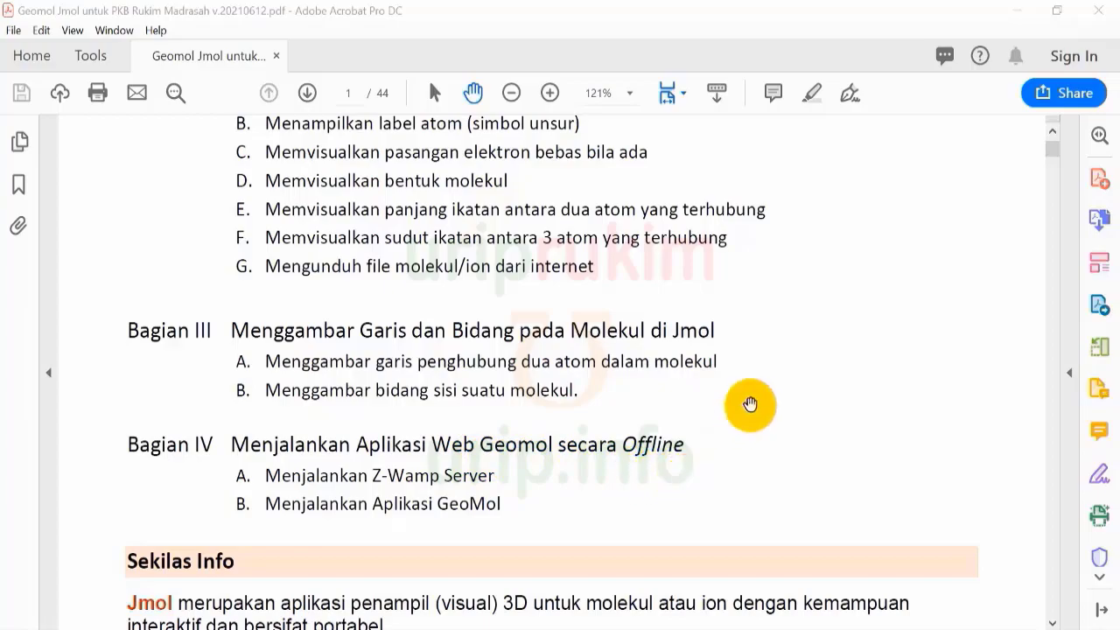
# Open File Explorer and view the properties of This PC to check the computer's system type
pyautogui.scroll(-4, 755, 370)
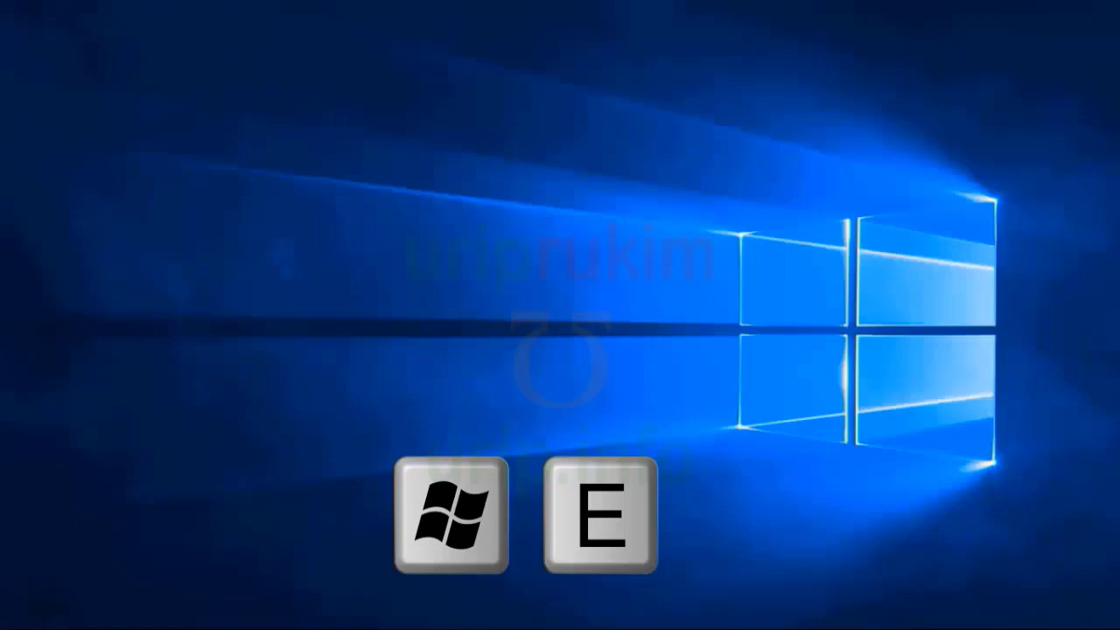
pyautogui.press('super+e')
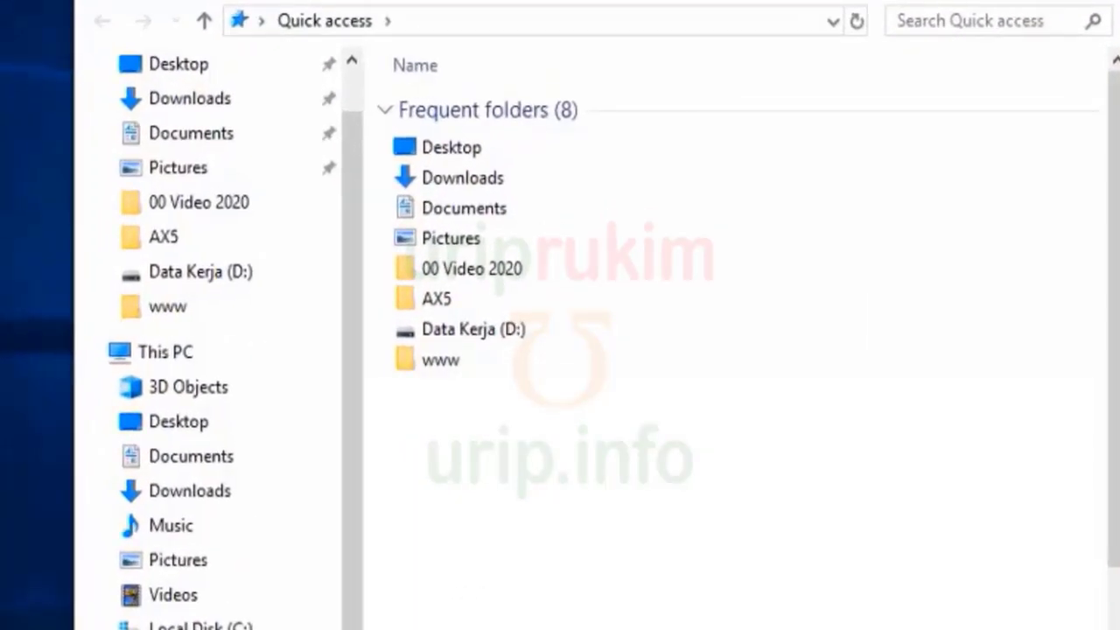
pyautogui.rightClick(172, 357)
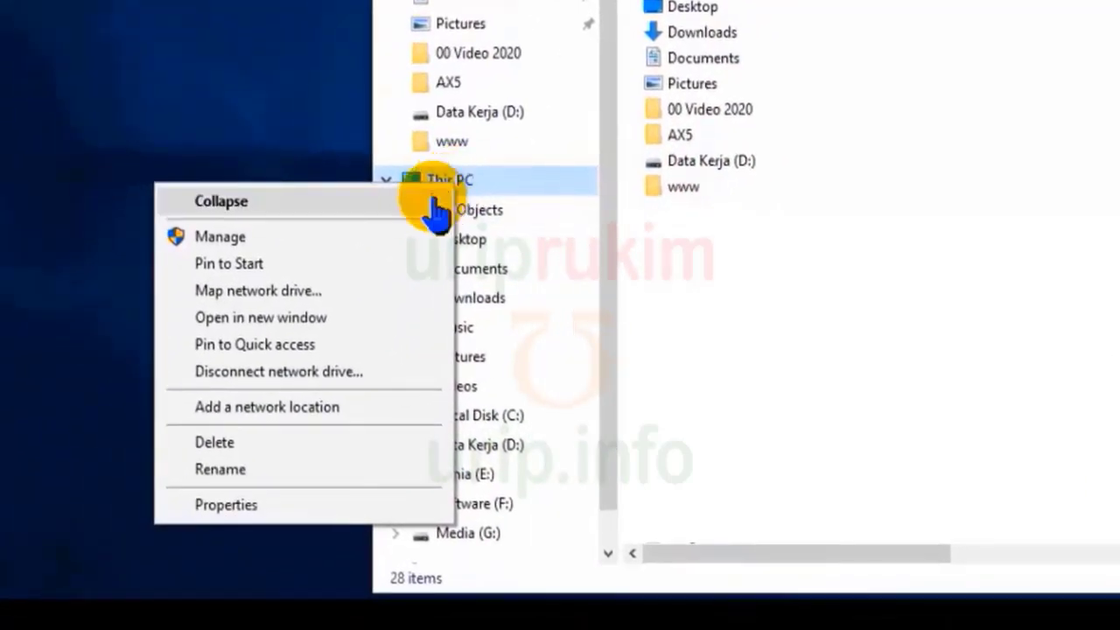
pyautogui.click(215, 543)
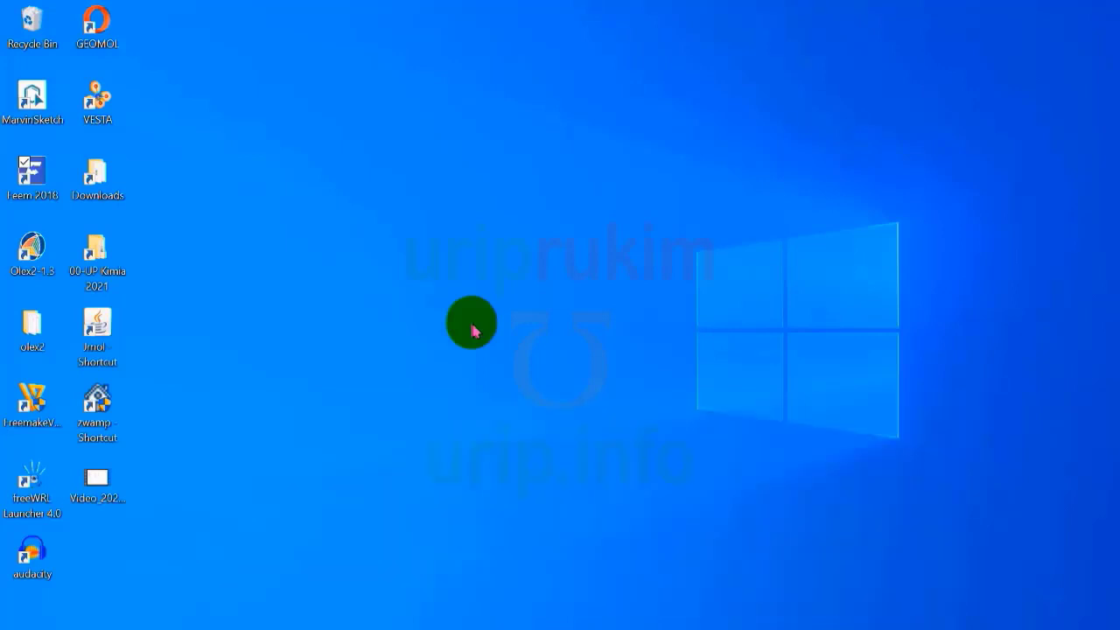
# View the system properties of This PC from a new File Explorer window and close that window
pyautogui.press('super+e')
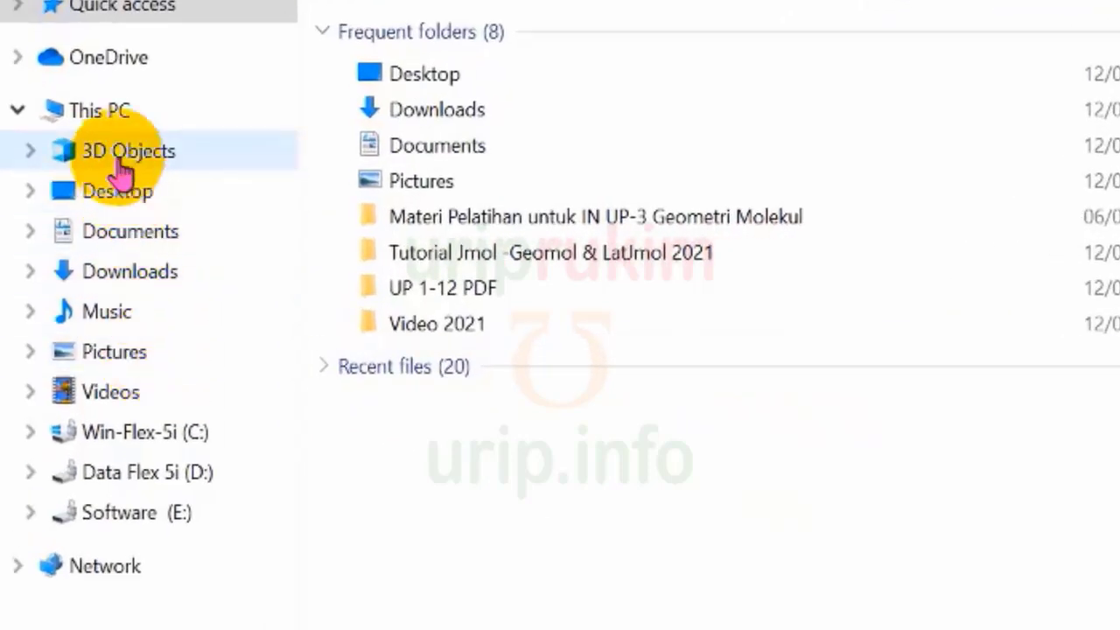
pyautogui.rightClick(107, 123)
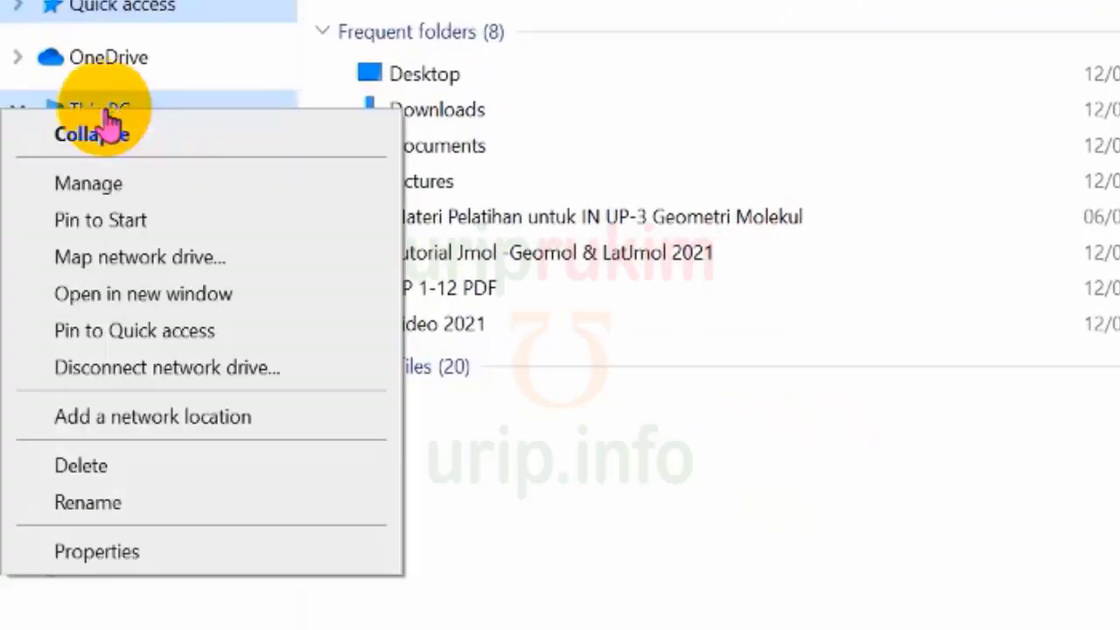
pyautogui.click(103, 555)
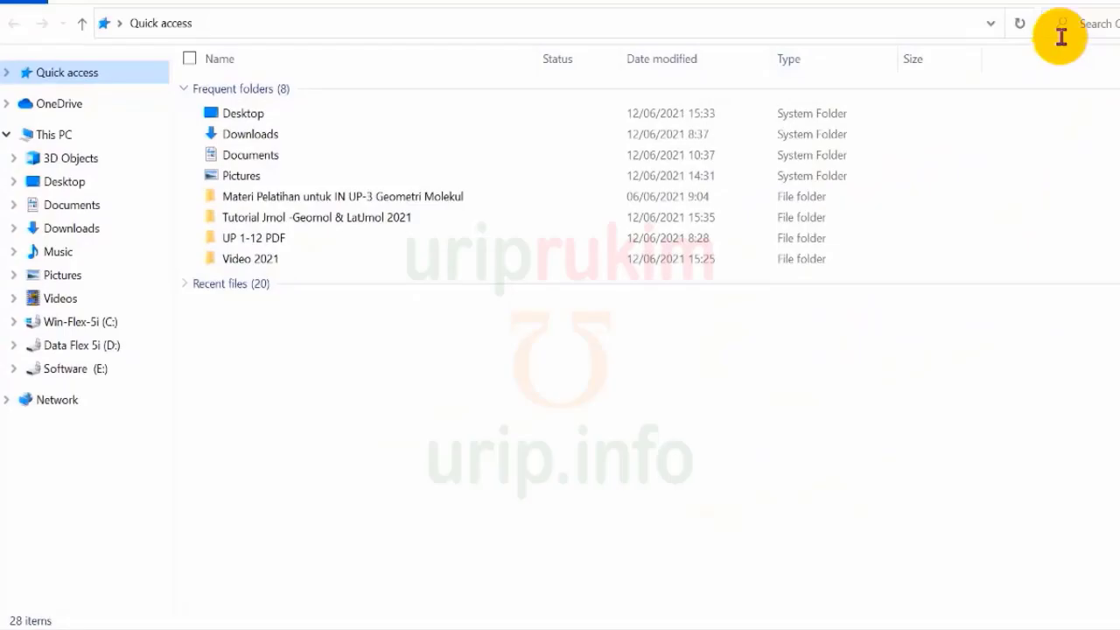
pyautogui.click(1096, 11)
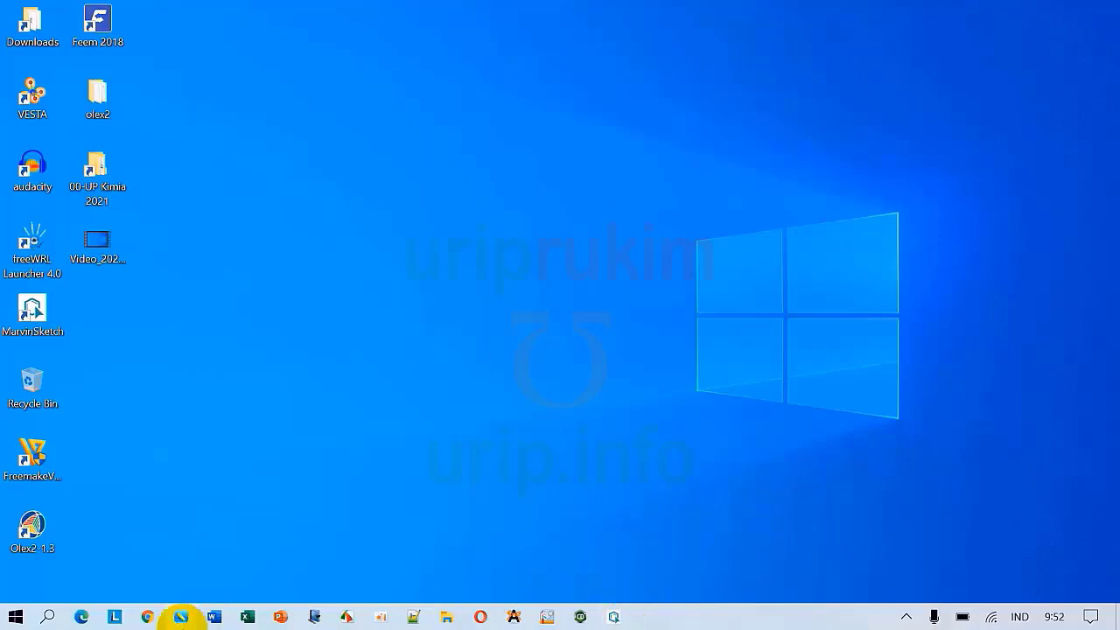
# Check the installed programs in Apps & features for 7-Zip and Java, and close Settings
pyautogui.rightClick(15, 619)
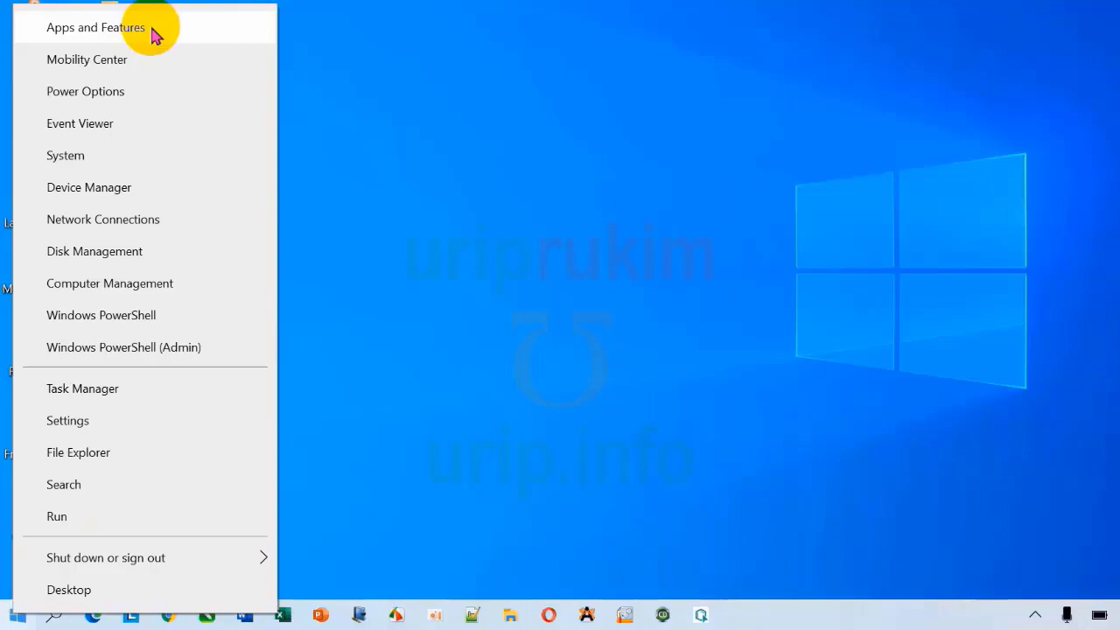
pyautogui.click(153, 31)
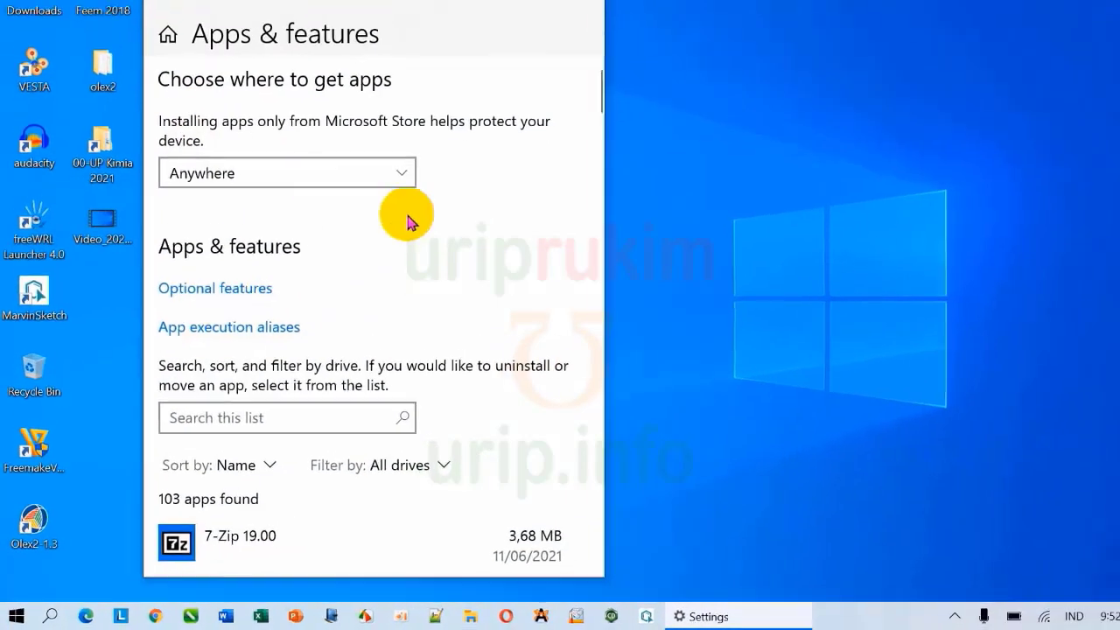
pyautogui.click(513, 17)
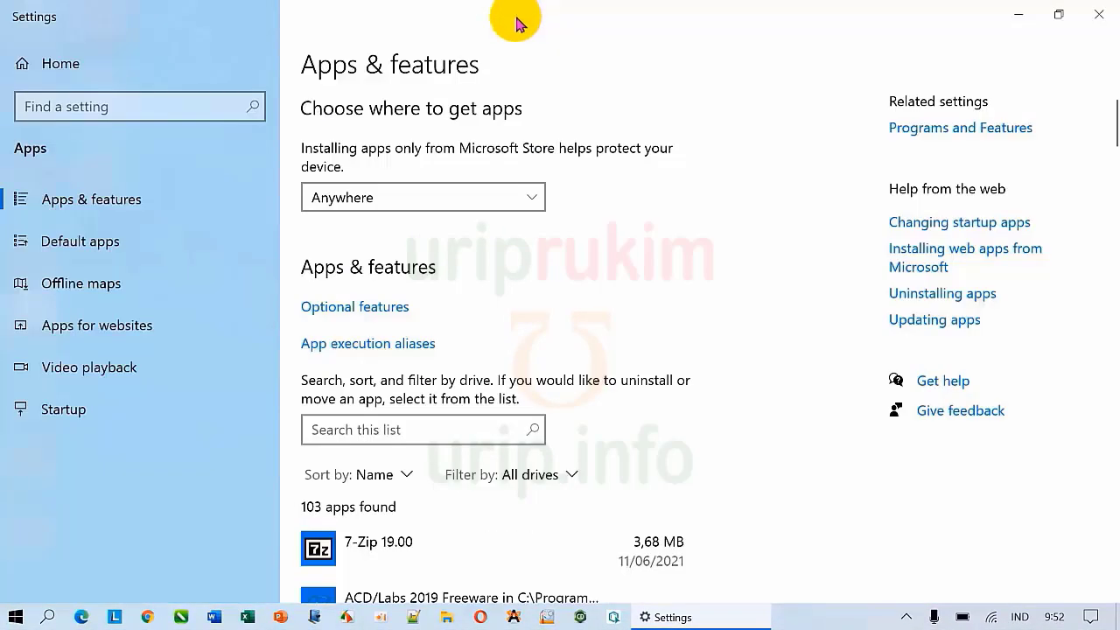
pyautogui.scroll(-2, 875, 271)
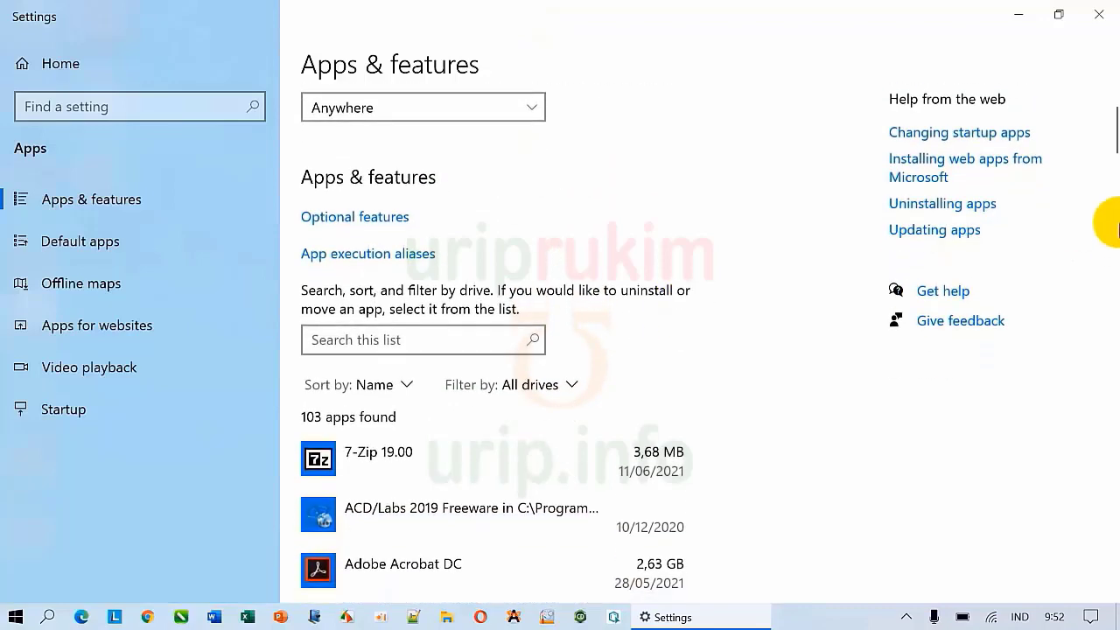
pyautogui.moveTo(1113, 131); pyautogui.dragTo(1113, 151)
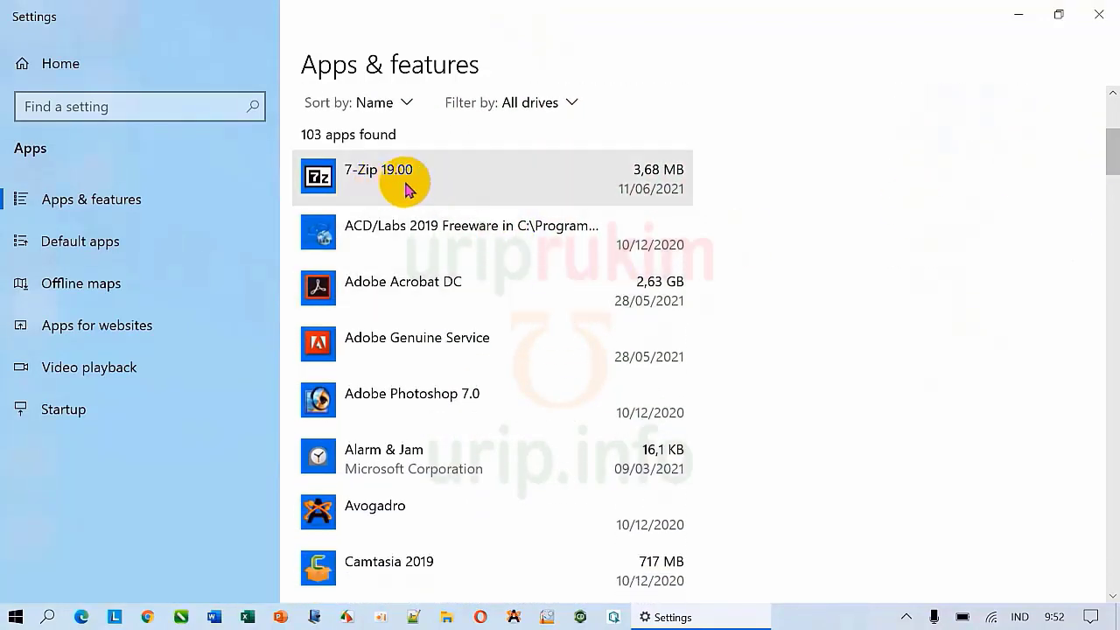
pyautogui.moveTo(1114, 138); pyautogui.dragTo(1114, 305)
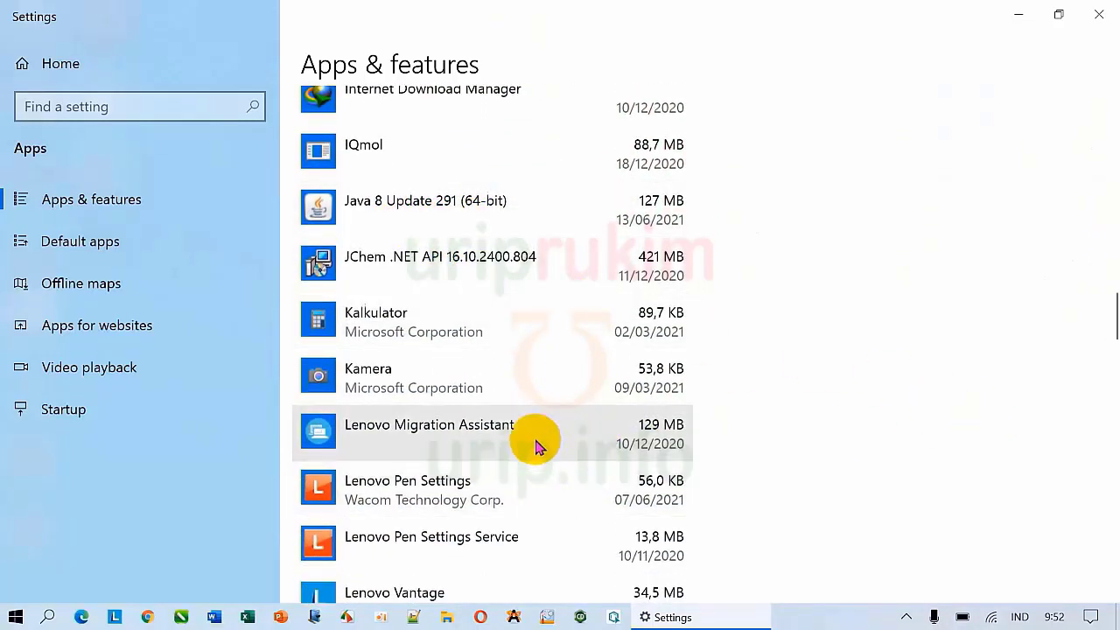
pyautogui.moveTo(1112, 313); pyautogui.dragTo(1113, 114)
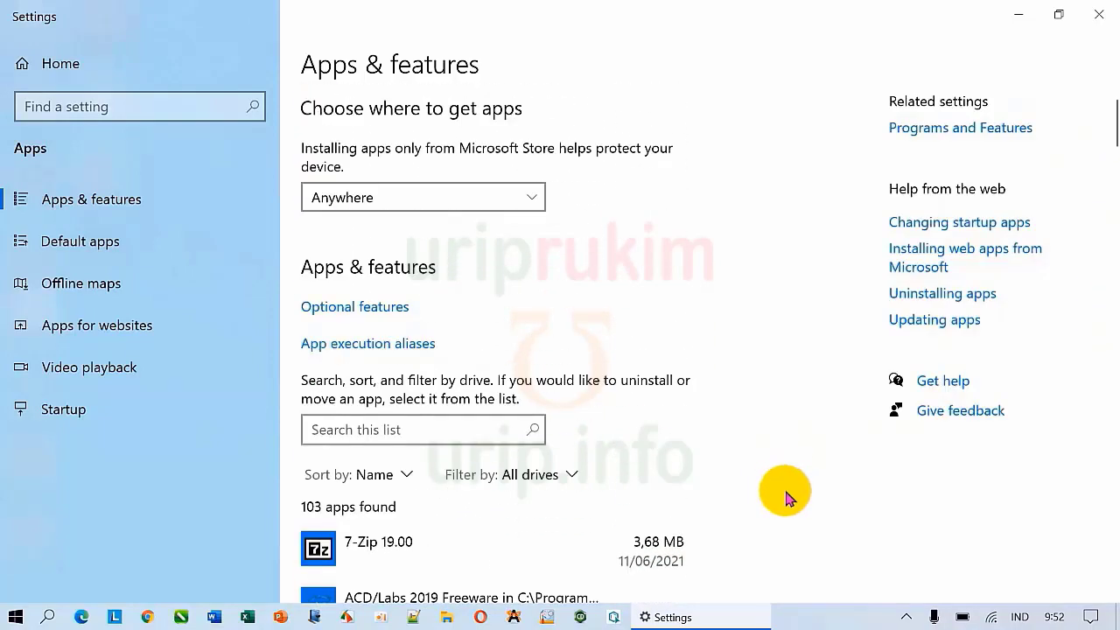
pyautogui.click(1095, 15)
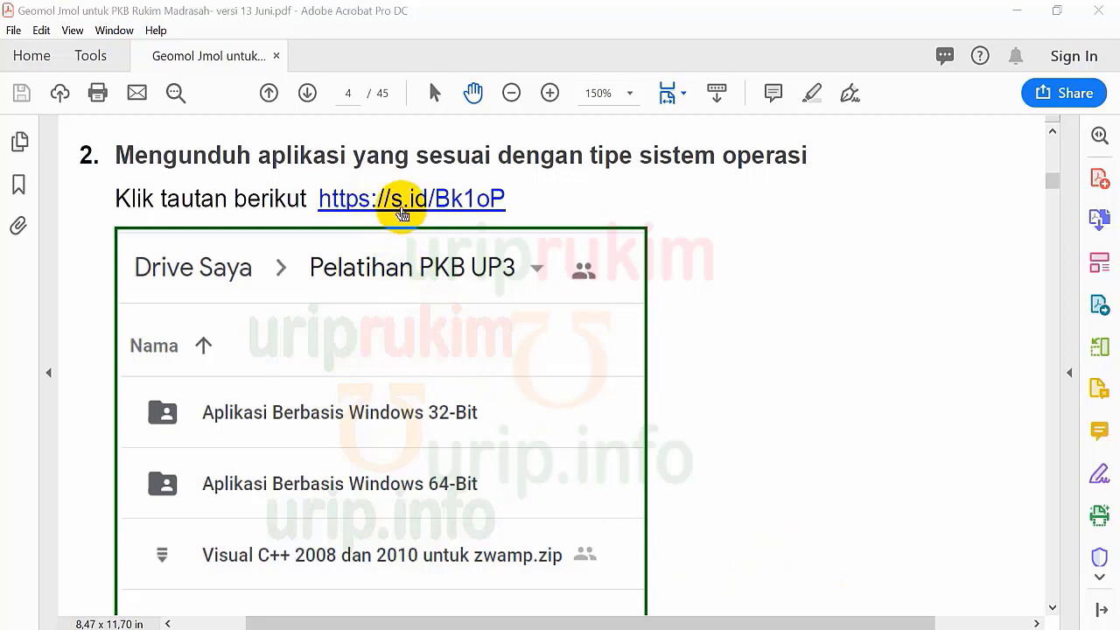
pyautogui.click(404, 200)
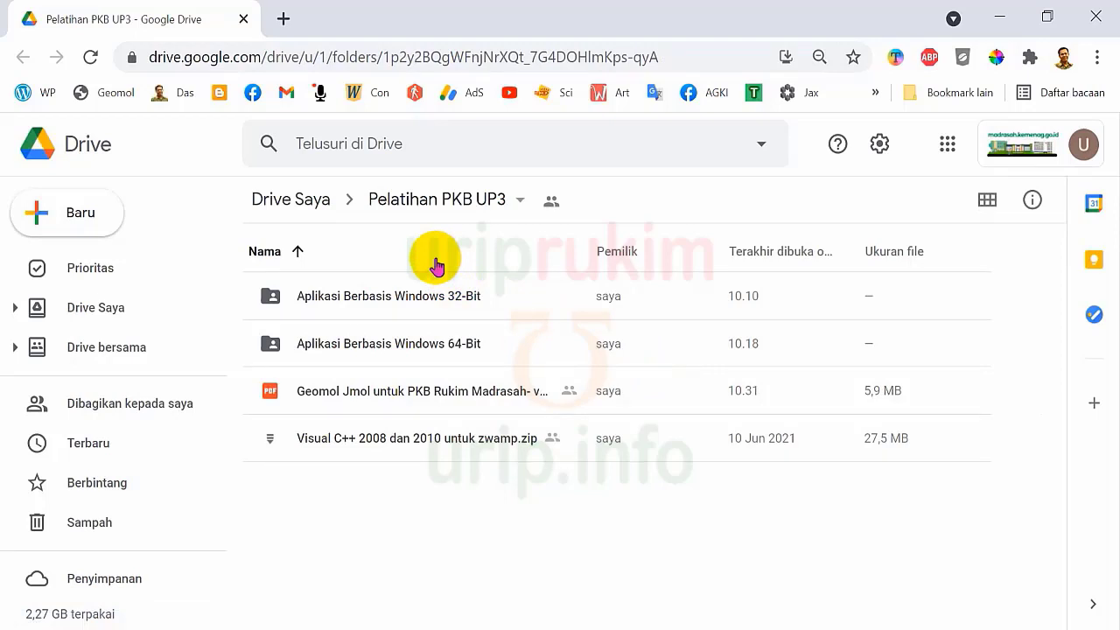
pyautogui.doubleClick(386, 346)
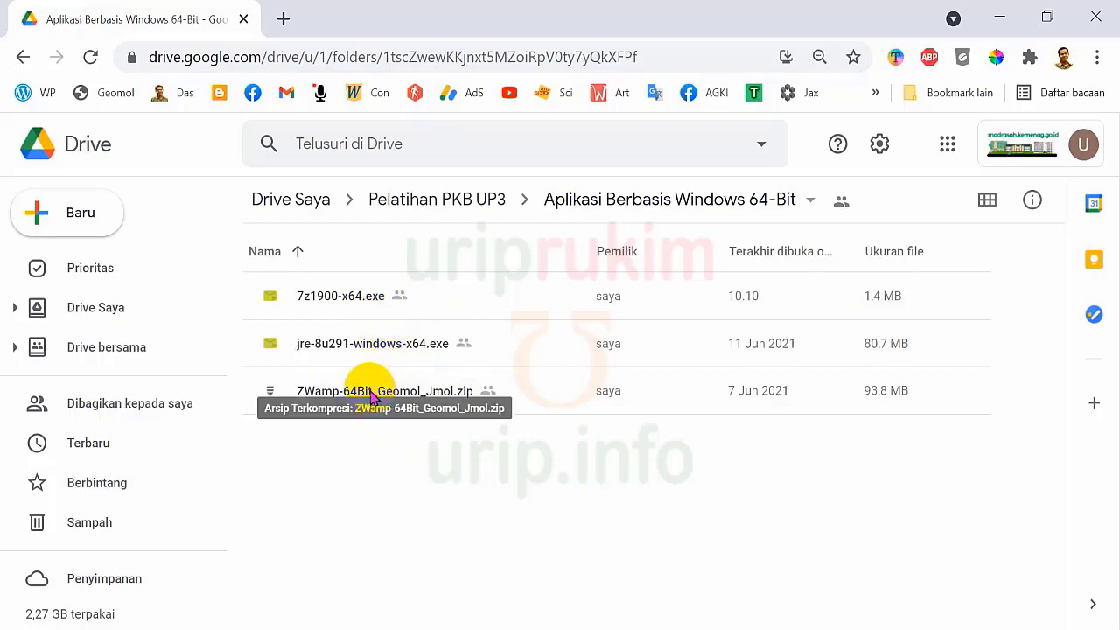
pyautogui.rightClick(348, 302)
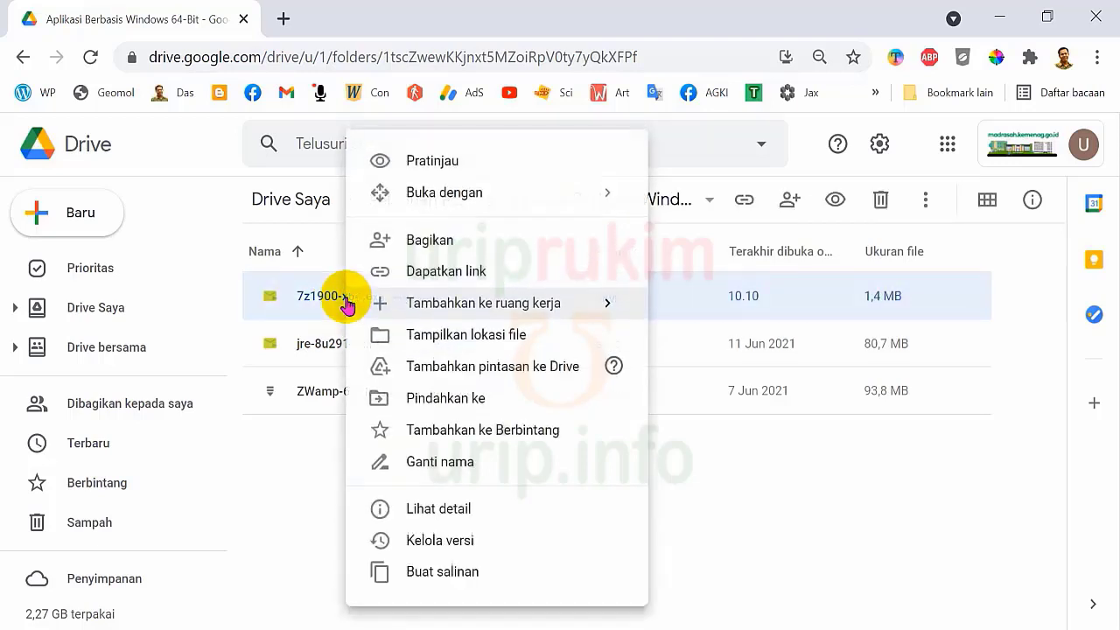
pyautogui.scroll(-1, 477, 340)
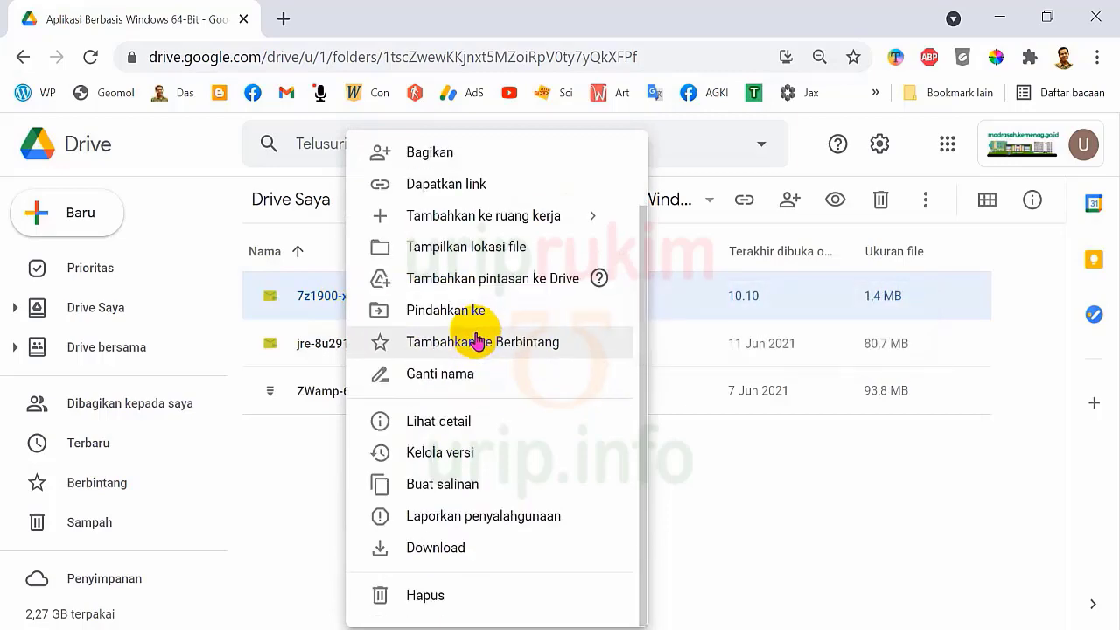
pyautogui.click(442, 549)
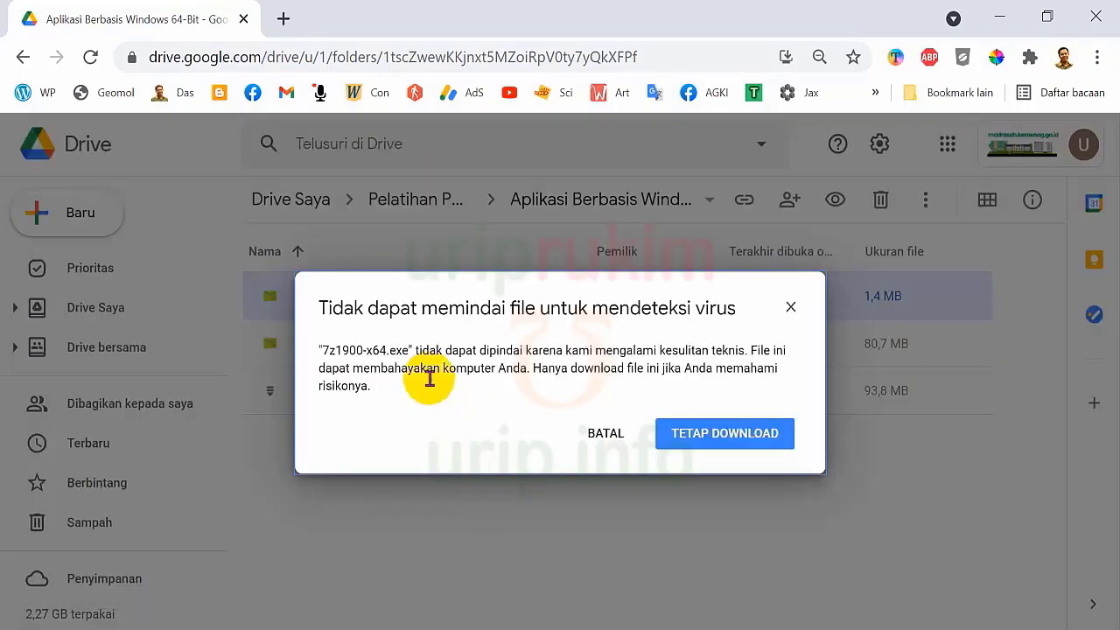
pyautogui.click(708, 449)
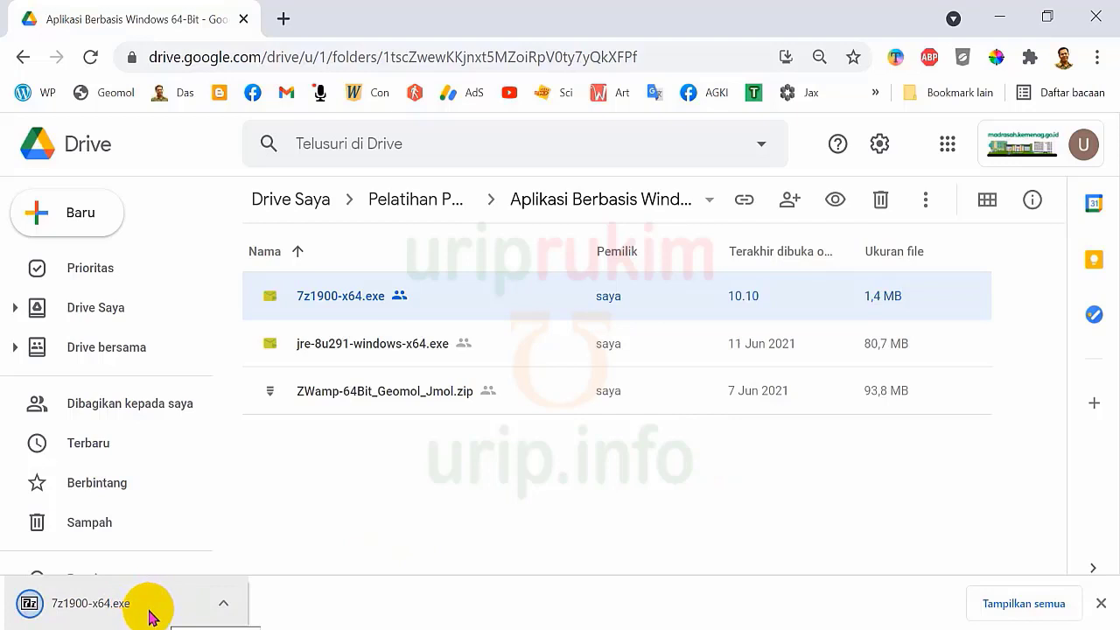
pyautogui.click(434, 508)
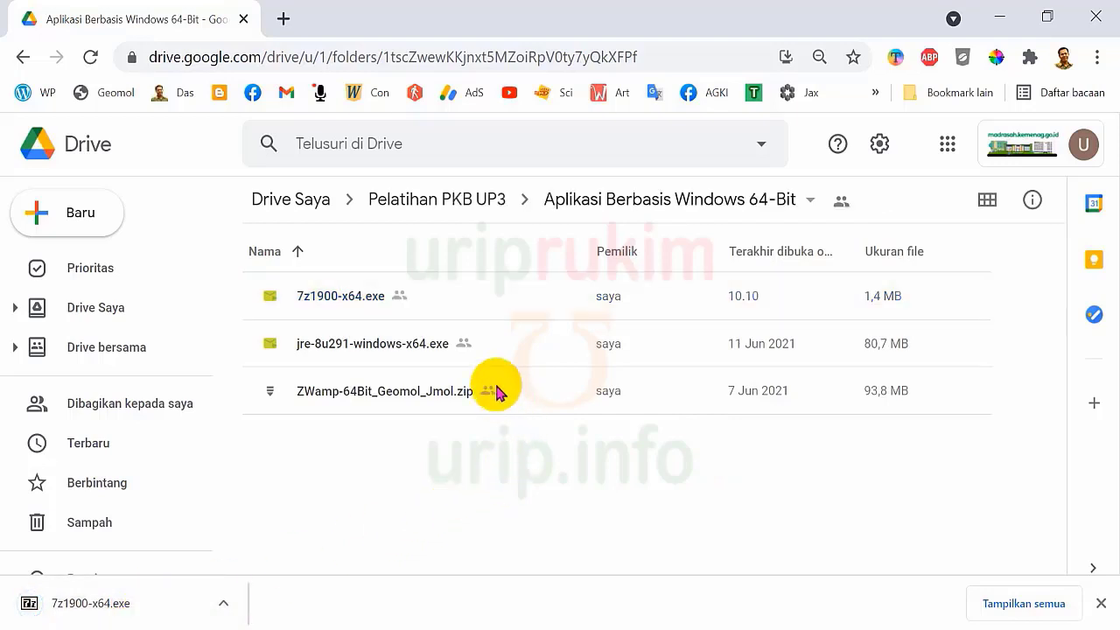
# Download the Java installer jre-8u291-windows-x64.exe from the same Drive folder, accepting the unscanned-file risk
pyautogui.rightClick(417, 350)
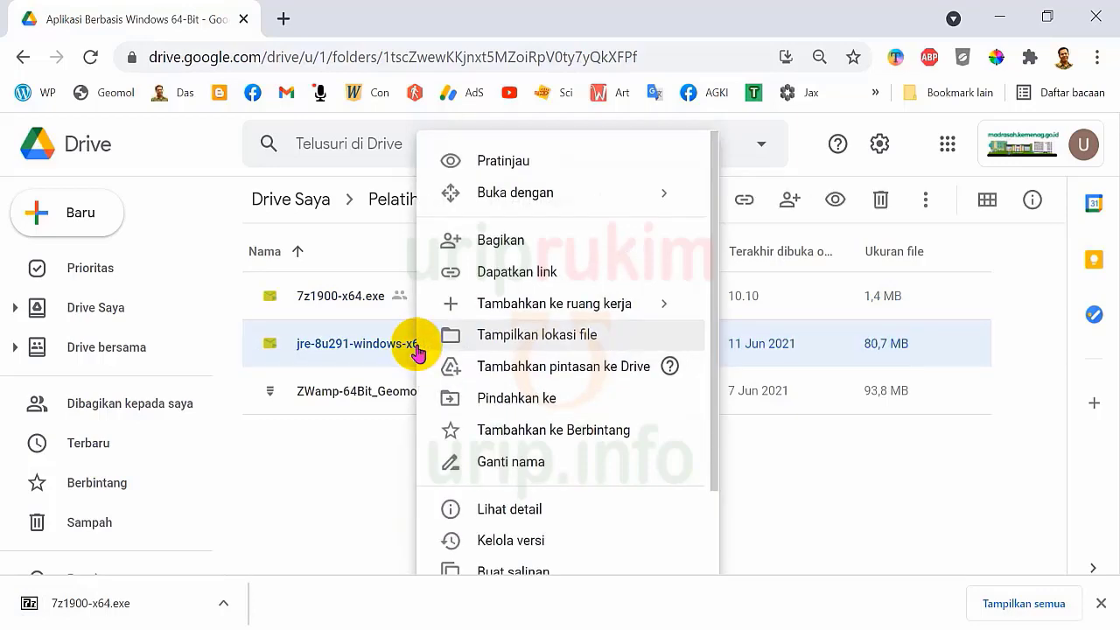
pyautogui.scroll(-2, 651, 395)
pyautogui.click(525, 516)
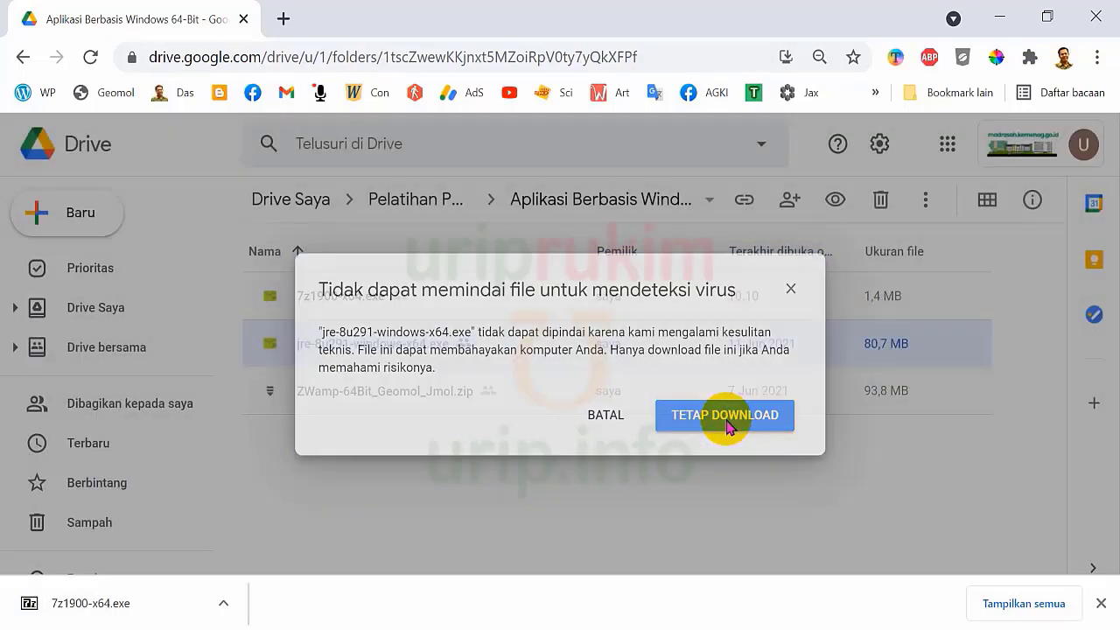
pyautogui.click(727, 420)
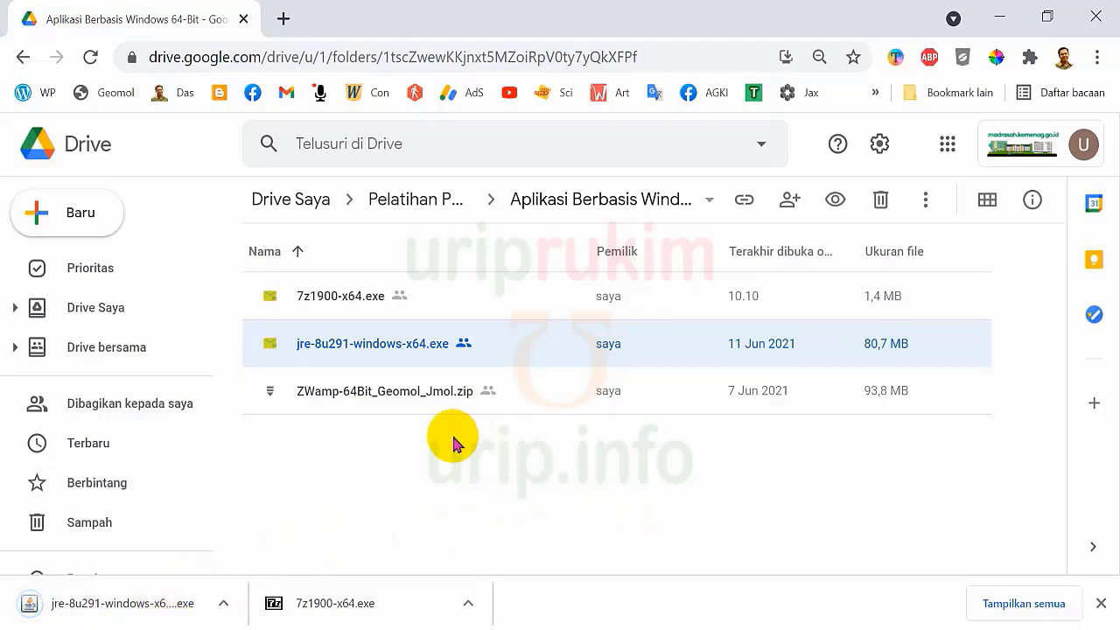
# Download the archive ZWamp-64Bit_Geomol_Jmol.zip from the Drive folder, proceeding without a virus scan
pyautogui.rightClick(424, 398)
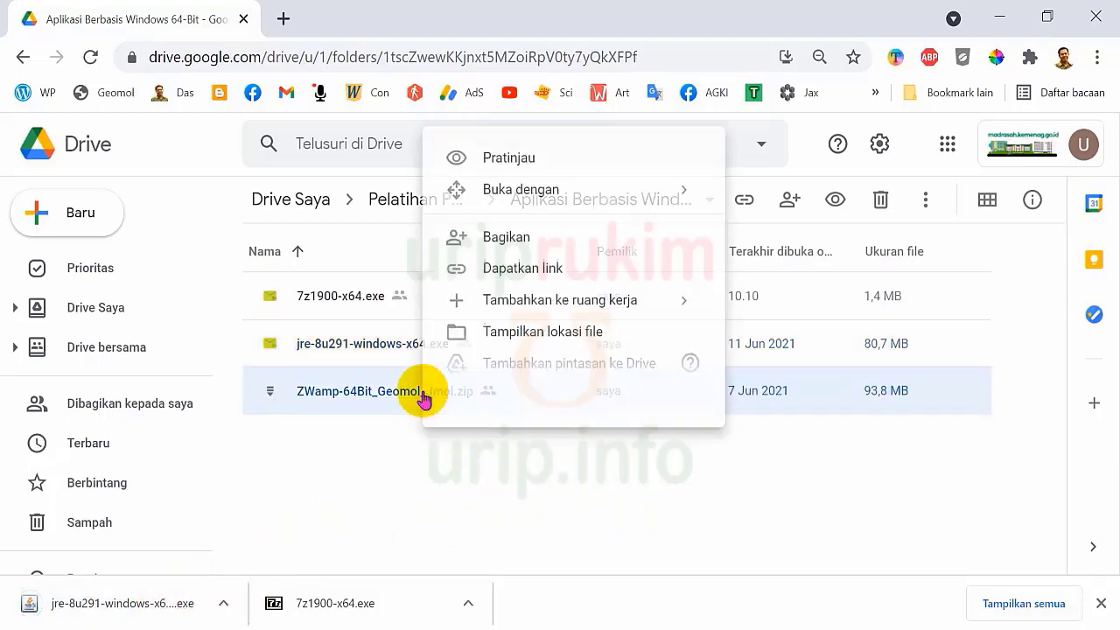
pyautogui.scroll(-2, 568, 430)
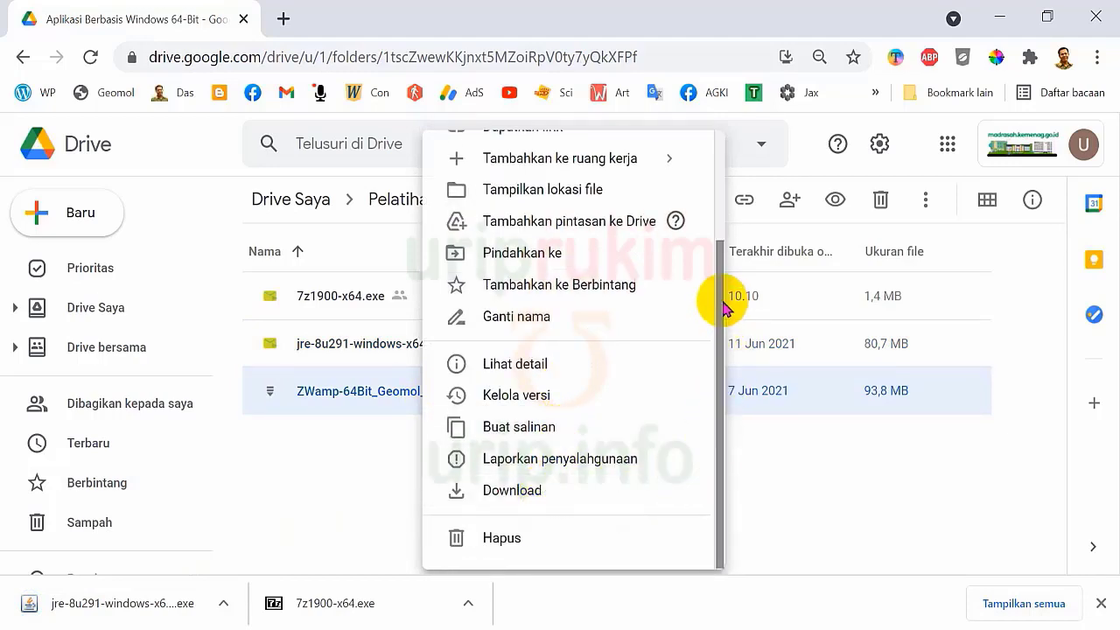
pyautogui.moveTo(720, 365); pyautogui.dragTo(733, 440)
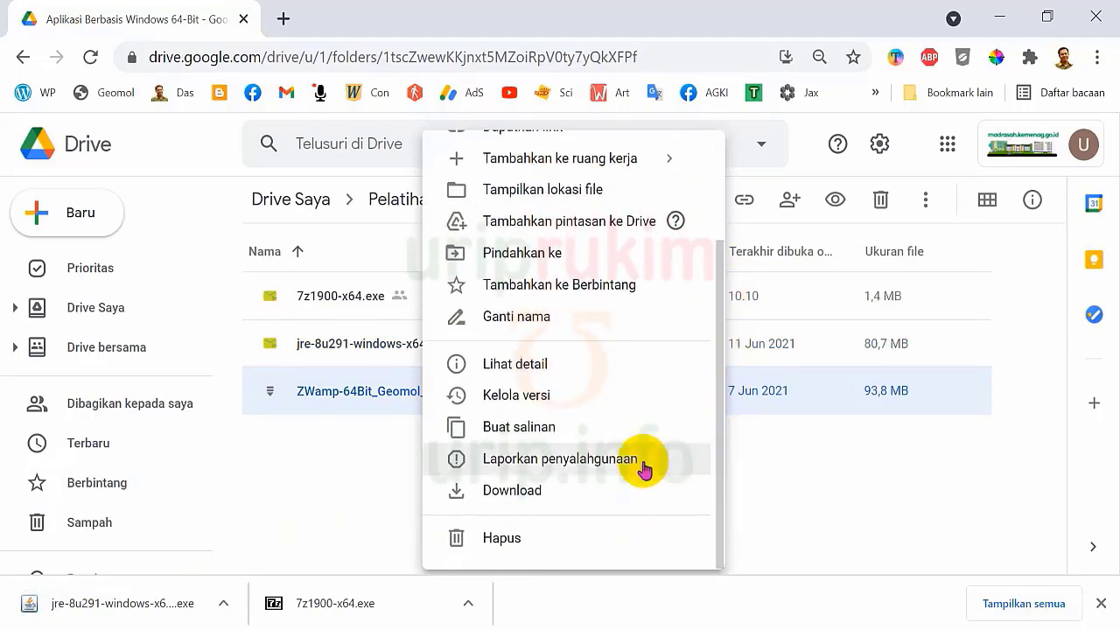
pyautogui.click(531, 497)
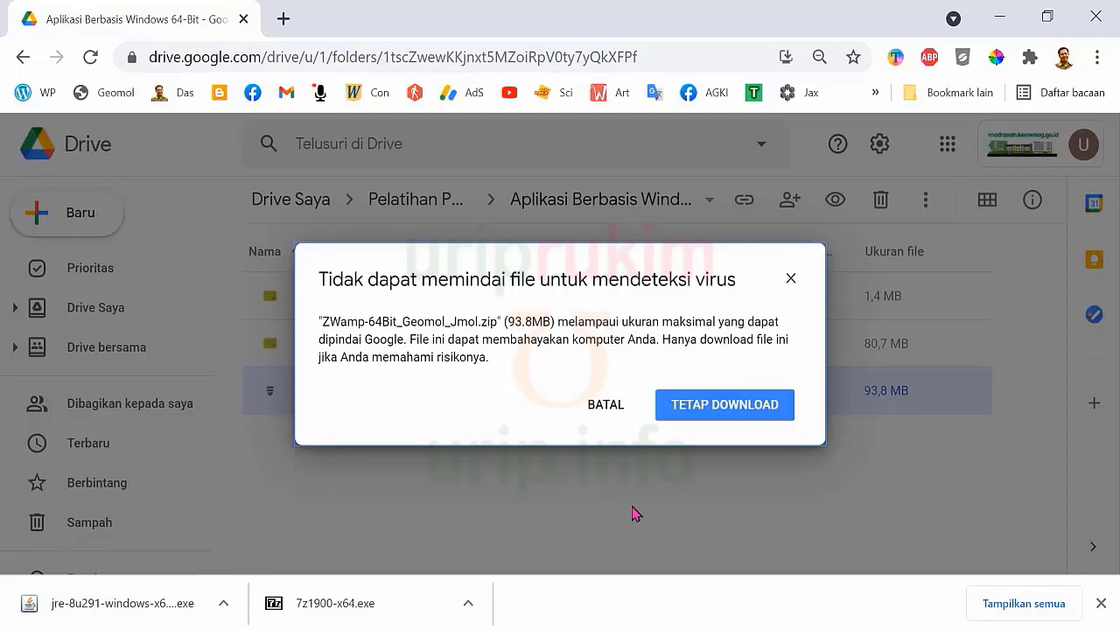
pyautogui.click(720, 418)
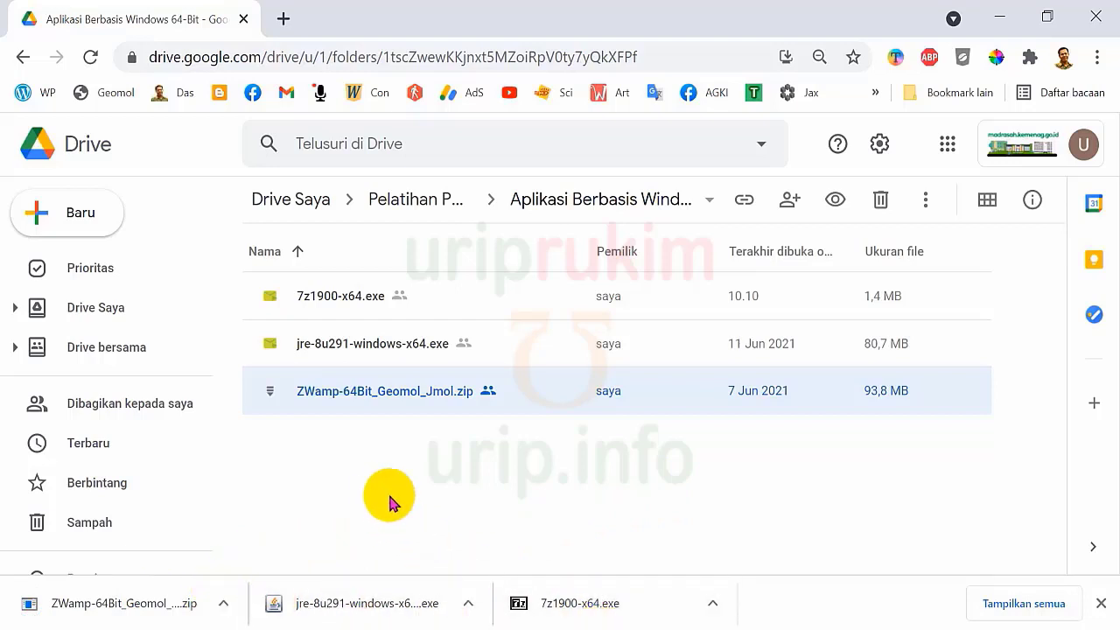
# Show the downloaded ZWamp-64Bit_Geomol_Jmol.zip in its Downloads folder and dismiss the browser's list of downloads
pyautogui.click(225, 606)
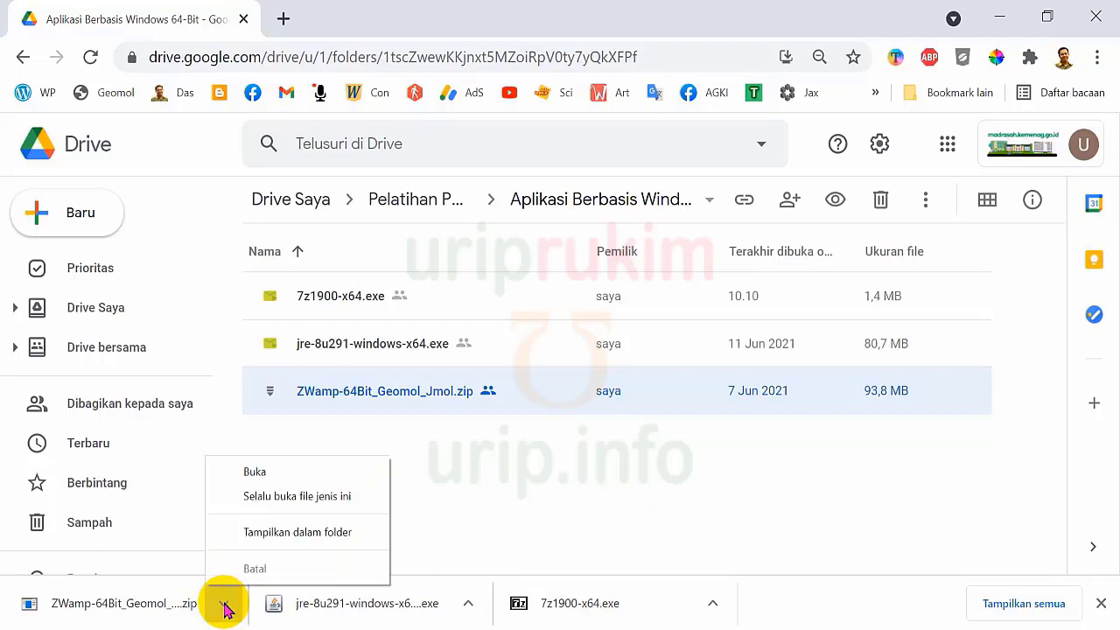
pyautogui.click(289, 535)
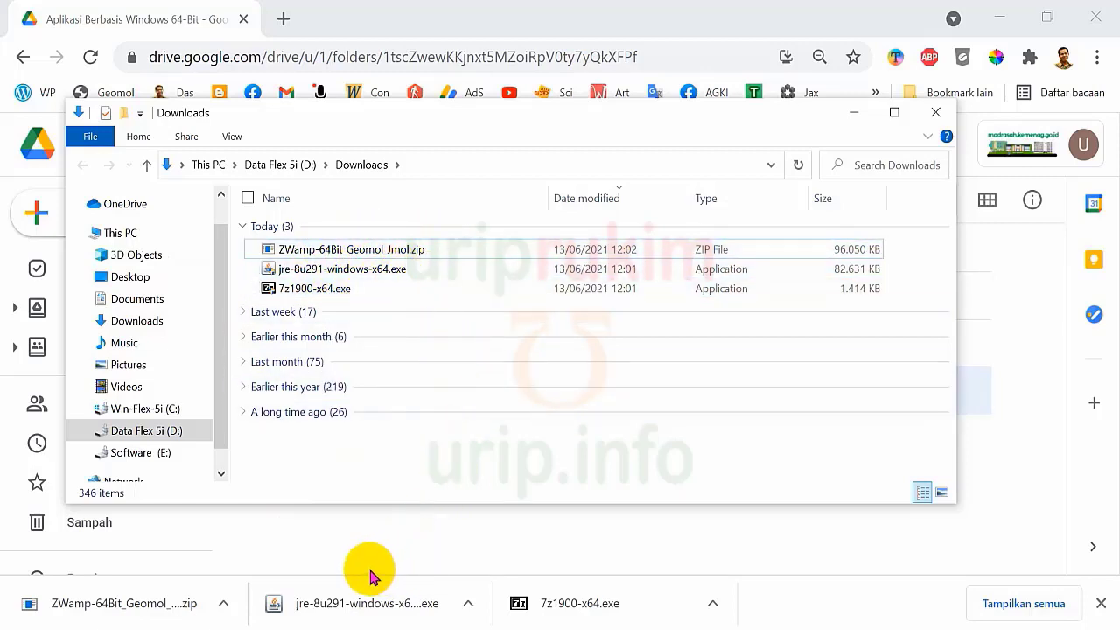
pyautogui.click(1101, 605)
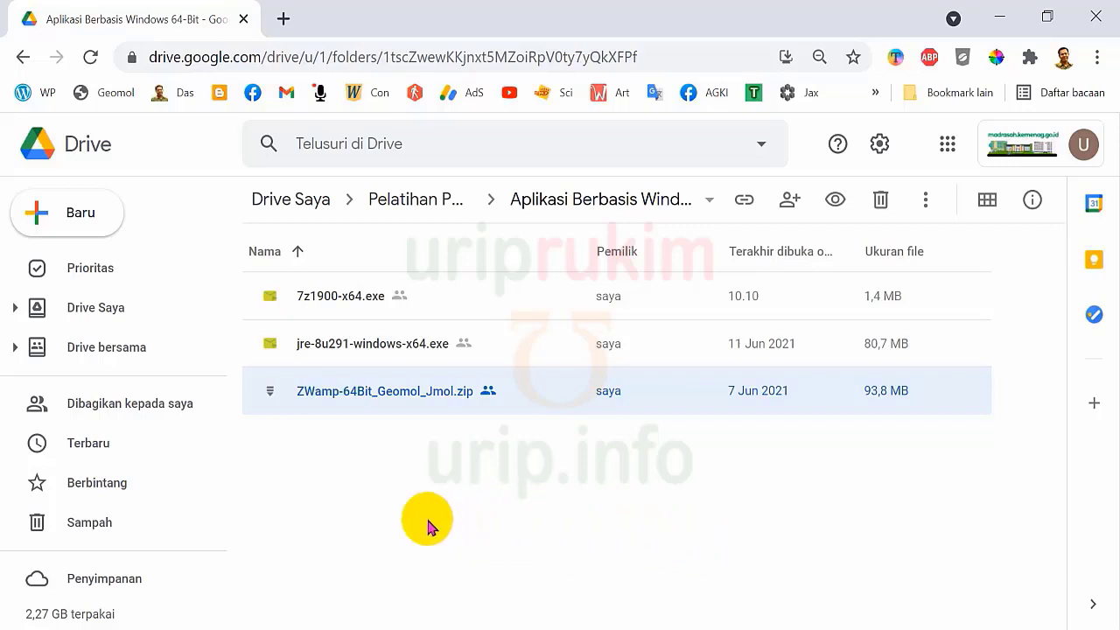
pyautogui.click(394, 497)
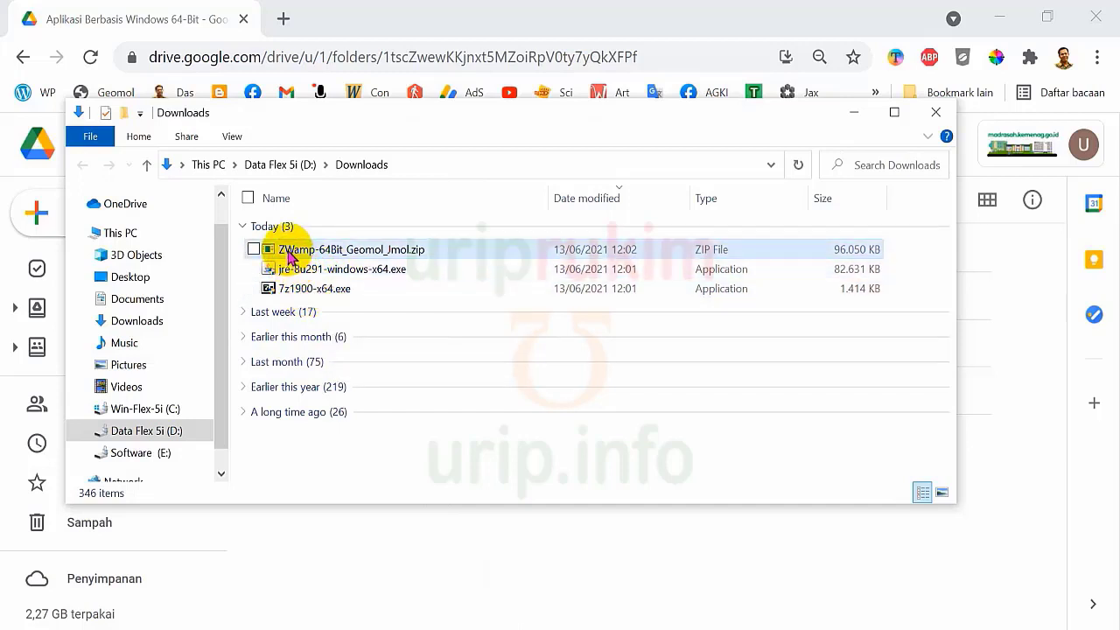
# Install 7-Zip from 7z1900-x64.exe into C:\Program Files\7-Zip\, allowing it to make changes to the device, and close the setup
pyautogui.doubleClick(326, 292)
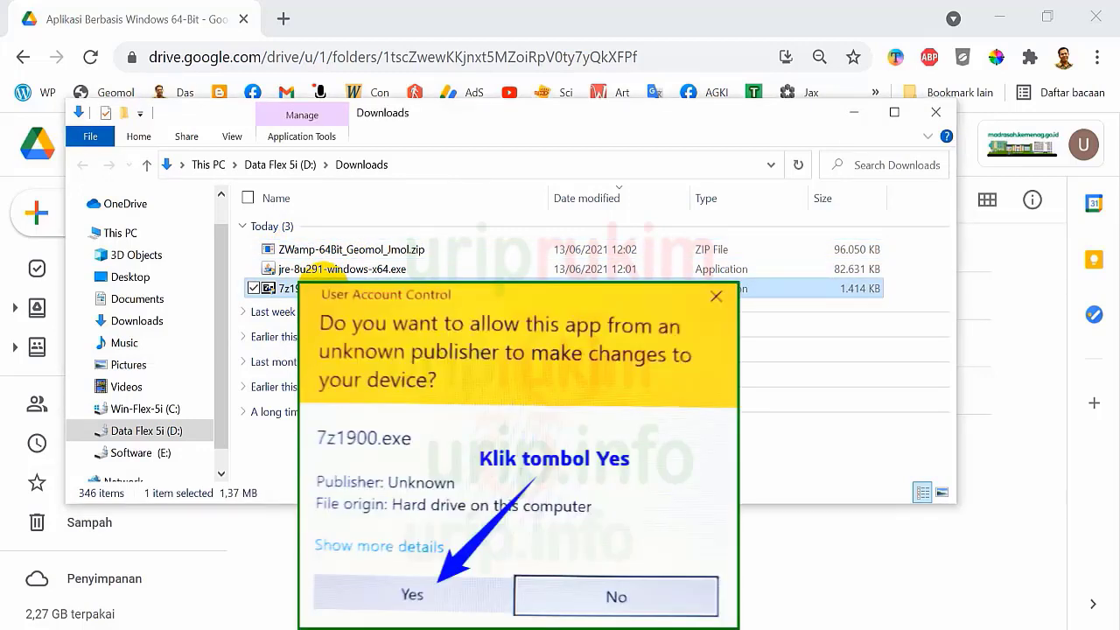
pyautogui.click(412, 594)
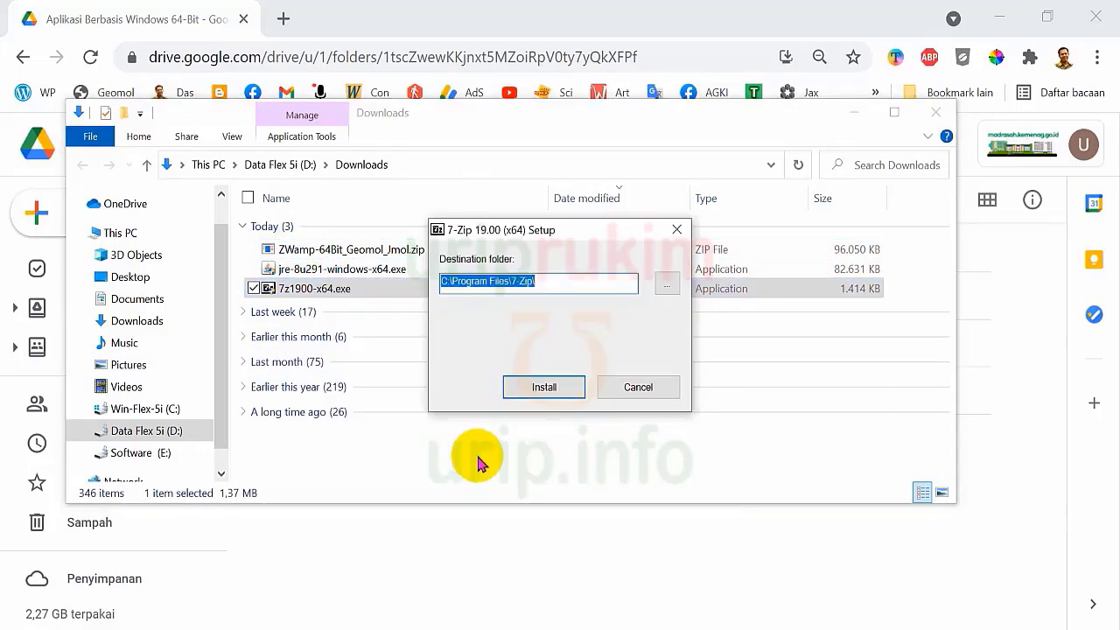
pyautogui.click(551, 390)
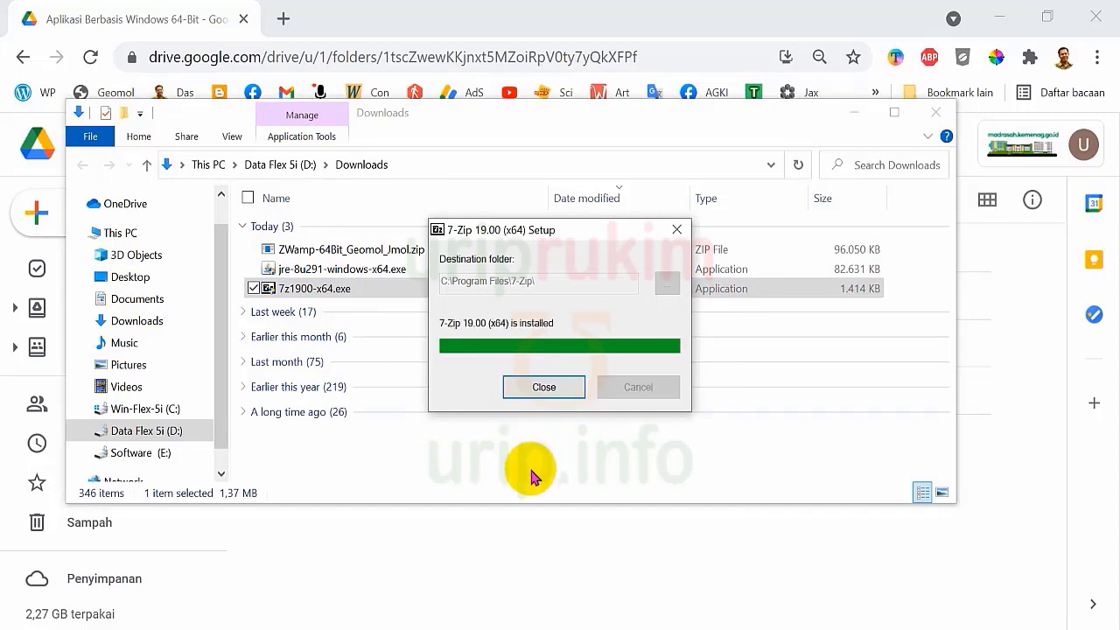
pyautogui.click(544, 387)
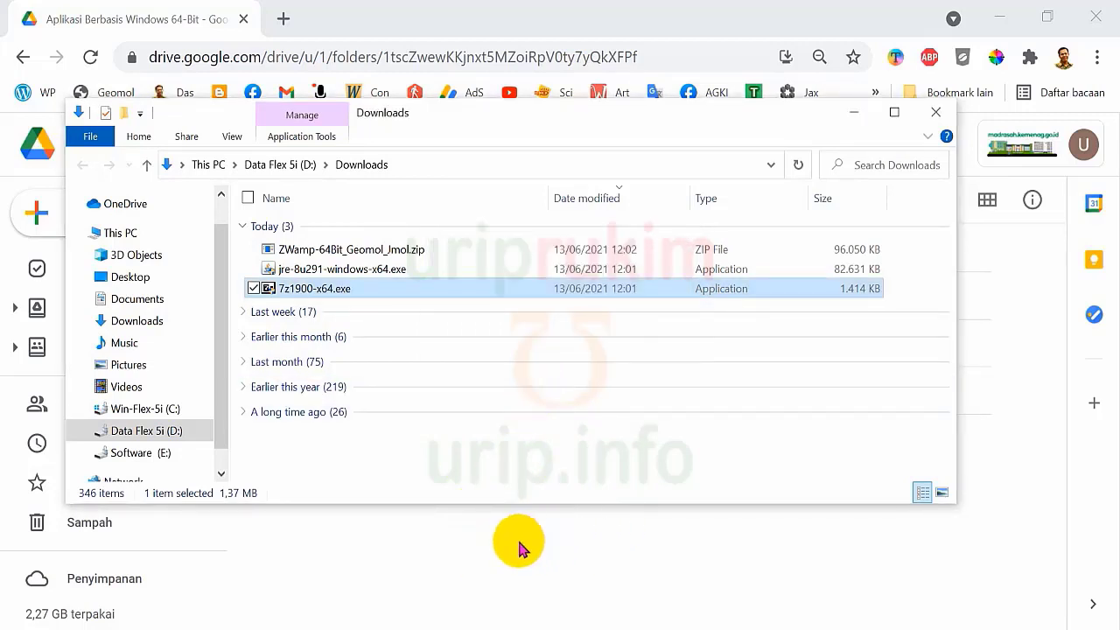
# Install Java from jre-8u291-windows-x64.exe in the default destination folder, allowing device changes, and close the setup
pyautogui.doubleClick(372, 272)
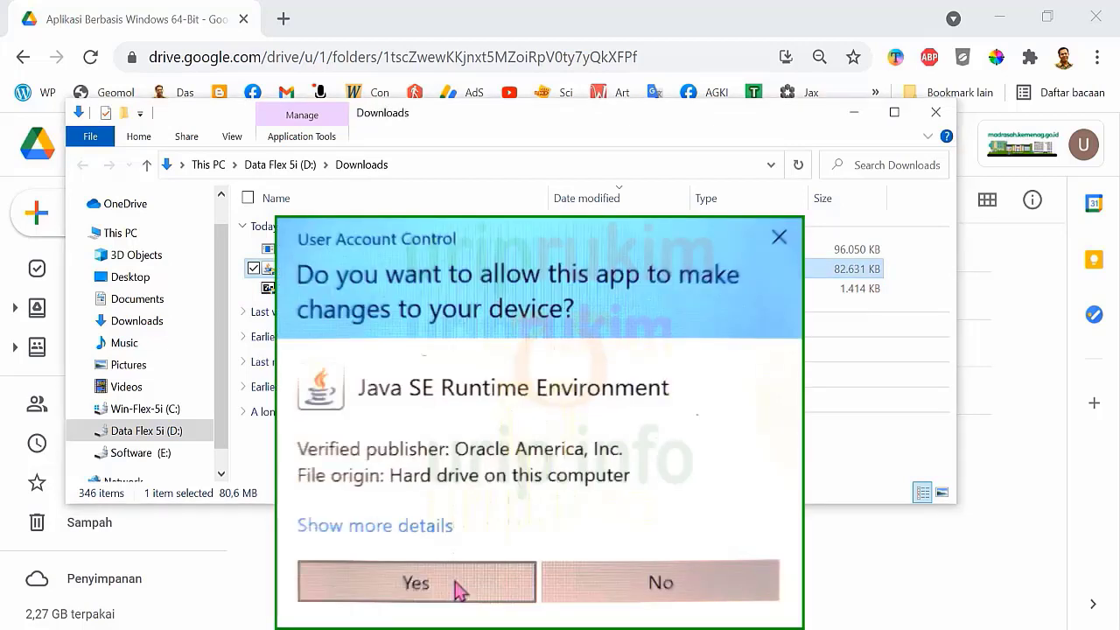
pyautogui.click(457, 588)
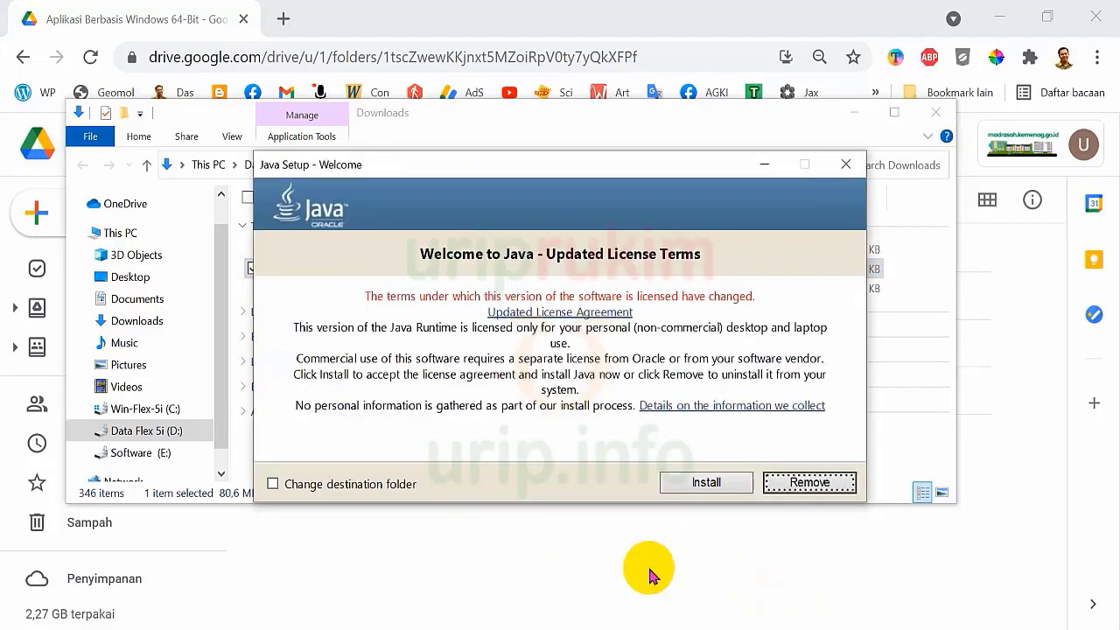
pyautogui.click(709, 483)
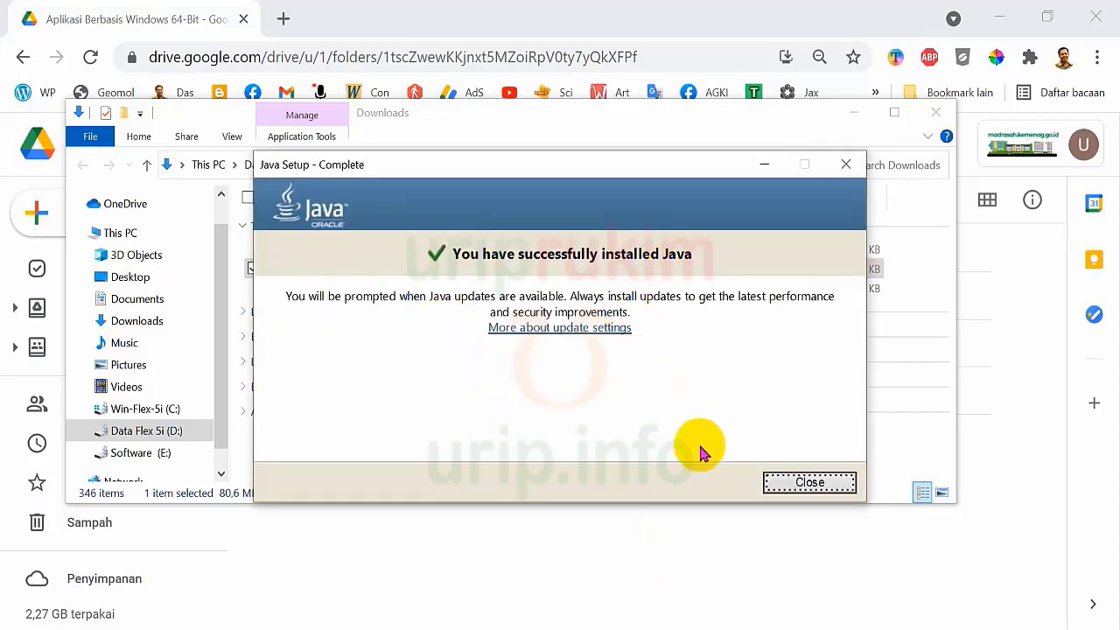
pyautogui.click(807, 486)
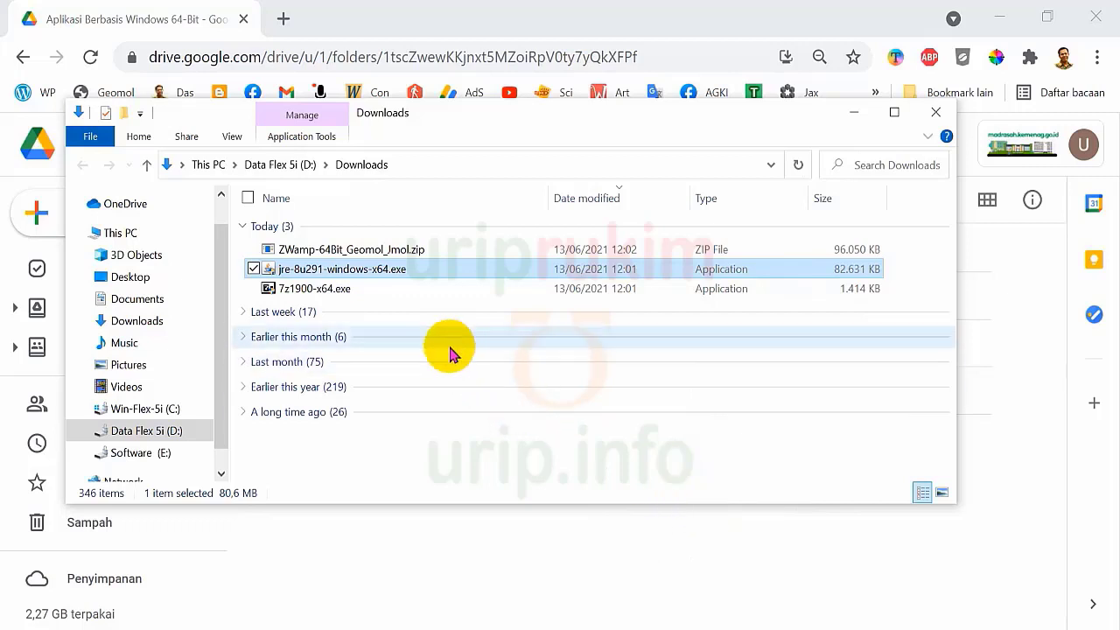
# Extract ZWamp-64Bit_Geomol_Jmol.zip with 7-Zip into its own ZWamp-64Bit_Geomol_Jmol folder in Downloads
pyautogui.rightClick(343, 258)
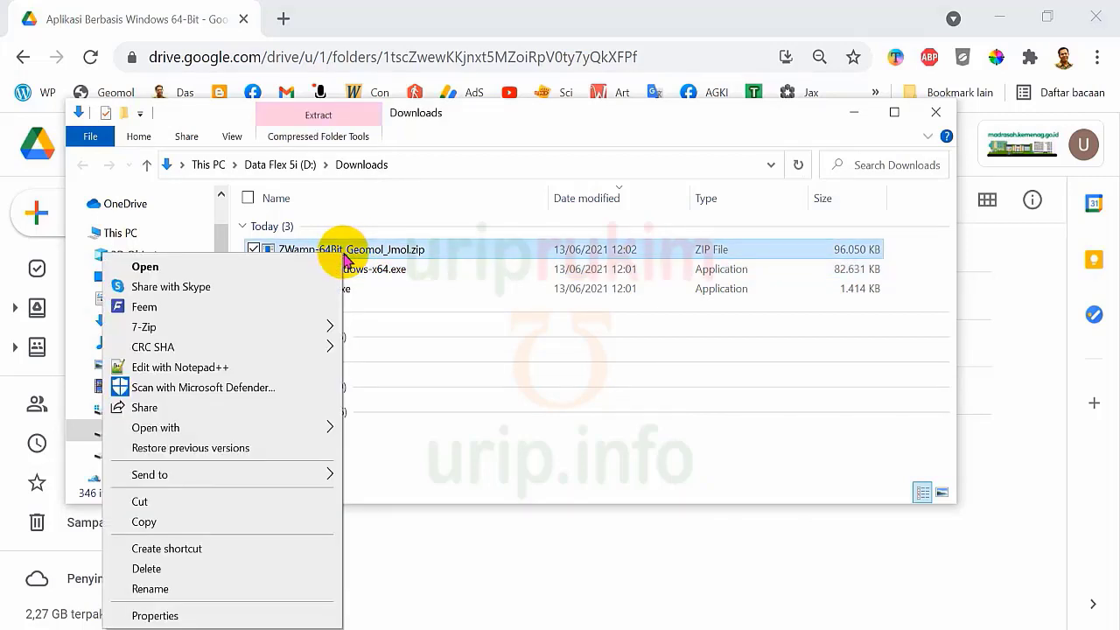
pyautogui.rightClick(465, 259)
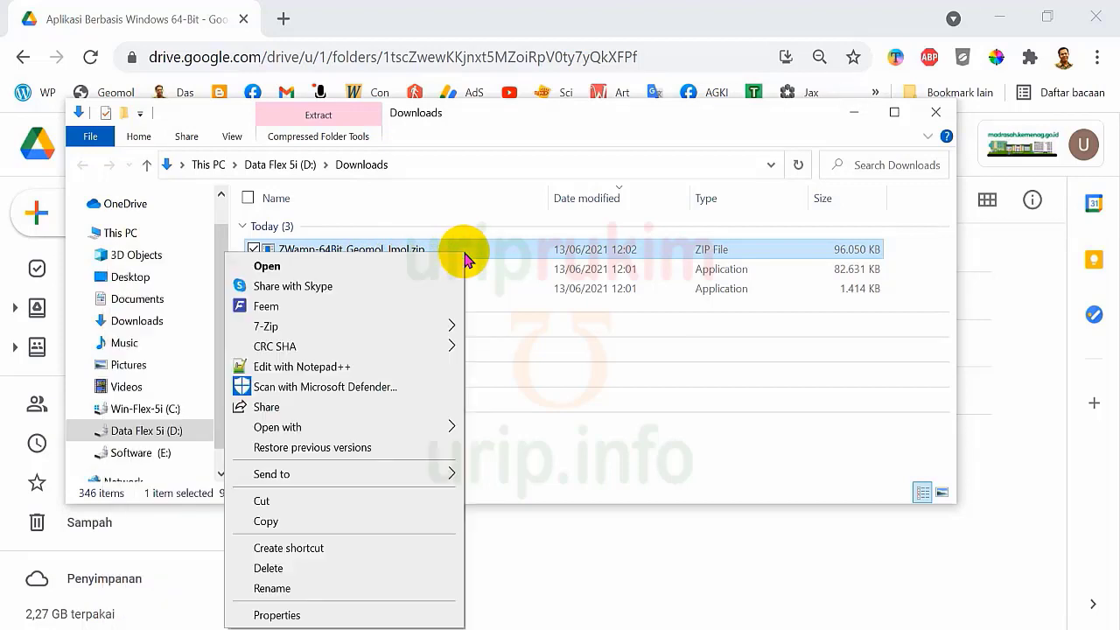
pyautogui.moveTo(340, 333)
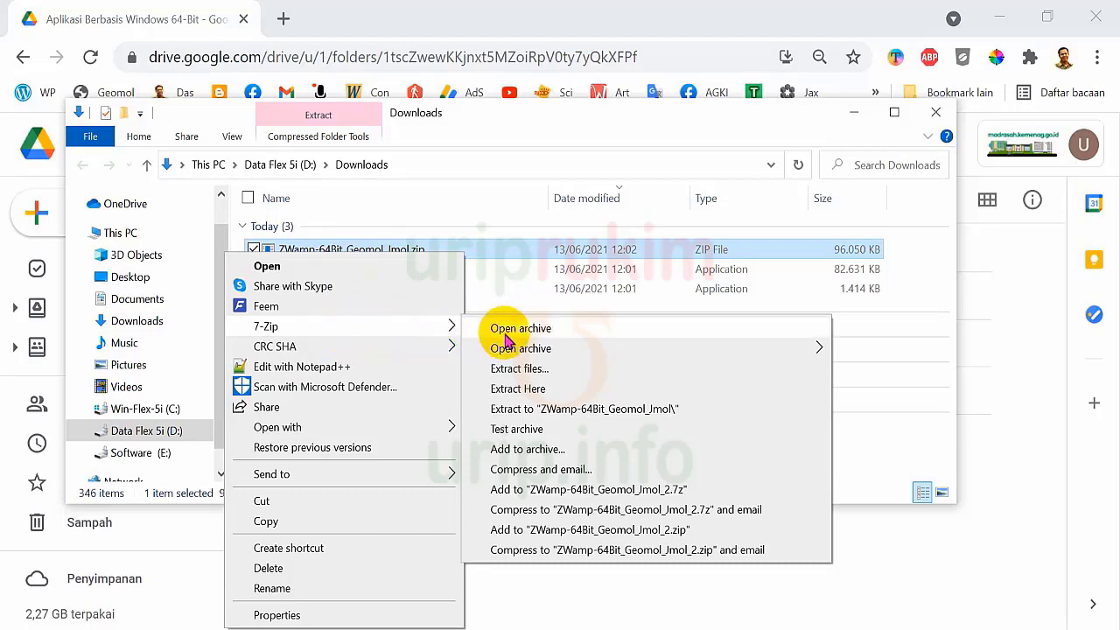
pyautogui.click(516, 412)
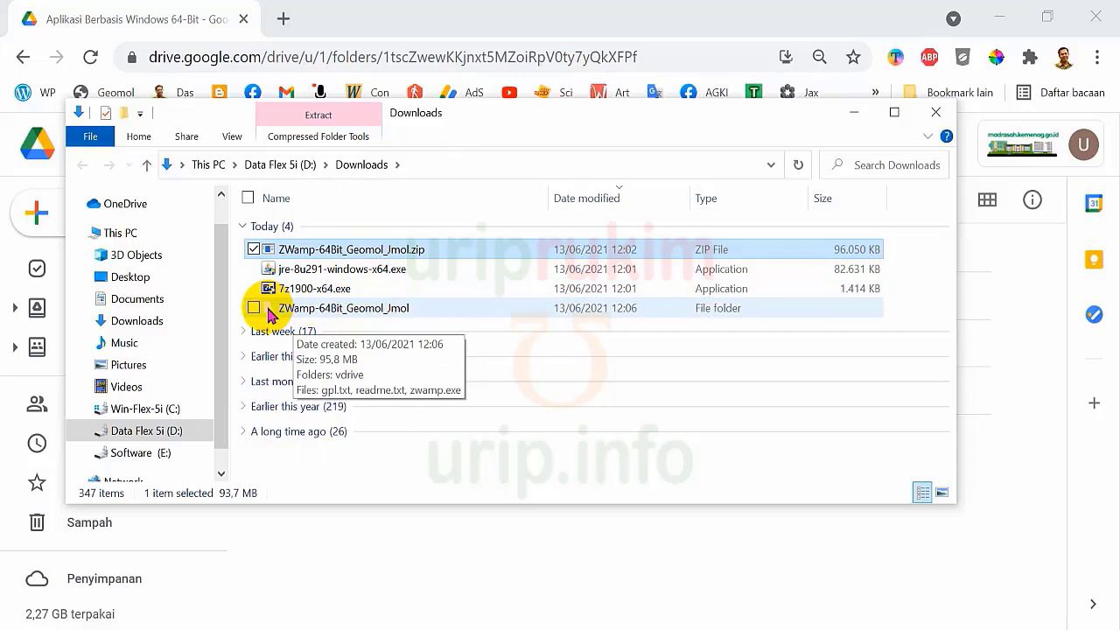
# Open the JMOL folder under vdrive\web in the extracted ZWamp-64Bit_Geomol_Jmol folder and locate Jmol.jar
pyautogui.doubleClick(352, 311)
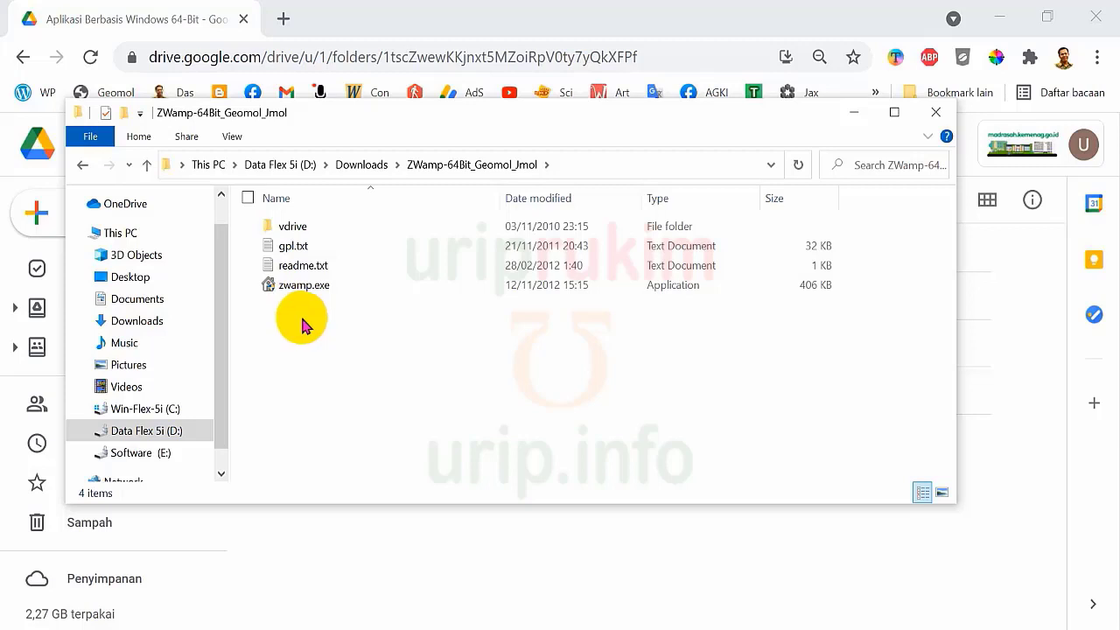
pyautogui.doubleClick(296, 230)
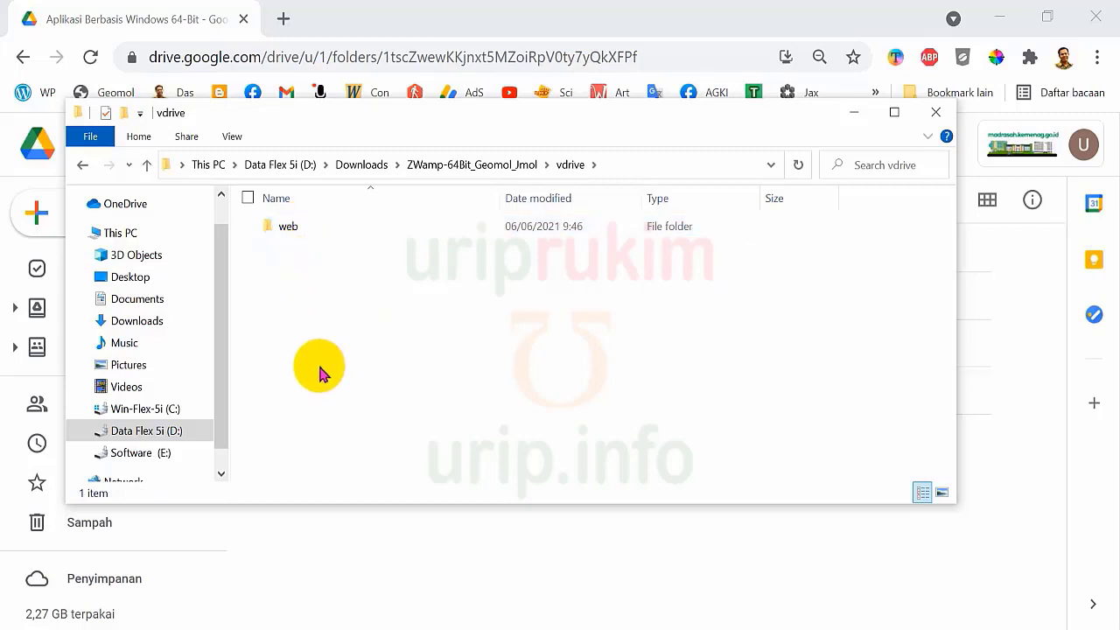
pyautogui.doubleClick(296, 229)
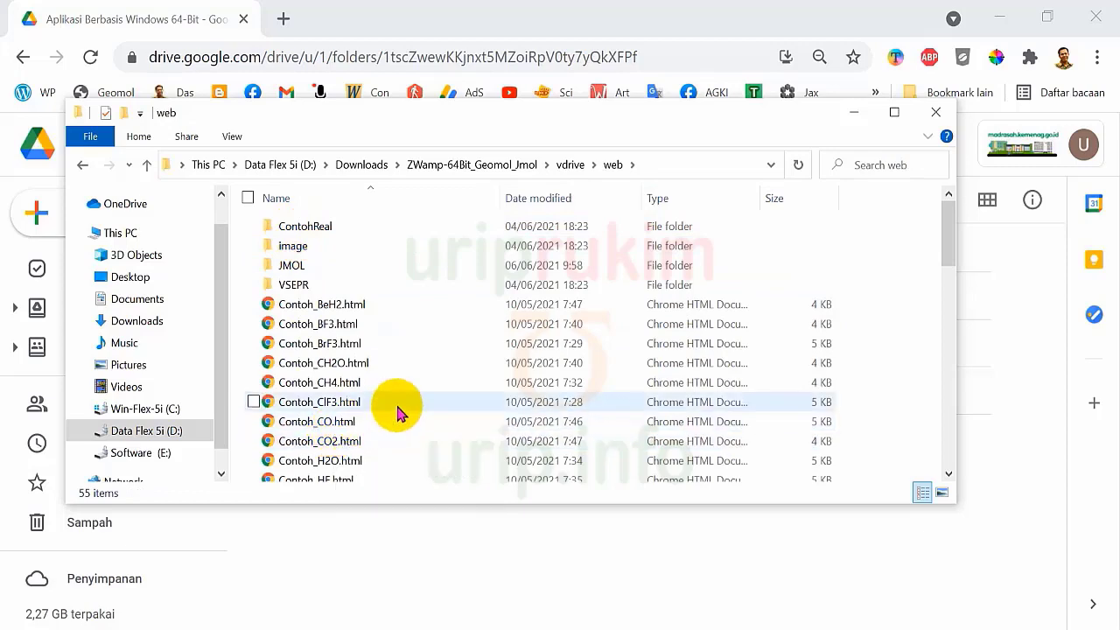
pyautogui.doubleClick(302, 272)
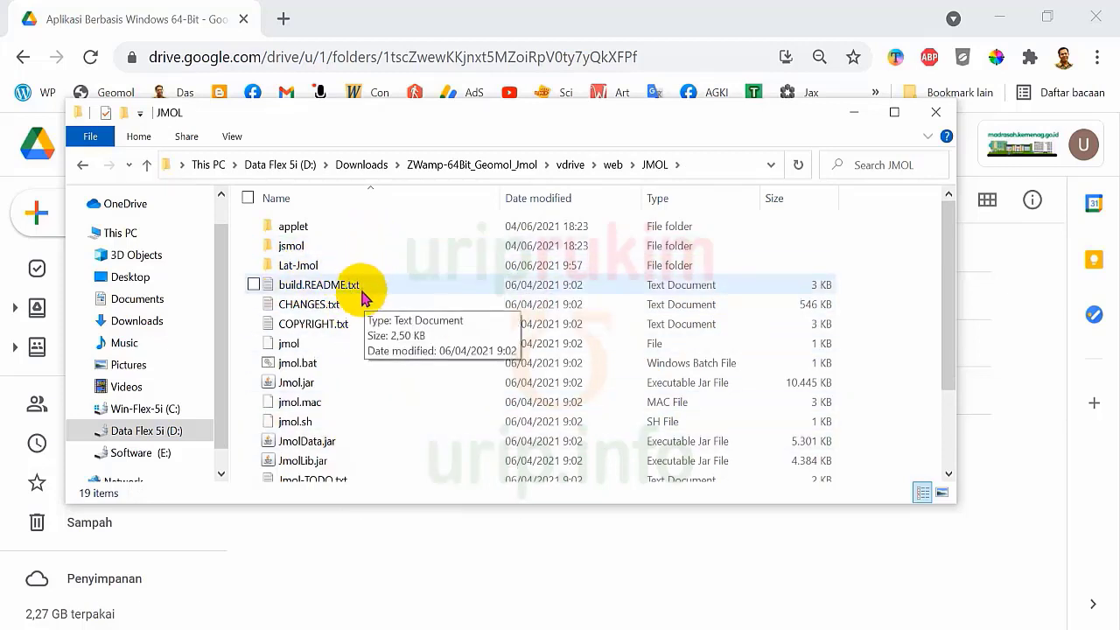
pyautogui.scroll(-2, 358, 332)
pyautogui.scroll(1, 356, 342)
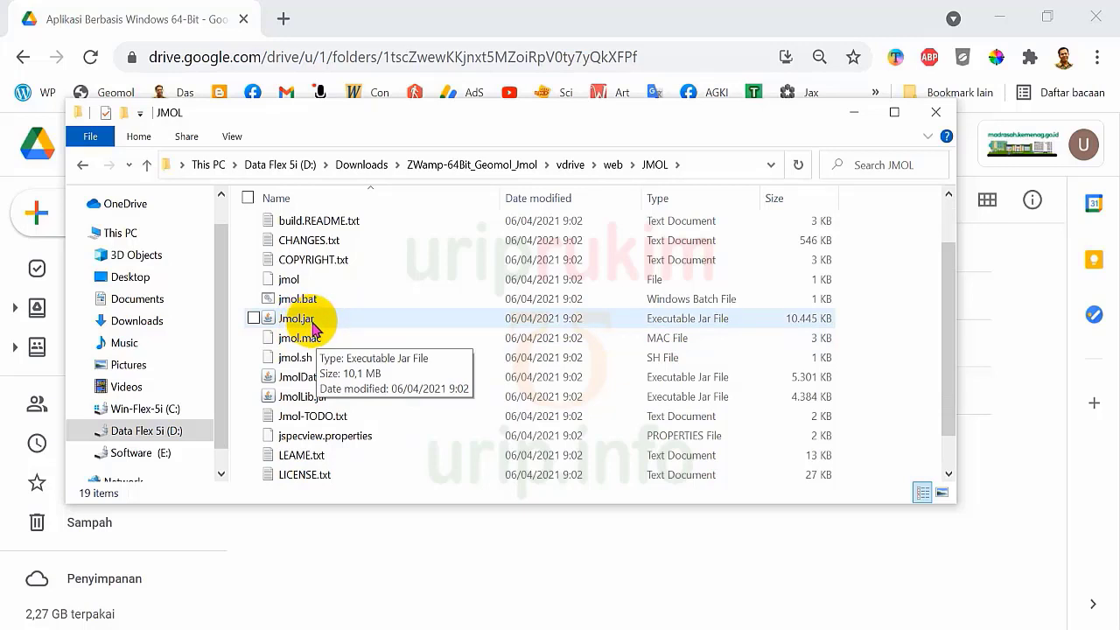
# Hide the file name extensions in the JMOL folder
pyautogui.click(232, 137)
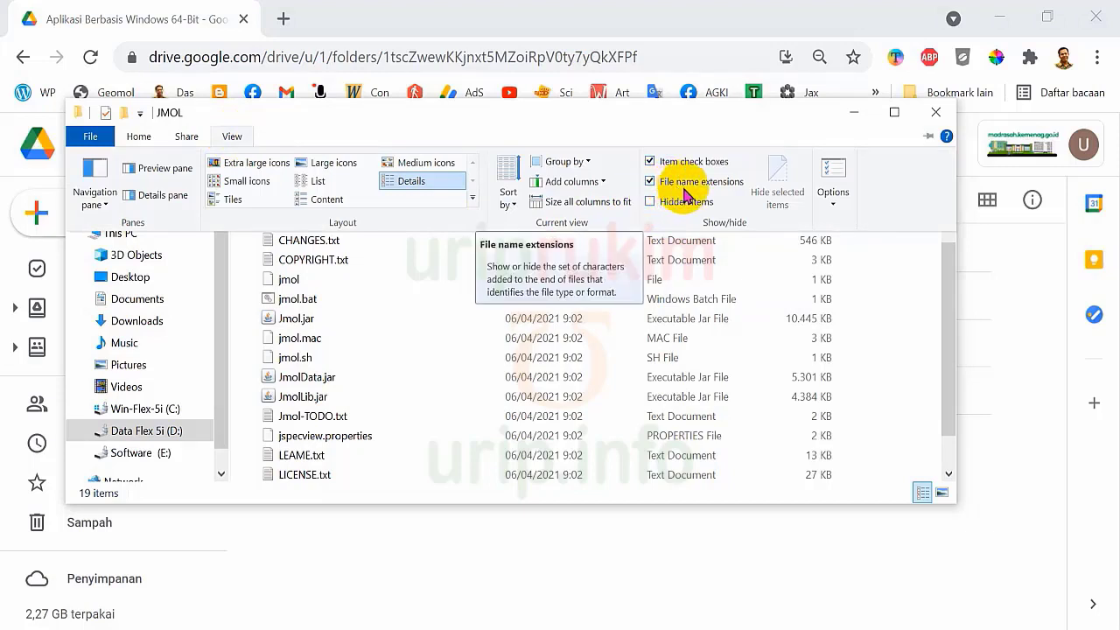
pyautogui.click(650, 182)
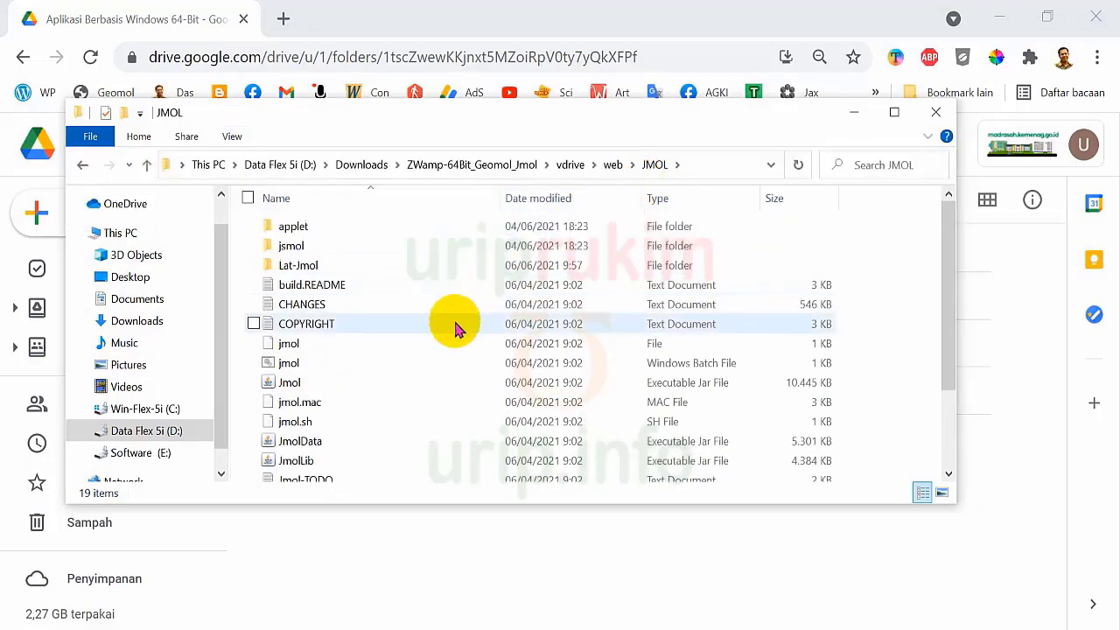
pyautogui.click(458, 322)
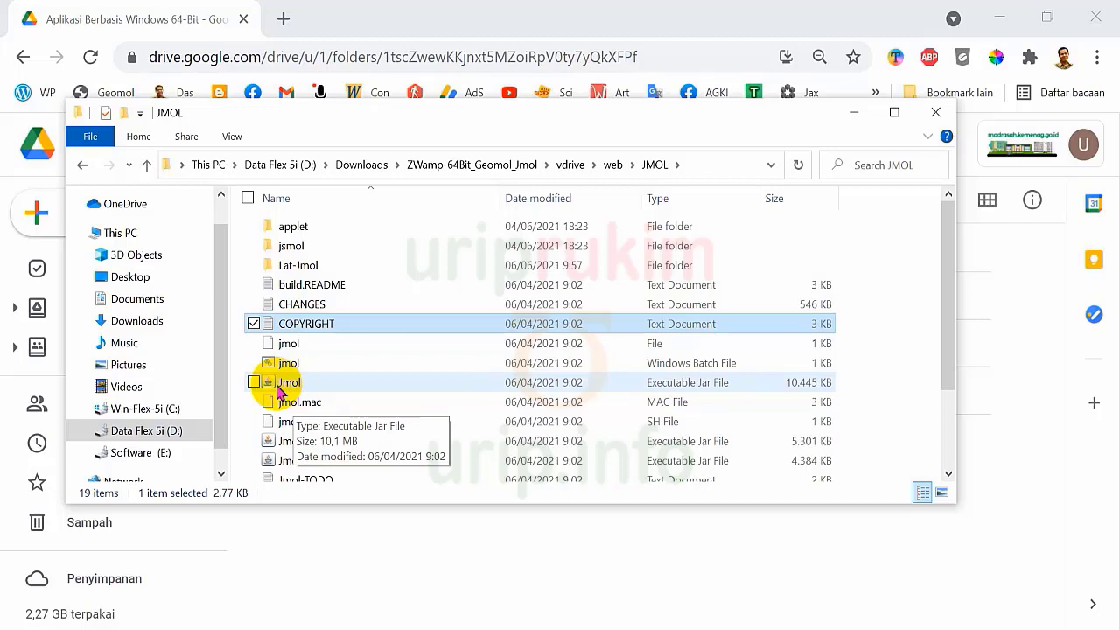
# Choose another app for opening the Jmol executable jar file and look through the expanded app list, leaving always-use for .jar files off
pyautogui.rightClick(302, 386)
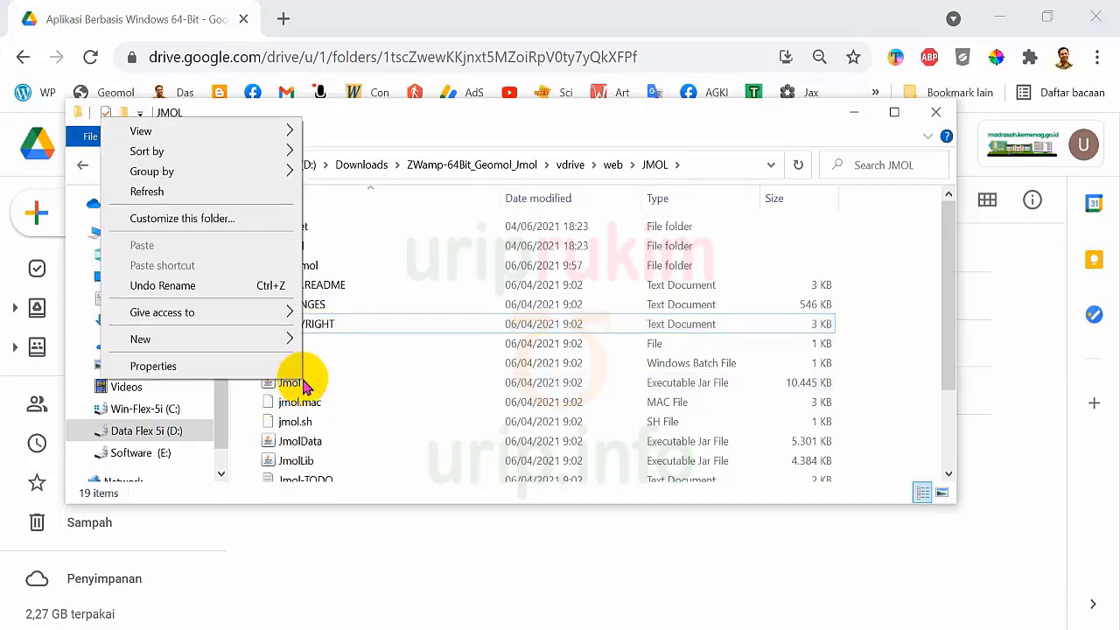
pyautogui.click(298, 385)
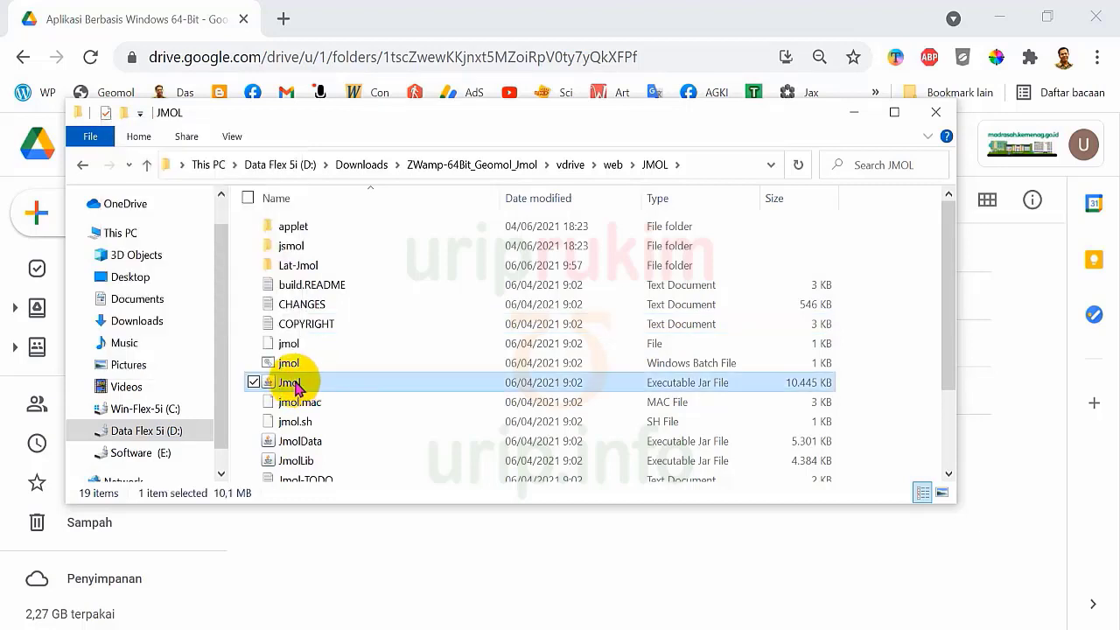
pyautogui.rightClick(298, 389)
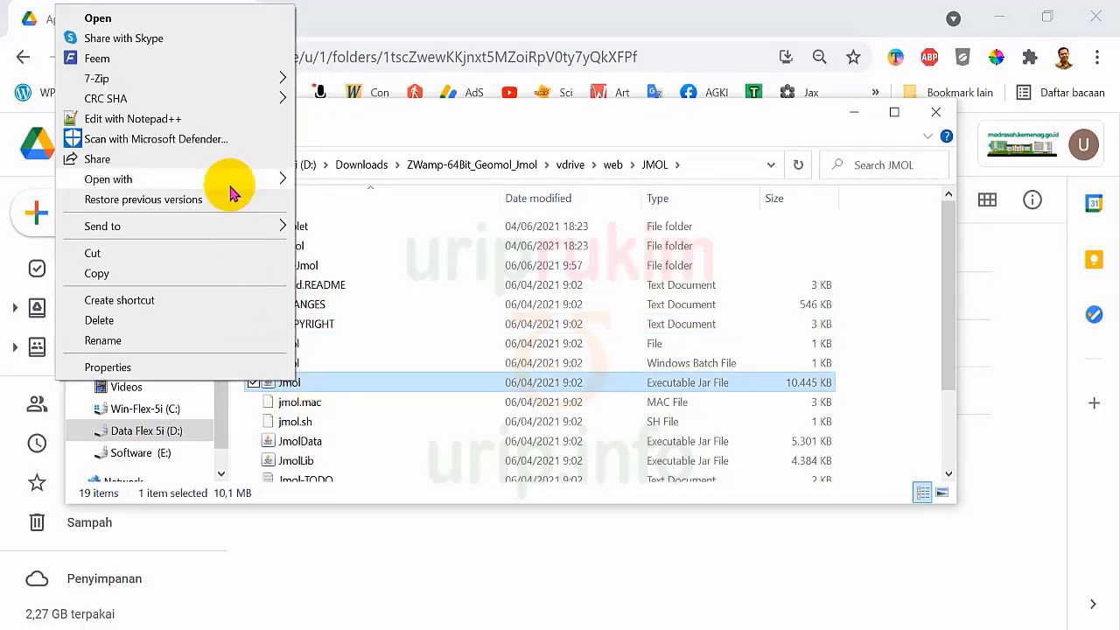
pyautogui.moveTo(227, 178)
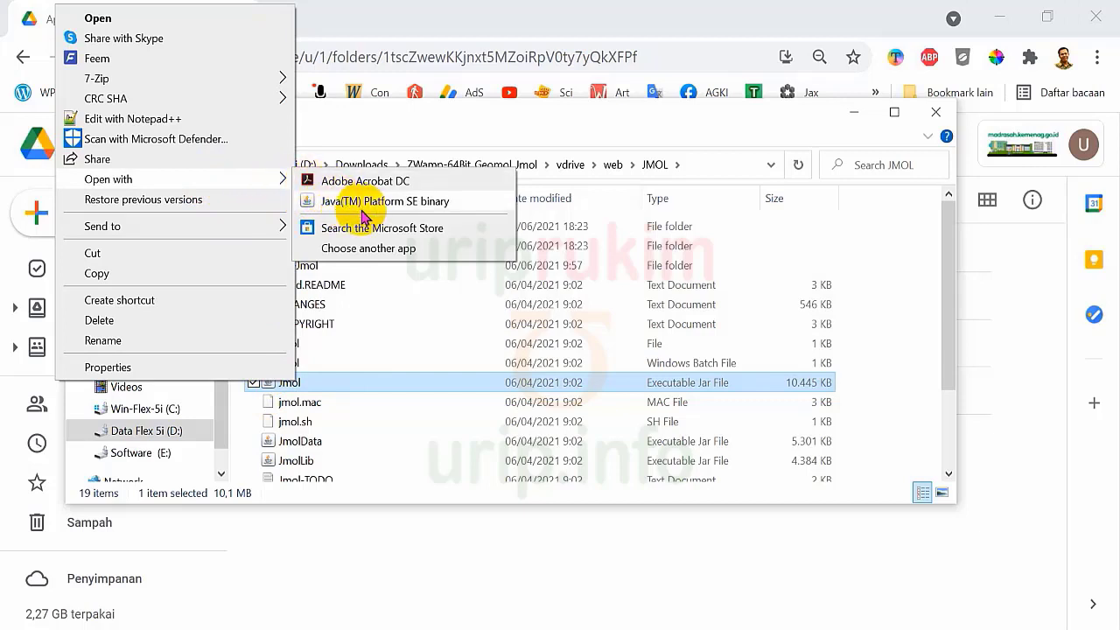
pyautogui.click(354, 249)
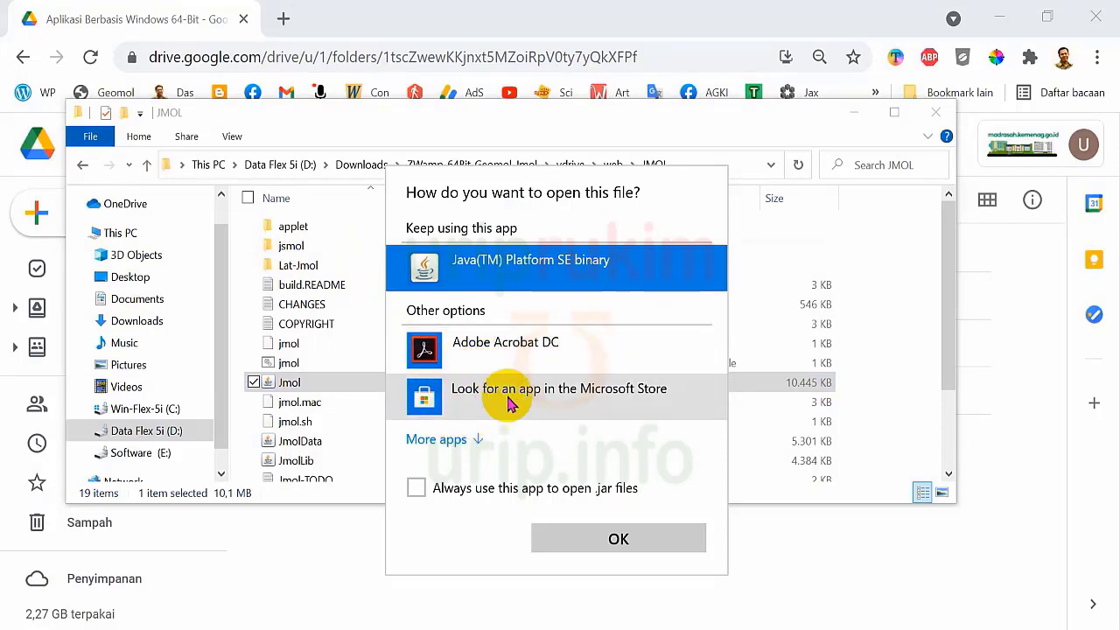
pyautogui.click(450, 440)
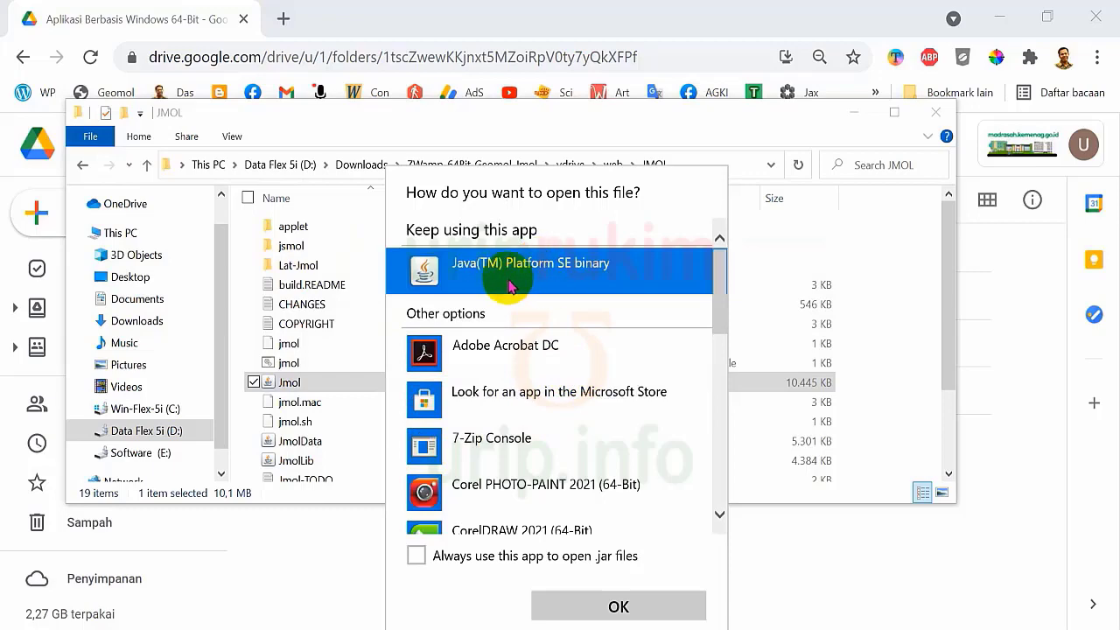
pyautogui.scroll(-5, 543, 398)
pyautogui.scroll(-4, 542, 416)
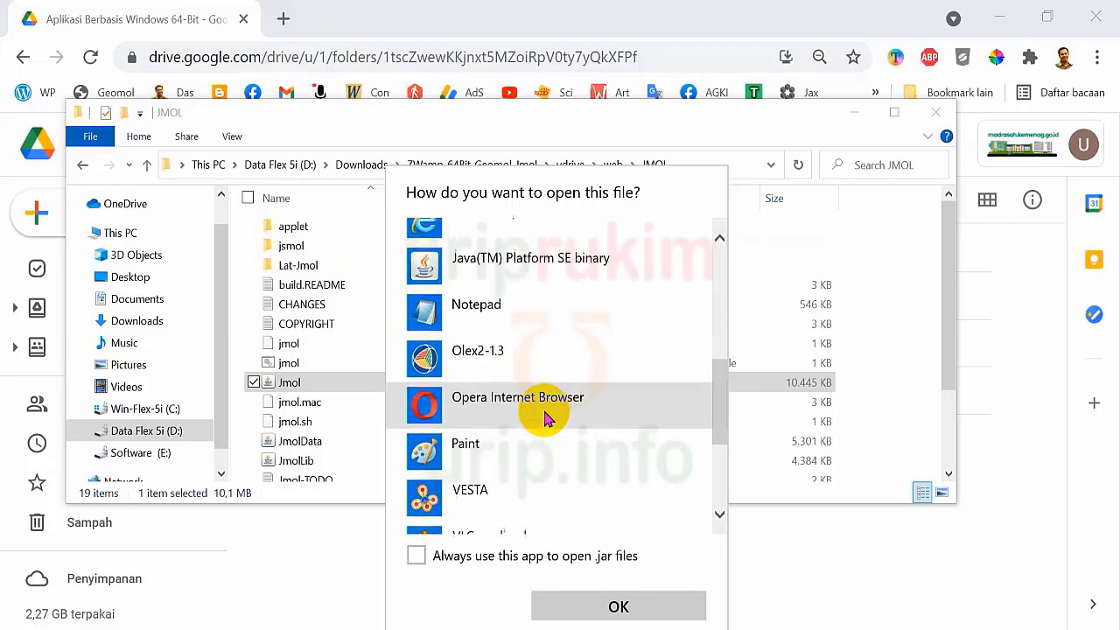
pyautogui.scroll(2, 530, 310)
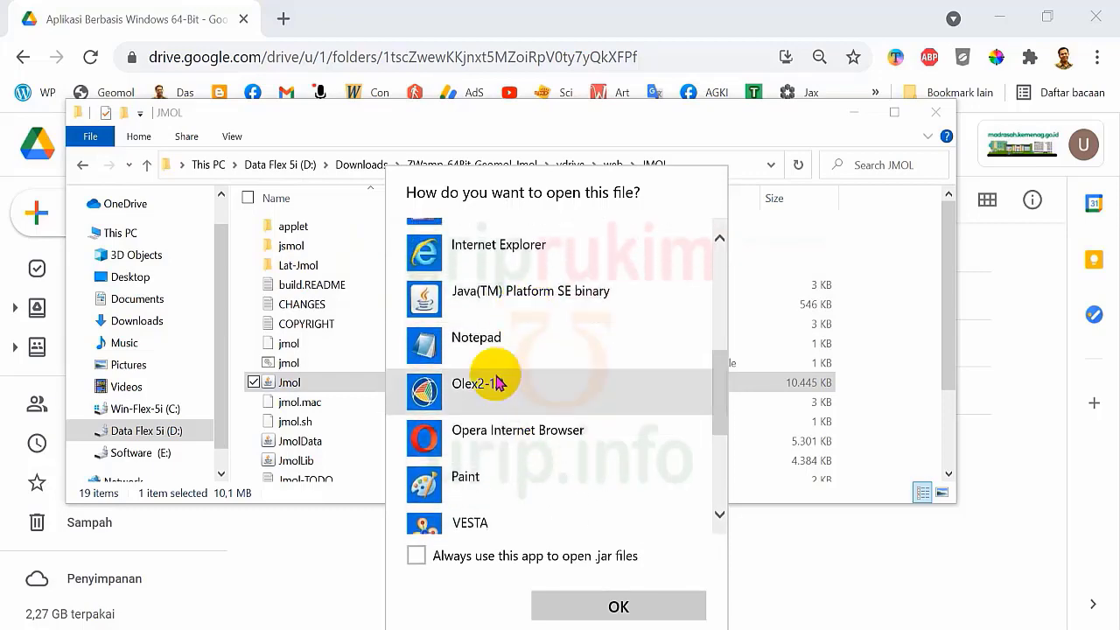
pyautogui.click(417, 556)
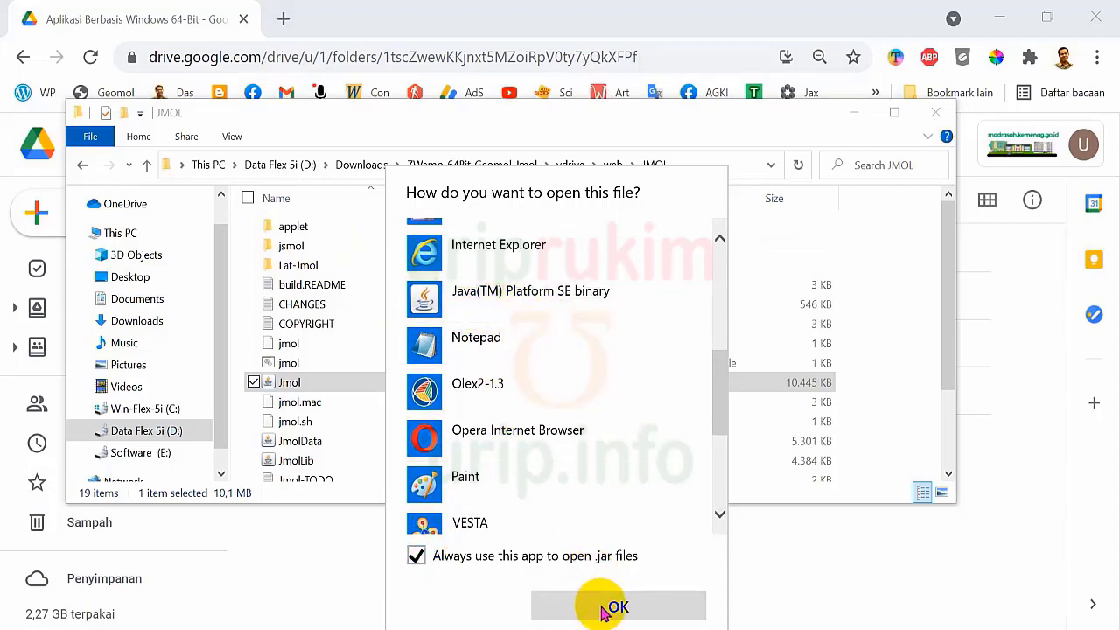
pyautogui.click(417, 555)
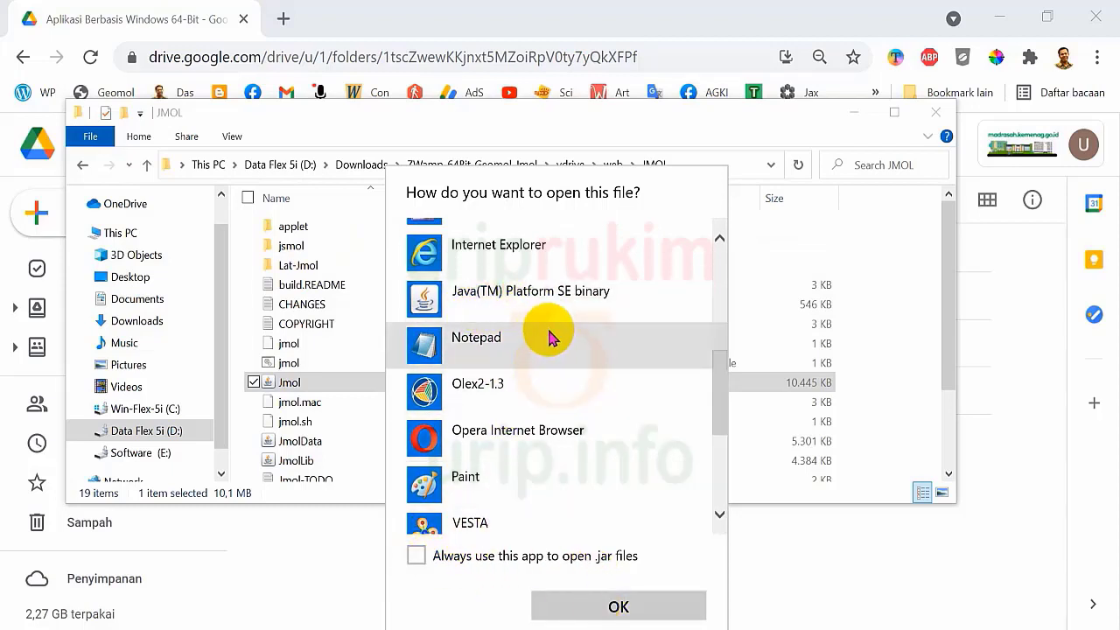
# Look for another app on this PC, select java in Program Files\Java\jre1.8.0_291\bin, cancel the selection, and close the JMOL folder window
pyautogui.scroll(-3, 551, 340)
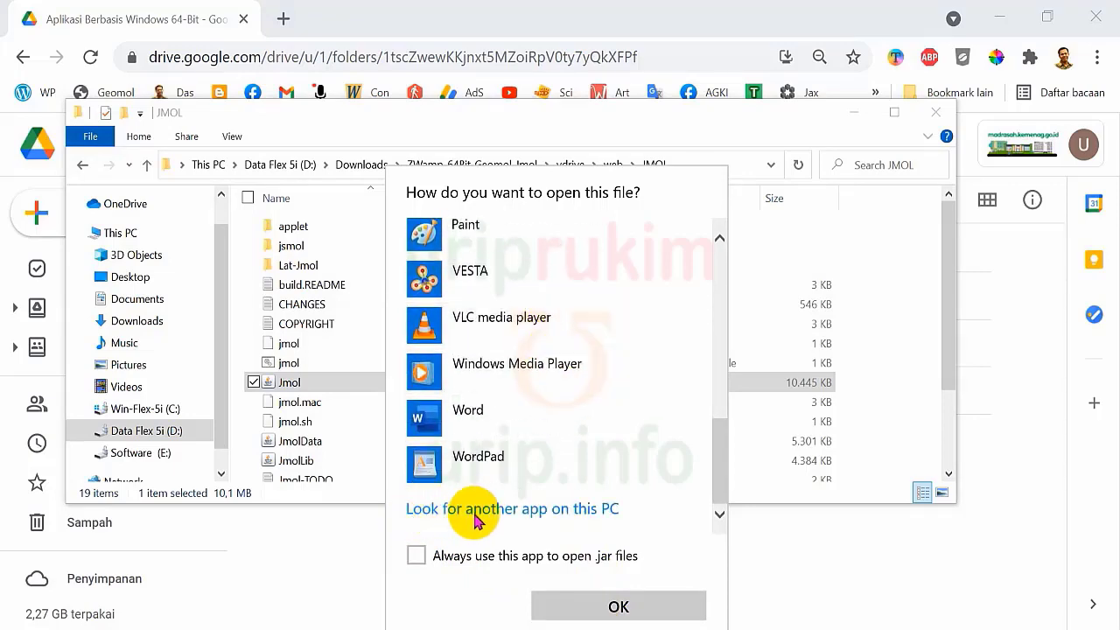
pyautogui.click(535, 517)
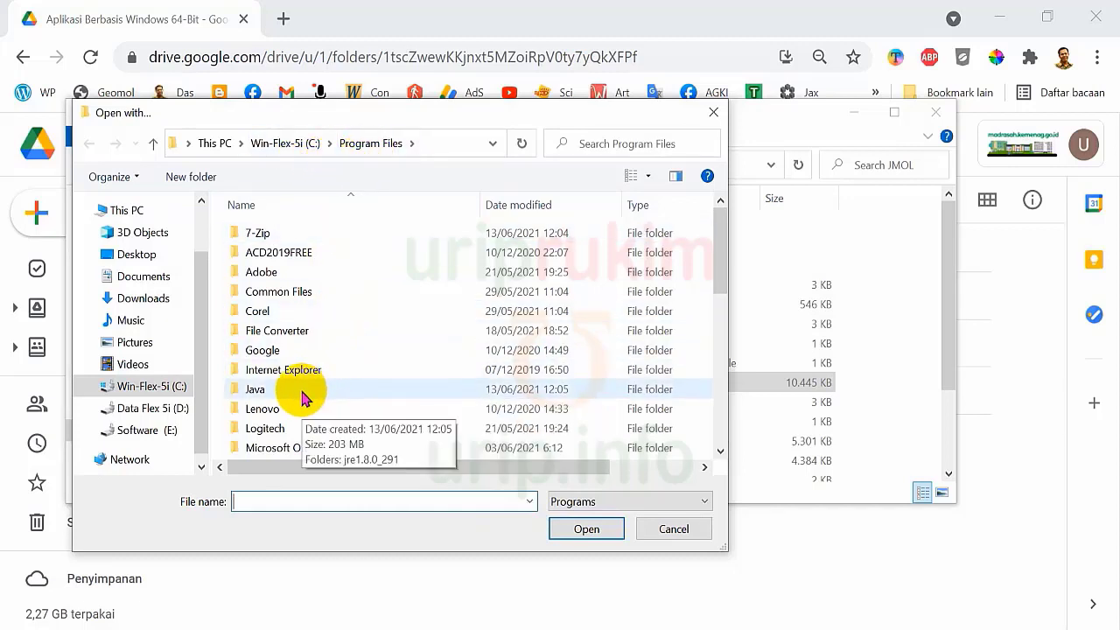
pyautogui.doubleClick(268, 390)
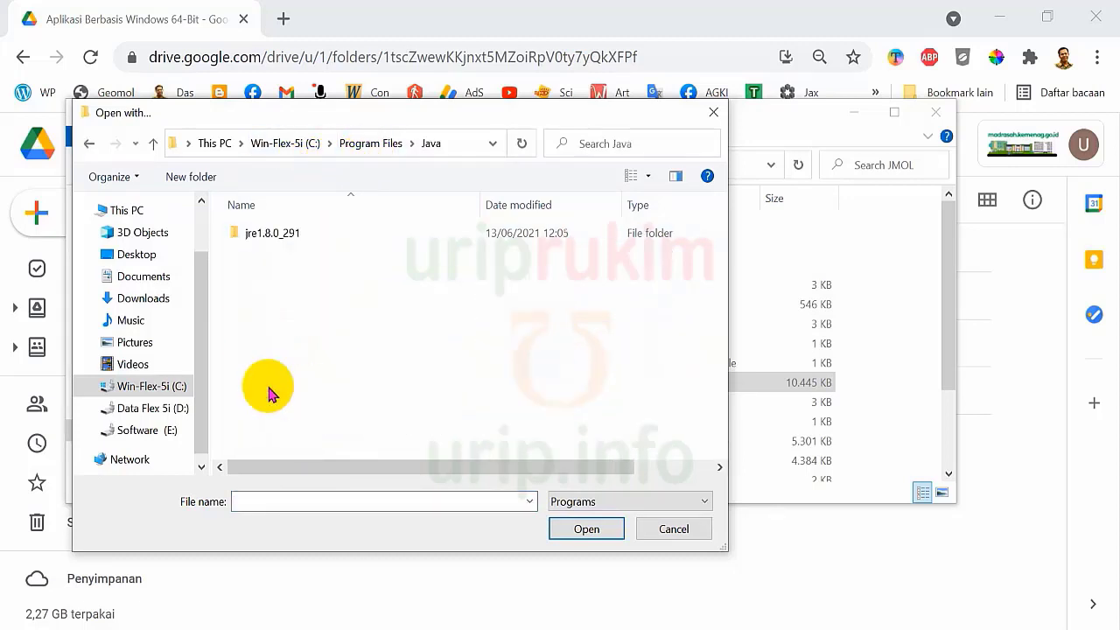
pyautogui.doubleClick(284, 246)
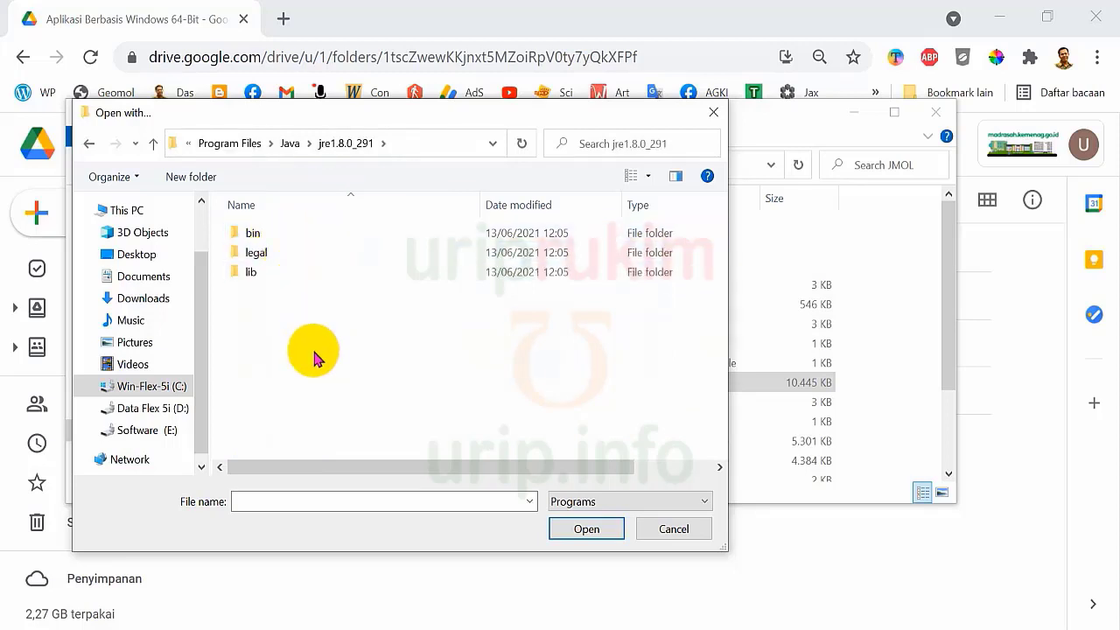
pyautogui.doubleClick(256, 234)
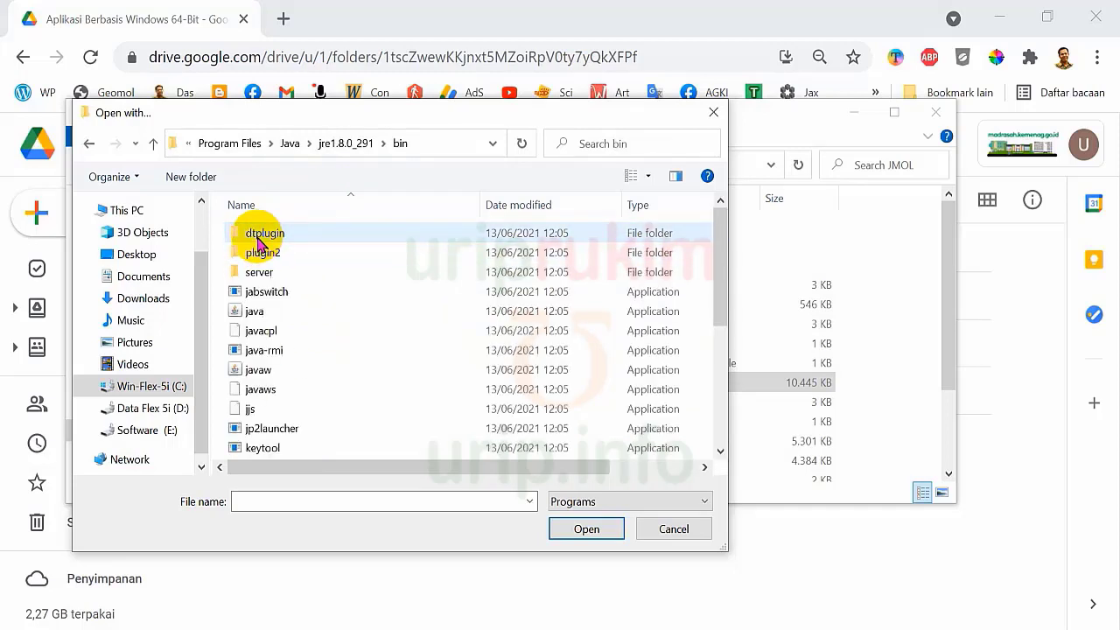
pyautogui.click(247, 319)
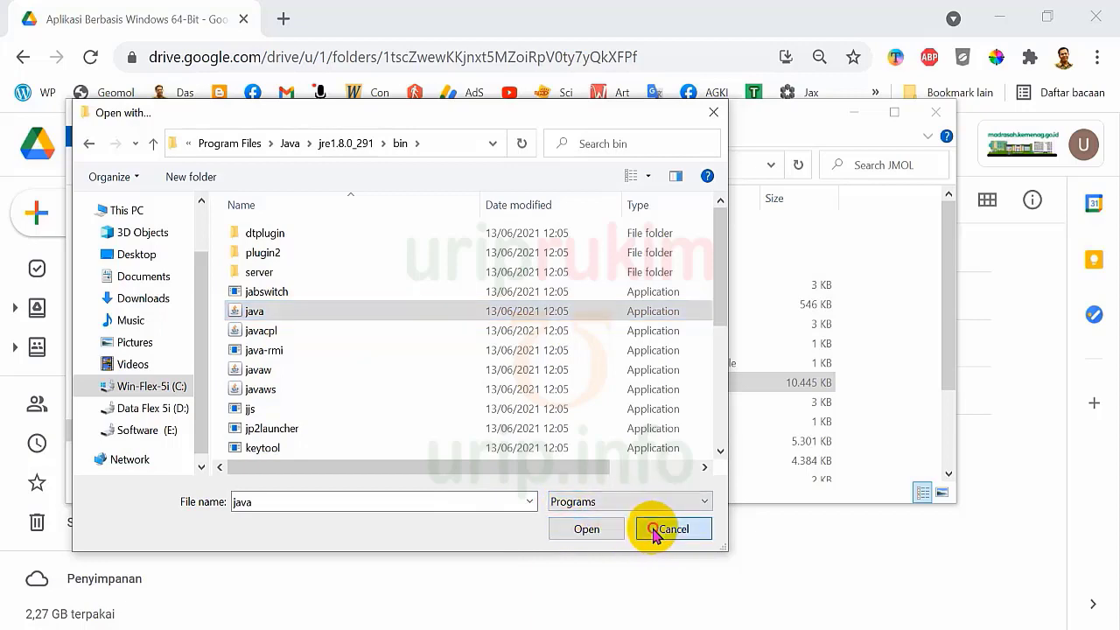
pyautogui.click(658, 530)
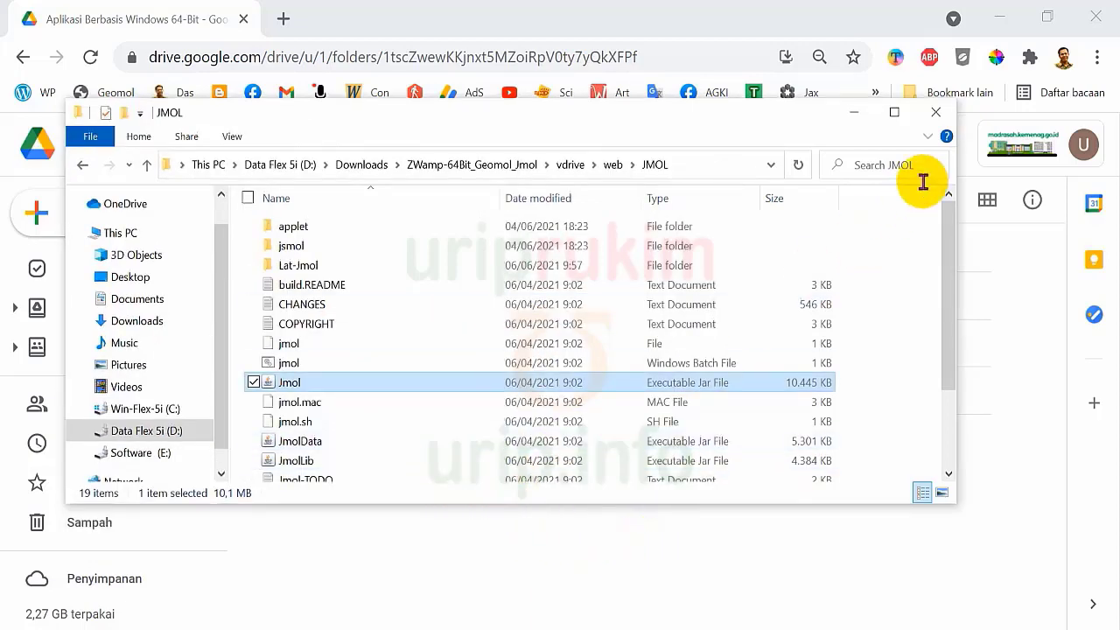
pyautogui.click(936, 112)
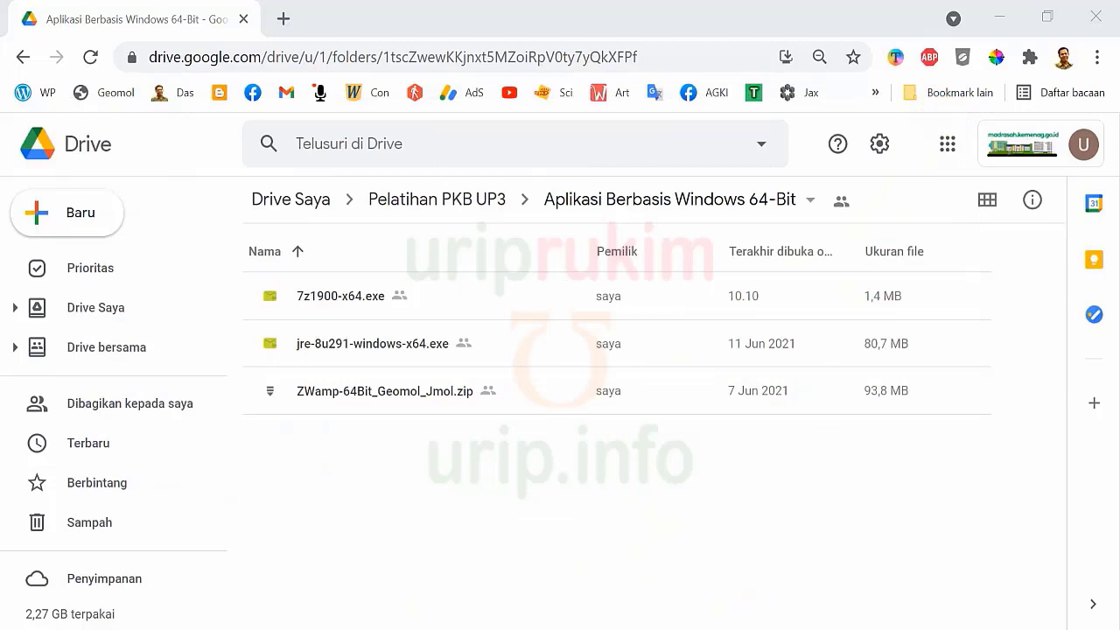
# Open a new File Explorer window and go to ZWamp-64Bit_Geomol_Jmol\vdrive\web\JMOL in Downloads
pyautogui.click(536, 629)
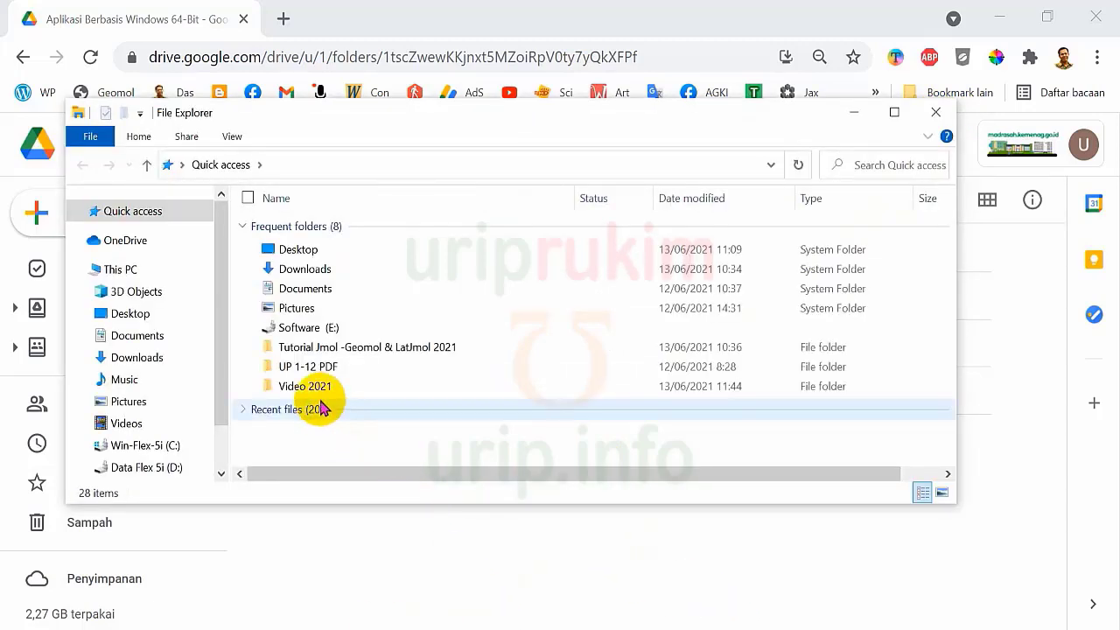
pyautogui.click(136, 357)
pyautogui.click(318, 311)
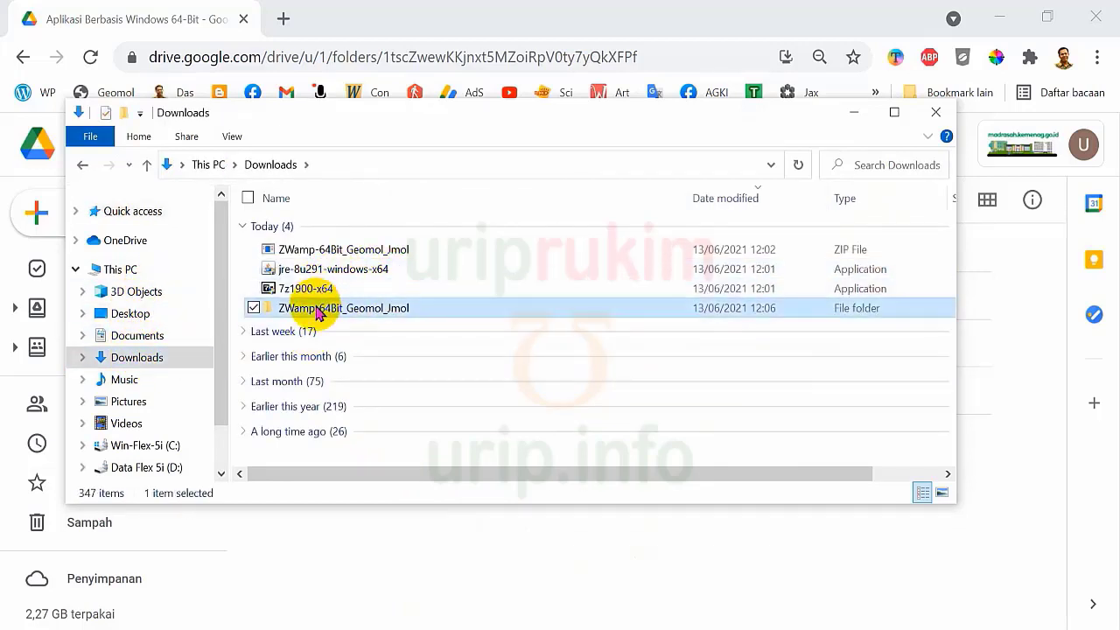
pyautogui.doubleClick(317, 311)
pyautogui.doubleClick(290, 227)
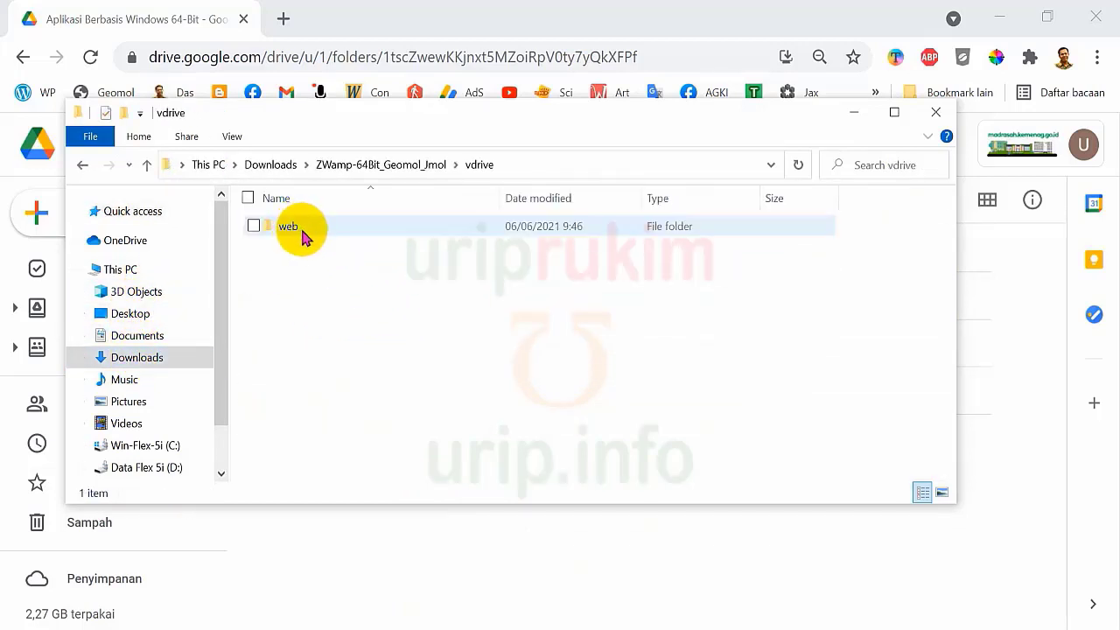
pyautogui.doubleClick(289, 226)
pyautogui.click(294, 267)
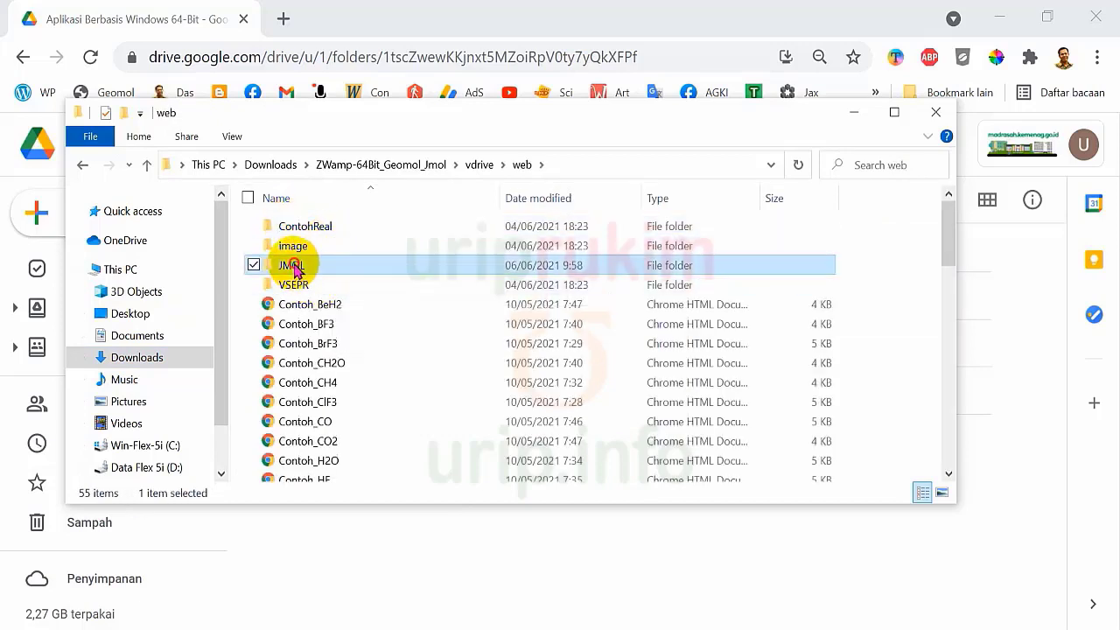
pyautogui.doubleClick(294, 267)
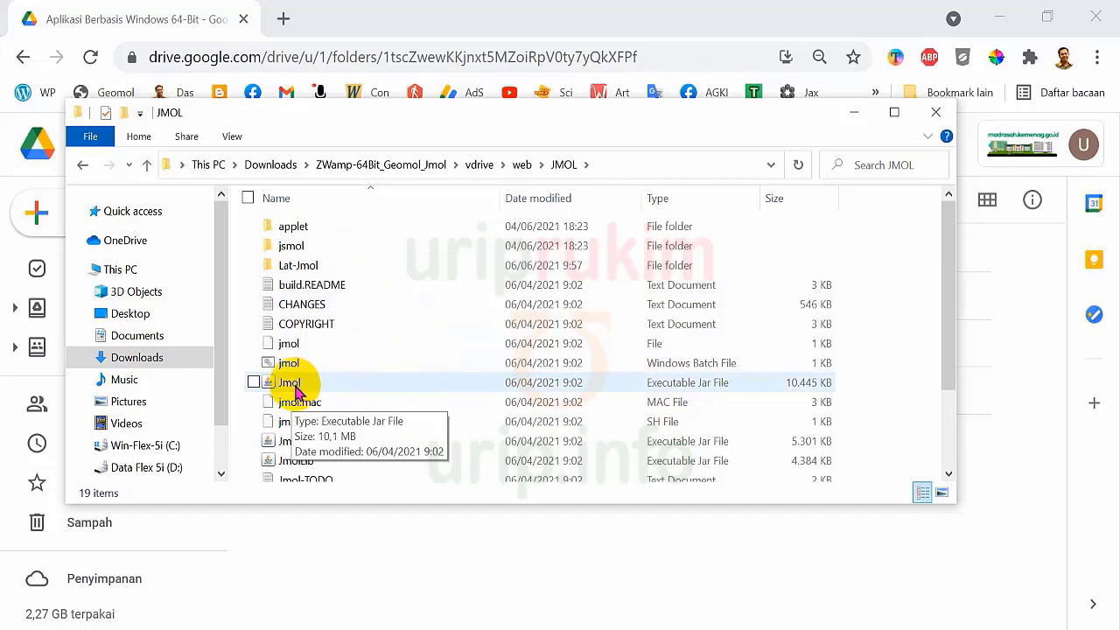
# Show the file name extensions in the JMOL folder, and test Jmol.jar by launching it and closing the Jmol window
pyautogui.click(233, 138)
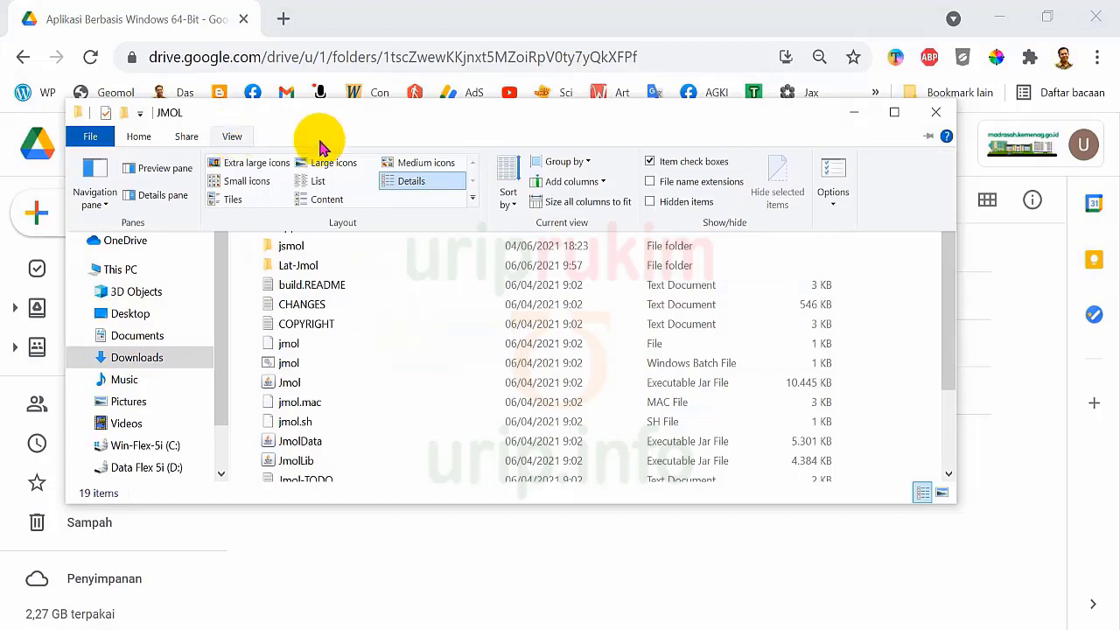
pyautogui.click(713, 183)
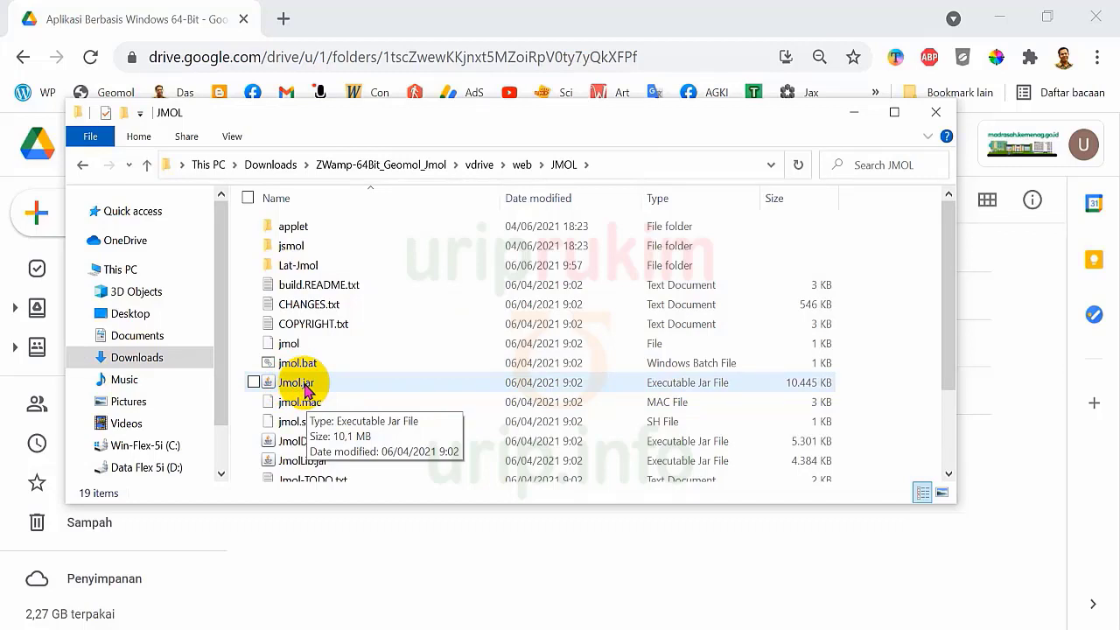
pyautogui.click(306, 391)
pyautogui.doubleClick(306, 392)
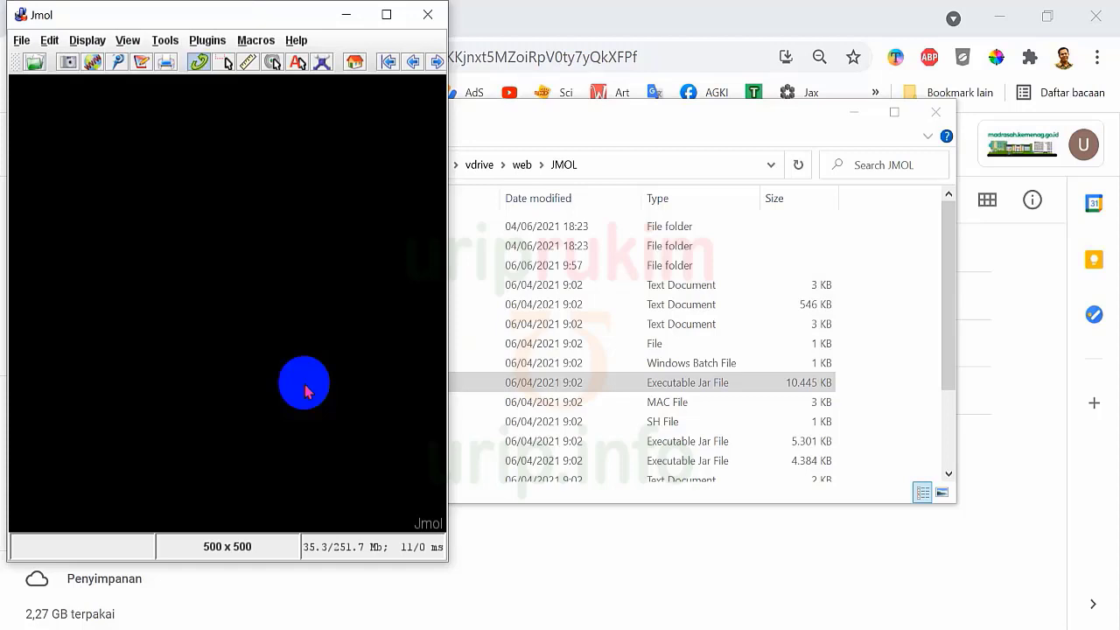
pyautogui.click(428, 14)
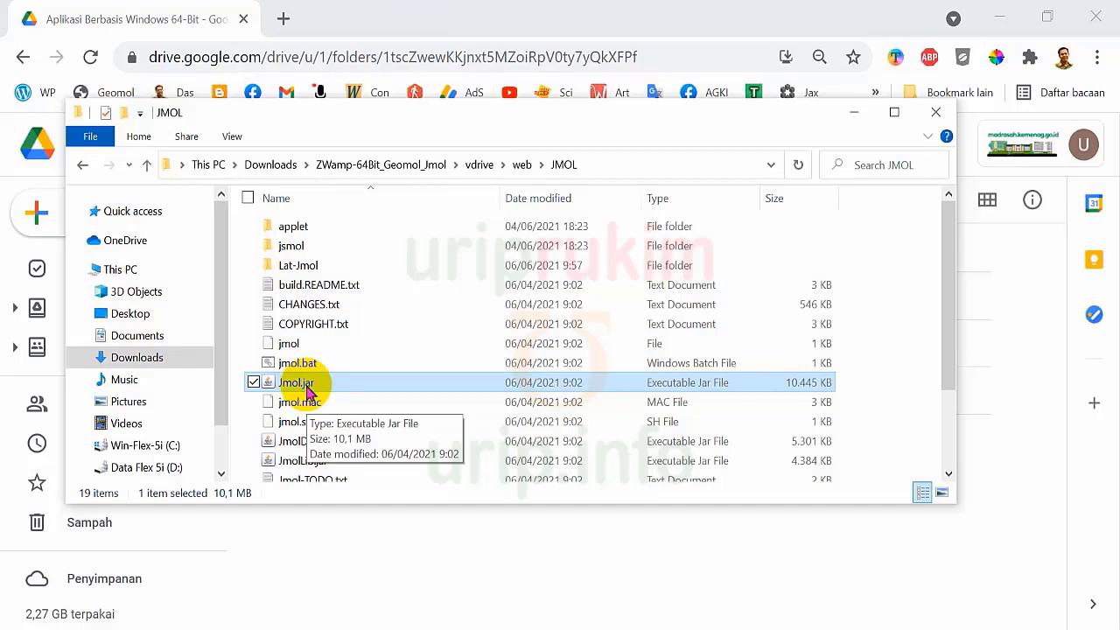
# Clear the open windows from the desktop, bring back the JMOL folder, and create a desktop shortcut for Jmol.jar
pyautogui.click(852, 112)
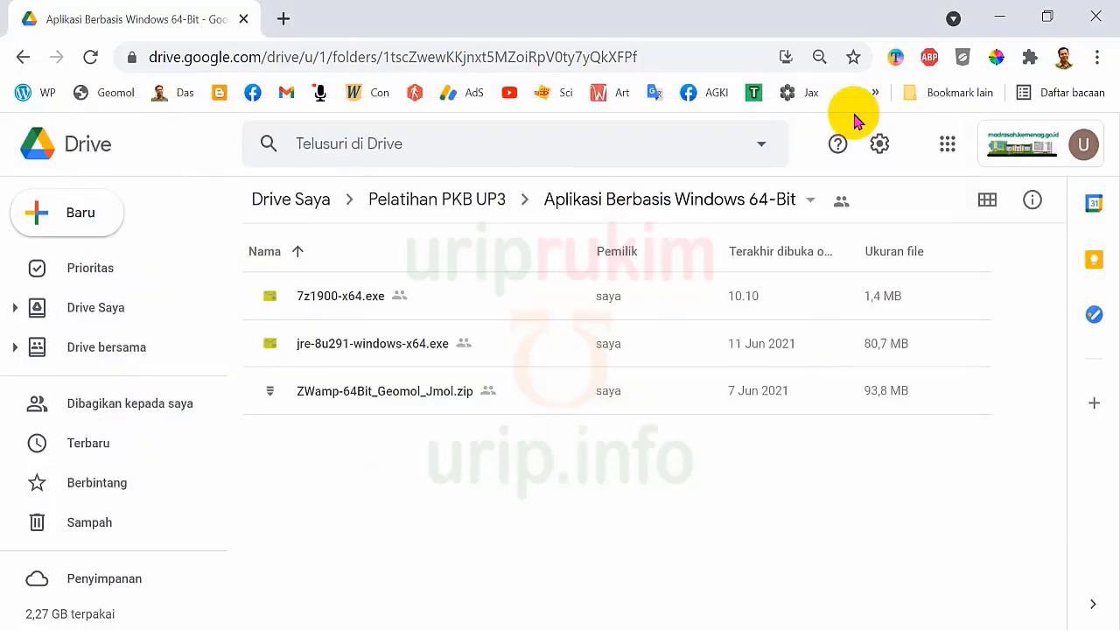
pyautogui.click(1000, 18)
pyautogui.click(1006, 14)
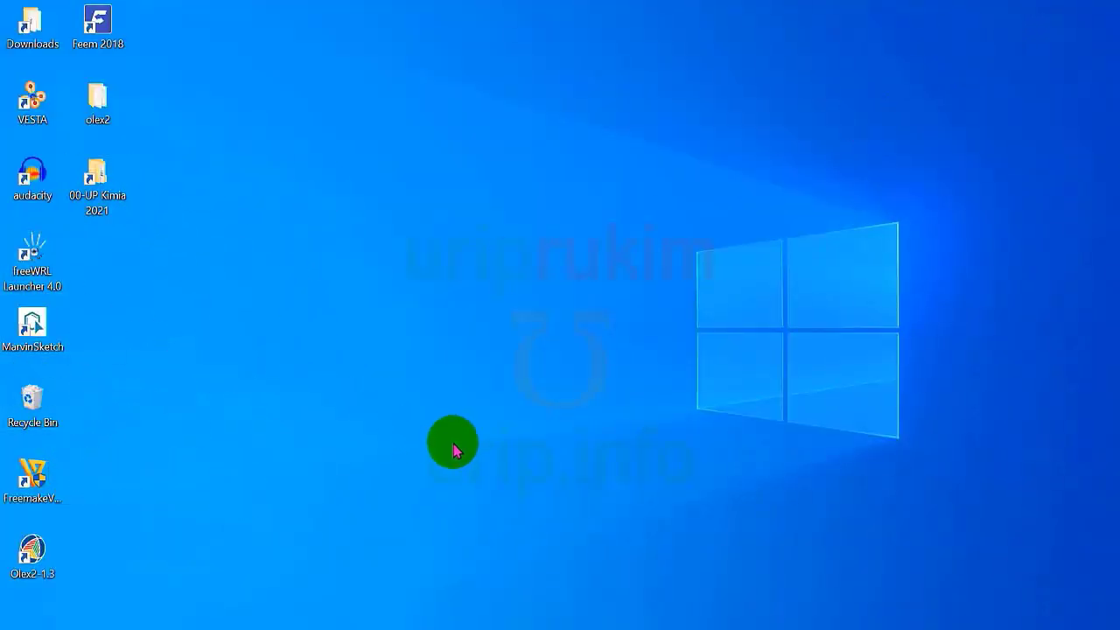
pyautogui.click(636, 625)
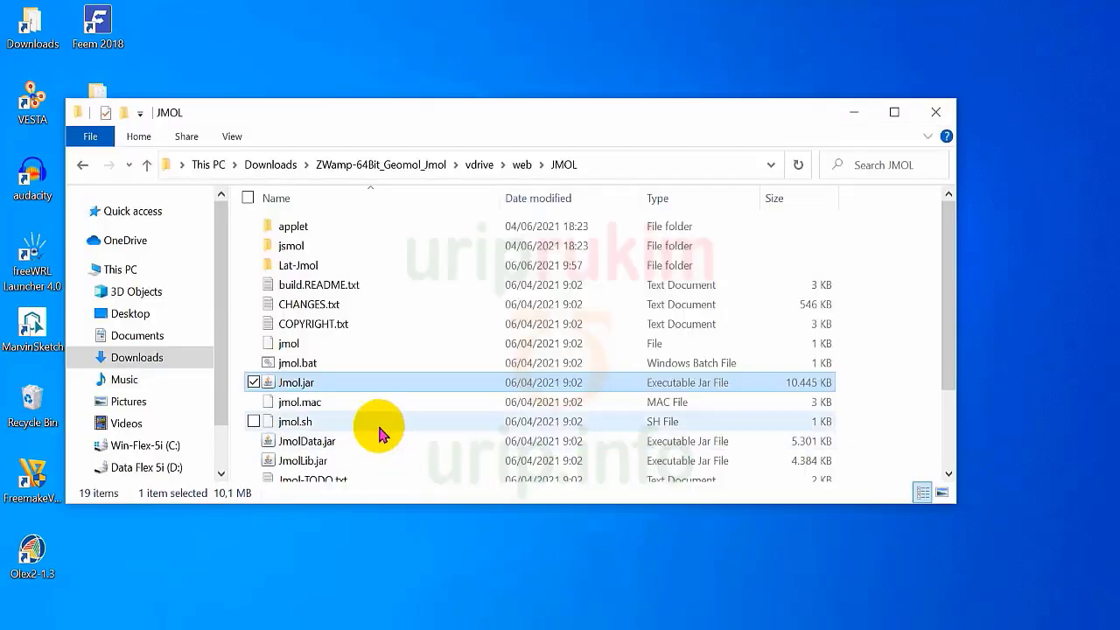
pyautogui.rightClick(300, 386)
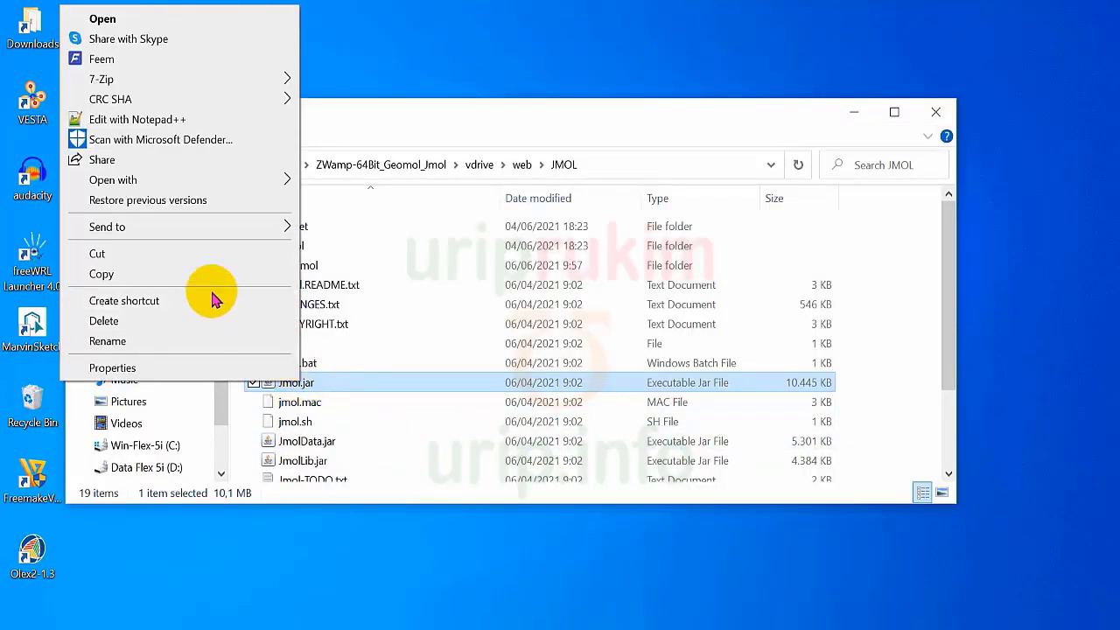
pyautogui.moveTo(207, 233)
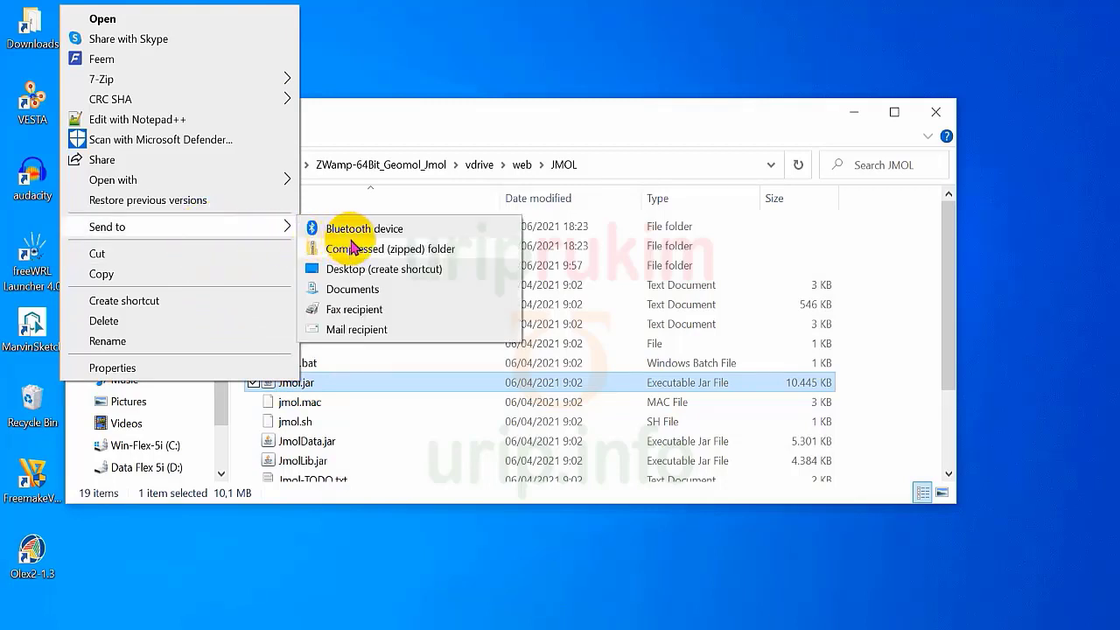
pyautogui.click(371, 279)
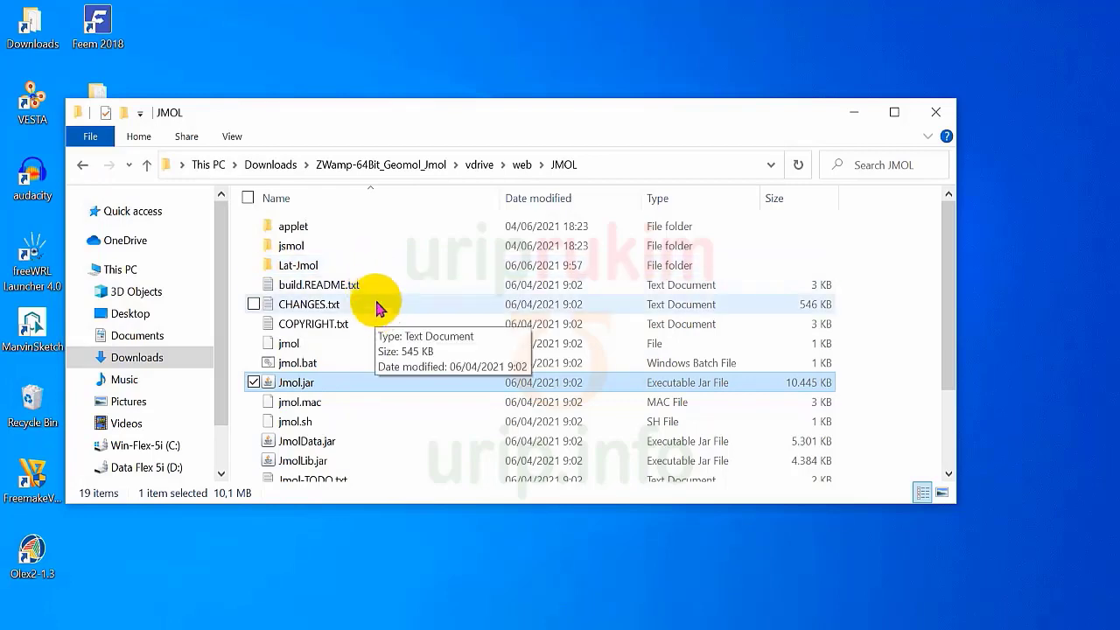
# Uncover the desktop, test the Jmol.jar shortcut by launching Jmol, and close both Jmol and the JMOL folder window
pyautogui.moveTo(440, 140); pyautogui.dragTo(709, 151)
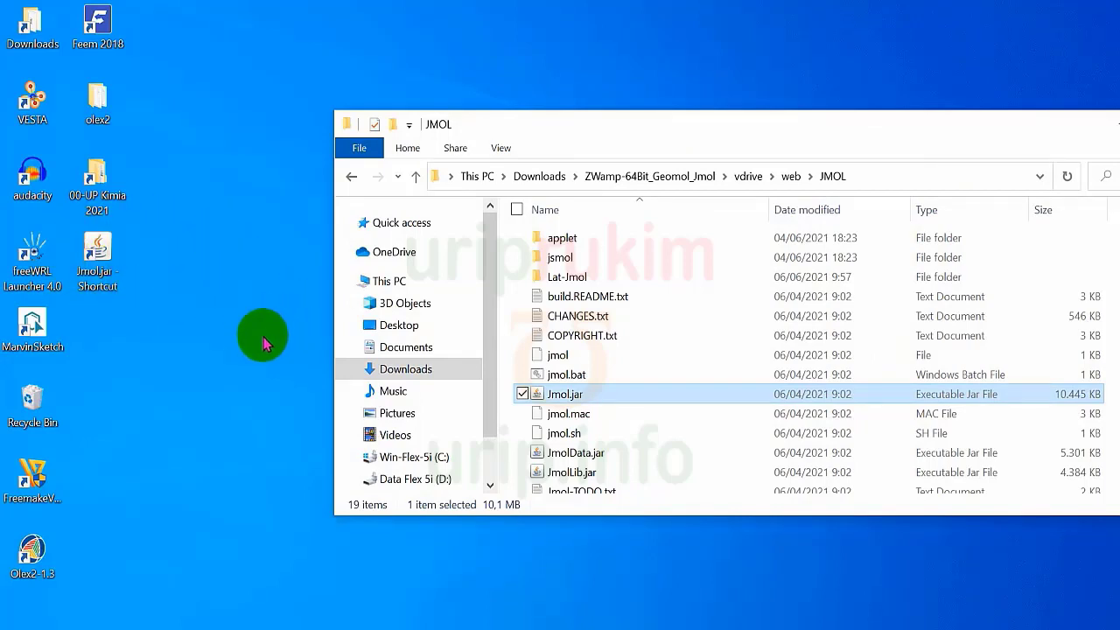
pyautogui.doubleClick(97, 262)
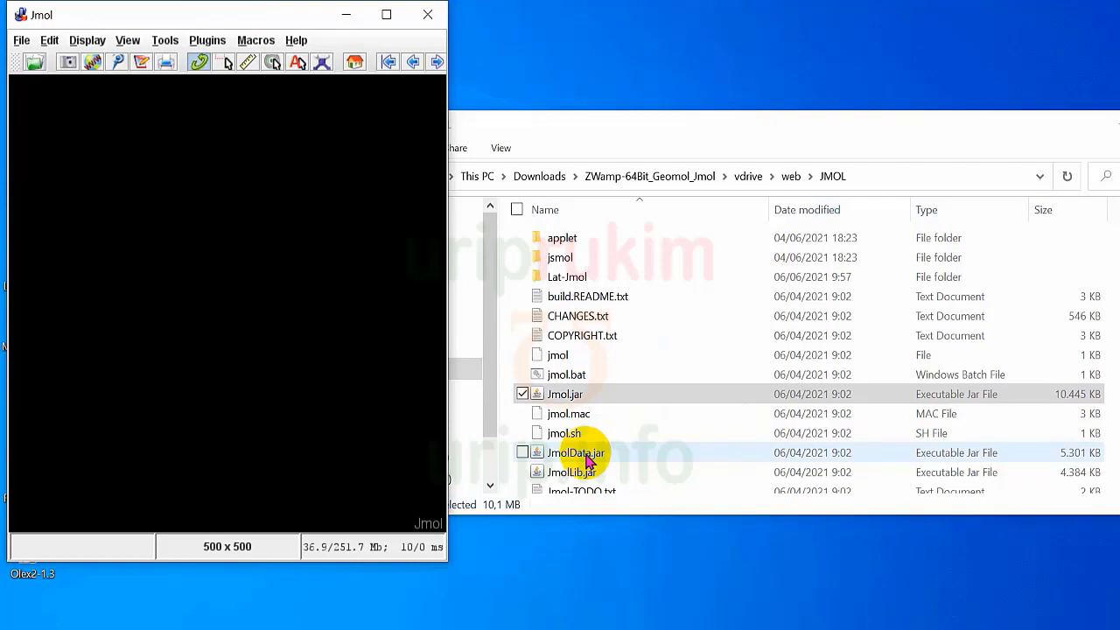
pyautogui.click(428, 16)
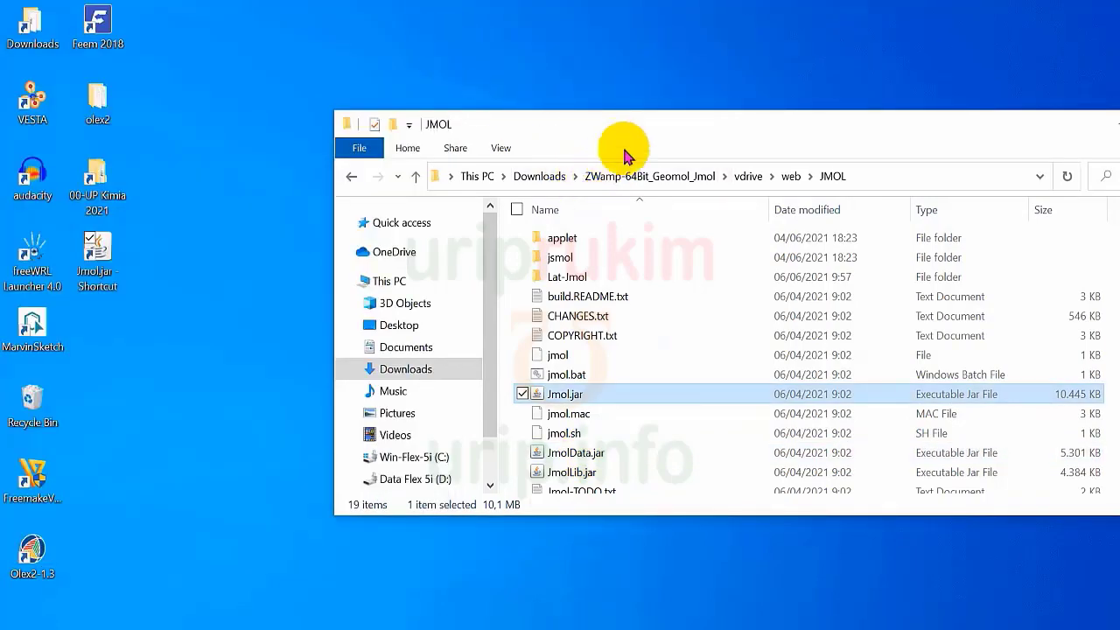
pyautogui.moveTo(633, 129); pyautogui.dragTo(359, 81)
pyautogui.click(919, 73)
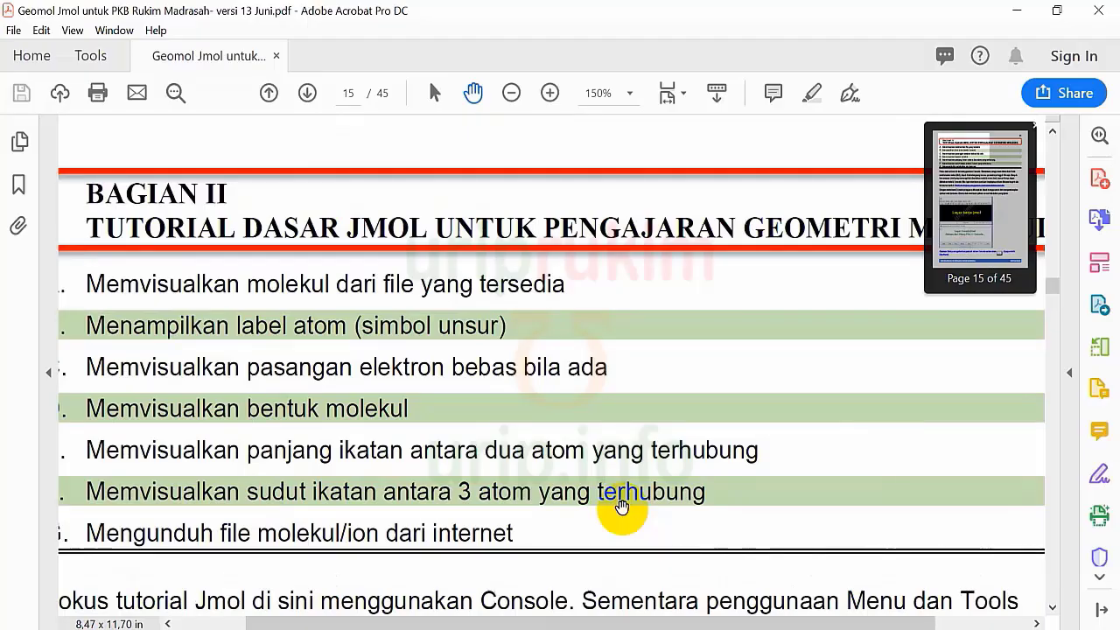
# Review Bagian II on page 15 of the Geomol Jmol PDF and open its complete Jmol guide link, allowing the connection to chemapps.stolaf.edu
pyautogui.scroll(1, 620, 508)
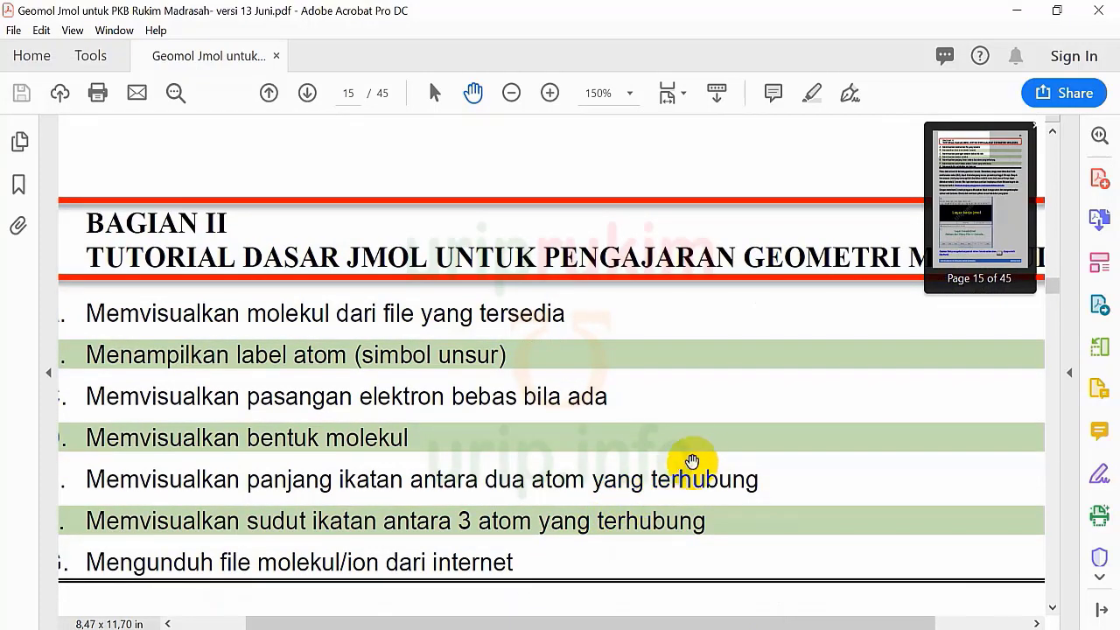
pyautogui.keyDown('ctrl'); pyautogui.scroll(-2, 698, 458); pyautogui.keyUp('ctrl')
pyautogui.scroll(-1, 861, 408)
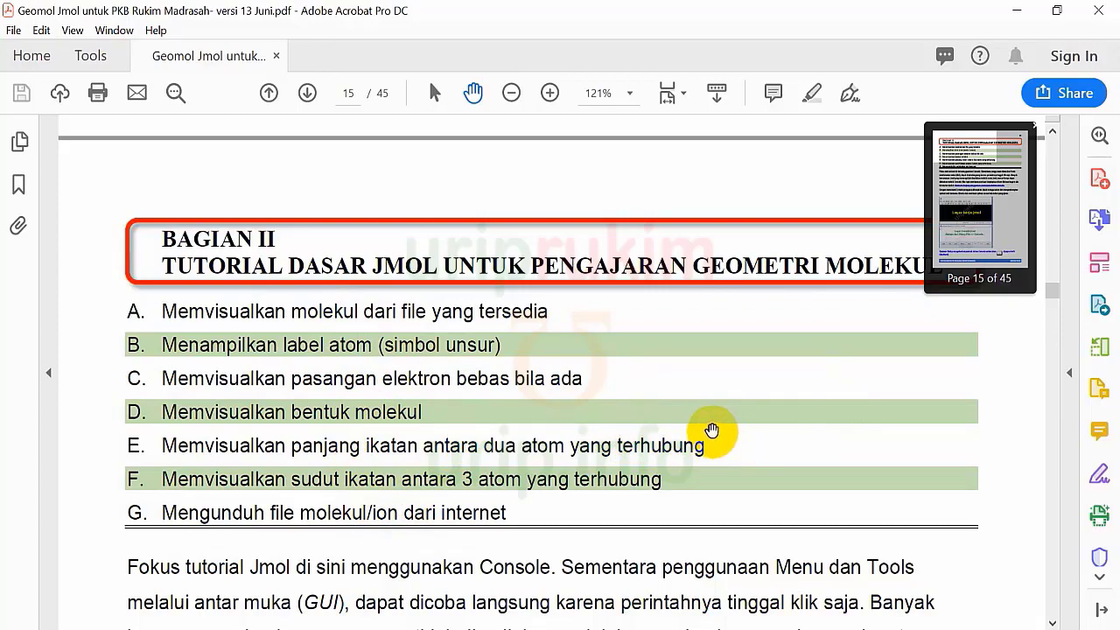
pyautogui.scroll(-5, 711, 430)
pyautogui.scroll(-1, 710, 430)
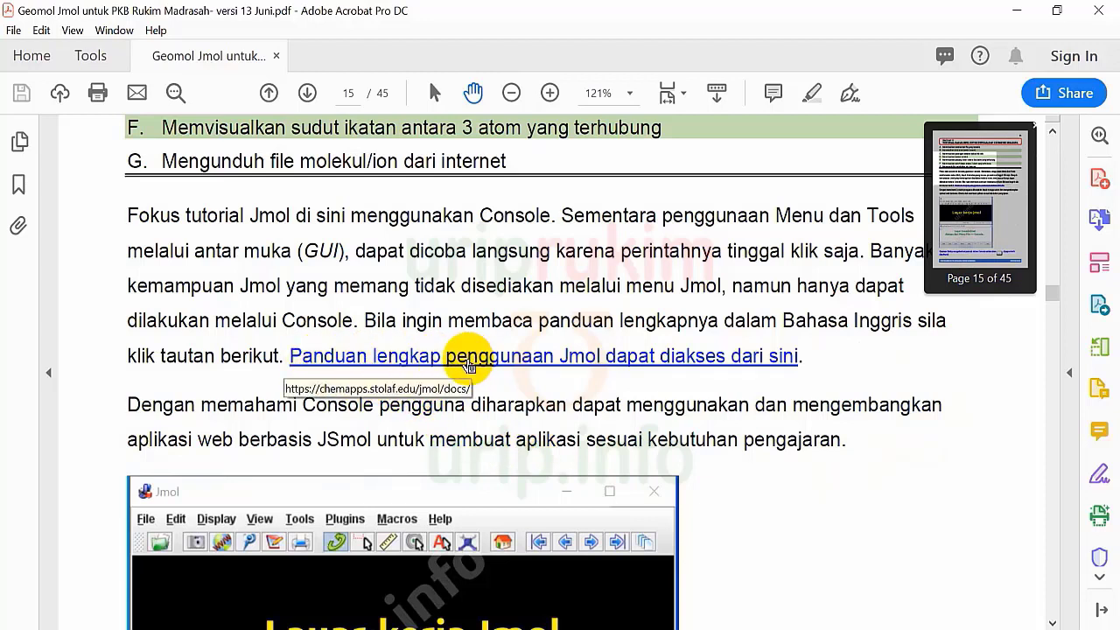
pyautogui.click(469, 357)
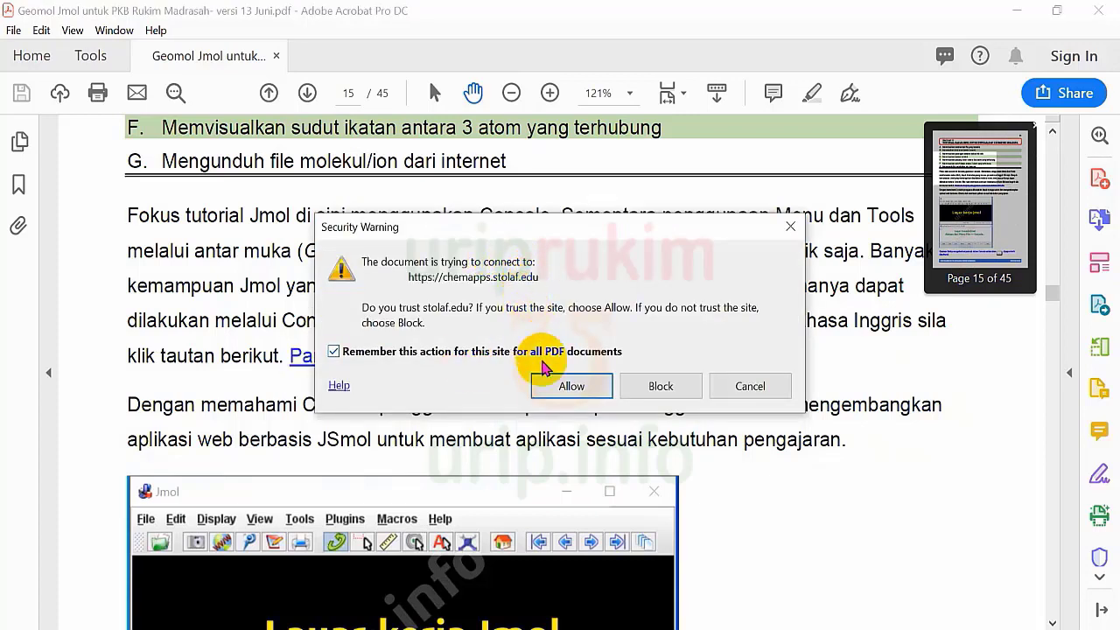
pyautogui.click(569, 385)
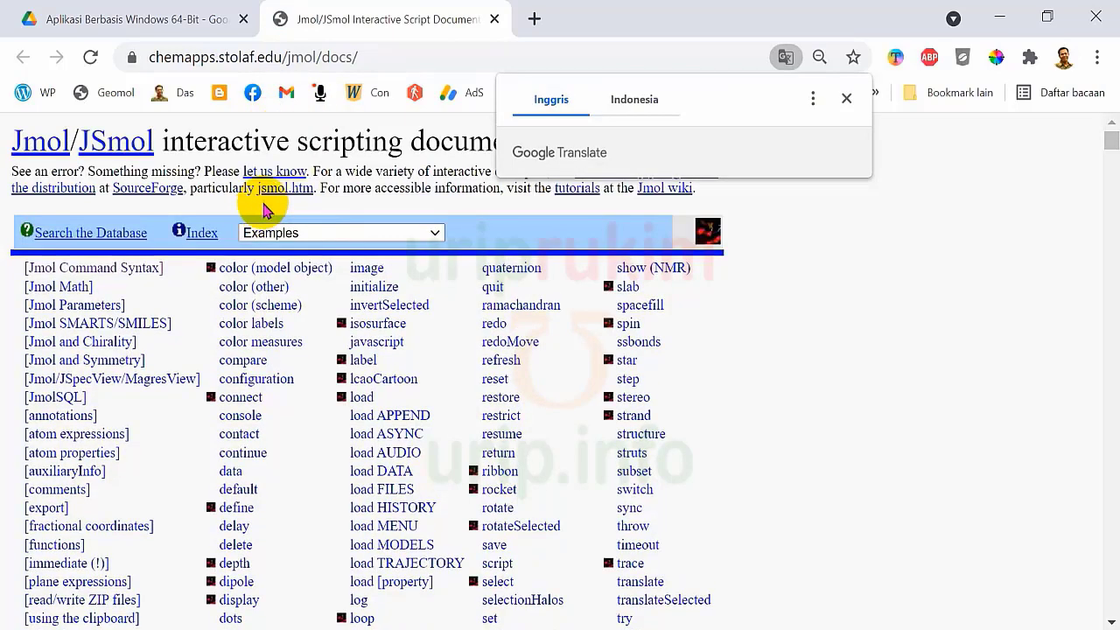
# Dismiss the translation offer and read through the Jmol/JSmol scripting documentation, from the command list to the Jmol Math variable sections
pyautogui.click(846, 98)
pyautogui.scroll(-15, 446, 271)
pyautogui.scroll(-20, 451, 270)
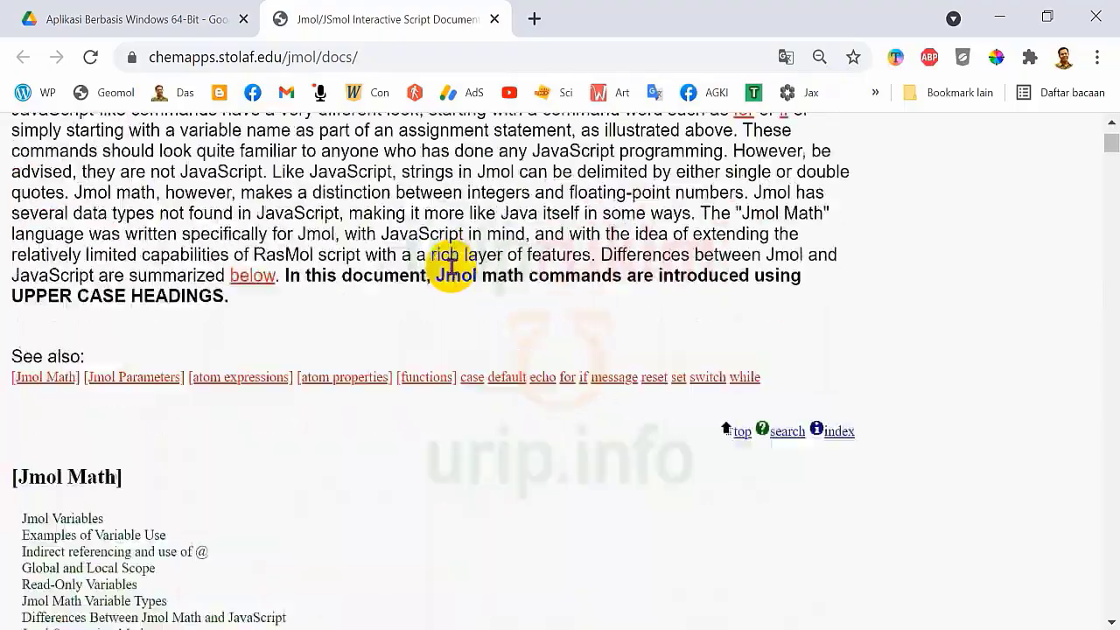
pyautogui.scroll(-9, 451, 270)
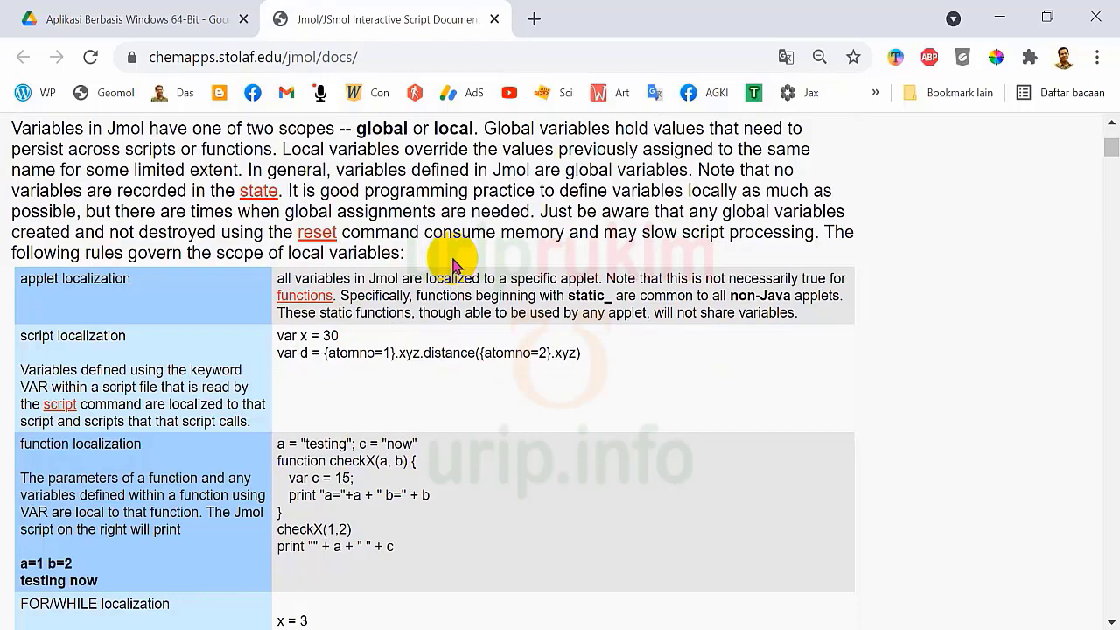
pyautogui.scroll(-6, 452, 262)
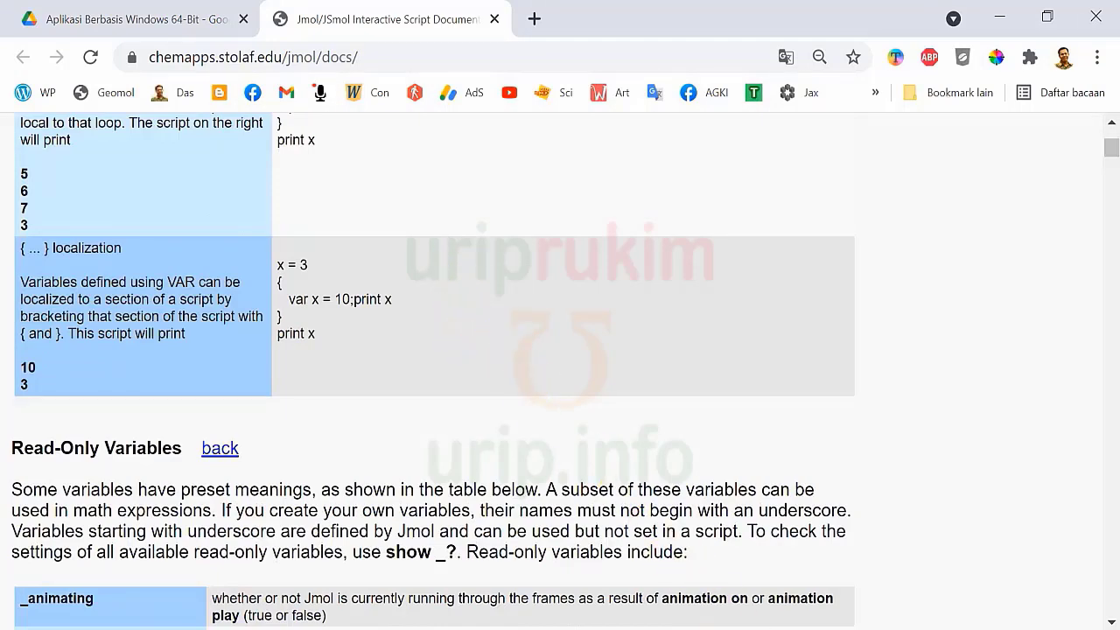
# Switch back to the Geomol Jmol PDF and read from the Jmol workspace illustration on page 15 to the shortcut instruction on page 16
pyautogui.click(490, 629)
pyautogui.scroll(-4, 429, 353)
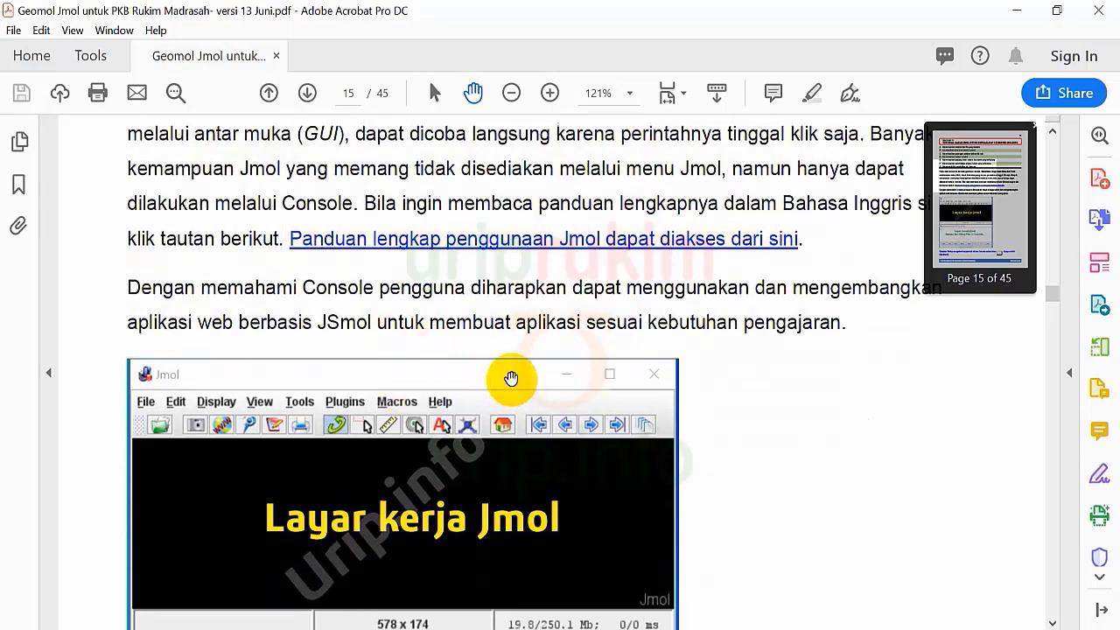
pyautogui.scroll(-8, 509, 378)
pyautogui.scroll(5, 506, 376)
pyautogui.scroll(-4, 506, 375)
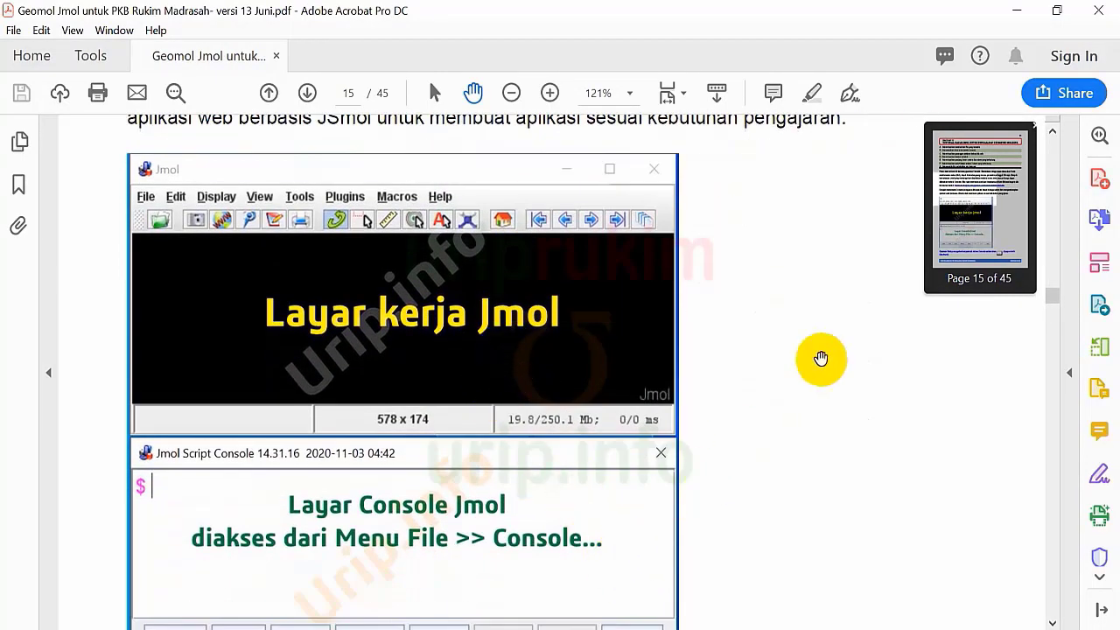
pyautogui.scroll(-18, 758, 328)
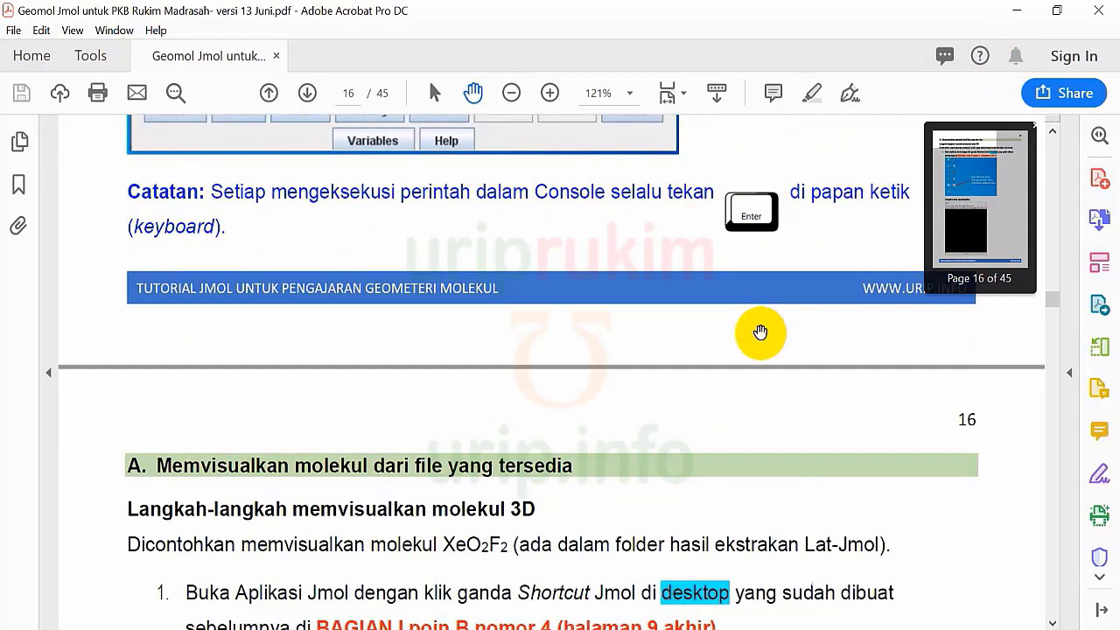
pyautogui.scroll(-15, 760, 332)
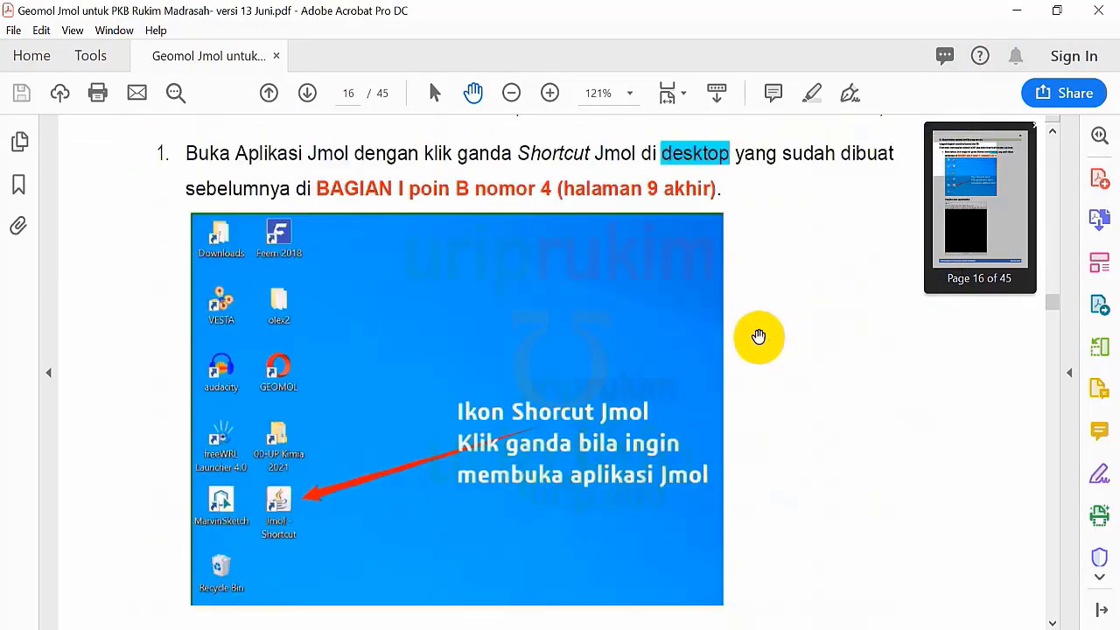
pyautogui.scroll(-1, 759, 337)
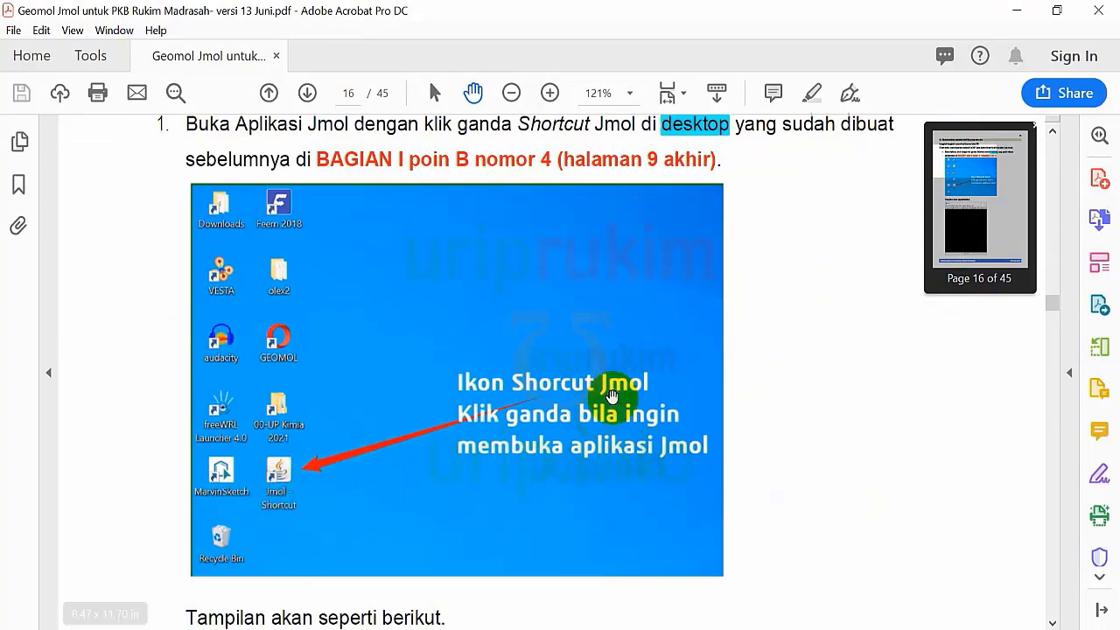
# Uncover the desktop to launch Jmol from its shortcut, and return the PDF guide to the console illustration on page 15
pyautogui.click(1017, 10)
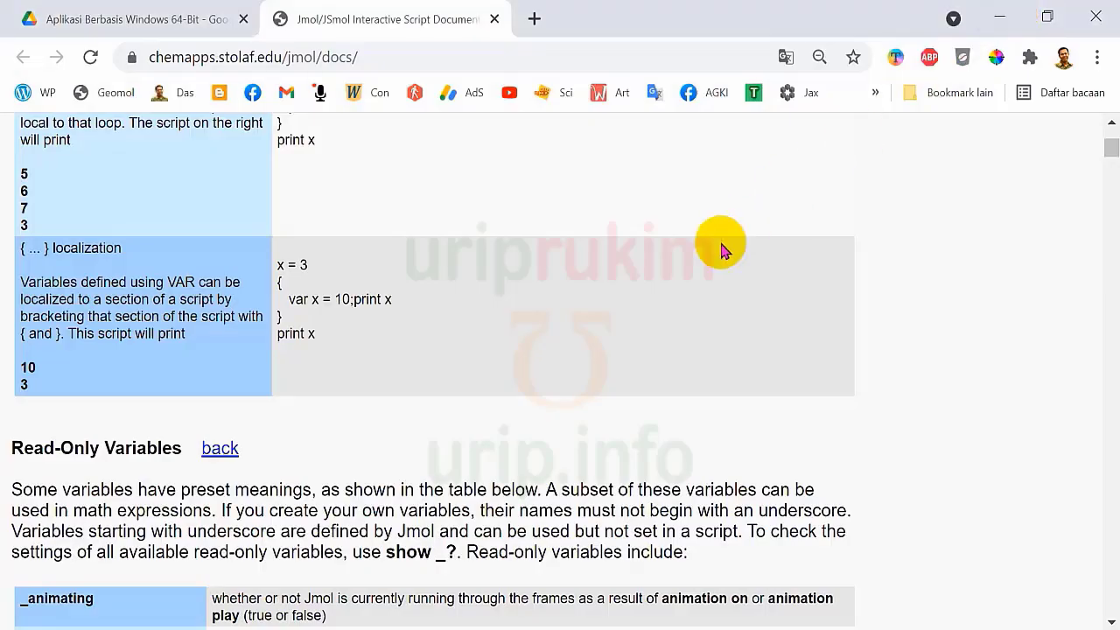
pyautogui.click(997, 16)
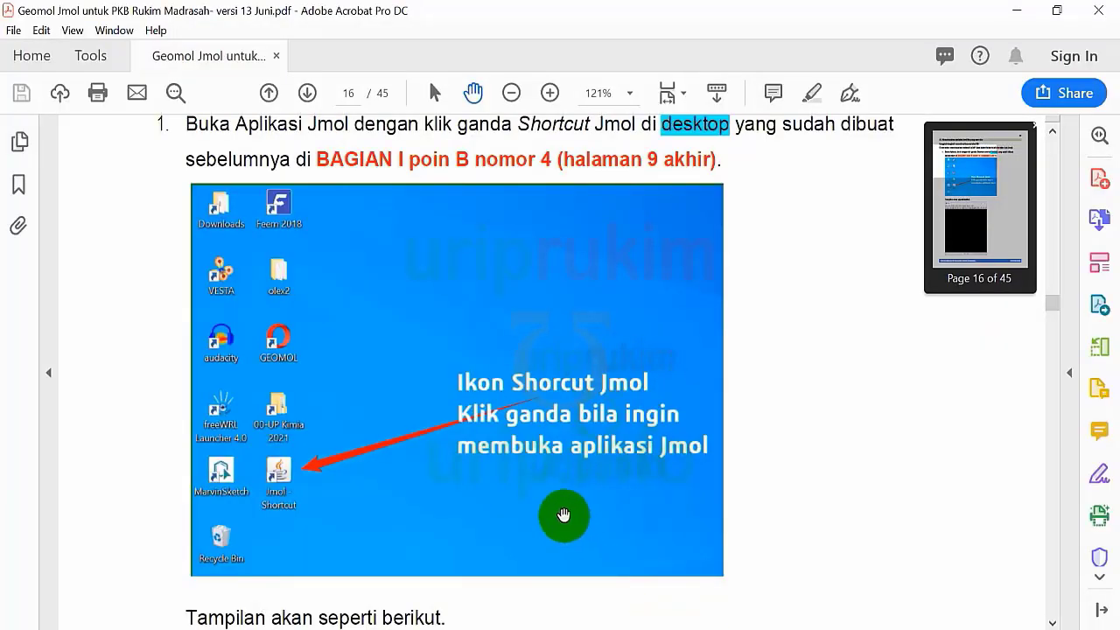
pyautogui.scroll(-10, 595, 455)
pyautogui.scroll(10, 595, 455)
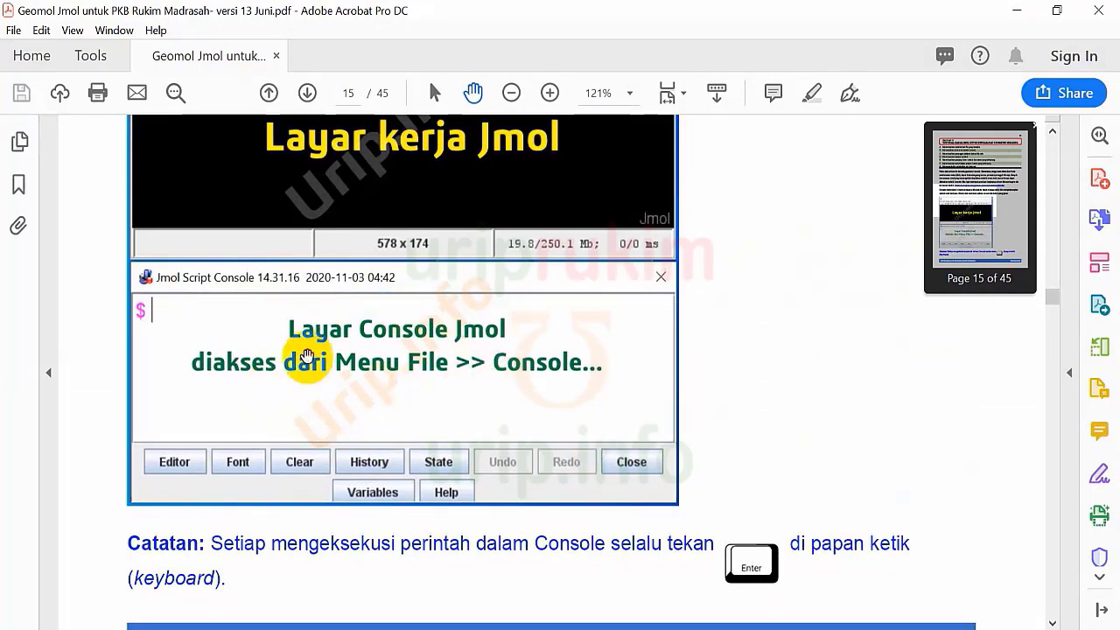
# Bring Jmol forward, open its script console, and place the console beside the Jmol window with a taller frame
pyautogui.moveTo(836, 629)
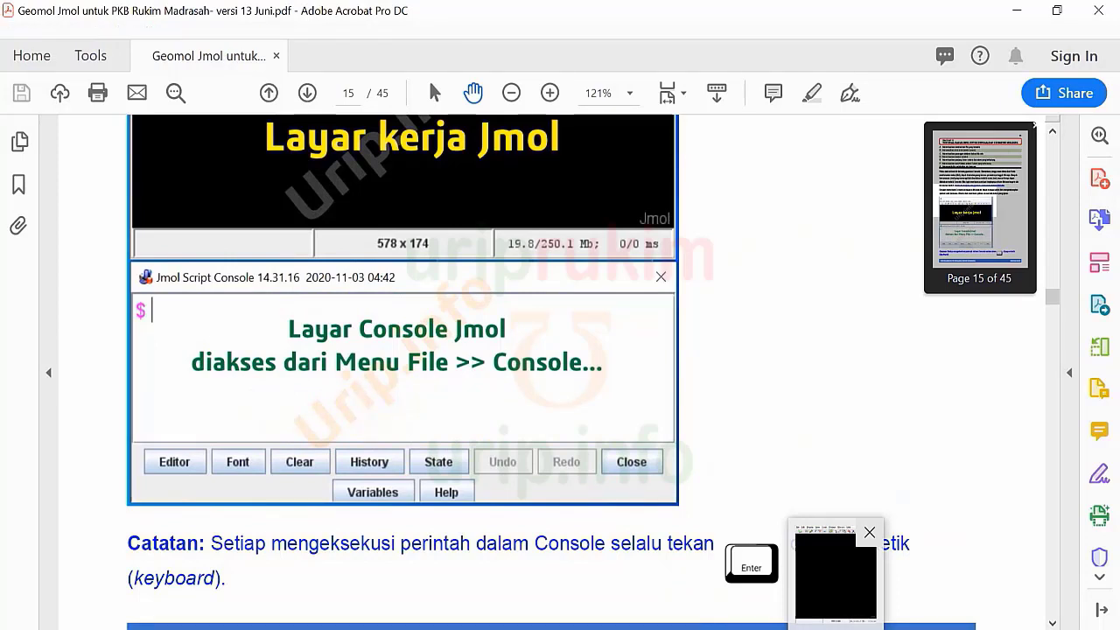
pyautogui.click(836, 576)
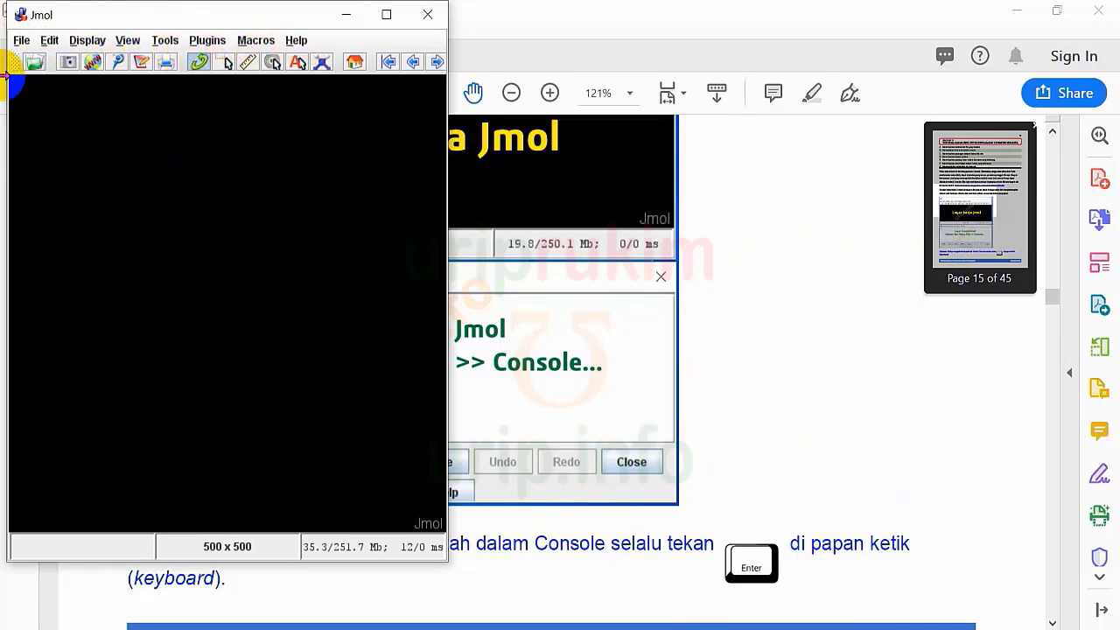
pyautogui.click(21, 42)
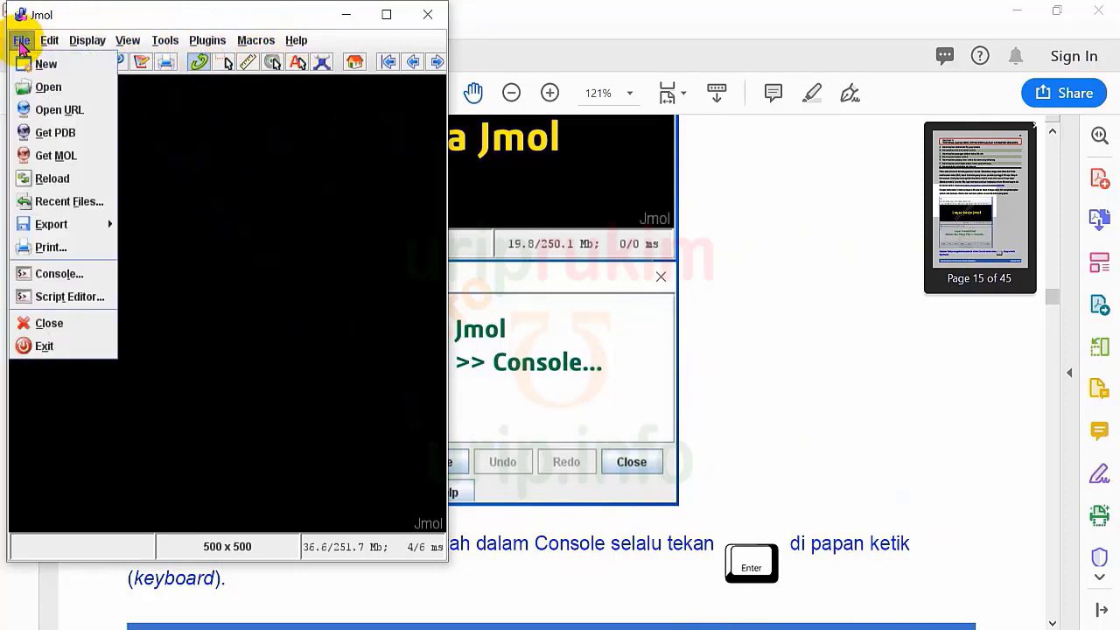
pyautogui.click(61, 275)
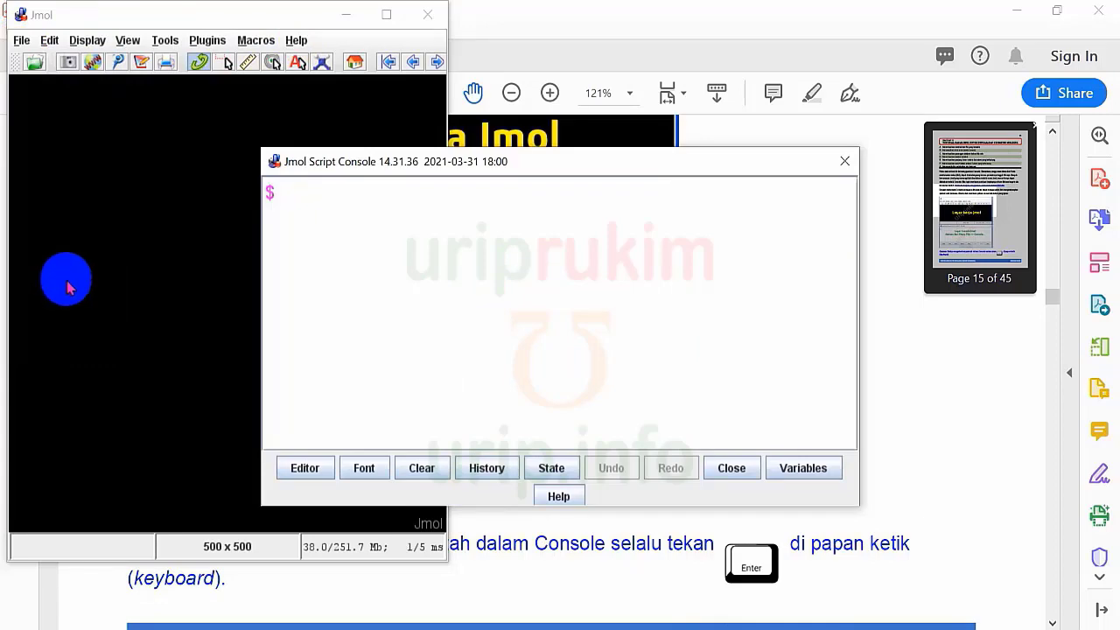
pyautogui.moveTo(474, 168); pyautogui.dragTo(661, 26)
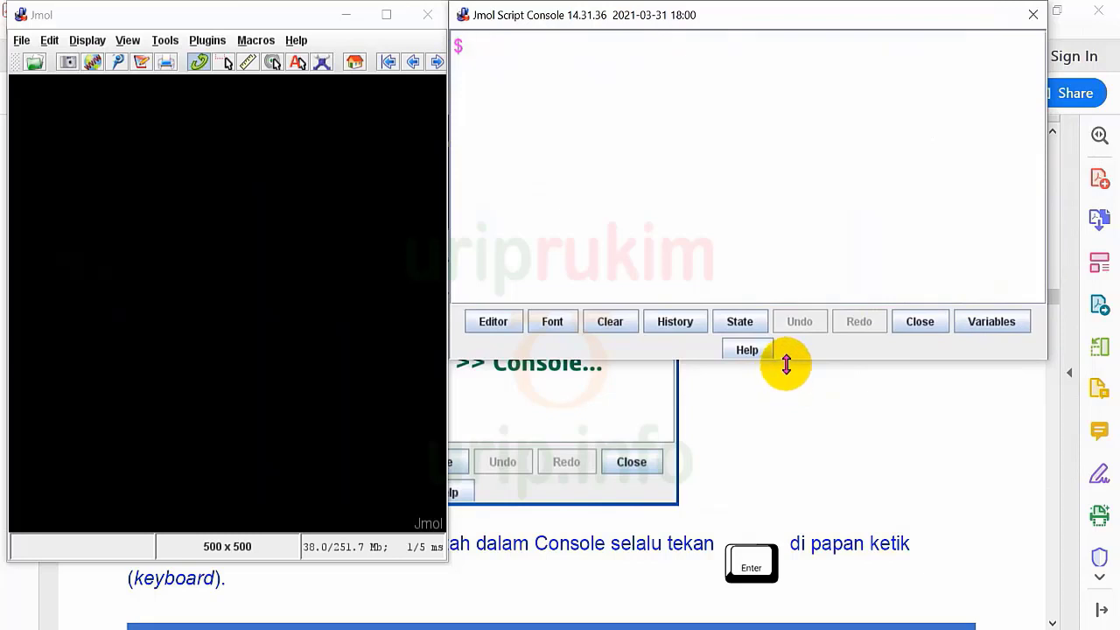
pyautogui.moveTo(787, 366); pyautogui.dragTo(768, 477)
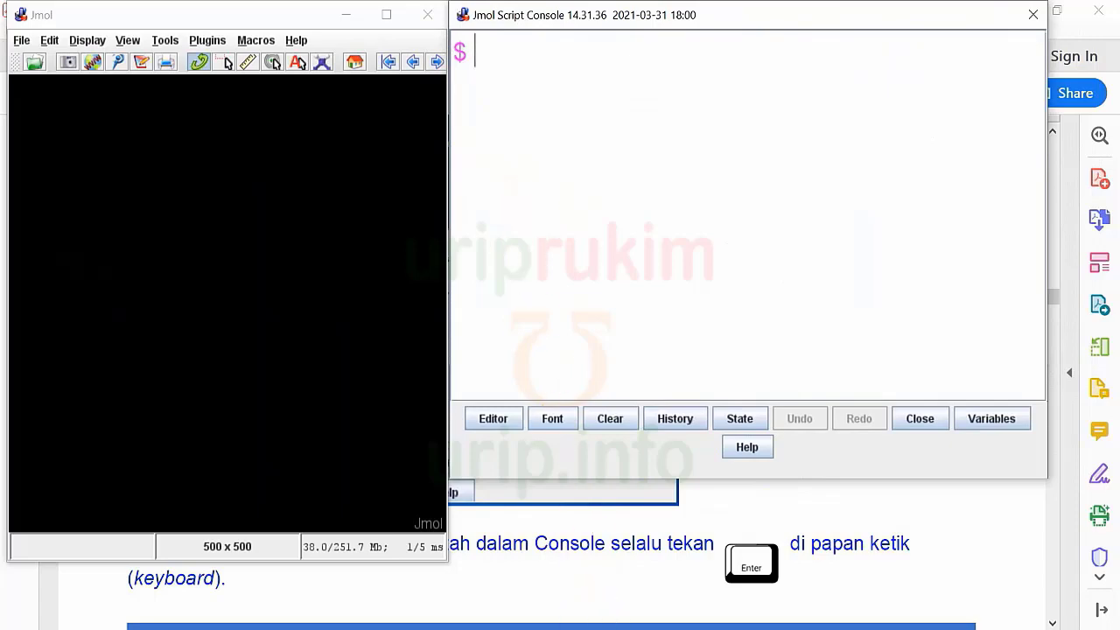
# Return to the PDF guide and read the instructions on pages 16 and 17 for visualizing the XeO2F2 molecule from a file
pyautogui.click(508, 629)
pyautogui.scroll(-10, 475, 405)
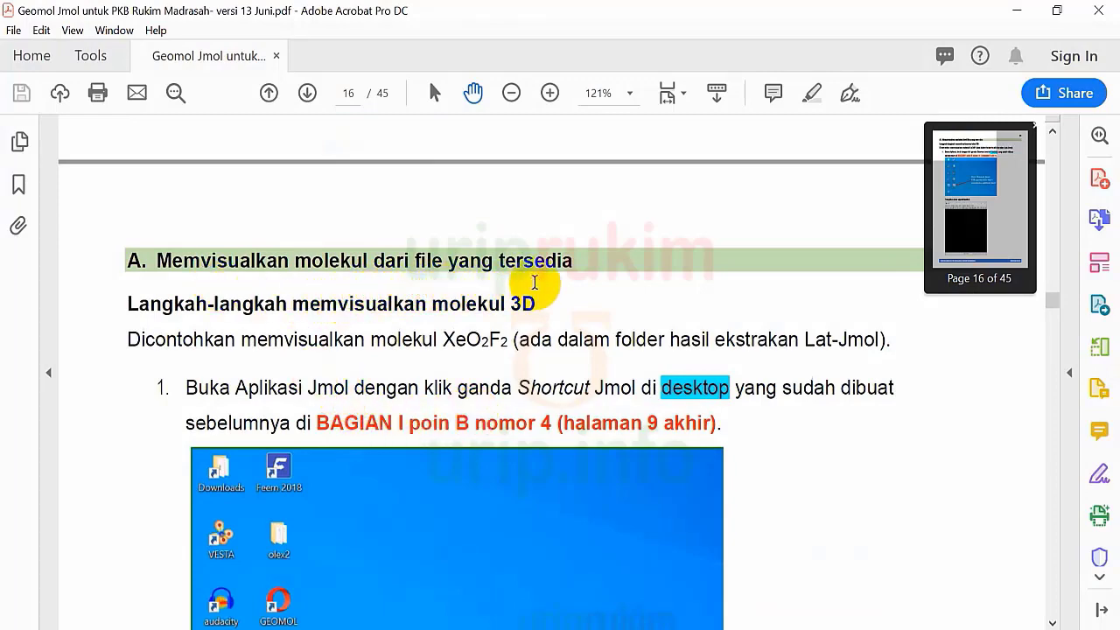
pyautogui.scroll(-3, 533, 283)
pyautogui.scroll(-5, 531, 283)
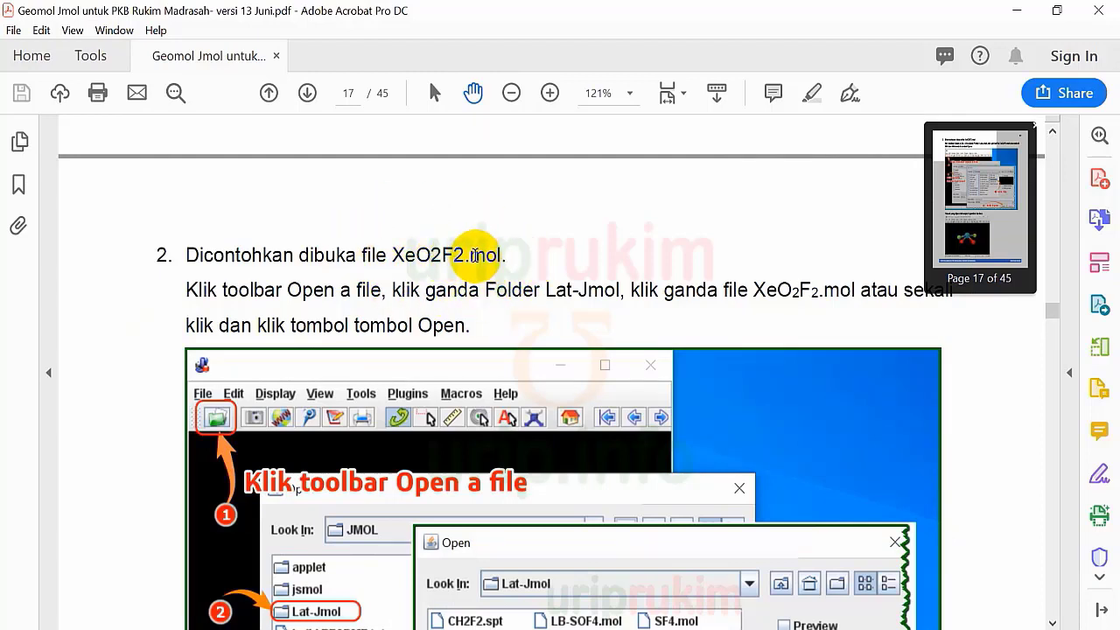
pyautogui.scroll(-5, 475, 255)
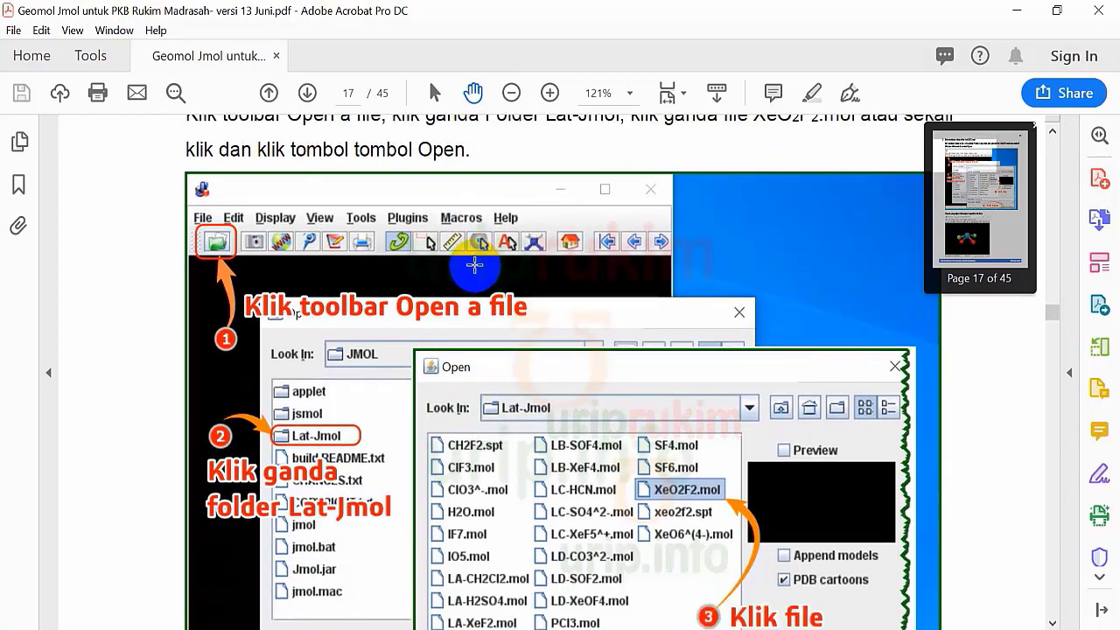
# Switch to Jmol and open XeO2F2.mol from the Lat-Jmol folder
pyautogui.click(836, 574)
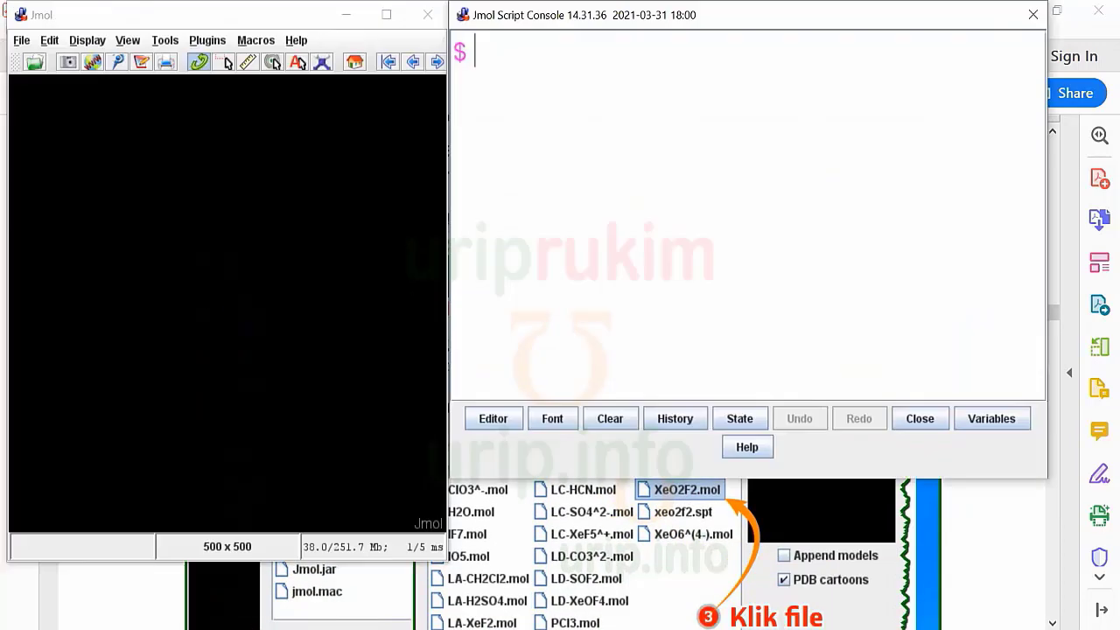
pyautogui.click(33, 62)
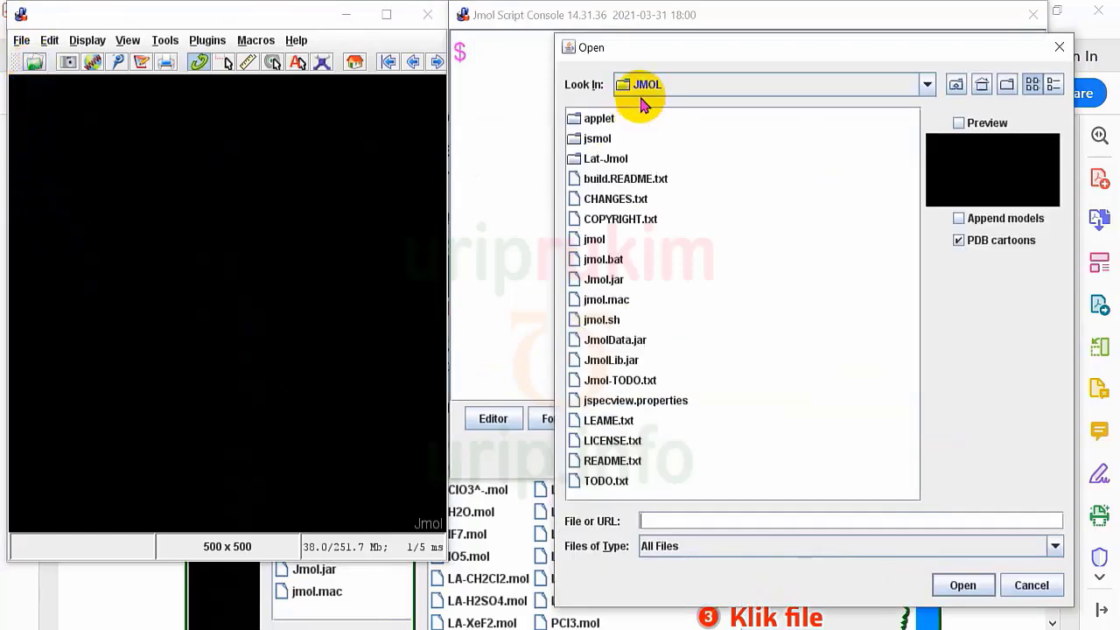
pyautogui.moveTo(670, 45); pyautogui.dragTo(582, 18)
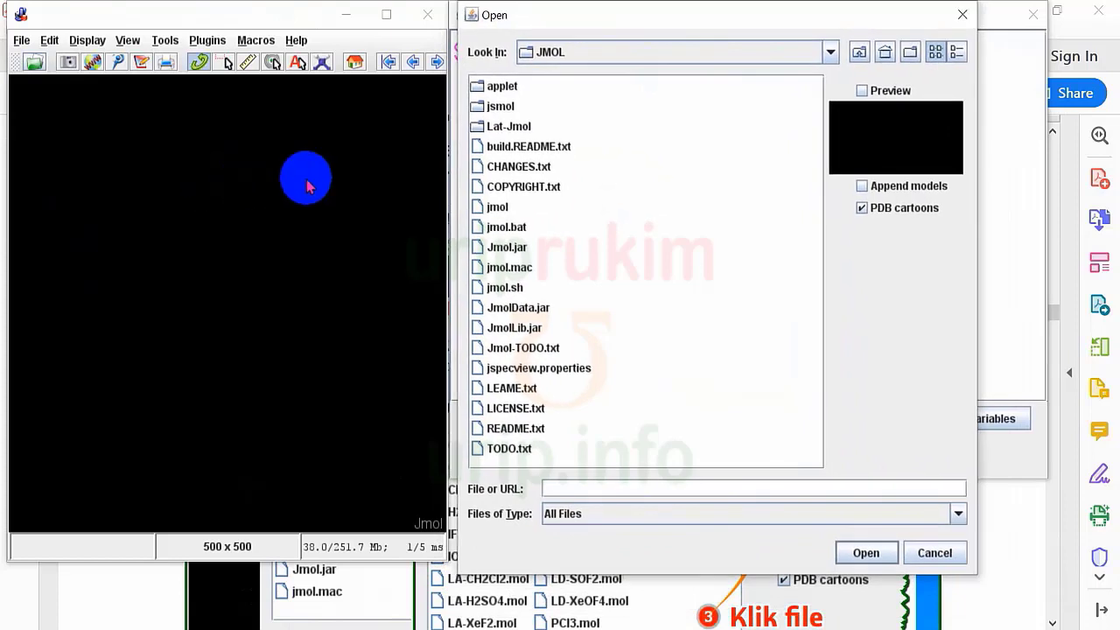
pyautogui.doubleClick(509, 128)
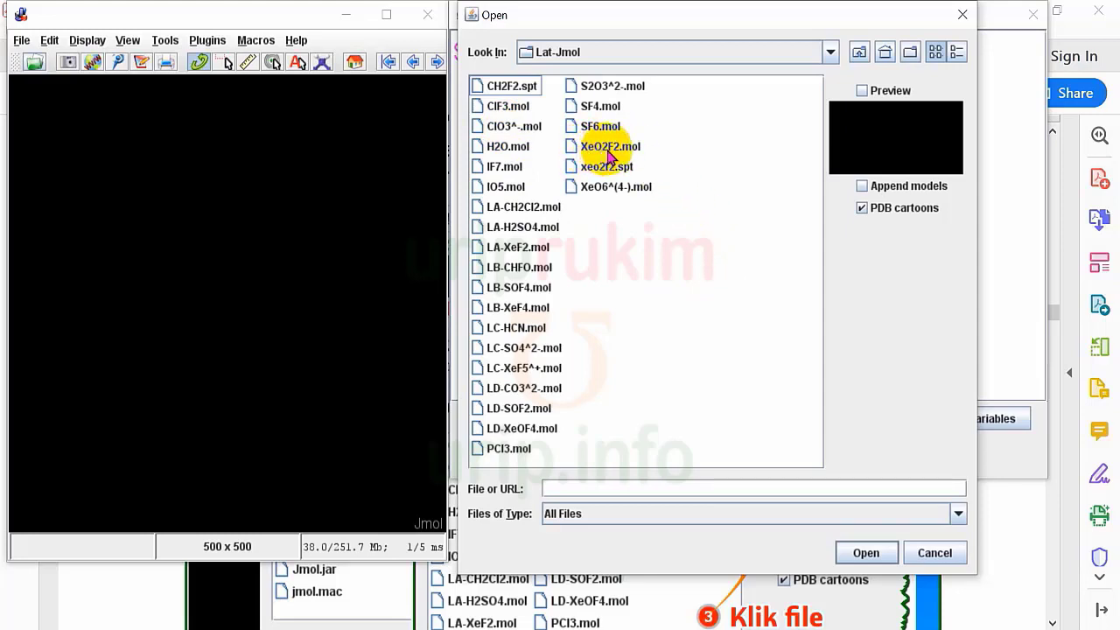
pyautogui.click(610, 149)
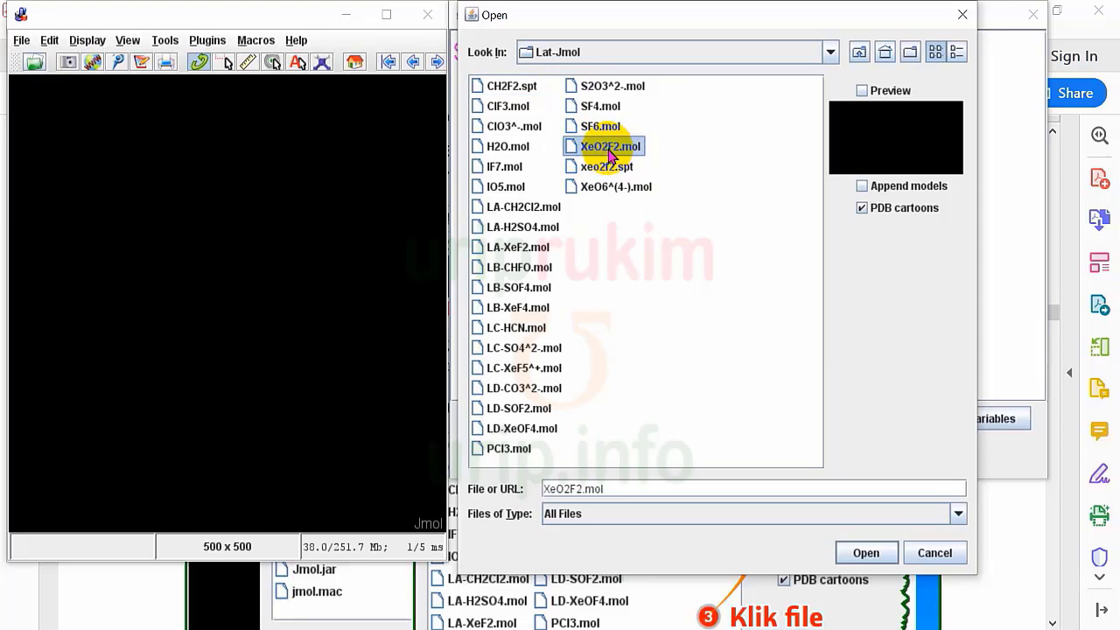
pyautogui.click(860, 553)
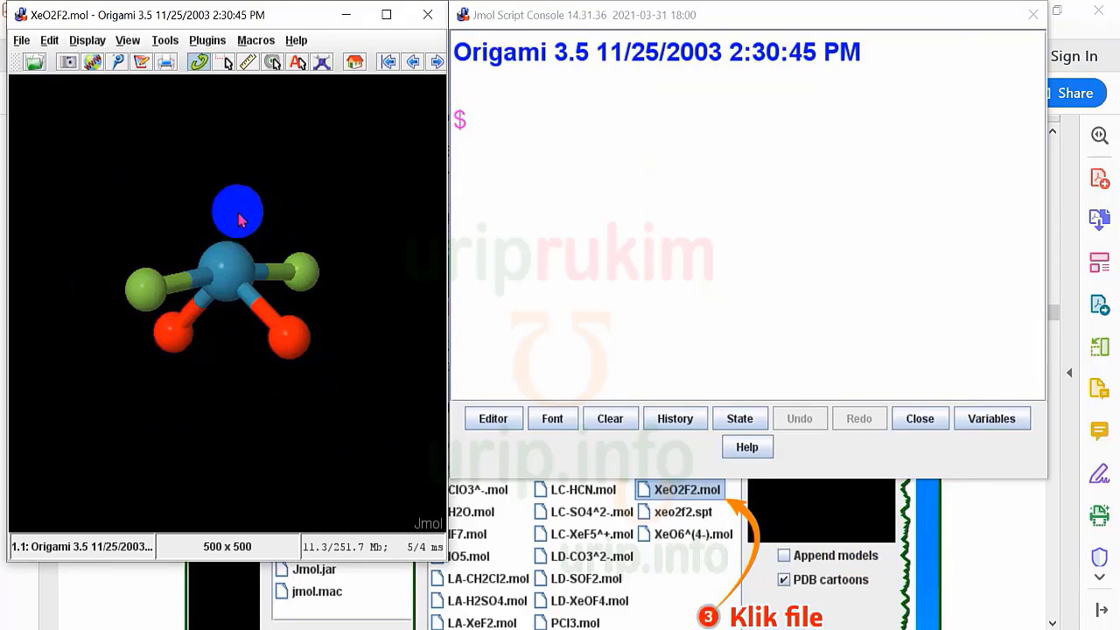
# Rotate the XeO2F2 molecule and zoom it in and out, leaving it enlarged in the Jmol window
pyautogui.moveTo(237, 210); pyautogui.dragTo(236, 214)
pyautogui.scroll(-5, 237, 210)
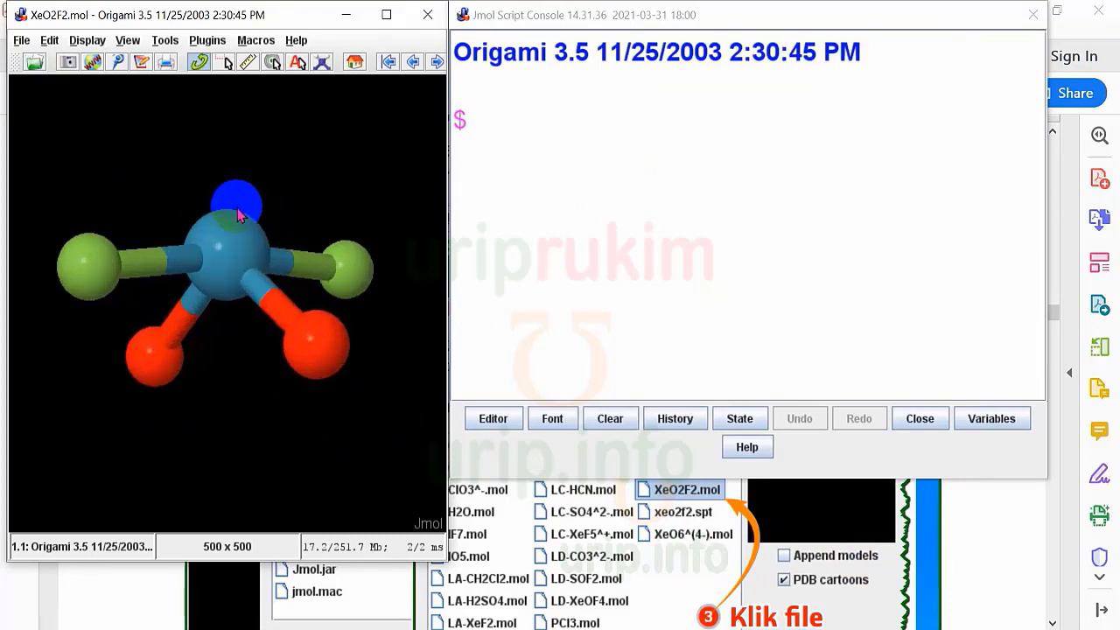
pyautogui.scroll(4, 236, 210)
pyautogui.scroll(-3, 237, 210)
pyautogui.scroll(3, 236, 210)
pyautogui.scroll(-3, 236, 210)
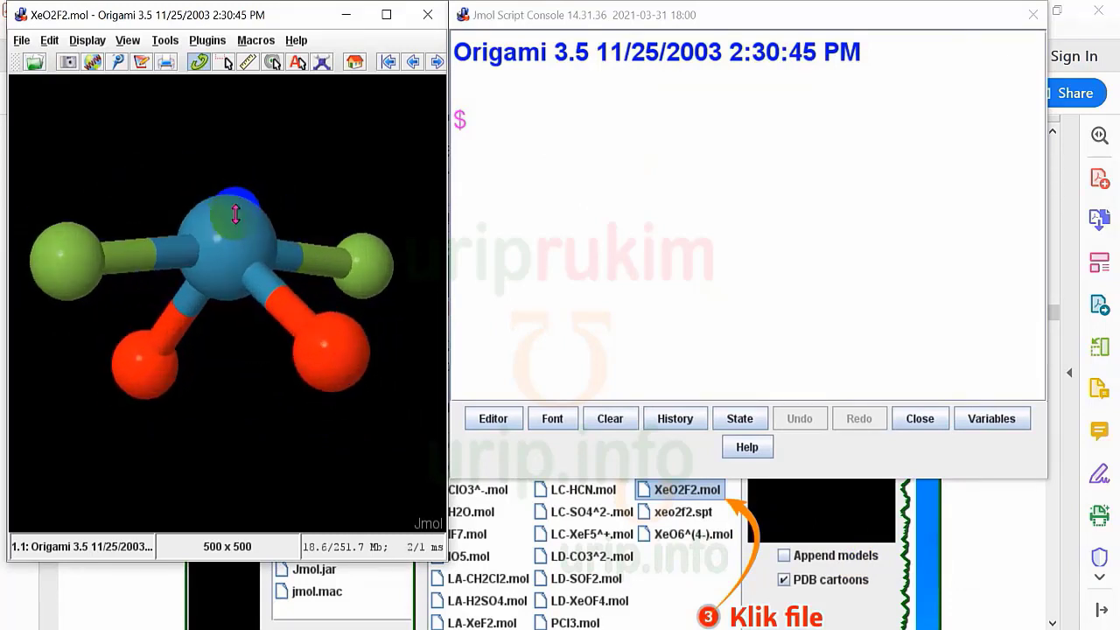
pyautogui.scroll(2, 236, 215)
pyautogui.scroll(-3, 237, 214)
pyautogui.scroll(2, 237, 215)
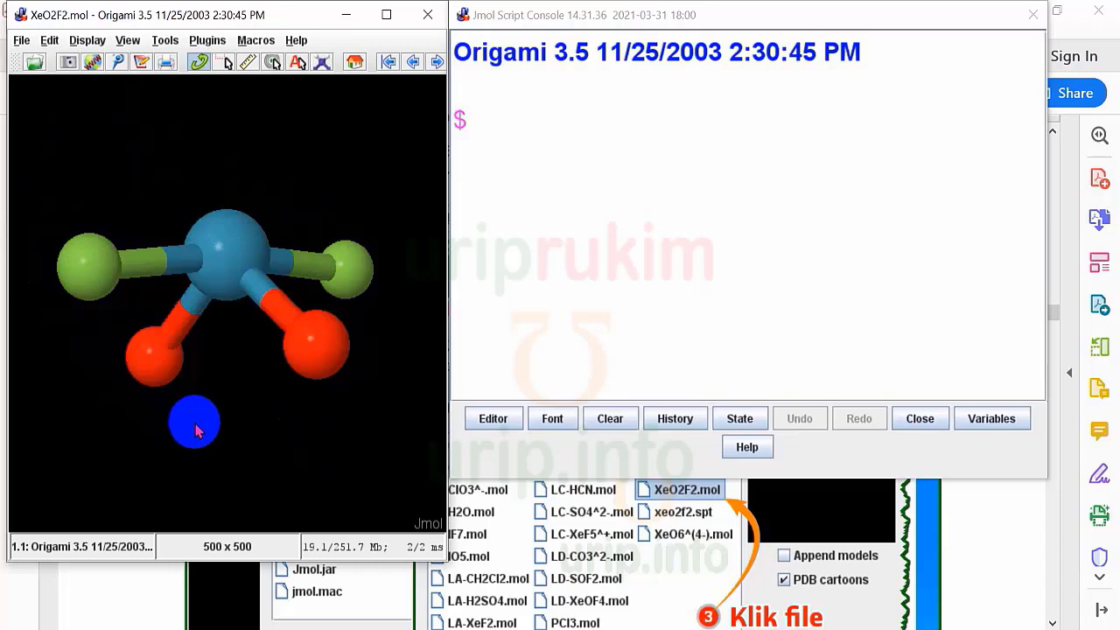
# Turn on model kit mode, inspect its bond and file editing options, and return to rotate mode
pyautogui.click(200, 64)
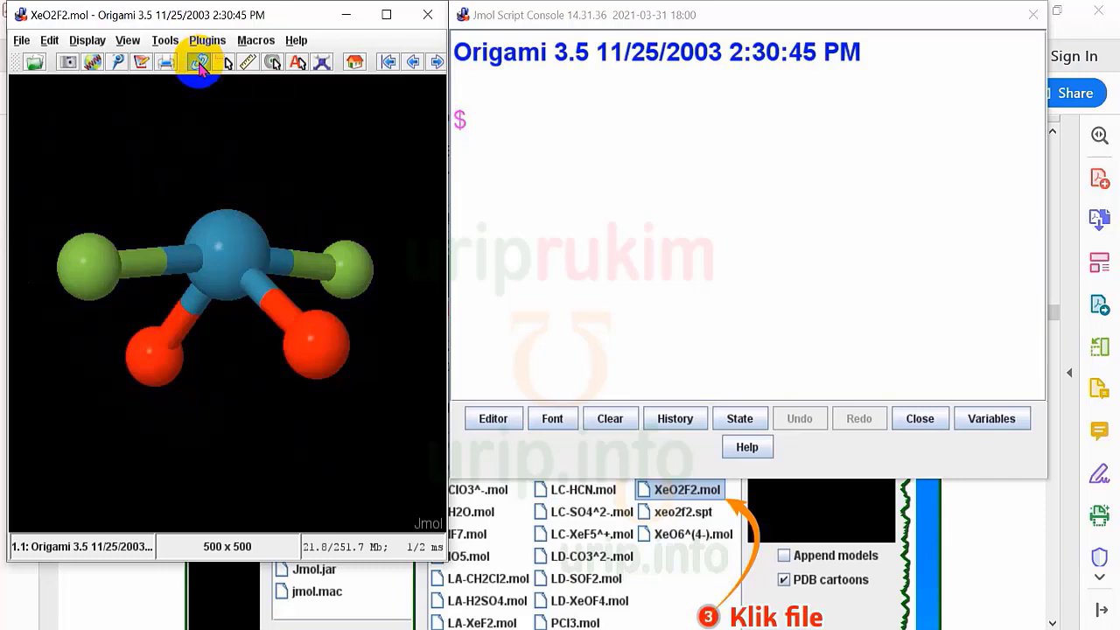
pyautogui.click(322, 61)
pyautogui.click(24, 110)
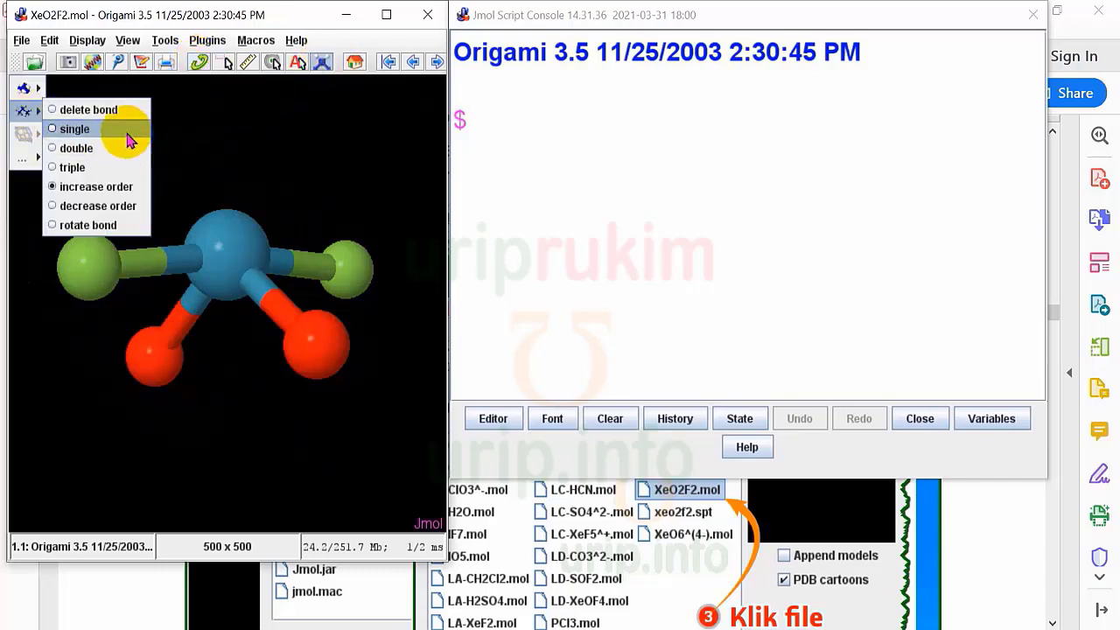
pyautogui.moveTo(35, 163)
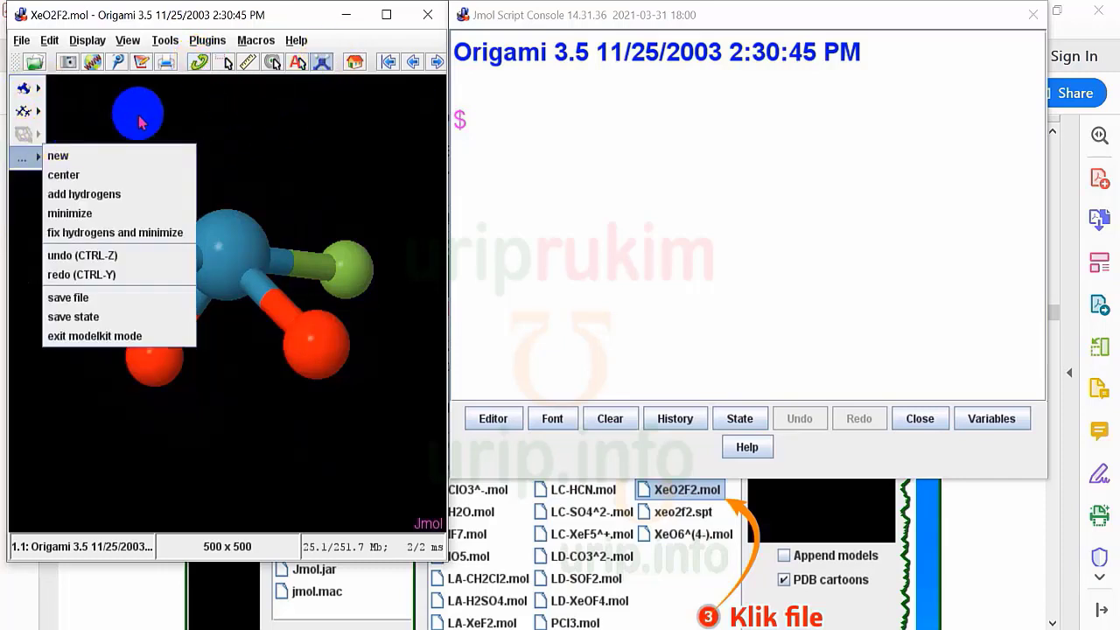
pyautogui.click(200, 63)
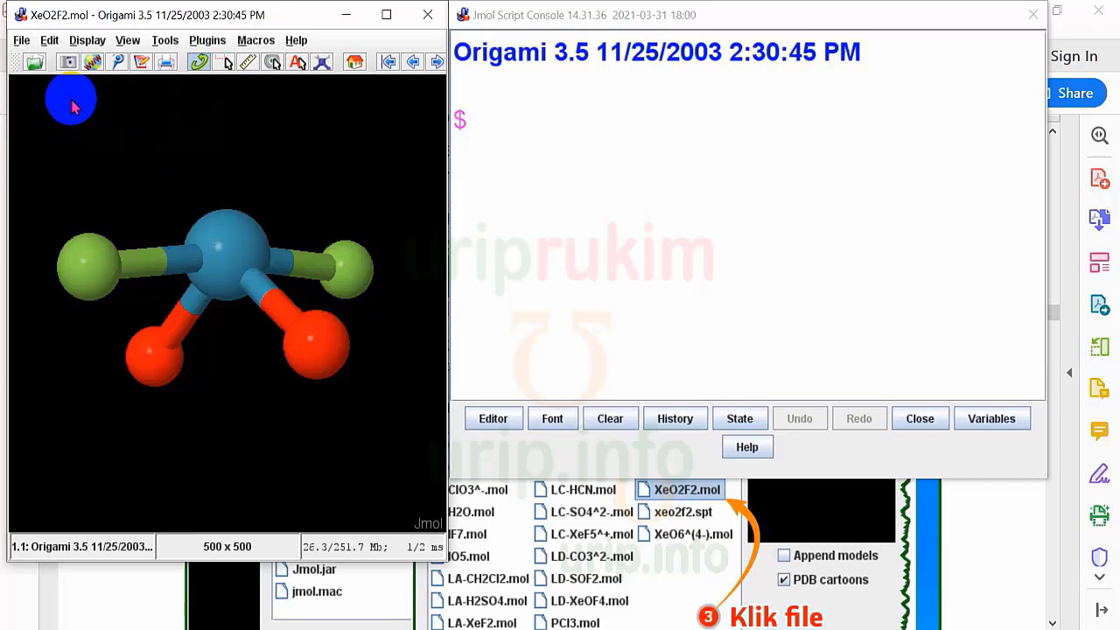
# Set the background color of the XeO2F2 molecule view to White
pyautogui.rightClick(74, 107)
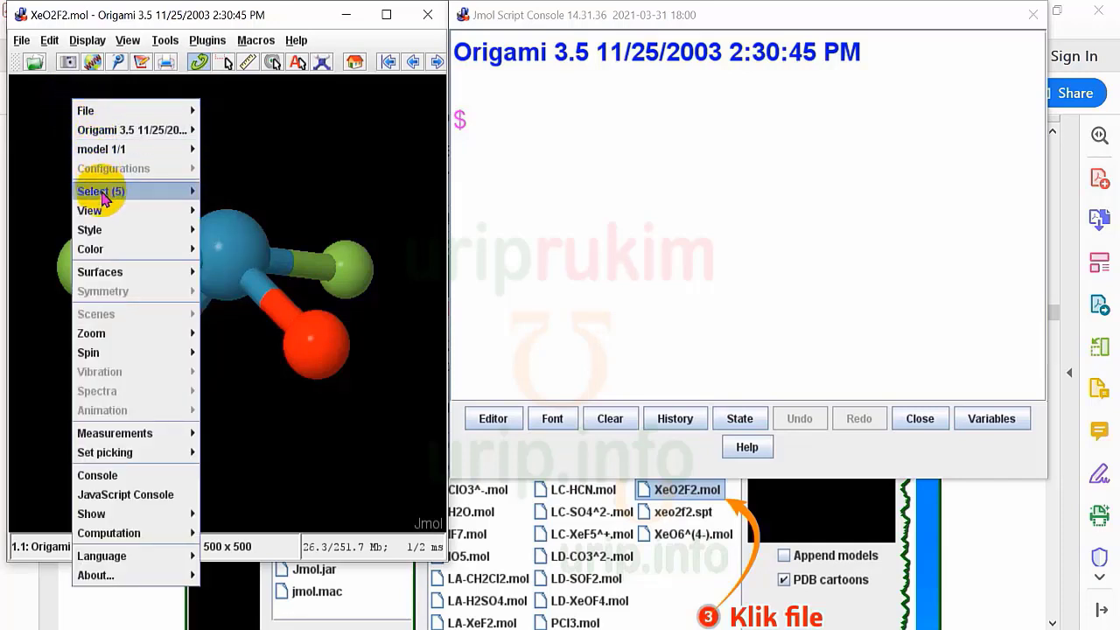
pyautogui.moveTo(109, 254)
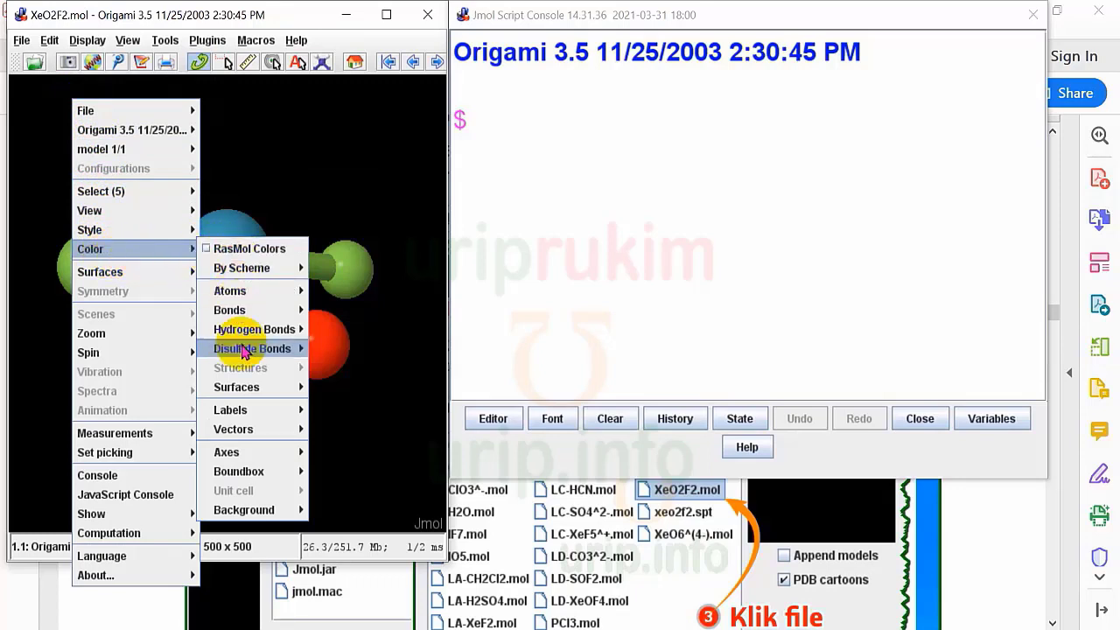
pyautogui.moveTo(260, 510)
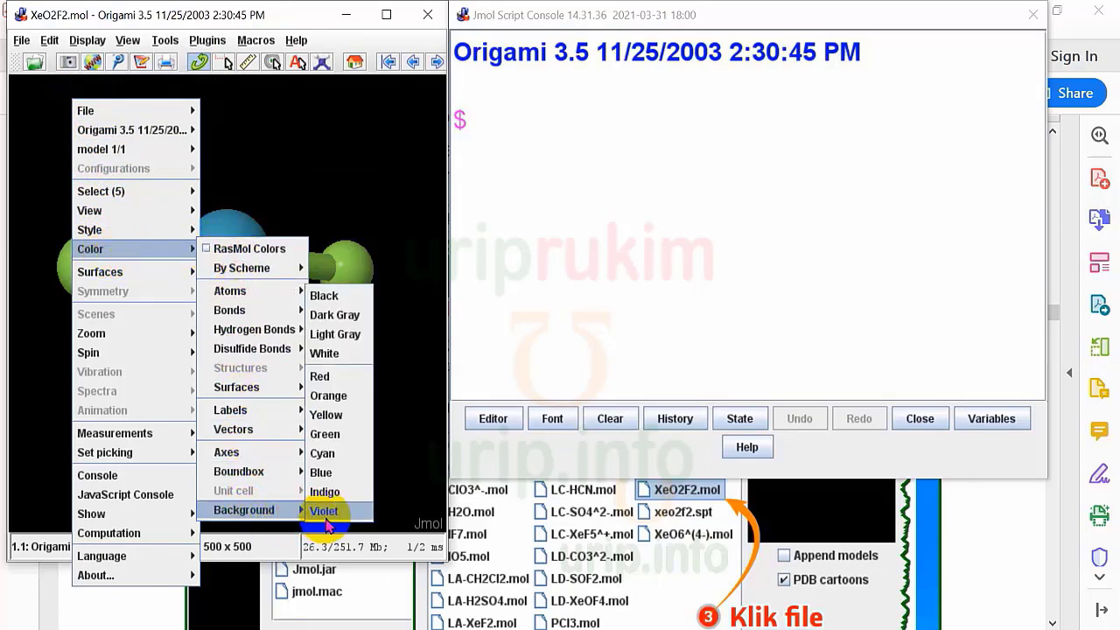
pyautogui.click(344, 356)
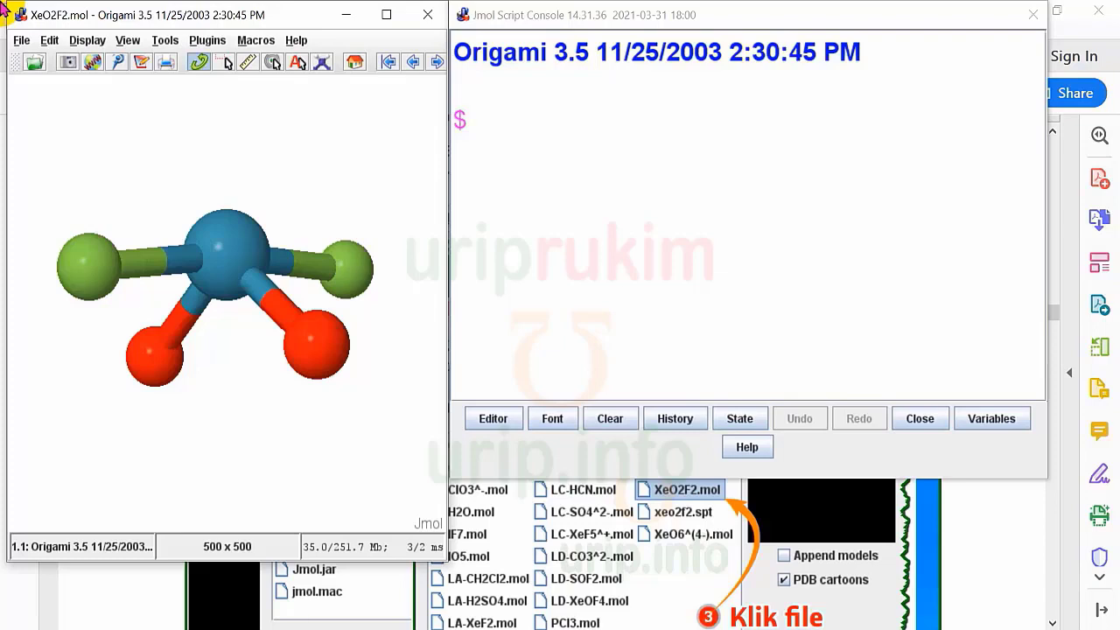
# Label the atoms of the XeO2F2 molecule with their element symbols
pyautogui.click(87, 41)
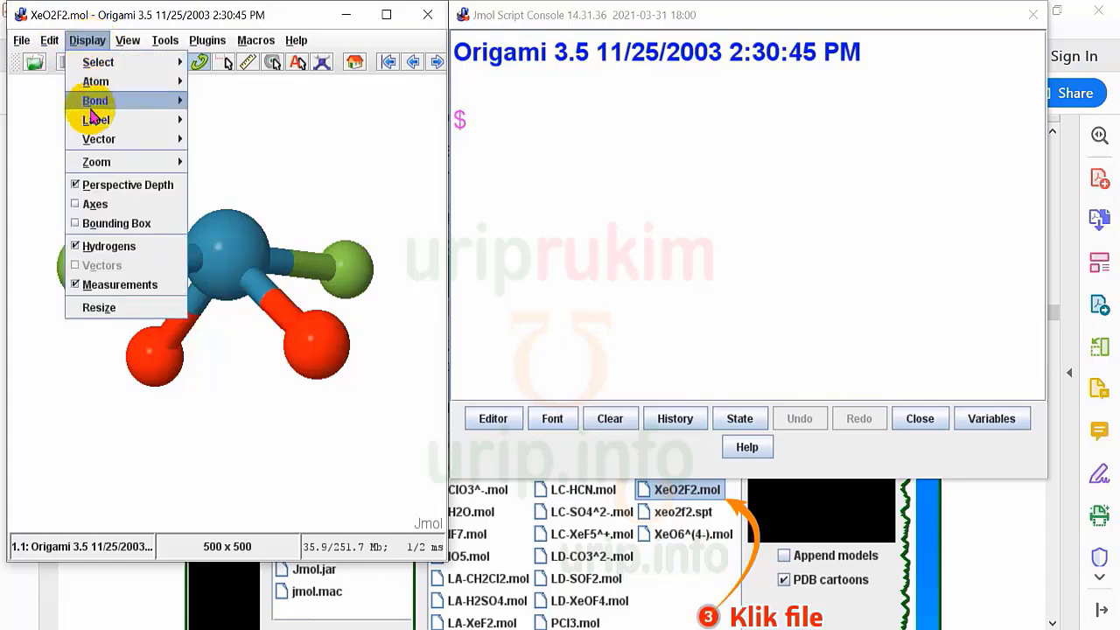
pyautogui.moveTo(95, 125)
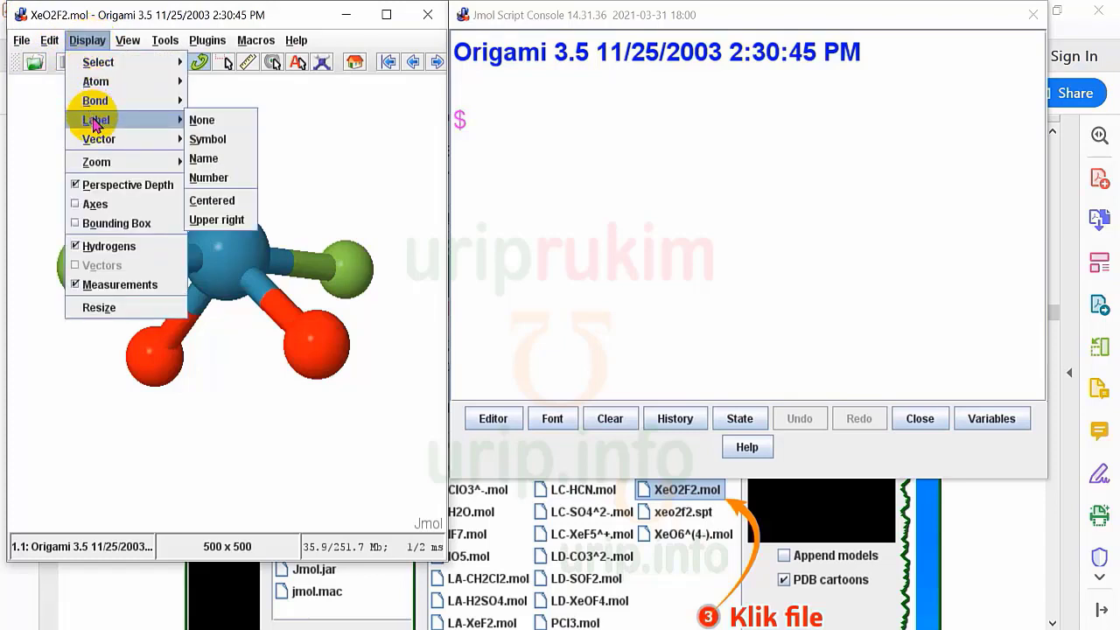
pyautogui.click(210, 141)
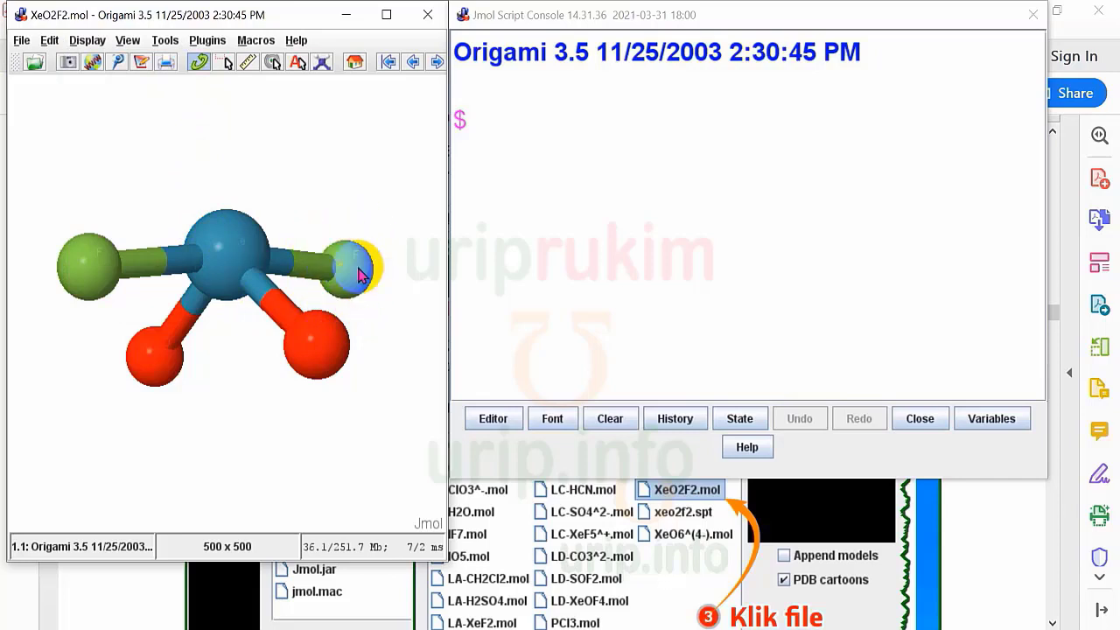
pyautogui.moveTo(361, 282)
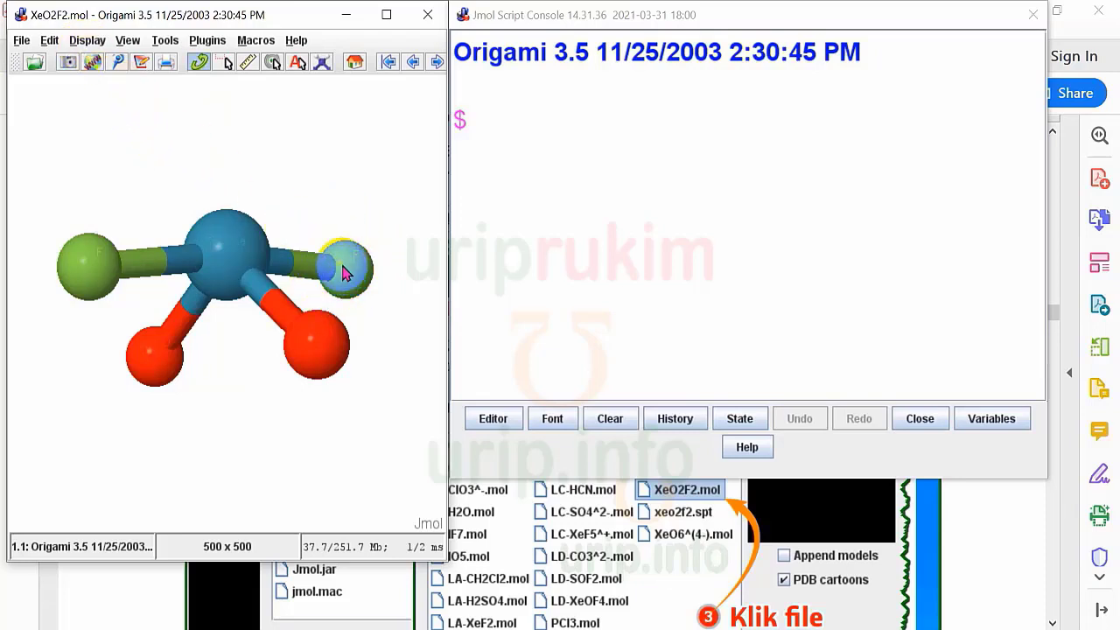
# Center the labels on the atoms and turn the molecule, keeping it fully in view
pyautogui.scroll(5, 343, 271)
pyautogui.click(87, 40)
pyautogui.moveTo(112, 123)
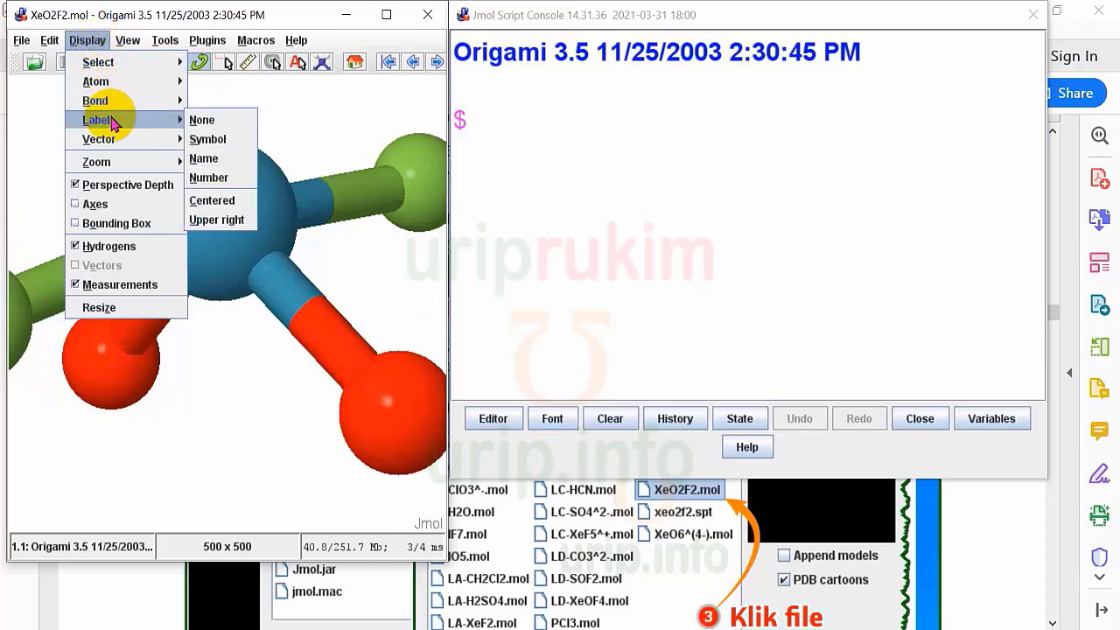
pyautogui.click(216, 216)
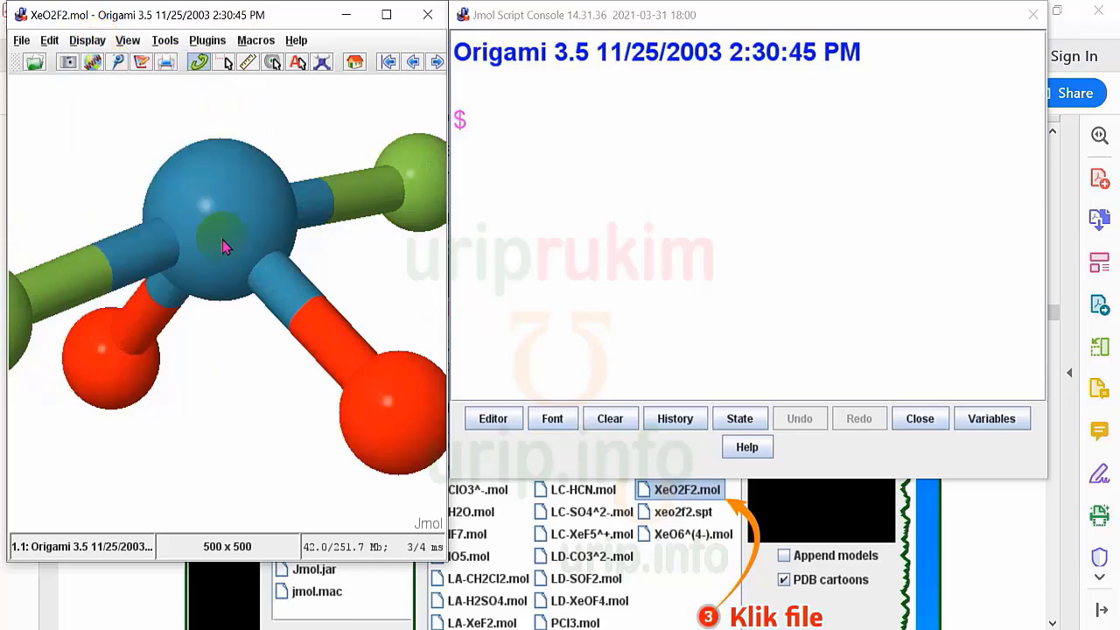
pyautogui.moveTo(320, 266); pyautogui.dragTo(185, 191)
pyautogui.scroll(6, 274, 252)
pyautogui.scroll(-8, 274, 252)
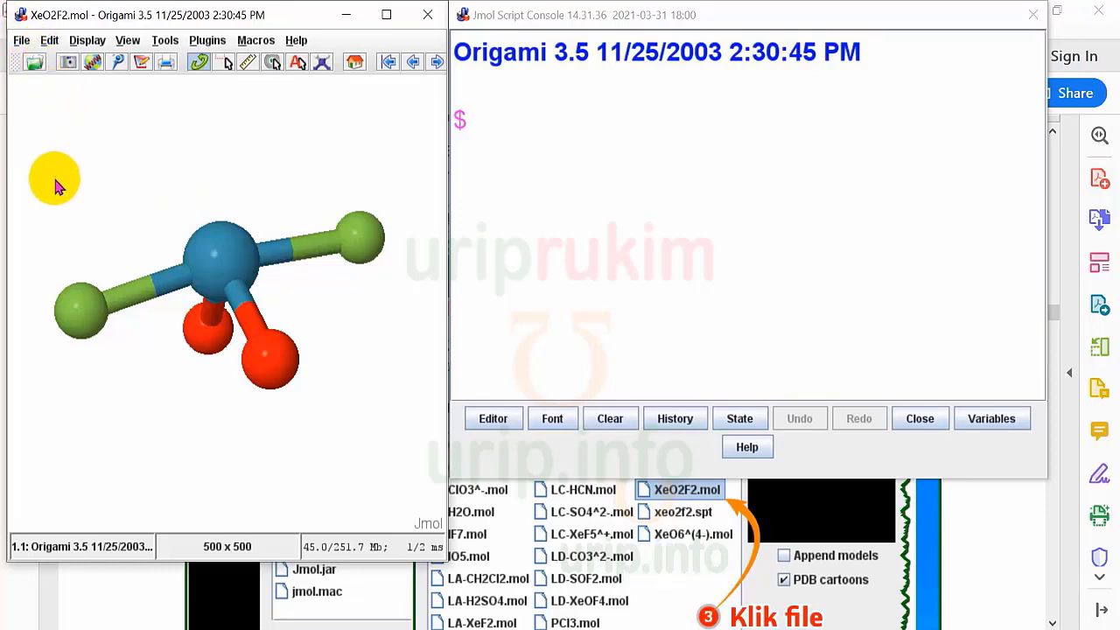
# Set the atom label color to Black and rotate the molecule slightly to check the labels
pyautogui.rightClick(50, 106)
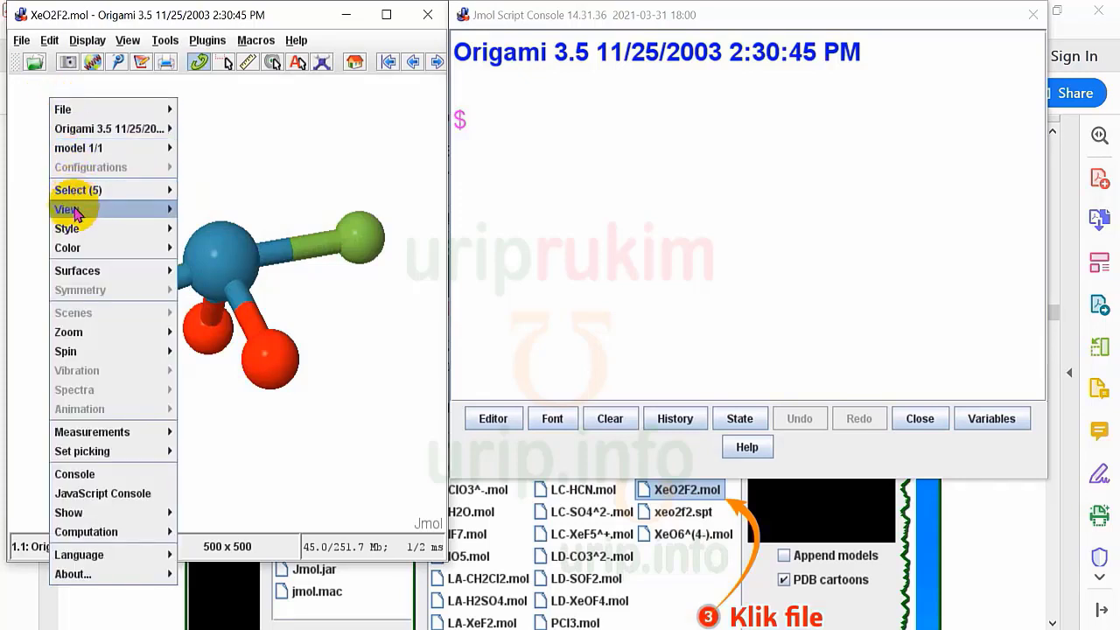
pyautogui.moveTo(87, 249)
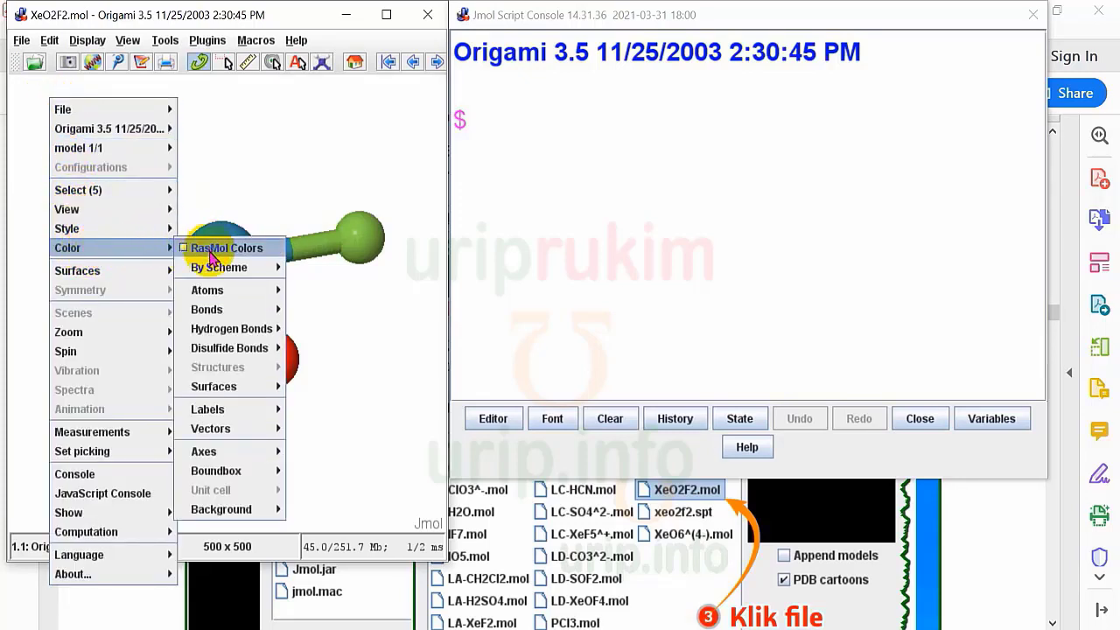
pyautogui.moveTo(226, 413)
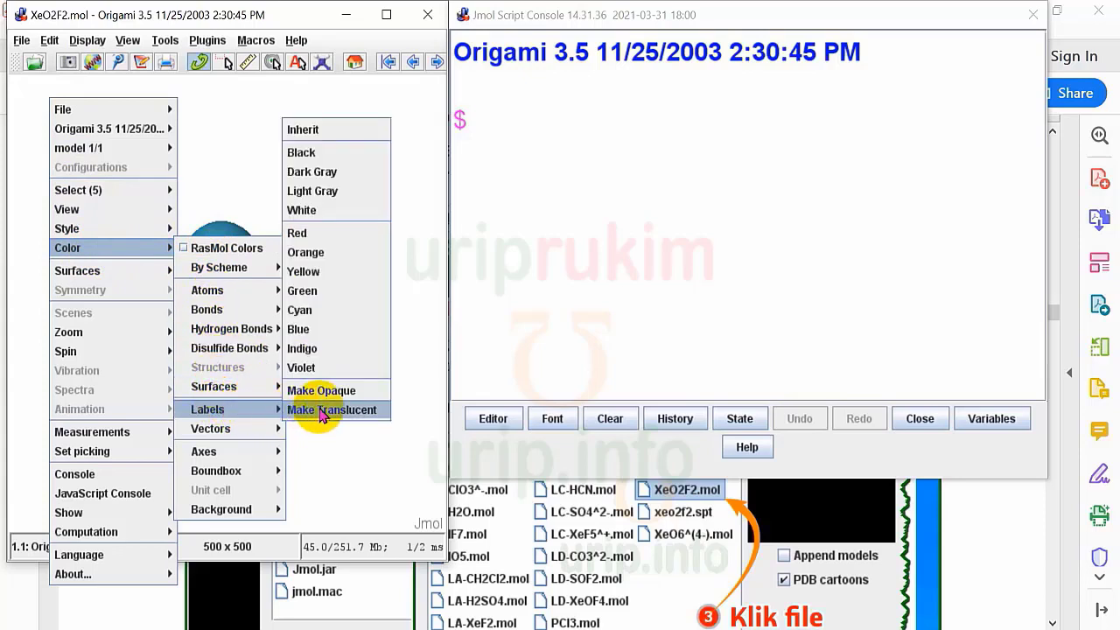
pyautogui.click(318, 153)
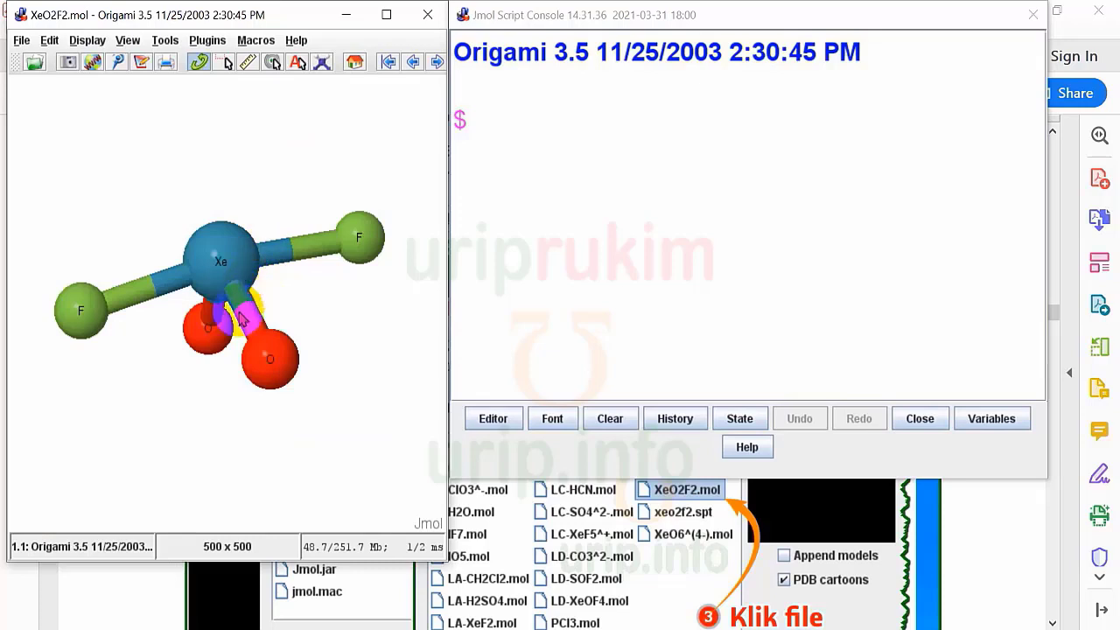
pyautogui.moveTo(223, 307); pyautogui.dragTo(248, 291)
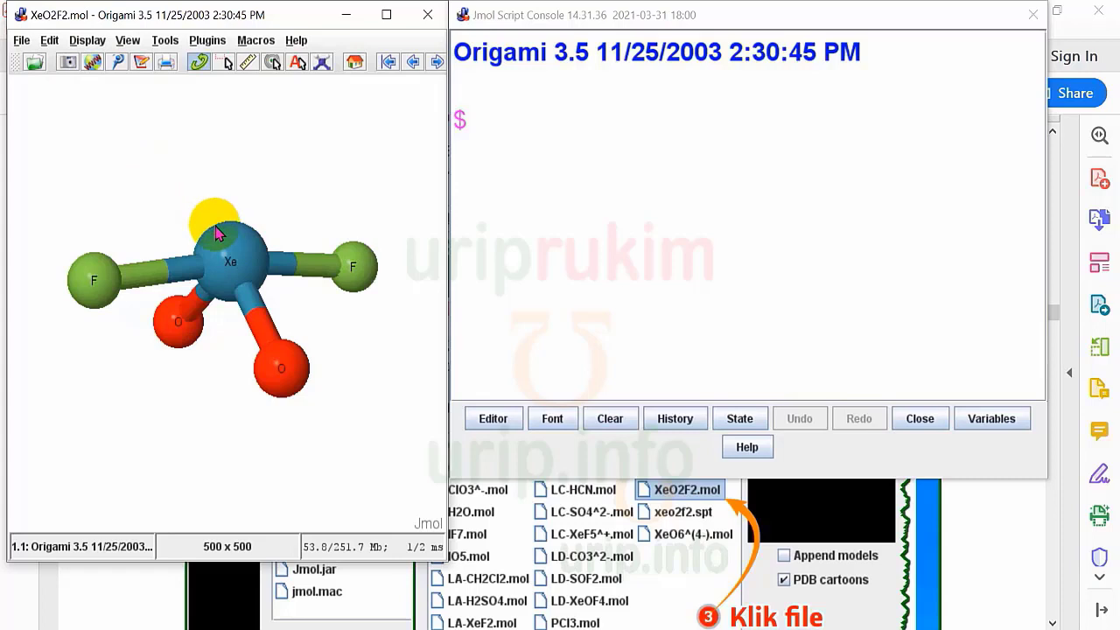
# Change the script console's font to a smaller text size
pyautogui.click(513, 114)
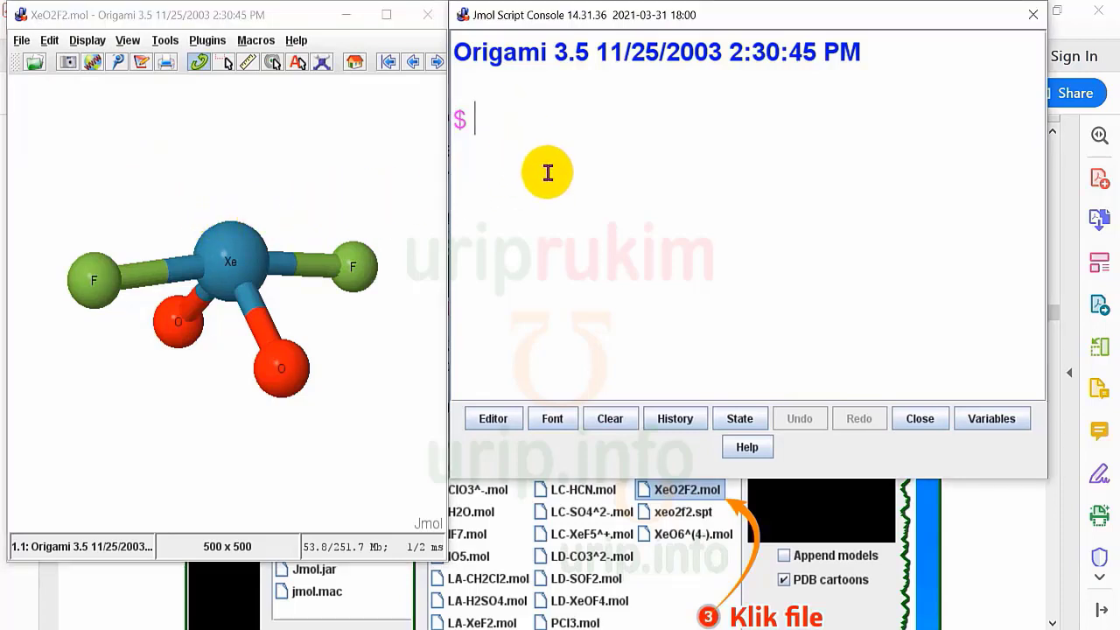
pyautogui.click(552, 419)
pyautogui.click(552, 418)
pyautogui.click(549, 419)
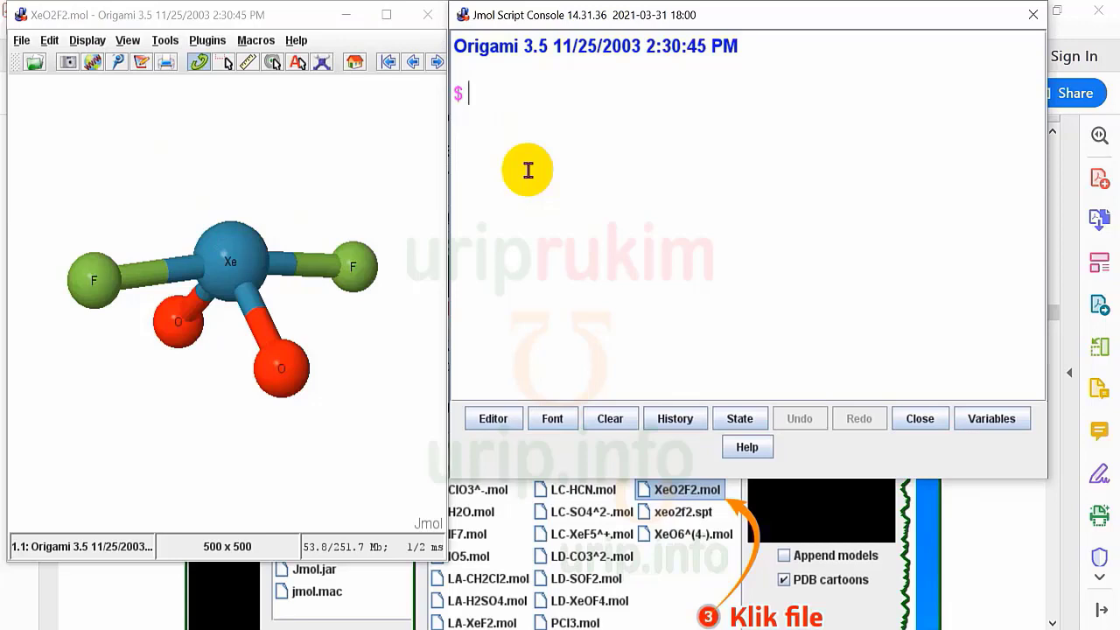
# Set the atom label font size to 20 by running "font label 20" in the script console
pyautogui.write('font label ')
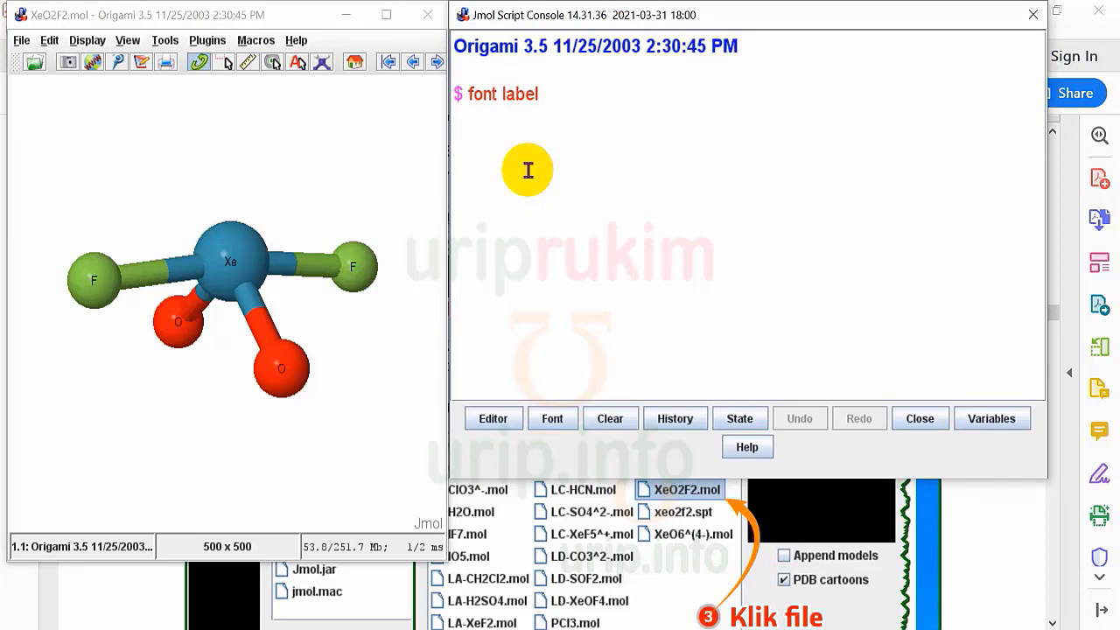
pyautogui.write('20')
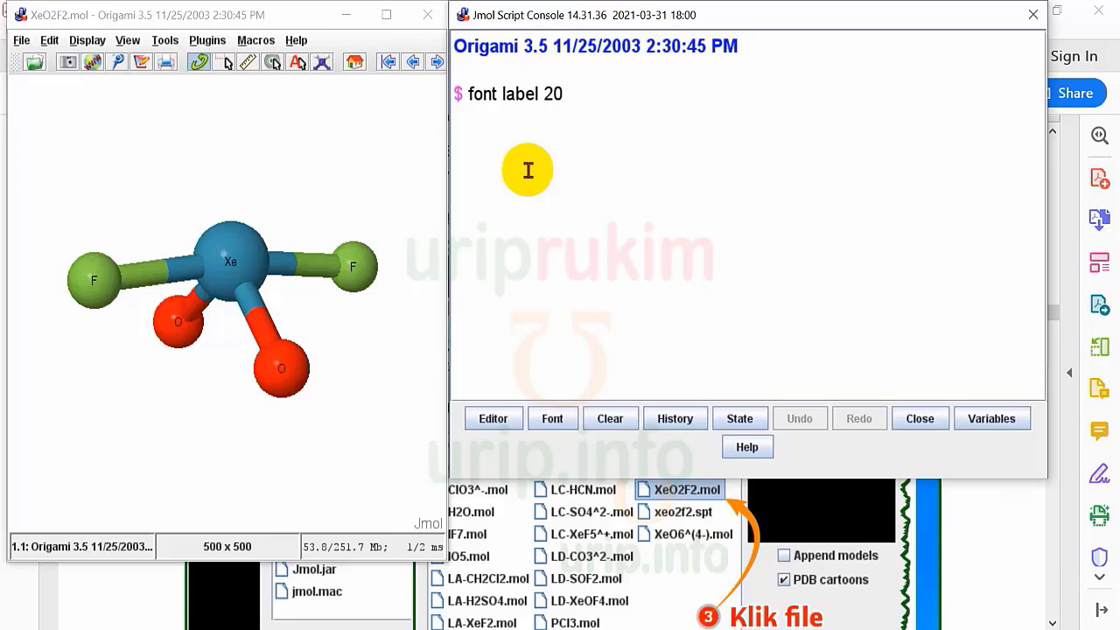
pyautogui.press('Return')
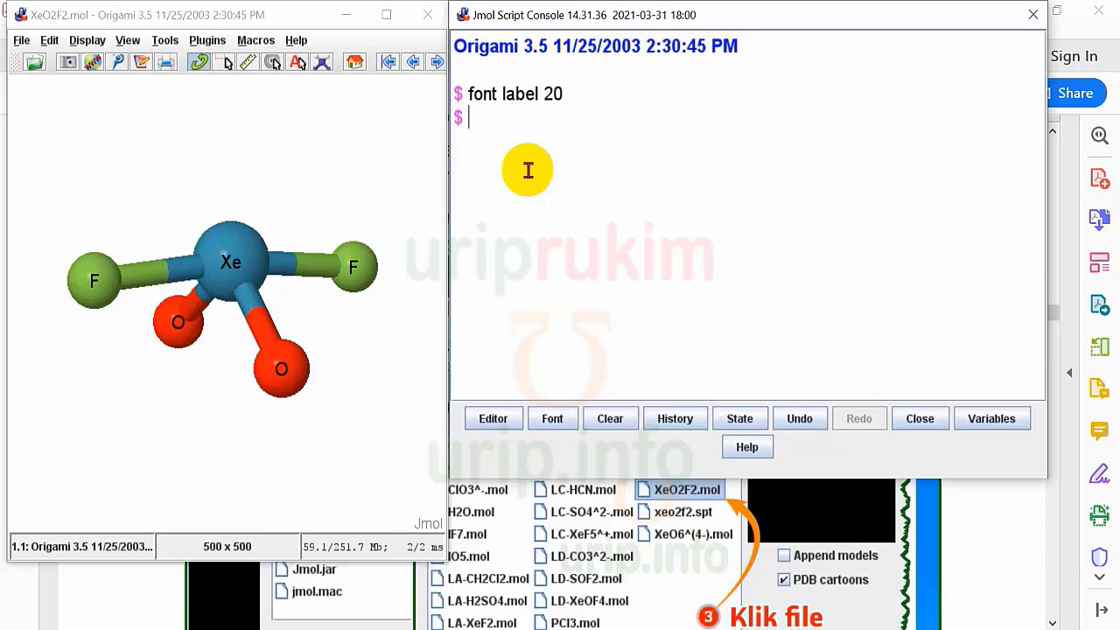
# Hide the atom labels with the console command "label hide" and show them again with "label display"
pyautogui.write('label hide')
pyautogui.press('Return')
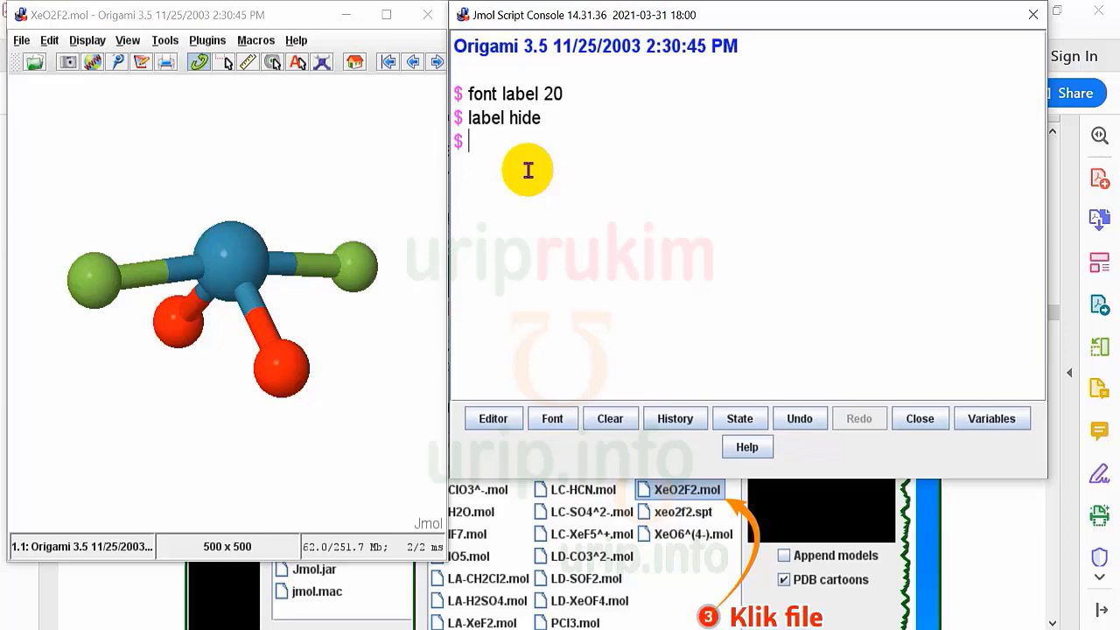
pyautogui.write('label display')
pyautogui.press('Return')
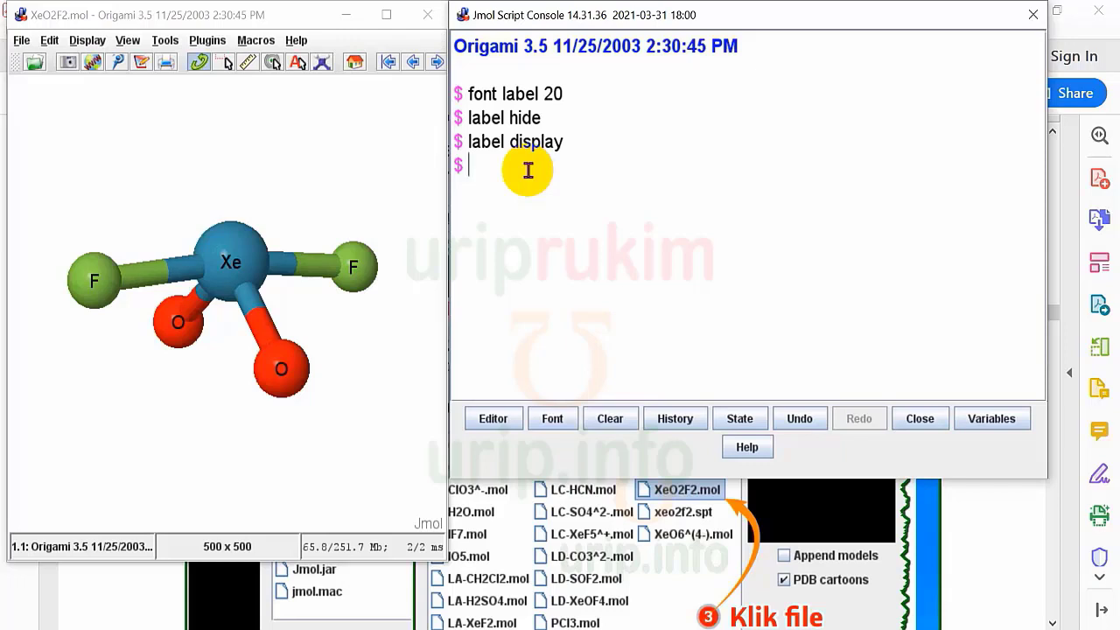
# Switch the atom labels to atom numbers and identify the central atom
pyautogui.click(85, 41)
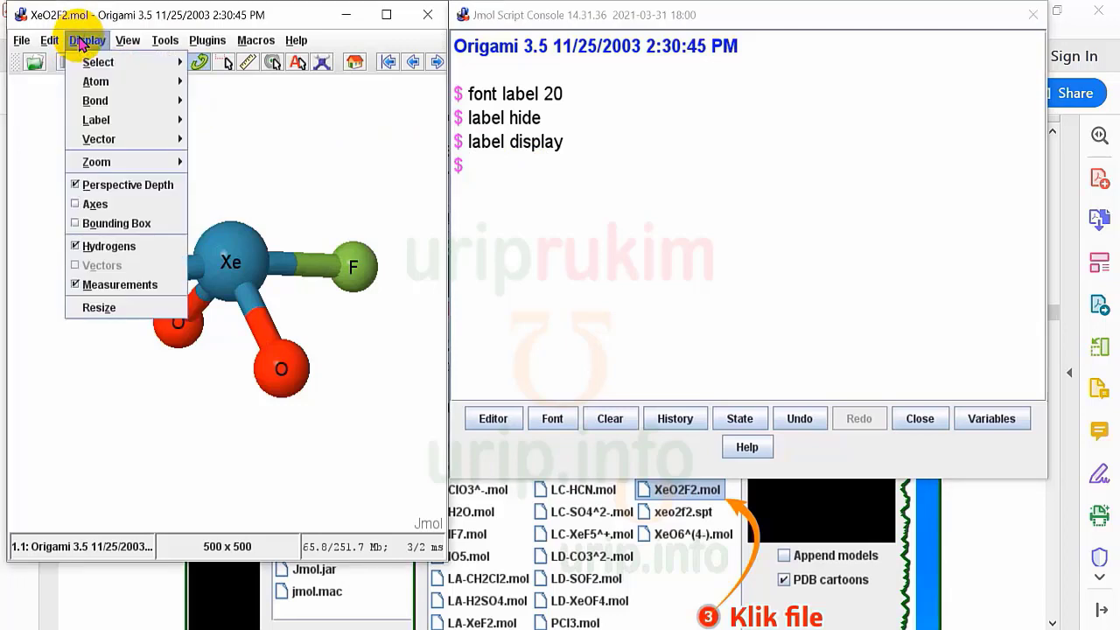
pyautogui.moveTo(98, 117)
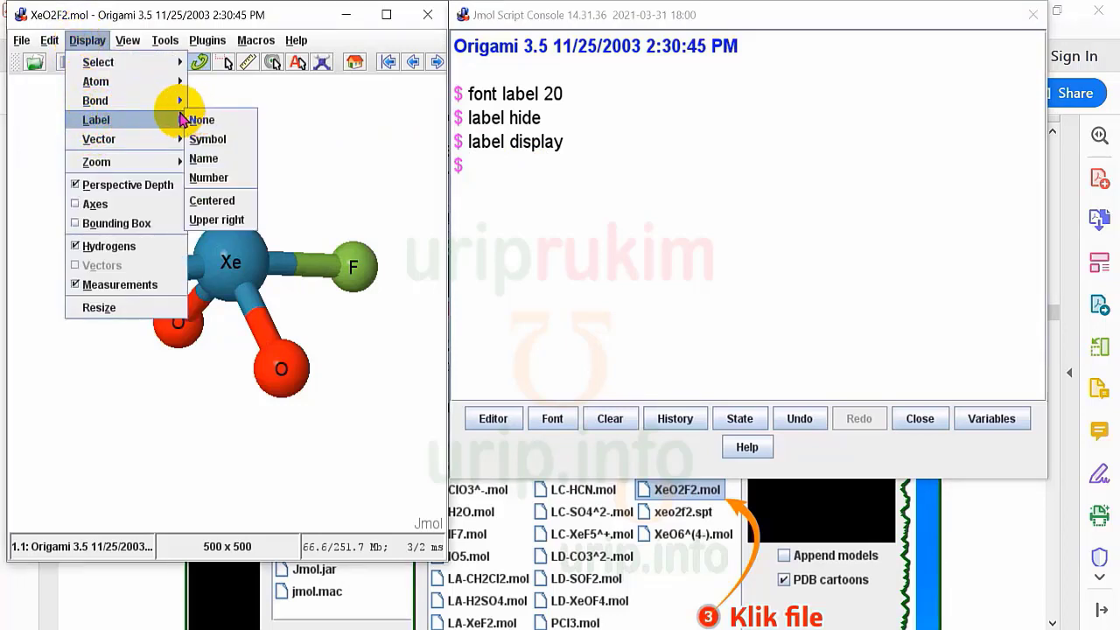
pyautogui.click(210, 179)
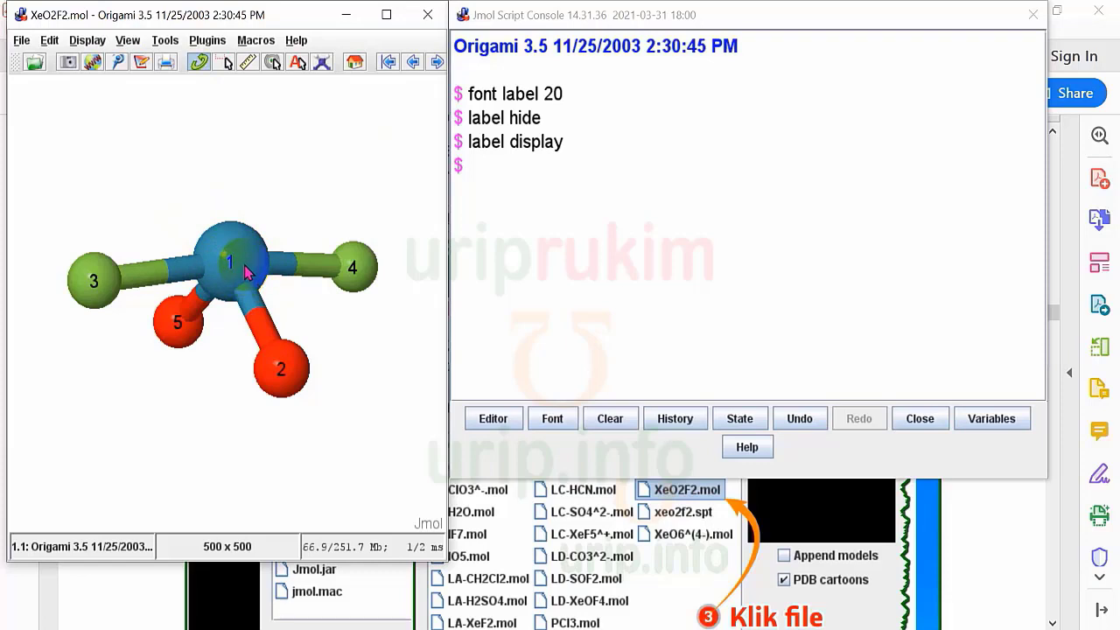
pyautogui.moveTo(248, 273)
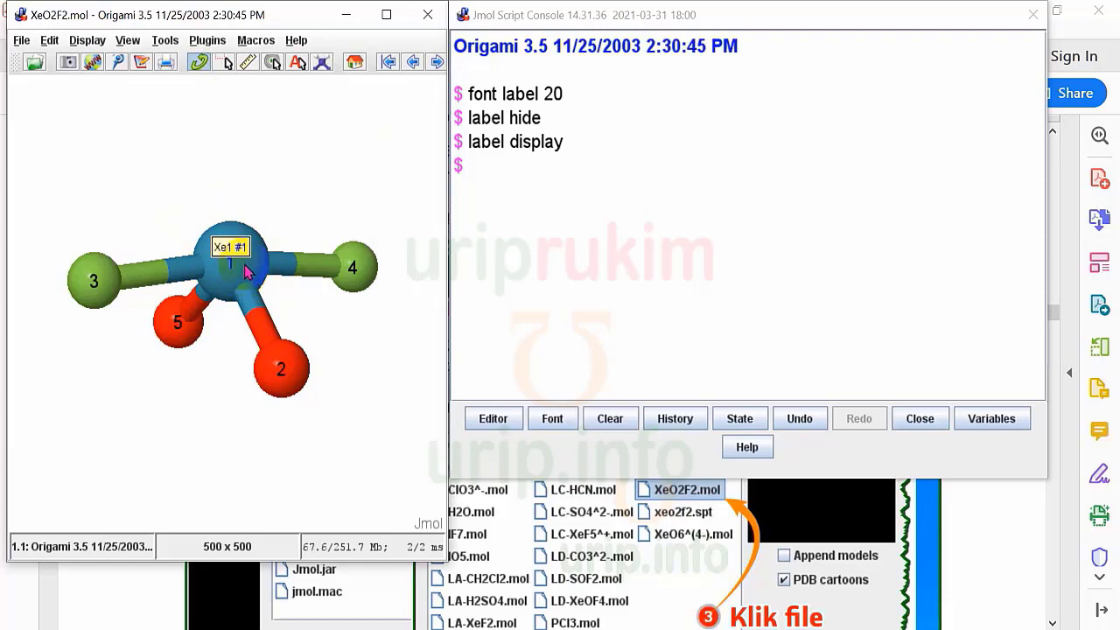
# Label the atoms with their atom names by running "label %a" in the script console
pyautogui.click(86, 41)
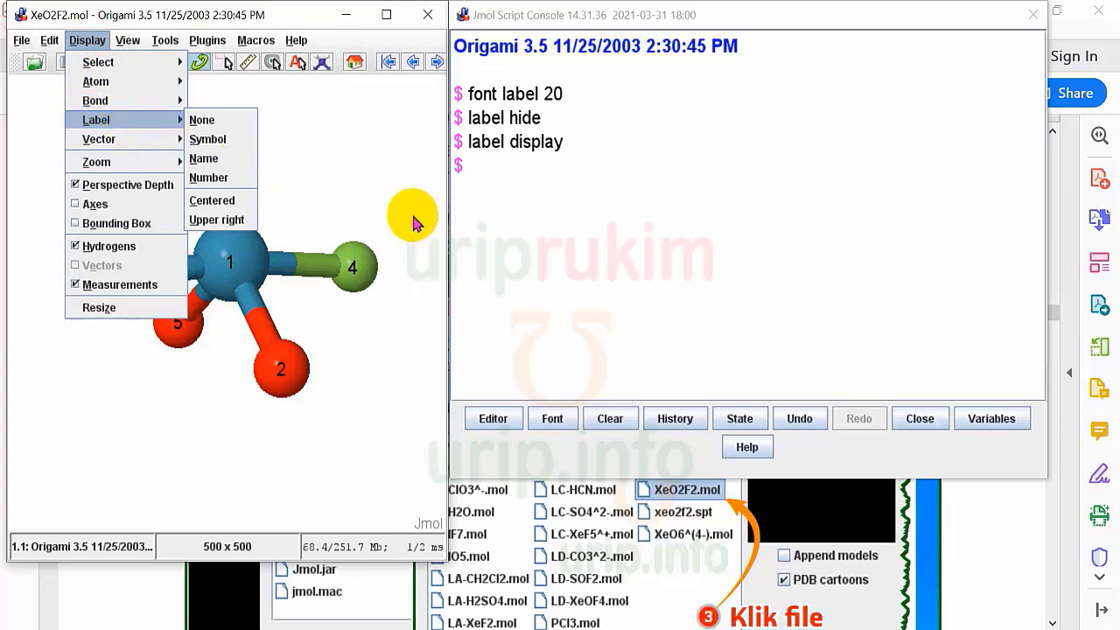
pyautogui.click(493, 172)
pyautogui.write('l')
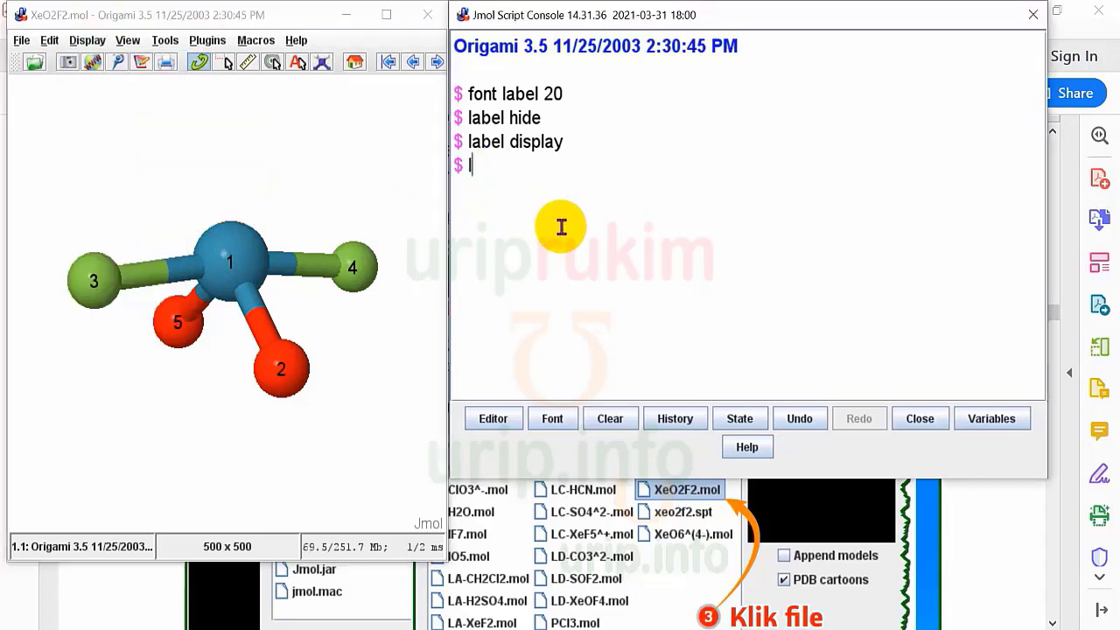
pyautogui.write('abel %a')
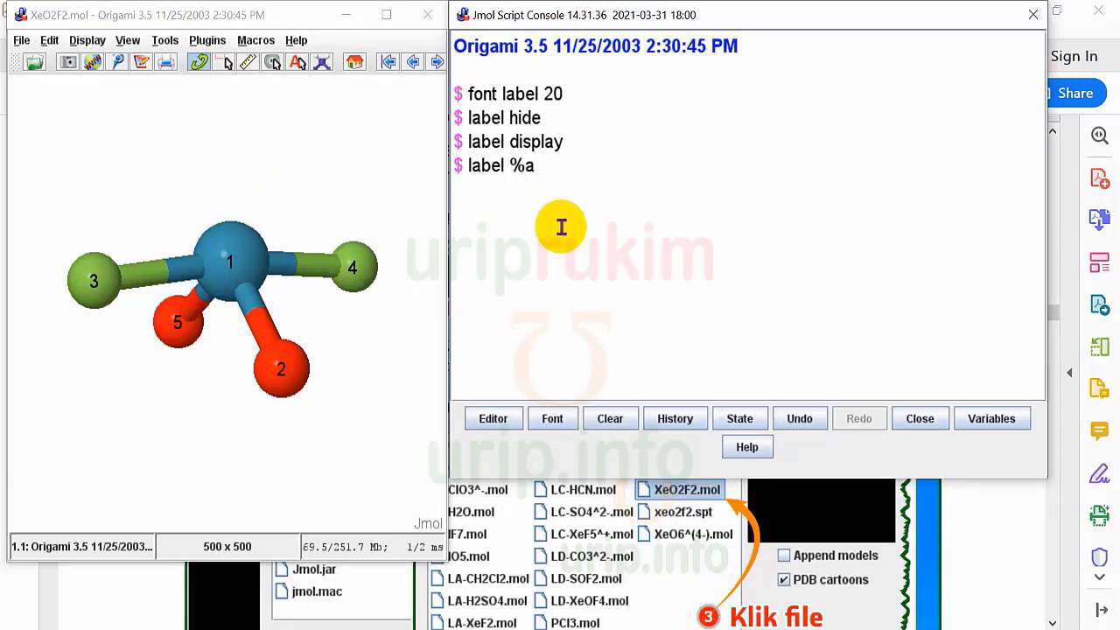
pyautogui.press('Return')
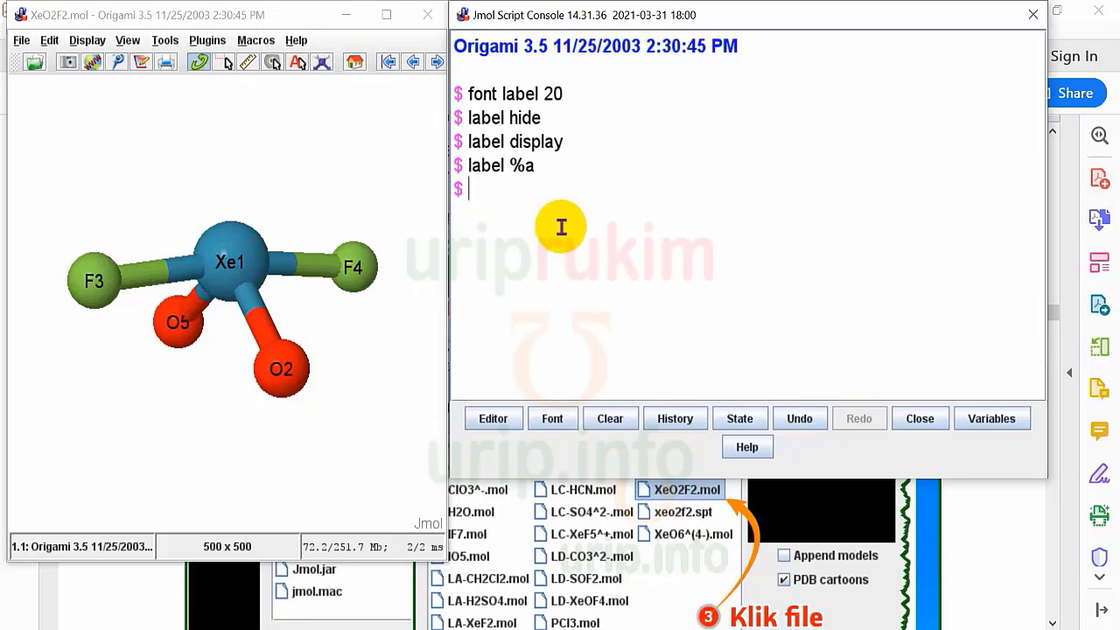
# Label the atoms with element symbols by running "label %e" in the script console
pyautogui.write('label @')
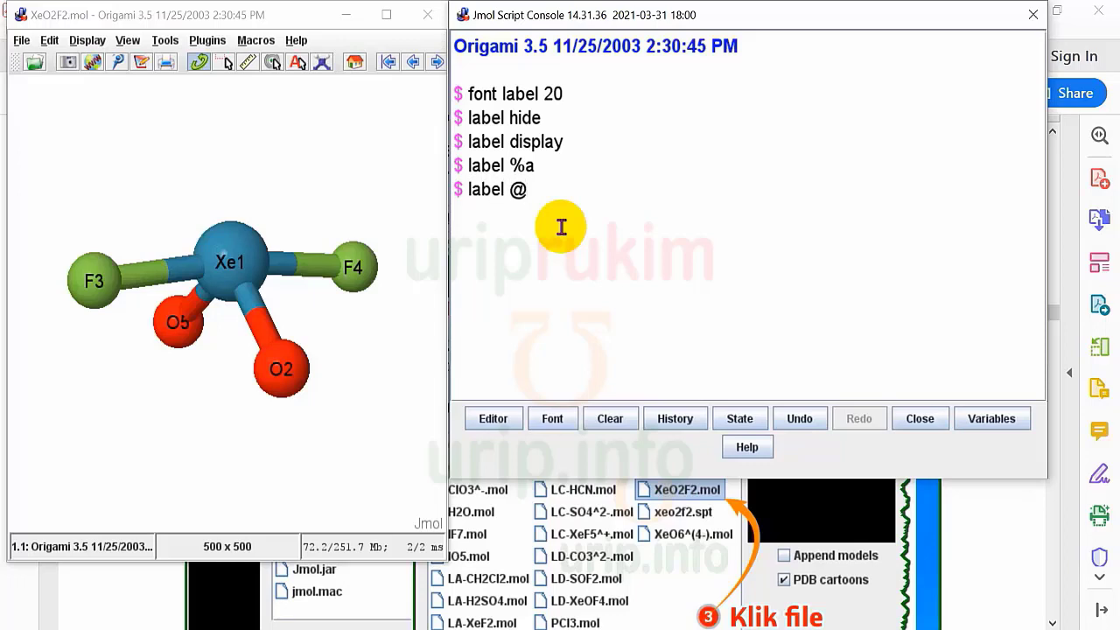
pyautogui.press('BackSpace')
pyautogui.write('%e')
pyautogui.press('Return')
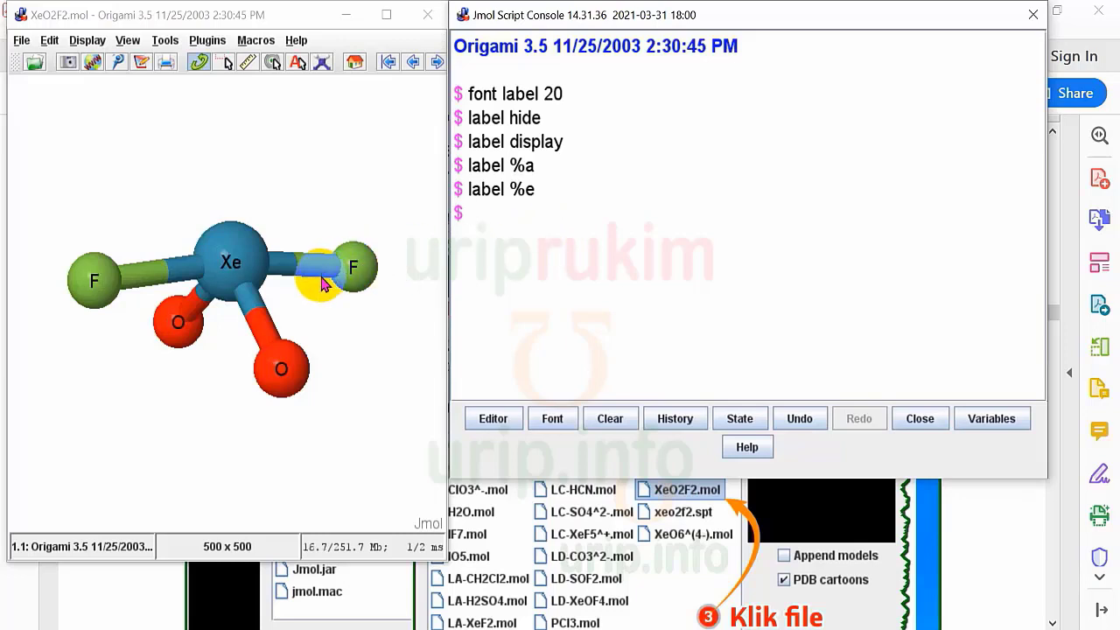
pyautogui.click(86, 41)
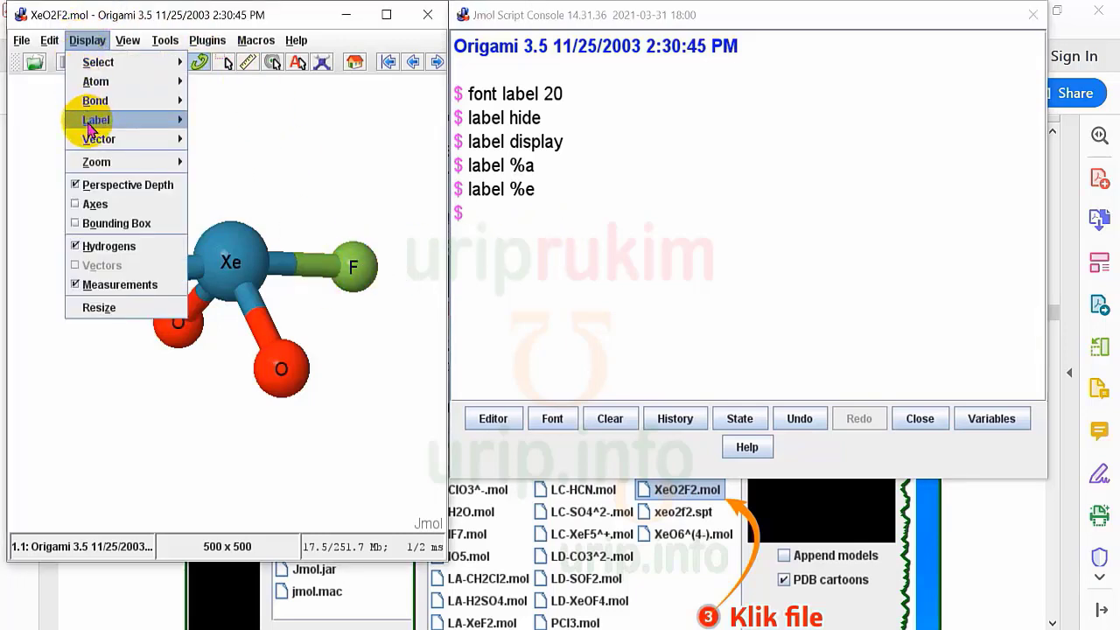
pyautogui.moveTo(94, 120)
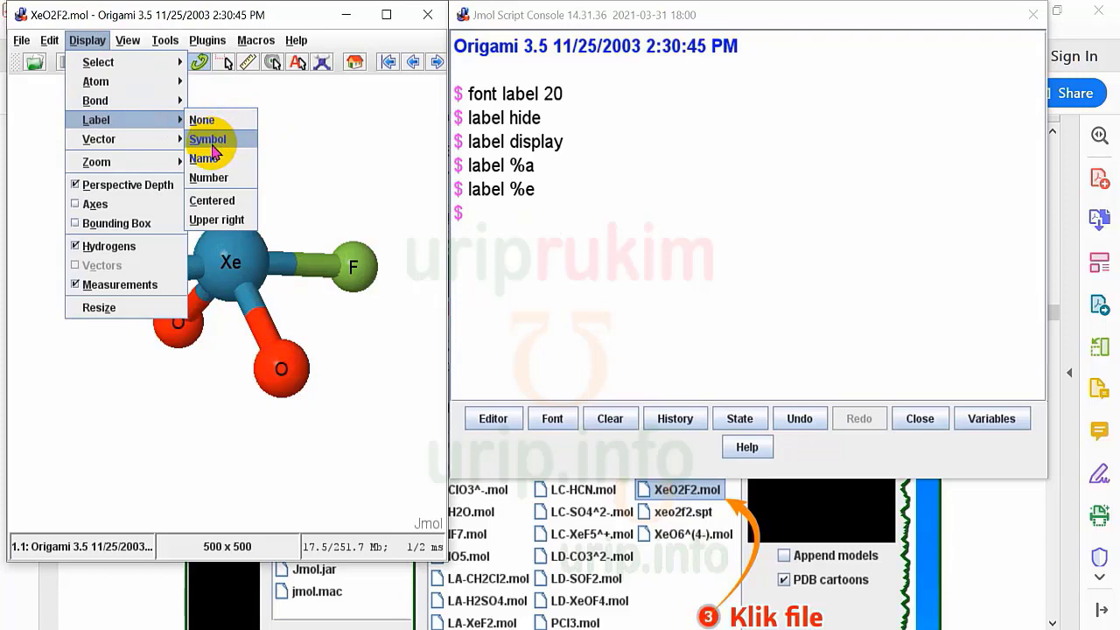
pyautogui.click(500, 246)
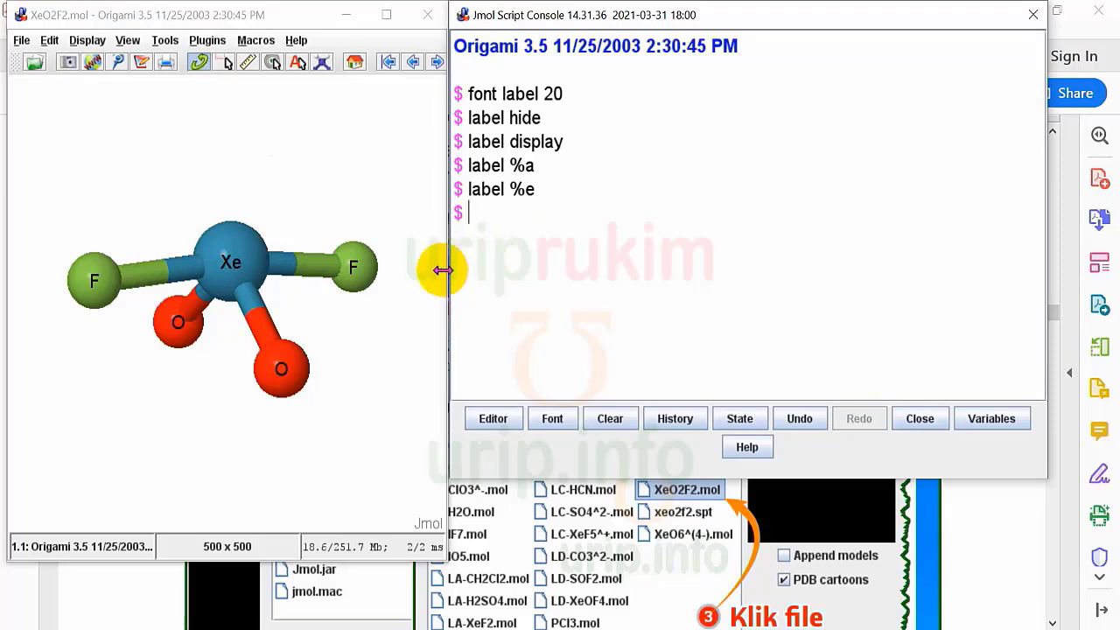
# Rotate the labelled XeO2F2 molecule and zoom in and out, leaving it enlarged around the xenon atom
pyautogui.moveTo(289, 180); pyautogui.dragTo(195, 365)
pyautogui.scroll(-10, 245, 296)
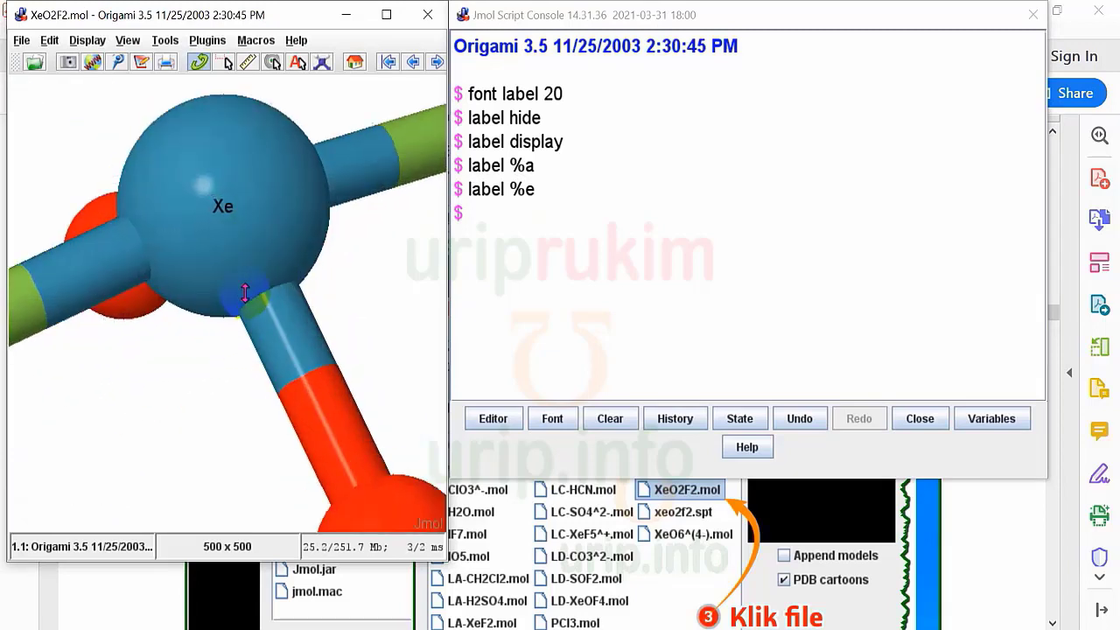
pyautogui.scroll(2, 245, 293)
pyautogui.scroll(5, 245, 293)
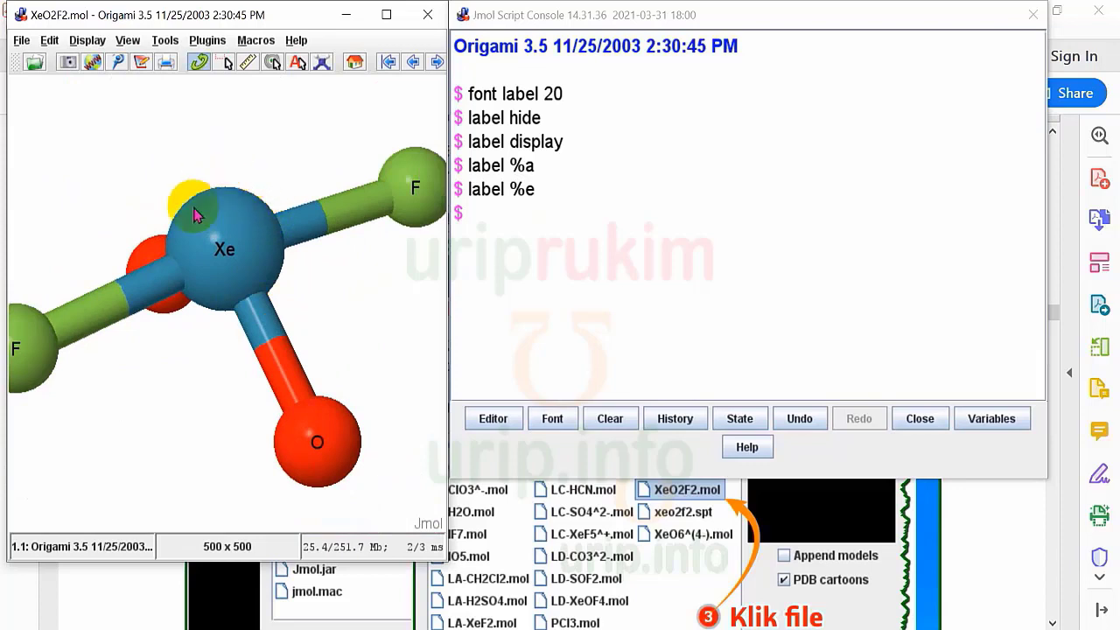
pyautogui.click(512, 225)
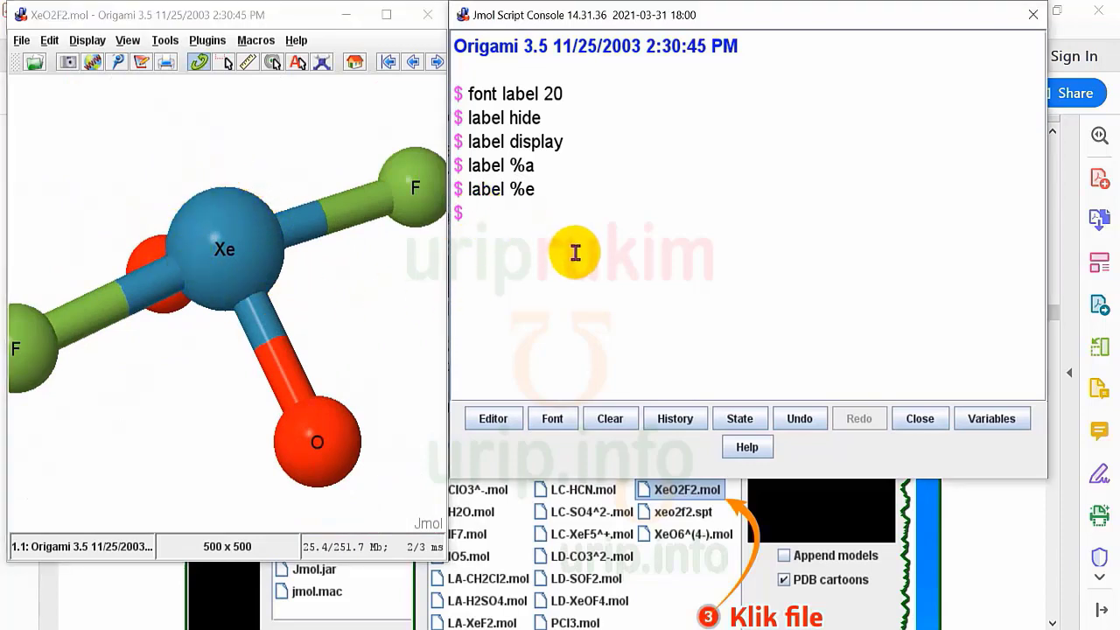
# Smooth the molecule's rendering by running "set antialiasdisplay true" in the script console, and inspect the model from different angles
pyautogui.write('set antialiasdi')
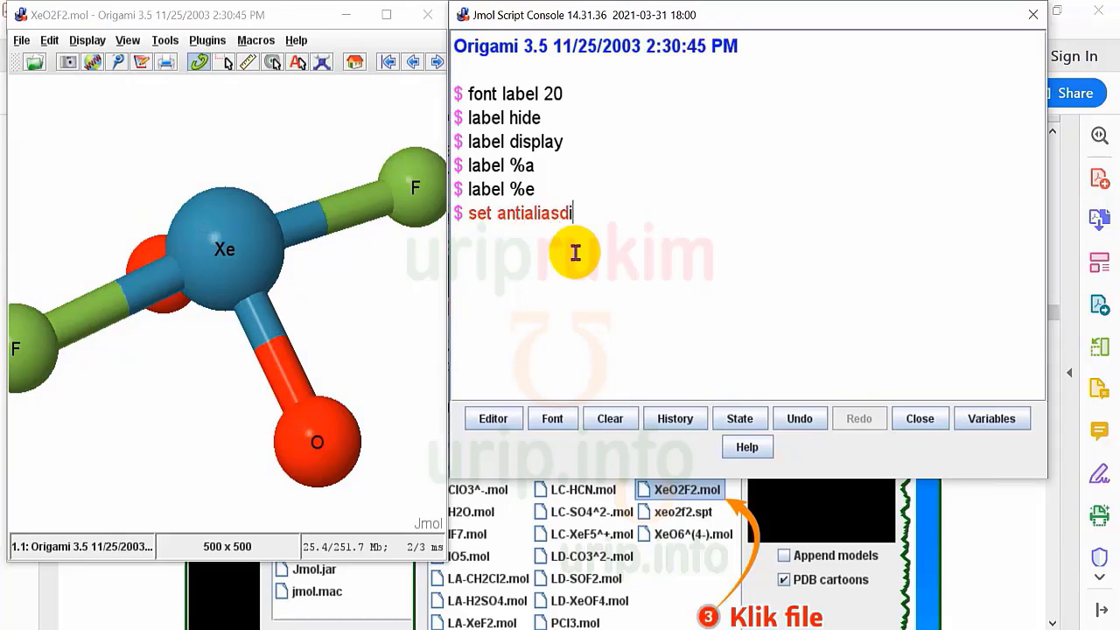
pyautogui.write('splay true')
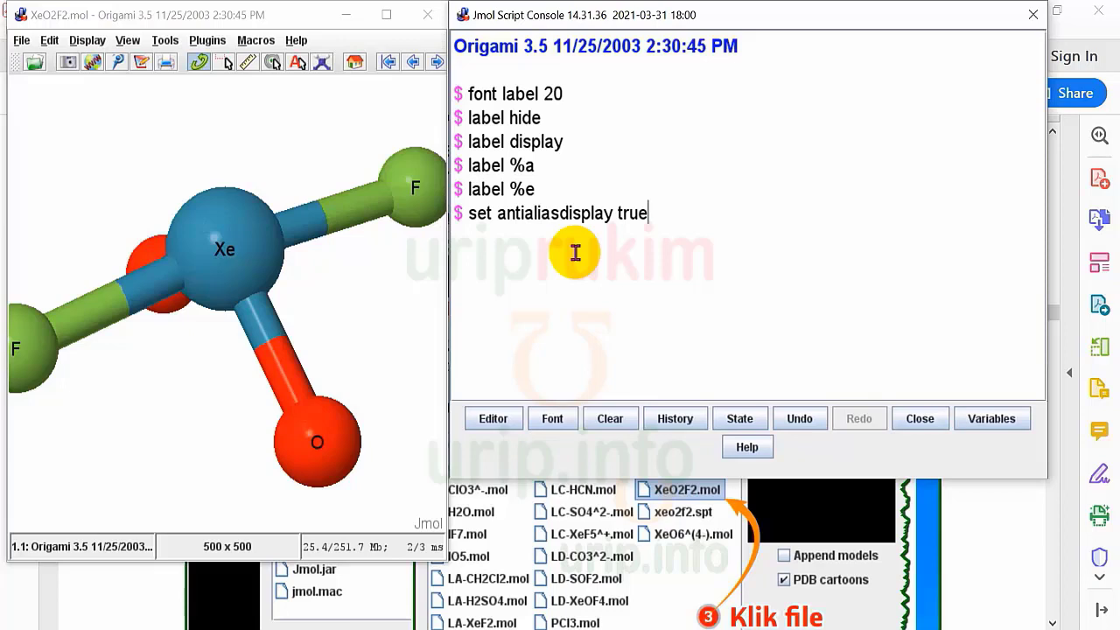
pyautogui.press('Return')
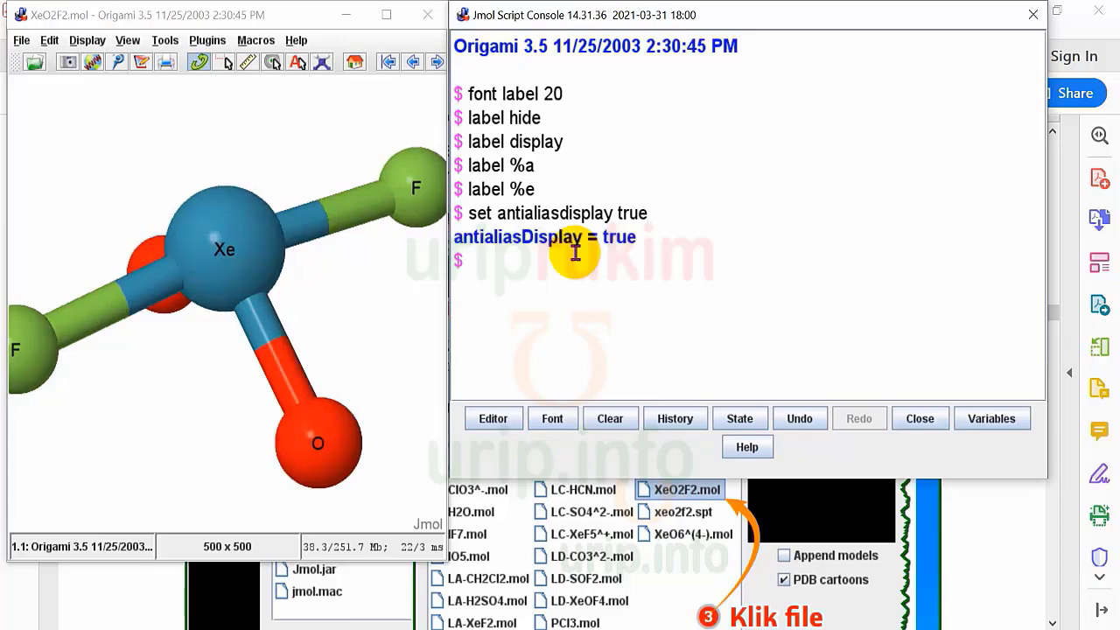
pyautogui.scroll(-9, 241, 235)
pyautogui.scroll(13, 237, 233)
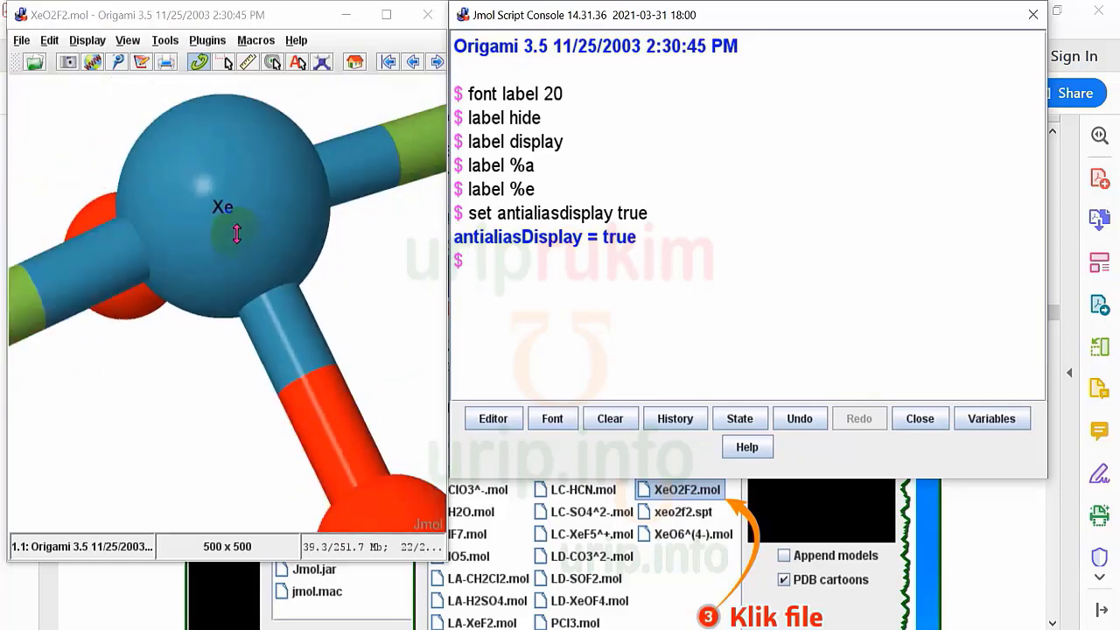
pyautogui.moveTo(200, 234); pyautogui.dragTo(196, 329)
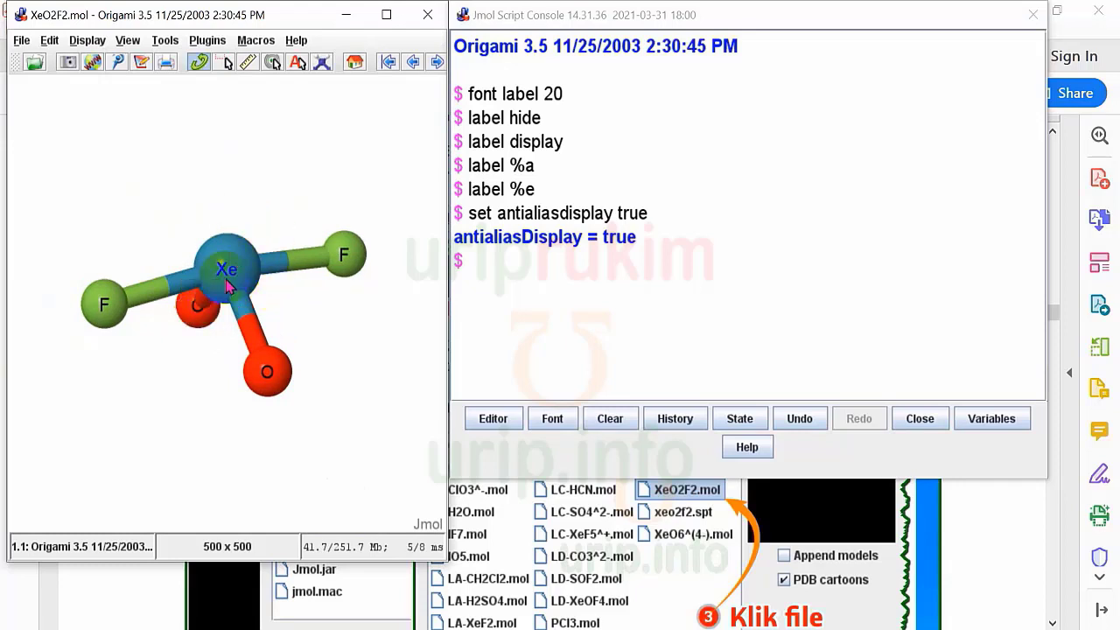
pyautogui.moveTo(255, 259); pyautogui.dragTo(259, 224)
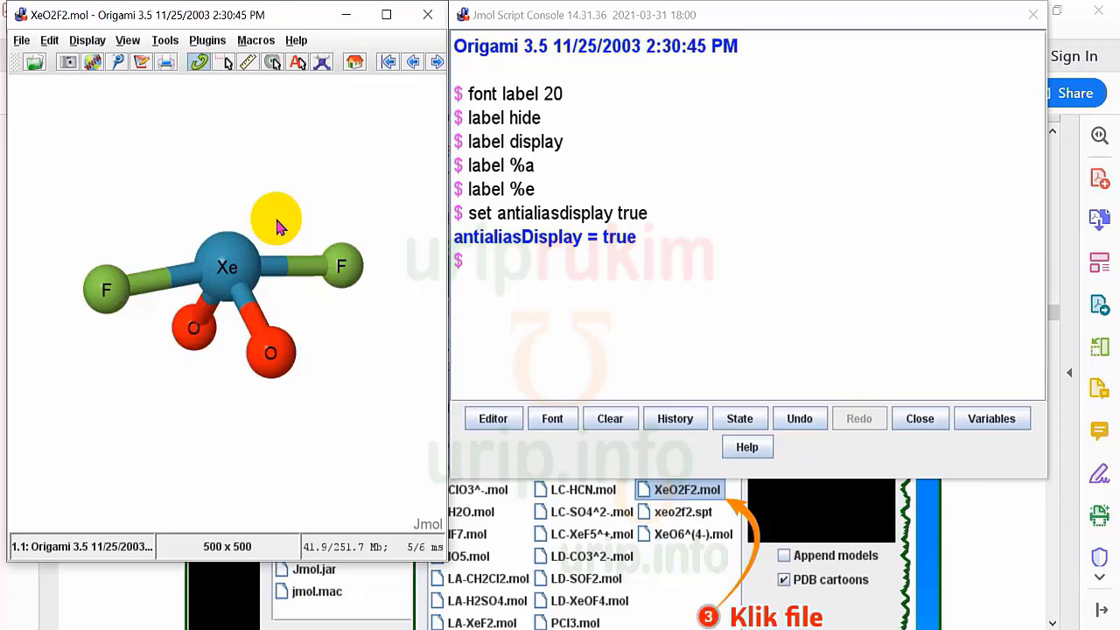
# Identify the central xenon atom's number and select that atom by running "select @1" in the script console
pyautogui.moveTo(229, 273)
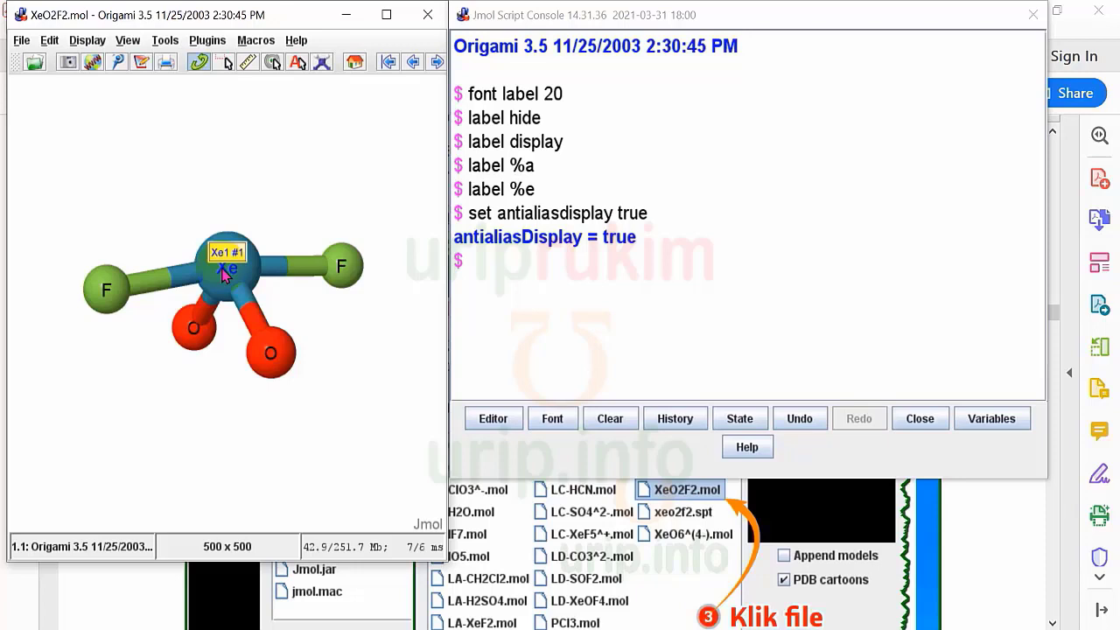
pyautogui.click(500, 258)
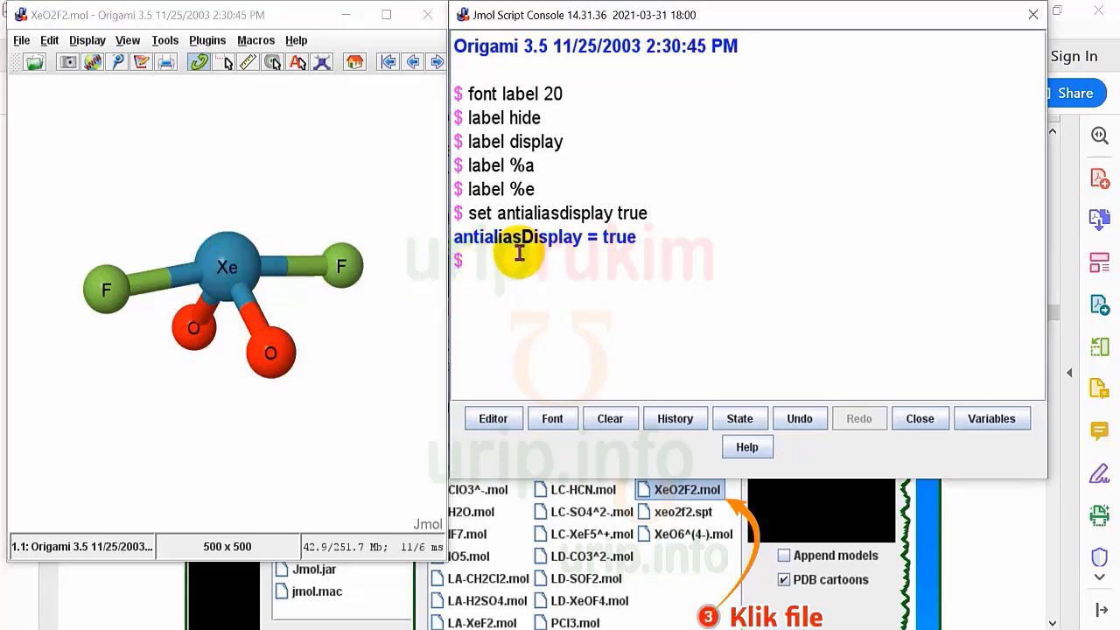
pyautogui.write('select @1')
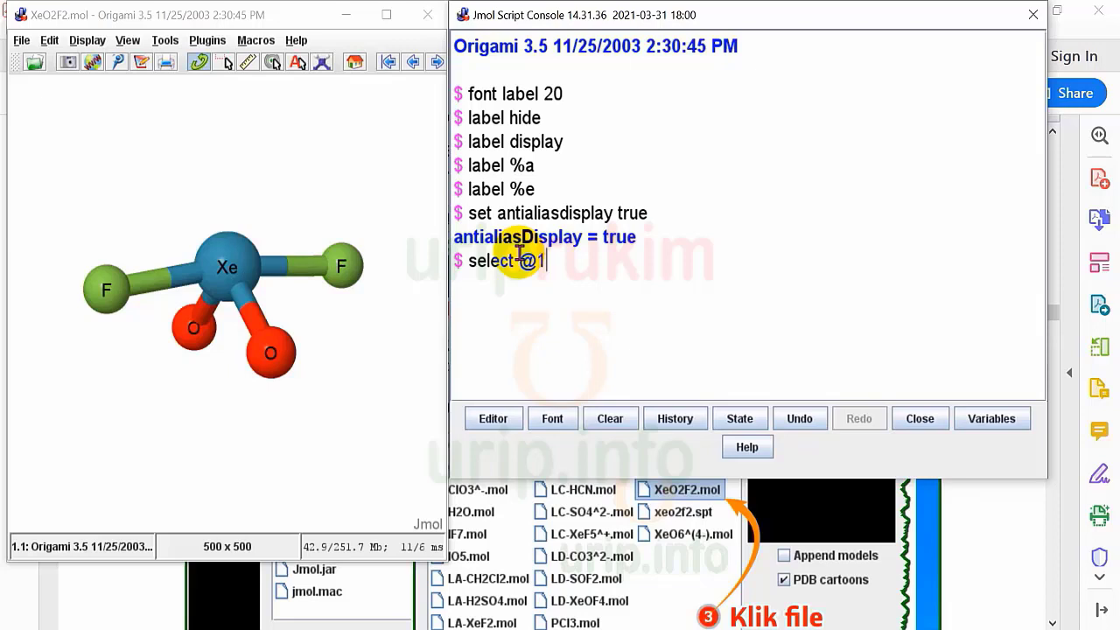
pyautogui.press('Return')
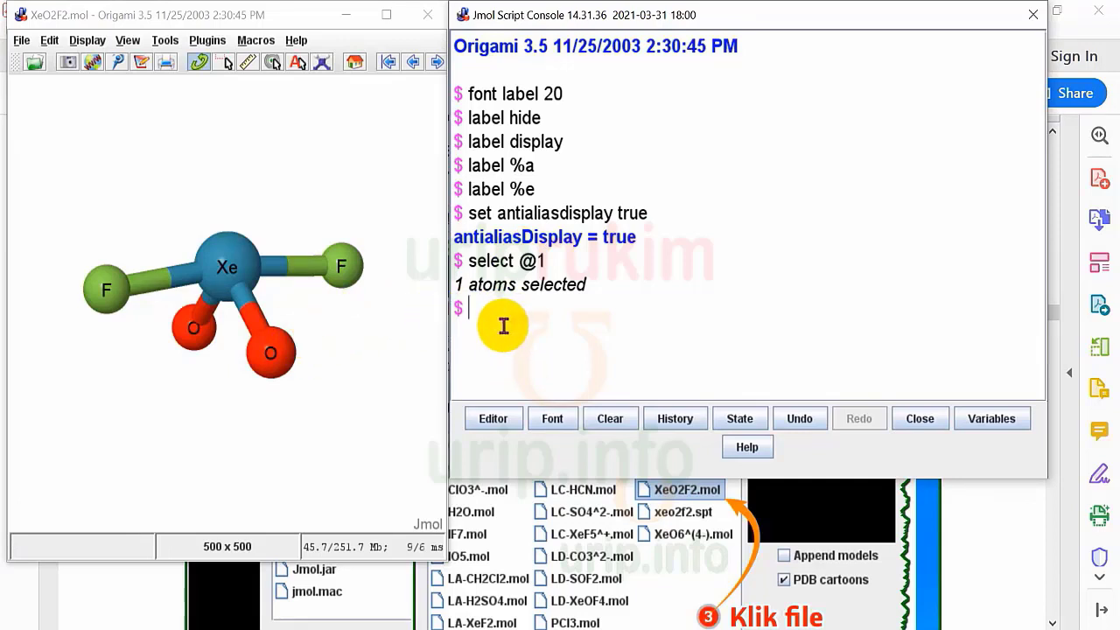
# Add a translucent white orbital lobe to the xenon atom by running lcaocartoon scale 1.2 color translucent white create "sp3de", and rotate the model slightly
pyautogui.write('lcaocartoon')
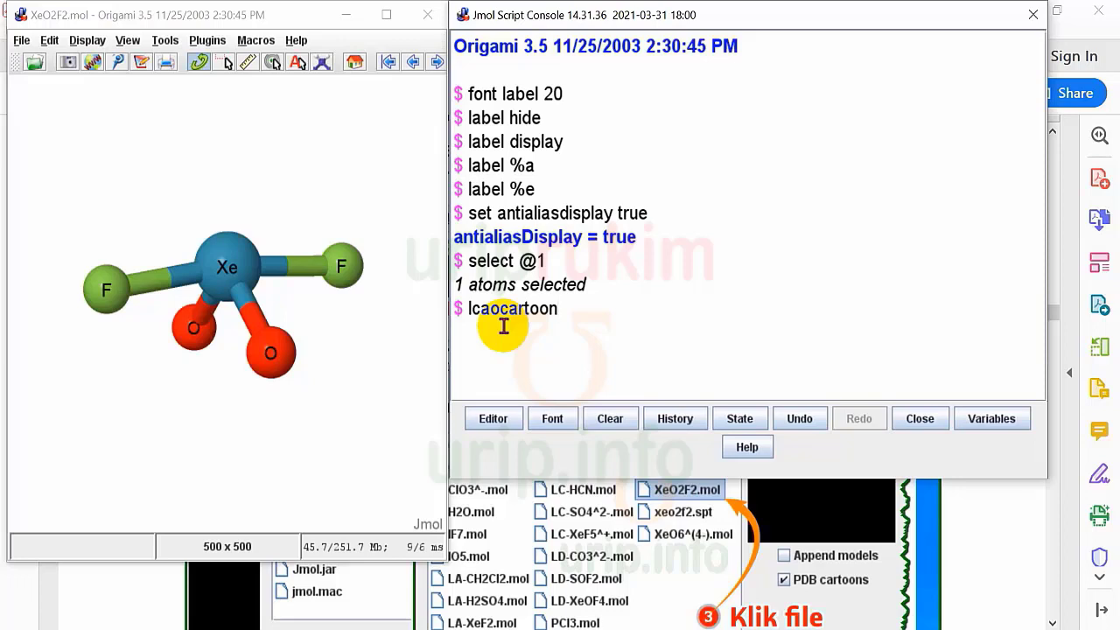
pyautogui.write('scale 1.2 color ')
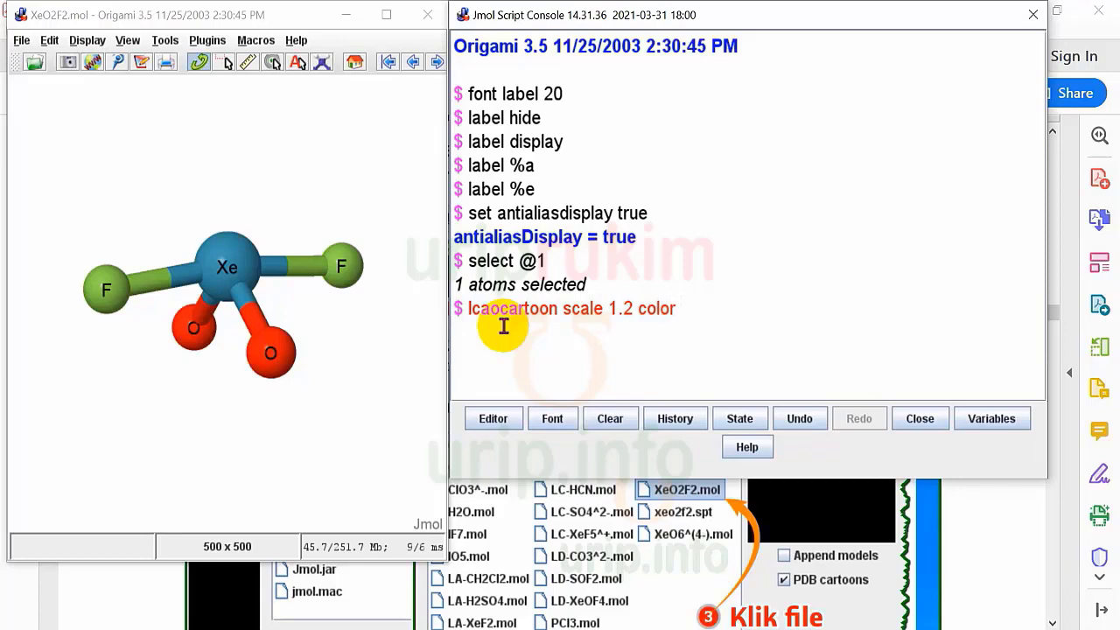
pyautogui.write('tranlucent')
pyautogui.press('BackSpace')
pyautogui.press('BackSpace')
pyautogui.press('BackSpace')
pyautogui.press('BackSpace')
pyautogui.press('BackSpace')
pyautogui.press('BackSpace')
pyautogui.press('BackSpace')
pyautogui.write('nslu')
pyautogui.write('ent ')
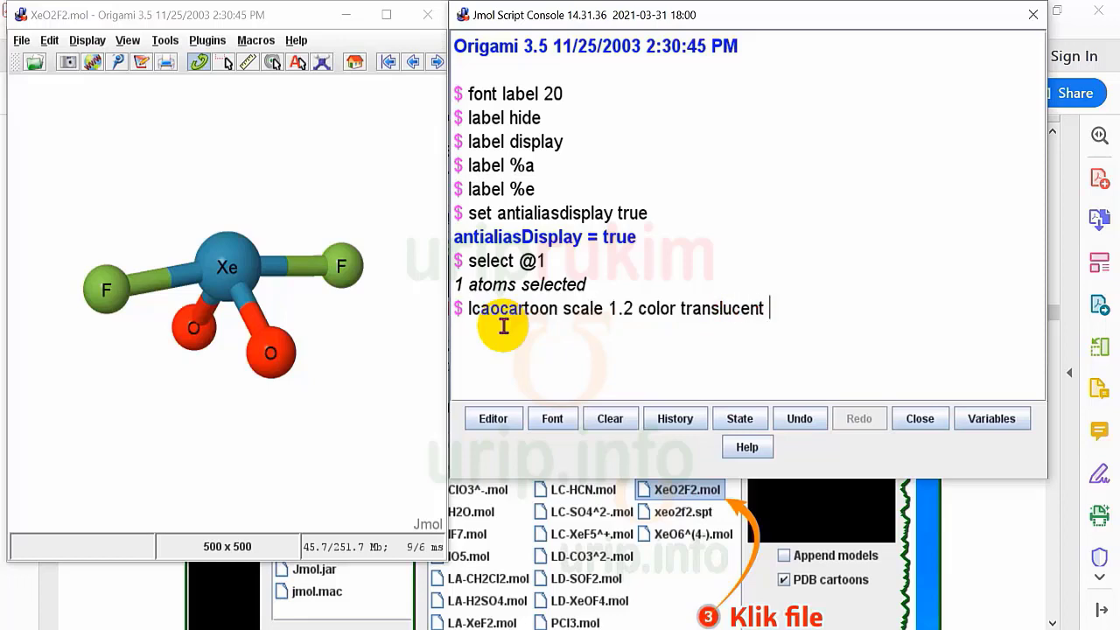
pyautogui.write('white')
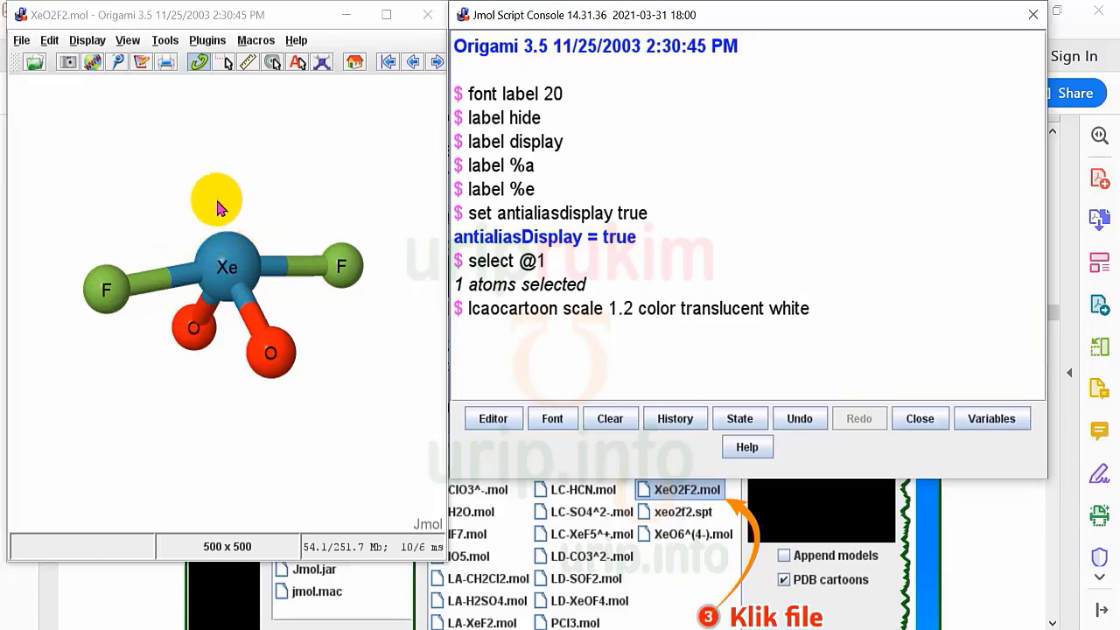
pyautogui.write('cre')
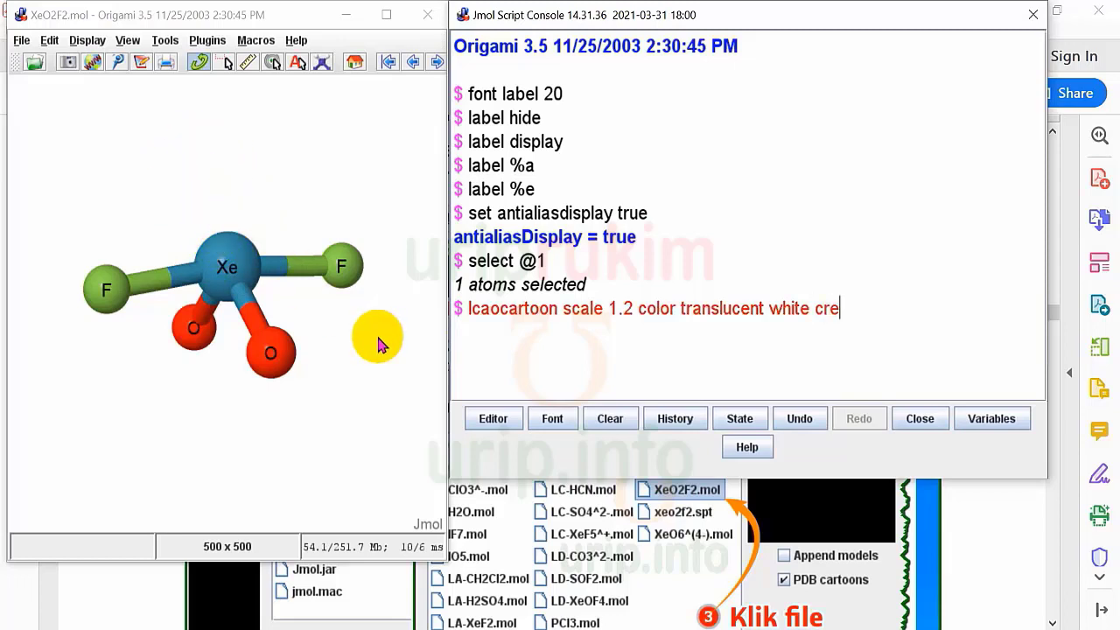
pyautogui.write('ate "sp3de')
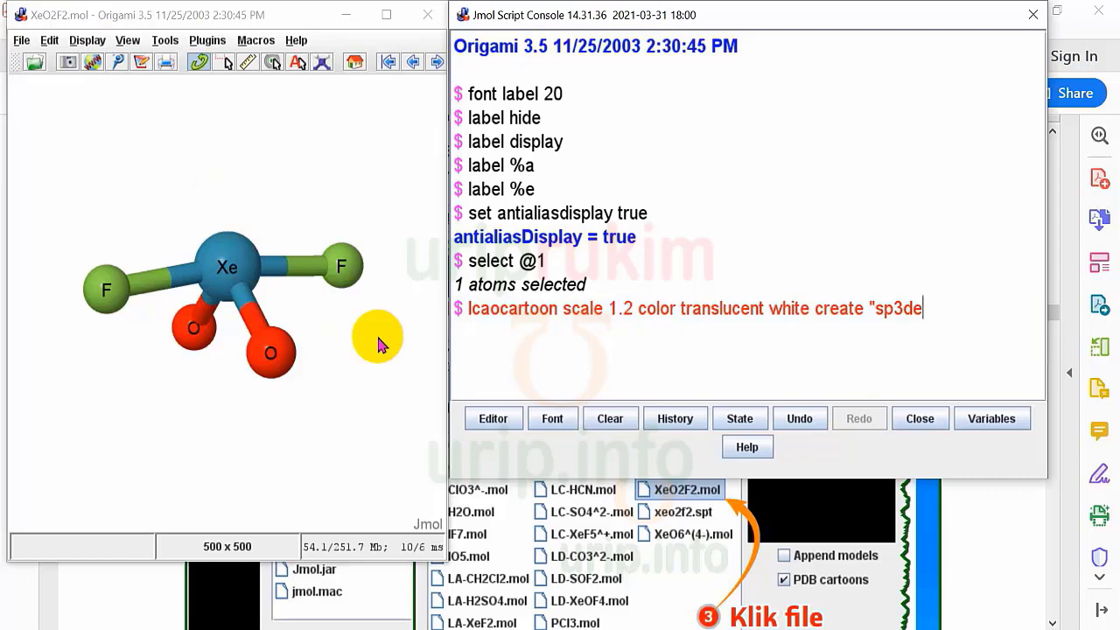
pyautogui.write('"')
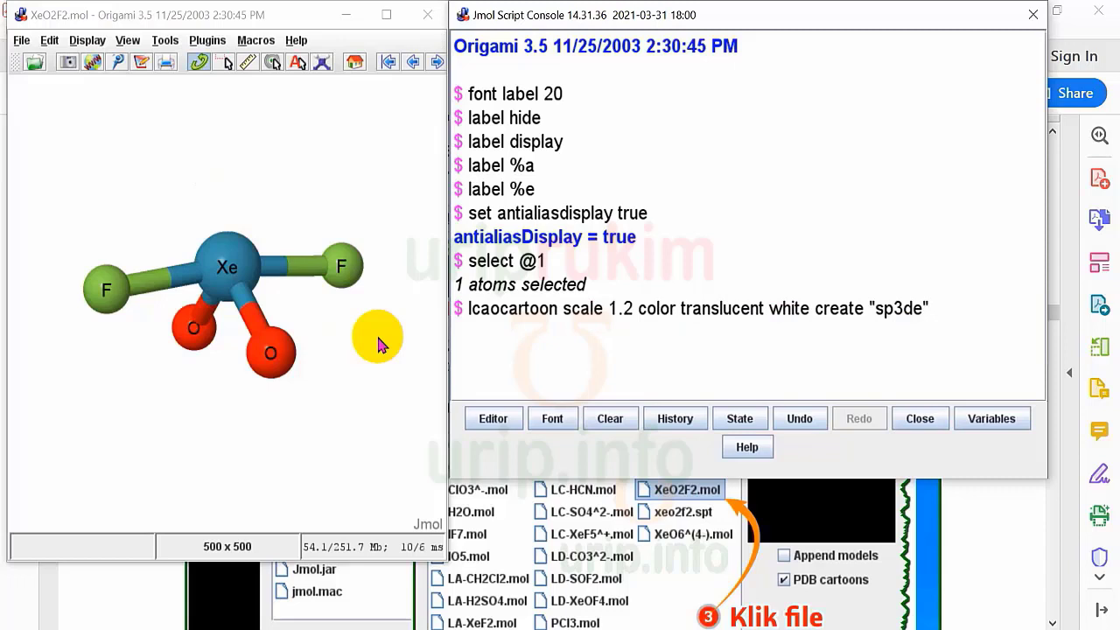
pyautogui.press('Return')
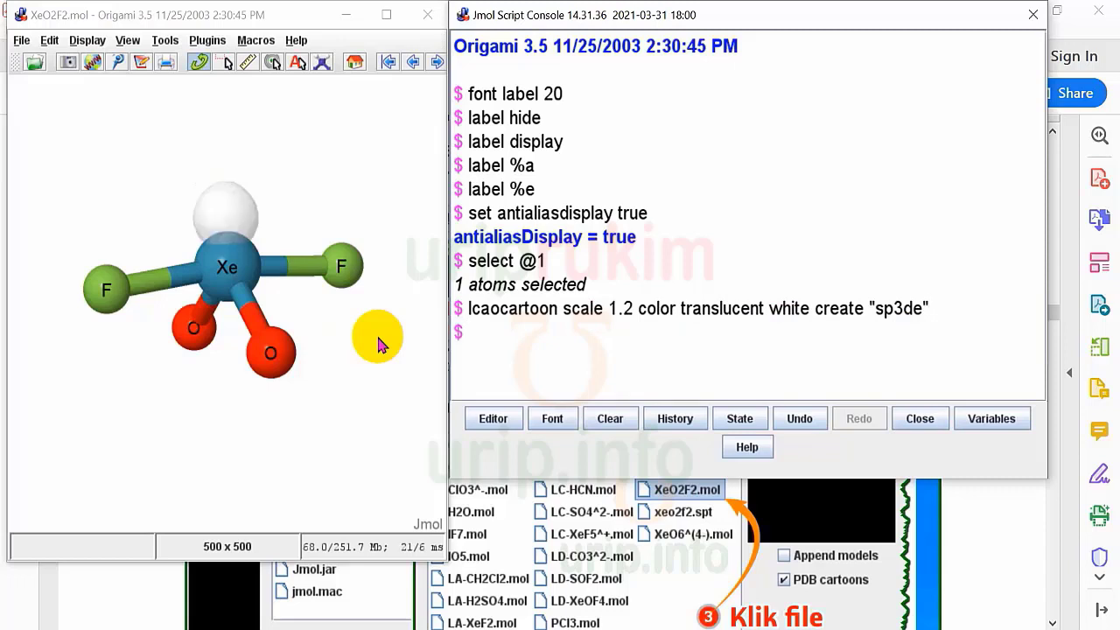
pyautogui.moveTo(268, 237); pyautogui.dragTo(300, 195)
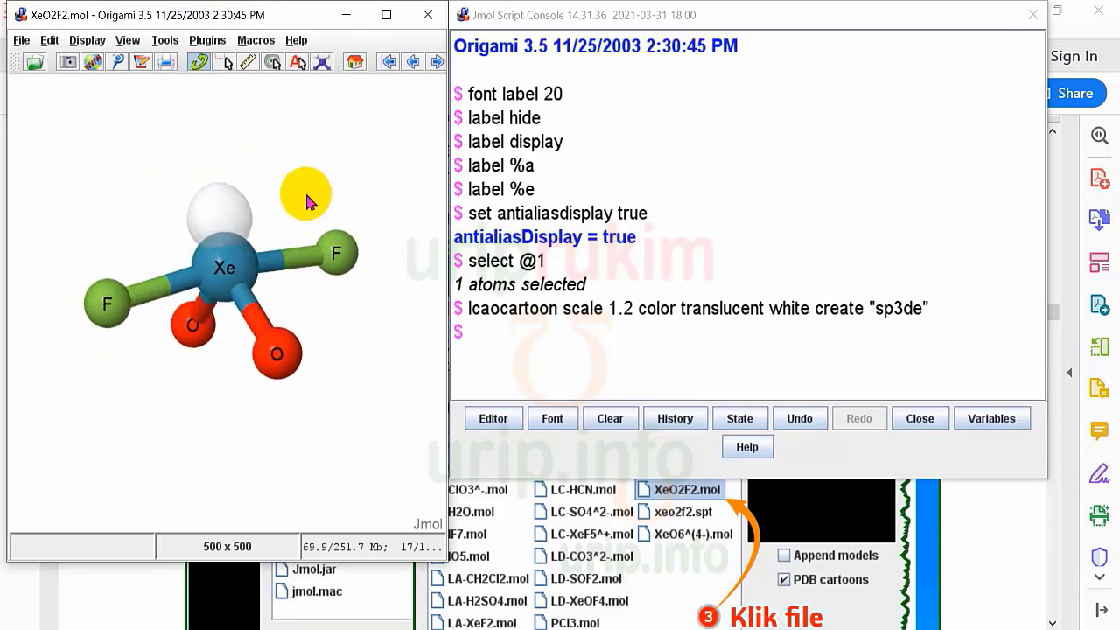
# Hide the xenon's orbital lobe with "lcaocartoon off" and show it again with "lcaocartoon on"
pyautogui.click(525, 368)
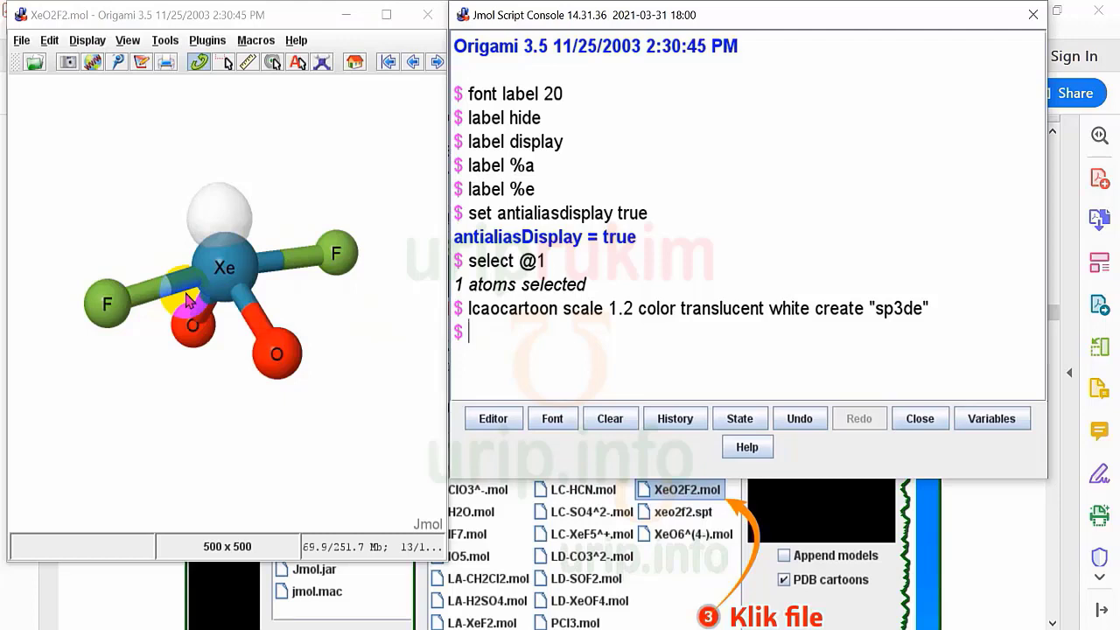
pyautogui.write('lcaocart')
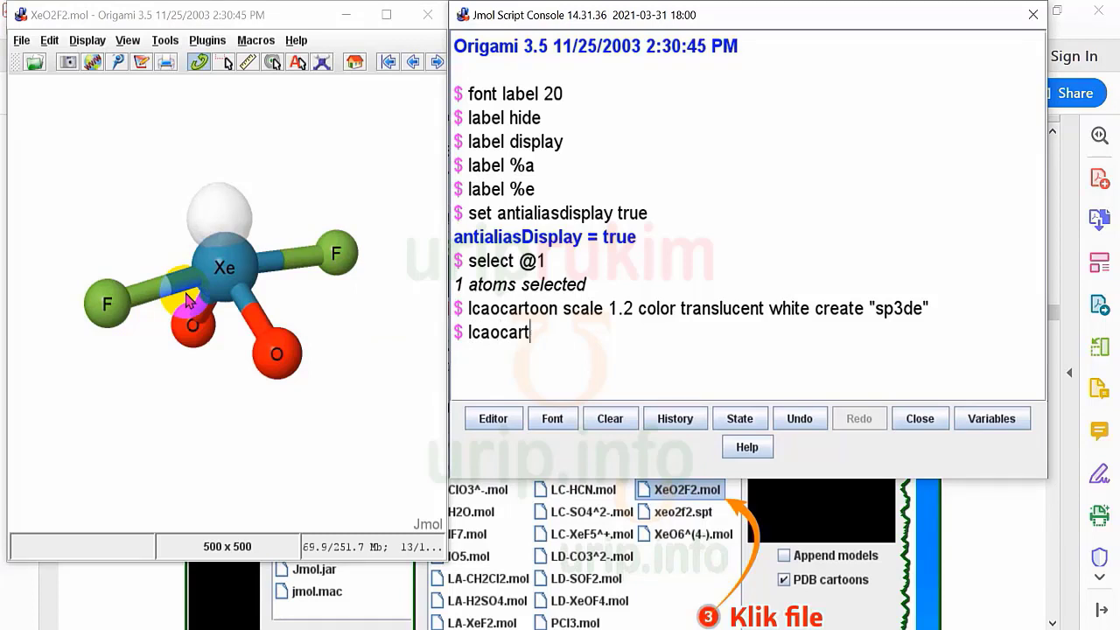
pyautogui.write('oon off')
pyautogui.press('Return')
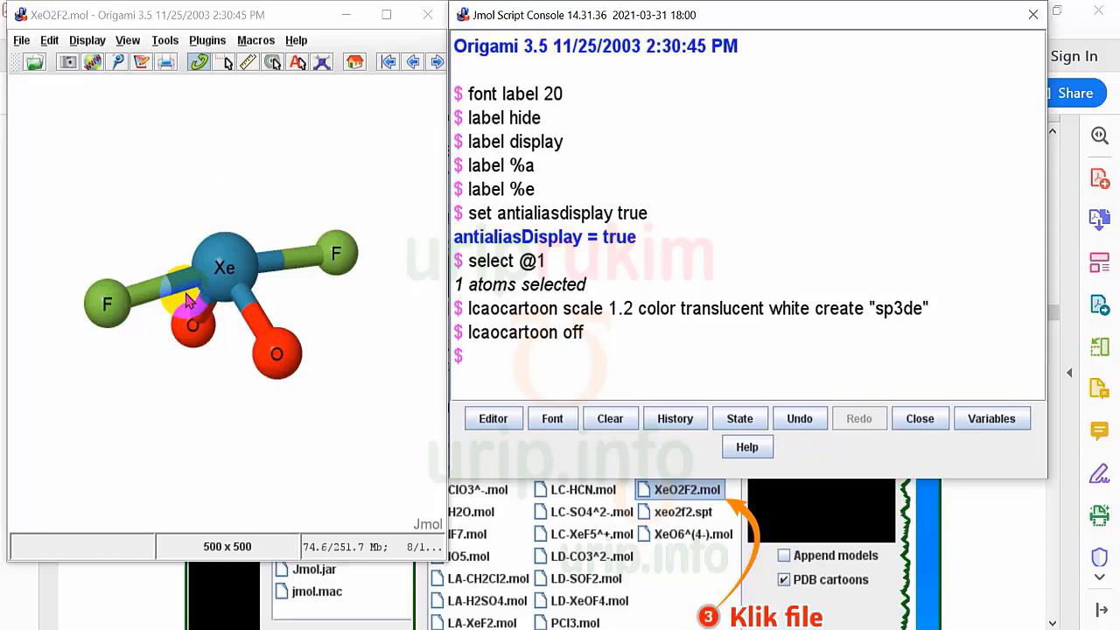
pyautogui.write('lcaocartoon on')
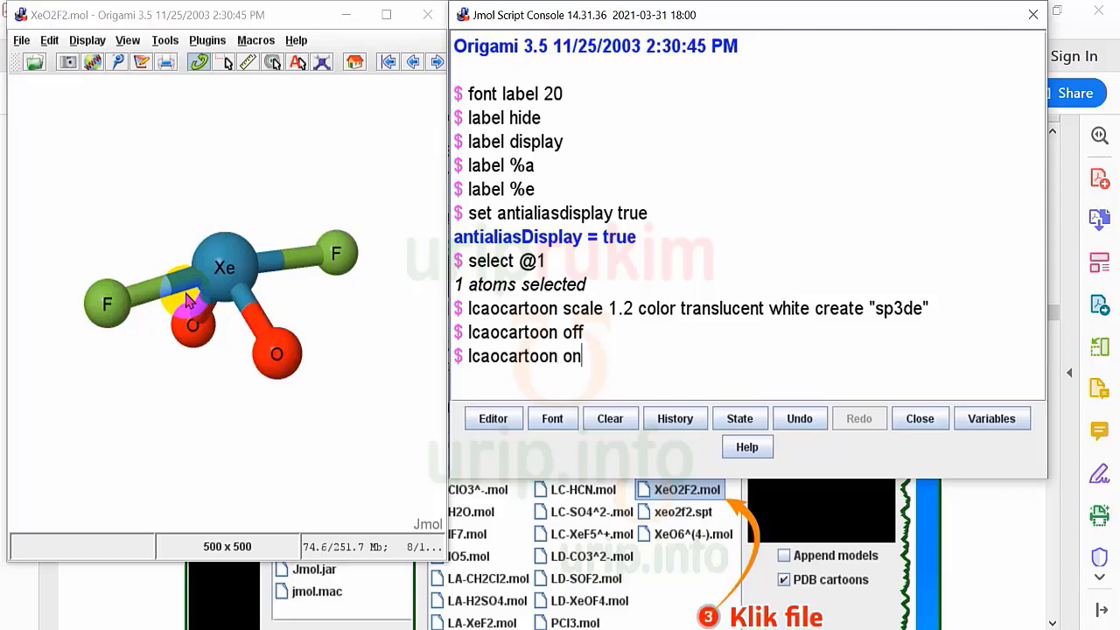
pyautogui.press('Return')
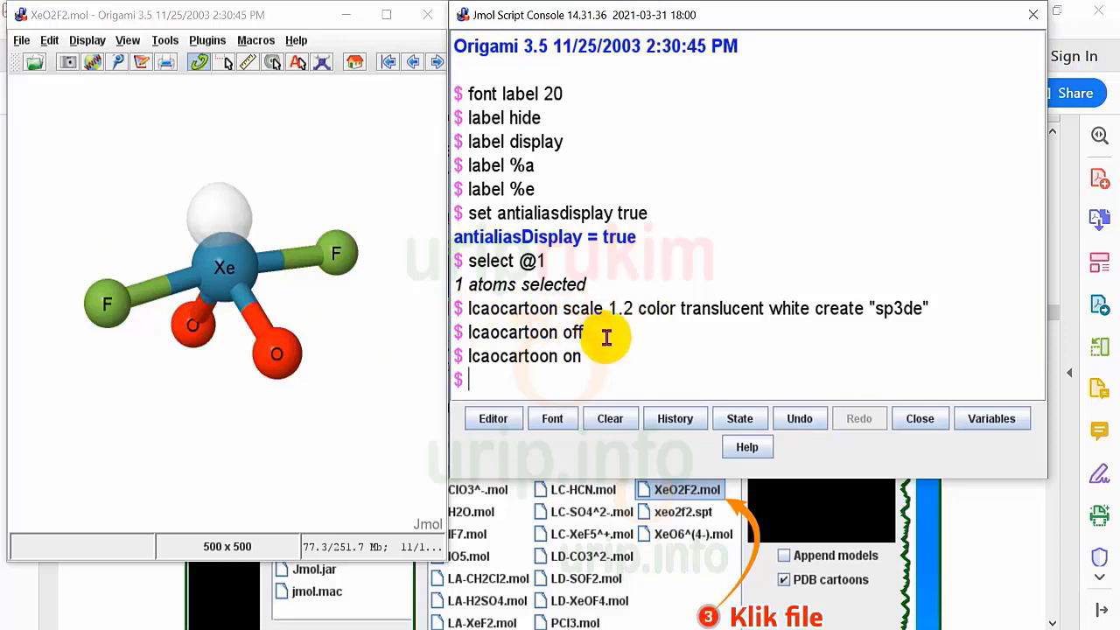
# Recall the earlier lcaocartoon create command in the script console and change its orbital type to "-sp3de"
pyautogui.press('Up')
pyautogui.press('Up')
pyautogui.press('Up')
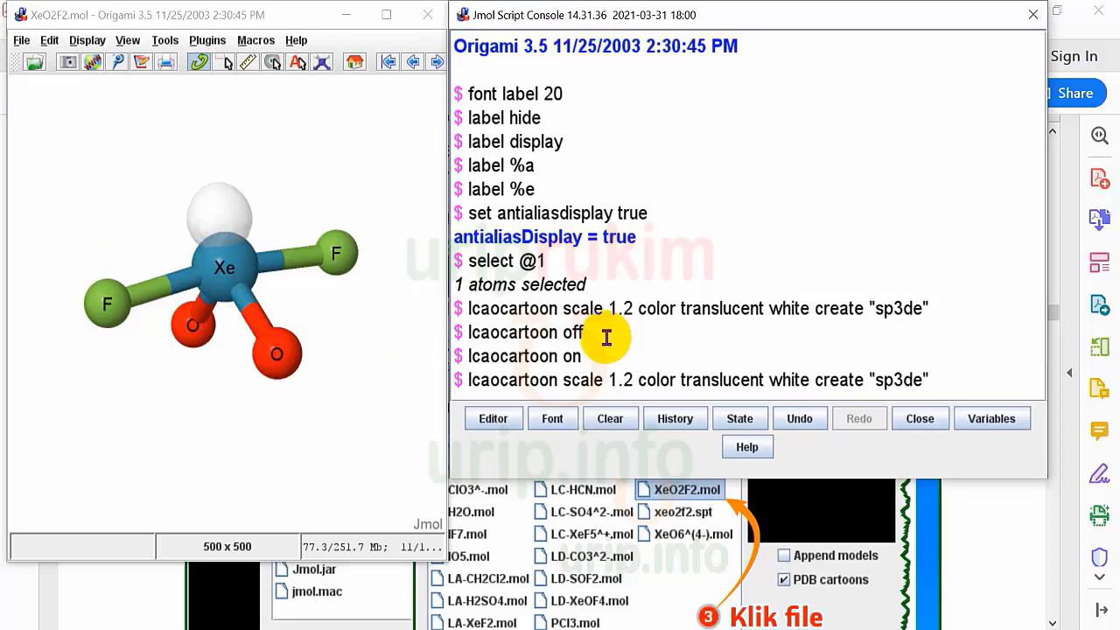
pyautogui.press('Down')
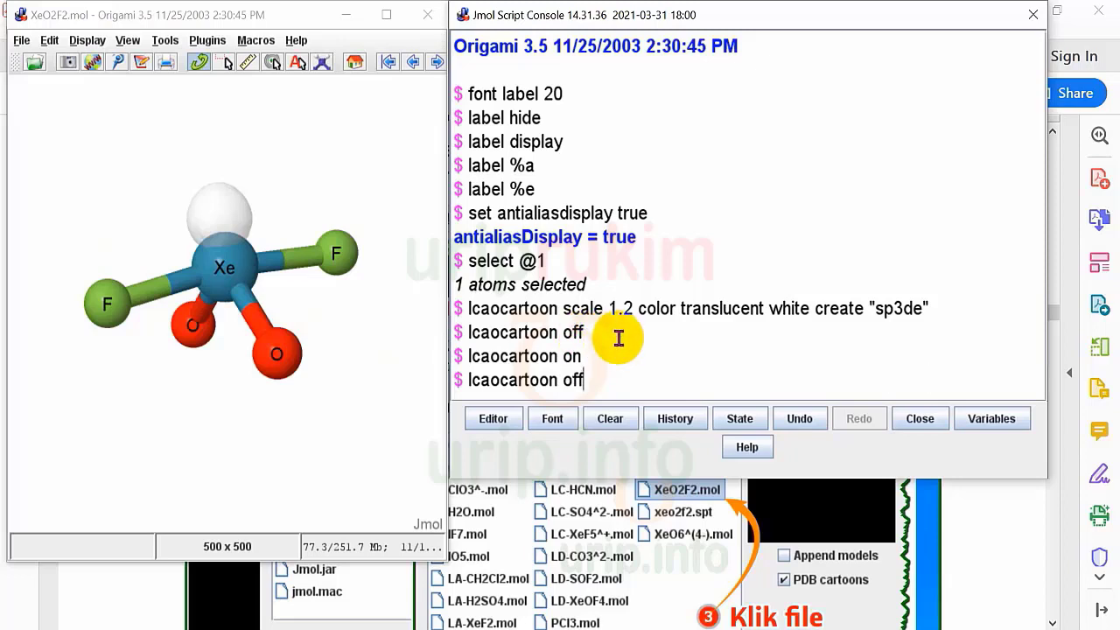
pyautogui.press('Up')
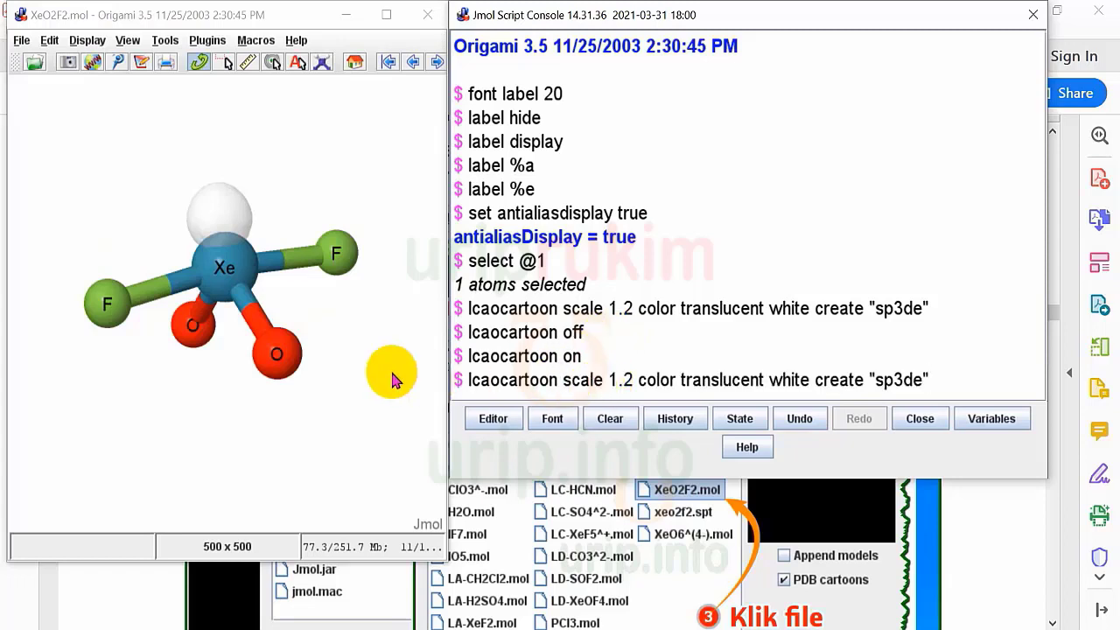
pyautogui.click(881, 385)
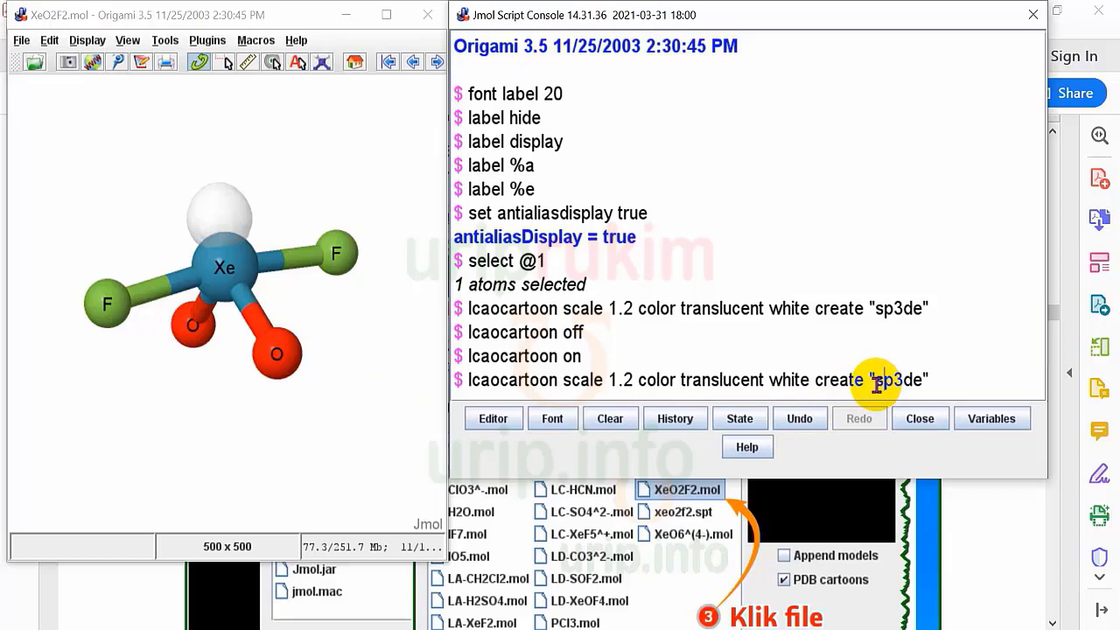
pyautogui.moveTo(302, 316); pyautogui.dragTo(203, 302)
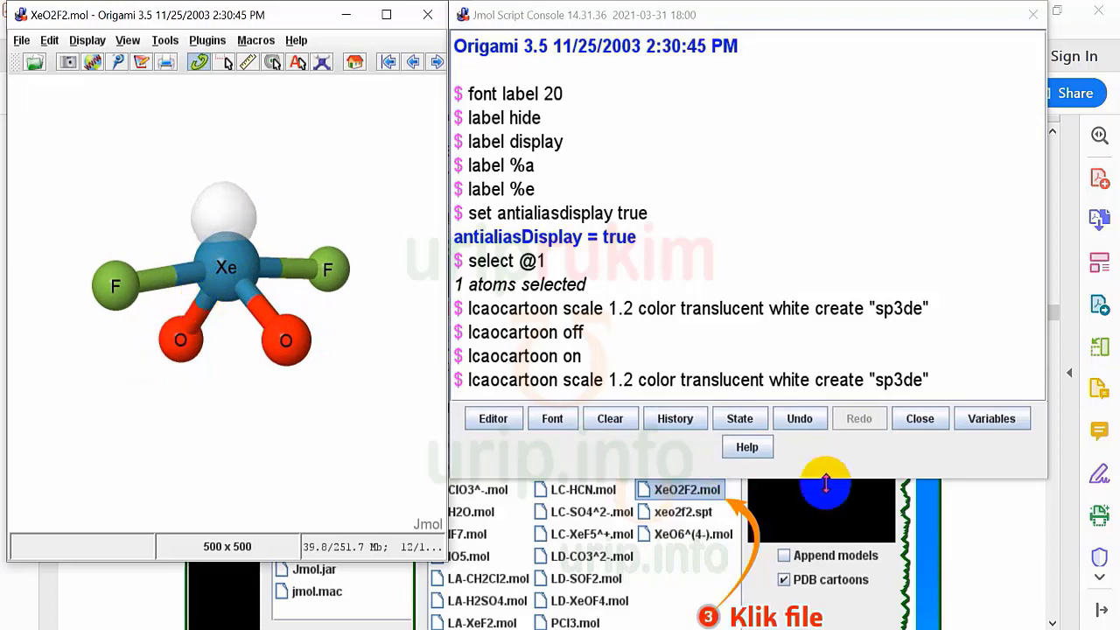
pyautogui.click(877, 380)
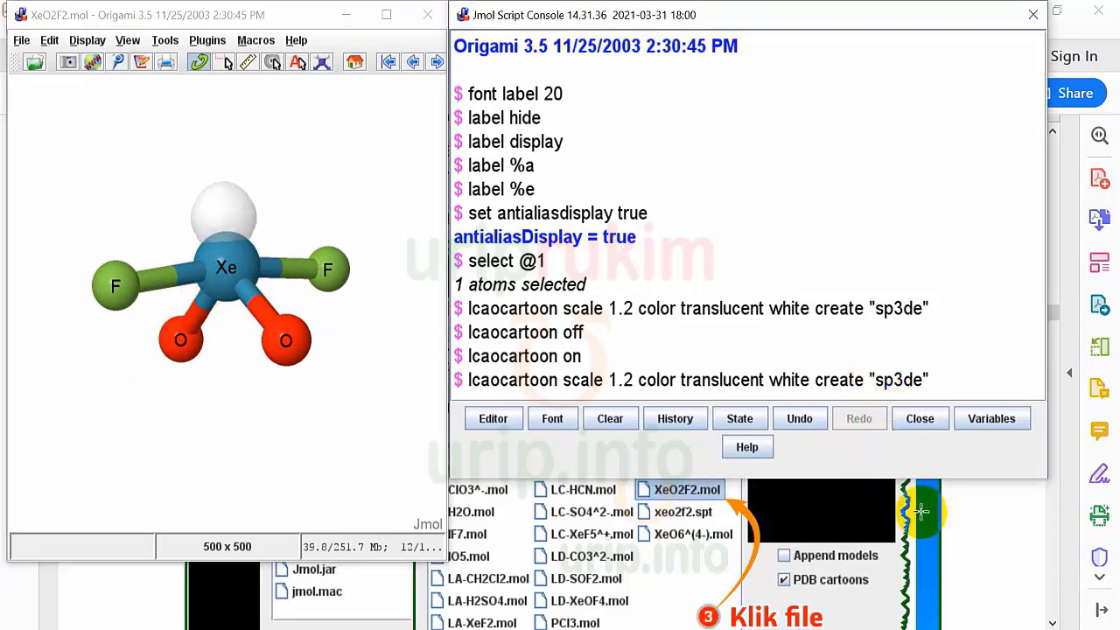
pyautogui.write('-')
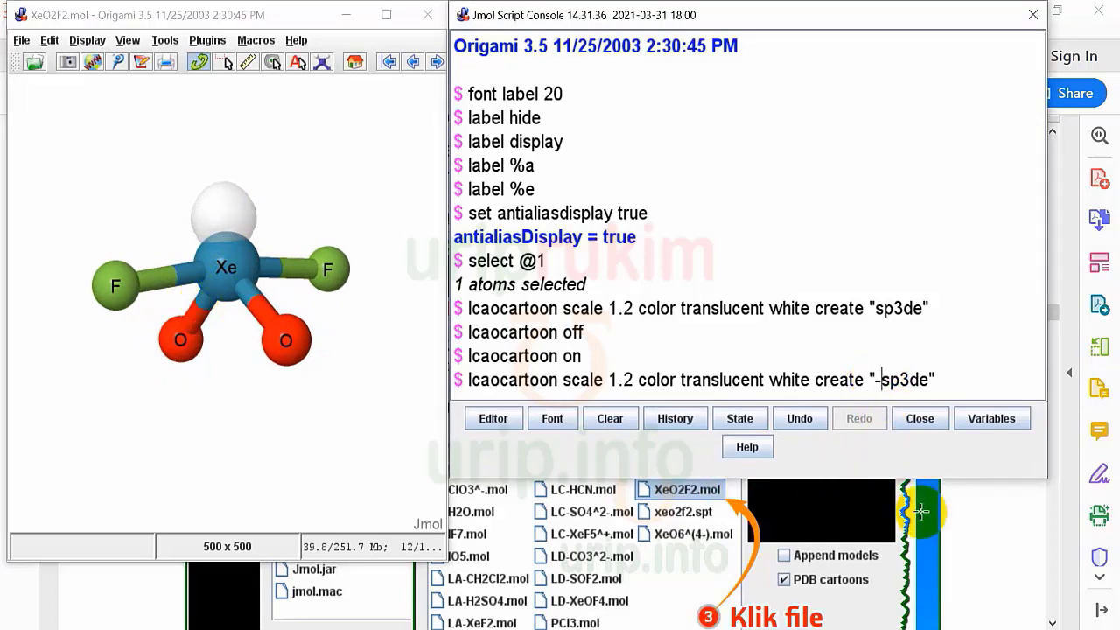
pyautogui.click(976, 375)
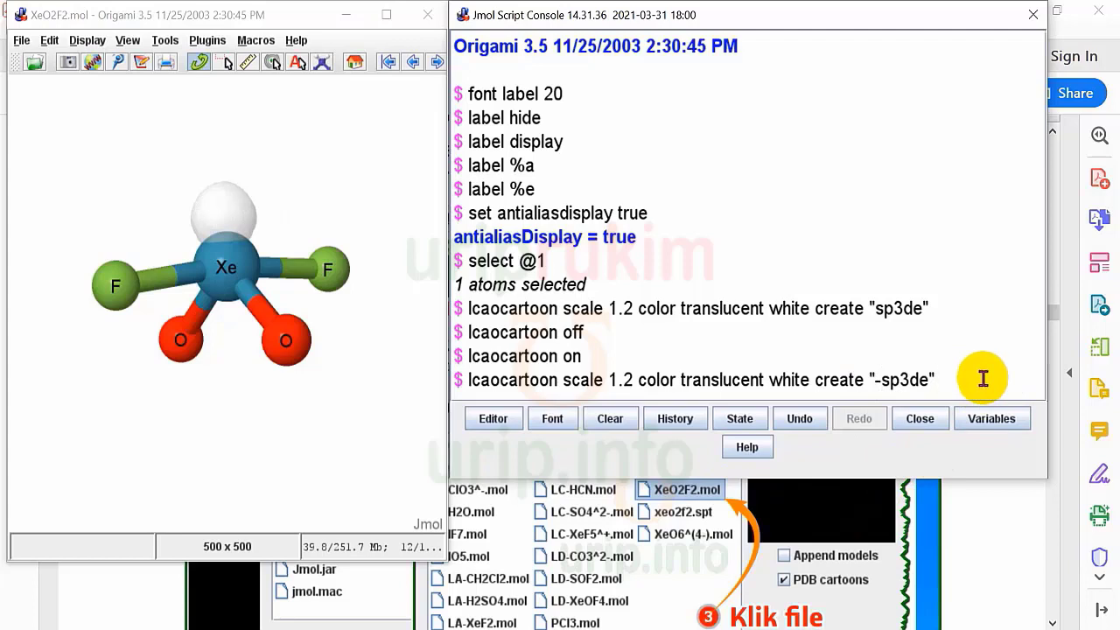
# Set the recalled command's scale to 0.25 and run lcaocartoon scale 0.25 color translucent white create "-sp3de" on the xenon atom
pyautogui.click(612, 380)
pyautogui.moveTo(612, 380); pyautogui.dragTo(633, 380)
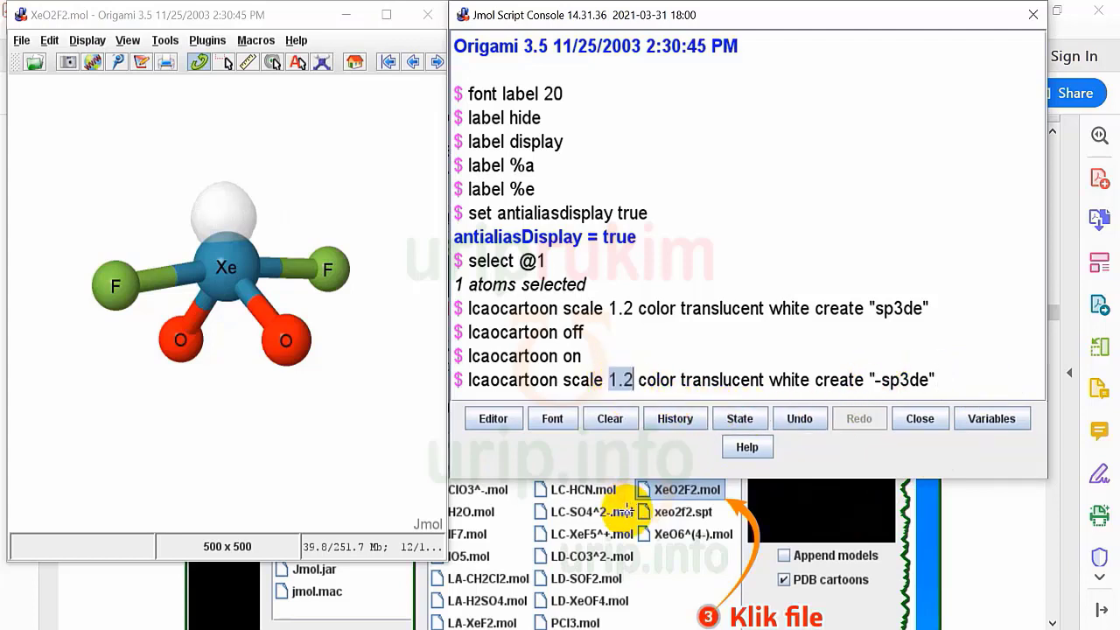
pyautogui.write('0.25')
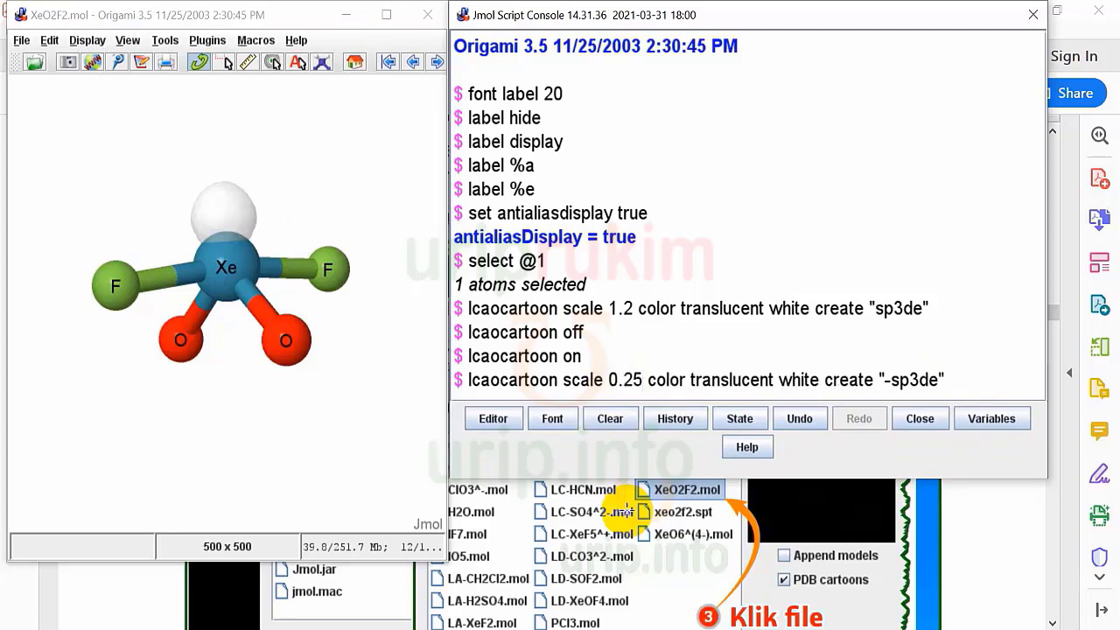
pyautogui.click(947, 378)
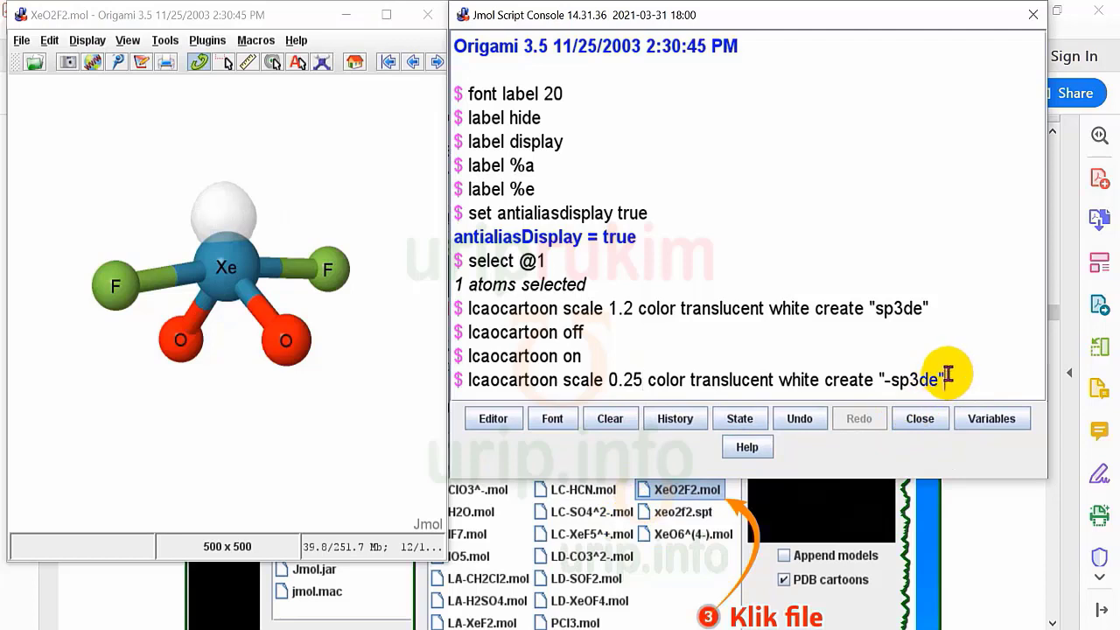
pyautogui.press('Return')
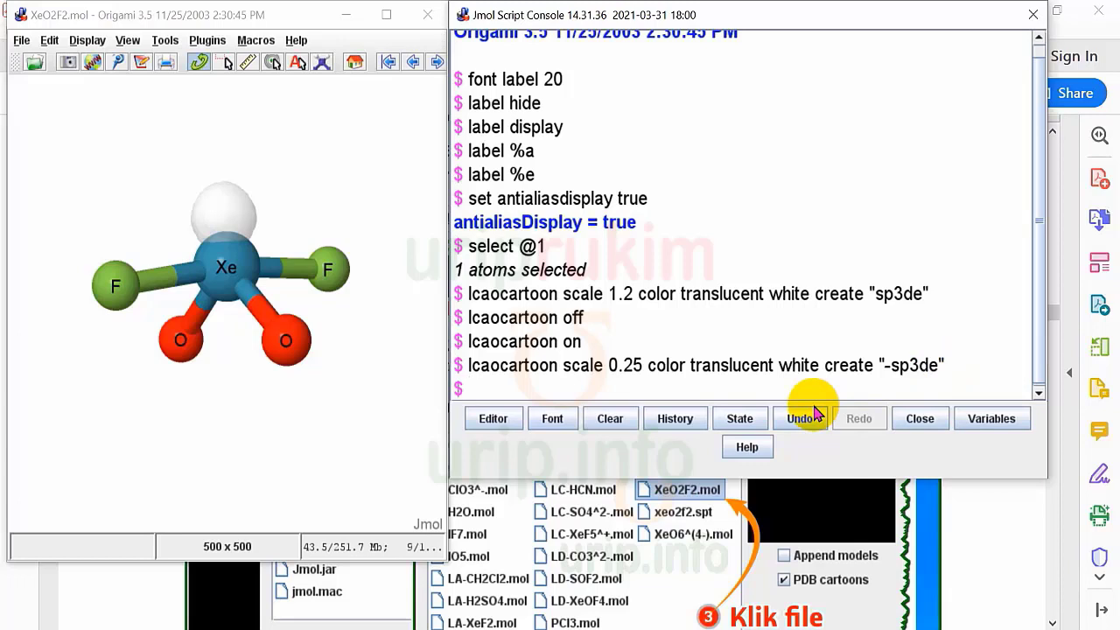
# Add red lone-pair dots to the xenon's lobe by running lcaocartoon lonepair scale 1.2 color red create "sp3de"
pyautogui.press('Up')
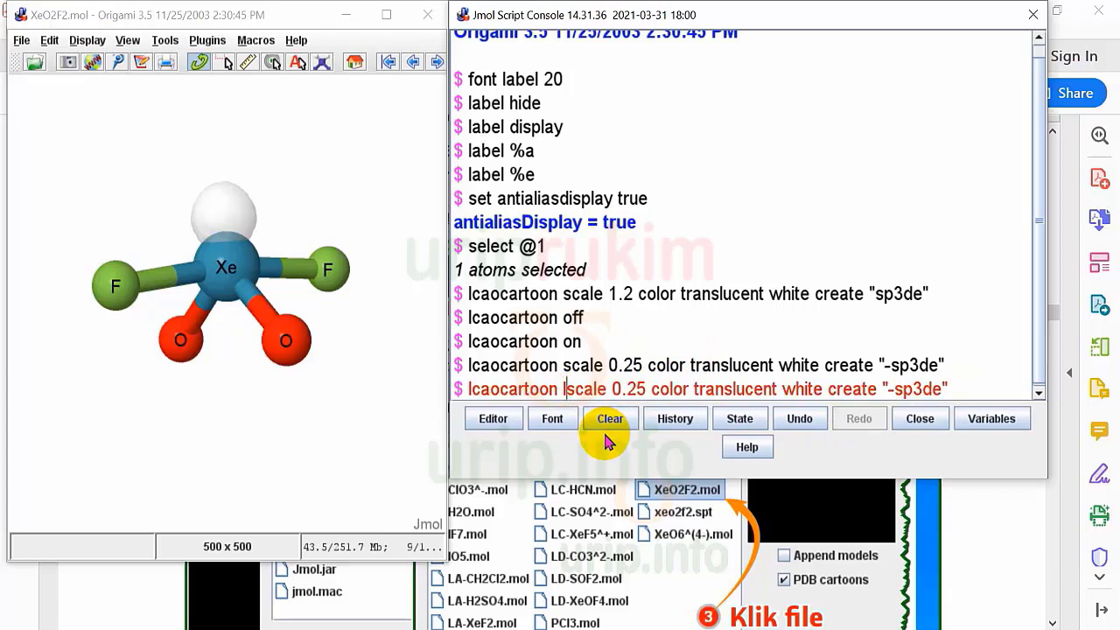
pyautogui.write('lonepair')
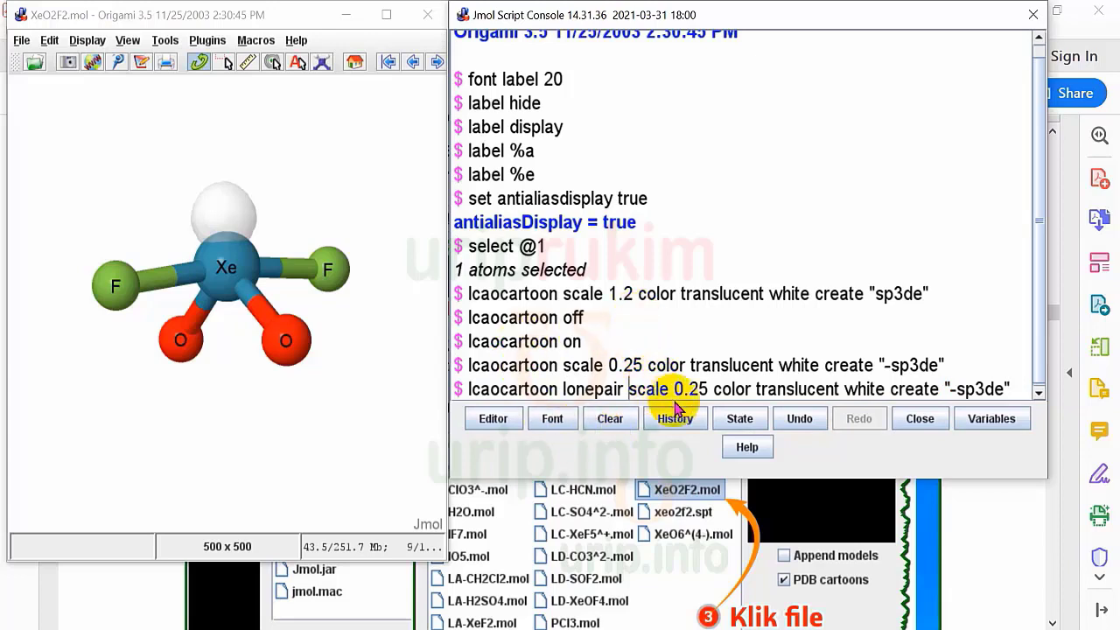
pyautogui.moveTo(676, 389); pyautogui.dragTo(704, 391)
pyautogui.write('1.2')
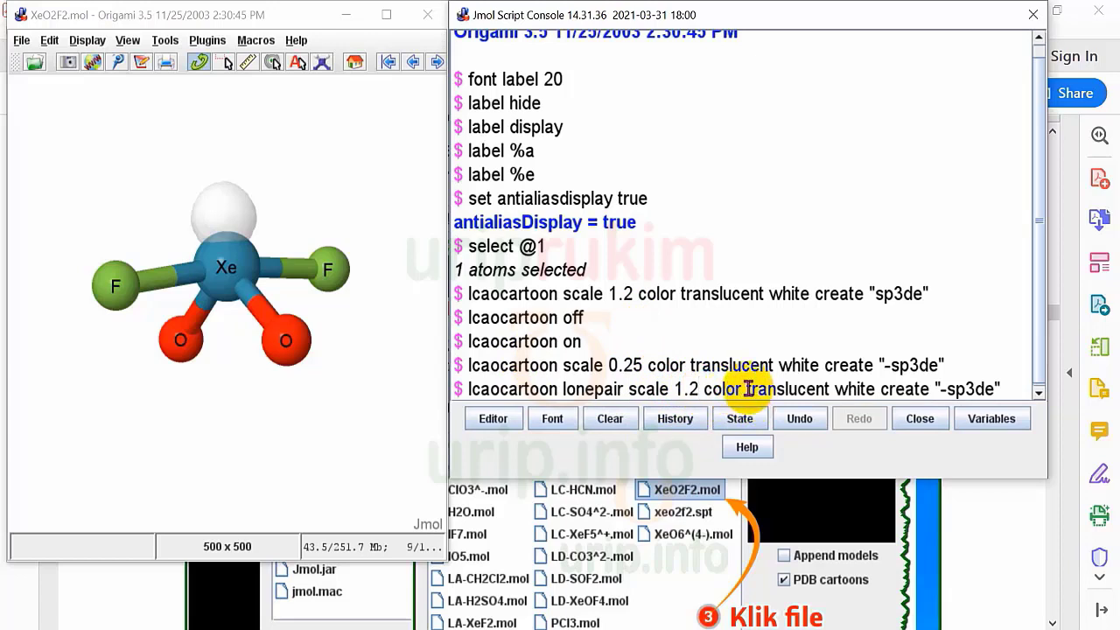
pyautogui.moveTo(746, 388); pyautogui.dragTo(875, 389)
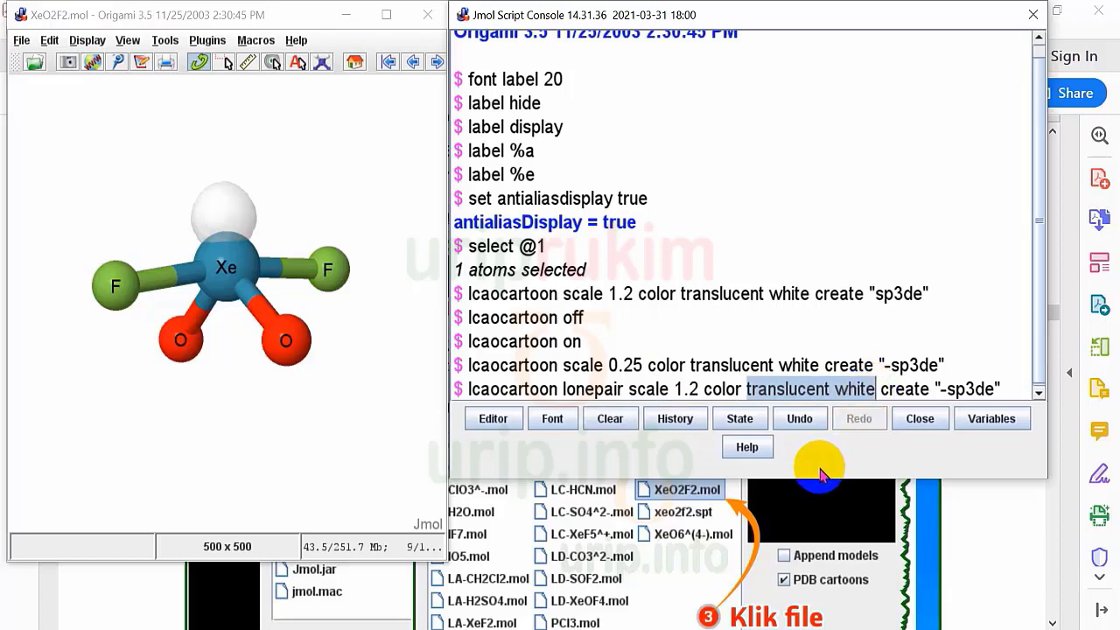
pyautogui.write('red')
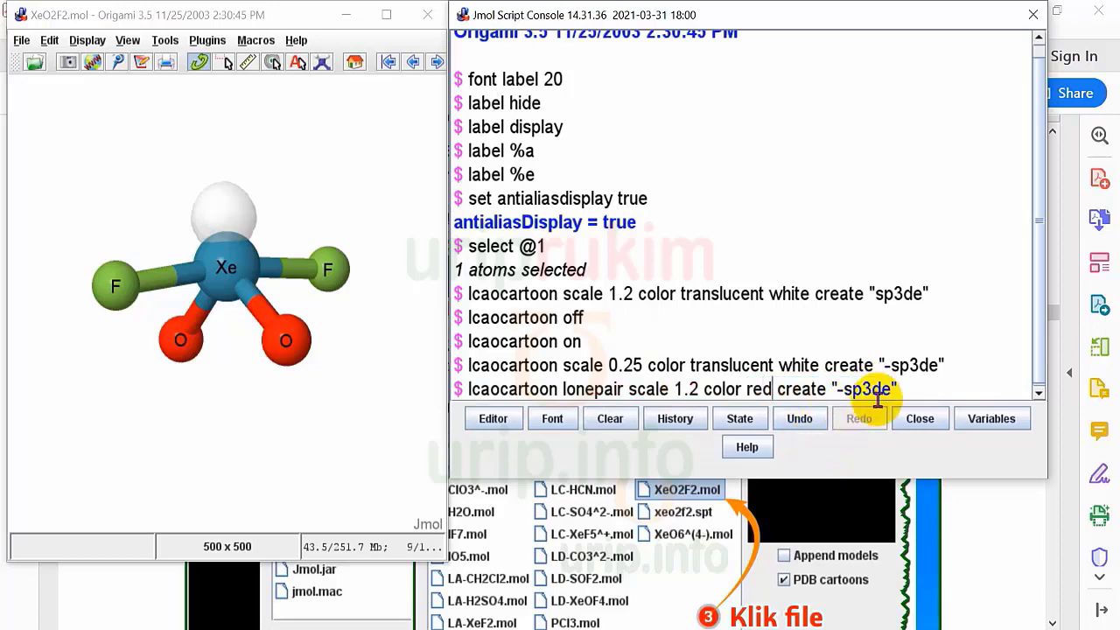
pyautogui.press('BackSpace')
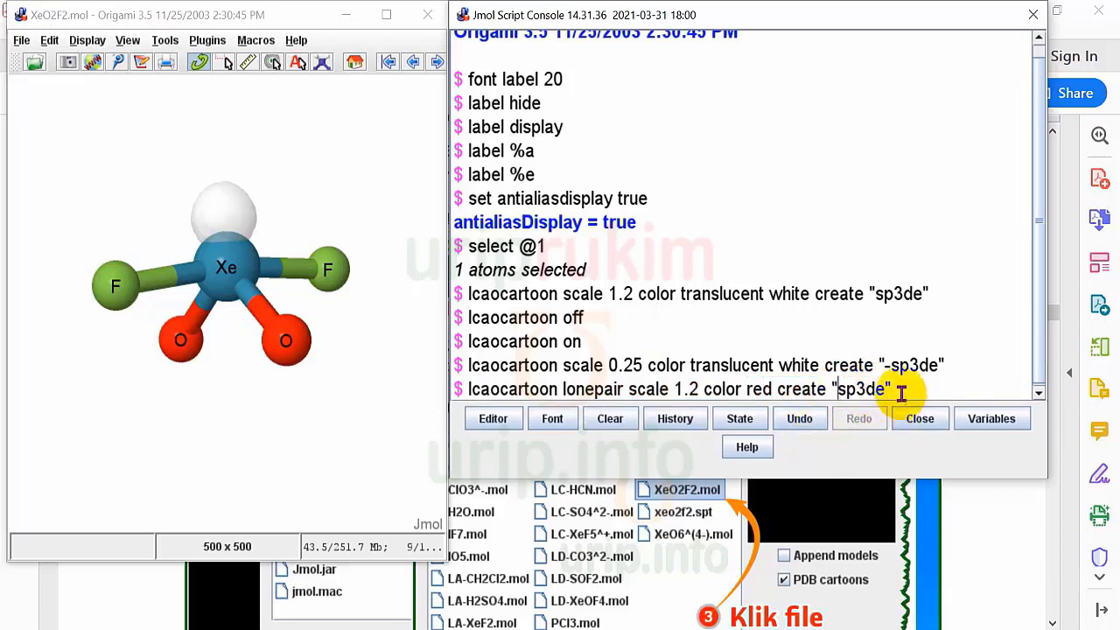
pyautogui.press('Return')
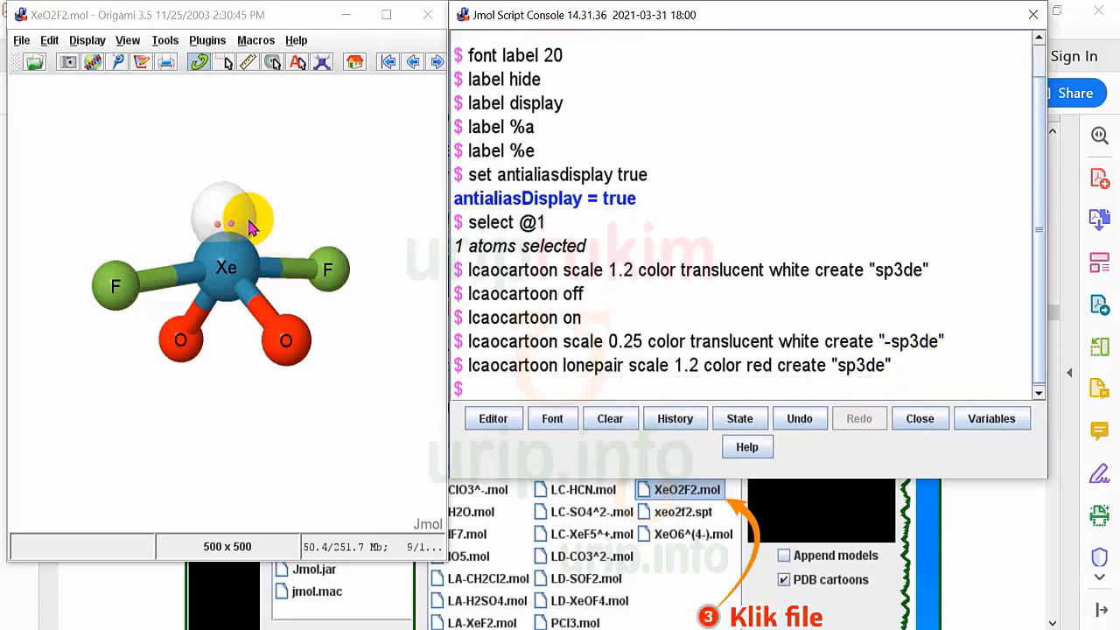
pyautogui.moveTo(243, 205); pyautogui.dragTo(274, 273)
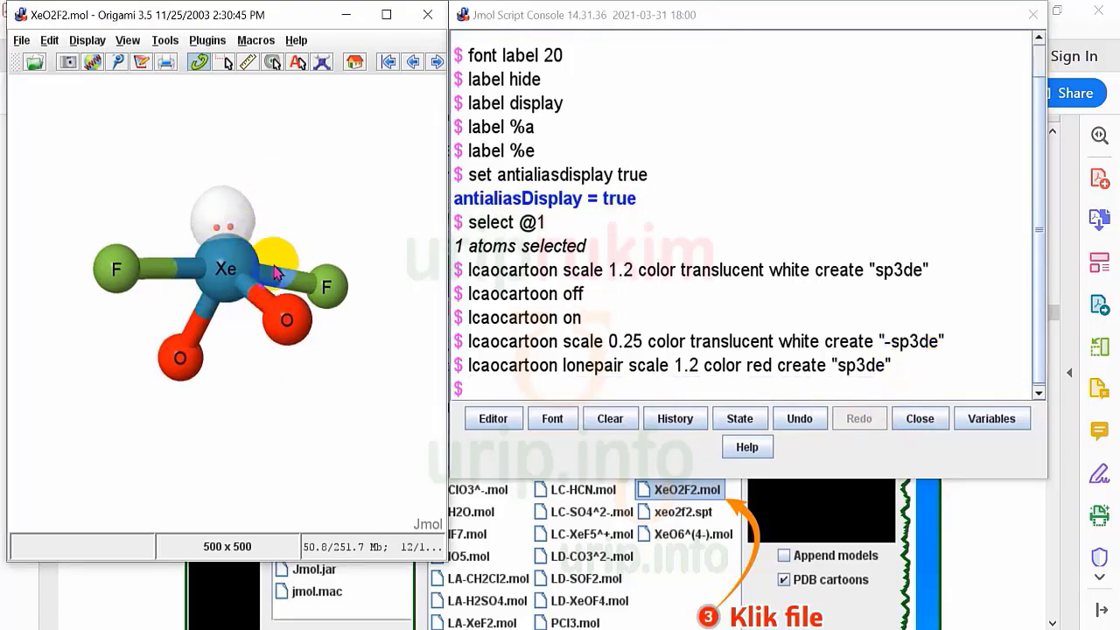
# Rerun the red lonepair command for the xenon atom with its scale changed to 1.5
pyautogui.click(490, 383)
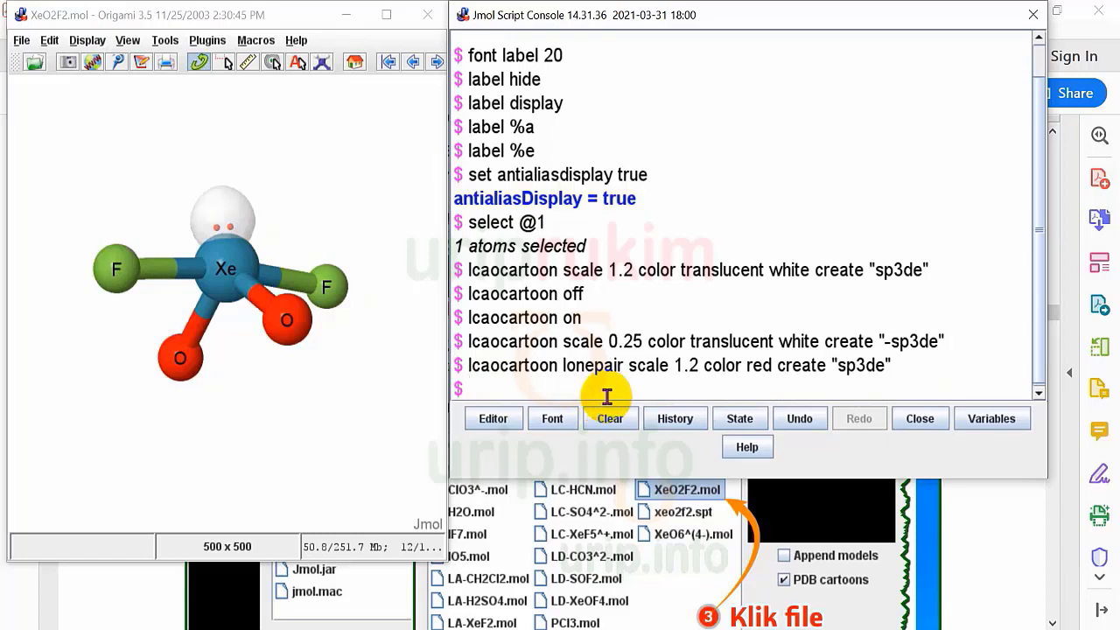
pyautogui.press('Up')
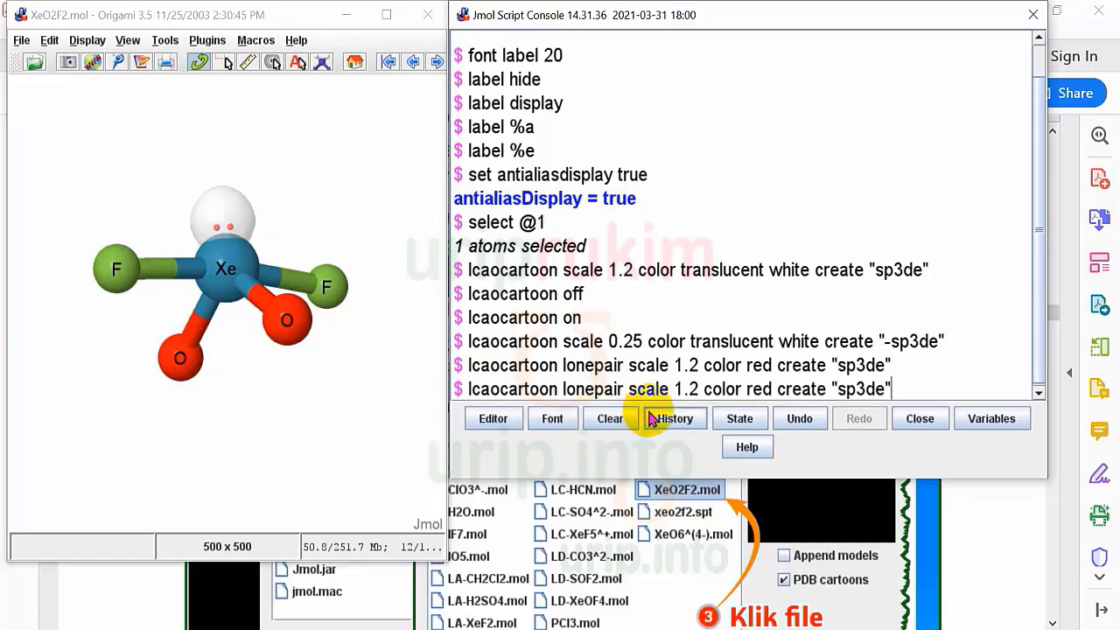
pyautogui.doubleClick(692, 389)
pyautogui.write('5')
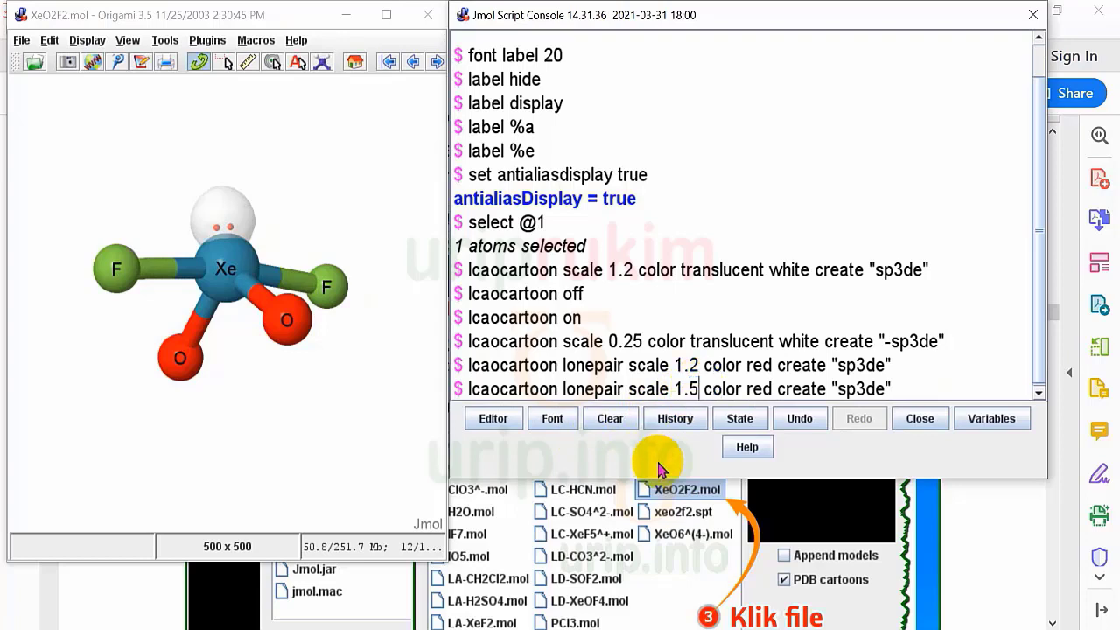
pyautogui.click(910, 389)
pyautogui.press('Return')
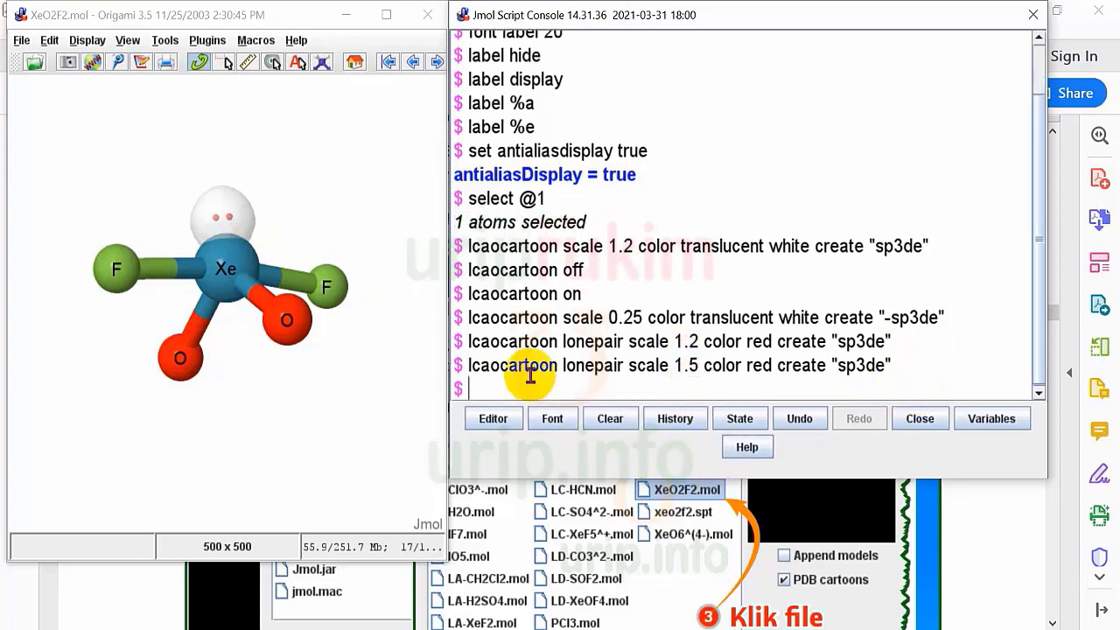
pyautogui.moveTo(307, 238); pyautogui.dragTo(270, 289)
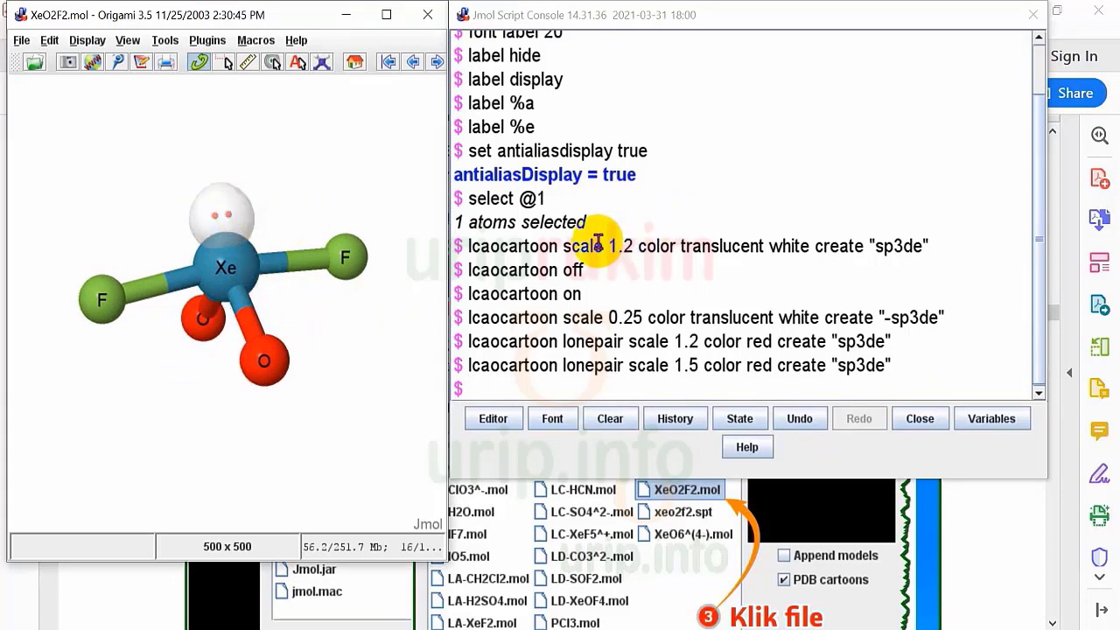
# Enlarge the xenon's white orbital lobe by rerunning its creation command as lcaocartoon scale 1.5 color translucent white create "sp3de"
pyautogui.moveTo(593, 245); pyautogui.dragTo(648, 246)
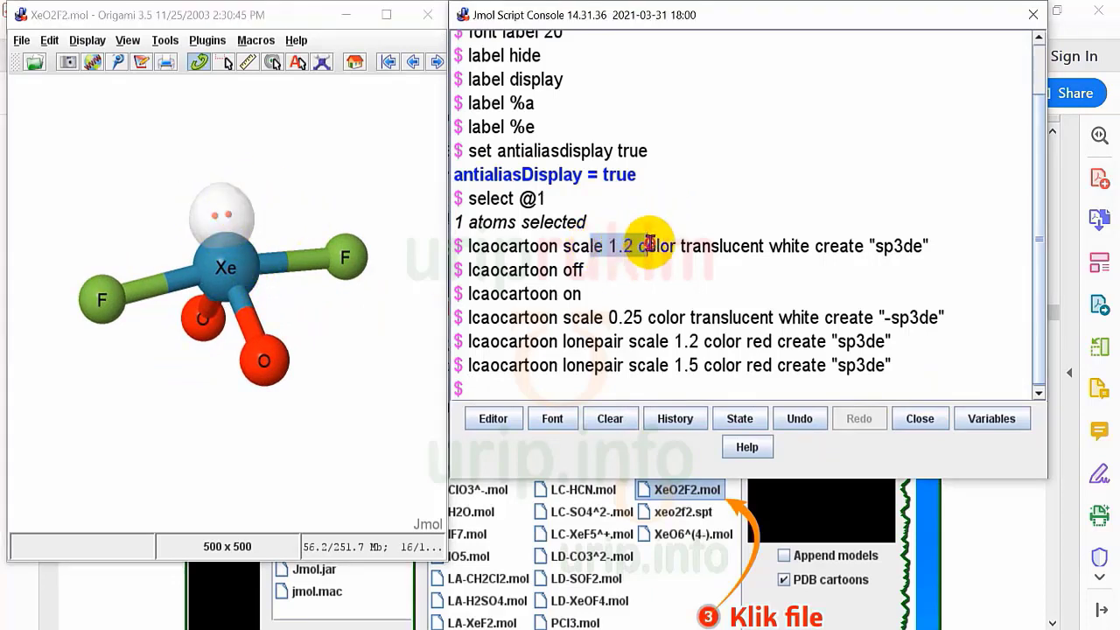
pyautogui.click(499, 390)
pyautogui.press('Up')
pyautogui.press('Up')
pyautogui.press('Up')
pyautogui.press('Up')
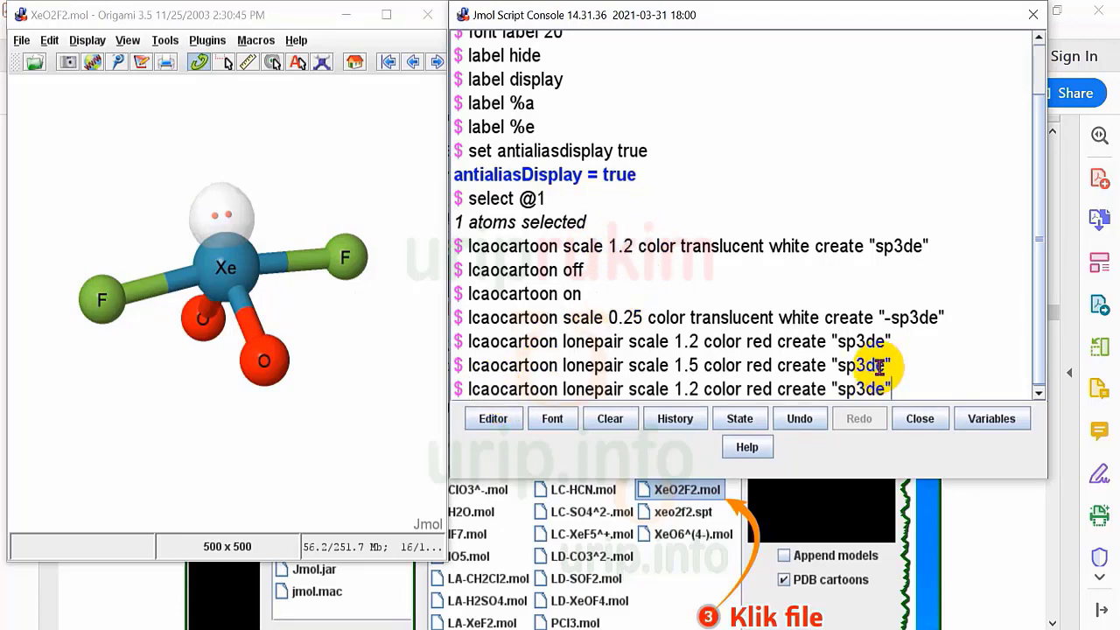
pyautogui.press('Up')
pyautogui.press('Up')
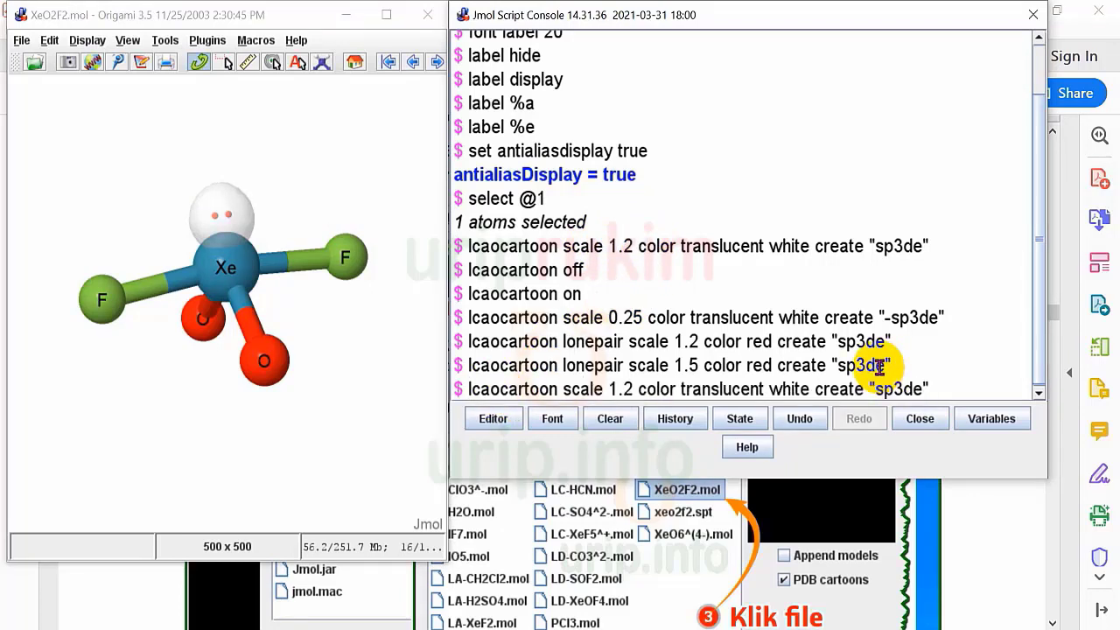
pyautogui.doubleClick(628, 387)
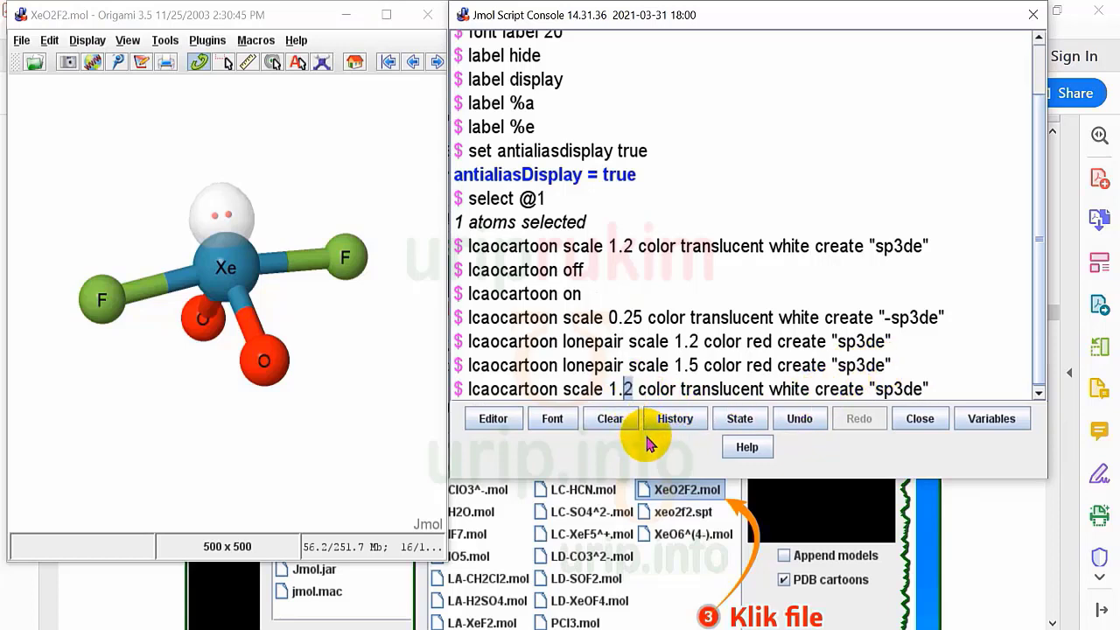
pyautogui.write('5')
pyautogui.click(940, 388)
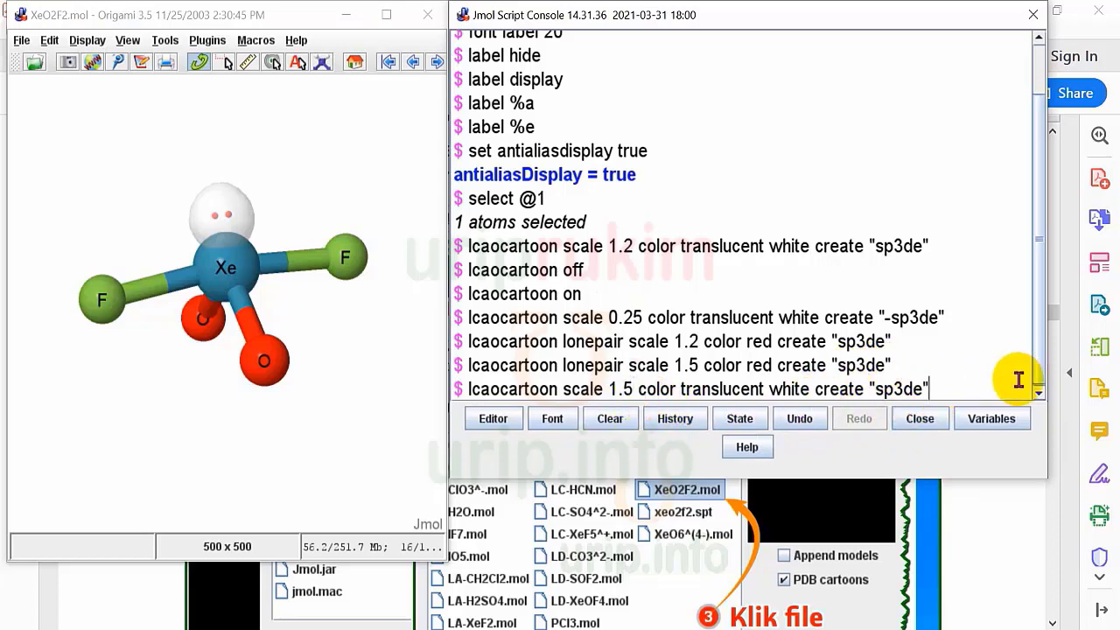
pyautogui.press('Return')
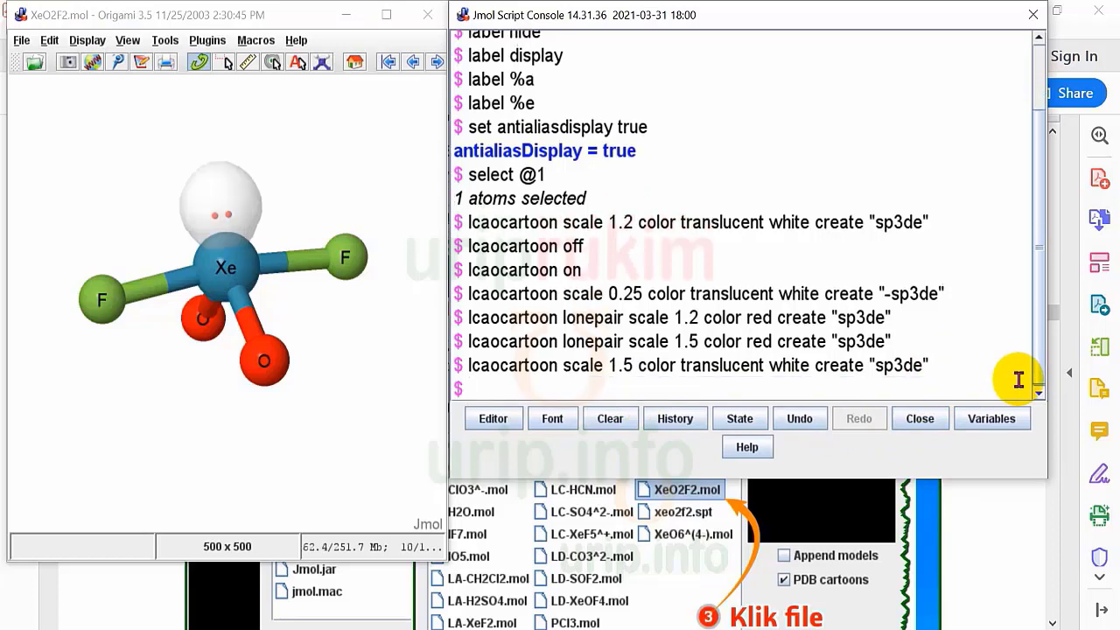
pyautogui.click(294, 238)
pyautogui.moveTo(295, 238); pyautogui.dragTo(277, 279)
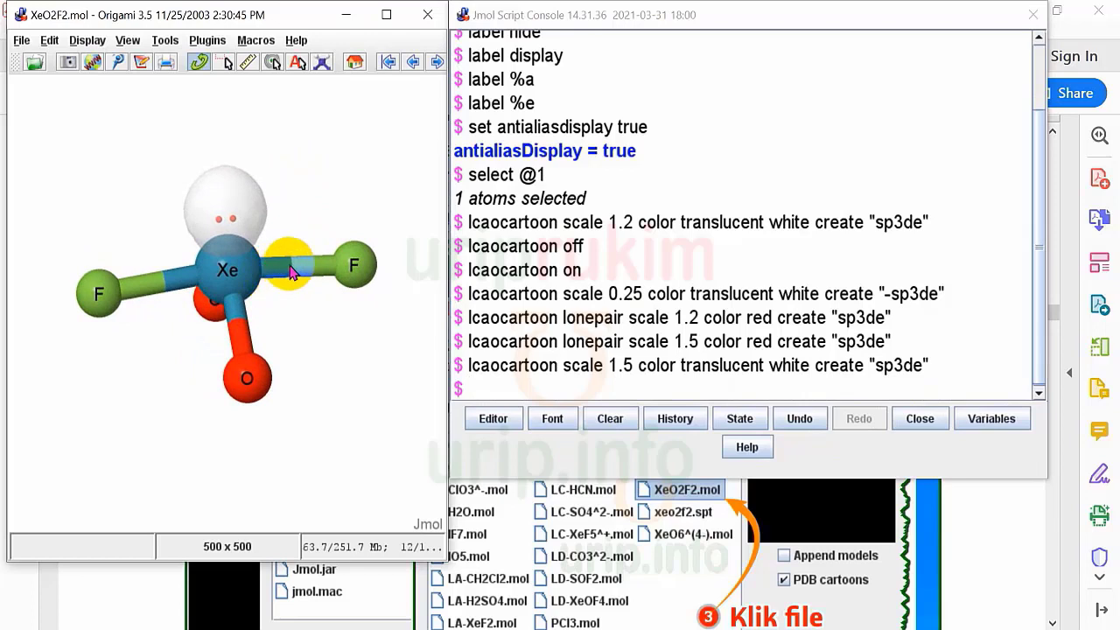
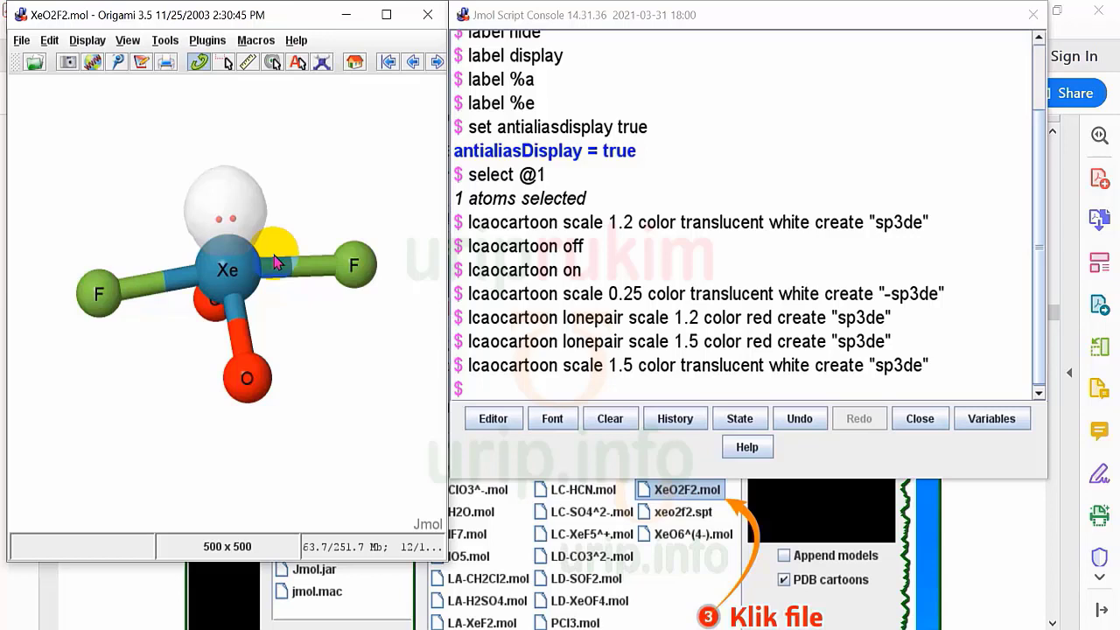
pyautogui.moveTo(275, 240); pyautogui.dragTo(332, 183)
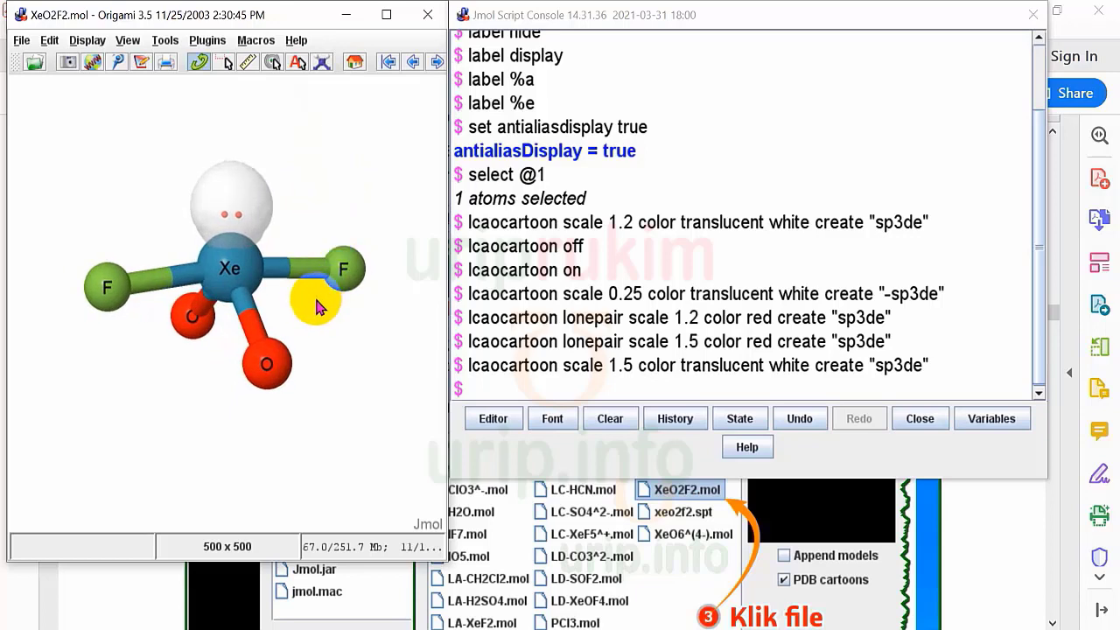
# Select the xenon atom again with "select @1" and draw its coordination polyhedron with the "polyhedra" command
pyautogui.click(487, 391)
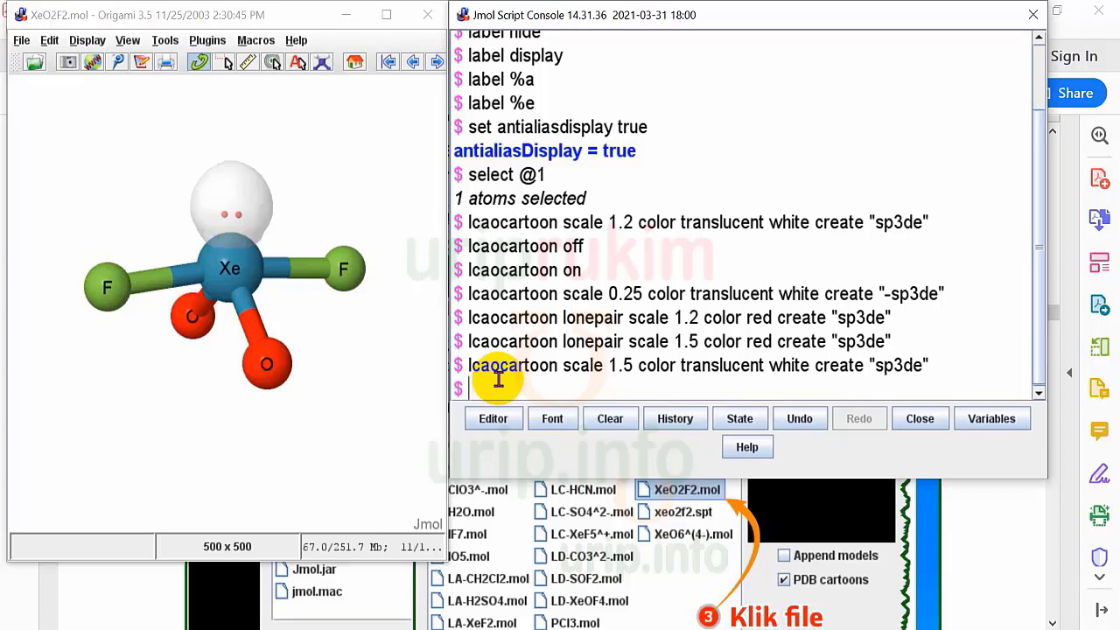
pyautogui.write('see')
pyautogui.write('ect @1')
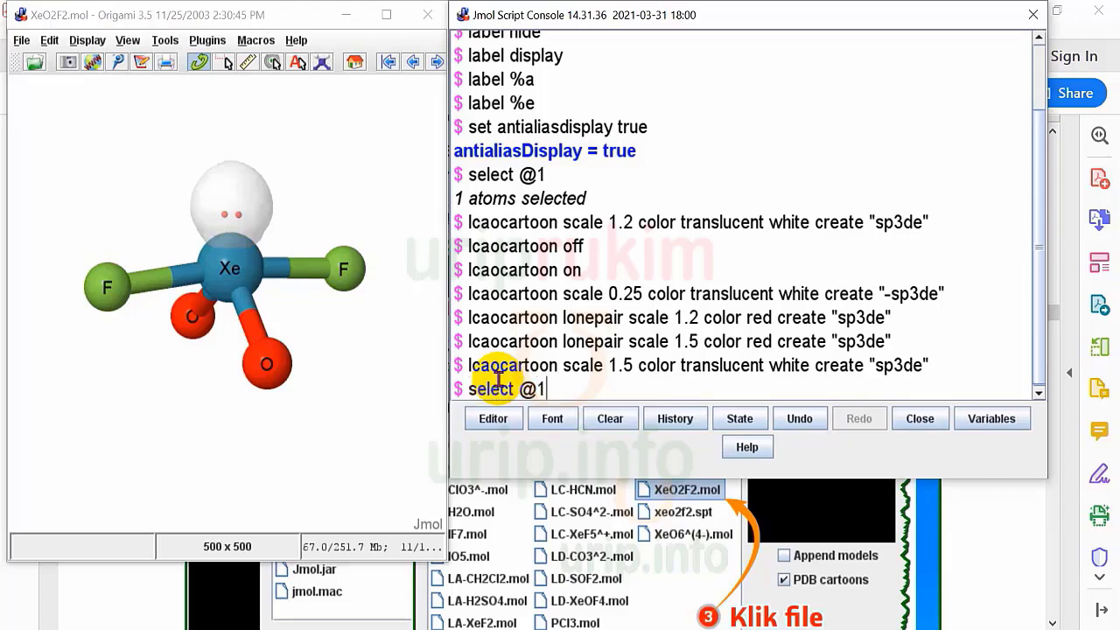
pyautogui.press('Return')
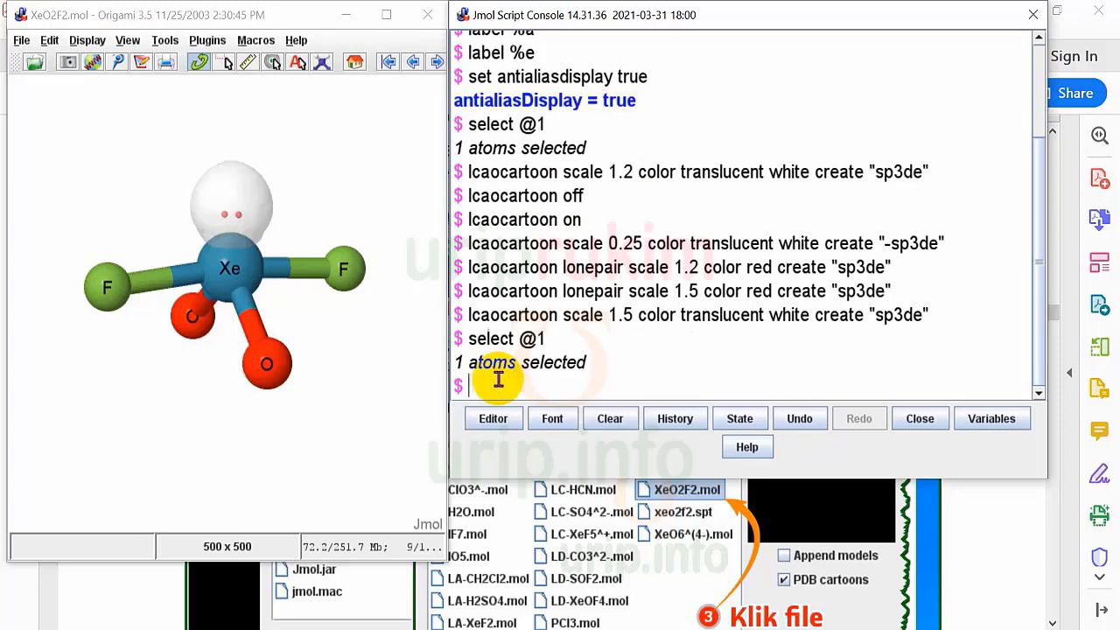
pyautogui.write('polyhedra')
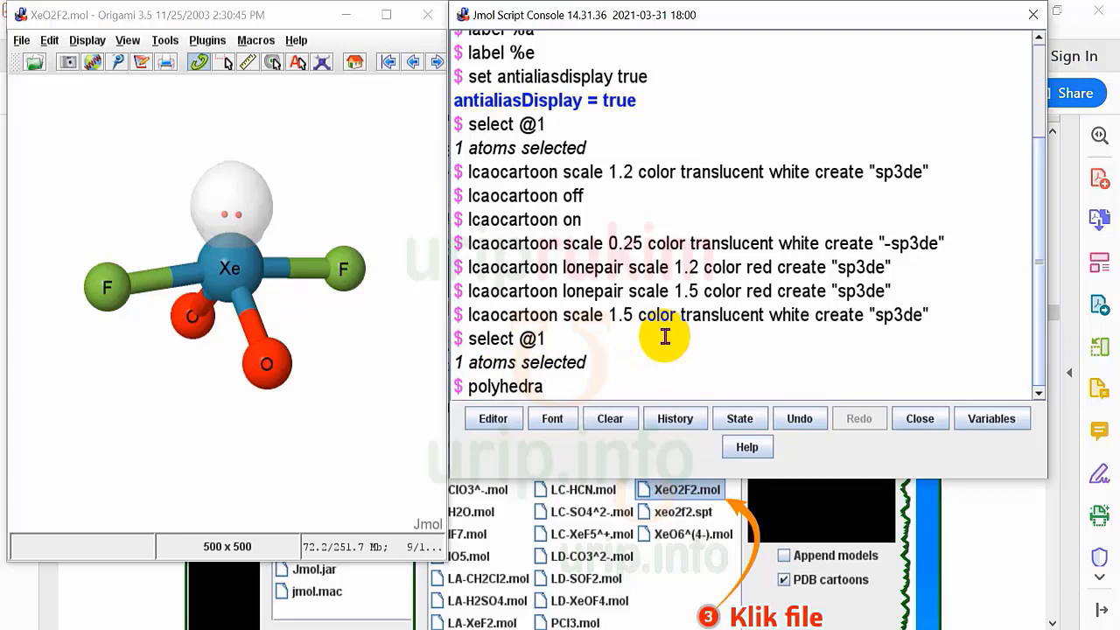
pyautogui.press('Return')
pyautogui.moveTo(250, 343); pyautogui.dragTo(313, 387)
# Make the xenon's polyhedron translucent yellow by running "color polyhedra translucent yellow" in the console
pyautogui.click(492, 385)
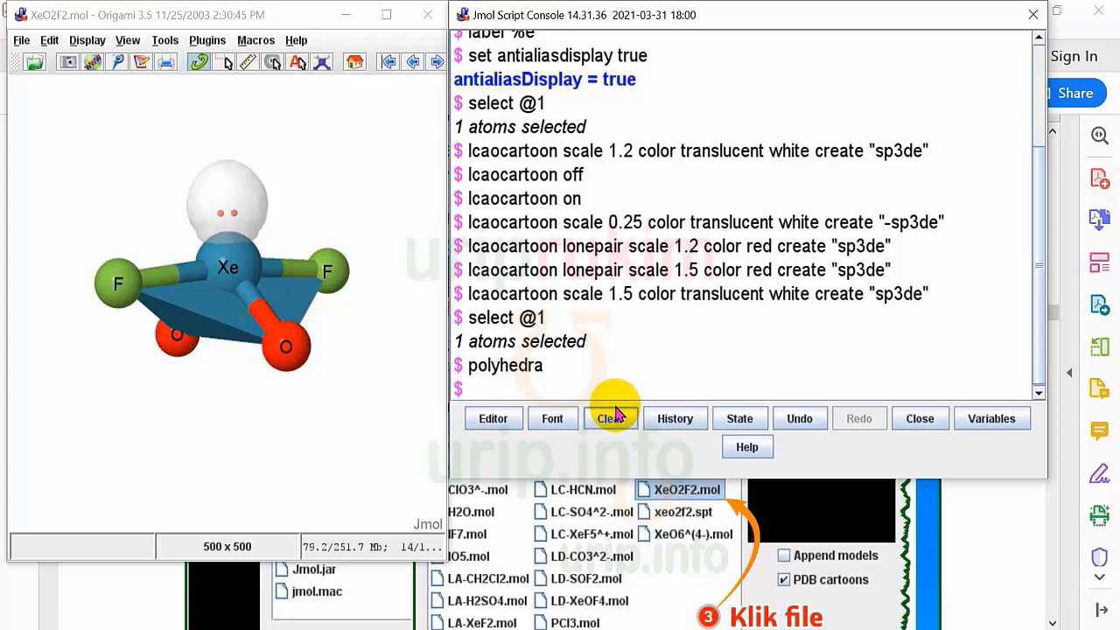
pyautogui.write('color poly')
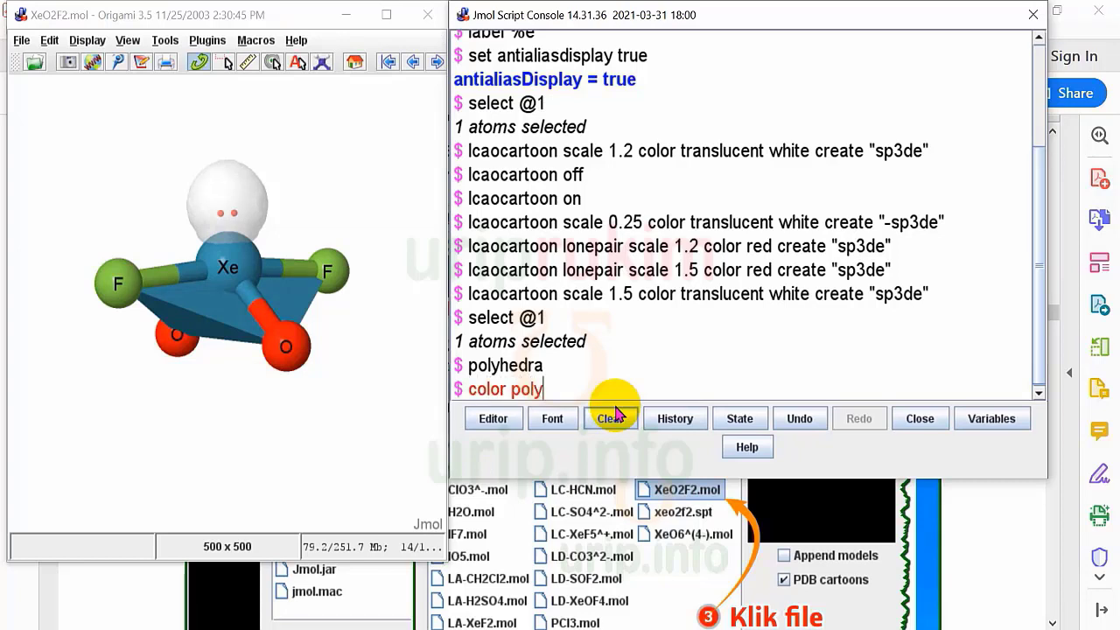
pyautogui.write('hedra tran')
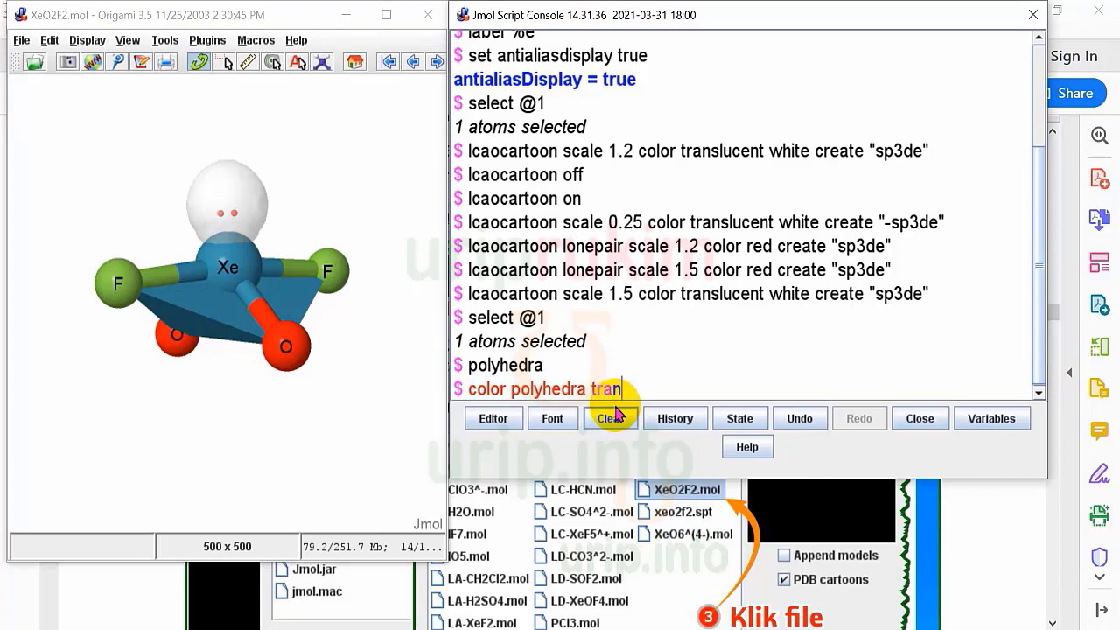
pyautogui.write('slucent')
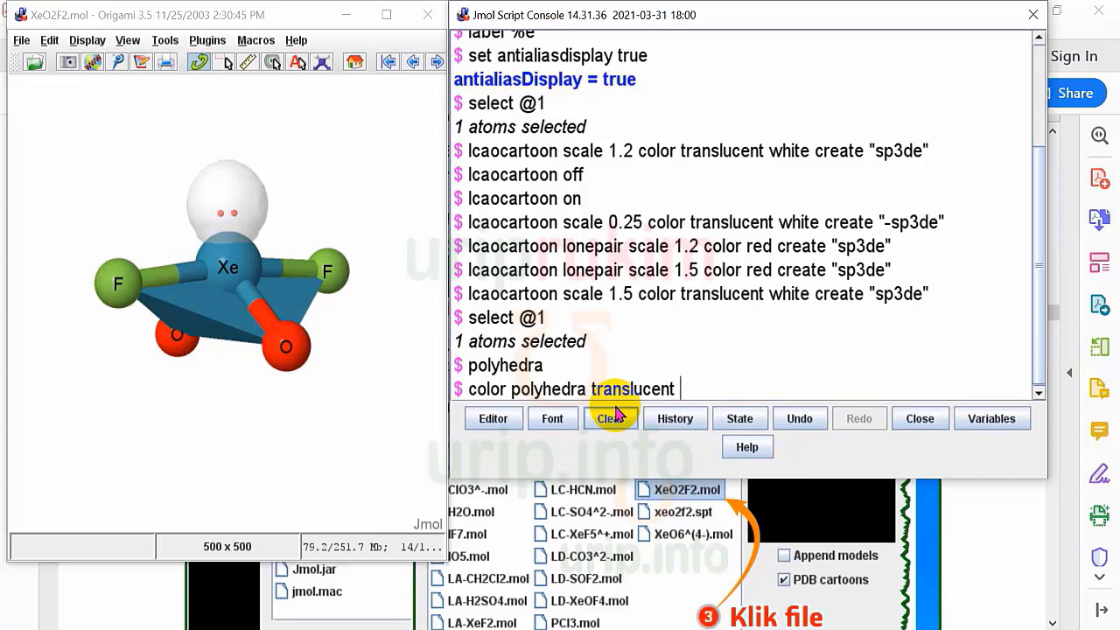
pyautogui.write('yell')
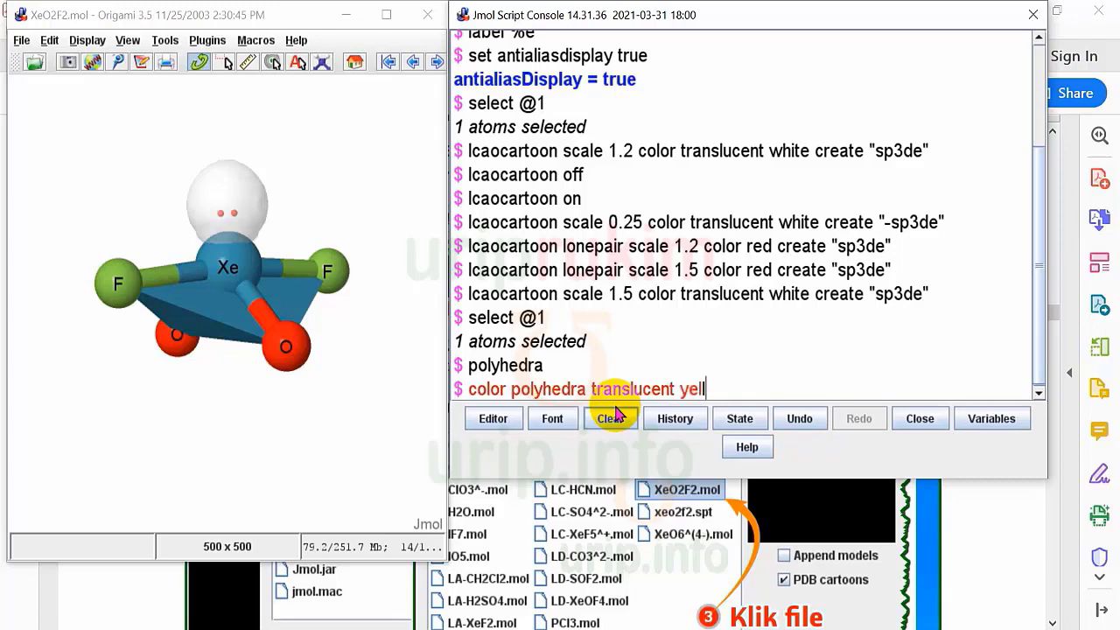
pyautogui.write('ow')
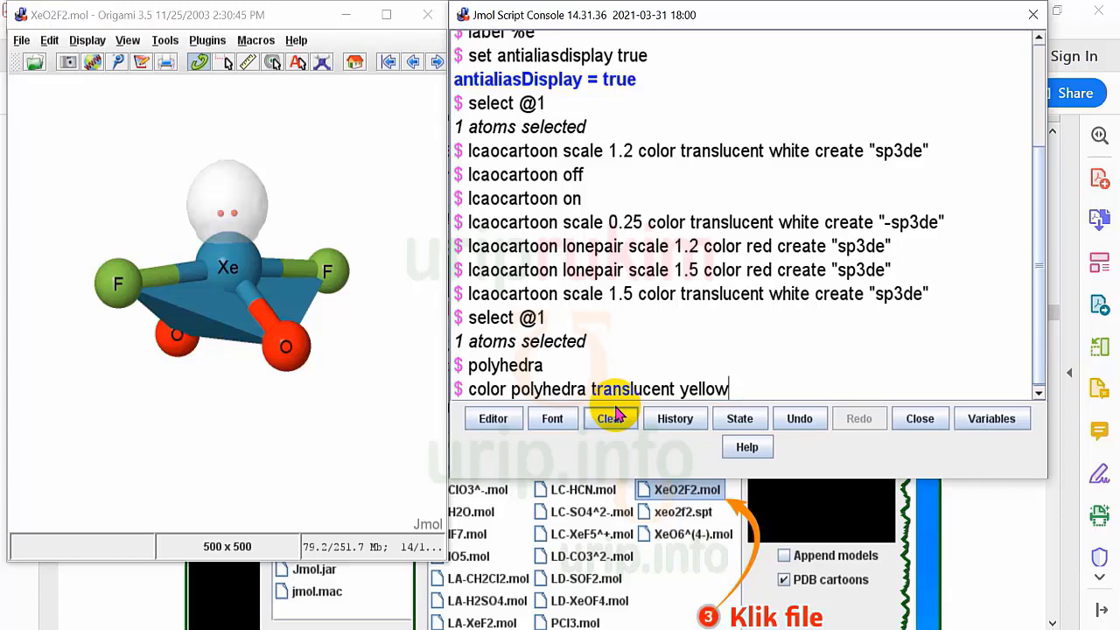
pyautogui.press('Return')
pyautogui.moveTo(210, 312); pyautogui.dragTo(294, 342)
# Add edge lines to the yellow polyhedron with the "polyhedra edges" command and inspect the molecule from several angles
pyautogui.click(481, 393)
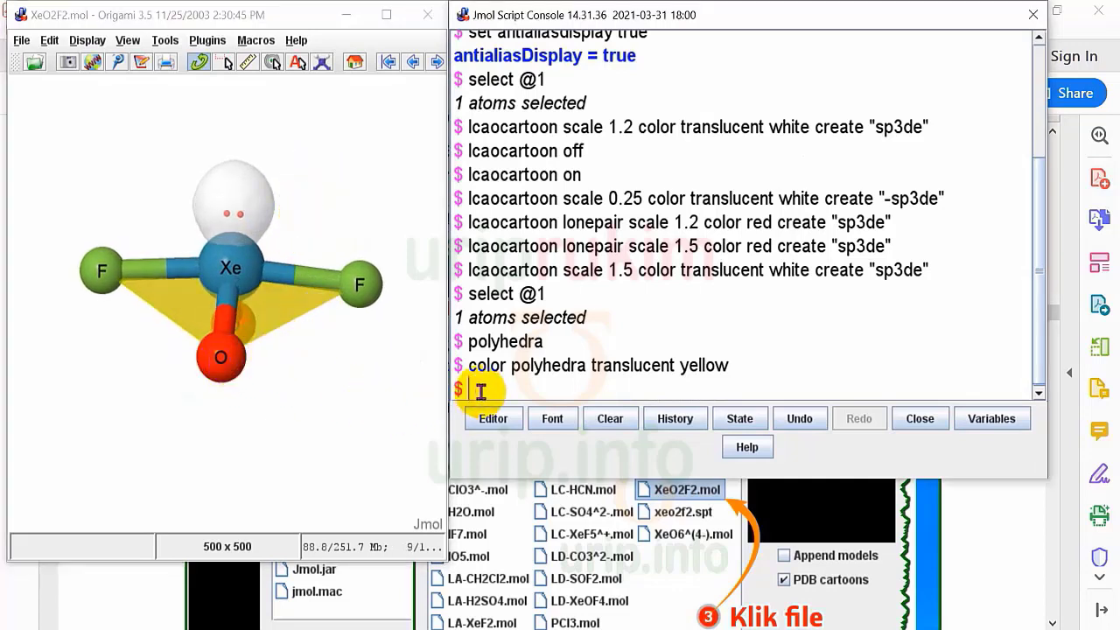
pyautogui.click(552, 420)
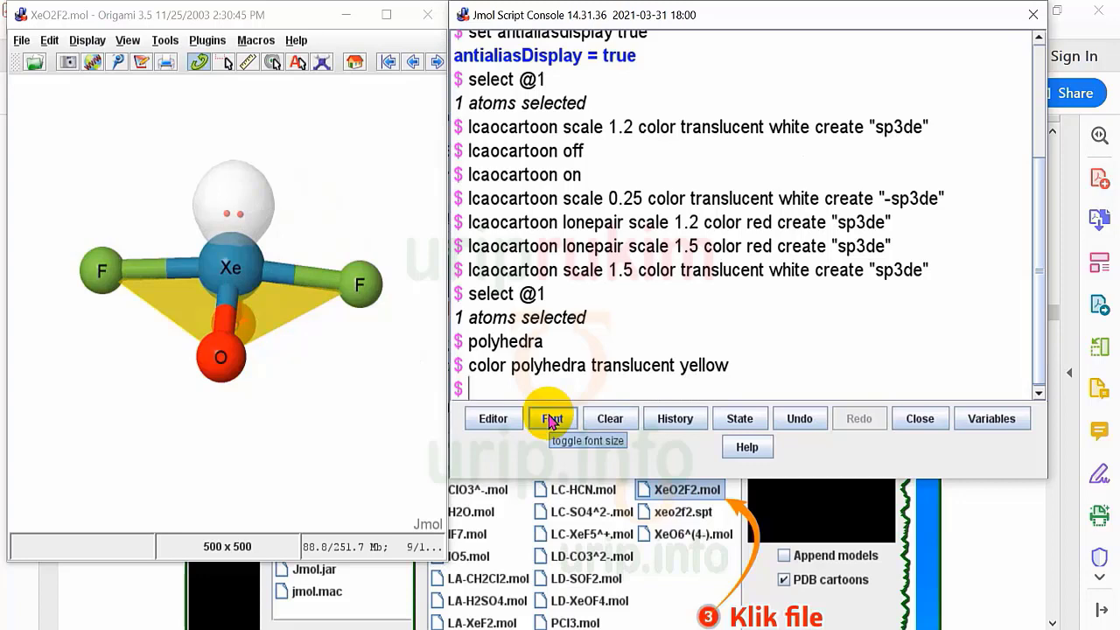
pyautogui.write('polyhedra edges')
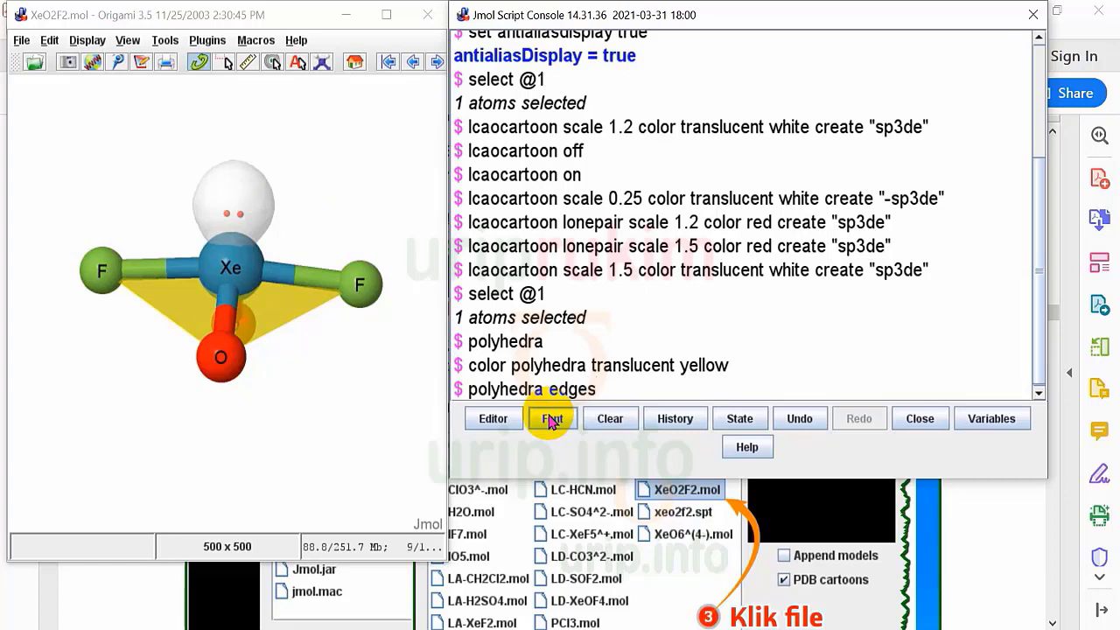
pyautogui.press('Return')
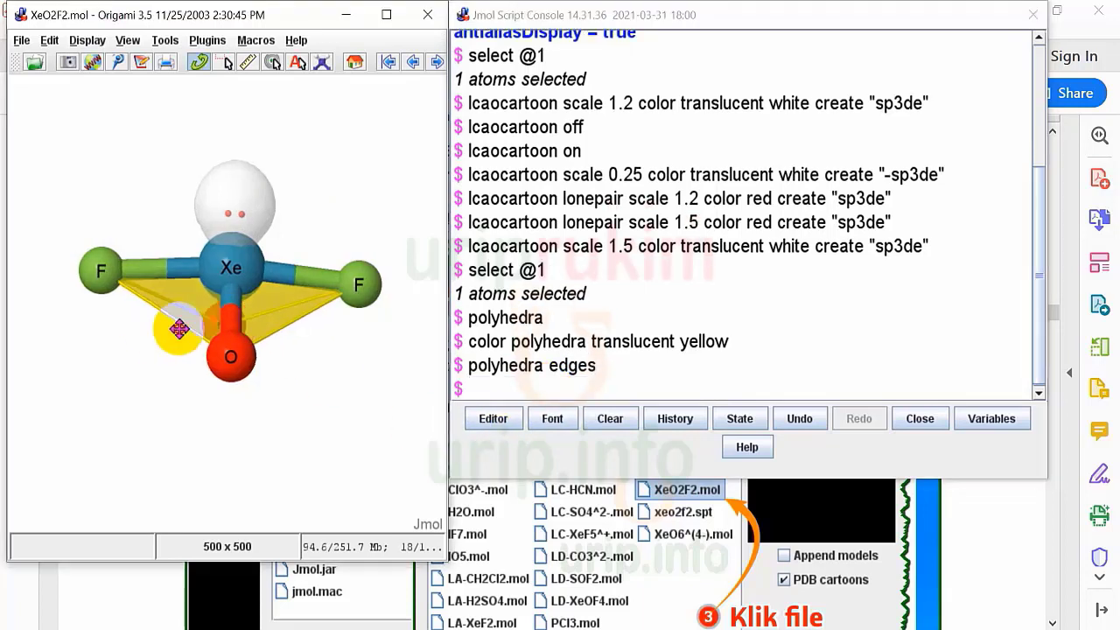
pyautogui.moveTo(175, 320); pyautogui.dragTo(113, 353)
pyautogui.moveTo(345, 233); pyautogui.dragTo(270, 133)
pyautogui.moveTo(280, 324); pyautogui.dragTo(297, 378)
pyautogui.click(487, 390)
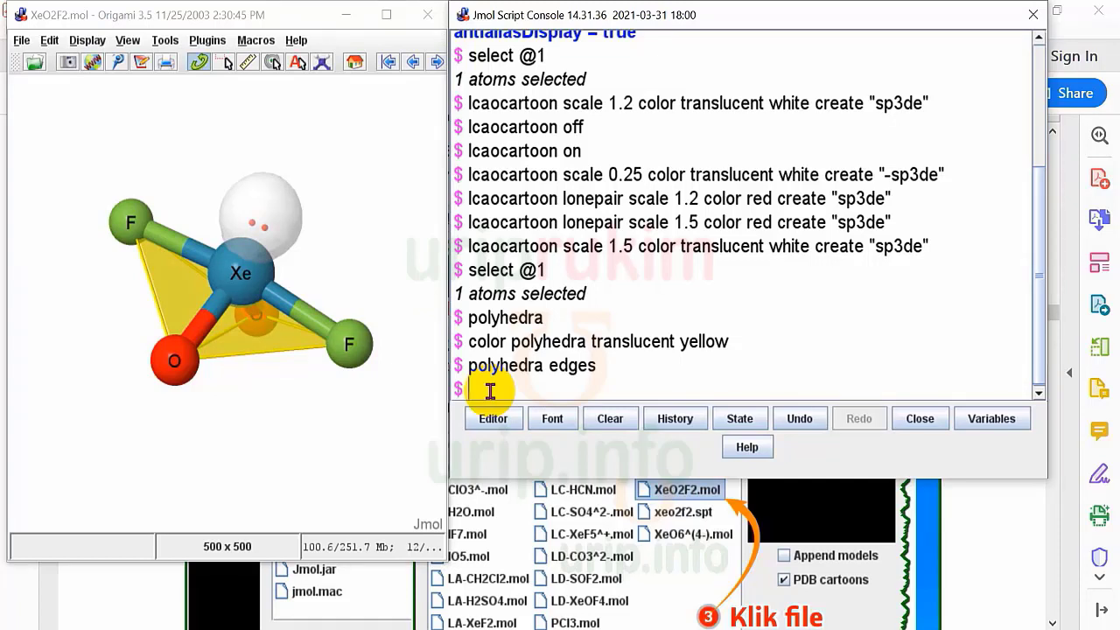
pyautogui.moveTo(330, 260); pyautogui.dragTo(359, 201)
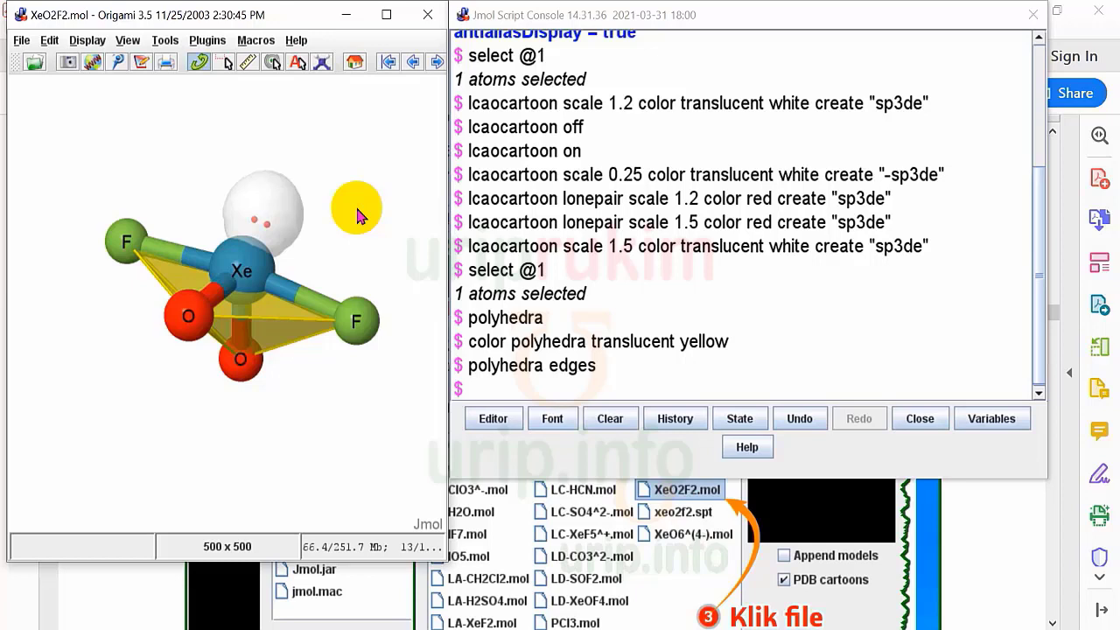
pyautogui.moveTo(359, 215); pyautogui.dragTo(249, 209)
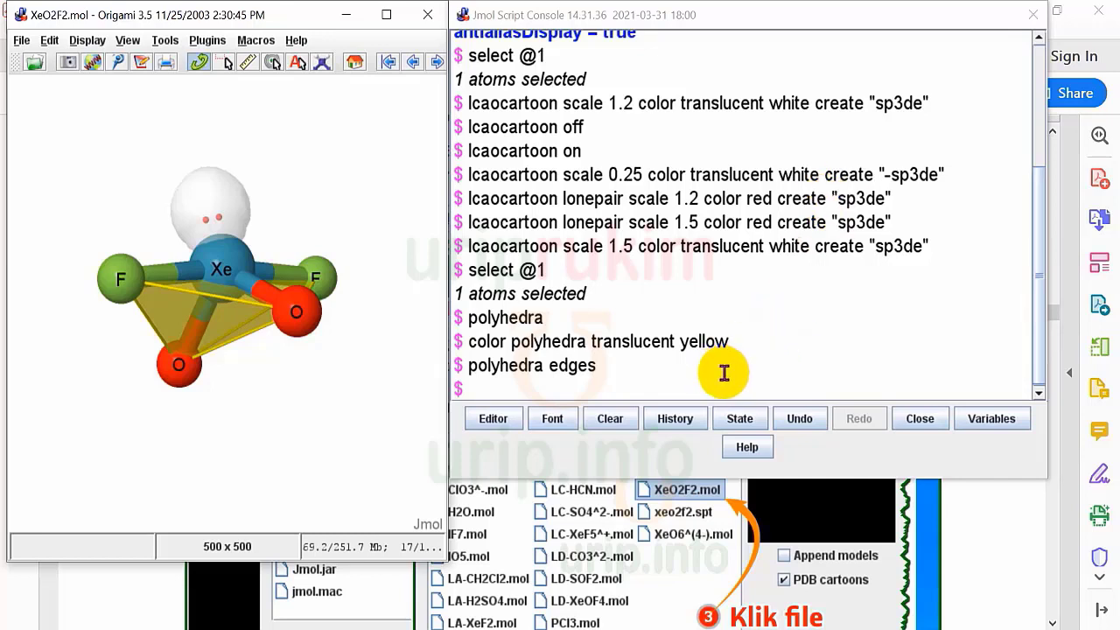
# Set the measurement units to picometers by running set measurementunits 'pm', and enlarge the console font
pyautogui.click(805, 388)
pyautogui.write('set ')
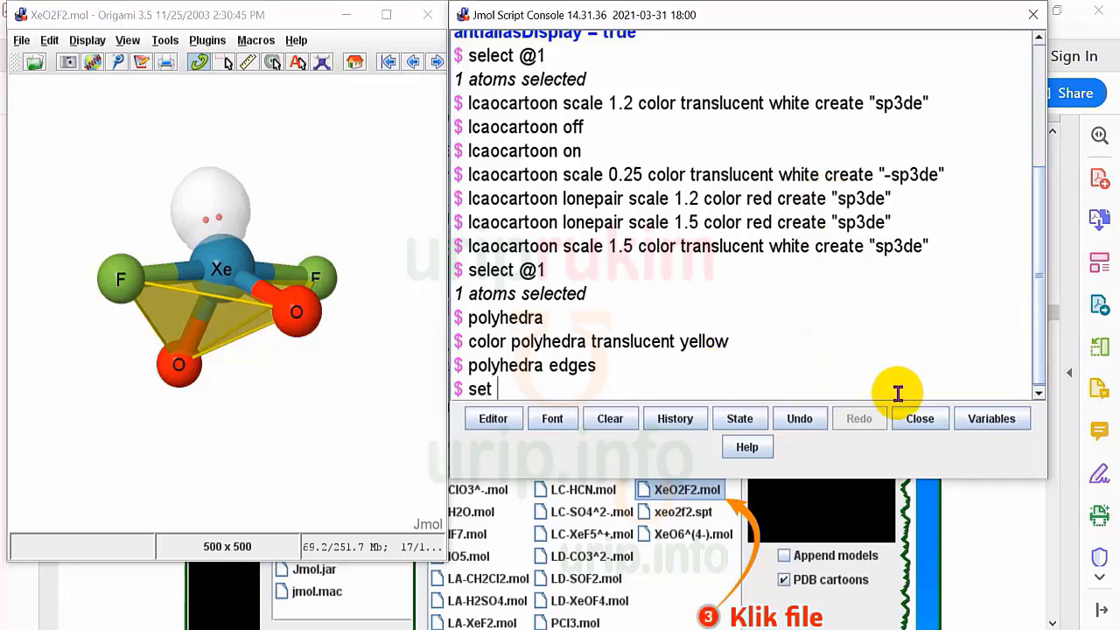
pyautogui.write('measure')
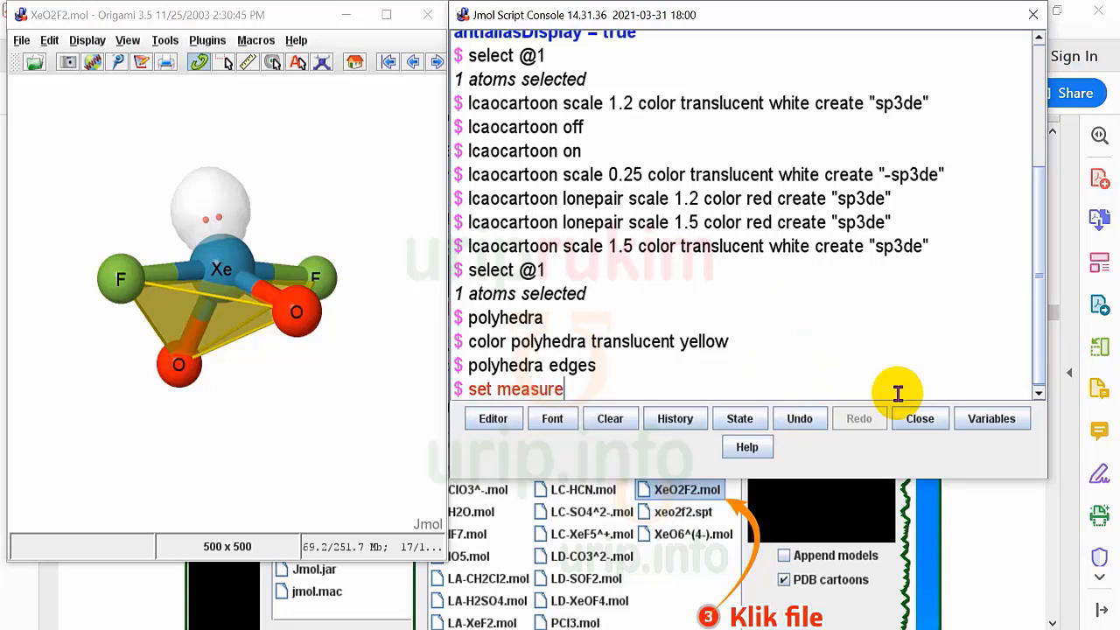
pyautogui.write('ment unit')
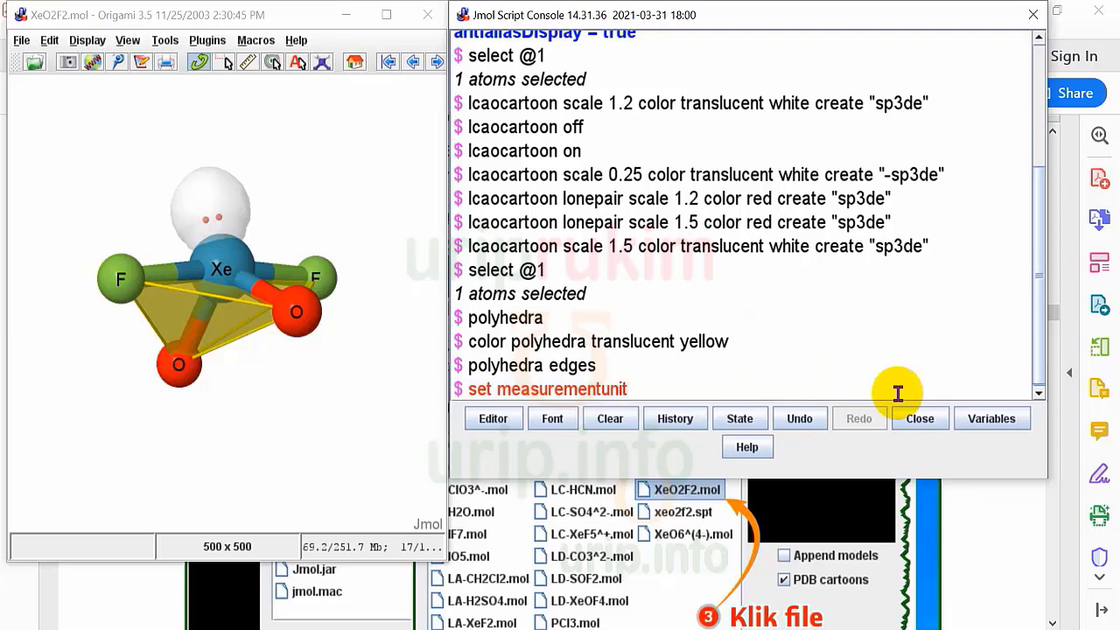
pyautogui.write('s ')
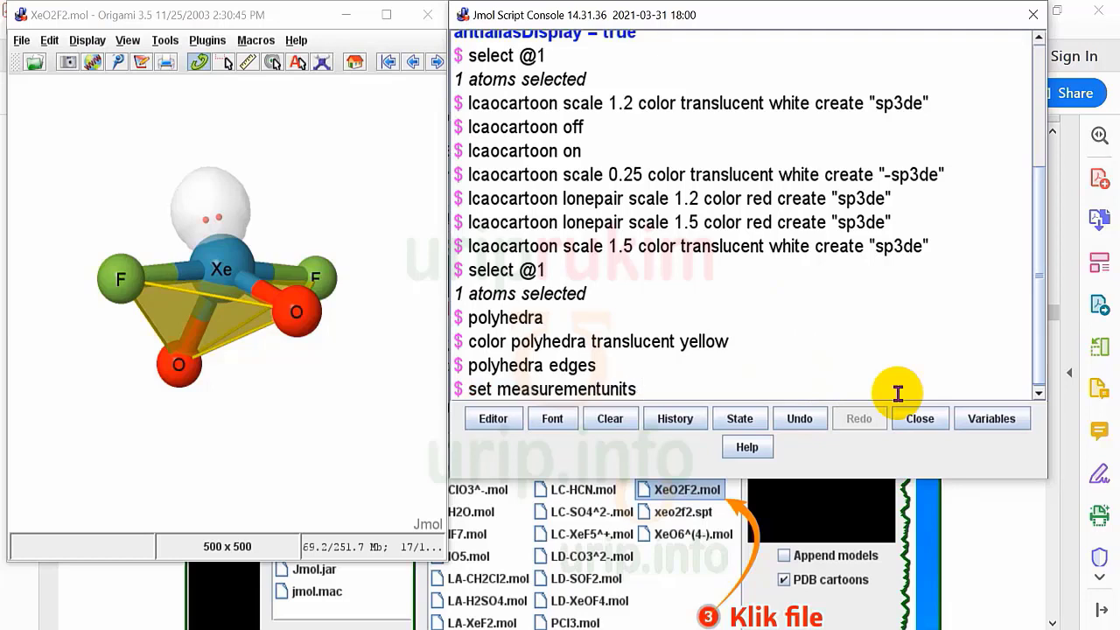
pyautogui.write("'pm'")
pyautogui.scroll(-1, 863, 342)
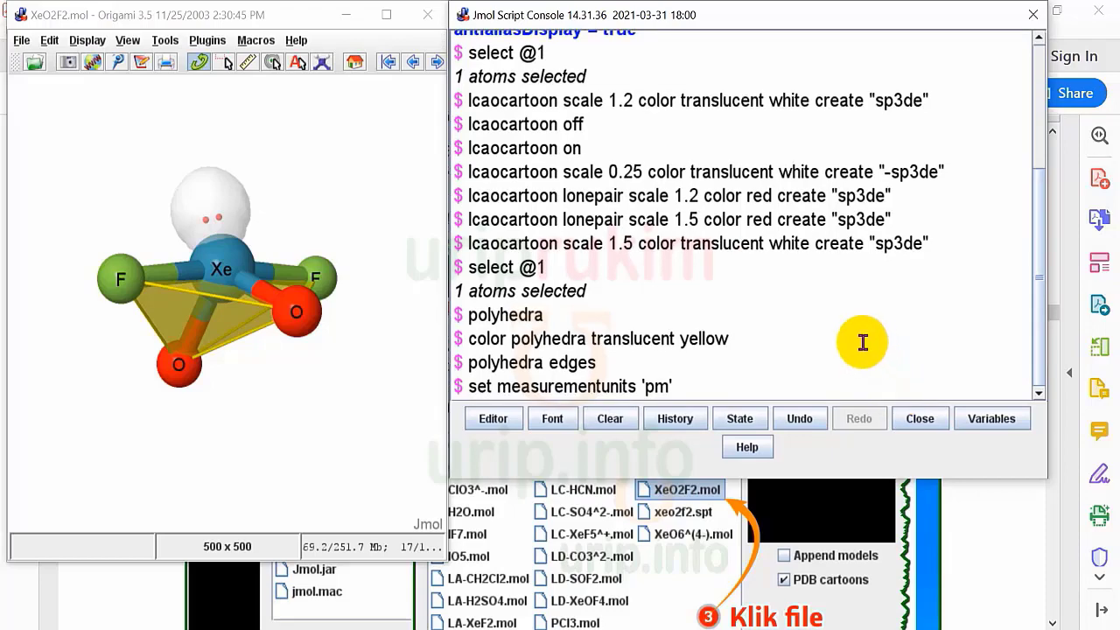
pyautogui.click(552, 420)
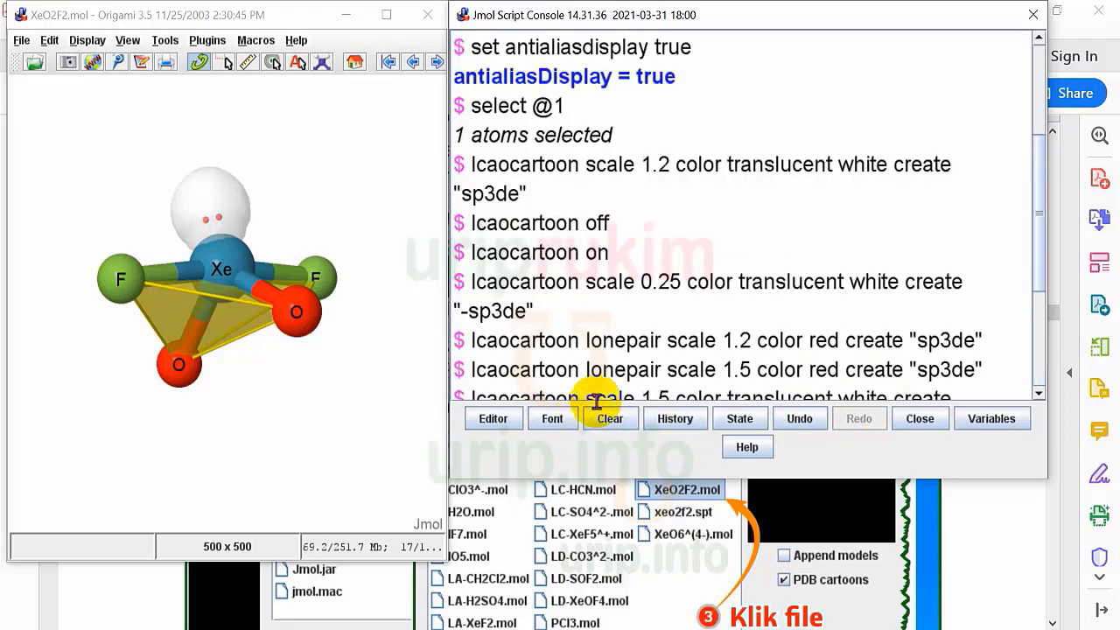
pyautogui.scroll(-5, 703, 257)
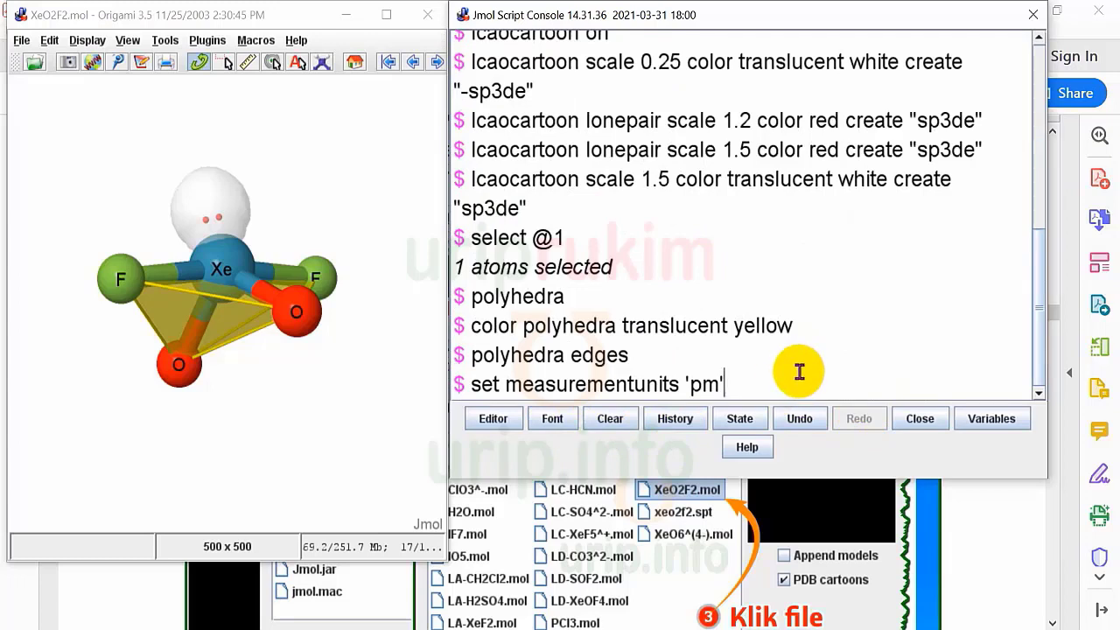
pyautogui.press('Return')
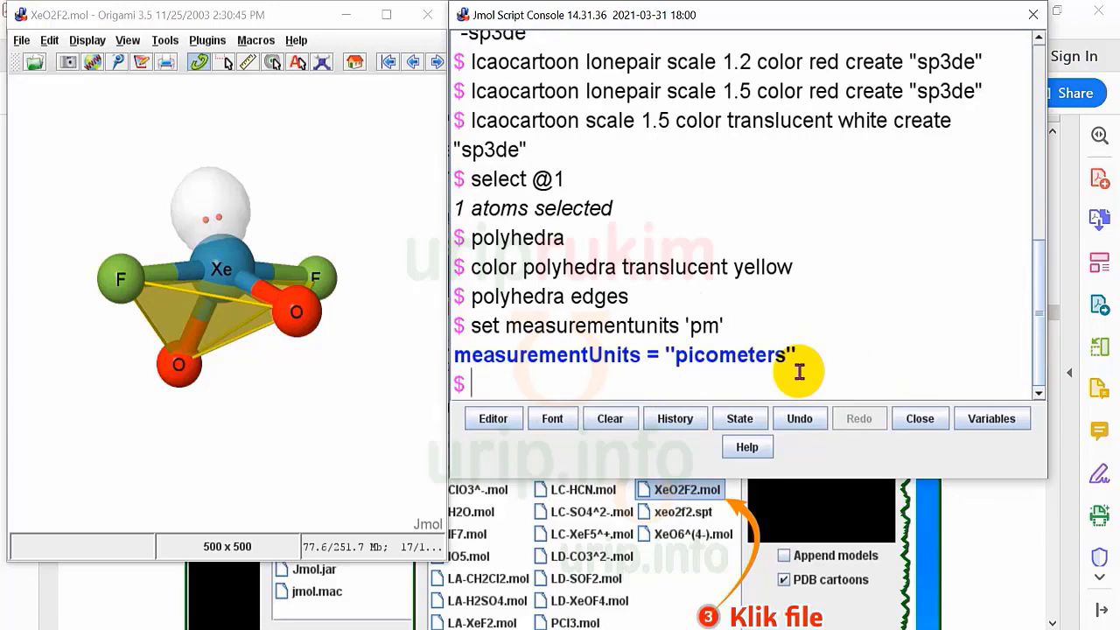
pyautogui.write('mesa')
pyautogui.press('BackSpace')
pyautogui.press('BackSpace')
pyautogui.write('asure')
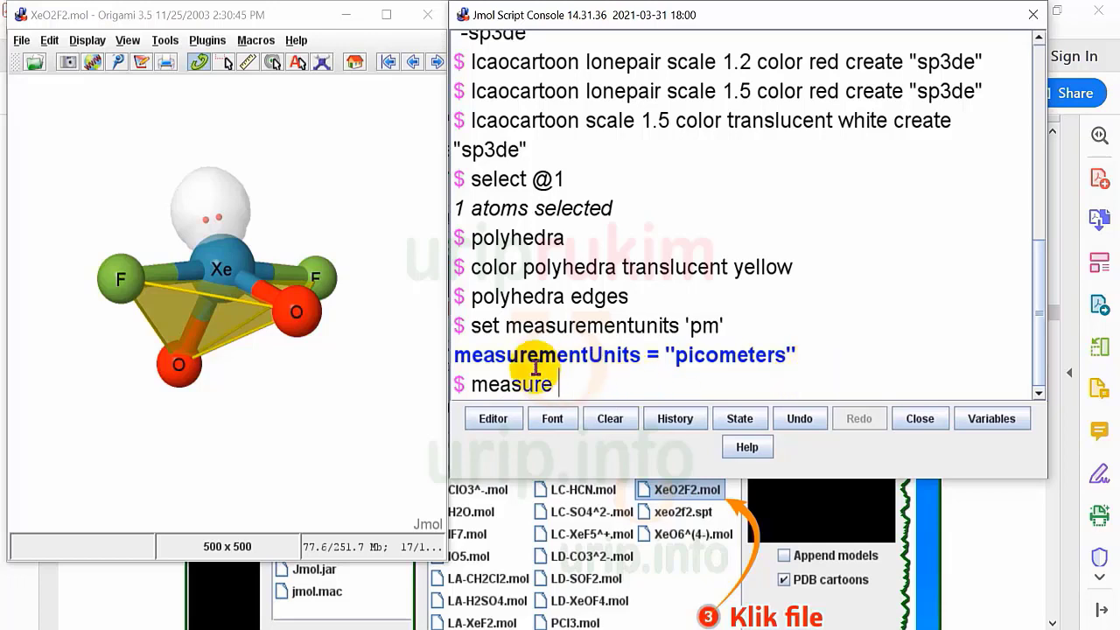
# Label the selected xenon atom with its atom number and clear the unfinished measure command from the console
pyautogui.moveTo(319, 226); pyautogui.dragTo(272, 273)
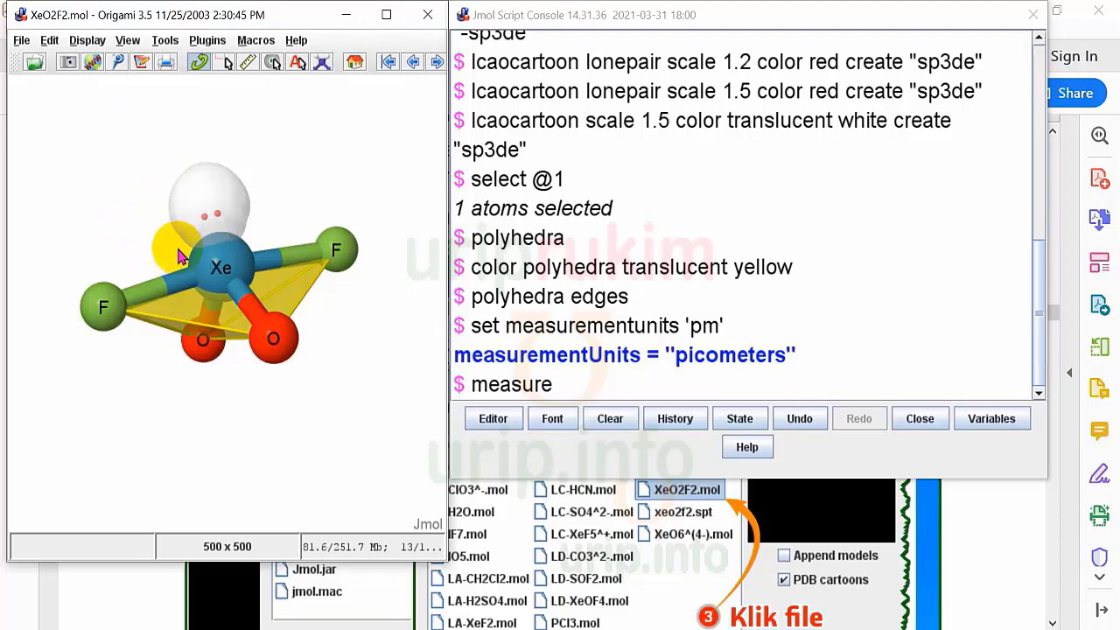
pyautogui.click(90, 44)
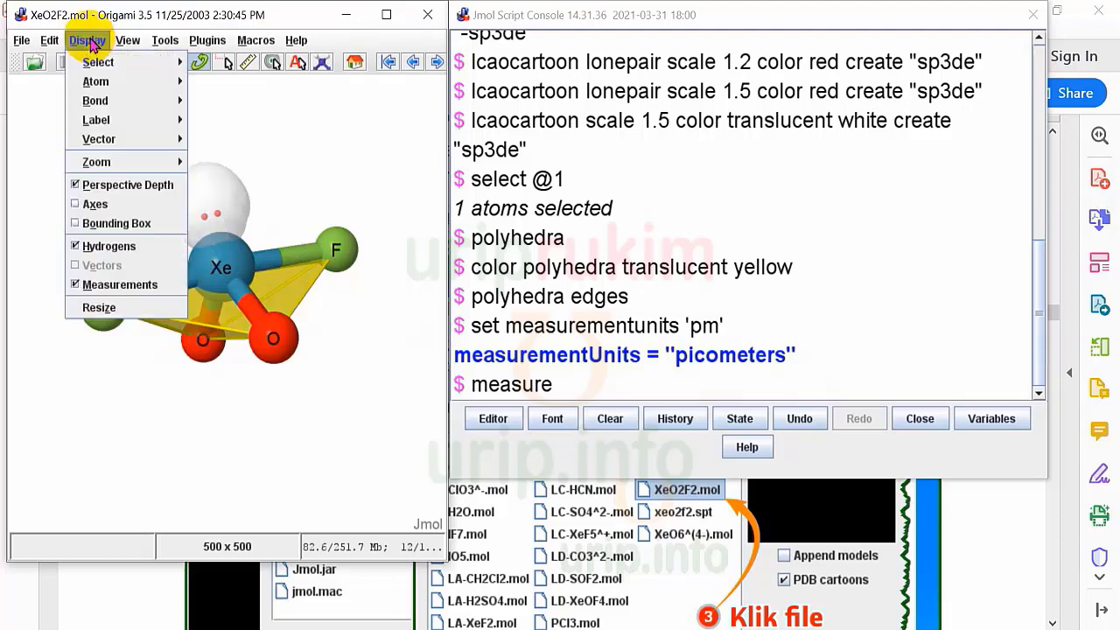
pyautogui.moveTo(143, 120)
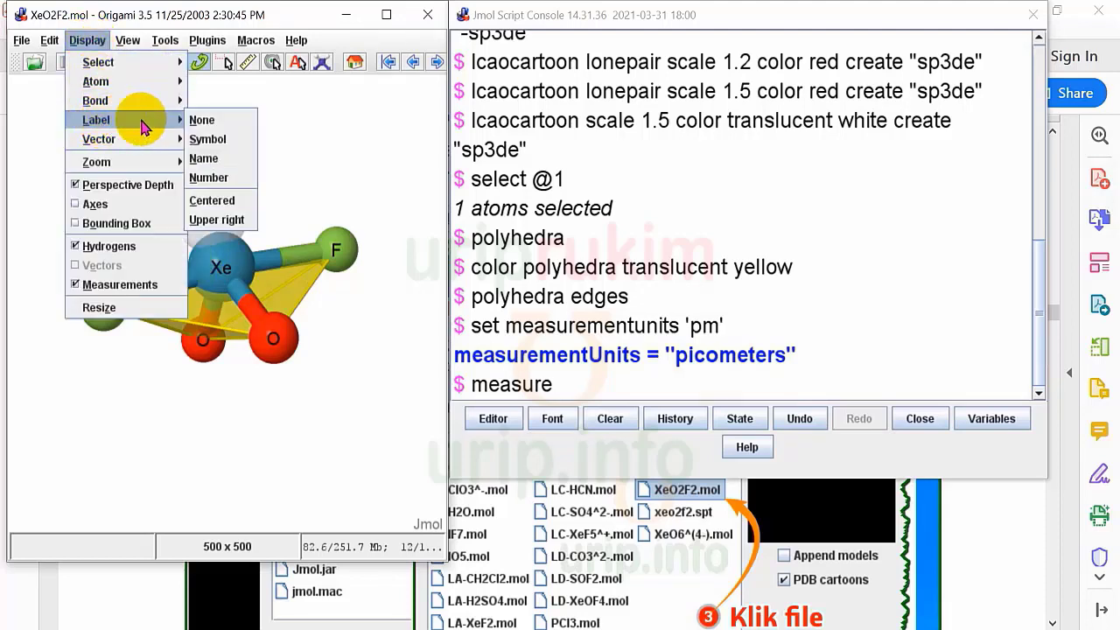
pyautogui.click(208, 177)
pyautogui.moveTo(320, 200); pyautogui.dragTo(311, 171)
pyautogui.moveTo(537, 395); pyautogui.dragTo(470, 385)
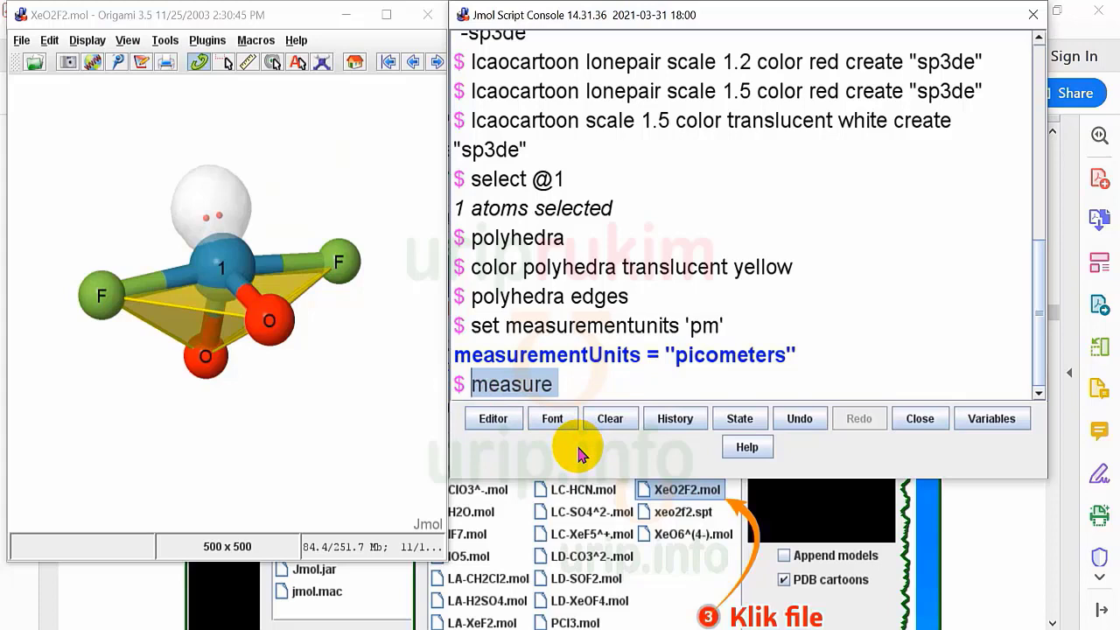
pyautogui.hotkey('ctrl', 'x')
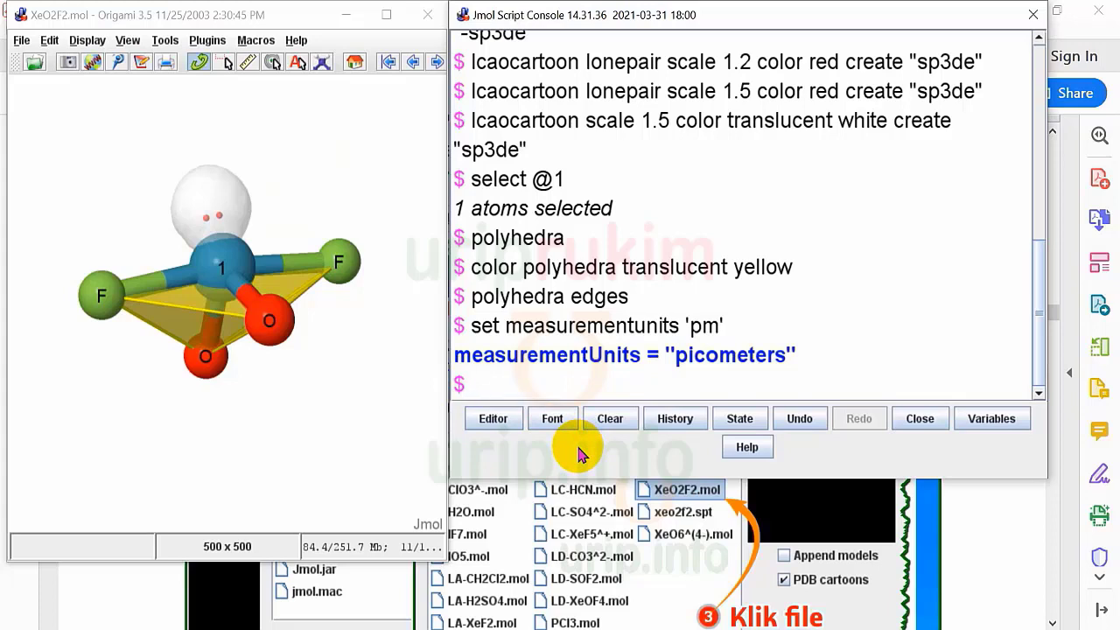
# Select all atoms with "select *" and switch their labels to atom numbers
pyautogui.write('select *')
pyautogui.press('Return')
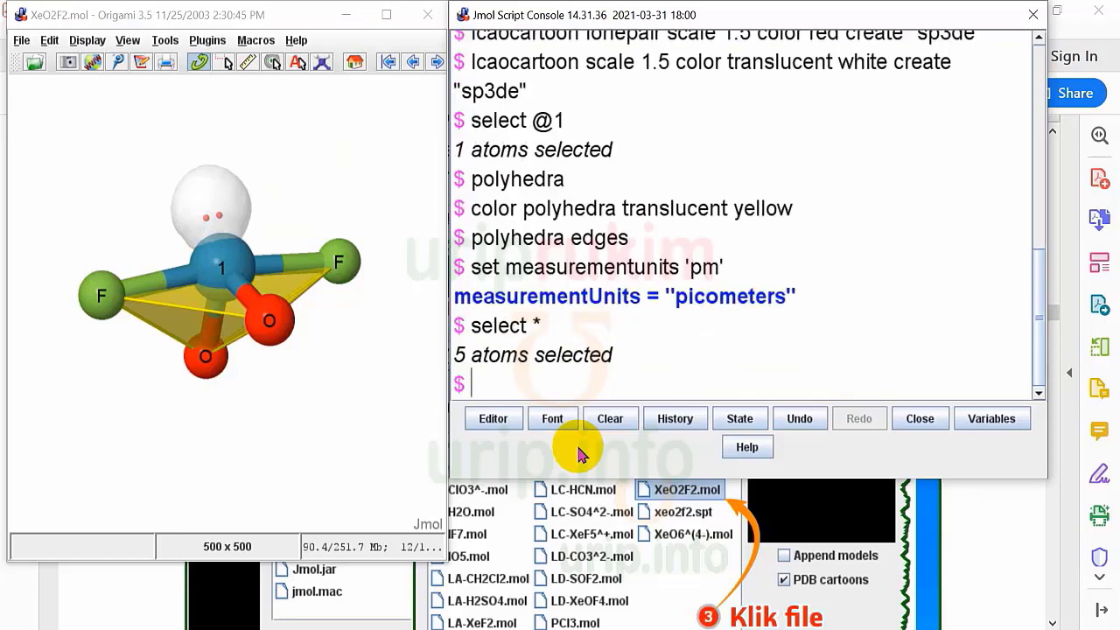
pyautogui.click(87, 40)
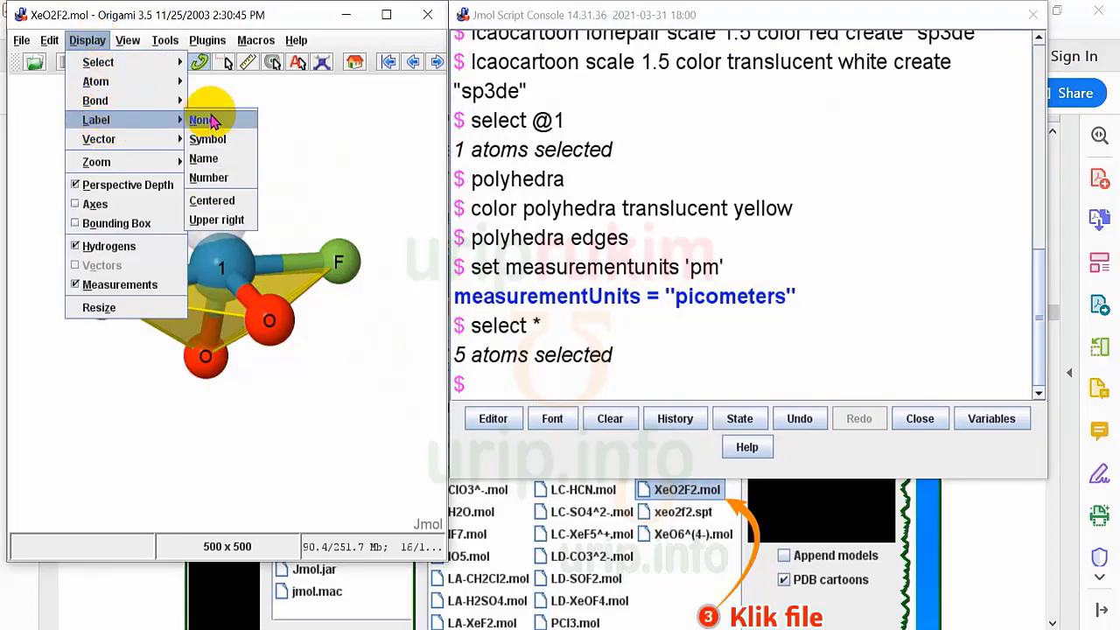
pyautogui.click(211, 179)
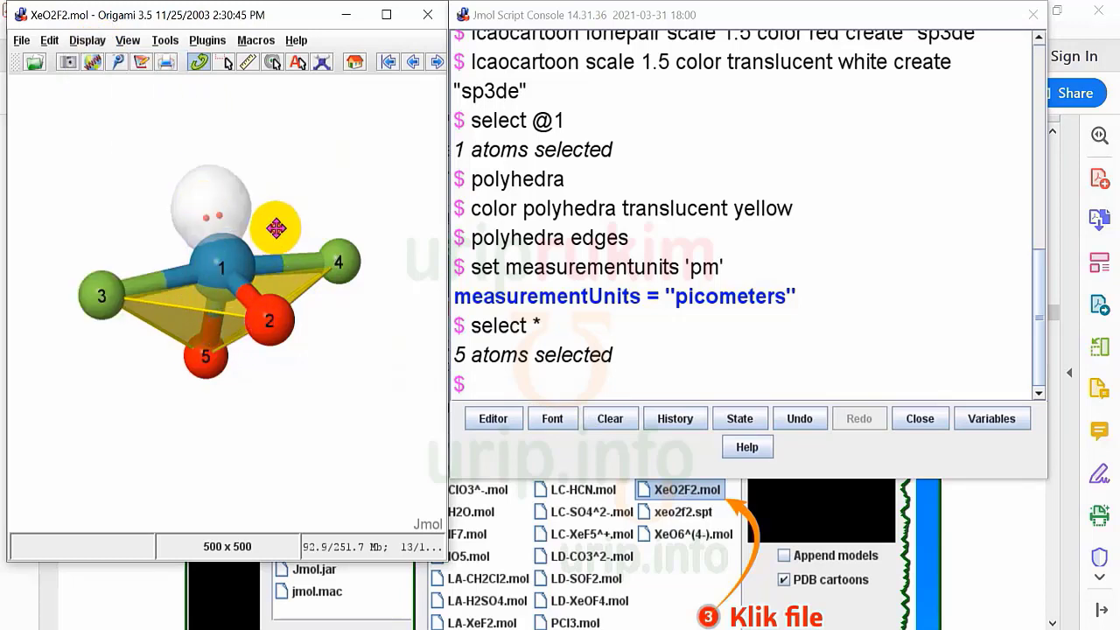
pyautogui.moveTo(280, 225); pyautogui.dragTo(313, 232)
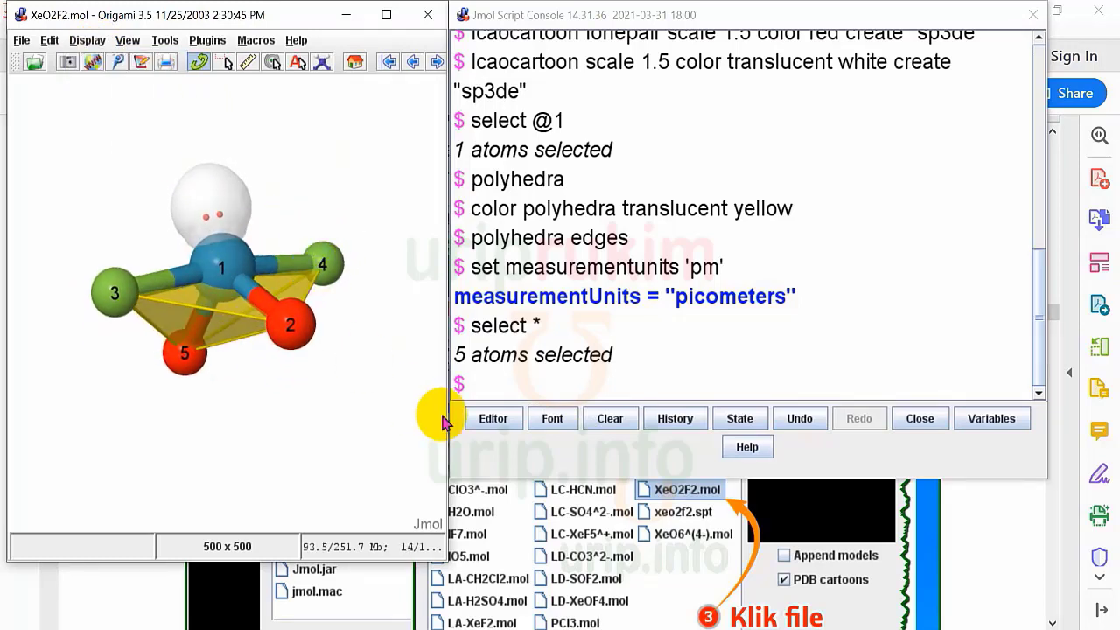
# Measure the distance between the atoms numbered 1 and 2 by running "measure @1 @2" in the console
pyautogui.click(502, 386)
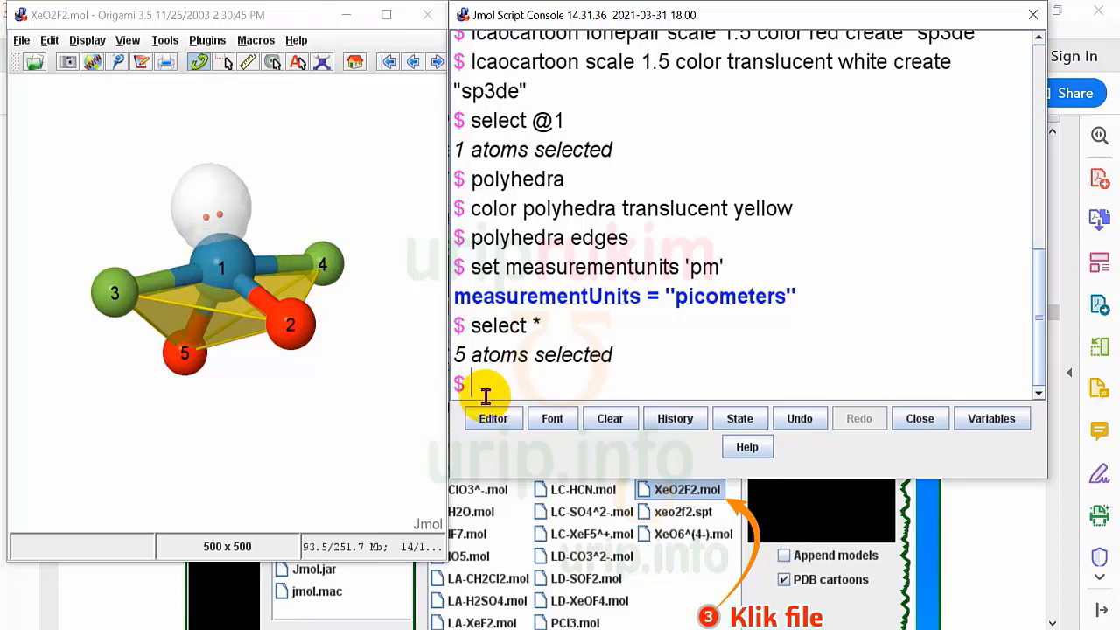
pyautogui.click(295, 326)
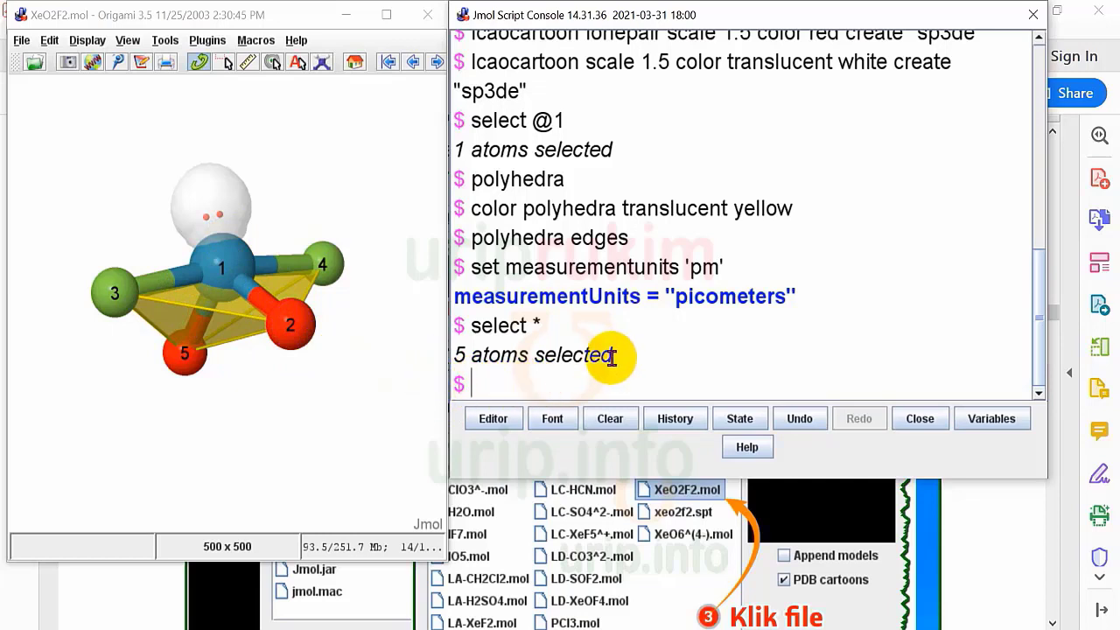
pyautogui.write('measire')
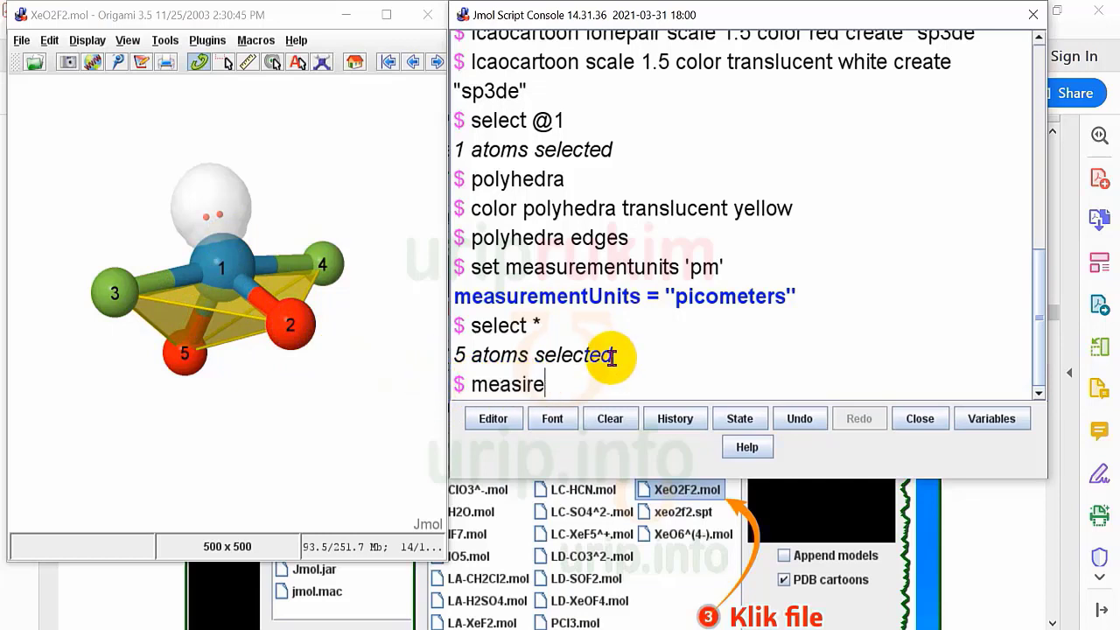
pyautogui.press('BackSpace')
pyautogui.press('BackSpace')
pyautogui.press('BackSpace')
pyautogui.write('ure @')
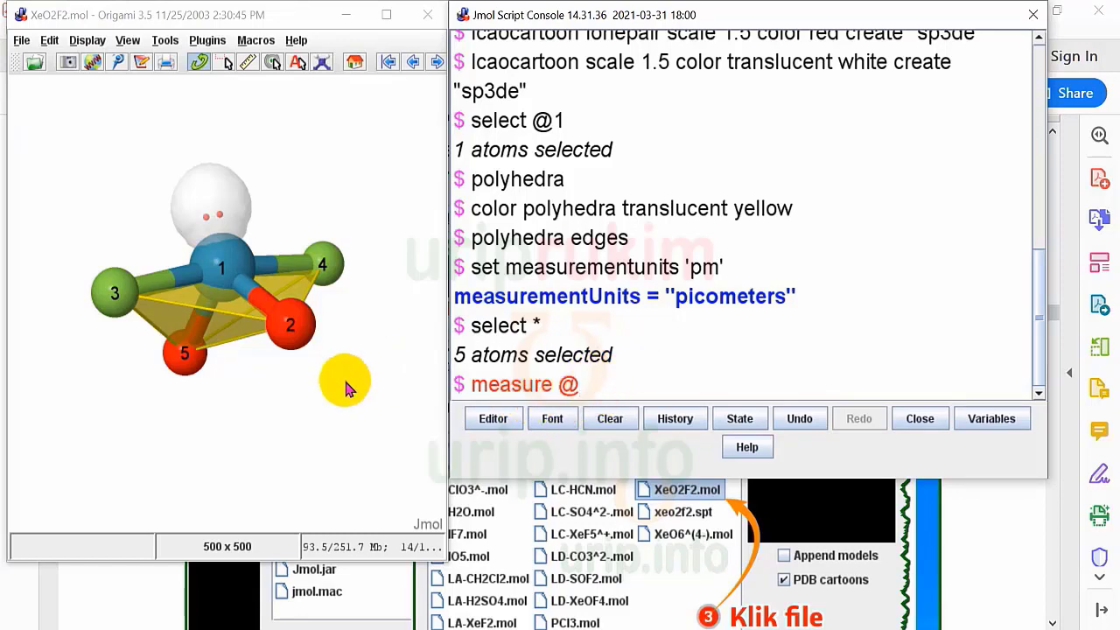
pyautogui.moveTo(256, 404); pyautogui.dragTo(283, 412)
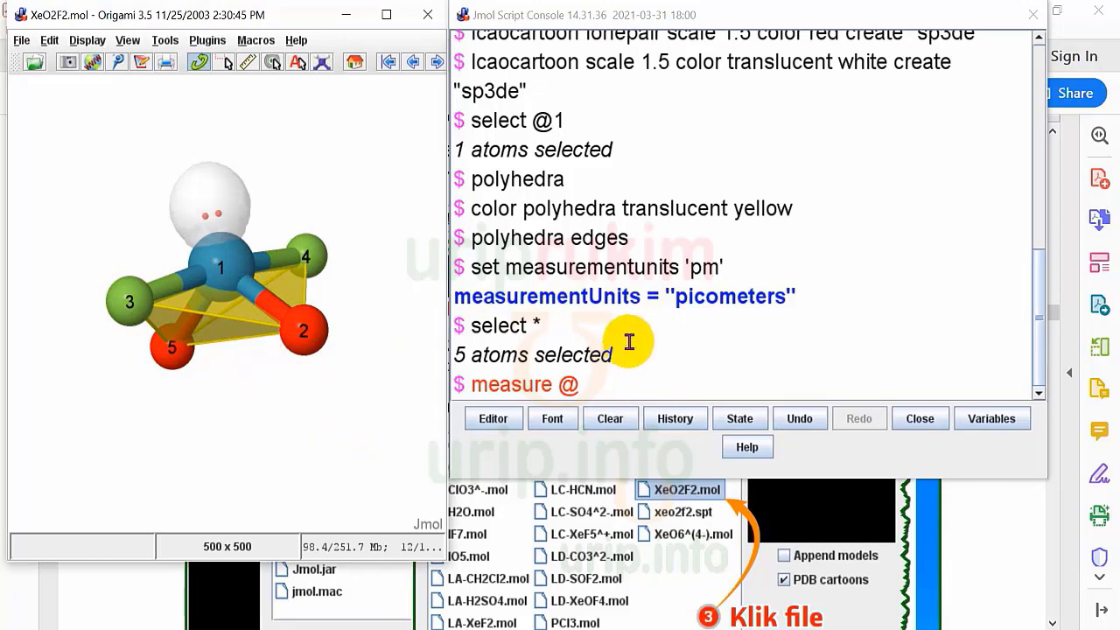
pyautogui.click(670, 376)
pyautogui.write('1')
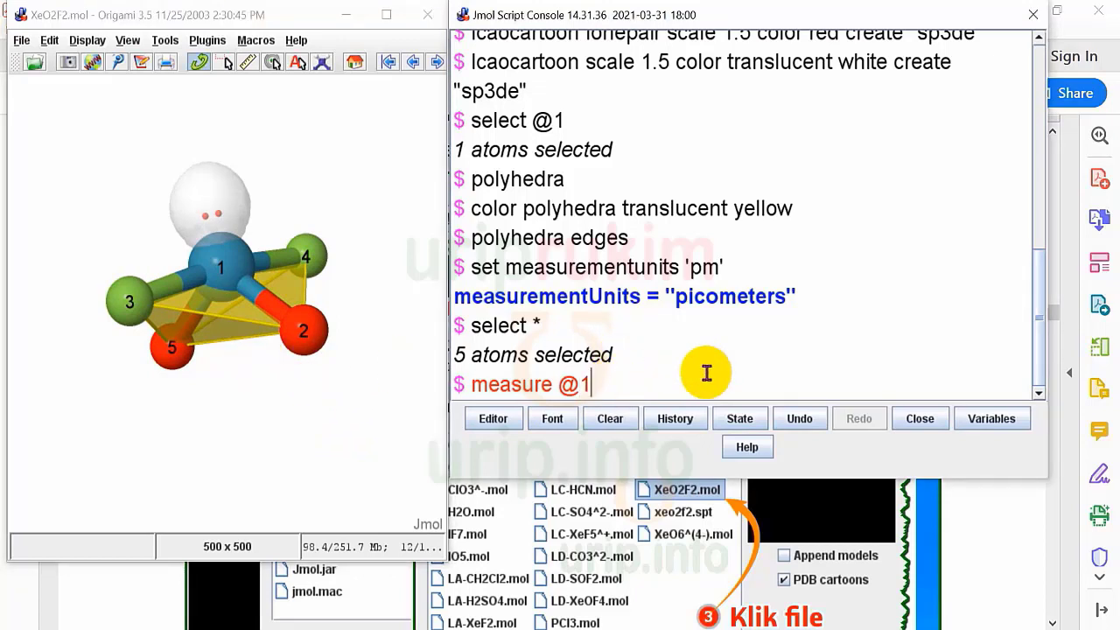
pyautogui.write(' @2')
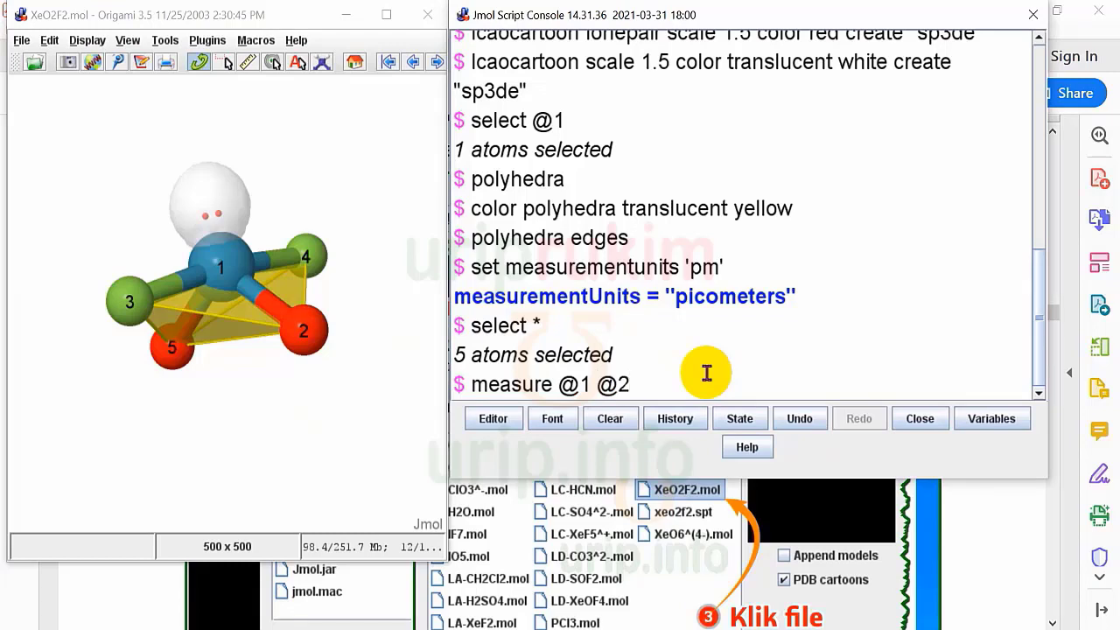
pyautogui.press('Return')
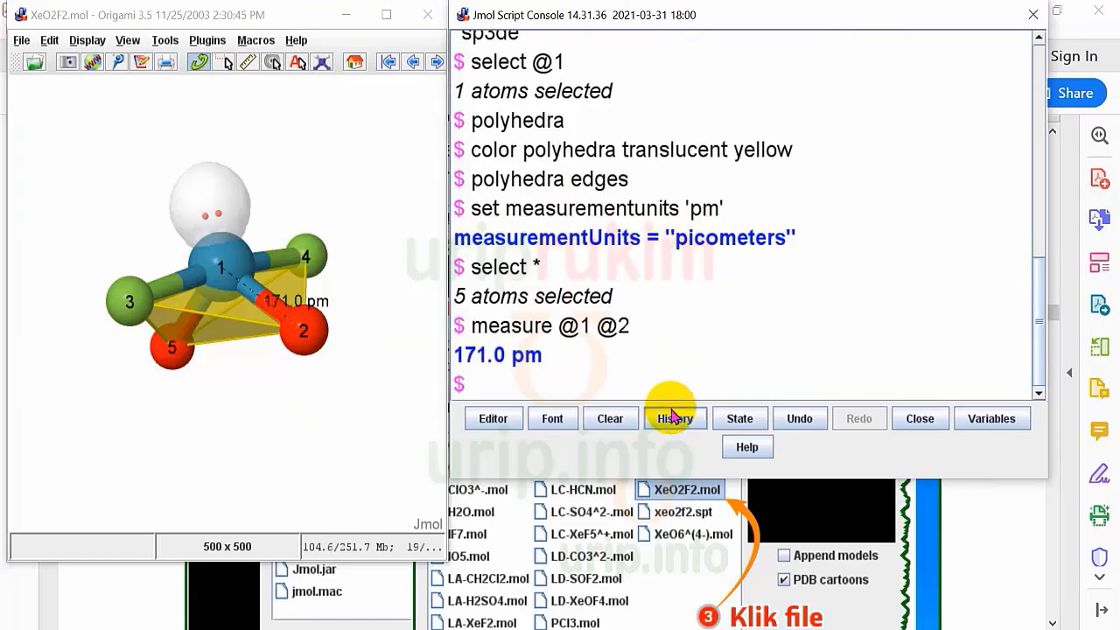
# Measure the distance between the atoms numbered 1 and 3 by running "measure @1 @3"
pyautogui.moveTo(271, 388); pyautogui.dragTo(322, 355)
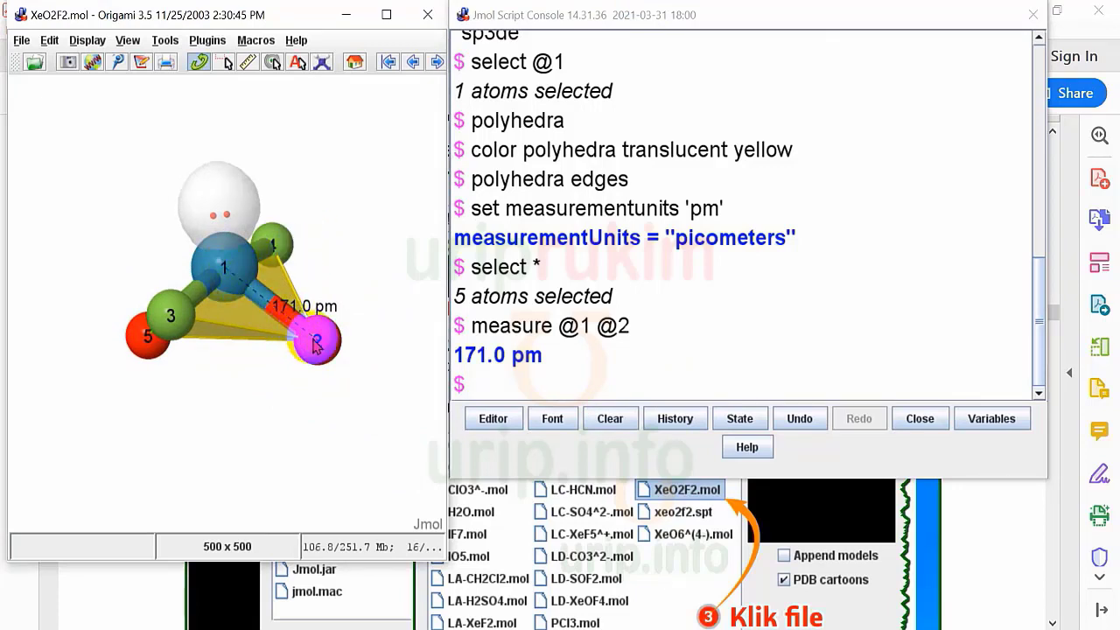
pyautogui.moveTo(317, 345); pyautogui.dragTo(291, 372)
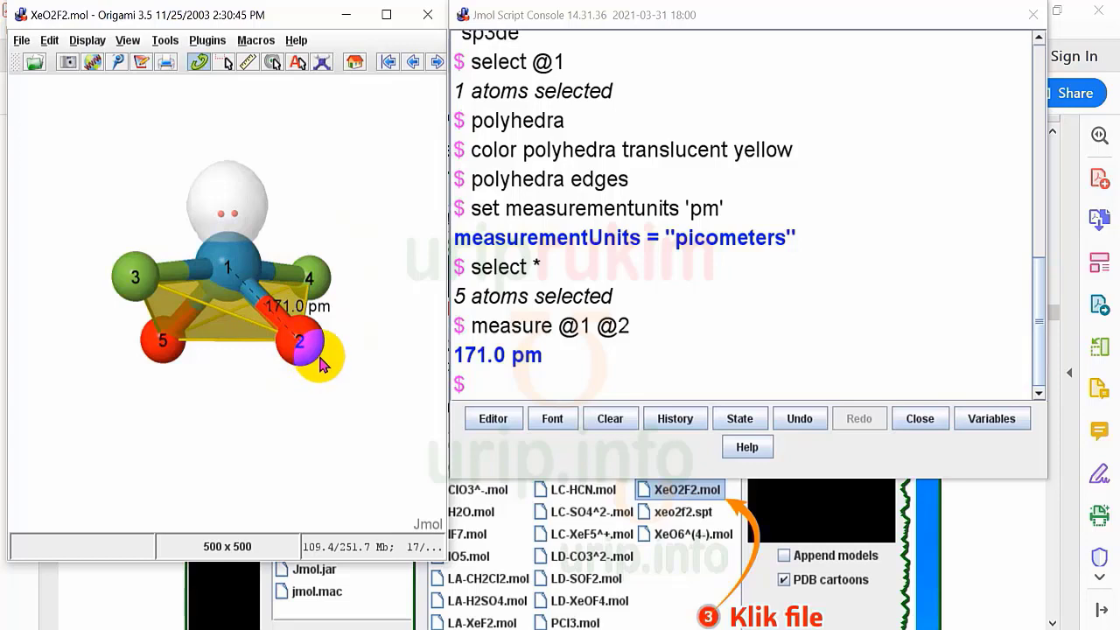
pyautogui.moveTo(320, 365)
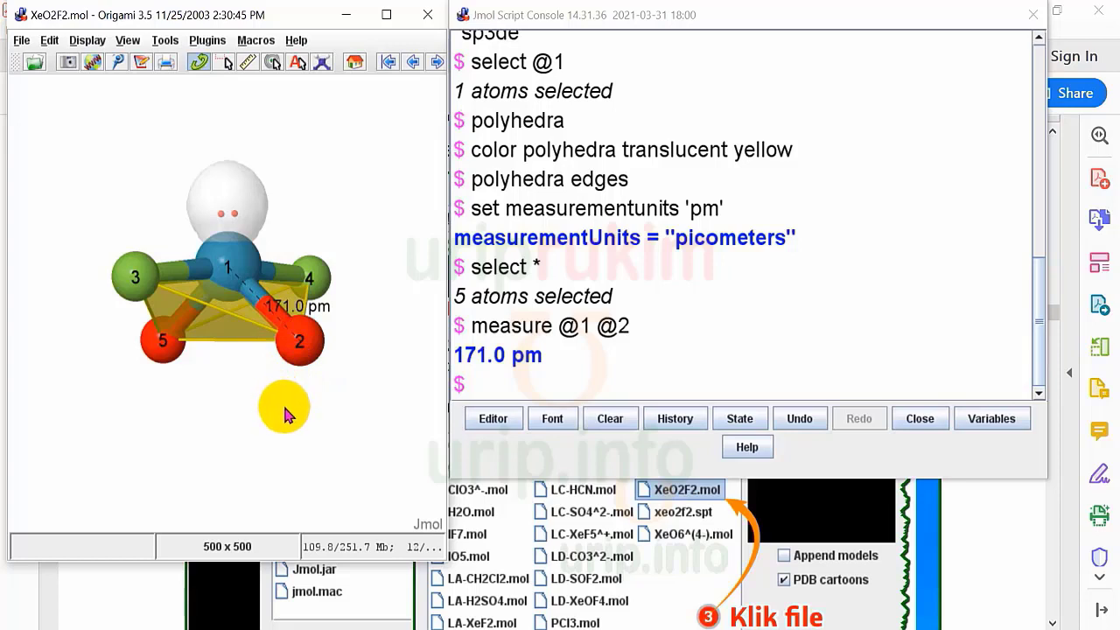
pyautogui.moveTo(322, 240); pyautogui.dragTo(264, 260)
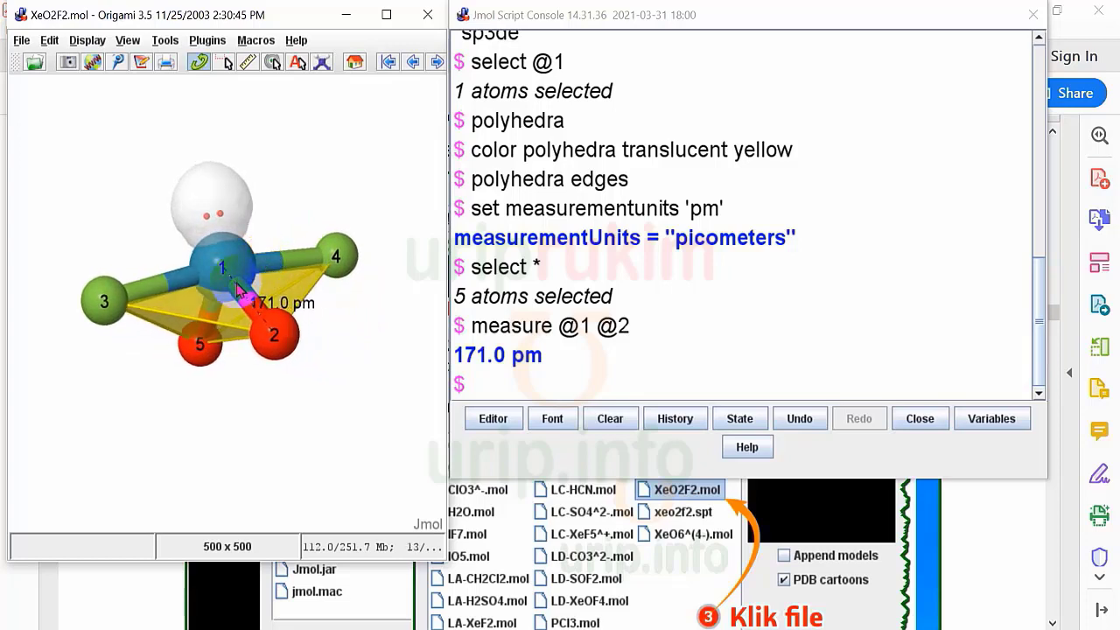
pyautogui.click(489, 385)
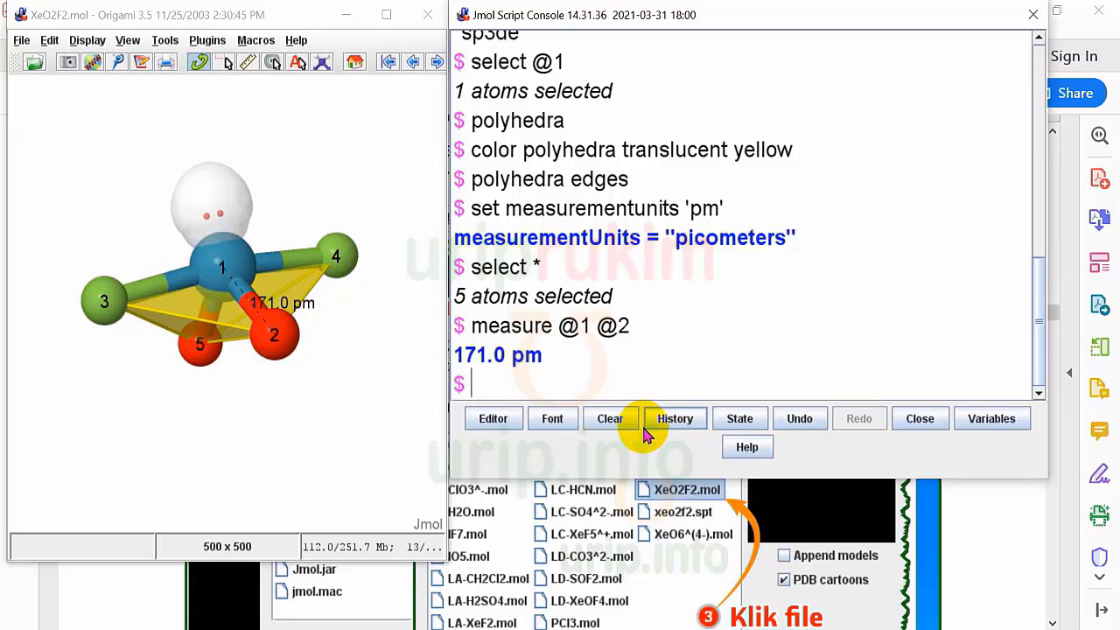
pyautogui.press('Up')
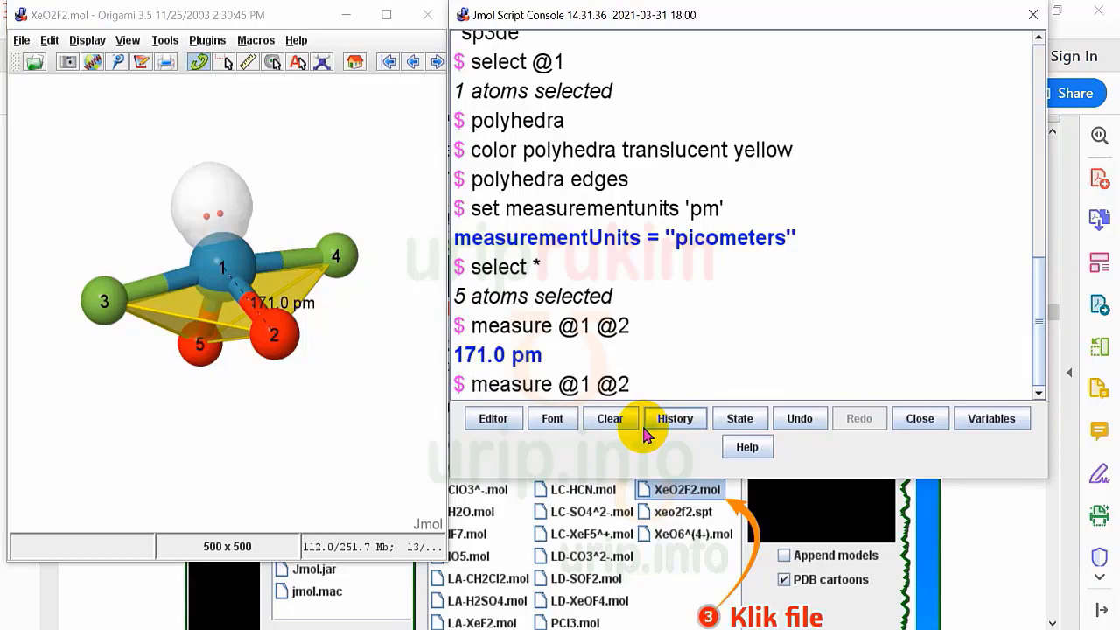
pyautogui.press('BackSpace')
pyautogui.write('3')
pyautogui.press('Return')
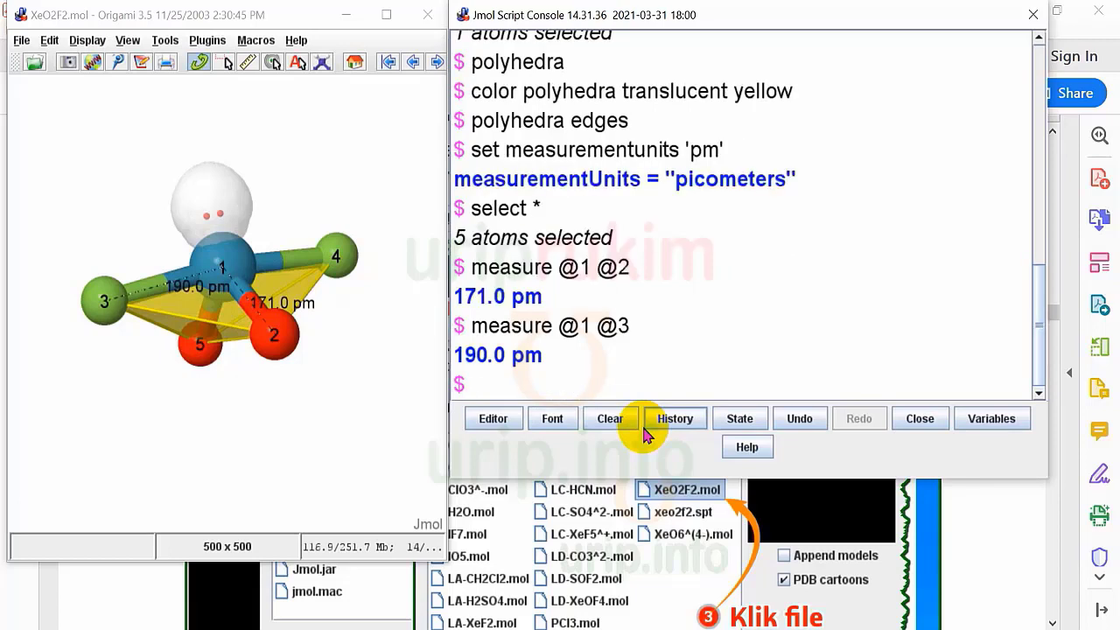
# Hide the distance measurements on the molecule with "measure off" and show them again with "measure on"
pyautogui.moveTo(180, 350); pyautogui.dragTo(278, 415)
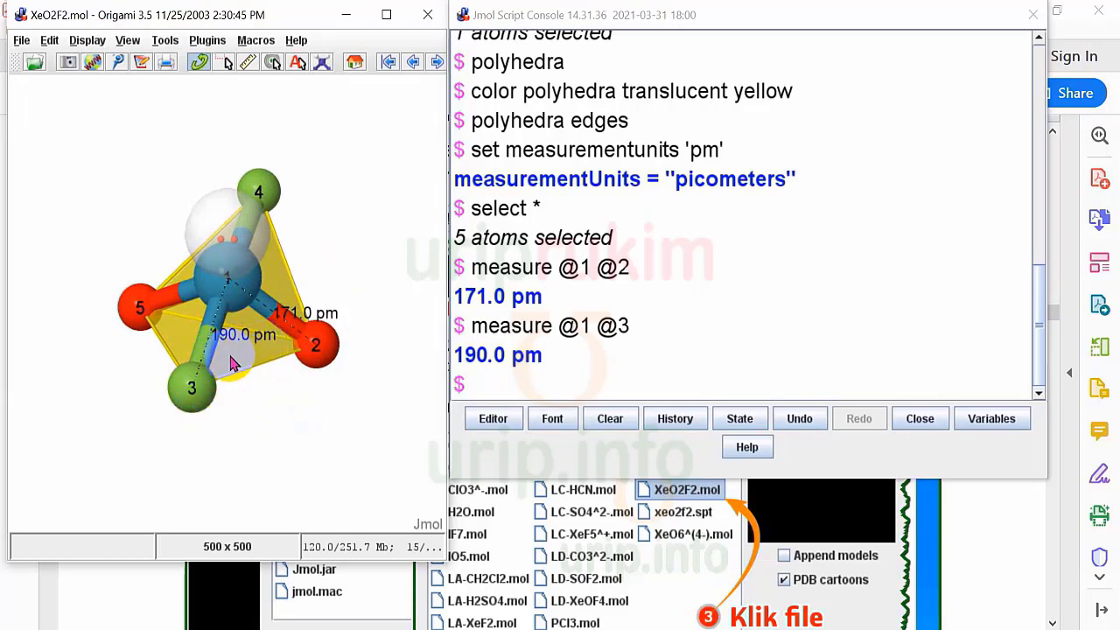
pyautogui.moveTo(233, 361); pyautogui.dragTo(216, 343)
pyautogui.moveTo(169, 334); pyautogui.dragTo(353, 400)
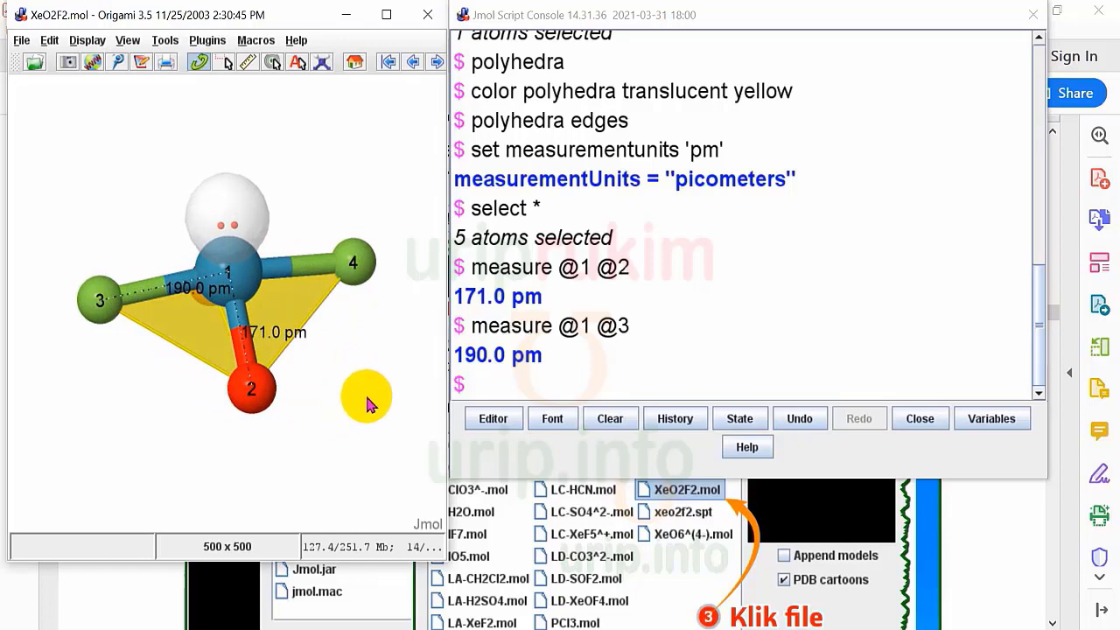
pyautogui.click(500, 385)
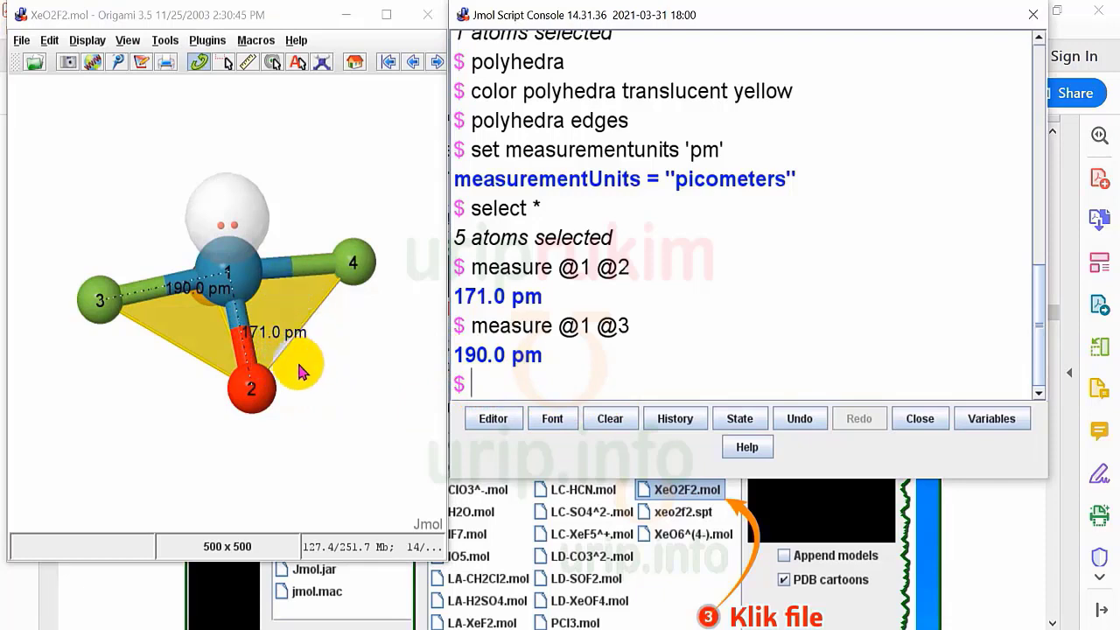
pyautogui.moveTo(316, 373)
pyautogui.mouseDown()
pyautogui.moveTo(312, 382)
pyautogui.moveTo(348, 347)
pyautogui.moveTo(306, 395)
pyautogui.moveTo(303, 382)
pyautogui.moveTo(335, 367)
pyautogui.mouseUp()
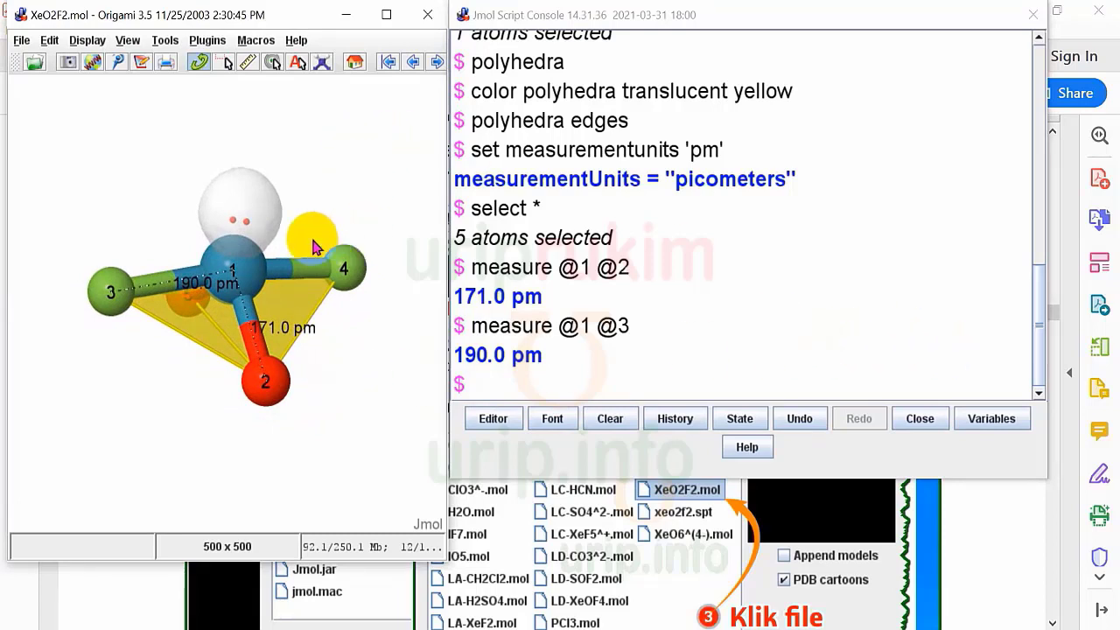
pyautogui.click(504, 385)
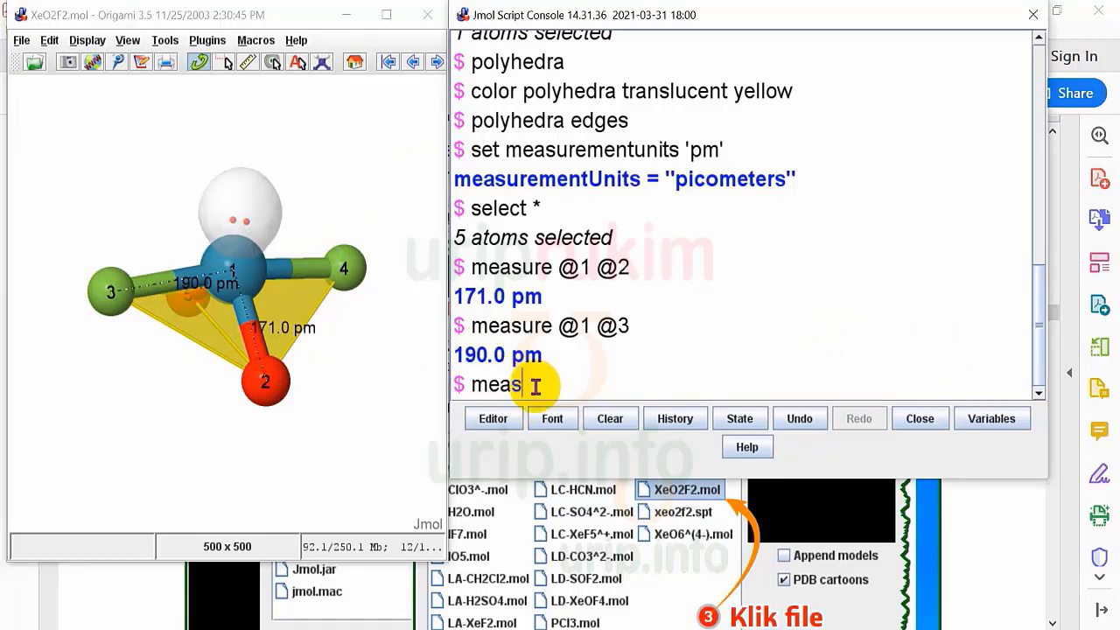
pyautogui.write('measure off')
pyautogui.press('Return')
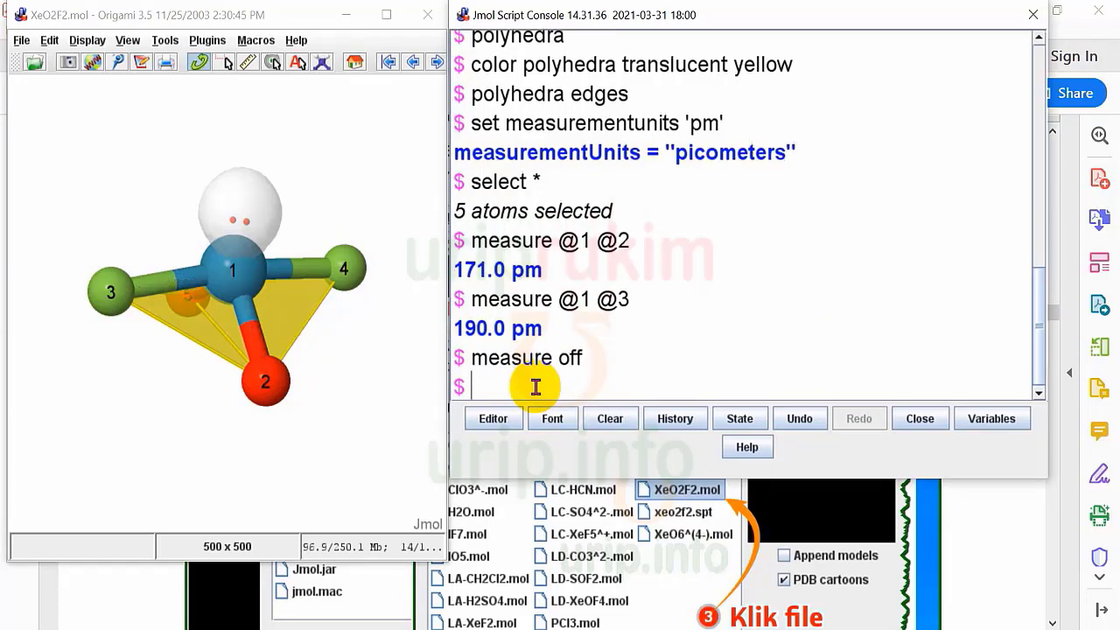
pyautogui.write('measure')
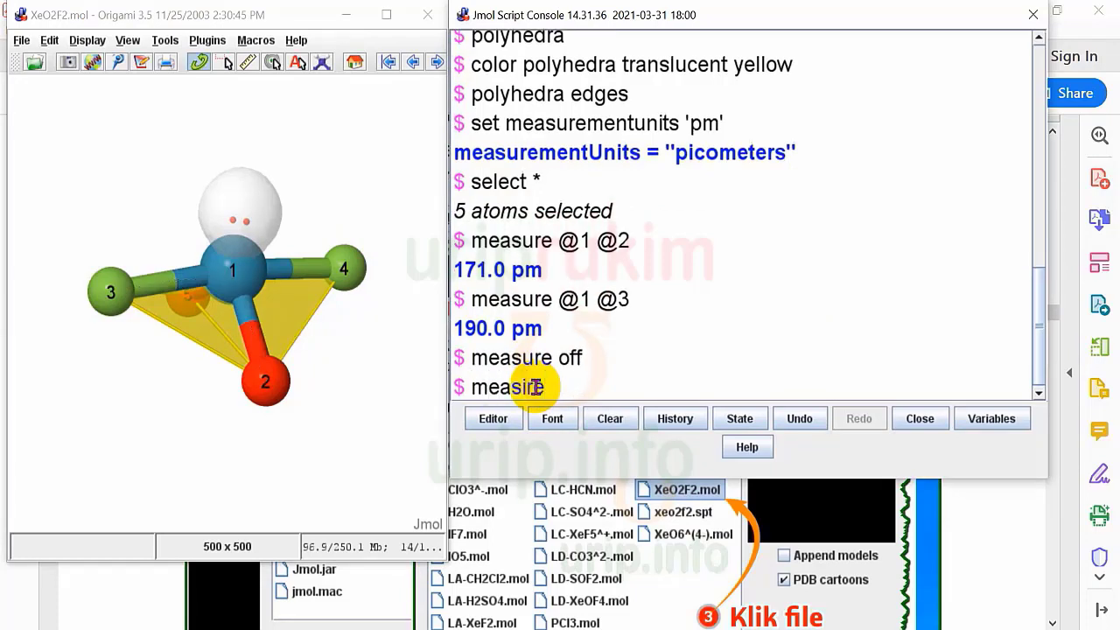
pyautogui.write(' on')
pyautogui.press('Return')
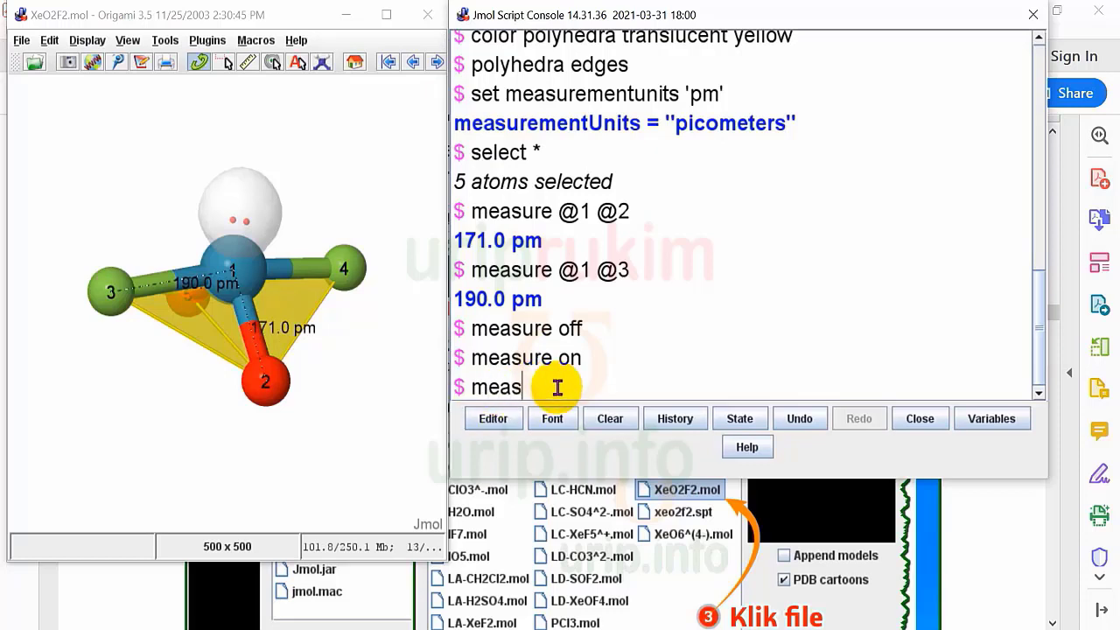
# Delete all distance measurements from the molecule with the "measure delete" command
pyautogui.write('measure delete')
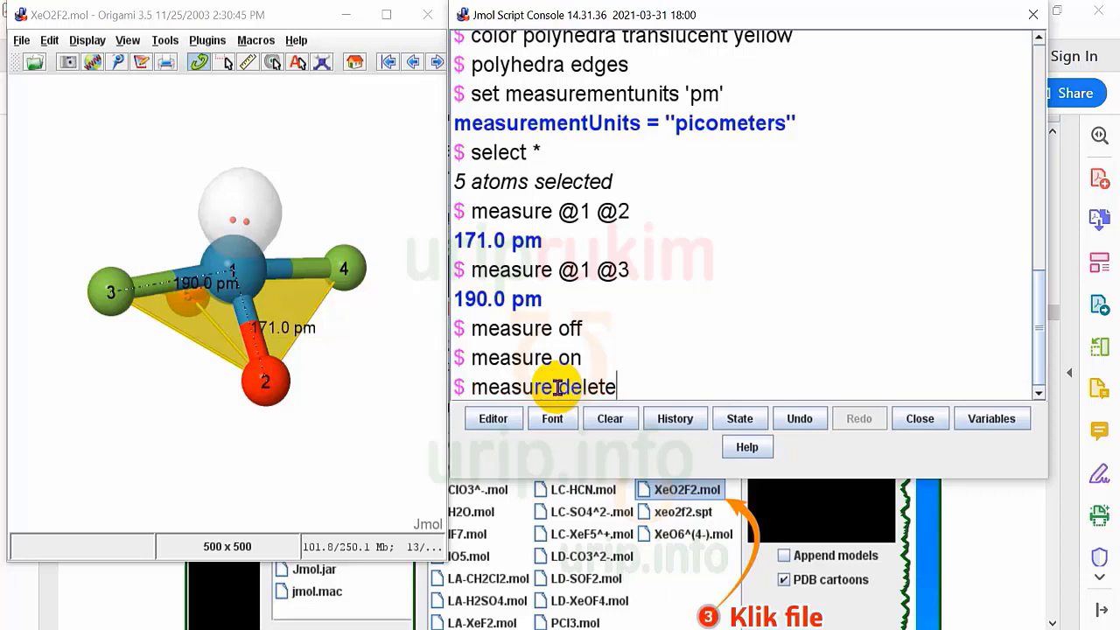
pyautogui.press('Return')
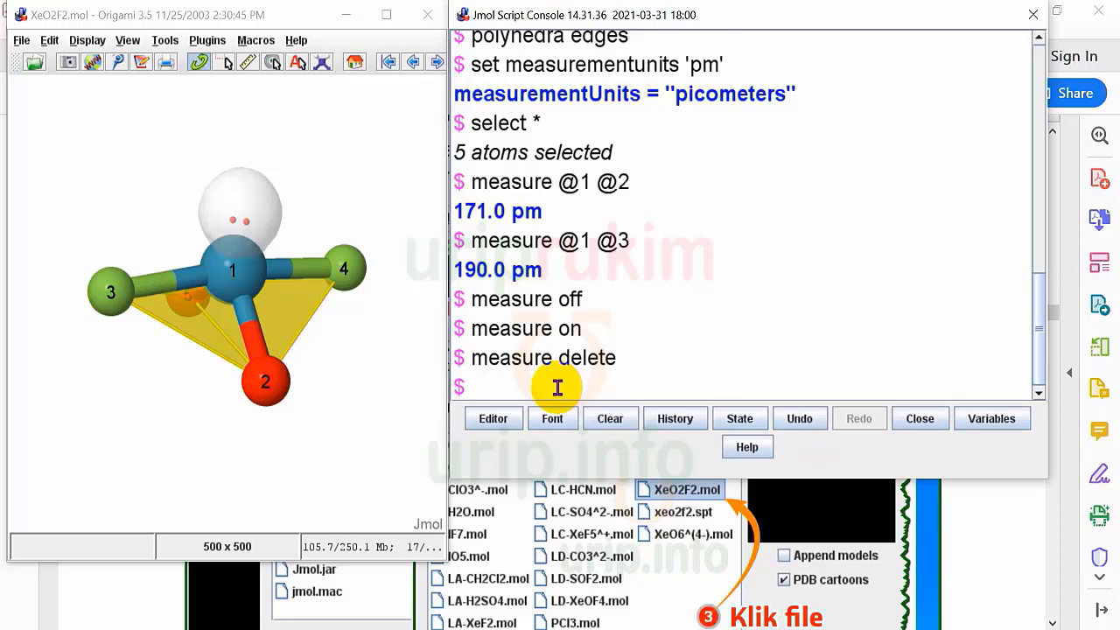
pyautogui.moveTo(275, 330); pyautogui.dragTo(291, 242)
pyautogui.moveTo(330, 350); pyautogui.dragTo(324, 262)
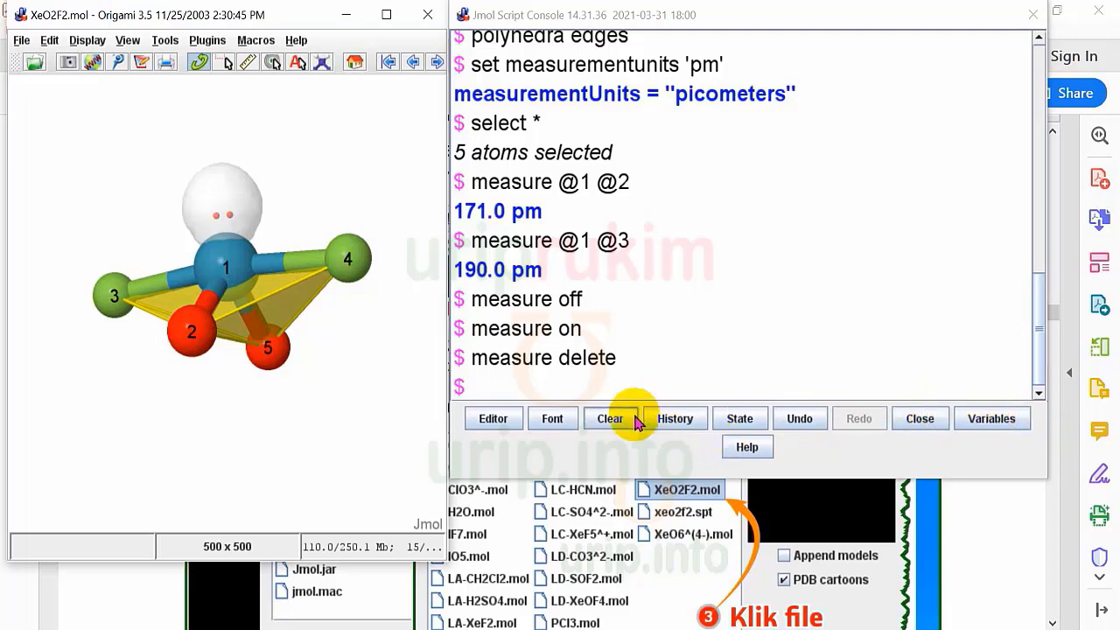
# Clear the script console and set defaultAngleLabel to "%VALUE%UNITS"
pyautogui.click(508, 385)
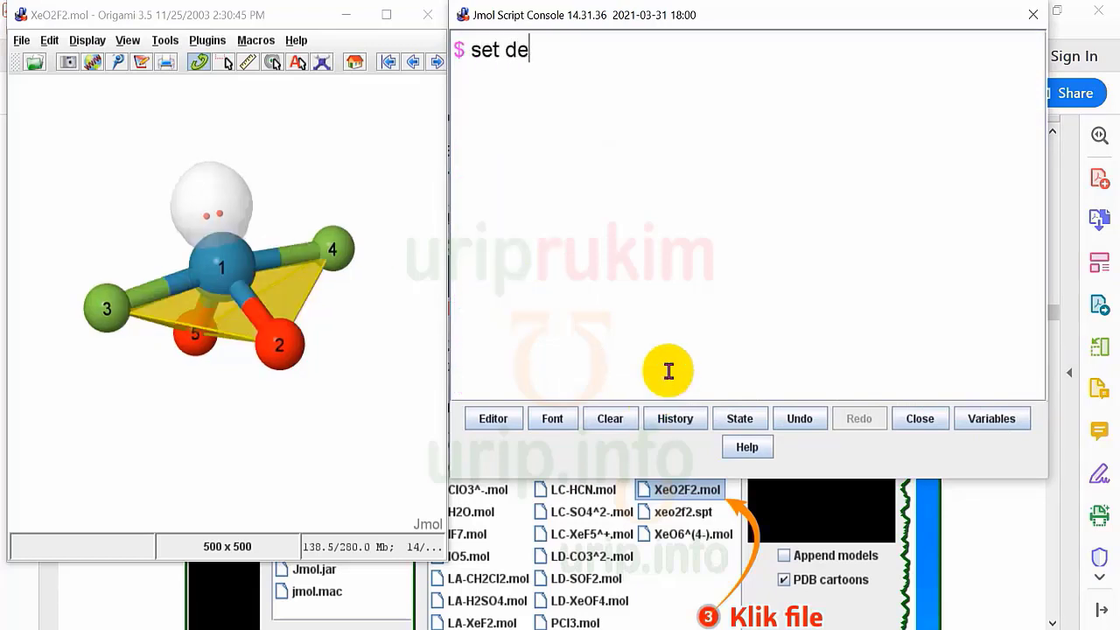
pyautogui.write('faultAngleLabel ')
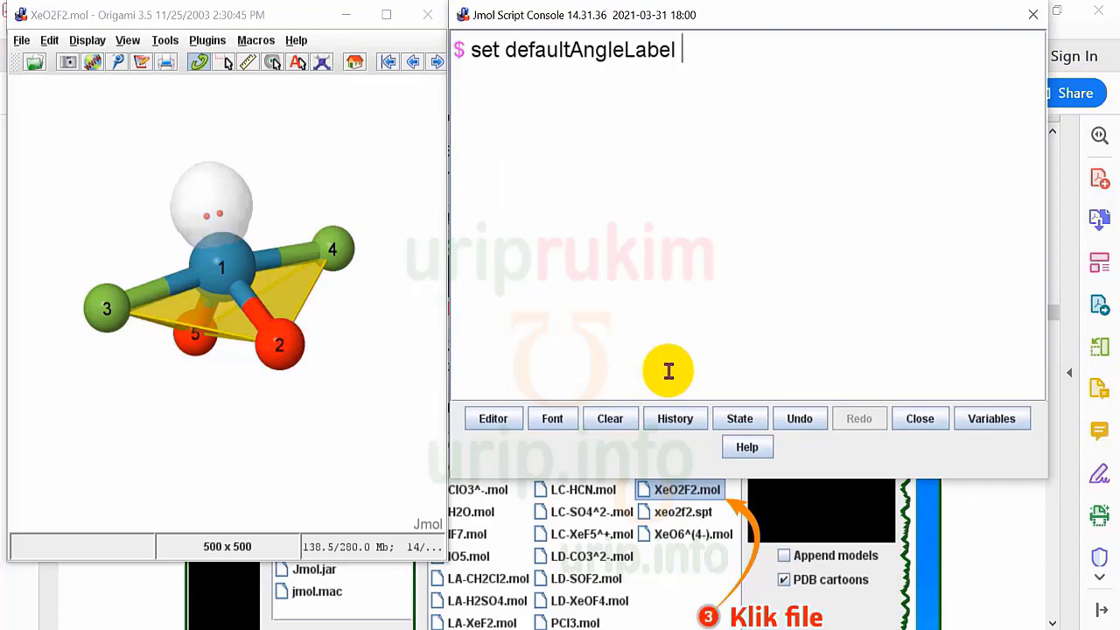
pyautogui.write('"%VALUE%UNITS"')
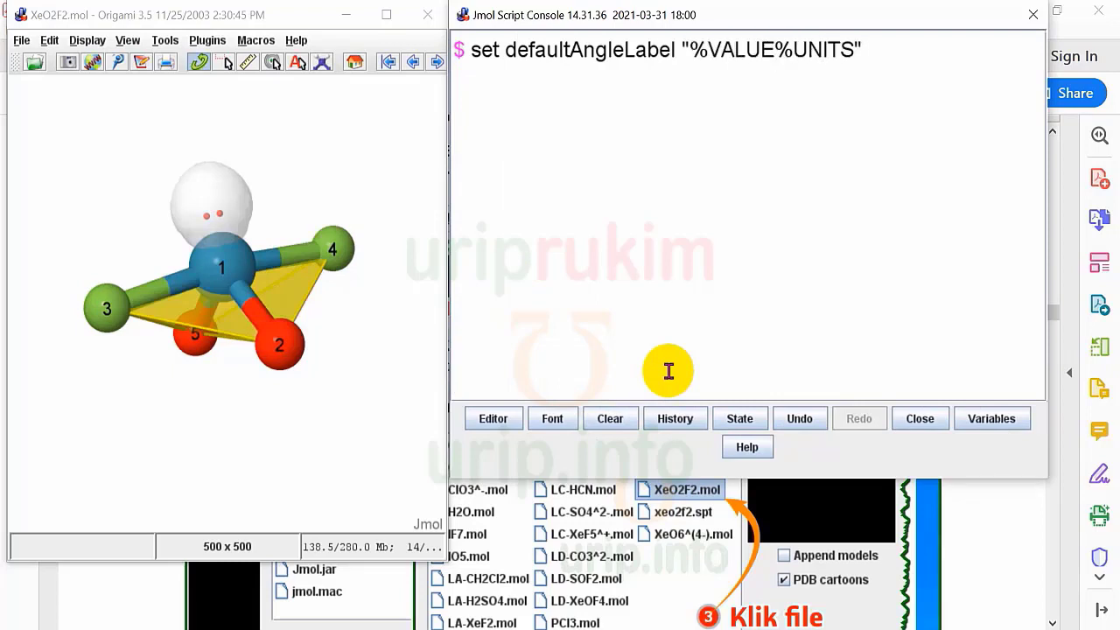
pyautogui.press('Return')
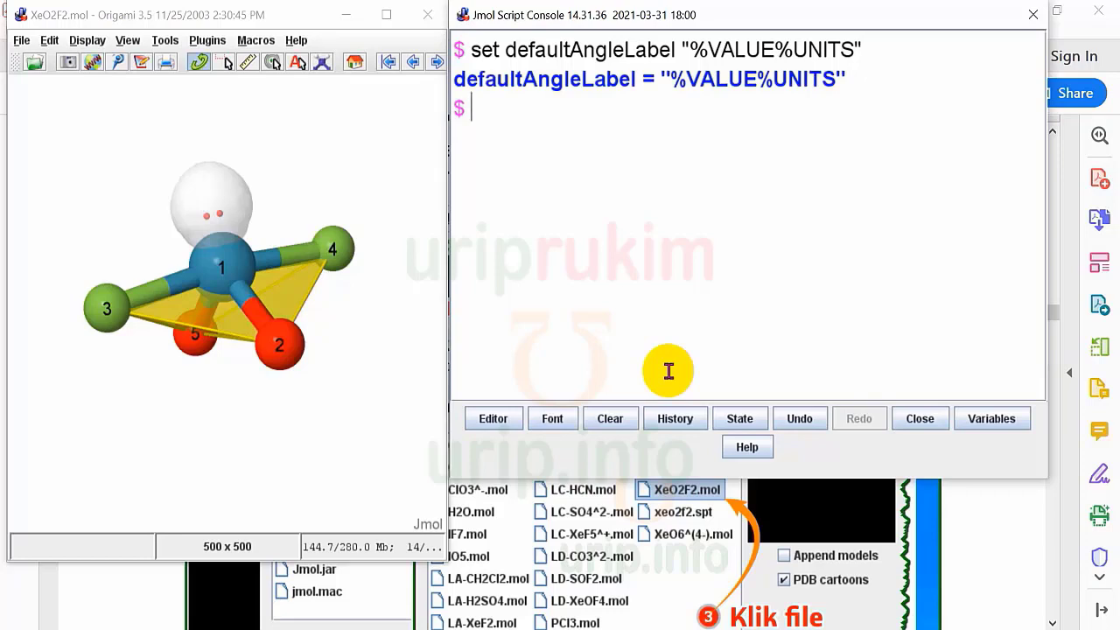
# Measure the angle between atoms 3, 1 and 2 with the command measure @3 @1 @2
pyautogui.press('Up')
pyautogui.press('Up')
pyautogui.press('Up')
pyautogui.press('Up')
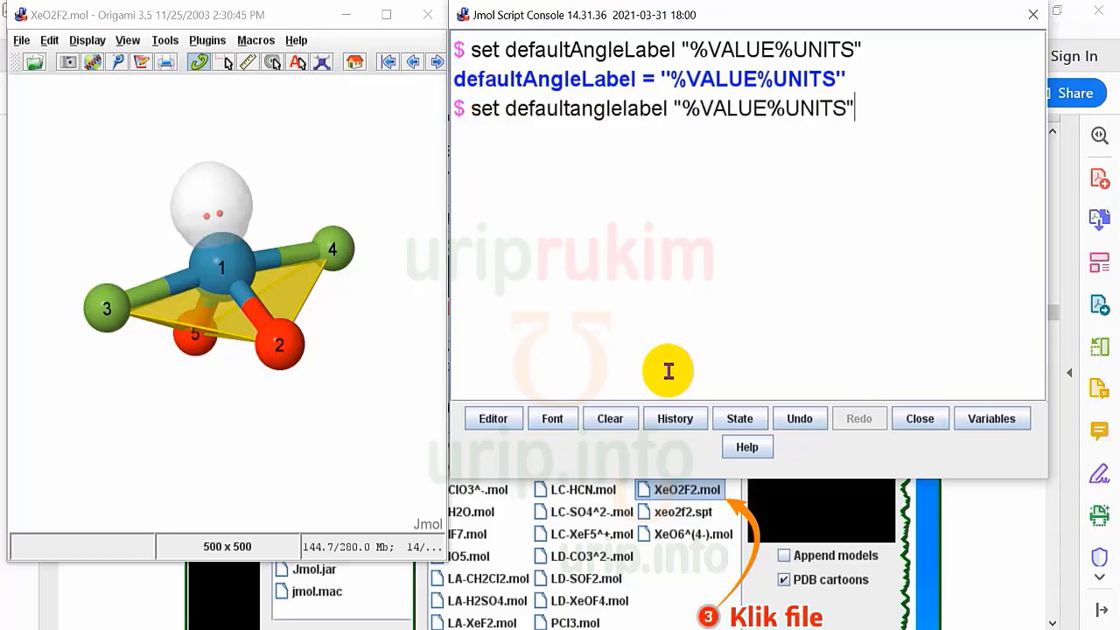
pyautogui.press('Return')
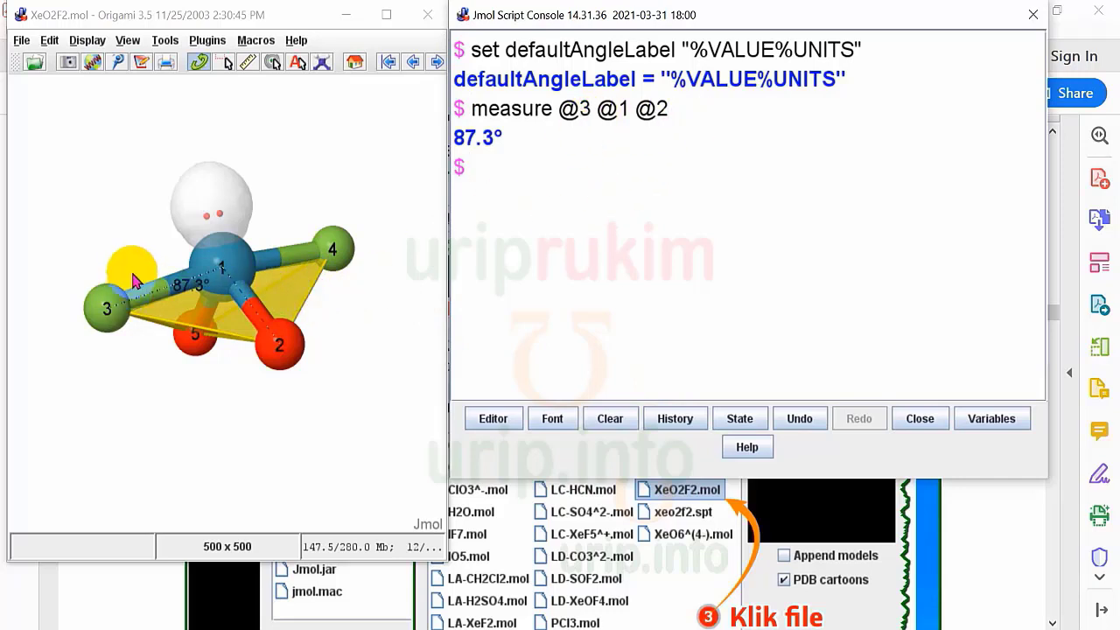
pyautogui.moveTo(132, 267)
pyautogui.mouseDown()
pyautogui.moveTo(175, 300)
pyautogui.moveTo(130, 322)
pyautogui.moveTo(125, 201)
pyautogui.moveTo(200, 368)
pyautogui.moveTo(187, 160)
pyautogui.moveTo(144, 265)
pyautogui.mouseUp()
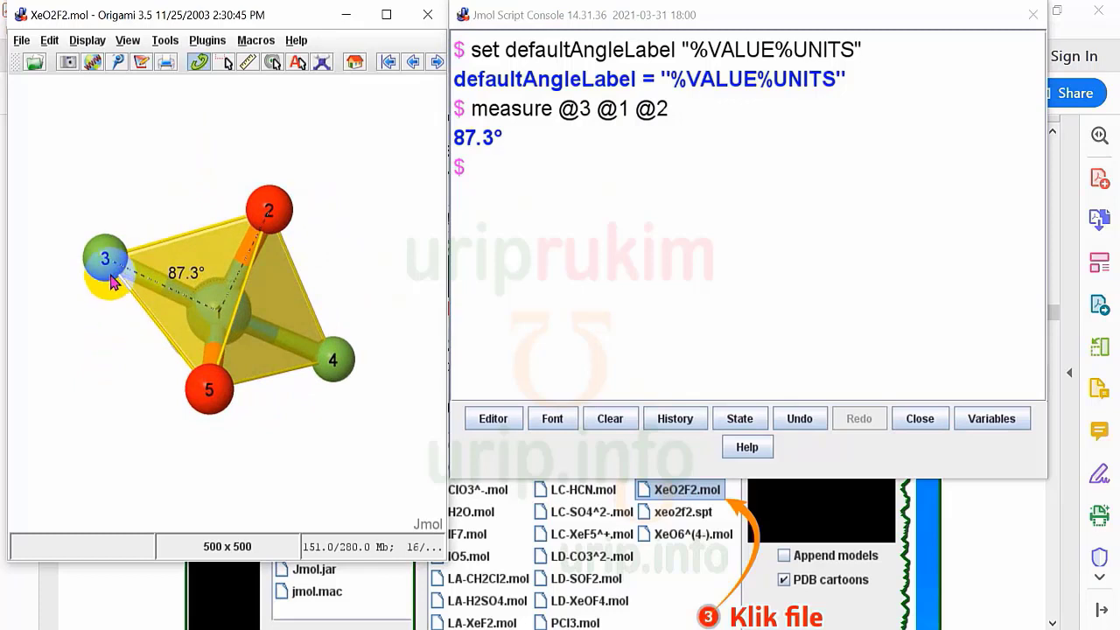
pyautogui.moveTo(272, 241)
pyautogui.mouseDown()
pyautogui.moveTo(298, 277)
pyautogui.moveTo(205, 312)
pyautogui.moveTo(307, 358)
pyautogui.moveTo(288, 330)
pyautogui.moveTo(258, 328)
pyautogui.moveTo(272, 305)
pyautogui.moveTo(260, 260)
pyautogui.mouseUp()
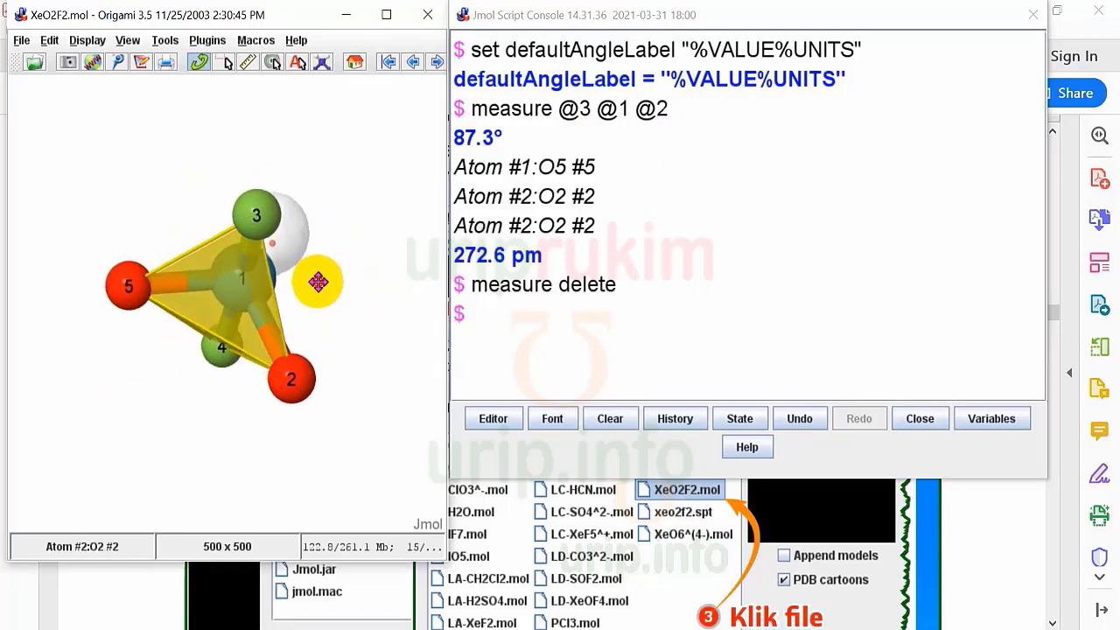
# Turn off the polyhedron display with the command polyhedra off
pyautogui.moveTo(318, 282); pyautogui.dragTo(282, 269)
pyautogui.moveTo(213, 344); pyautogui.dragTo(300, 295)
pyautogui.click(504, 312)
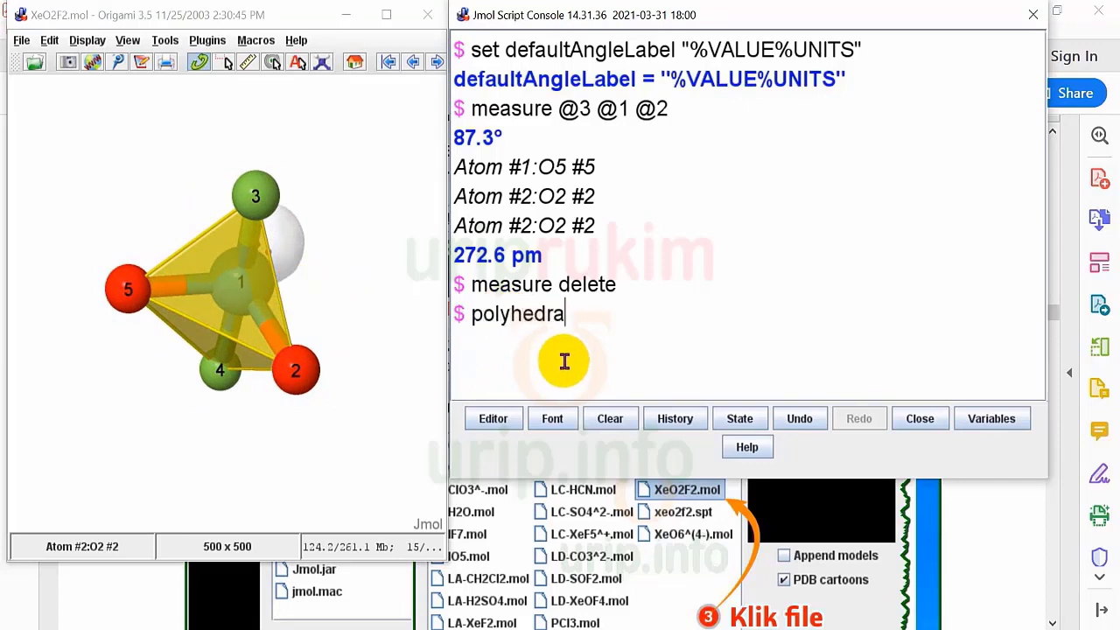
pyautogui.write('polyhedra off')
pyautogui.press('Return')
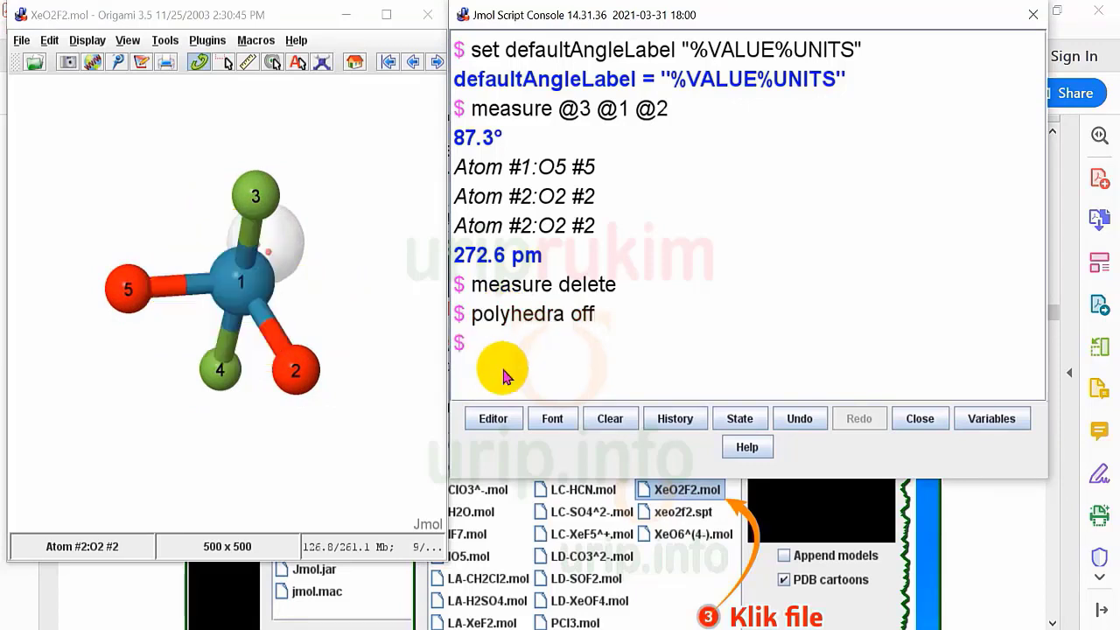
# Measure the O–Xe–O angle by picking atoms 5, 1 and 2 on the model in angle measurement mode
pyautogui.moveTo(150, 205); pyautogui.dragTo(142, 237)
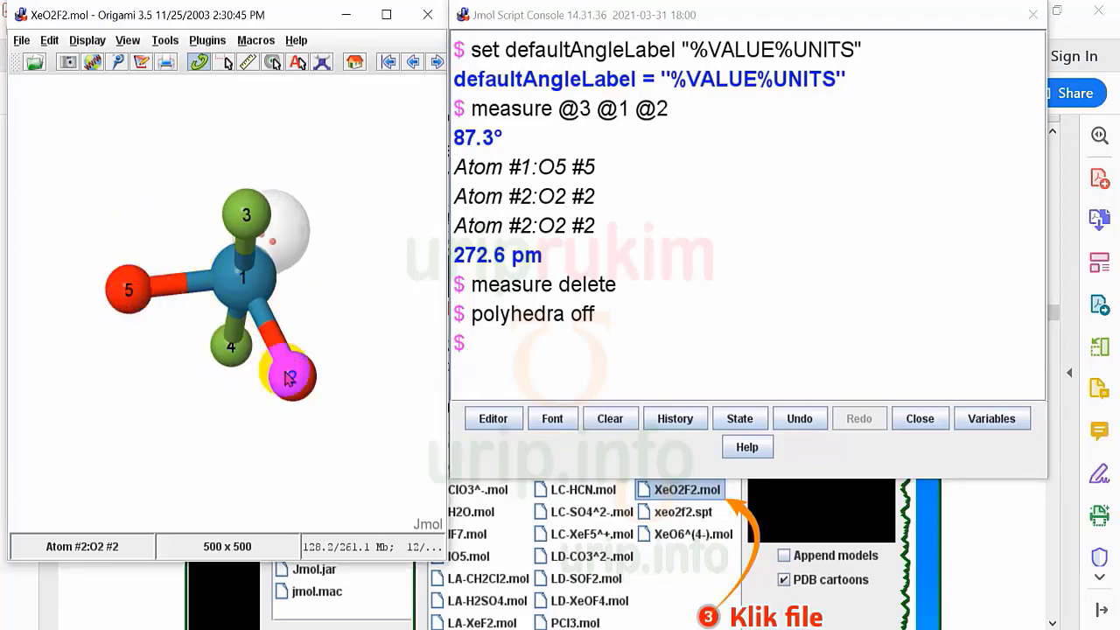
pyautogui.moveTo(140, 200); pyautogui.dragTo(110, 230)
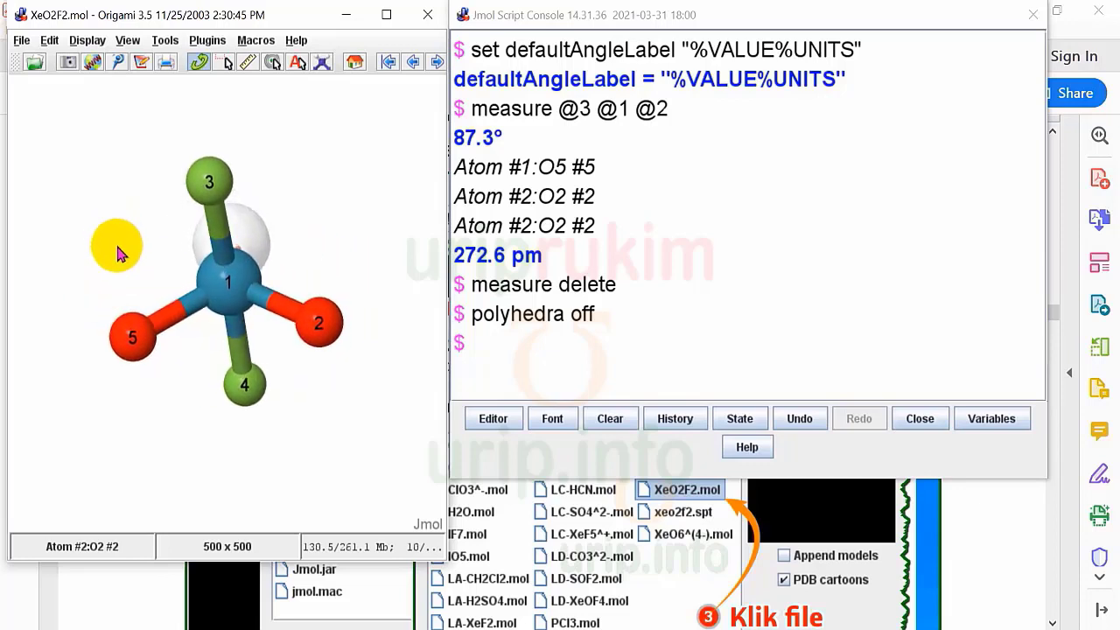
pyautogui.rightClick(69, 103)
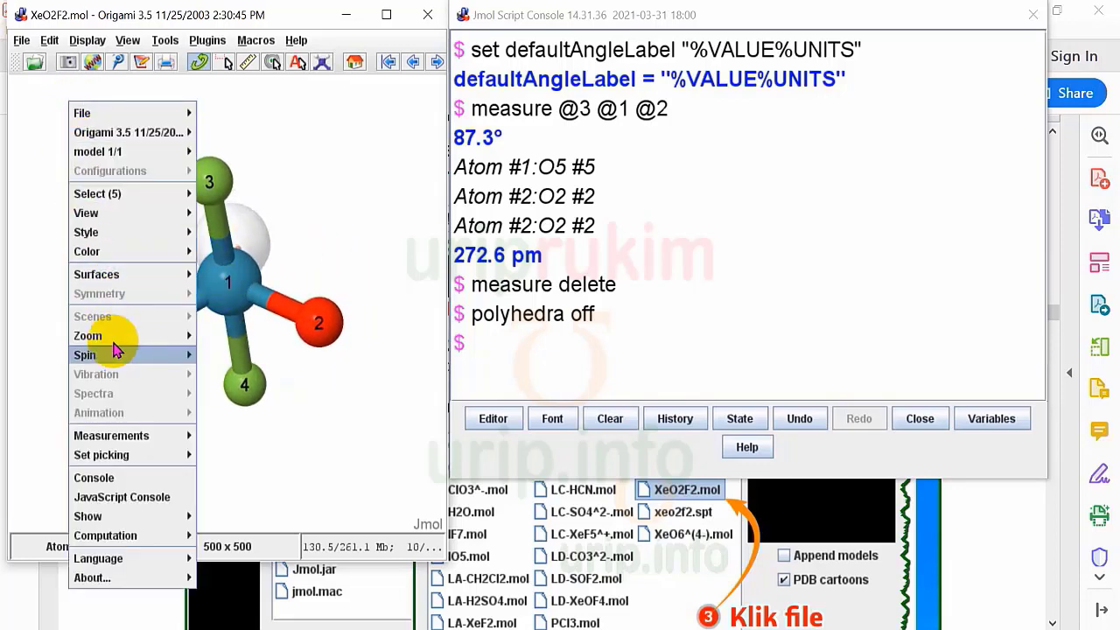
pyautogui.moveTo(140, 435)
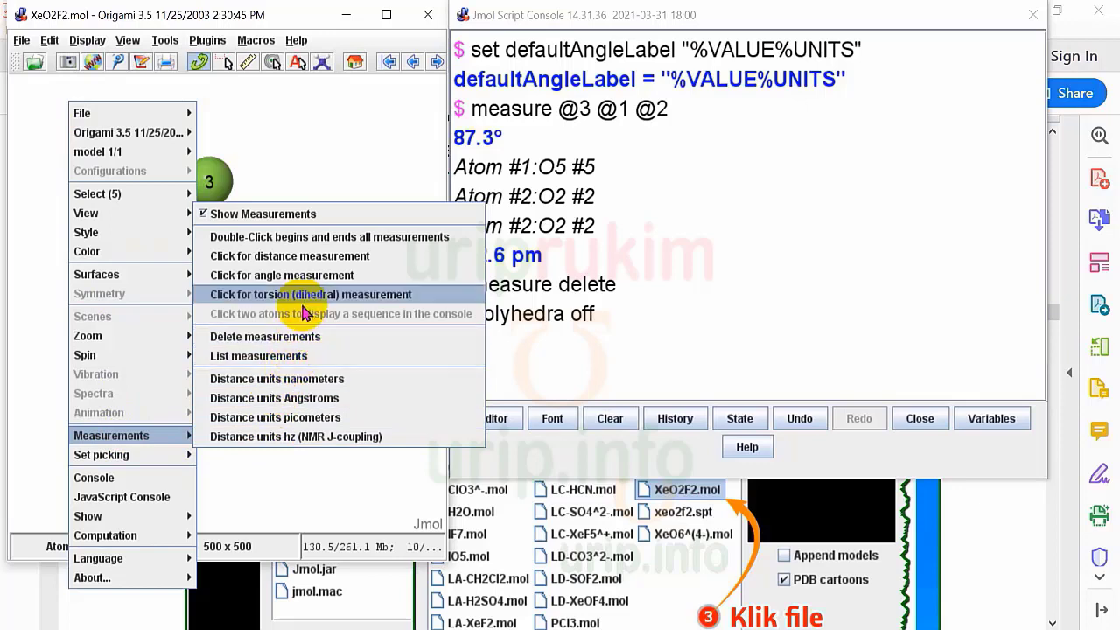
pyautogui.click(288, 275)
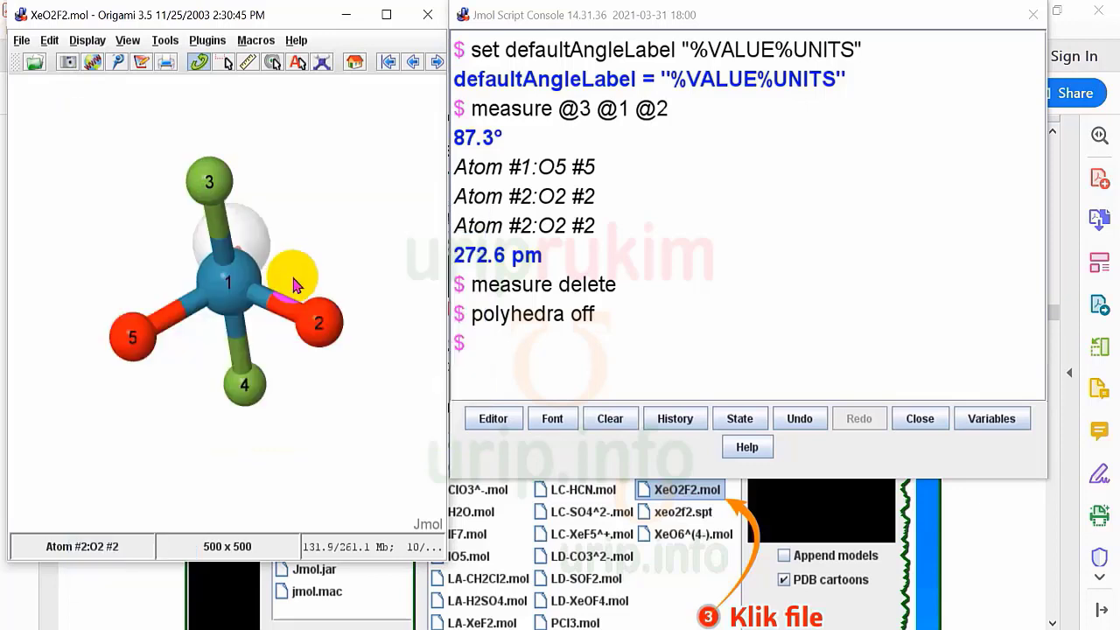
pyautogui.click(131, 334)
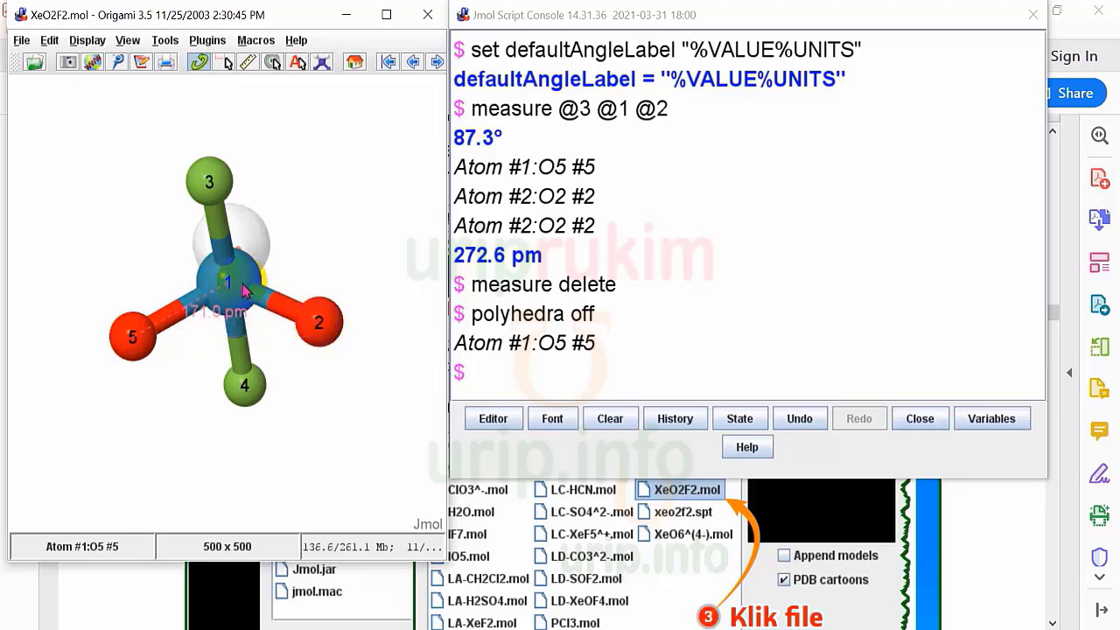
pyautogui.click(230, 287)
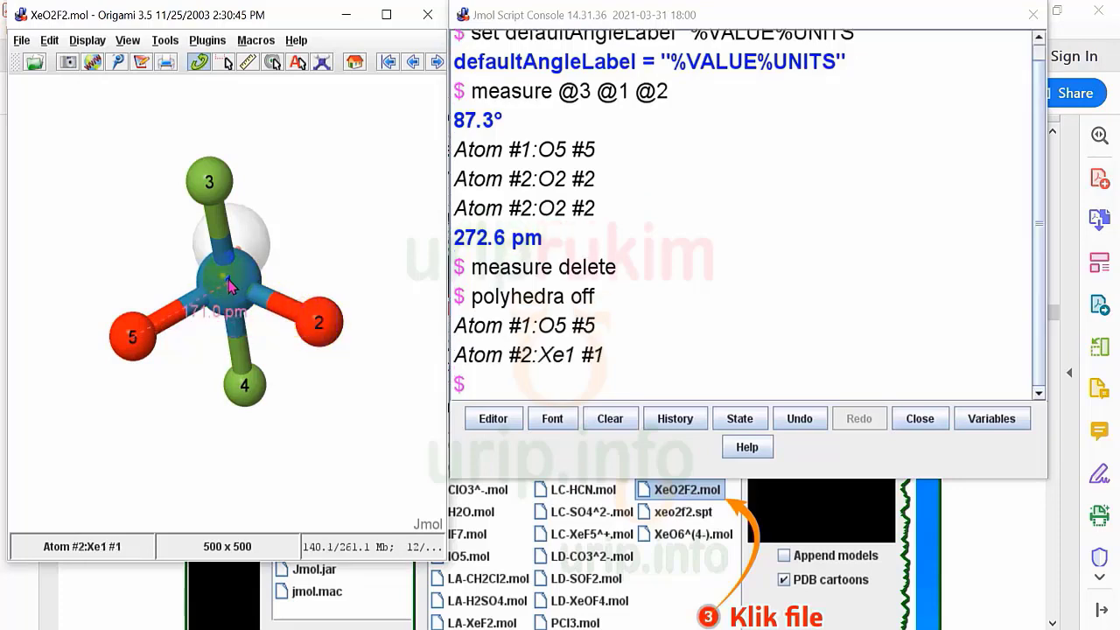
pyautogui.click(319, 331)
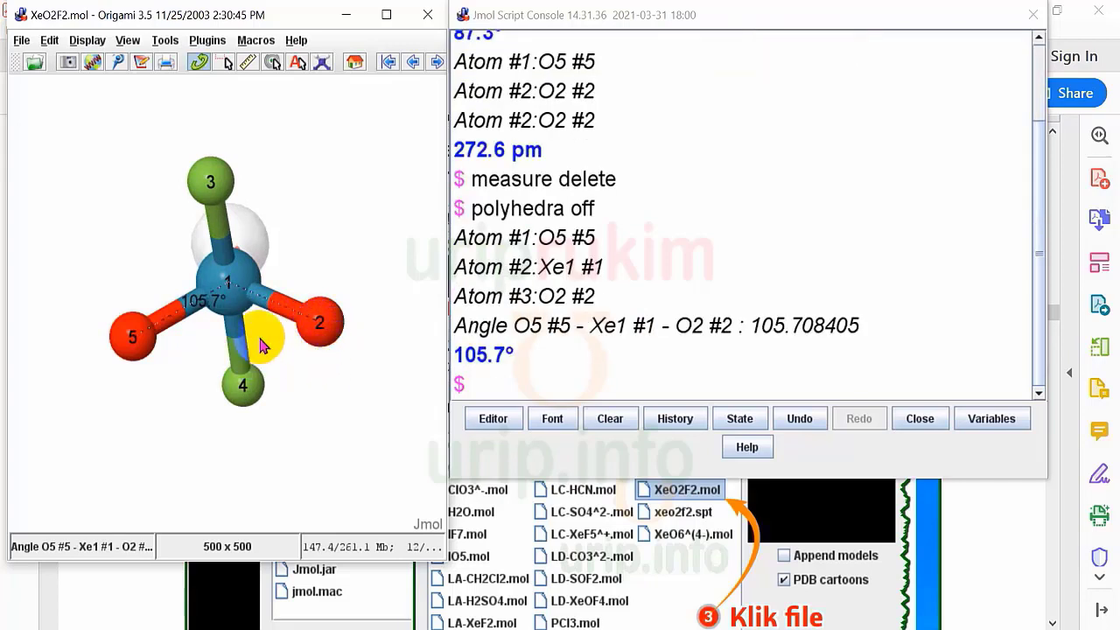
# Measure all bond lengths in the molecule with the command measure allconnected (*)(*)
pyautogui.moveTo(315, 268); pyautogui.dragTo(273, 381)
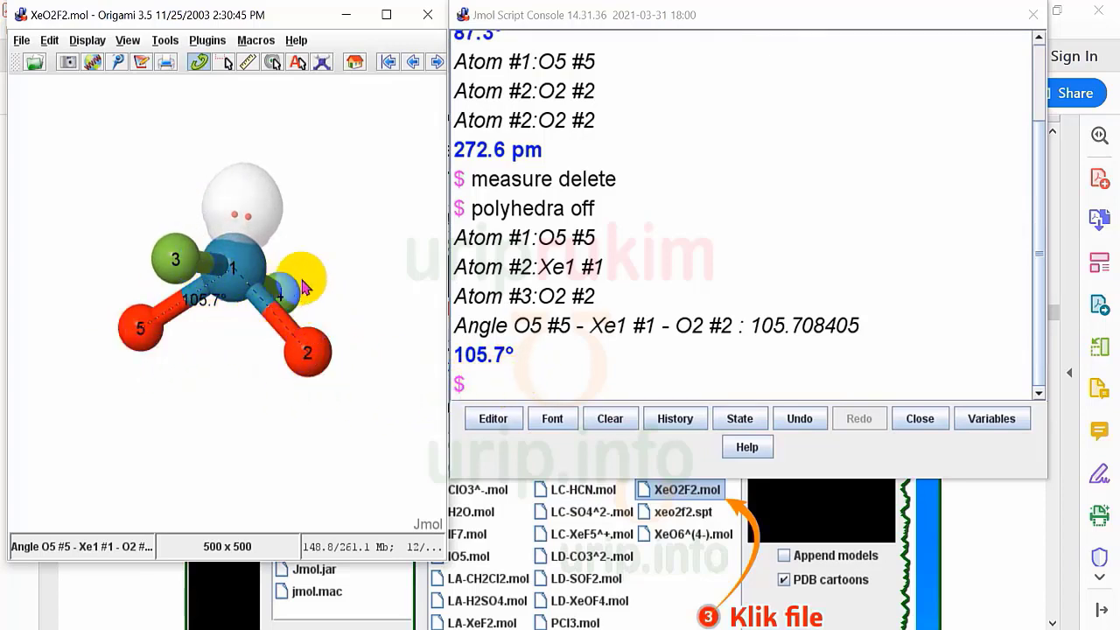
pyautogui.moveTo(305, 287); pyautogui.dragTo(320, 142)
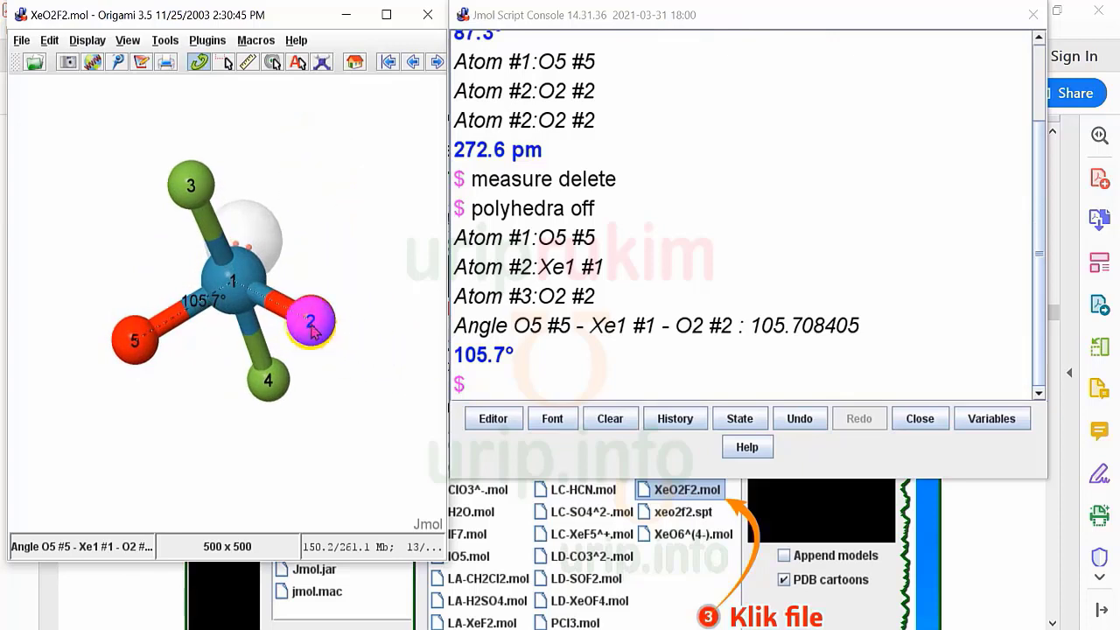
pyautogui.click(493, 383)
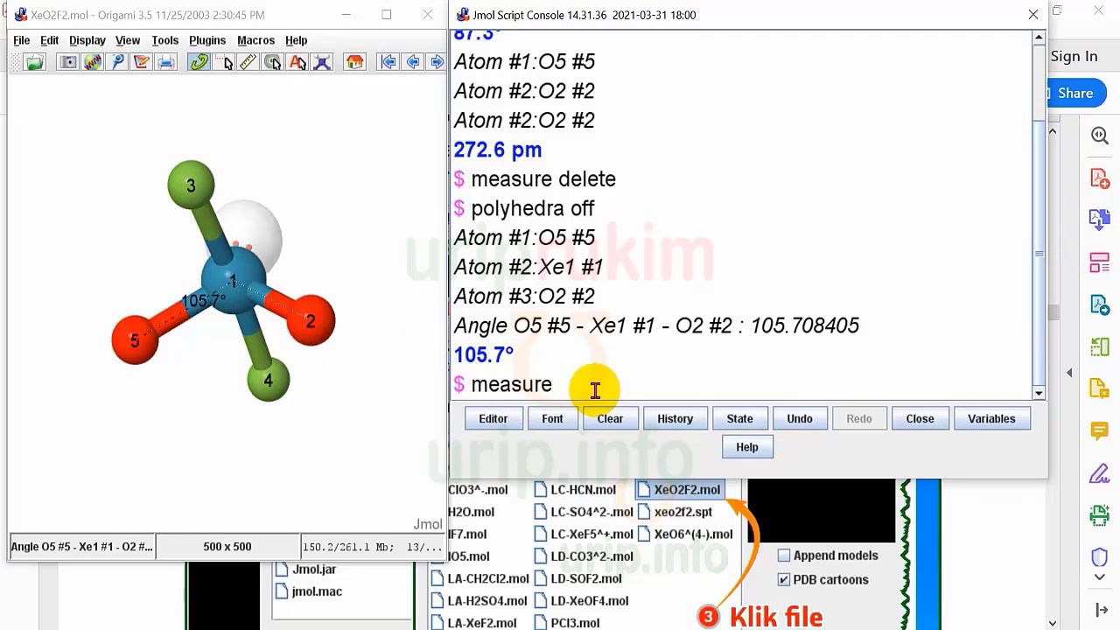
pyautogui.write('measure allconnected (')
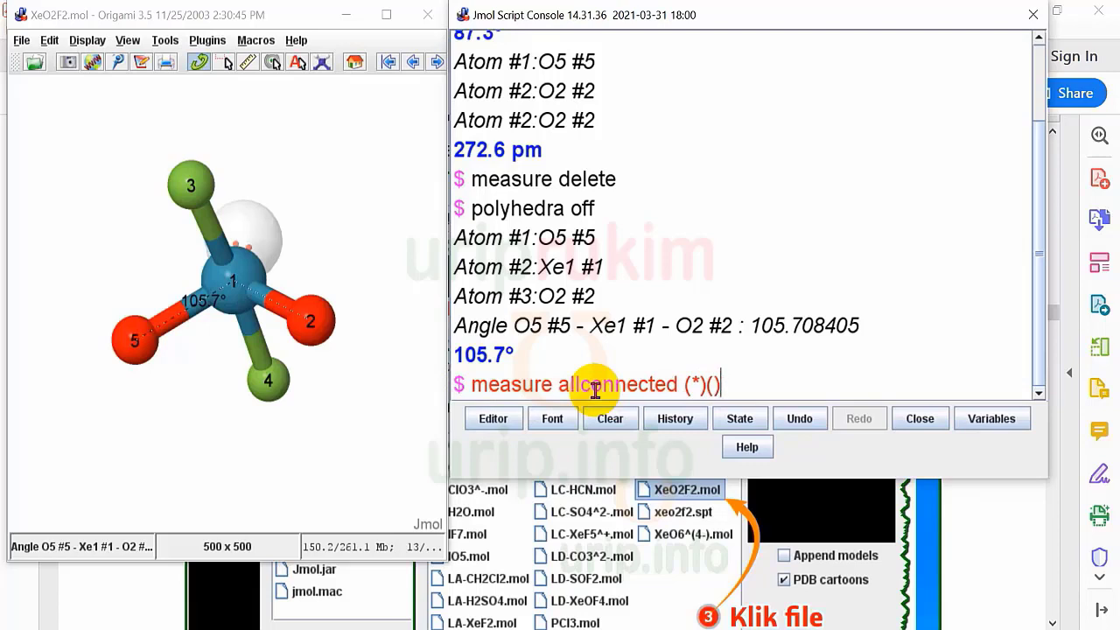
pyautogui.write('*)')
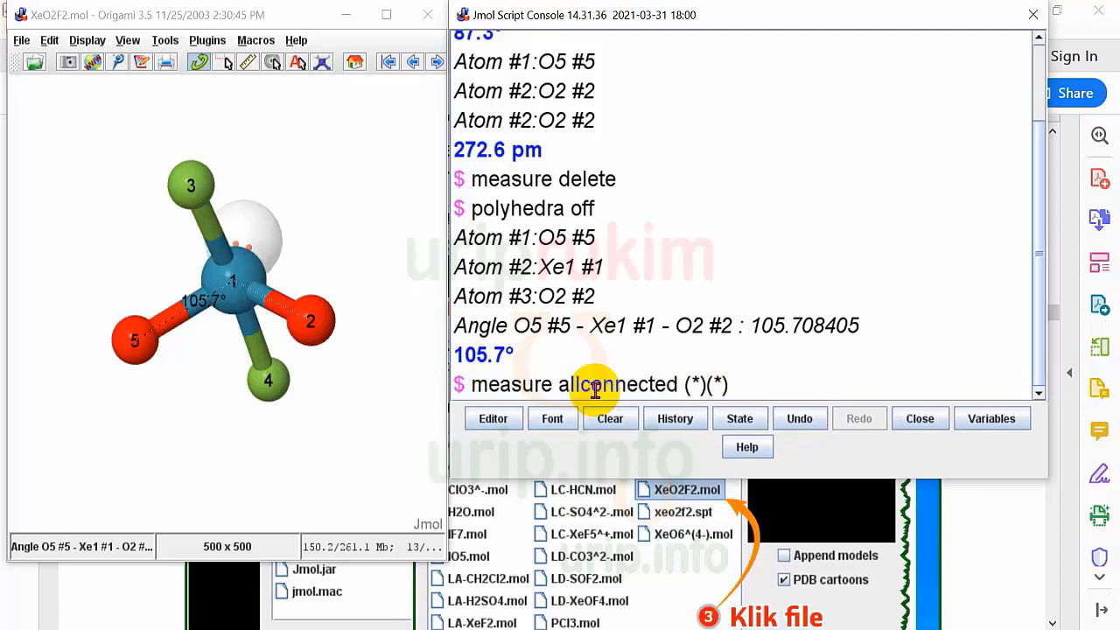
pyautogui.moveTo(711, 325); pyautogui.dragTo(738, 326)
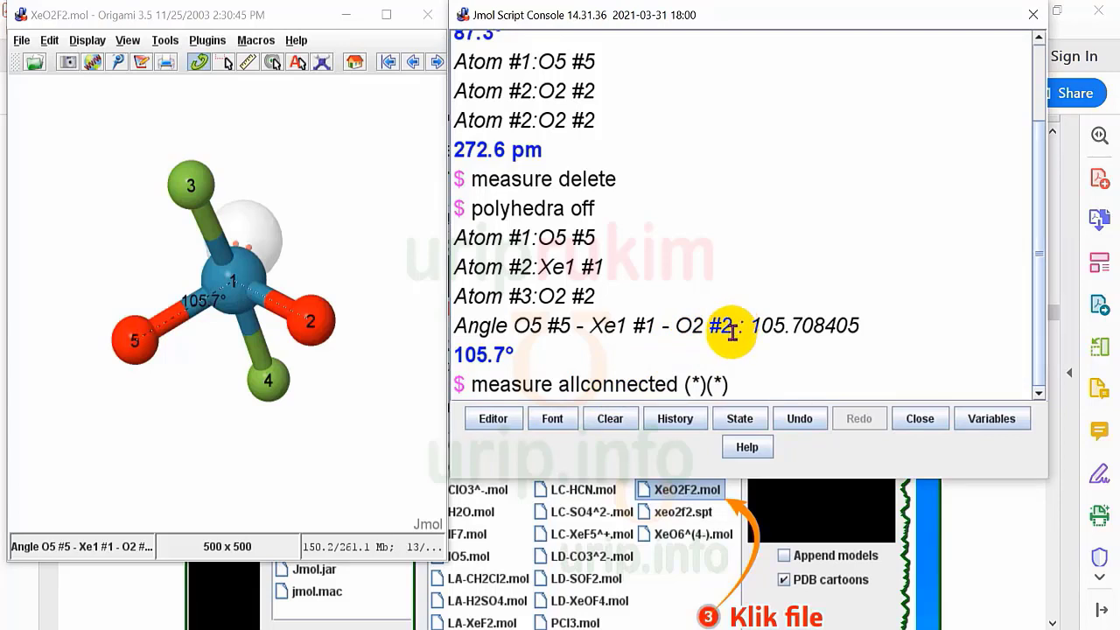
pyautogui.press('Return')
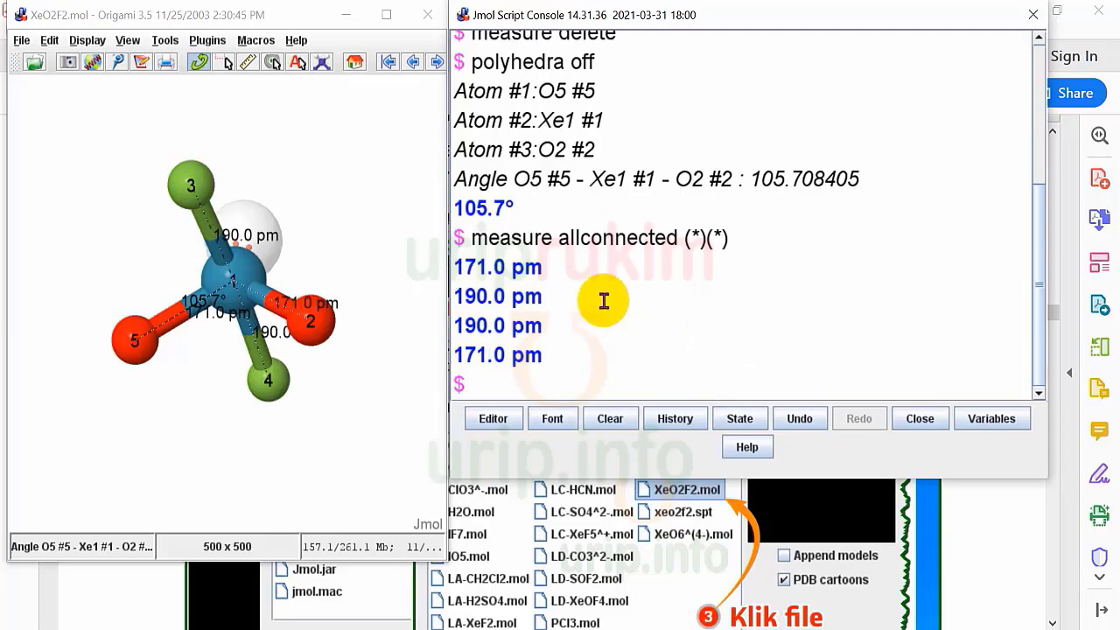
# Remove all measurements from the model with the command measure delete
pyautogui.moveTo(318, 275); pyautogui.dragTo(305, 223)
pyautogui.click(491, 386)
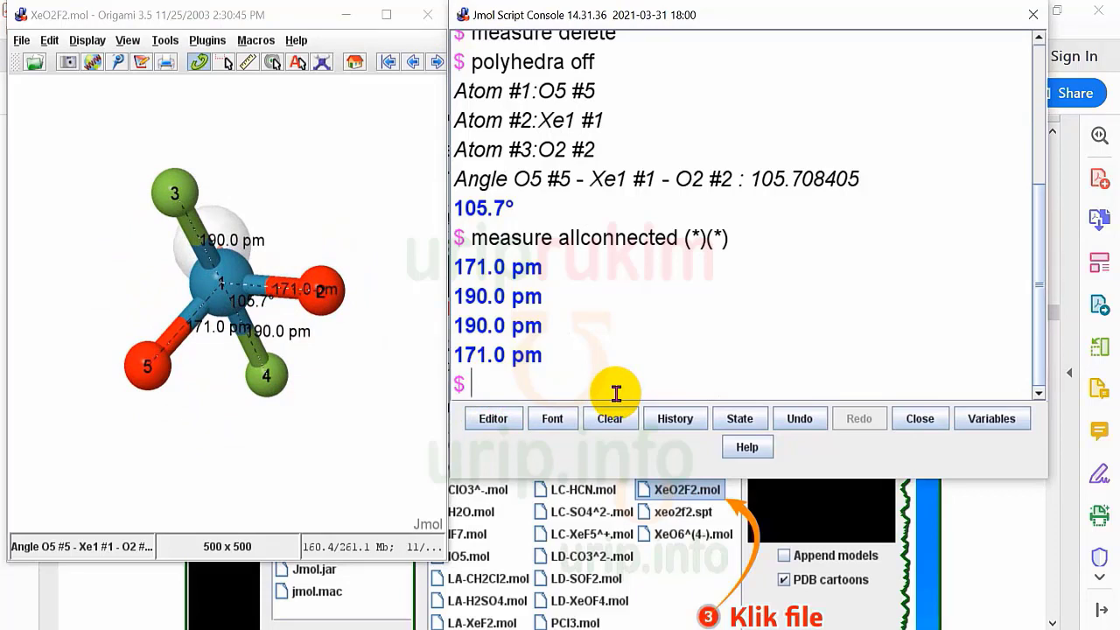
pyautogui.write('measure')
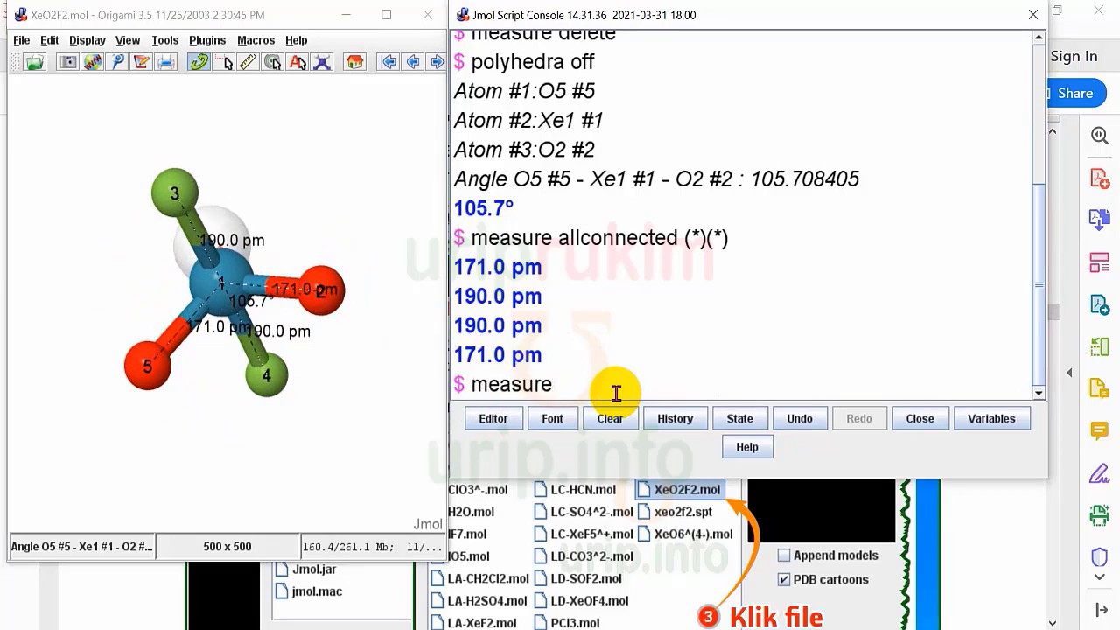
pyautogui.write(' delete')
pyautogui.press('Return')
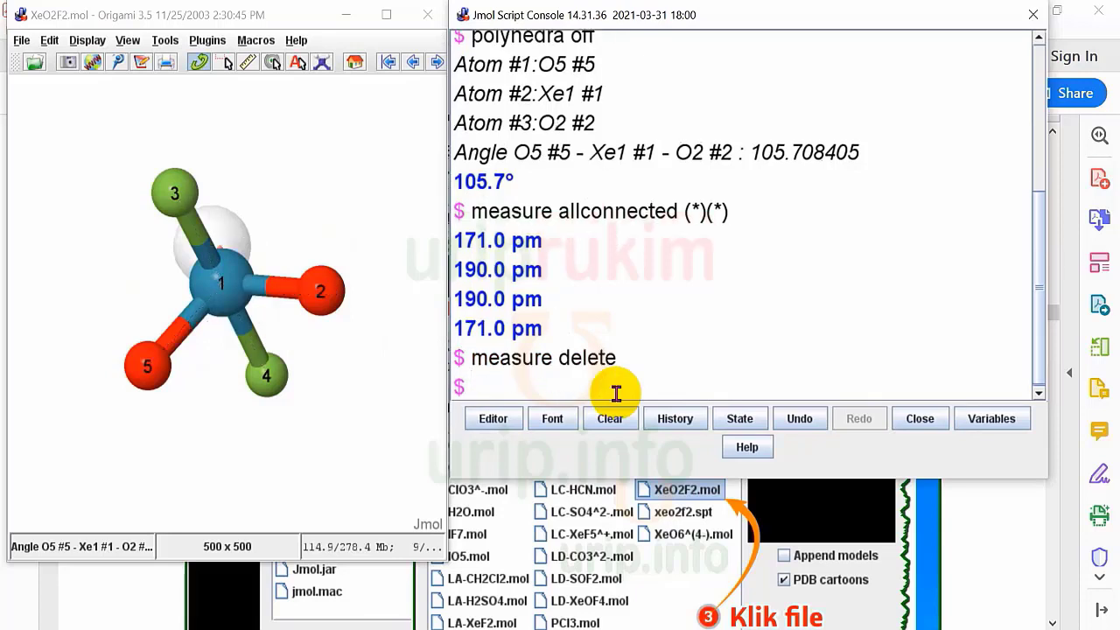
# Measure all bond angles in the molecule with the command measure allconnected (*)(*)(*)
pyautogui.press('Up')
pyautogui.press('Up')
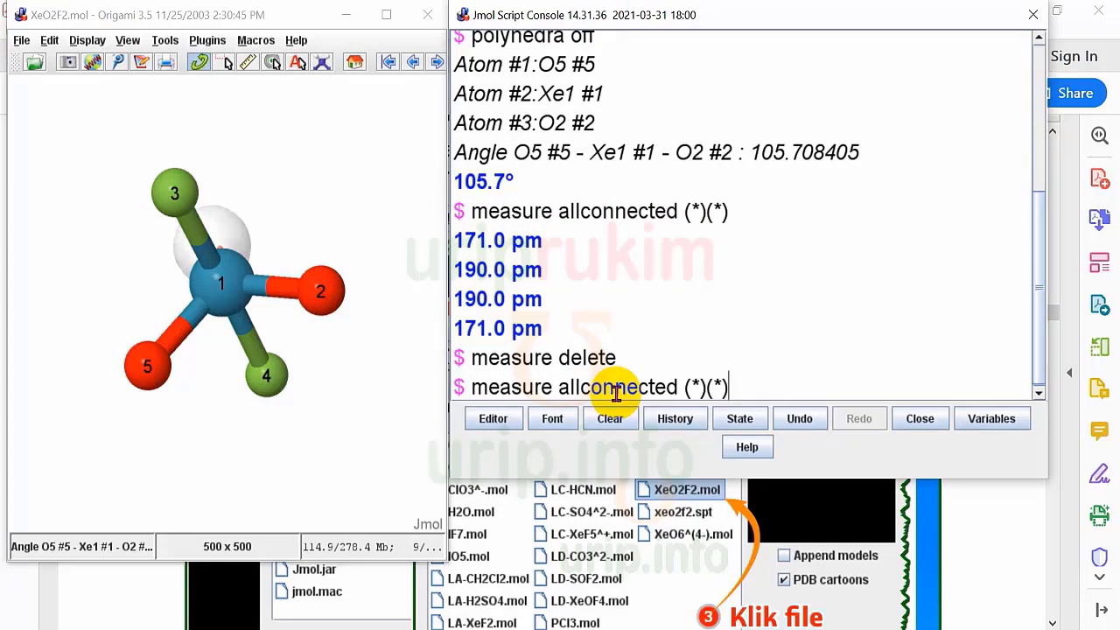
pyautogui.write('(*)')
pyautogui.press('Return')
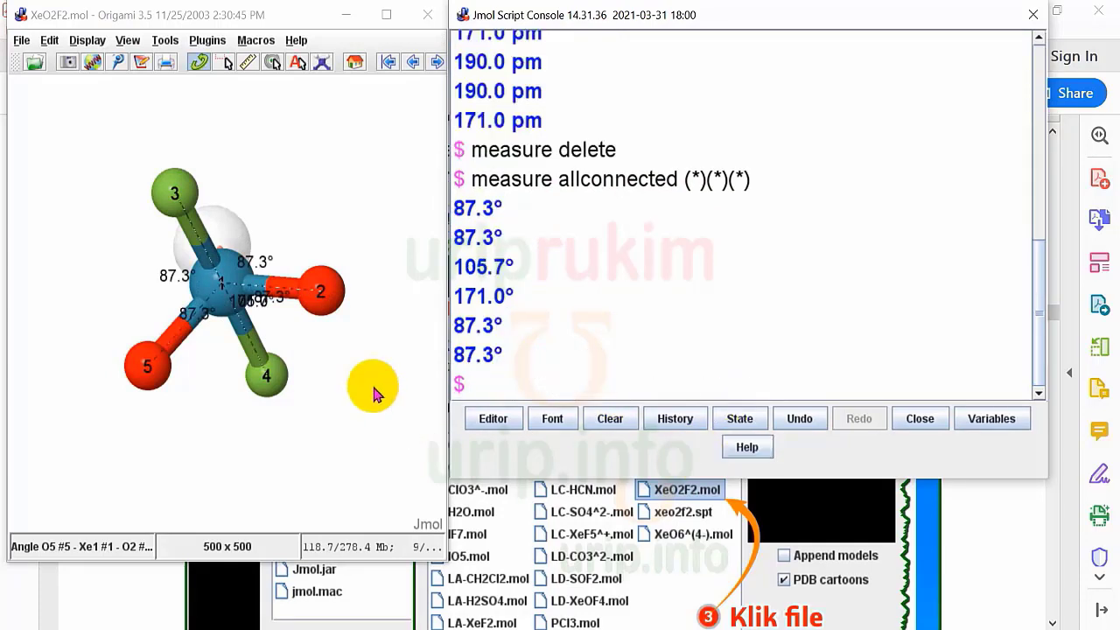
# Examine the bond angle labels around the central atom from several viewing directions and compare them with the console list
pyautogui.moveTo(347, 253); pyautogui.dragTo(237, 140)
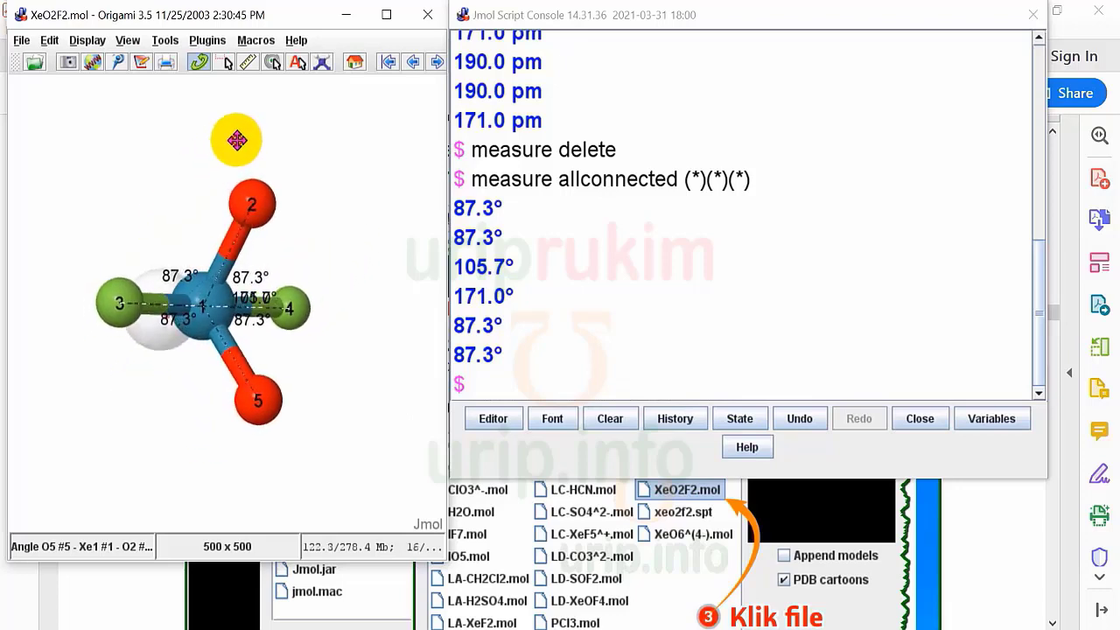
pyautogui.moveTo(252, 303); pyautogui.dragTo(322, 216)
pyautogui.moveTo(293, 185); pyautogui.dragTo(204, 243)
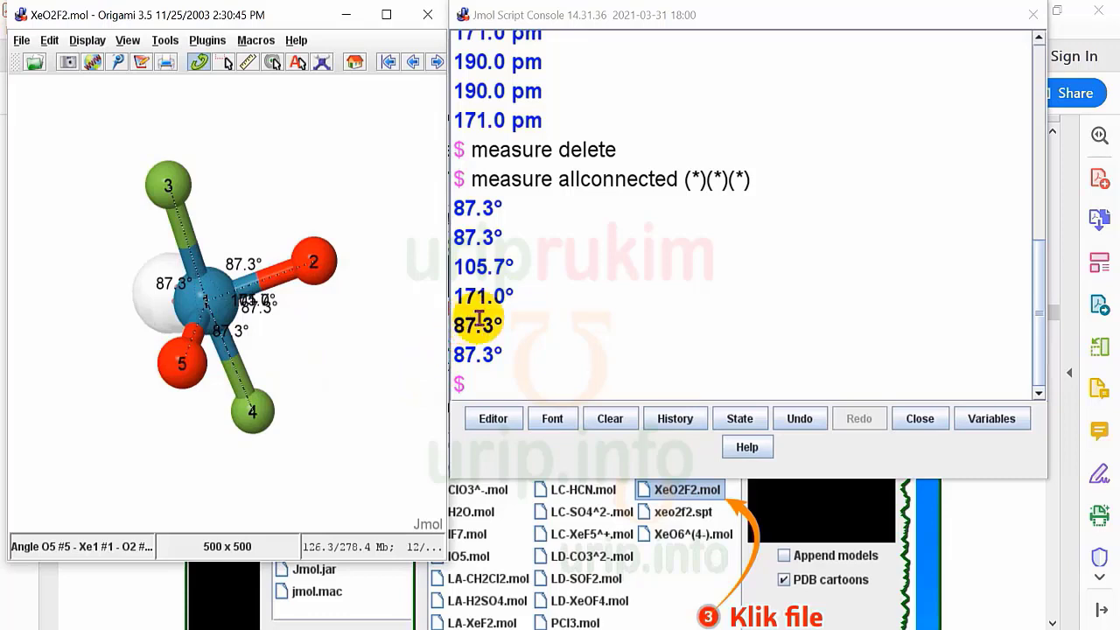
pyautogui.moveTo(233, 219)
pyautogui.mouseDown()
pyautogui.moveTo(265, 237)
pyautogui.moveTo(233, 213)
pyautogui.mouseUp()
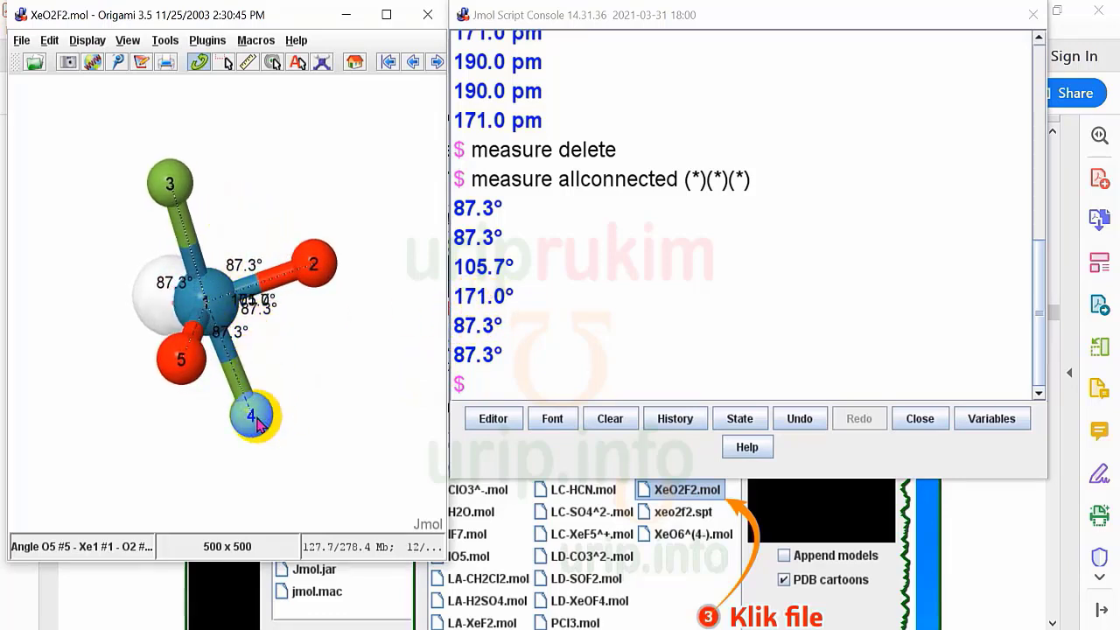
pyautogui.moveTo(230, 196); pyautogui.dragTo(303, 254)
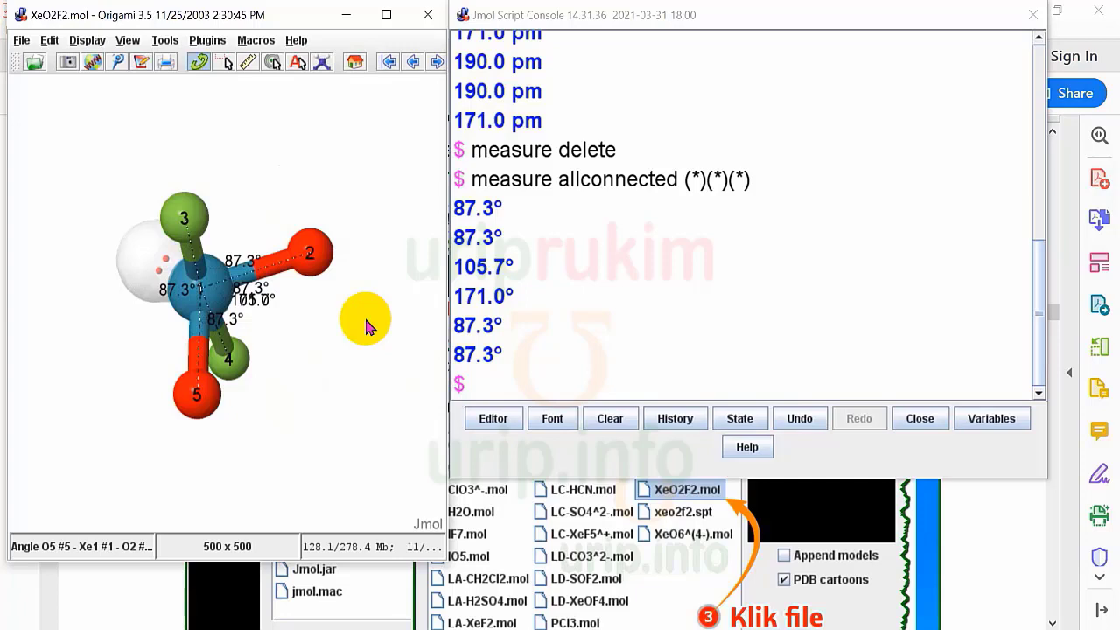
pyautogui.moveTo(325, 306); pyautogui.dragTo(250, 338)
pyautogui.click(513, 380)
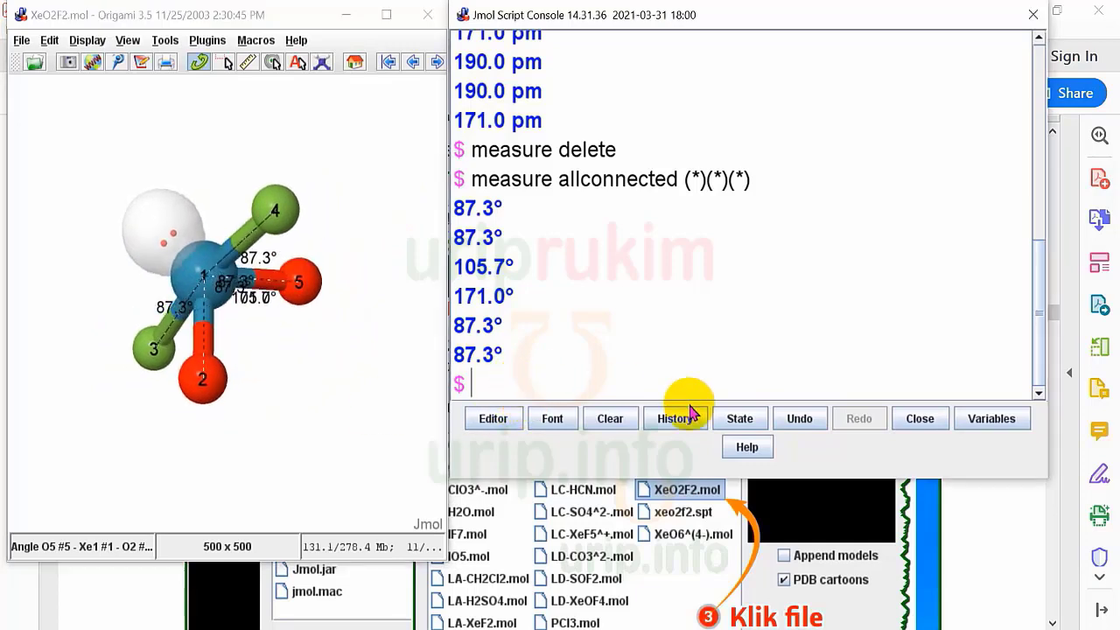
# Clear the bond angle measurements from the model with the command measure delete
pyautogui.write('measure')
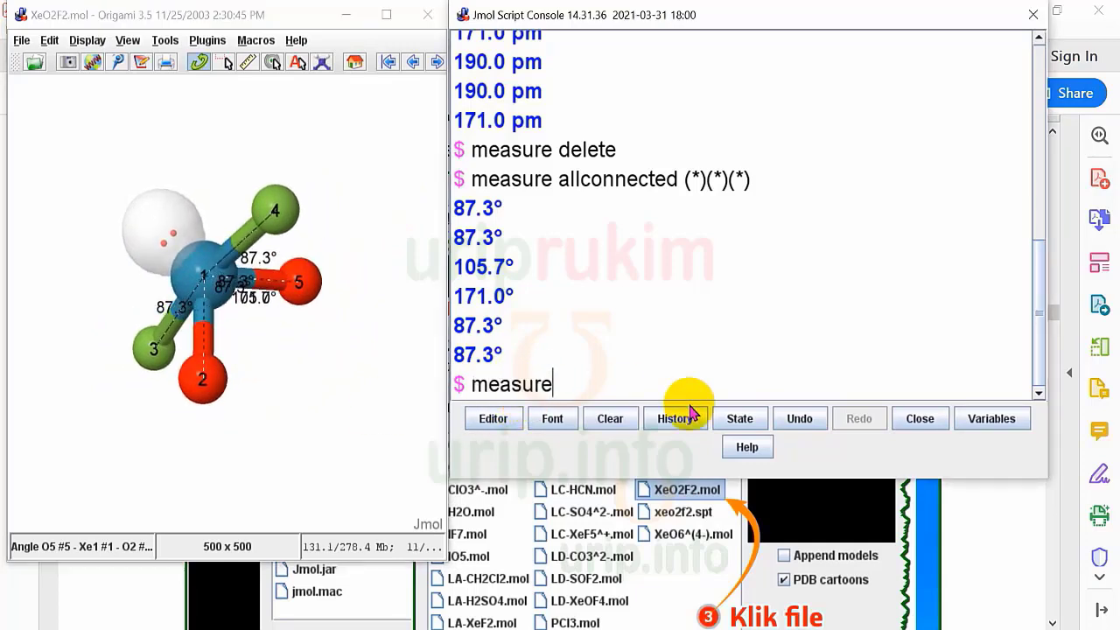
pyautogui.write(' delete')
pyautogui.press('Return')
# Change the Xe1–O2 and Xe1–O5 bonds to double bonds with the model kit
pyautogui.moveTo(370, 353); pyautogui.dragTo(192, 356)
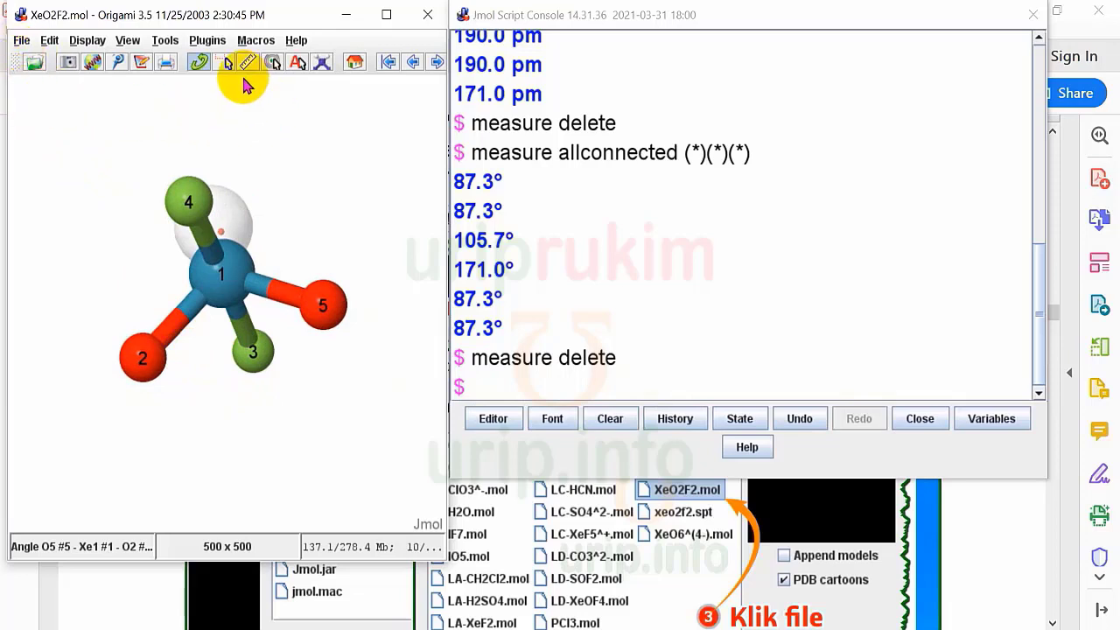
pyautogui.click(321, 62)
pyautogui.click(22, 88)
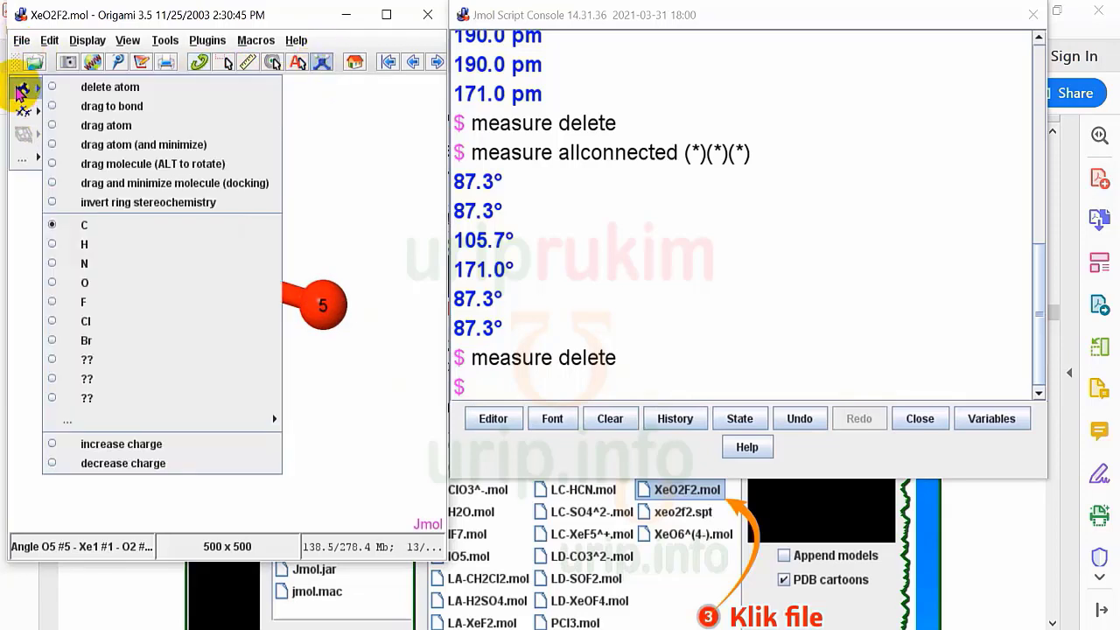
pyautogui.moveTo(29, 112)
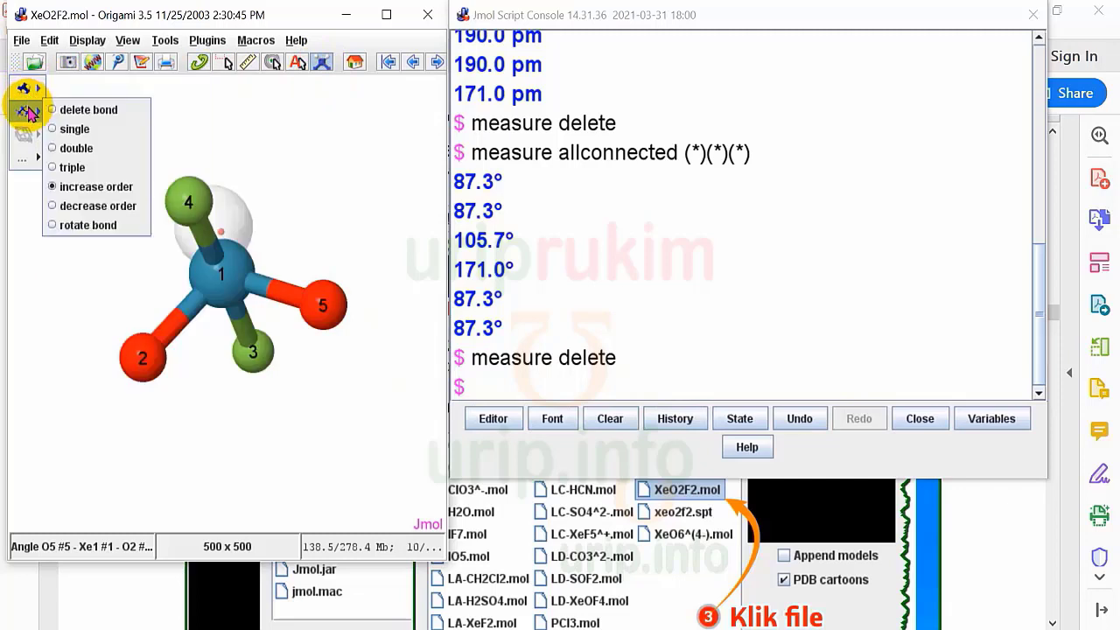
pyautogui.click(54, 149)
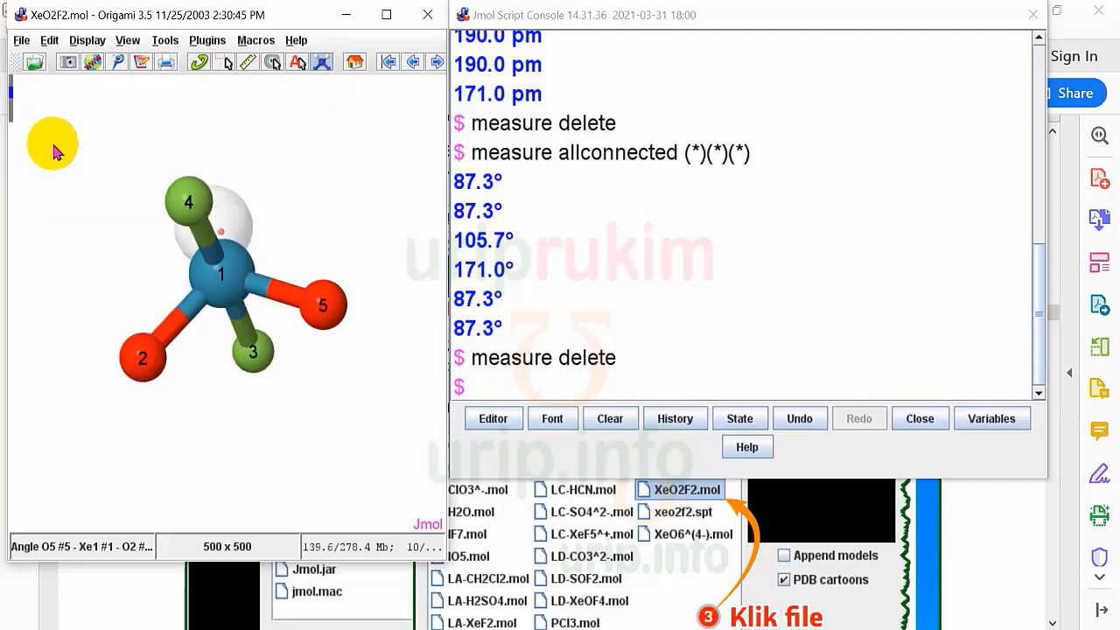
pyautogui.click(182, 326)
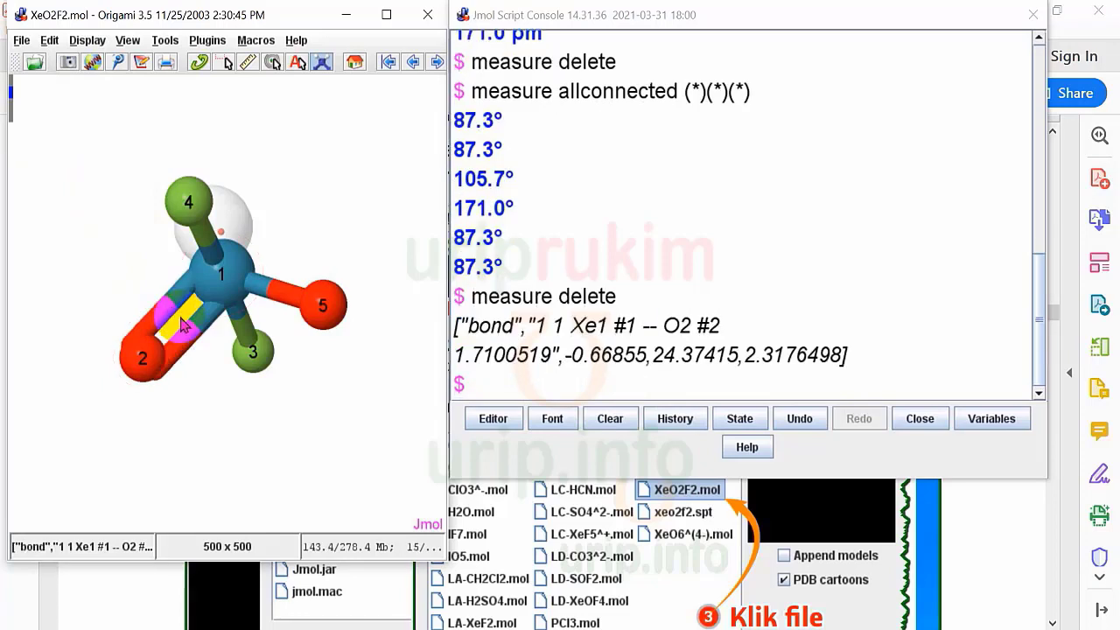
pyautogui.click(292, 296)
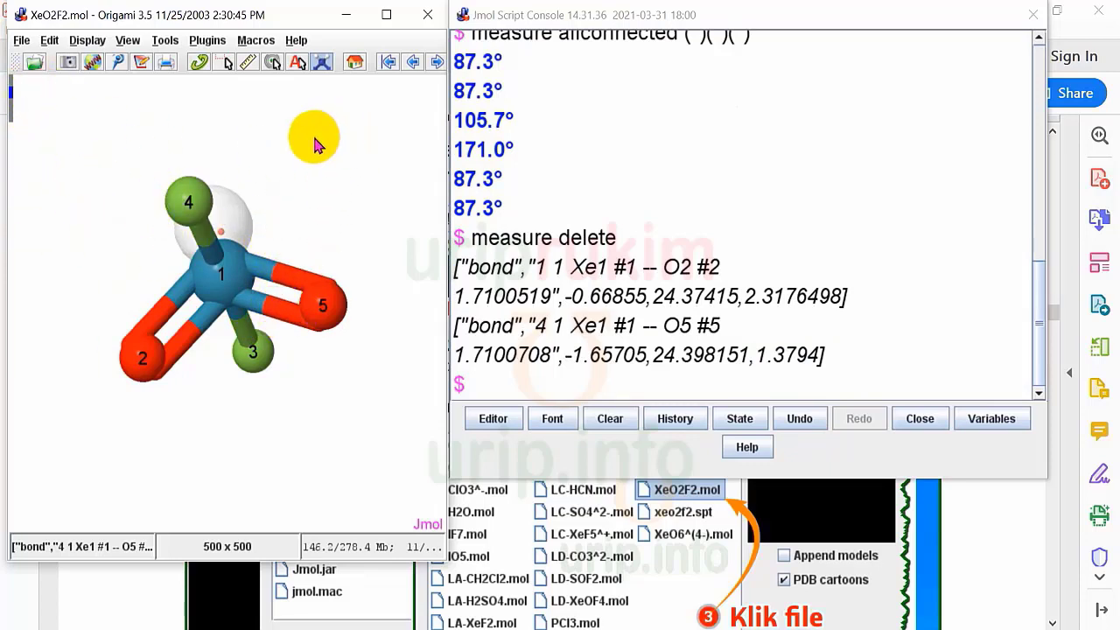
# Examine the two xenon–oxygen double bonds from several viewing directions
pyautogui.moveTo(371, 155); pyautogui.dragTo(317, 242)
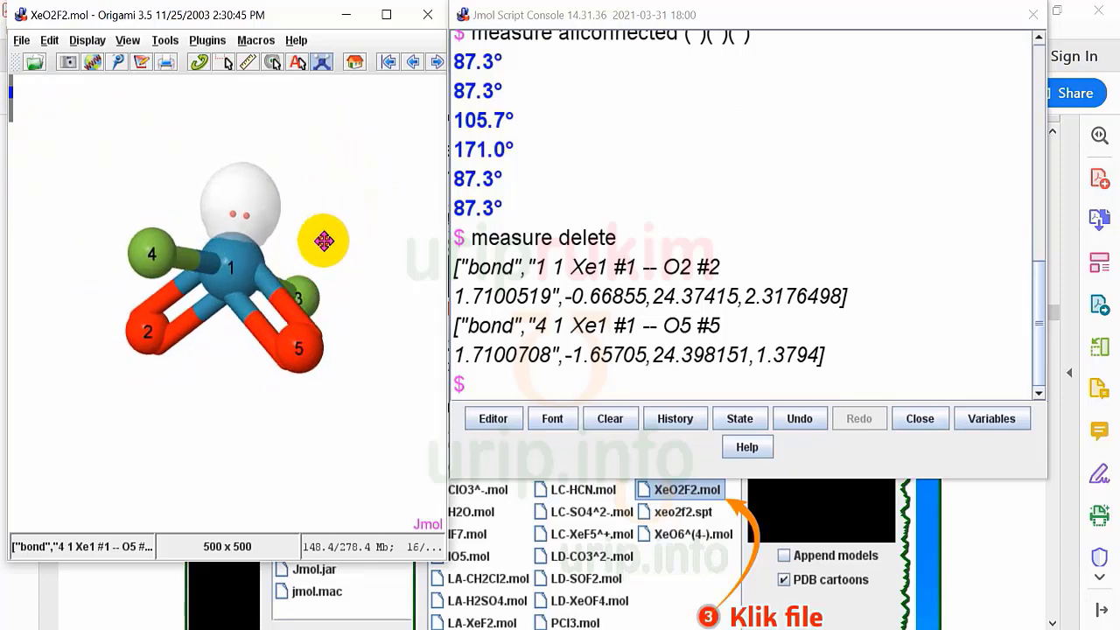
pyautogui.click(531, 388)
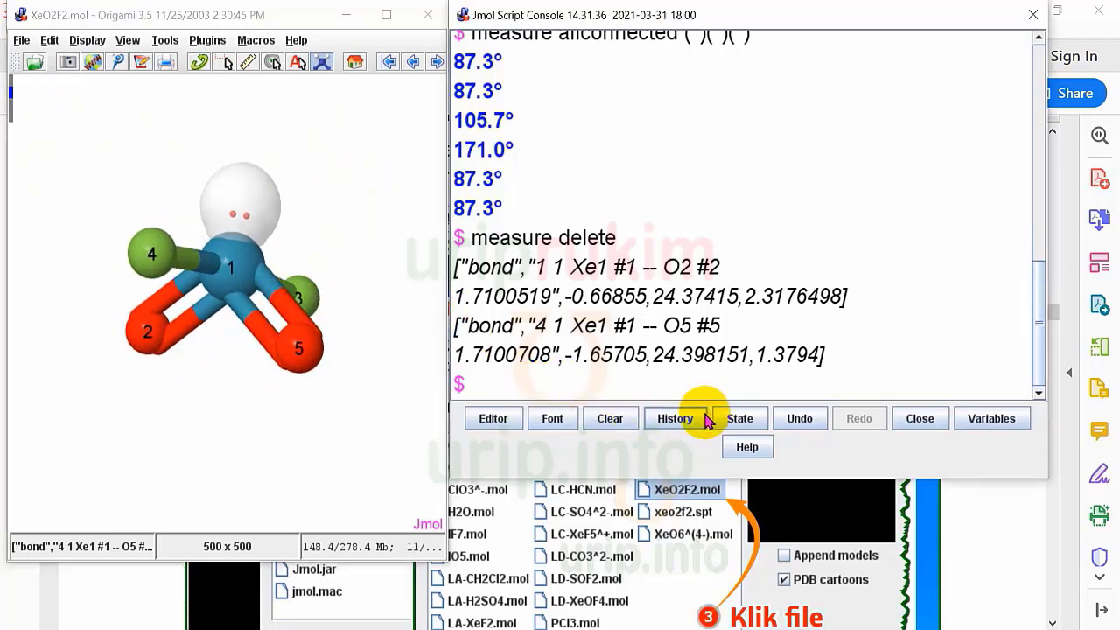
pyautogui.click(235, 273)
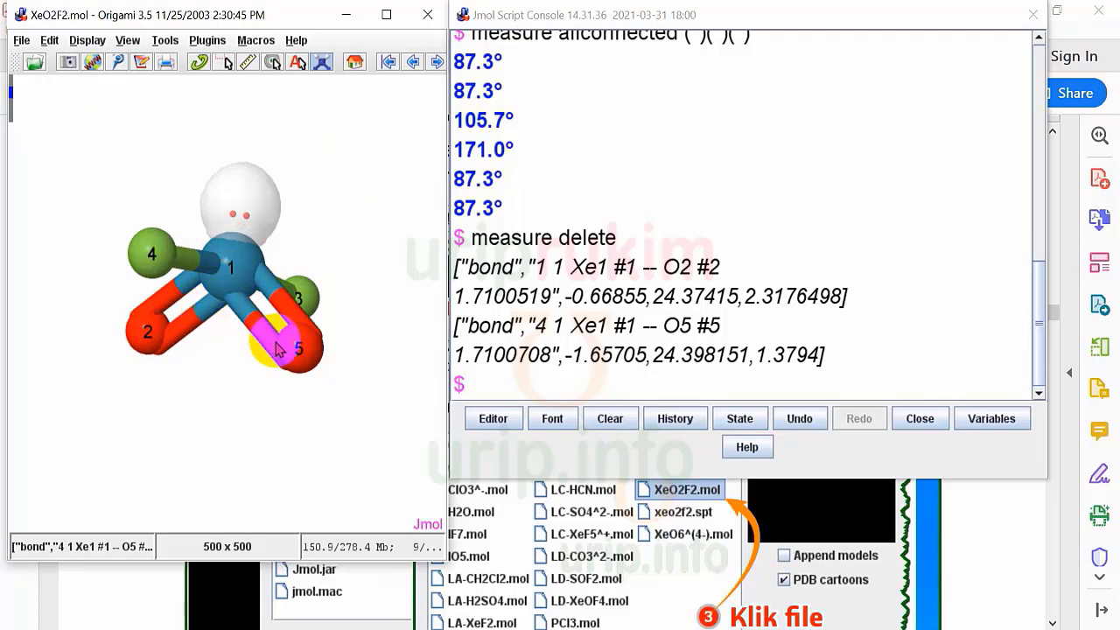
pyautogui.moveTo(342, 193); pyautogui.dragTo(190, 231)
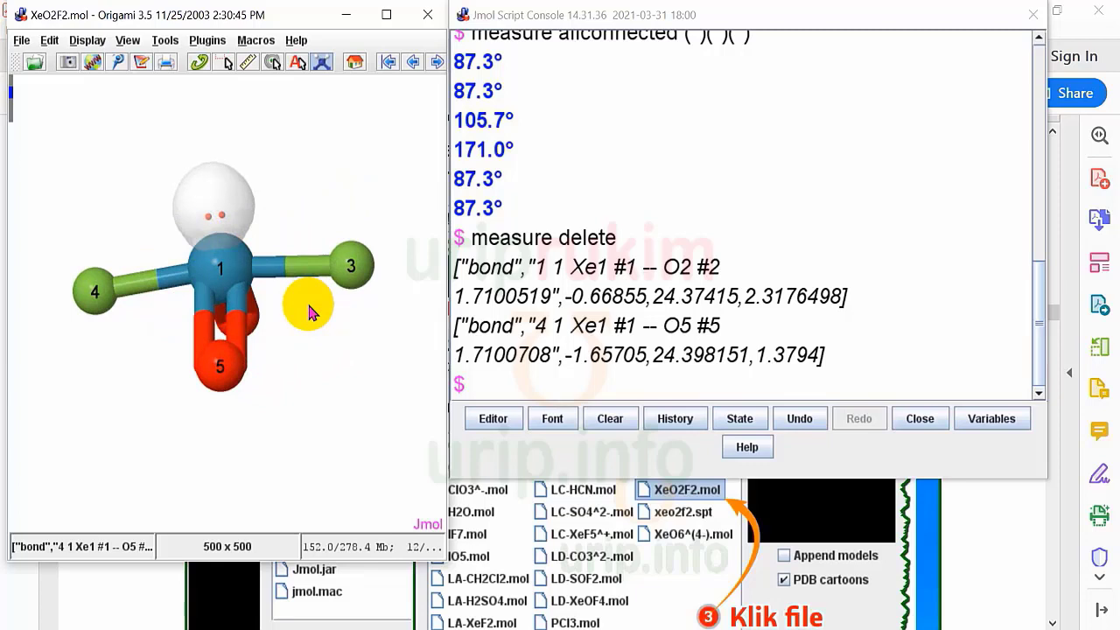
pyautogui.moveTo(320, 195); pyautogui.dragTo(257, 190)
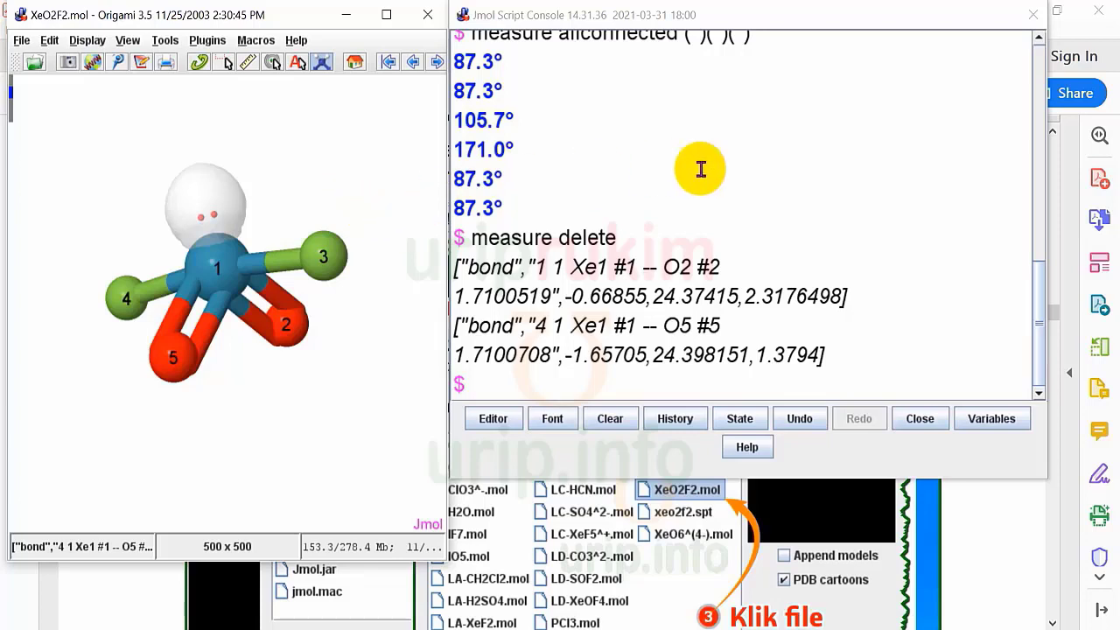
# Clear the contents of the script console
pyautogui.click(610, 420)
pyautogui.click(262, 184)
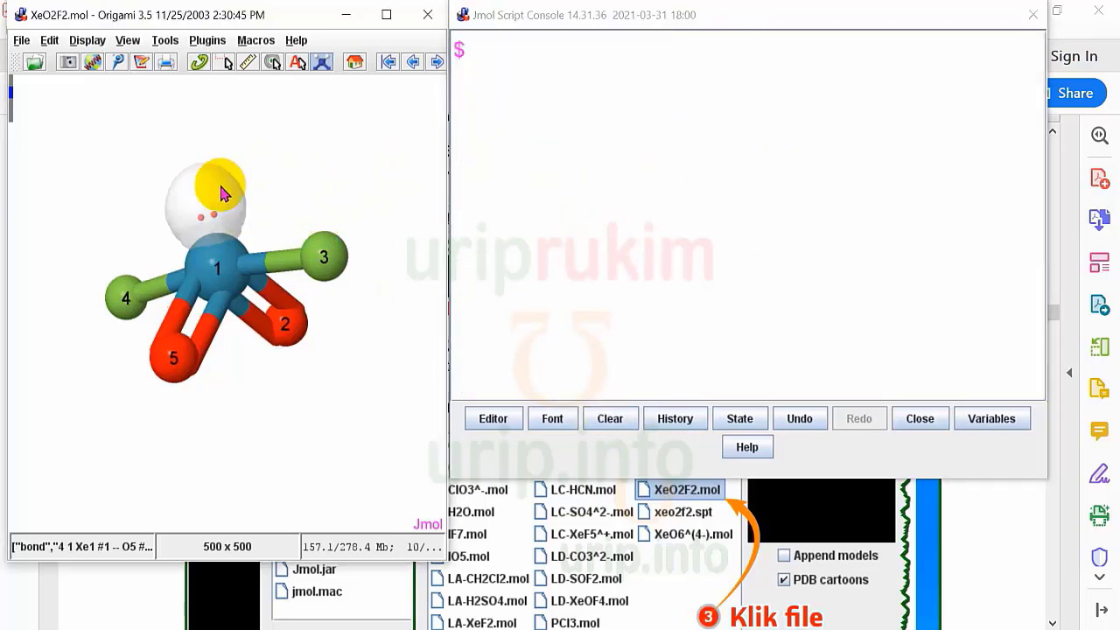
pyautogui.click(321, 63)
pyautogui.click(301, 184)
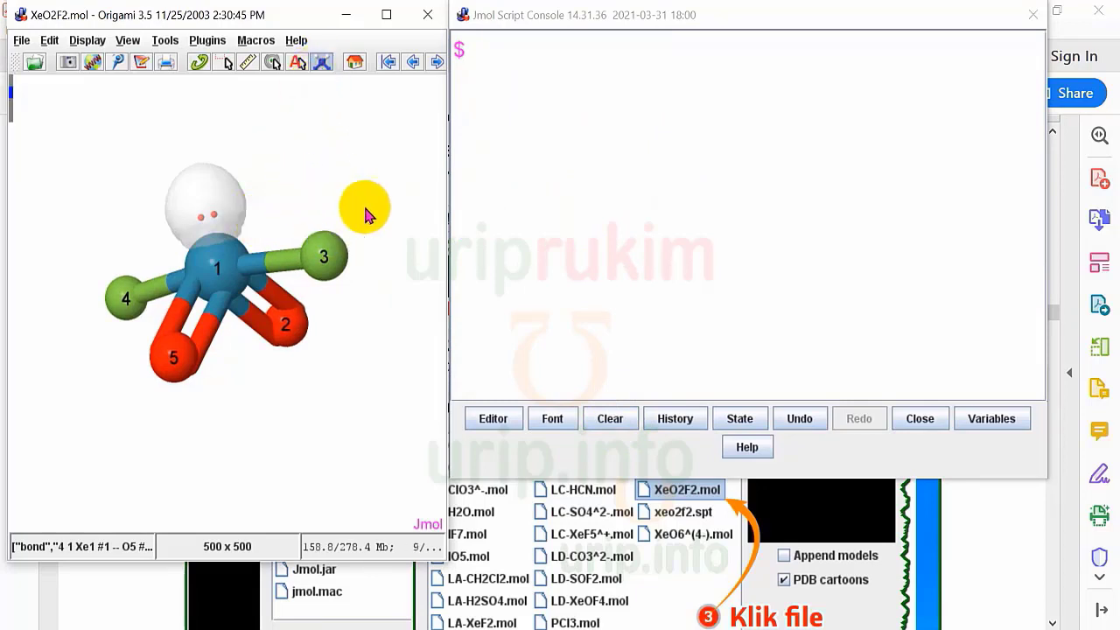
# Open a new empty Jmol window and close the XeO2F2 window, leaving only the new one on the desktop
pyautogui.click(21, 40)
pyautogui.click(26, 66)
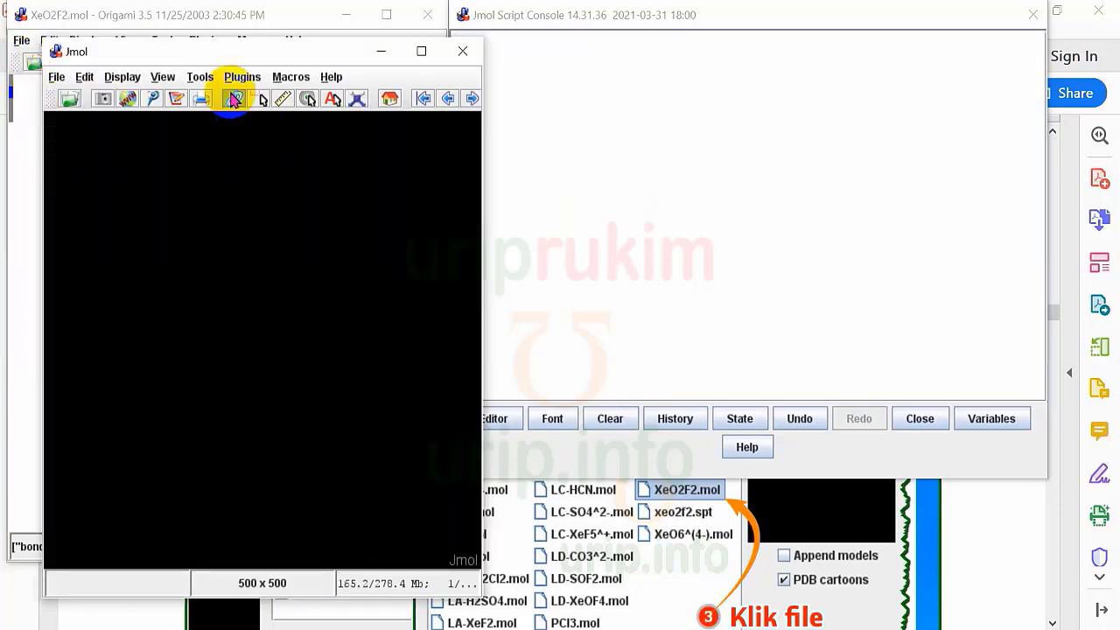
pyautogui.moveTo(180, 56); pyautogui.dragTo(659, 136)
pyautogui.click(430, 25)
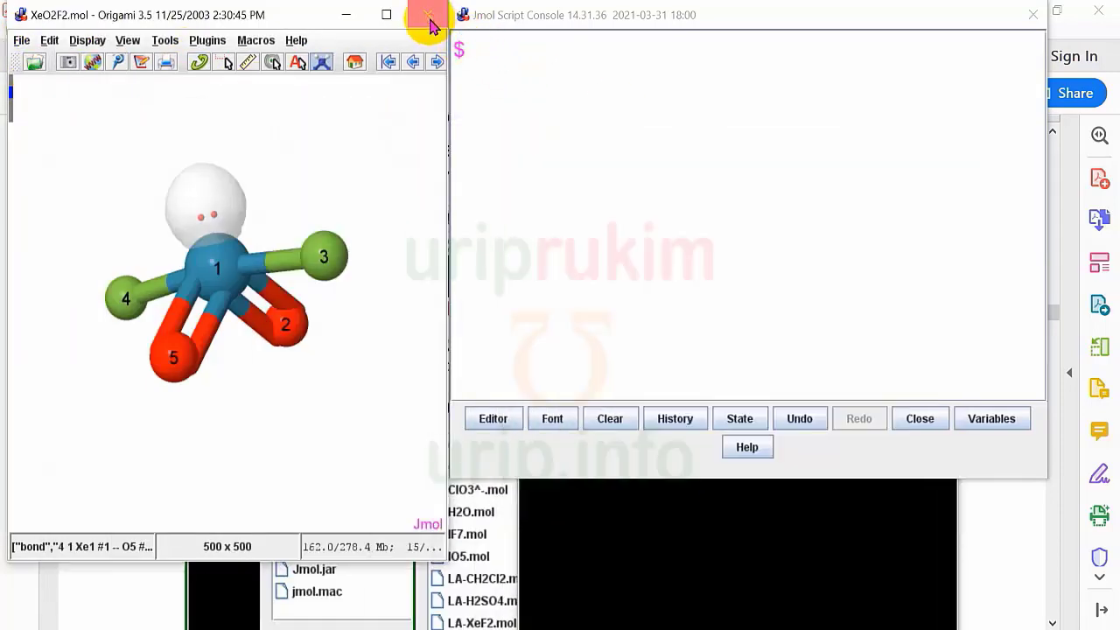
pyautogui.moveTo(766, 145); pyautogui.dragTo(312, 56)
pyautogui.click(1016, 12)
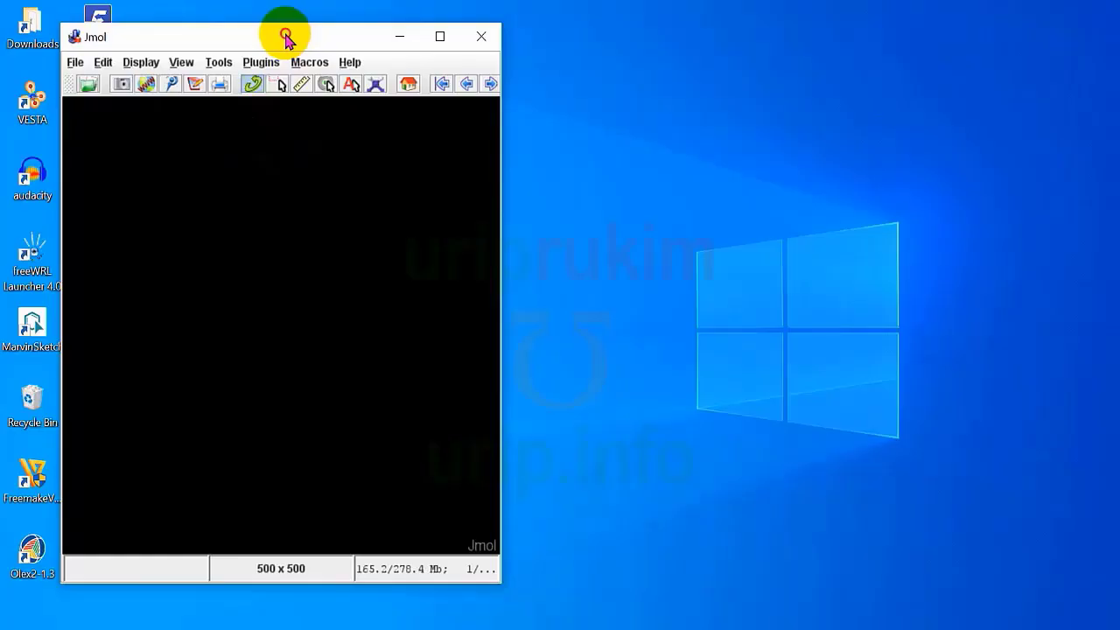
pyautogui.moveTo(282, 35); pyautogui.dragTo(235, 16)
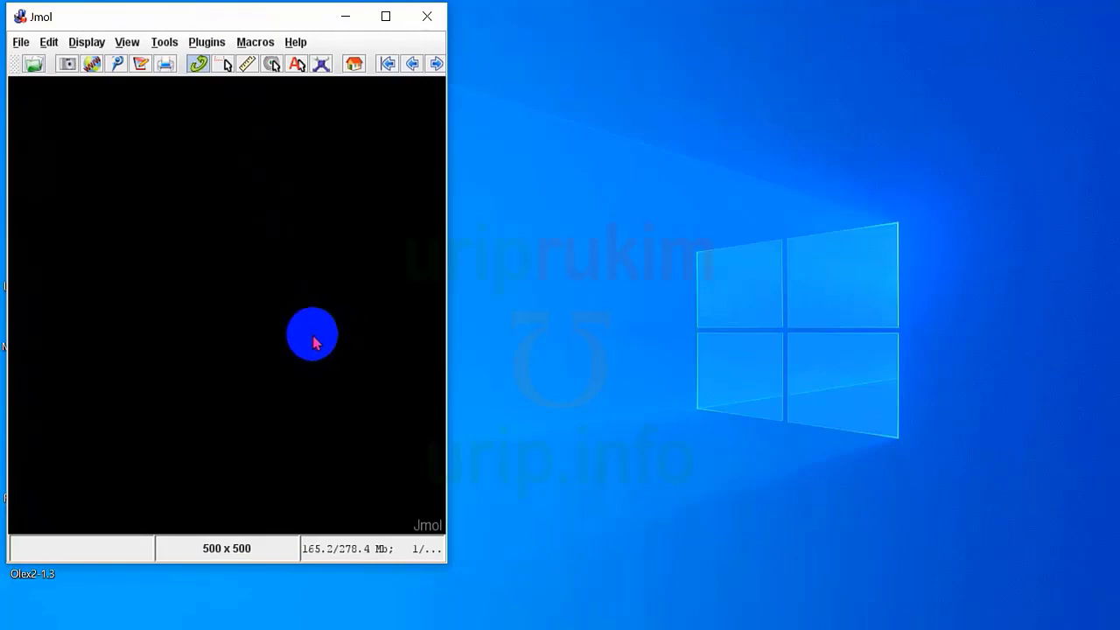
# Start the model kit in the empty window to create the default methane molecule, enlarged to fill the view
pyautogui.click(321, 63)
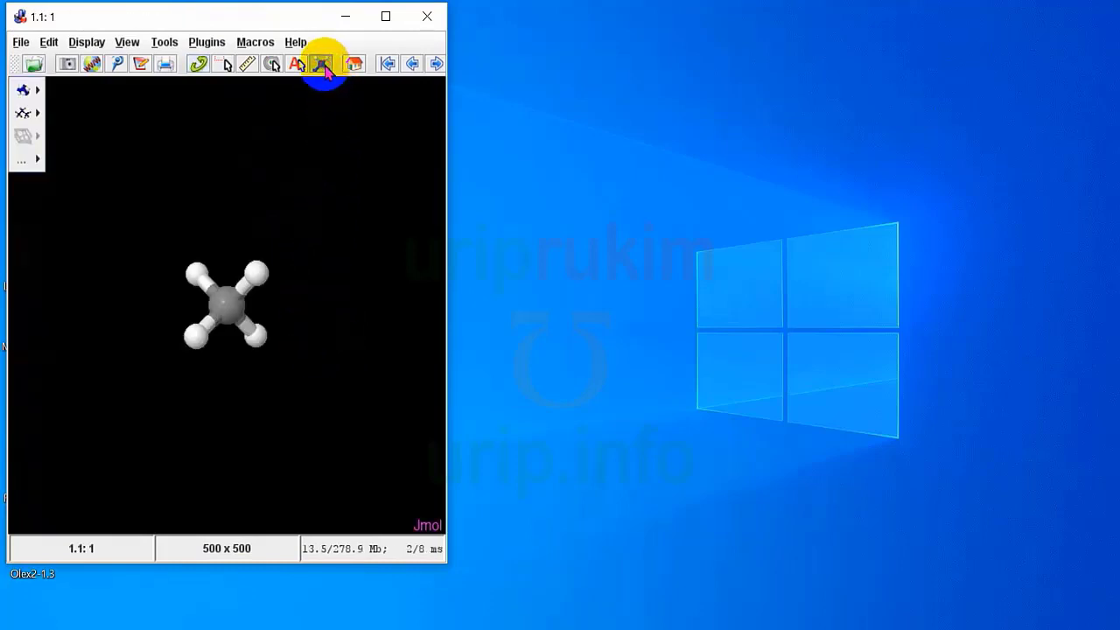
pyautogui.scroll(-9, 271, 260)
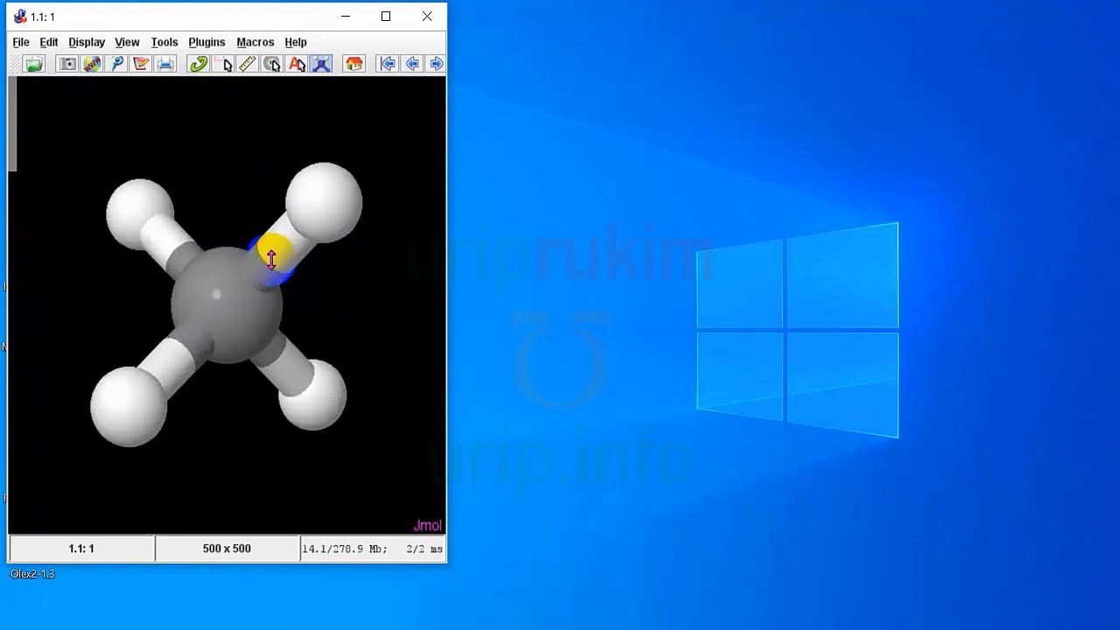
pyautogui.scroll(1, 272, 260)
pyautogui.scroll(1, 329, 289)
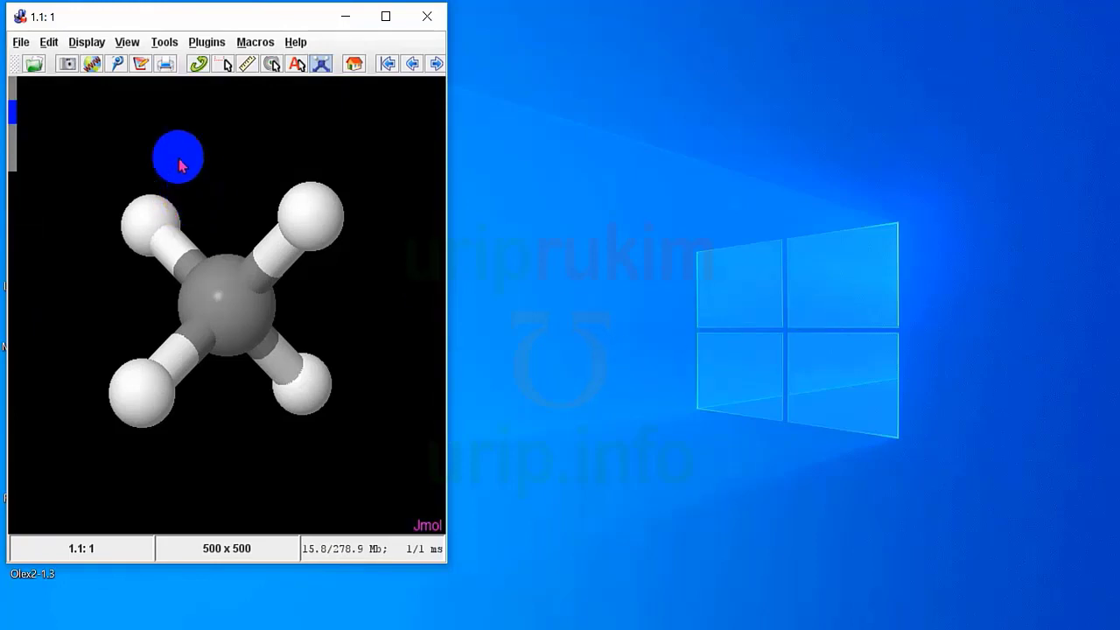
# Label the methane atoms with their atom numbers
pyautogui.click(90, 47)
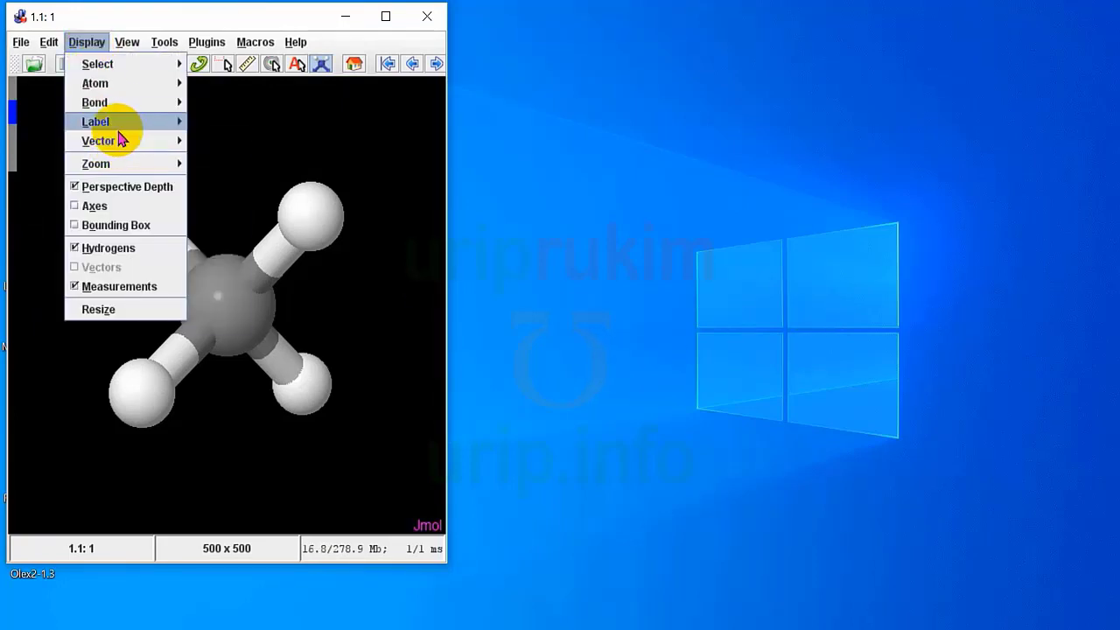
pyautogui.moveTo(160, 135)
pyautogui.click(215, 179)
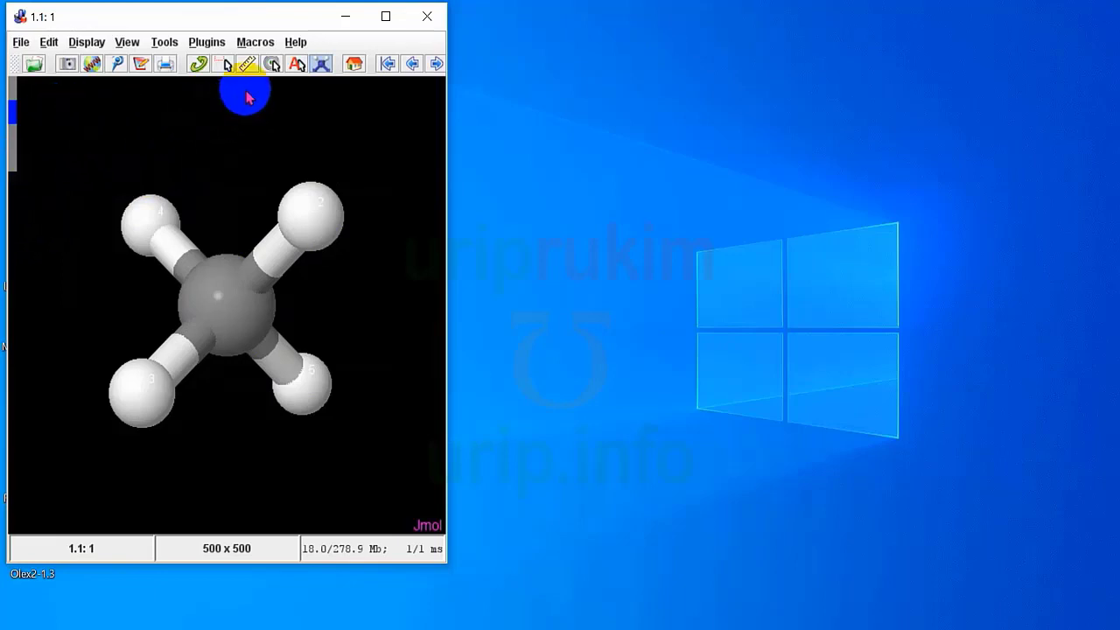
# Leave model kit editing and colour the atom labels red
pyautogui.click(198, 63)
pyautogui.rightClick(61, 118)
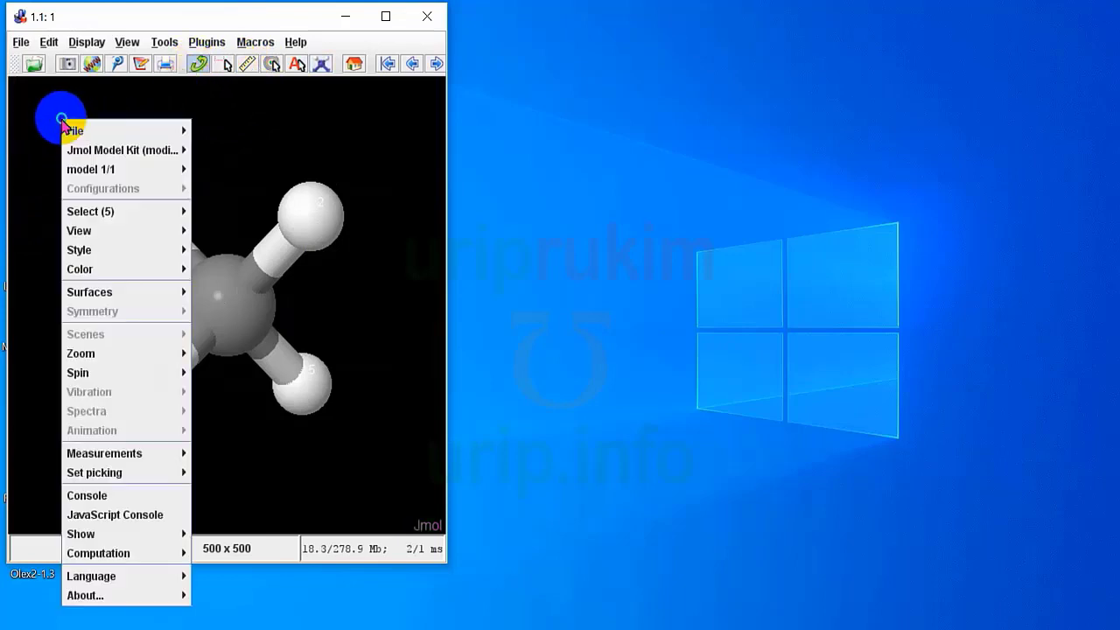
pyautogui.moveTo(79, 269)
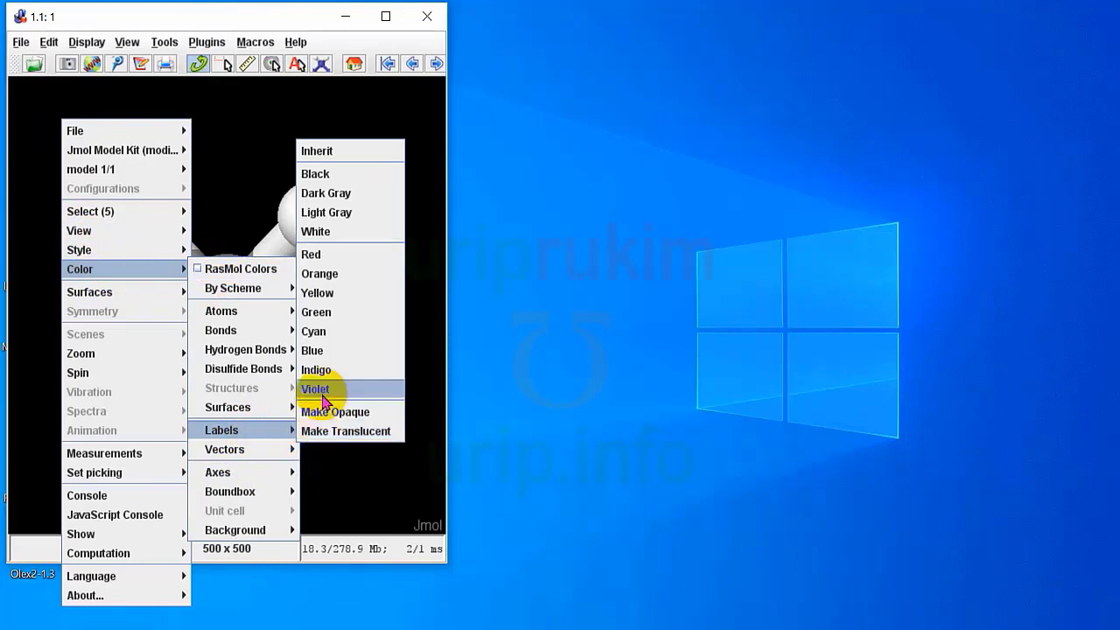
pyautogui.click(319, 260)
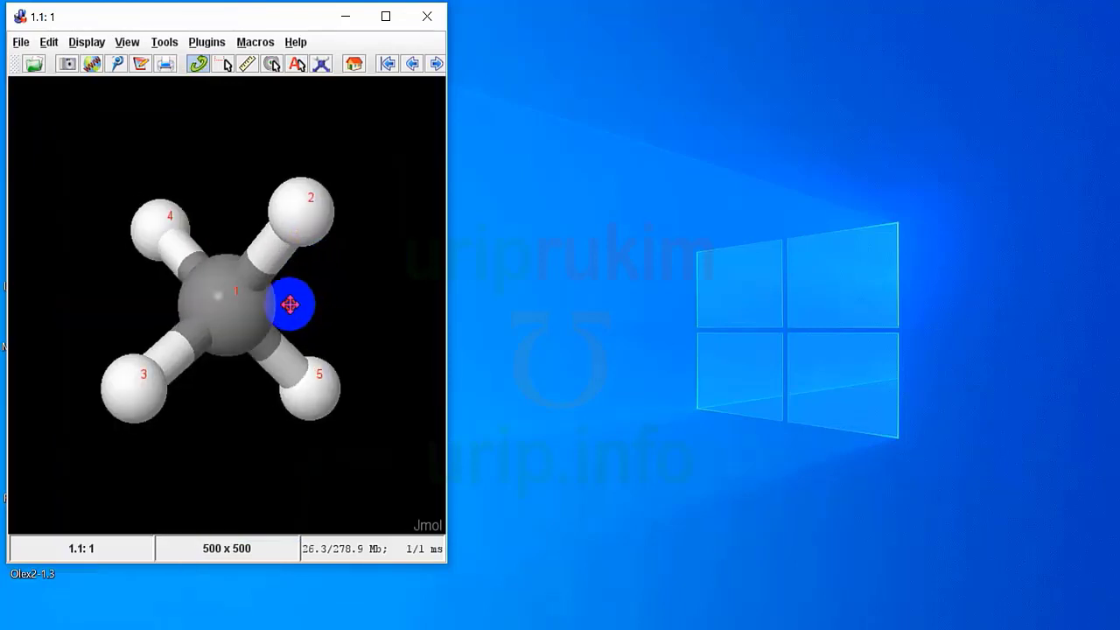
# Centre the number labels on their atoms
pyautogui.click(87, 42)
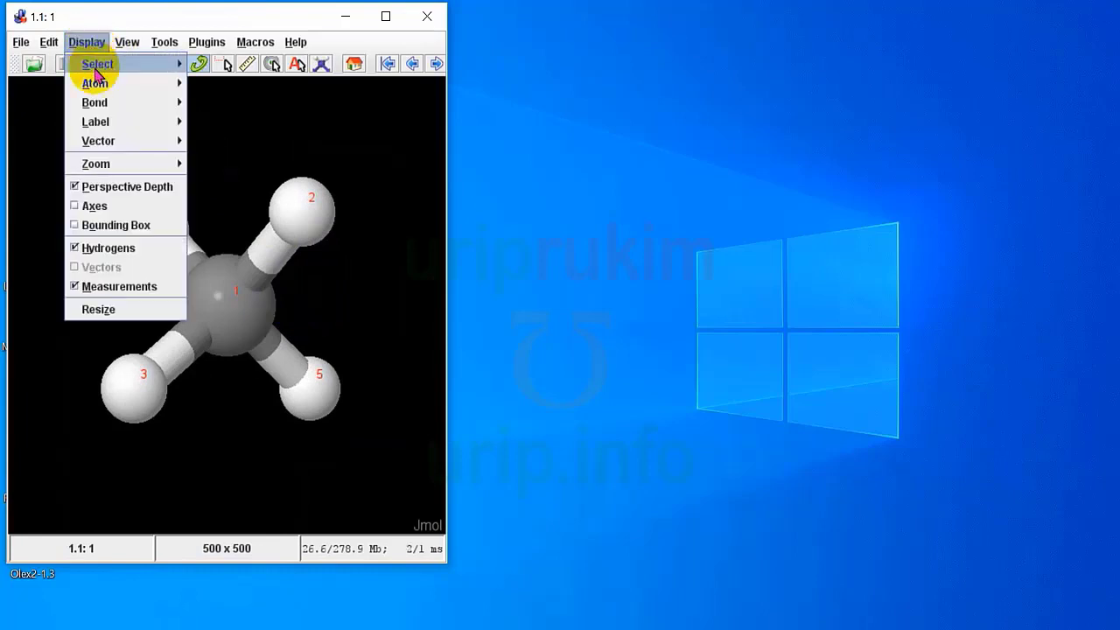
pyautogui.moveTo(116, 130)
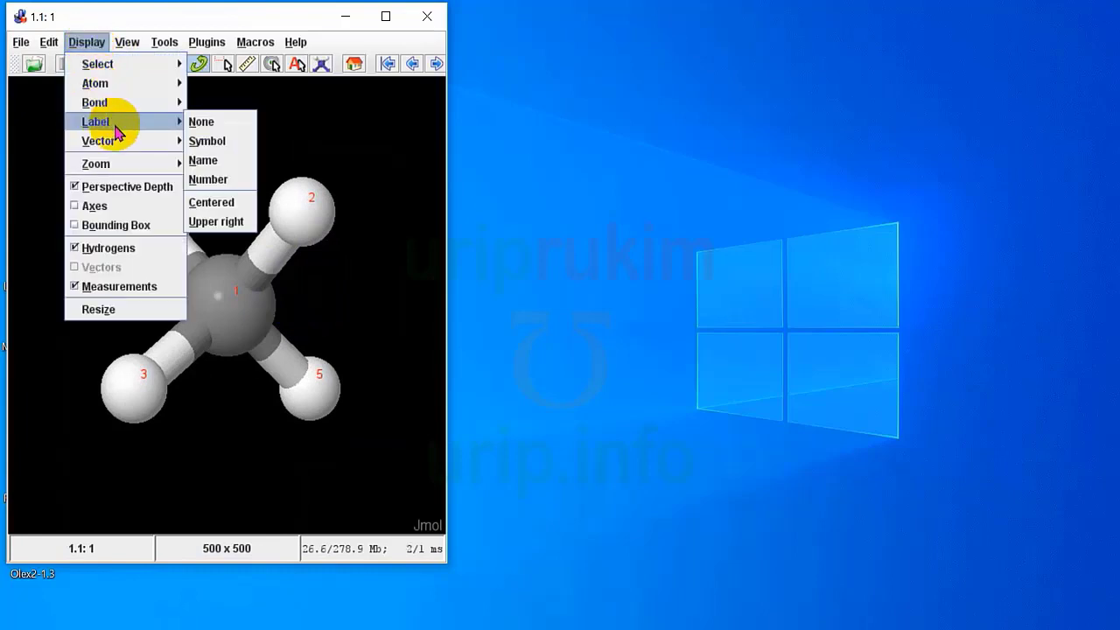
pyautogui.click(215, 202)
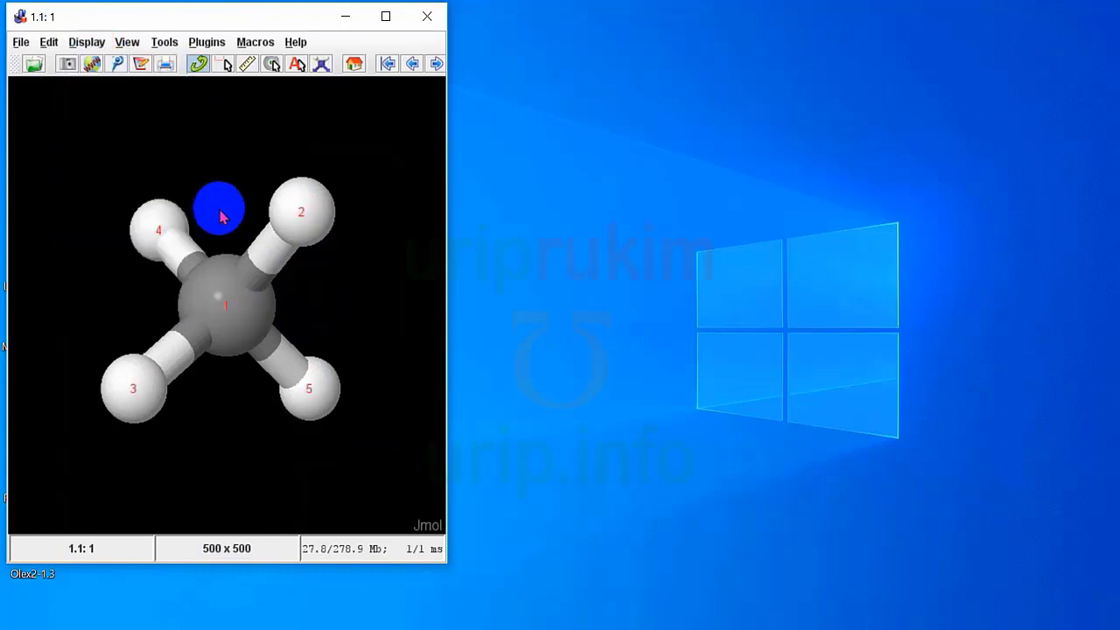
# Open the script console beside the model and set the label size with the command font label 20
pyautogui.click(21, 42)
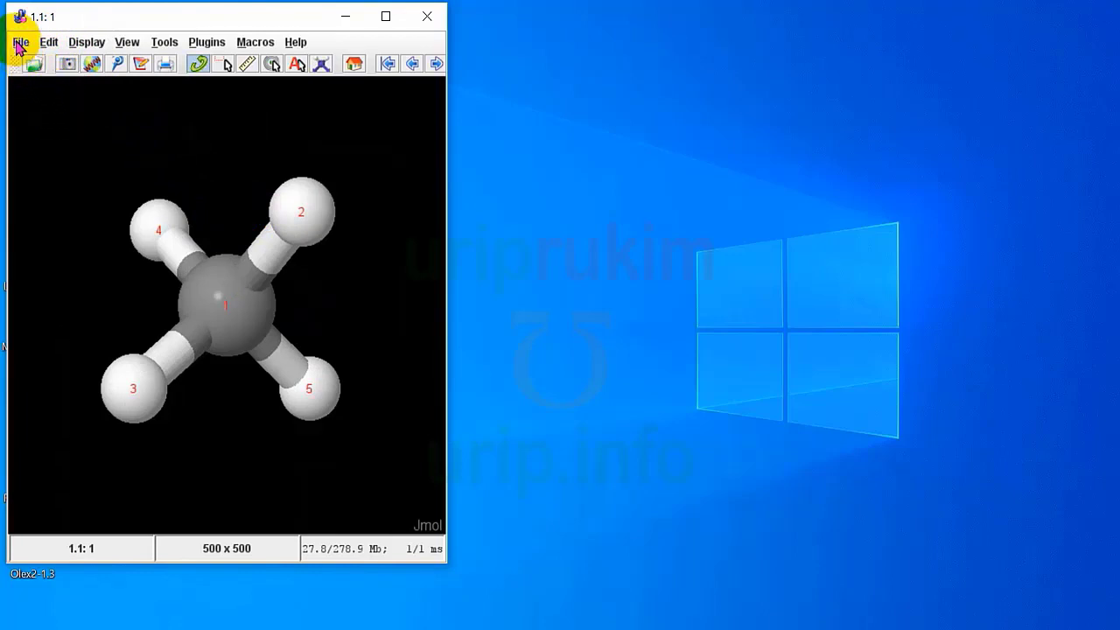
pyautogui.click(56, 276)
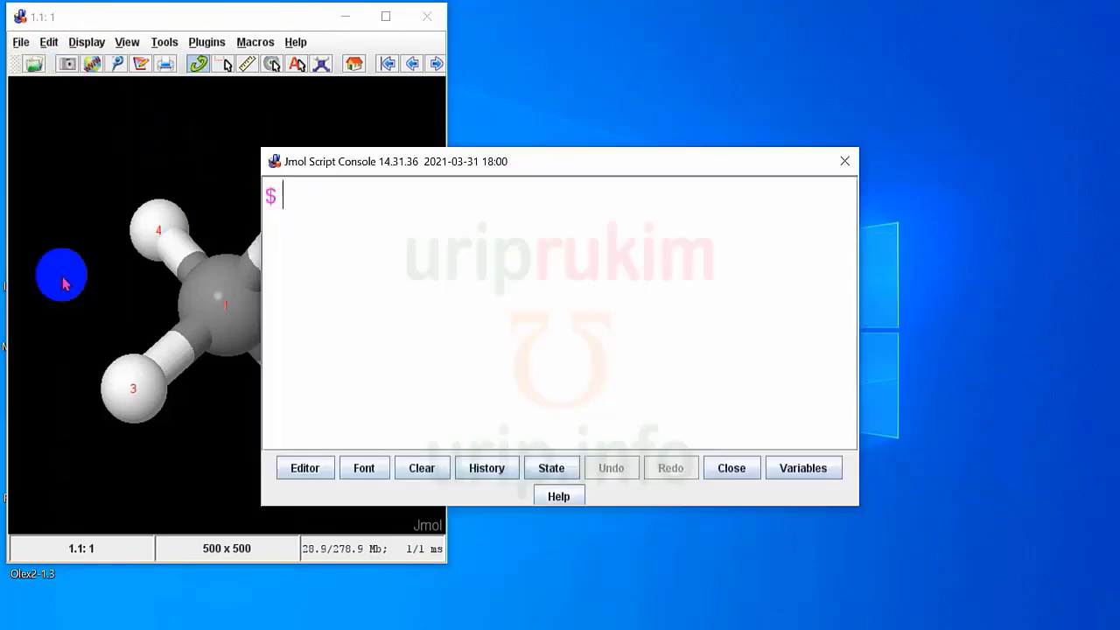
pyautogui.moveTo(368, 166); pyautogui.dragTo(523, 123)
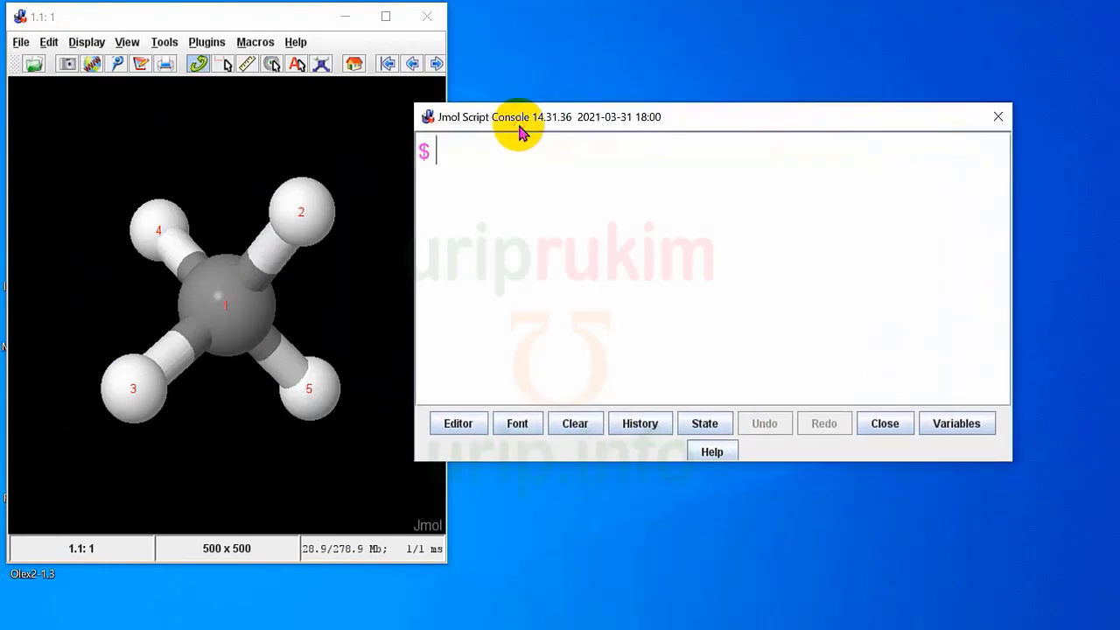
pyautogui.click(484, 159)
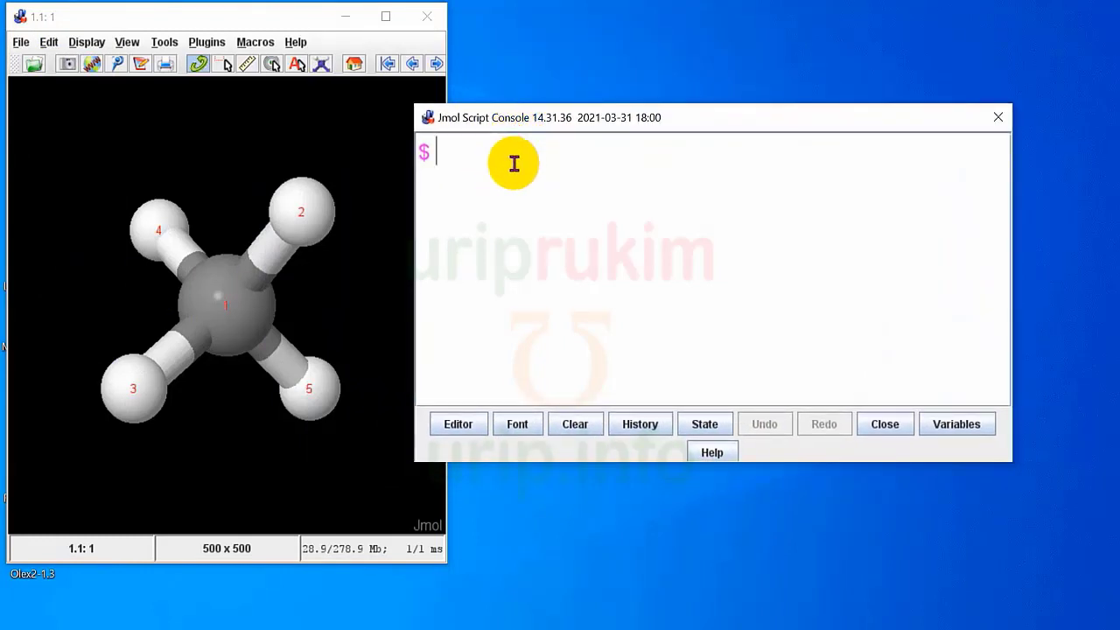
pyautogui.write('font label 20')
pyautogui.press('Return')
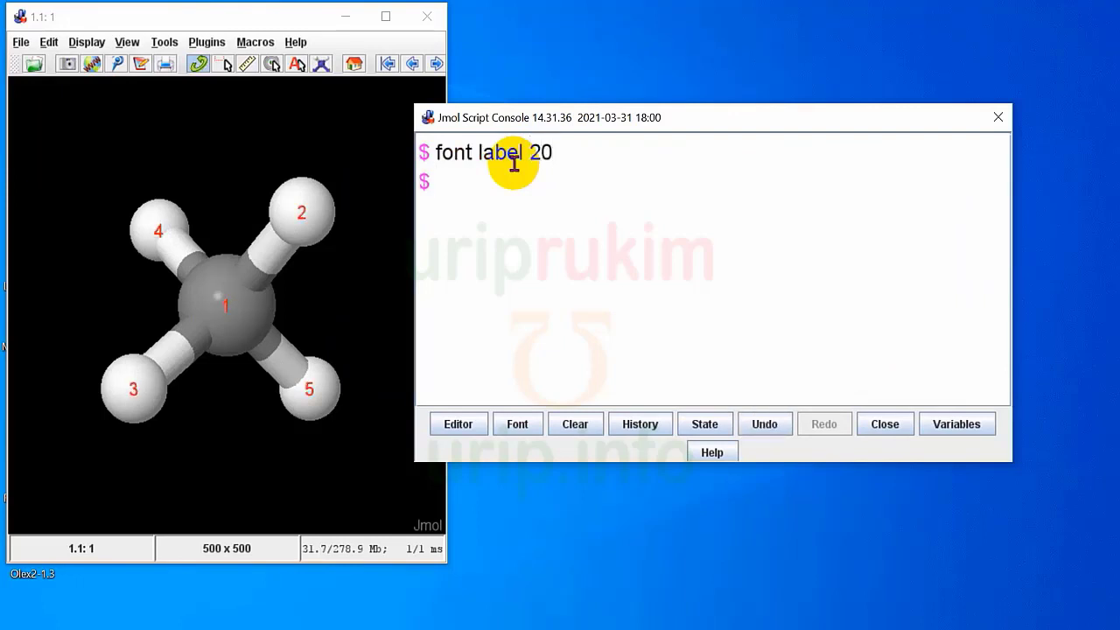
# Enlarge the atom number labels with the console command font label 25
pyautogui.press('Up')
pyautogui.press('BackSpace')
pyautogui.write('5')
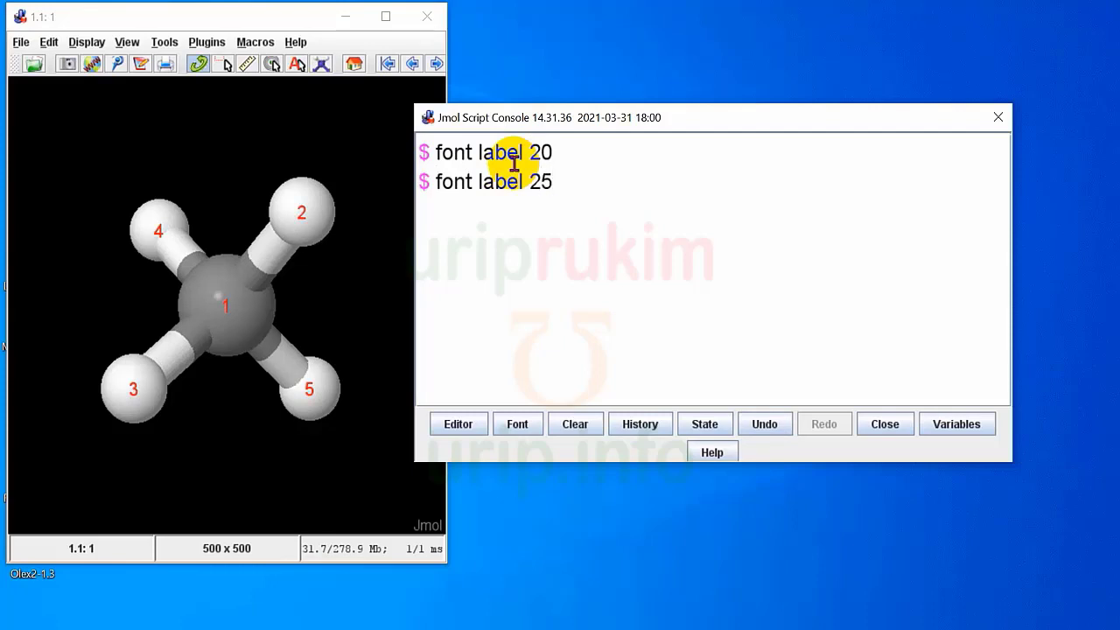
pyautogui.press('Return')
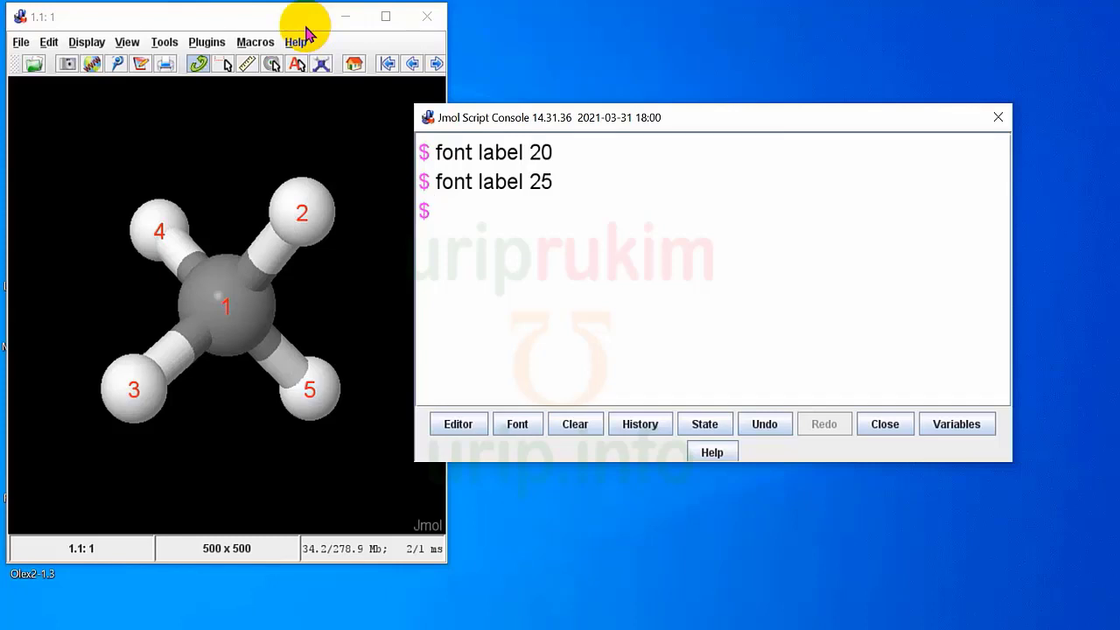
# Connect hydrogens 2, 3 and 5 with lines using the command draw line1 @2 @3; draw line2 @3 @5; draw line3 @5 @2;
pyautogui.moveTo(339, 299); pyautogui.dragTo(293, 307)
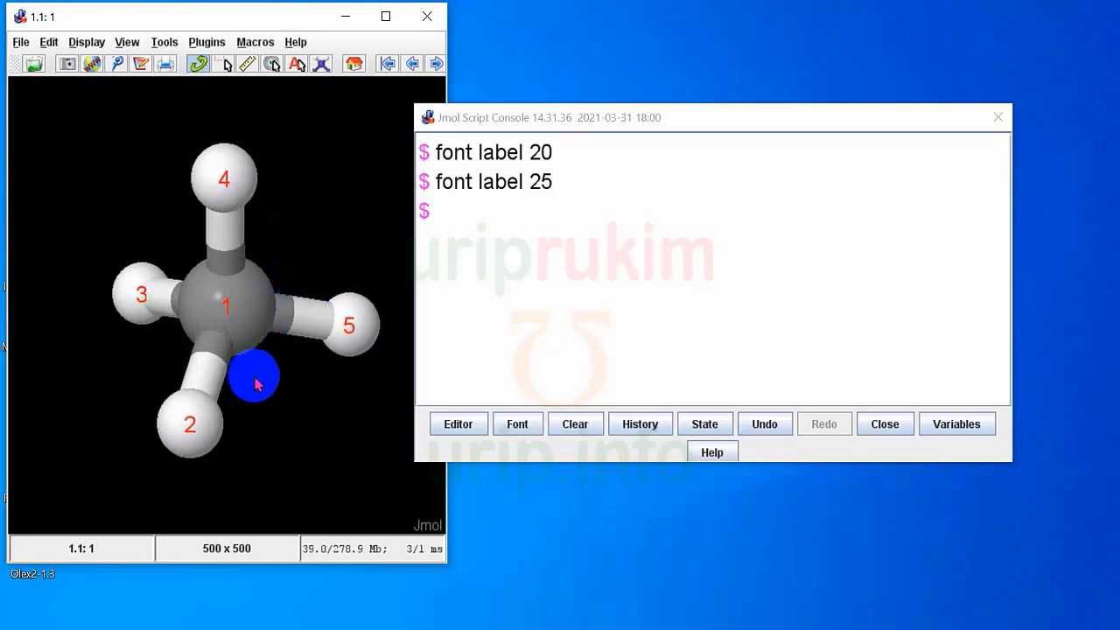
pyautogui.moveTo(256, 384); pyautogui.dragTo(313, 356)
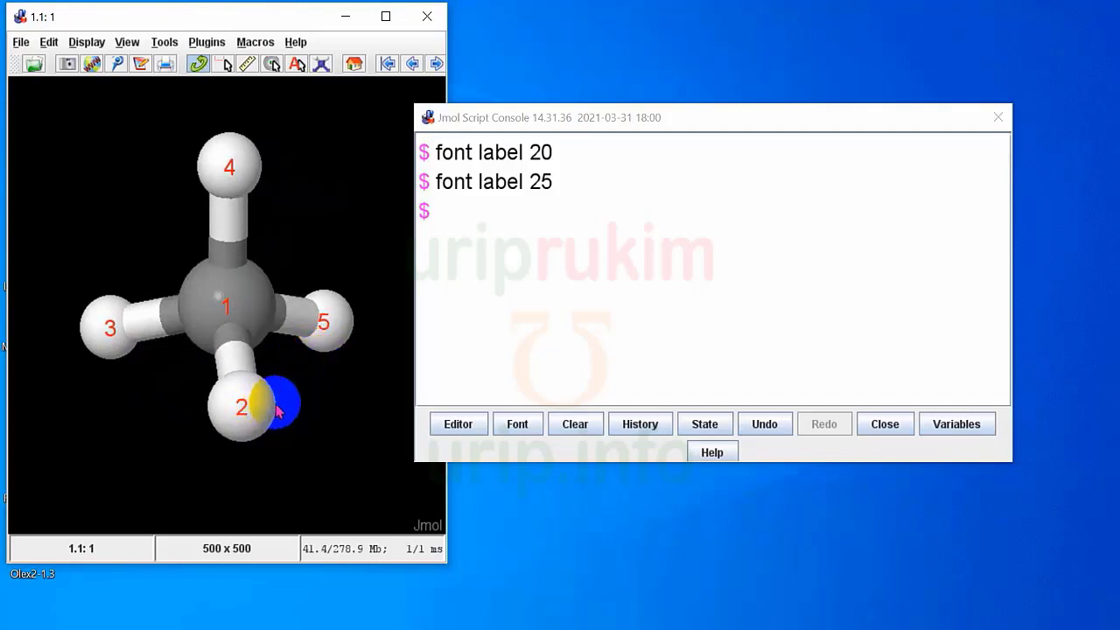
pyautogui.click(450, 212)
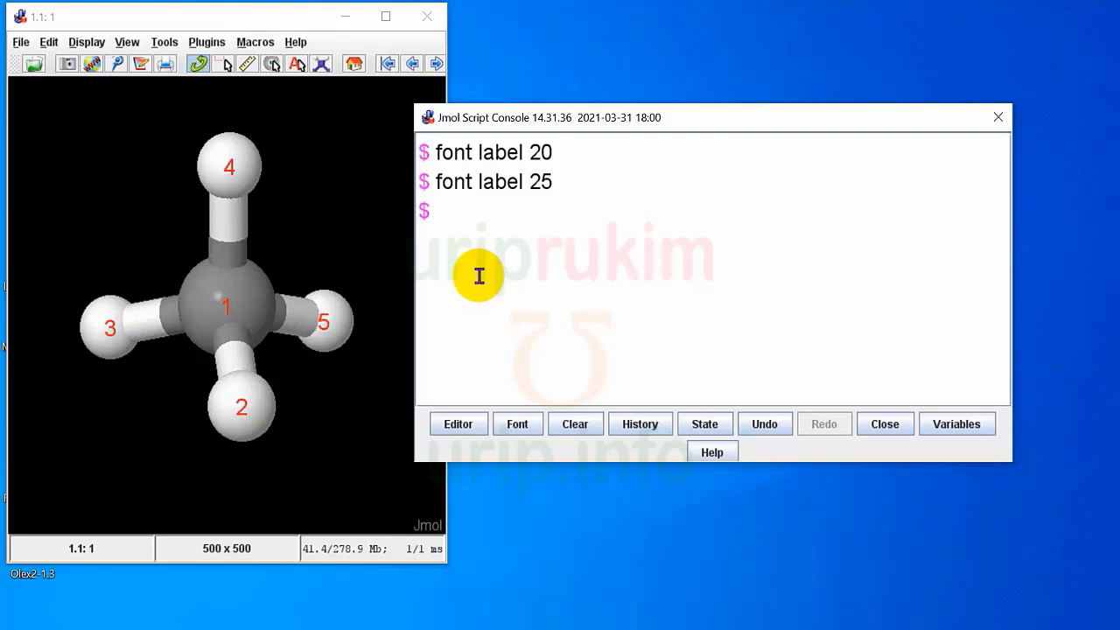
pyautogui.write('draw line')
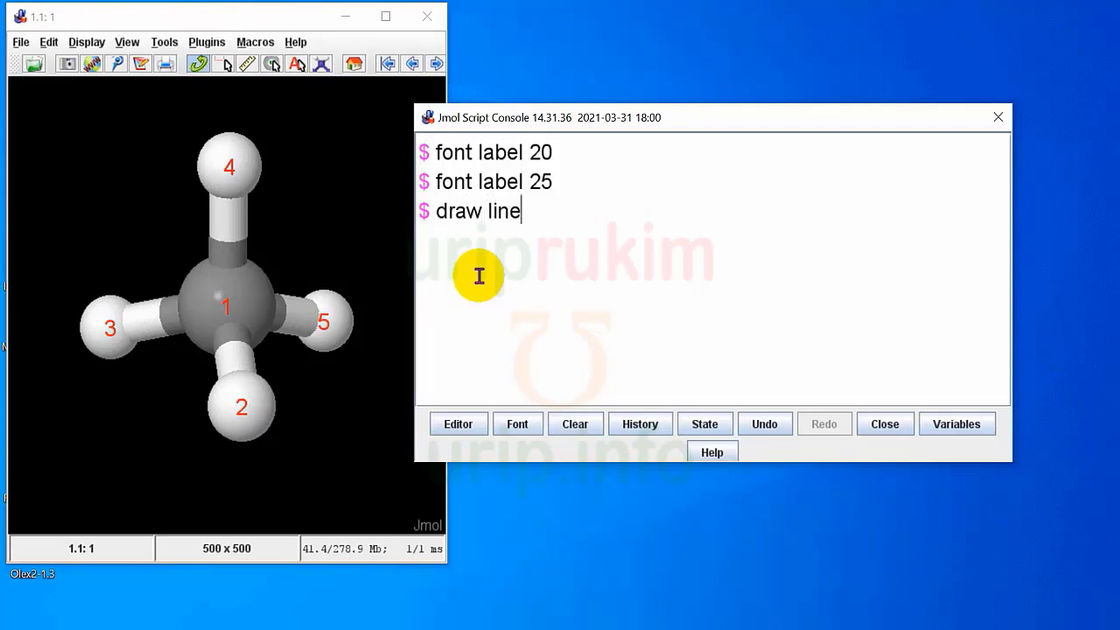
pyautogui.write('1 @')
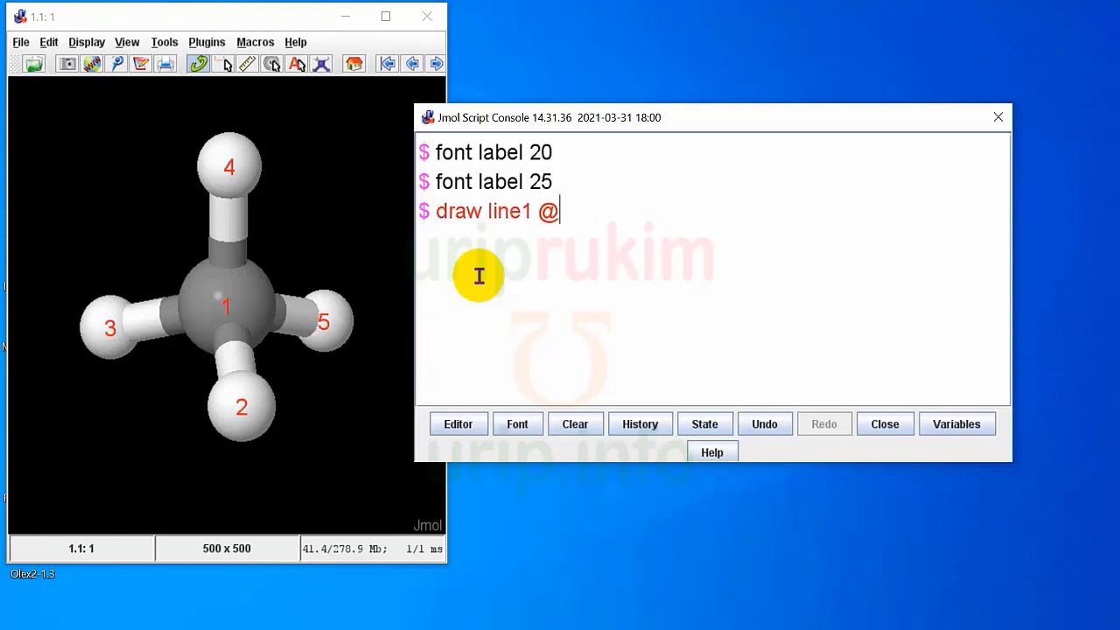
pyautogui.write('2')
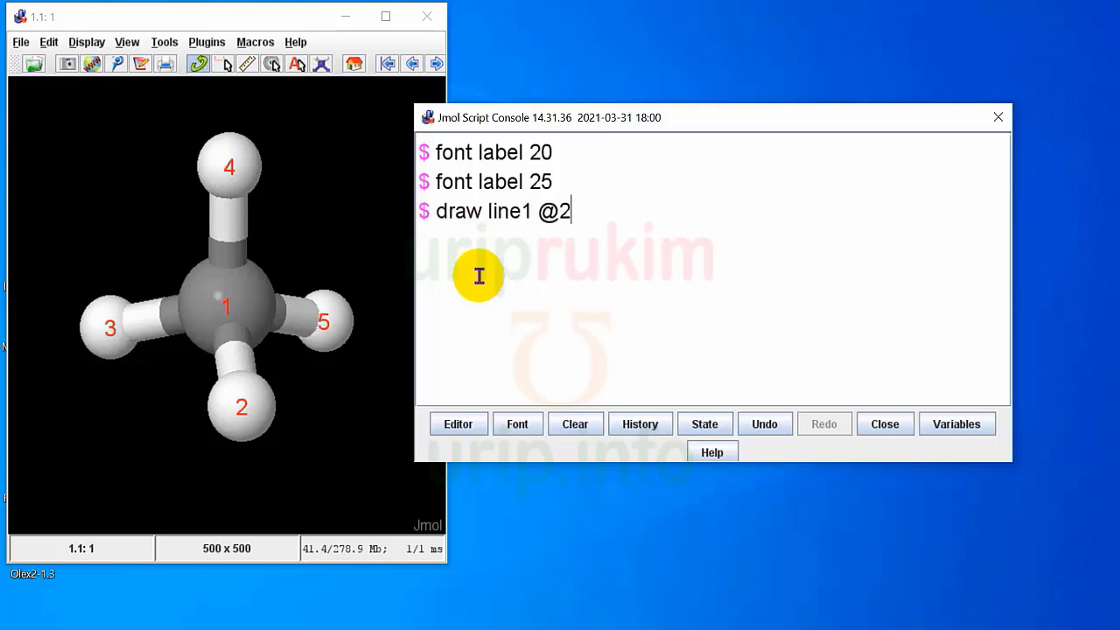
pyautogui.write(' @3; draw line2')
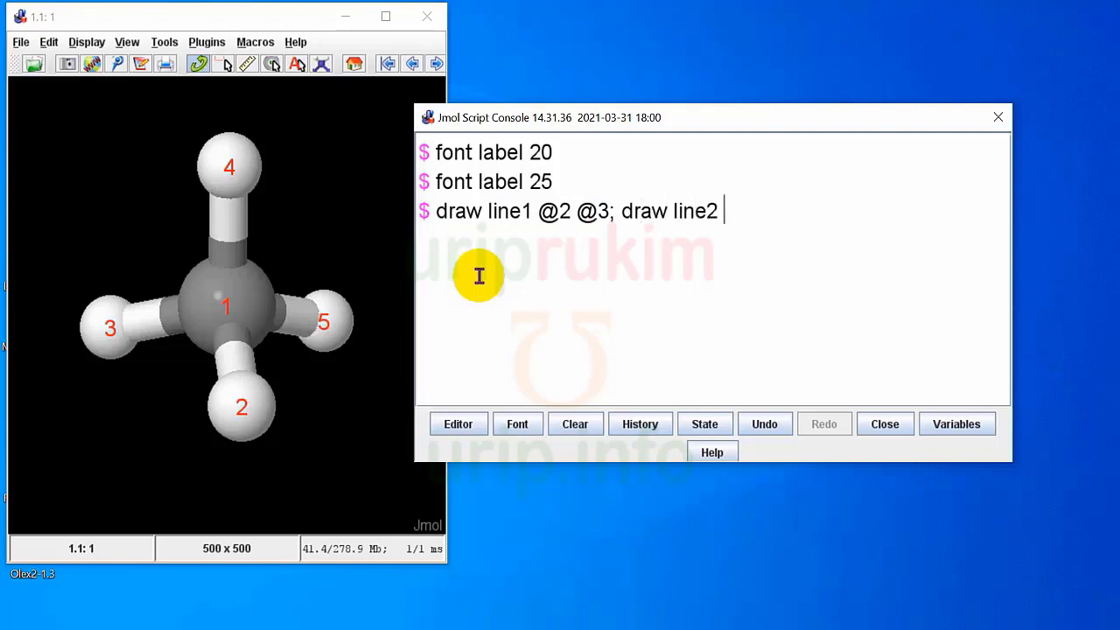
pyautogui.write(' @')
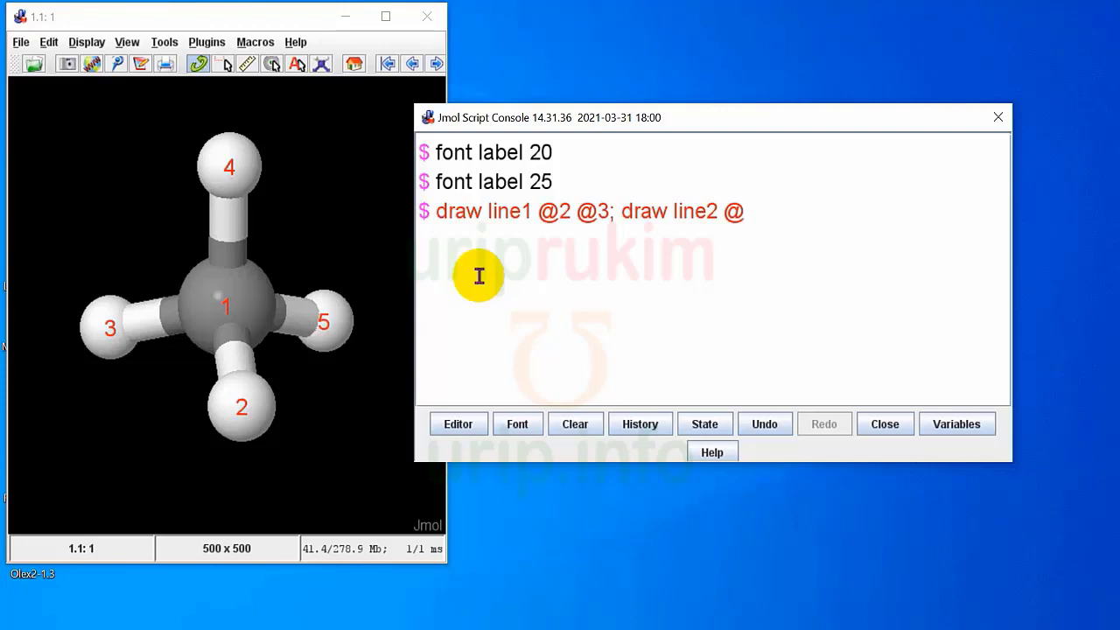
pyautogui.write('3 @')
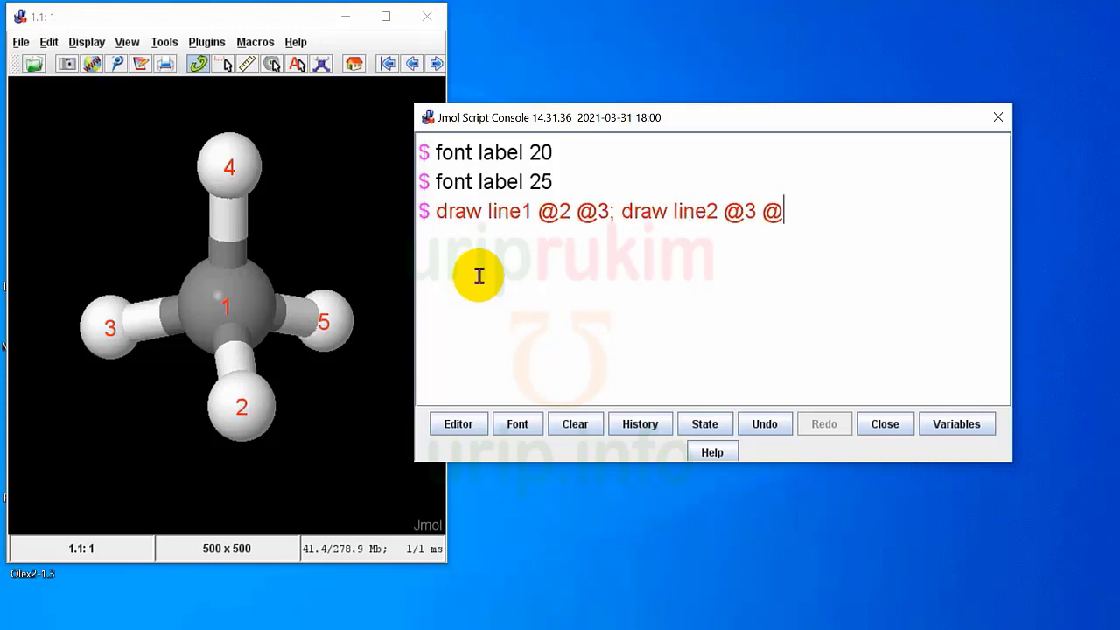
pyautogui.write('5')
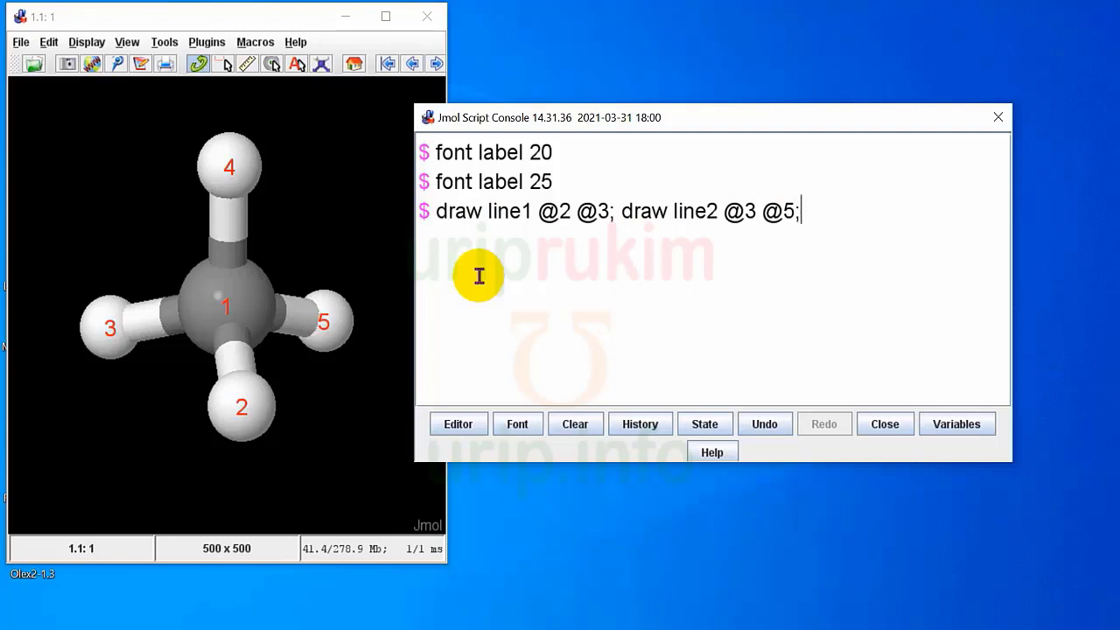
pyautogui.write('; drawlie')
pyautogui.press('BackSpace')
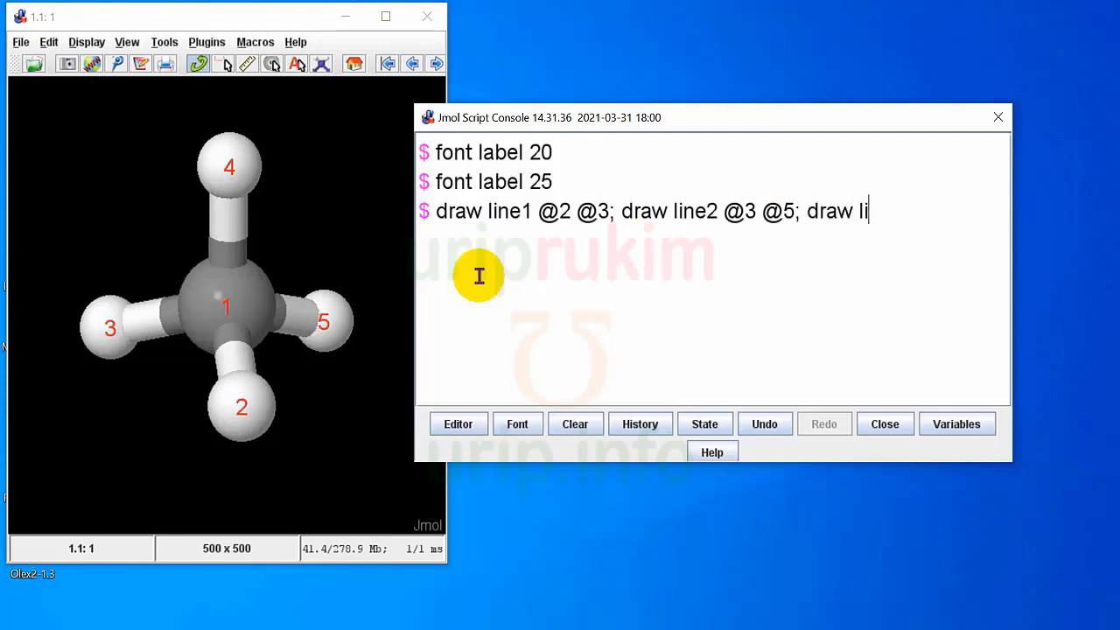
pyautogui.write('ne3 @')
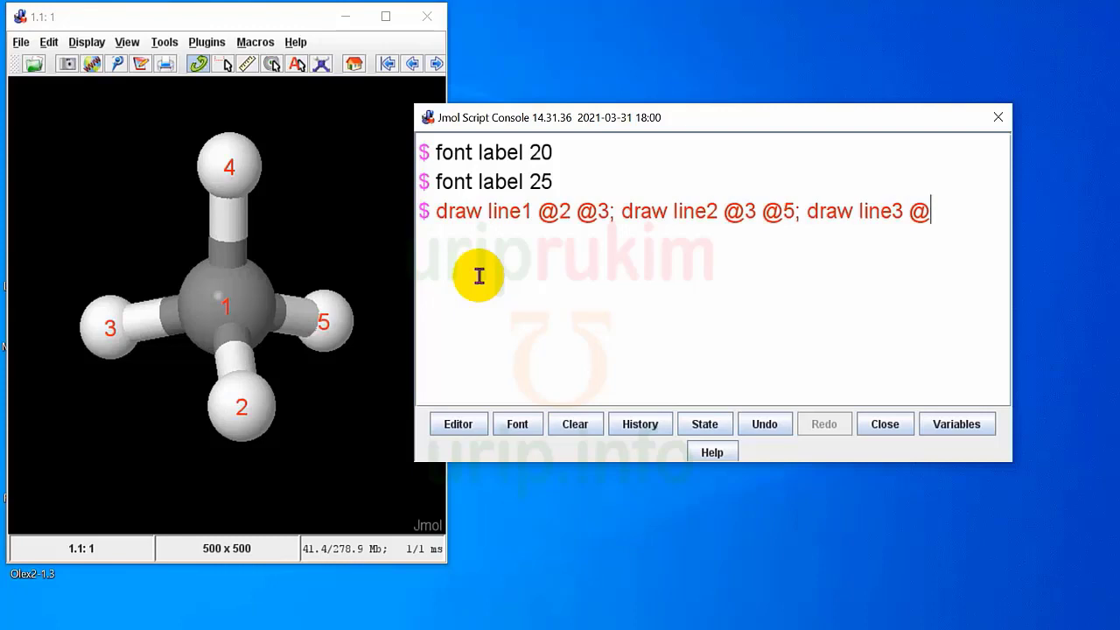
pyautogui.write('5 @2')
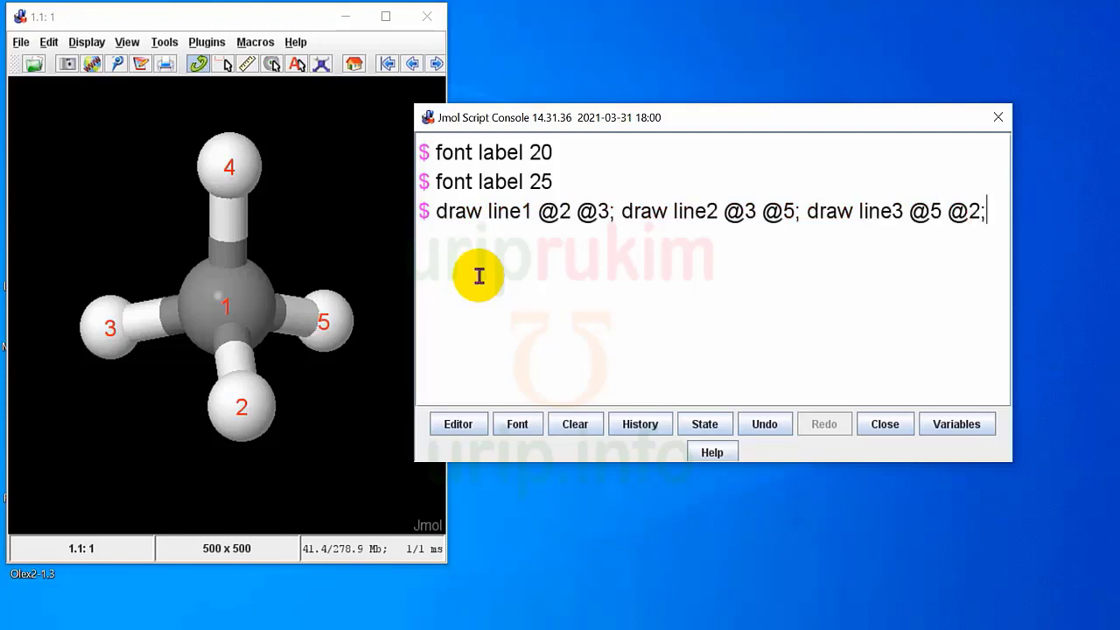
pyautogui.write(';')
pyautogui.press('Return')
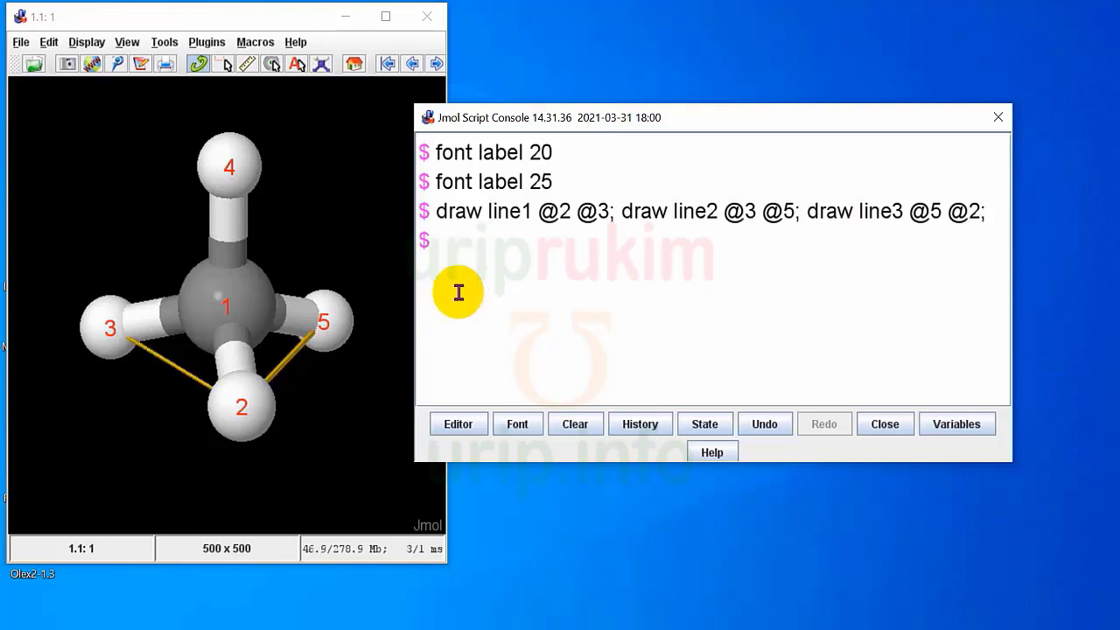
# Fill the triangle between hydrogens 2, 3 and 5 with the command draw polygon1 polygon [@2 @3 @5]
pyautogui.moveTo(303, 248)
pyautogui.mouseDown()
pyautogui.moveTo(176, 251)
pyautogui.moveTo(170, 149)
pyautogui.moveTo(260, 408)
pyautogui.moveTo(220, 231)
pyautogui.moveTo(223, 167)
pyautogui.moveTo(169, 310)
pyautogui.moveTo(286, 245)
pyautogui.moveTo(272, 331)
pyautogui.moveTo(298, 303)
pyautogui.moveTo(285, 365)
pyautogui.moveTo(307, 288)
pyautogui.moveTo(259, 371)
pyautogui.moveTo(353, 393)
pyautogui.moveTo(105, 257)
pyautogui.moveTo(274, 350)
pyautogui.moveTo(195, 412)
pyautogui.moveTo(125, 380)
pyautogui.moveTo(122, 342)
pyautogui.moveTo(220, 328)
pyautogui.moveTo(318, 257)
pyautogui.moveTo(275, 270)
pyautogui.moveTo(295, 278)
pyautogui.moveTo(251, 242)
pyautogui.moveTo(251, 295)
pyautogui.moveTo(225, 300)
pyautogui.moveTo(188, 280)
pyautogui.moveTo(243, 421)
pyautogui.moveTo(218, 282)
pyautogui.moveTo(243, 310)
pyautogui.moveTo(160, 285)
pyautogui.moveTo(147, 316)
pyautogui.moveTo(288, 325)
pyautogui.moveTo(251, 295)
pyautogui.moveTo(292, 376)
pyautogui.mouseUp()
pyautogui.click(470, 243)
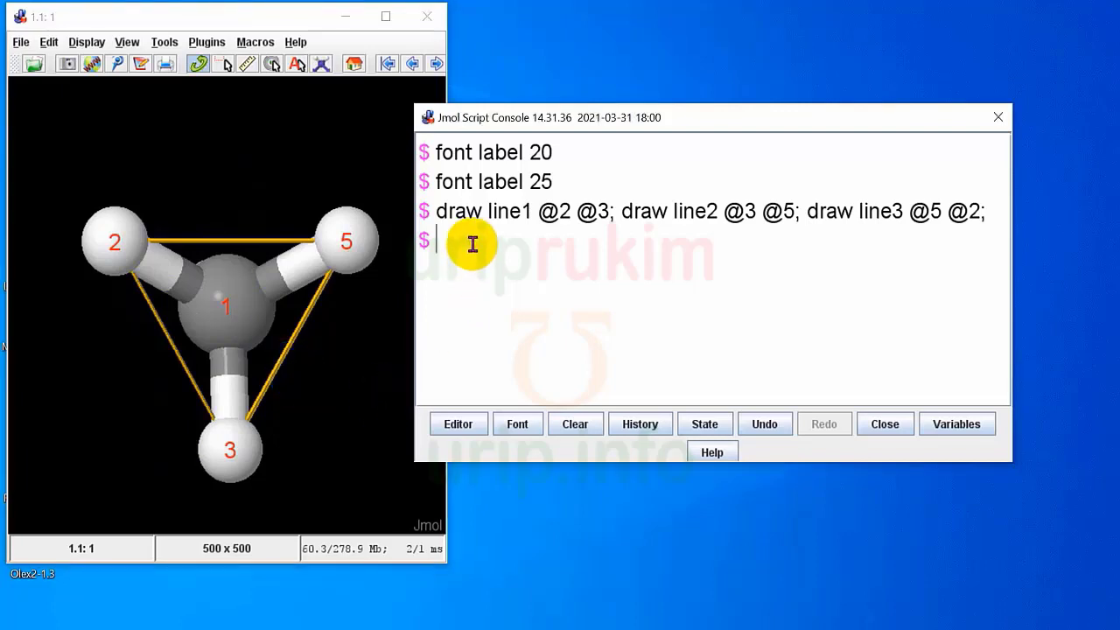
pyautogui.write('draw polo')
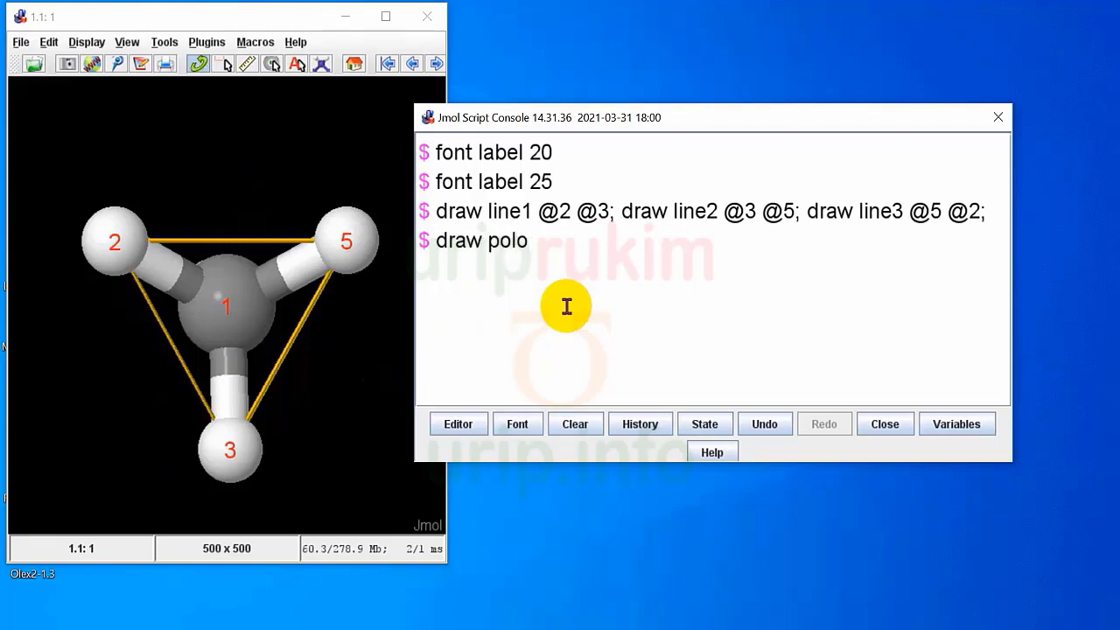
pyautogui.press('BackSpace')
pyautogui.write('yhd')
pyautogui.press('BackSpace')
pyautogui.press('BackSpace')
pyautogui.write('gon')
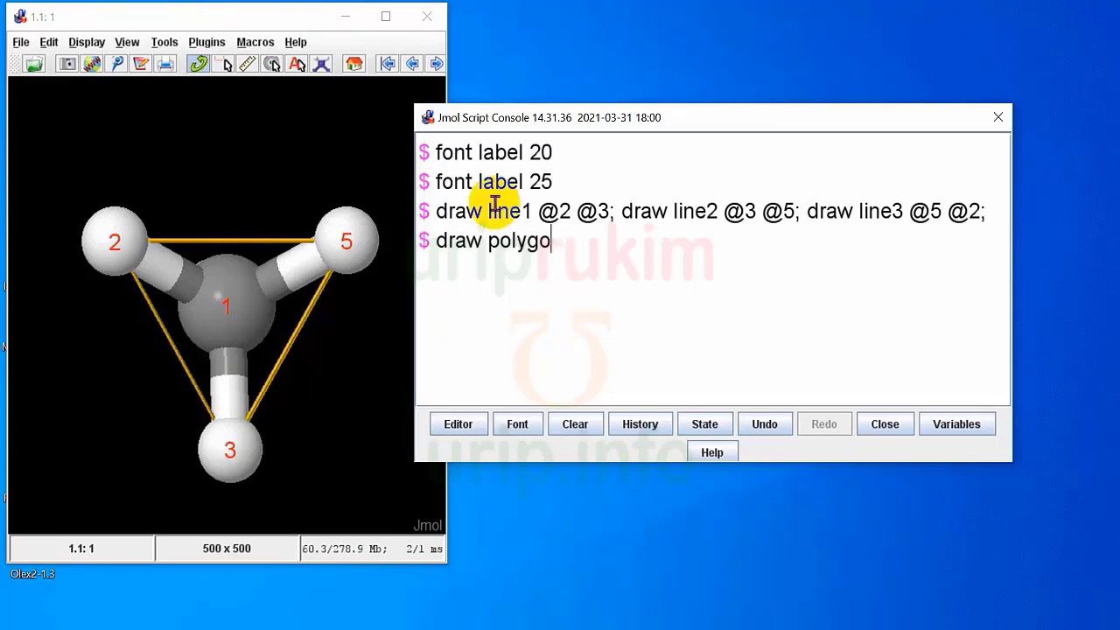
pyautogui.write('1 polyg')
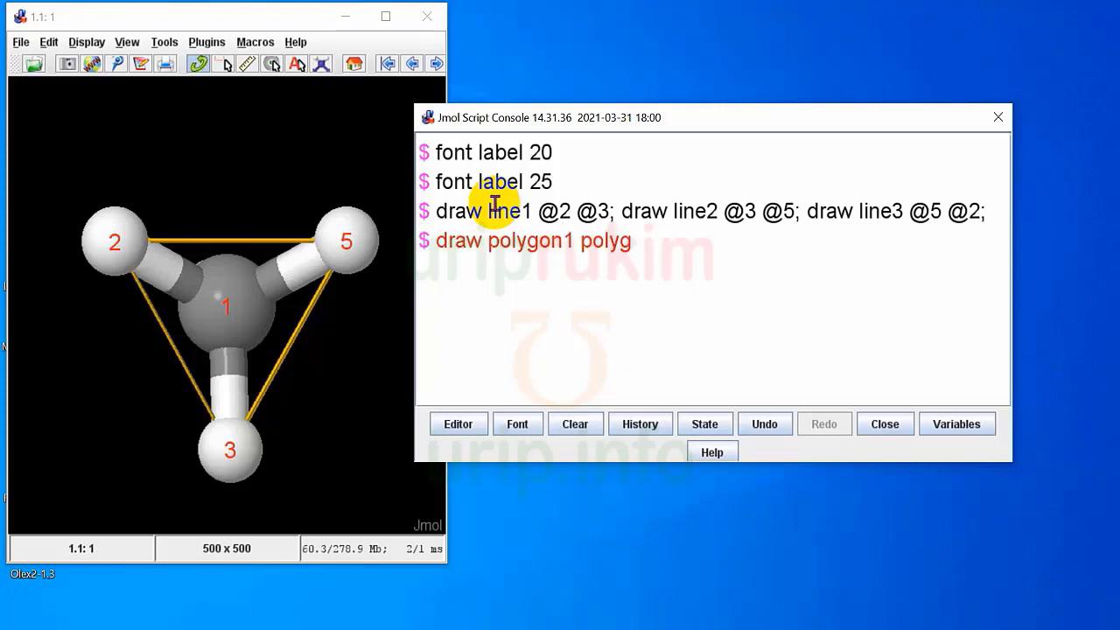
pyautogui.write('on @2 ')
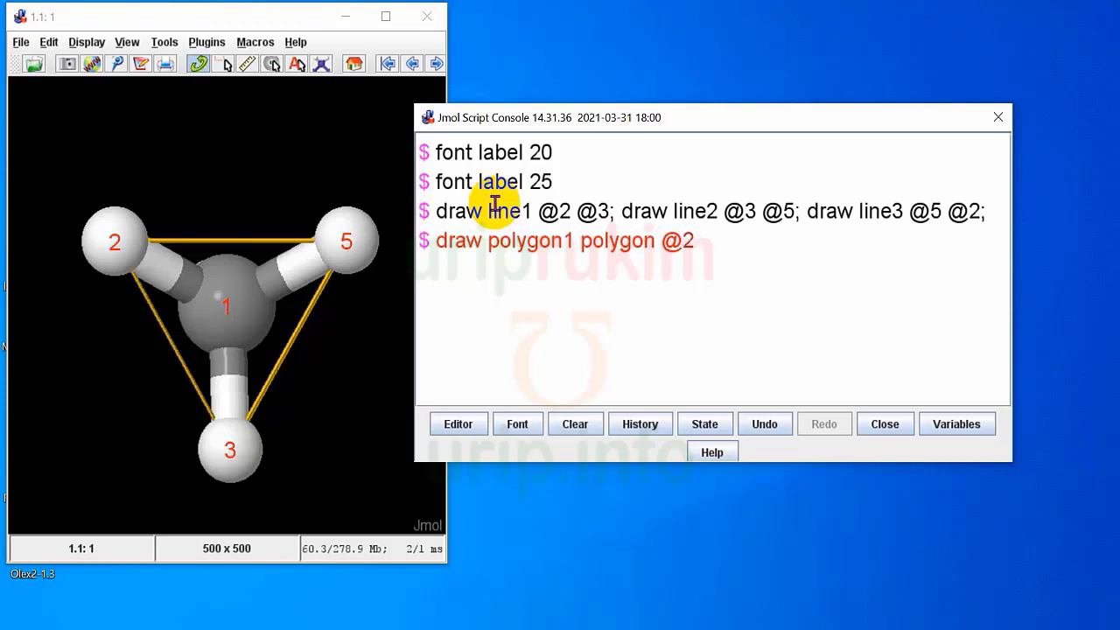
pyautogui.write('@3 ')
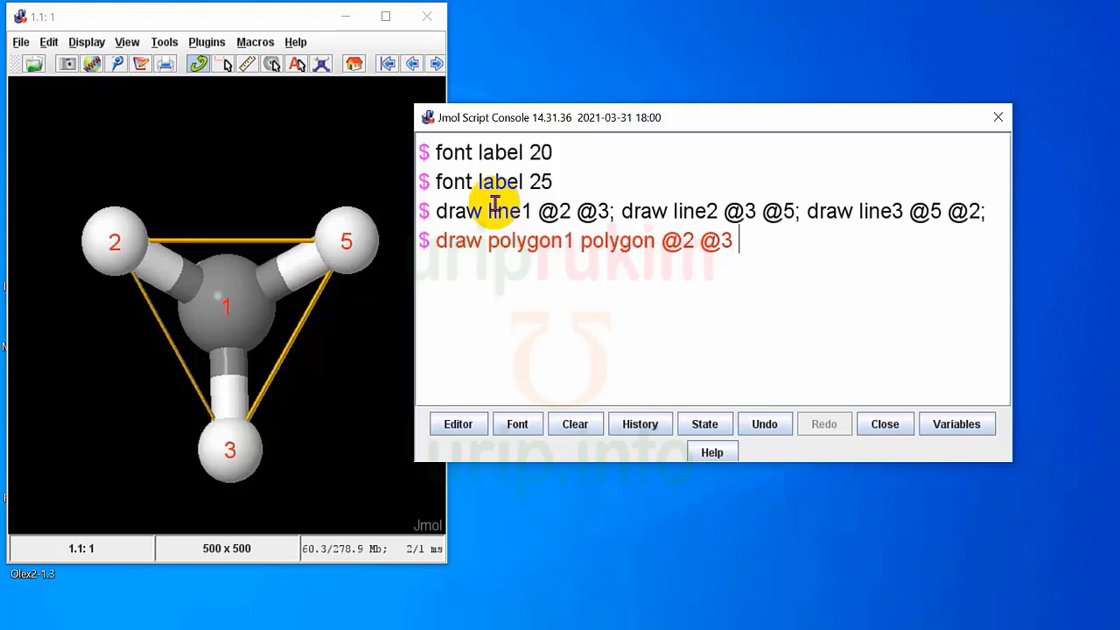
pyautogui.write('@5')
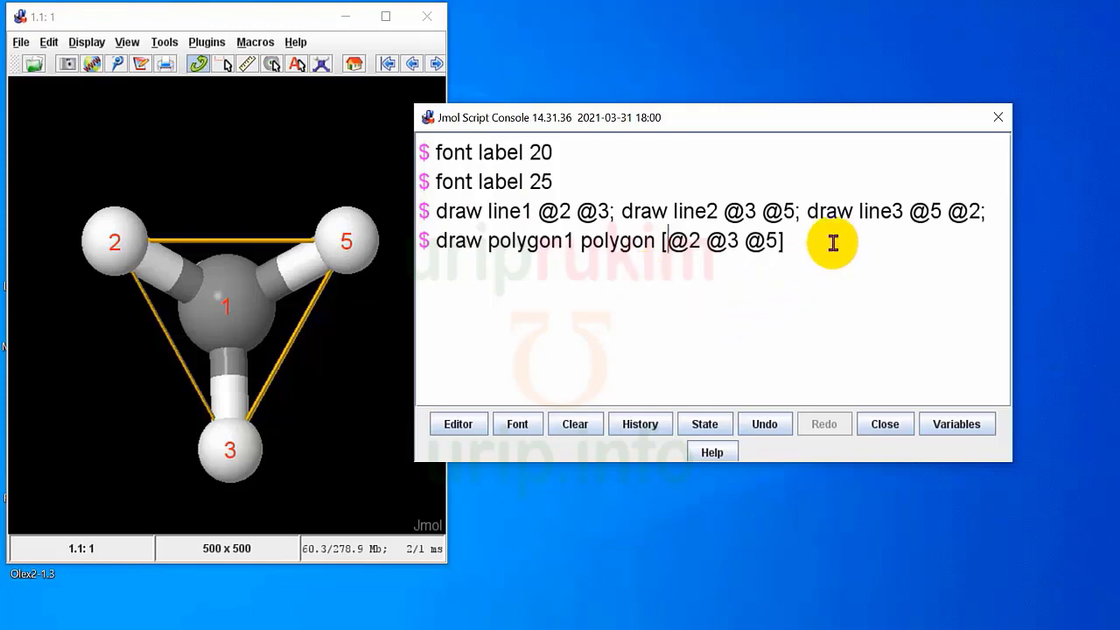
pyautogui.click(833, 242)
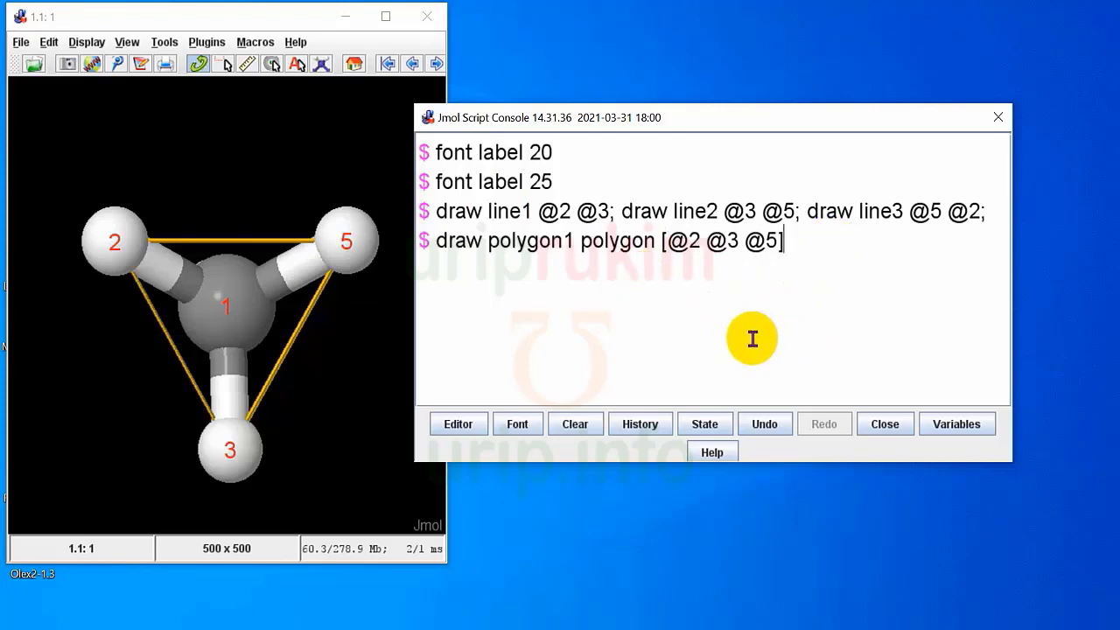
pyautogui.press('Return')
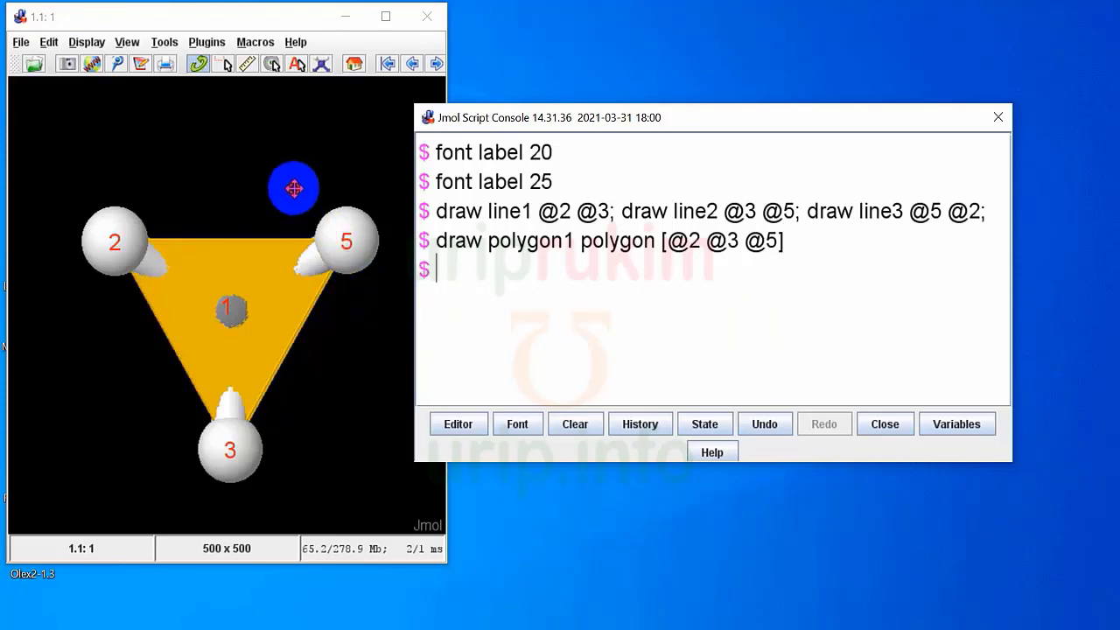
# Make the triangular face see-through by rerunning its command as draw polygon1 polygon [@2 @3 @5] translucent
pyautogui.moveTo(295, 187); pyautogui.dragTo(252, 340)
pyautogui.click(440, 271)
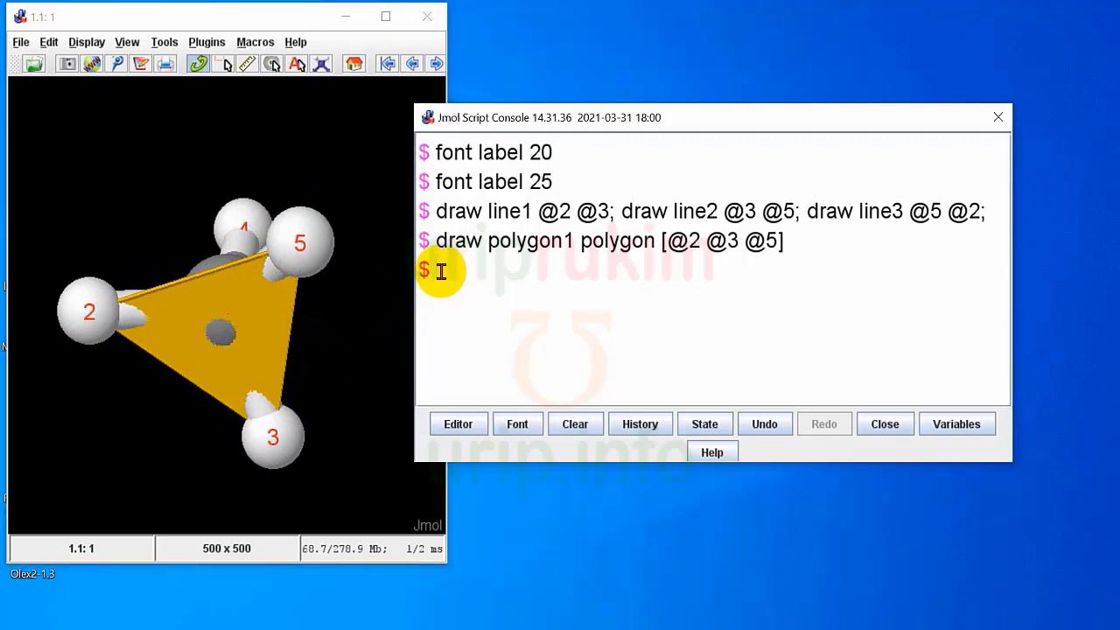
pyautogui.press('Up')
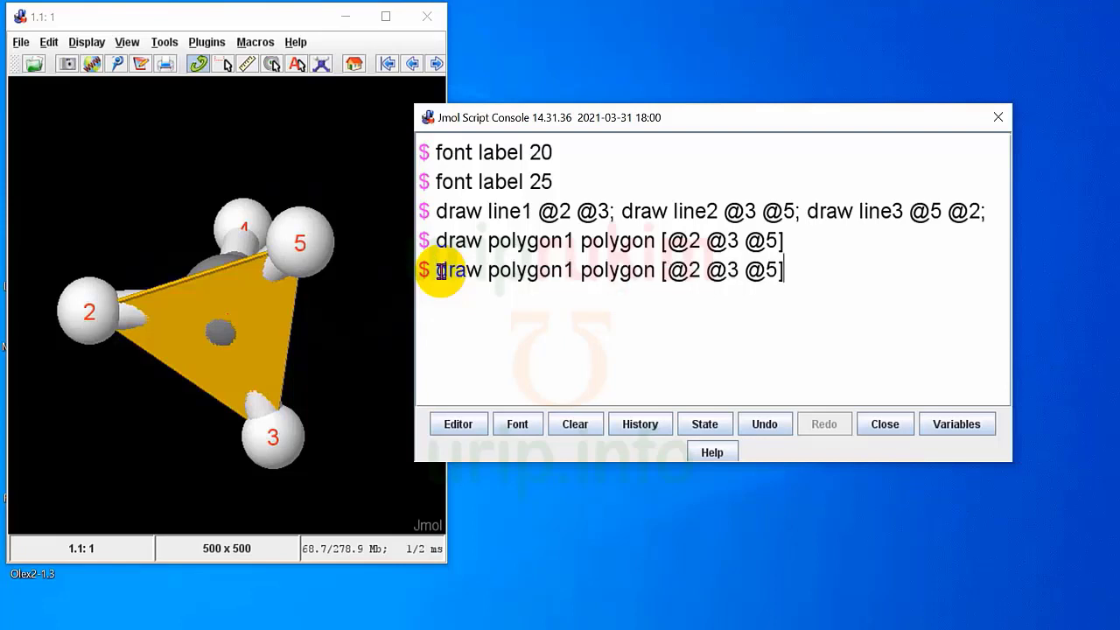
pyautogui.write('tra')
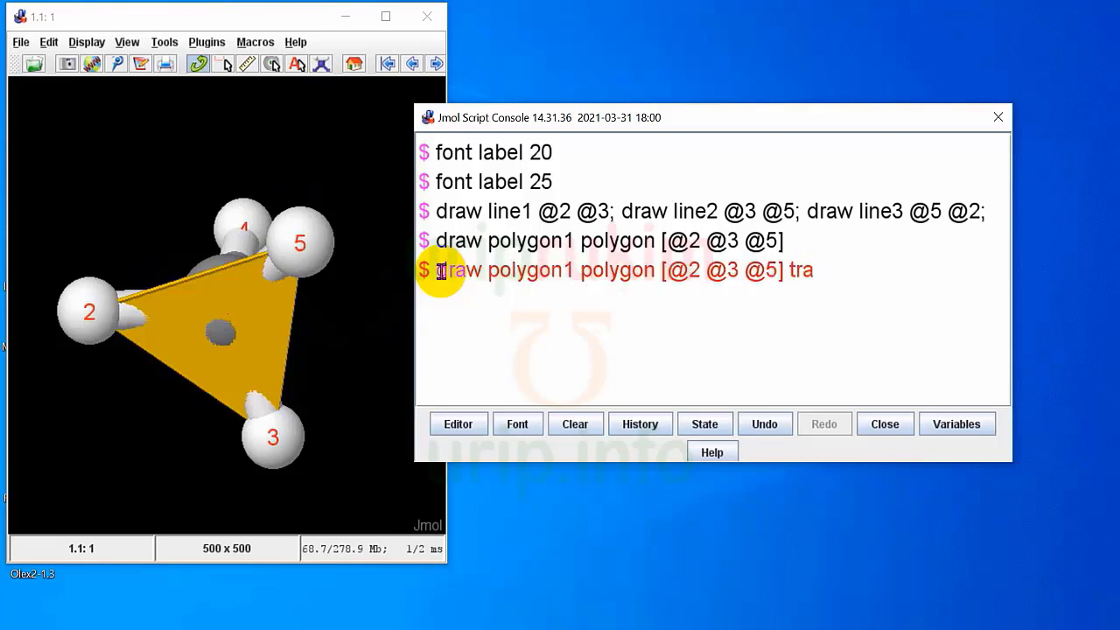
pyautogui.write('nslucent')
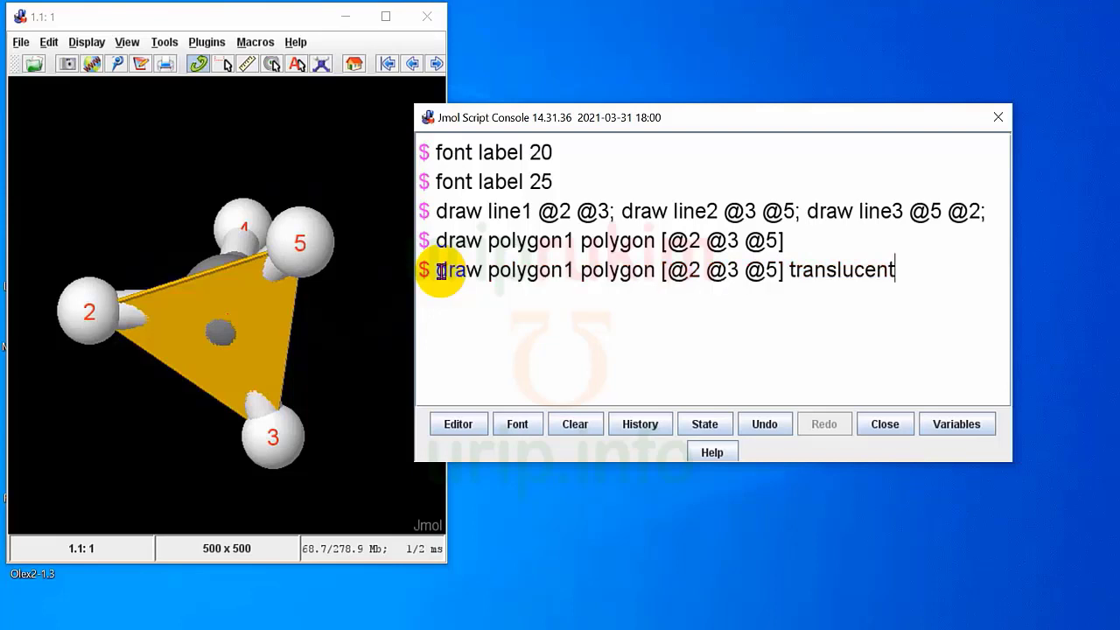
pyautogui.press('Return')
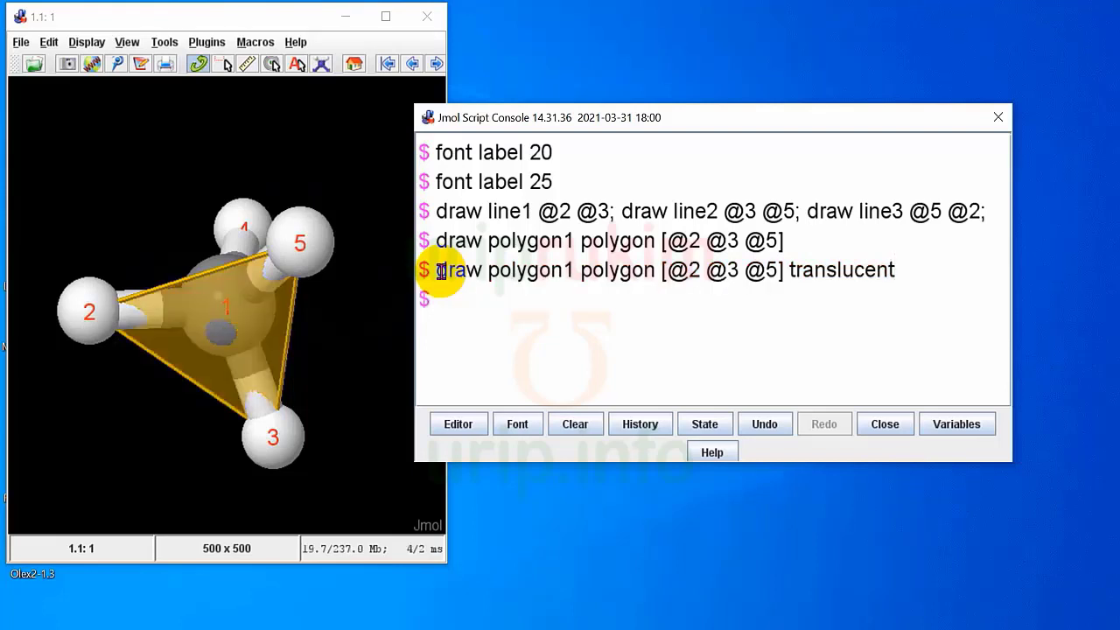
# Draw a green see-through face between carbon 1 and hydrogens 2 and 5 with the command draw polygon1 polygon [@1 @2 @5] translucent green
pyautogui.moveTo(245, 337)
pyautogui.mouseDown()
pyautogui.moveTo(258, 393)
pyautogui.moveTo(233, 443)
pyautogui.moveTo(241, 451)
pyautogui.moveTo(337, 265)
pyautogui.moveTo(348, 366)
pyautogui.moveTo(363, 308)
pyautogui.mouseUp()
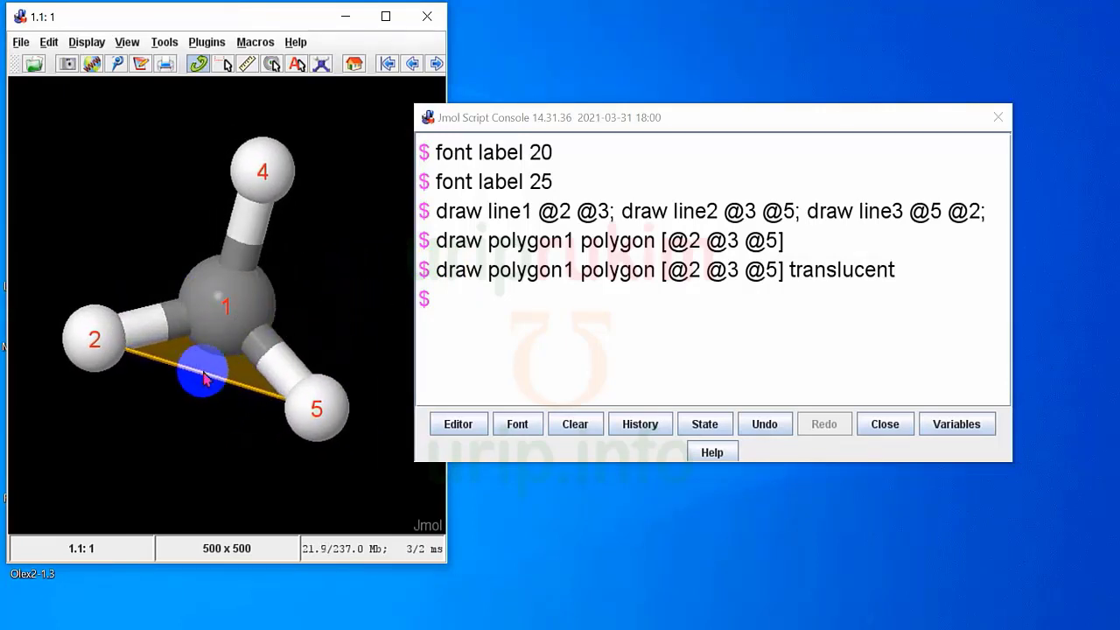
pyautogui.click(452, 298)
pyautogui.press('Up')
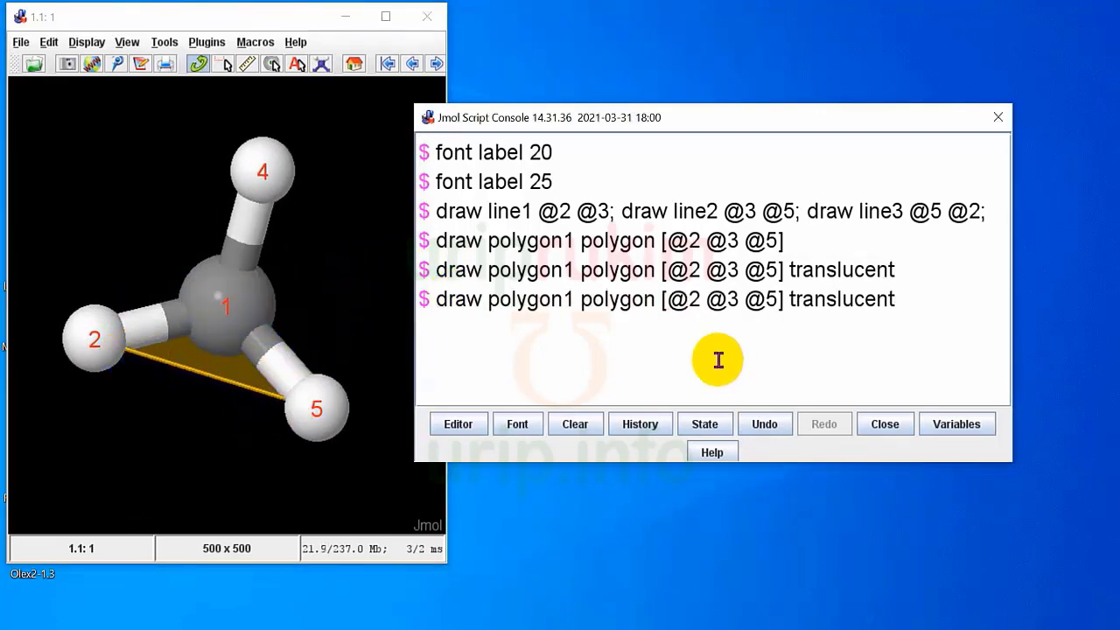
pyautogui.write('1')
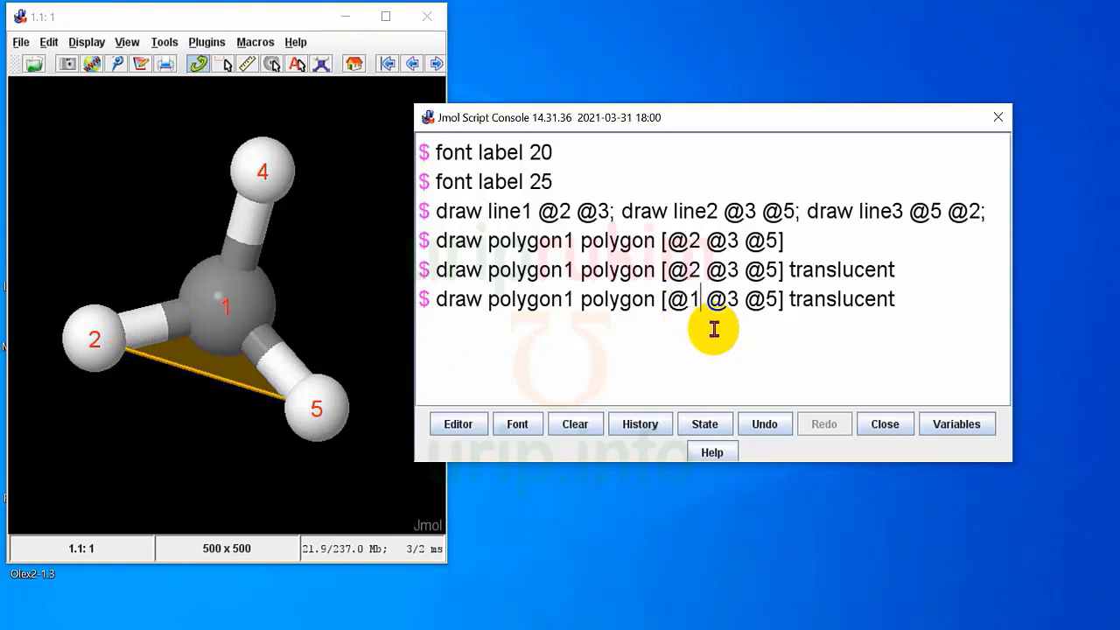
pyautogui.doubleClick(731, 301)
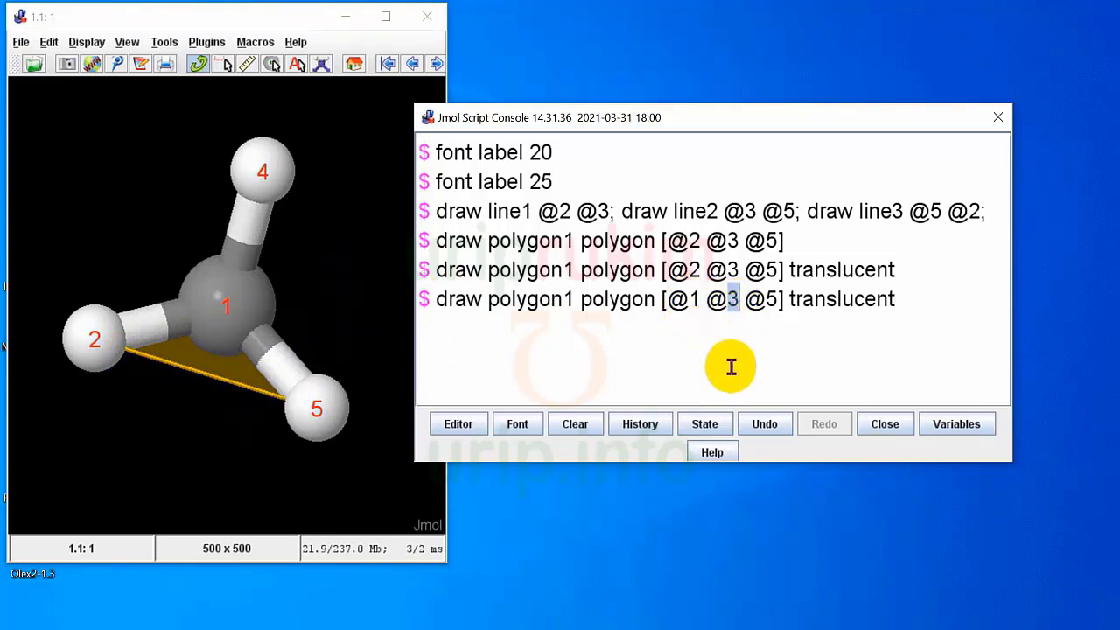
pyautogui.write('2')
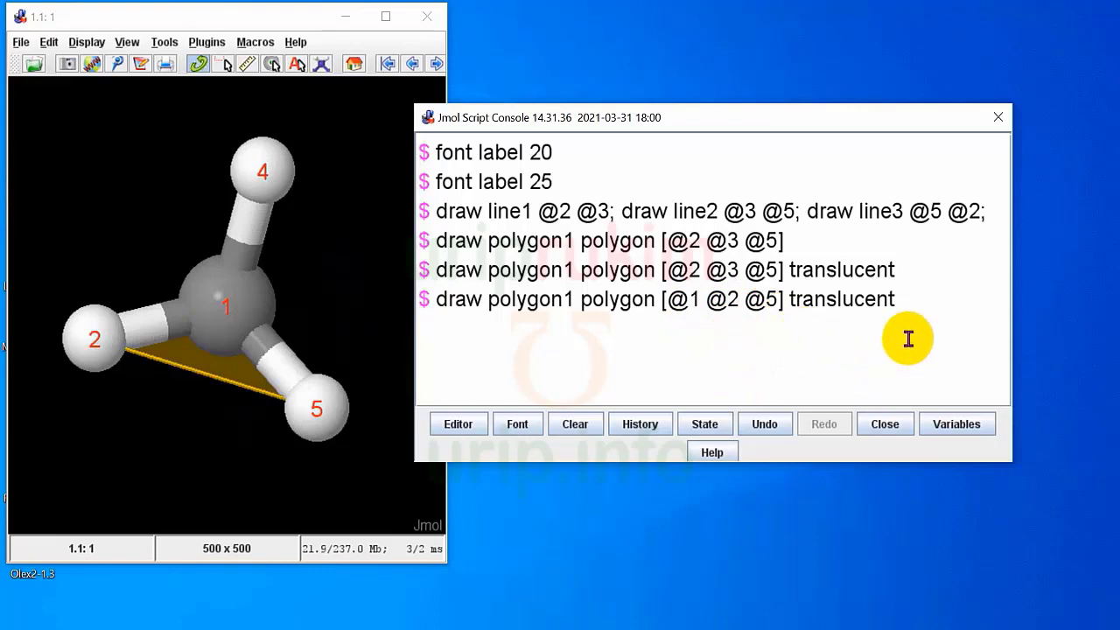
pyautogui.click(913, 295)
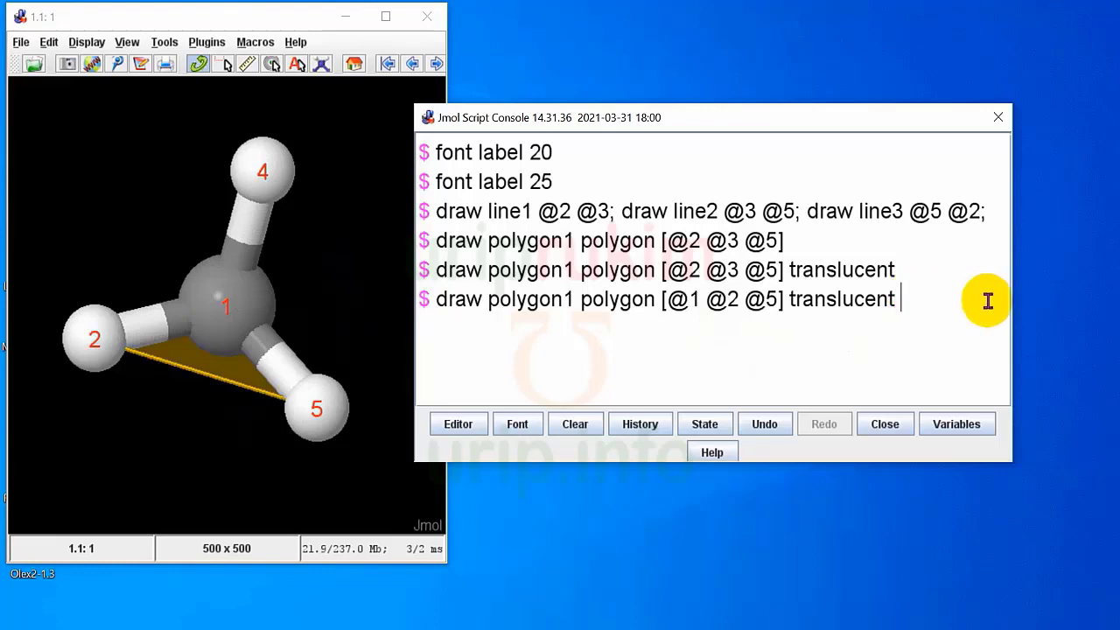
pyautogui.write('gre')
pyautogui.write('en')
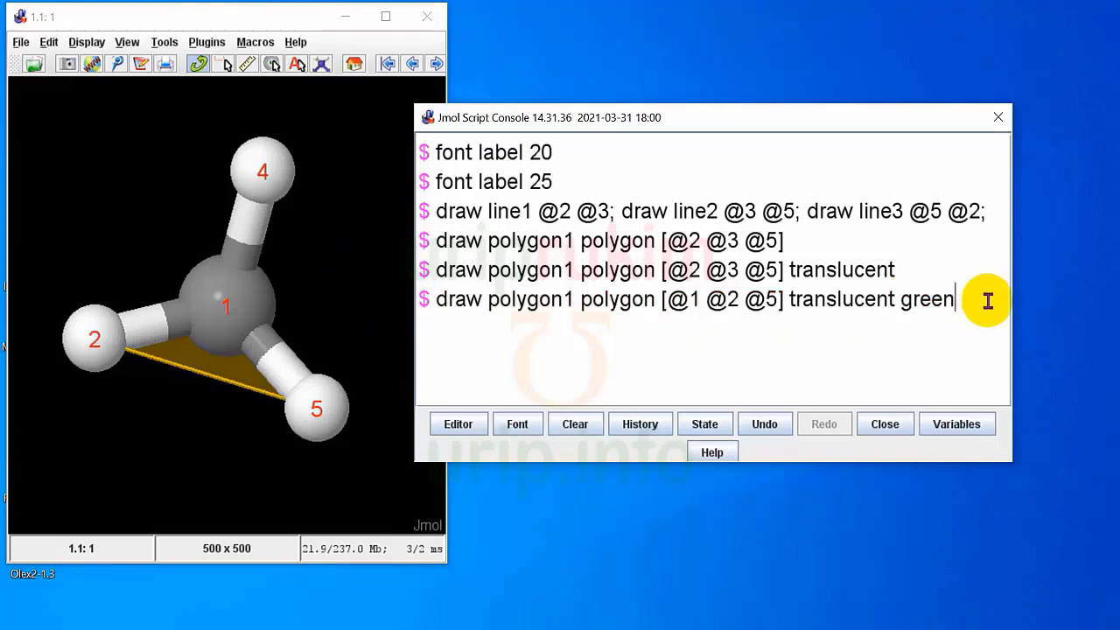
pyautogui.press('Return')
pyautogui.moveTo(348, 336); pyautogui.dragTo(323, 358)
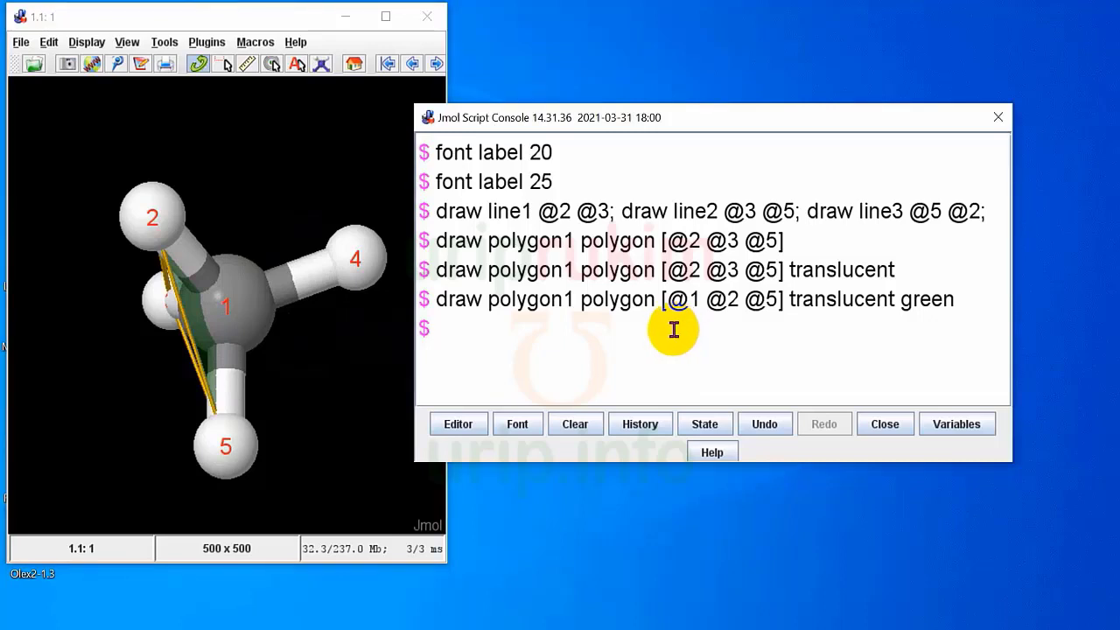
# Draw a second face in the default colour with the command draw polygon2 polygon [@1 @2 @5] translucent
pyautogui.press('Up')
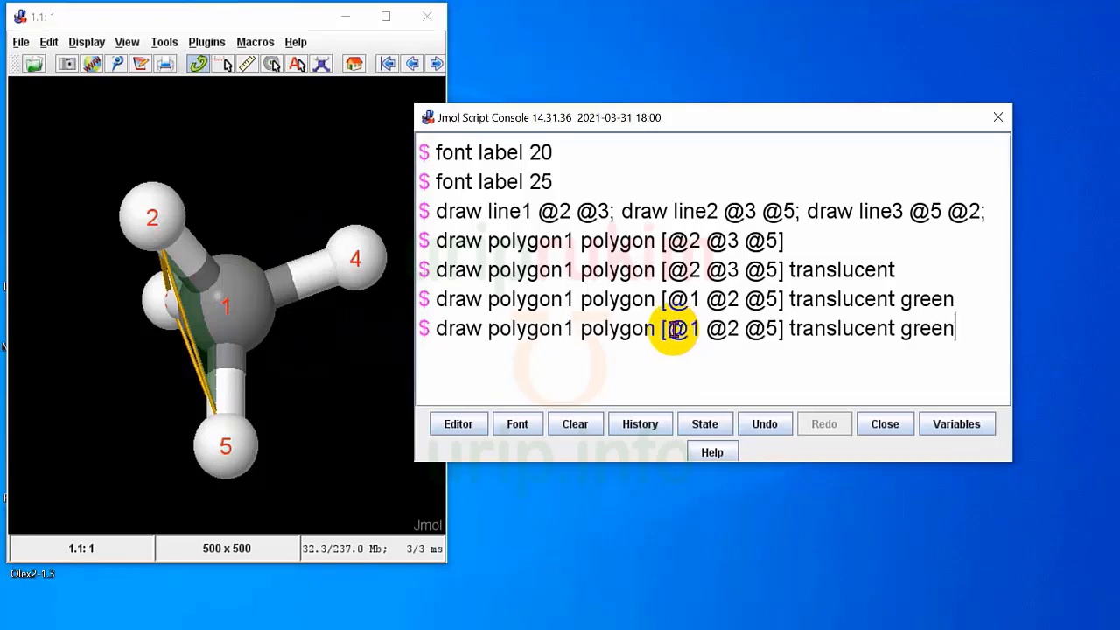
pyautogui.click(570, 328)
pyautogui.press('BackSpace')
pyautogui.write('2')
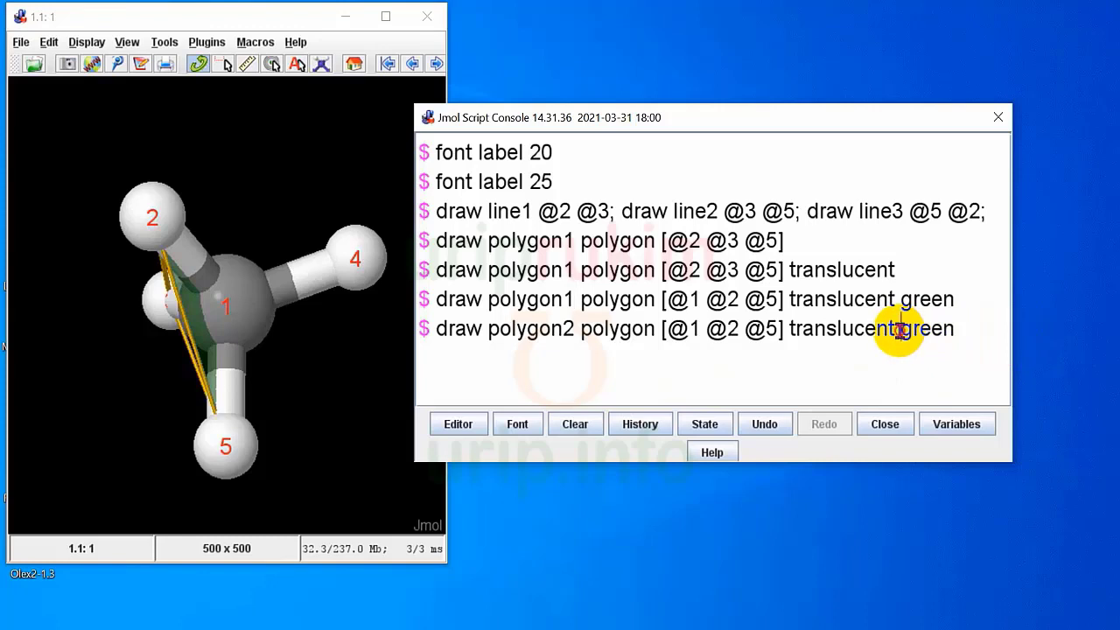
pyautogui.moveTo(902, 330); pyautogui.dragTo(984, 346)
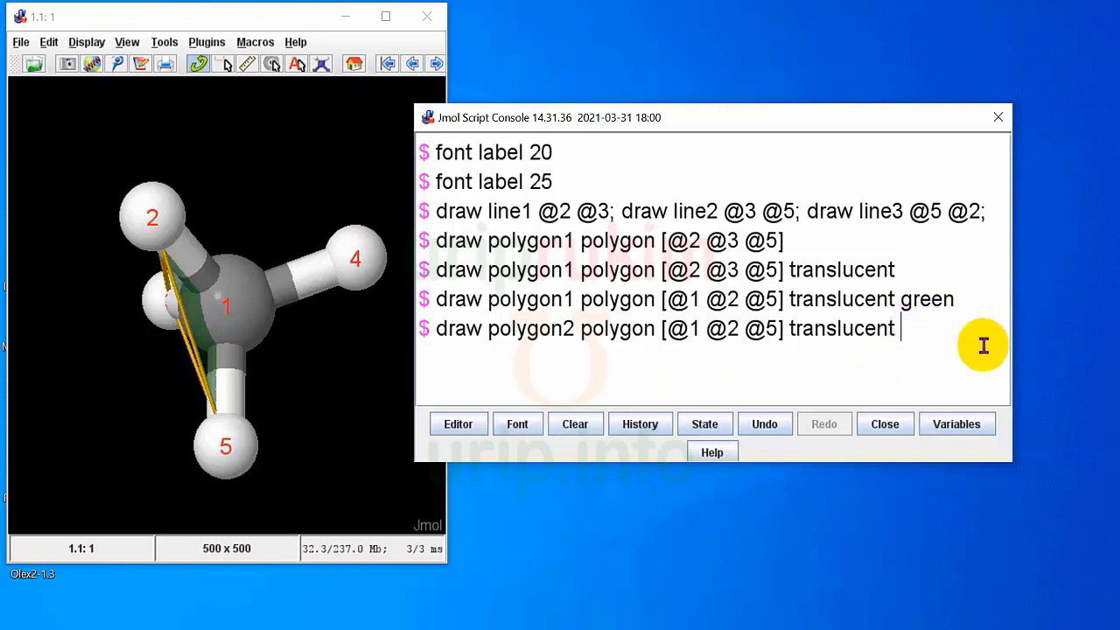
pyautogui.press('Return')
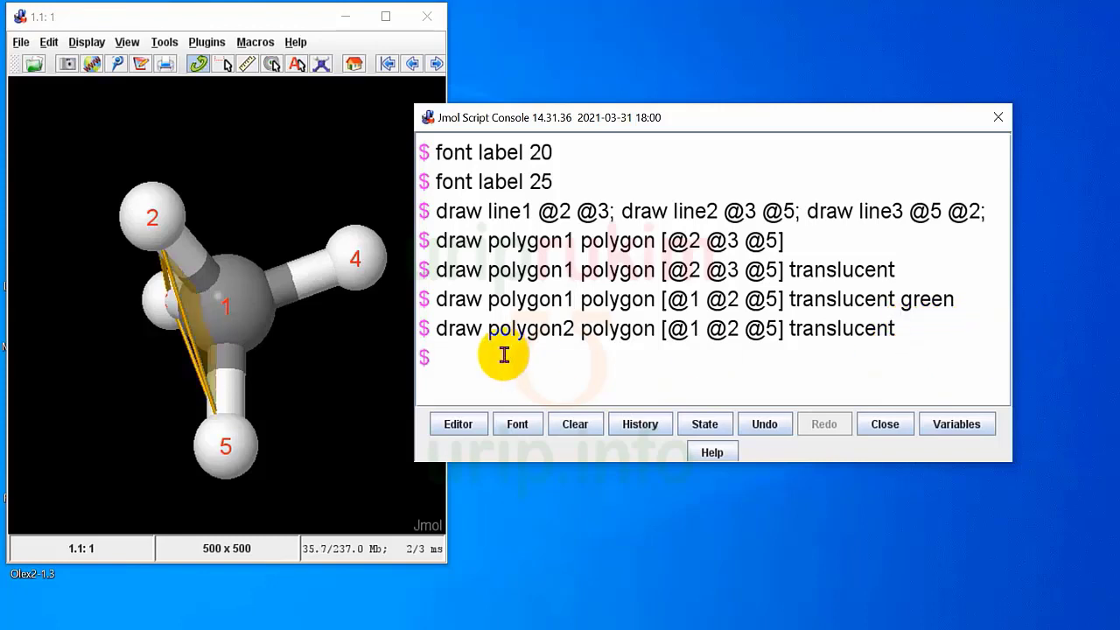
pyautogui.moveTo(270, 360); pyautogui.dragTo(237, 274)
# Move the second face to hydrogens 2, 3 and 5 by running draw polygon2 polygon [@2 @3 @5] translucent
pyautogui.click(464, 354)
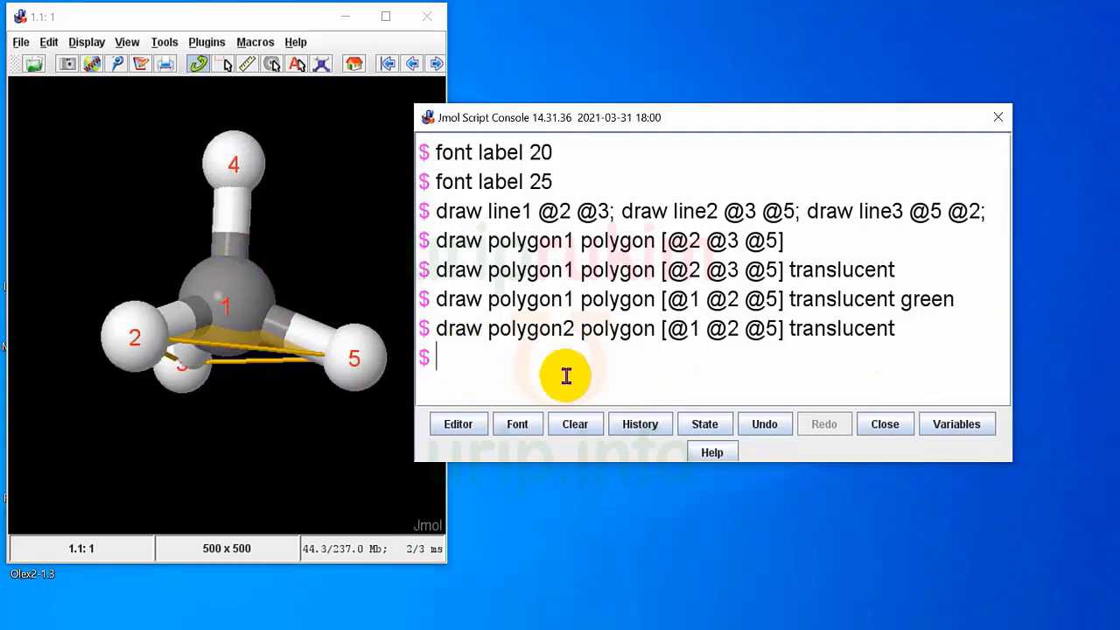
pyautogui.press('Up')
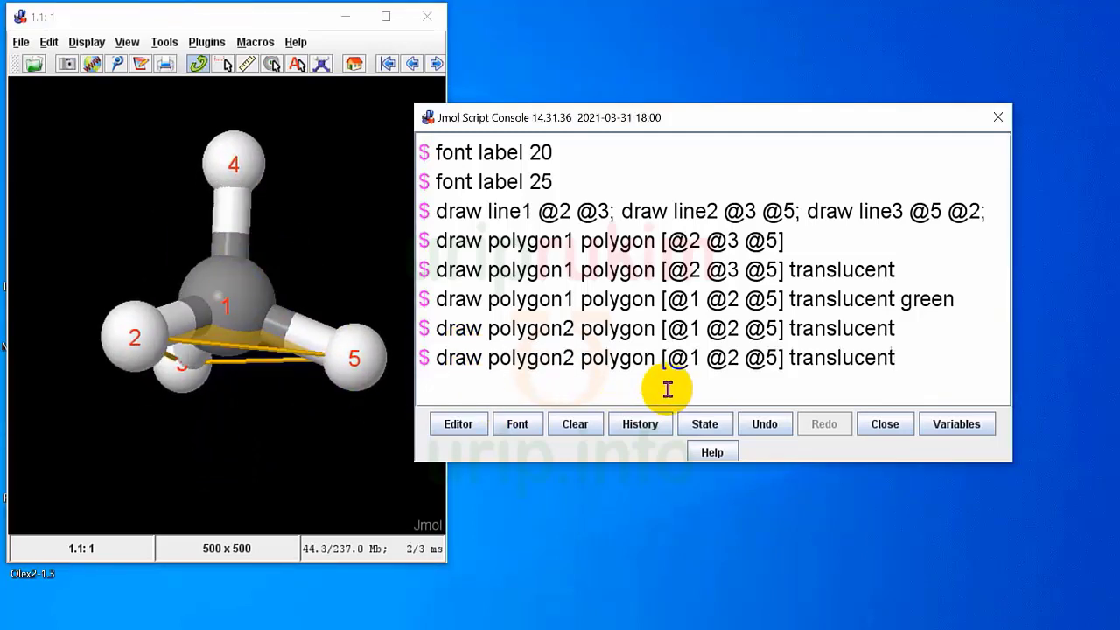
pyautogui.click(749, 359)
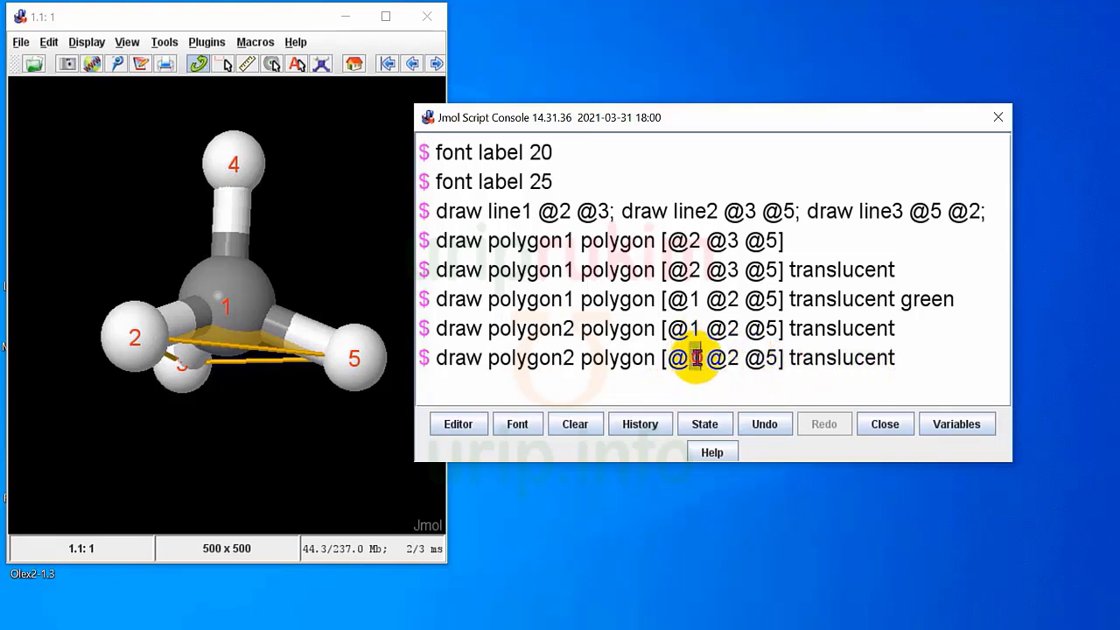
pyautogui.write('2 @')
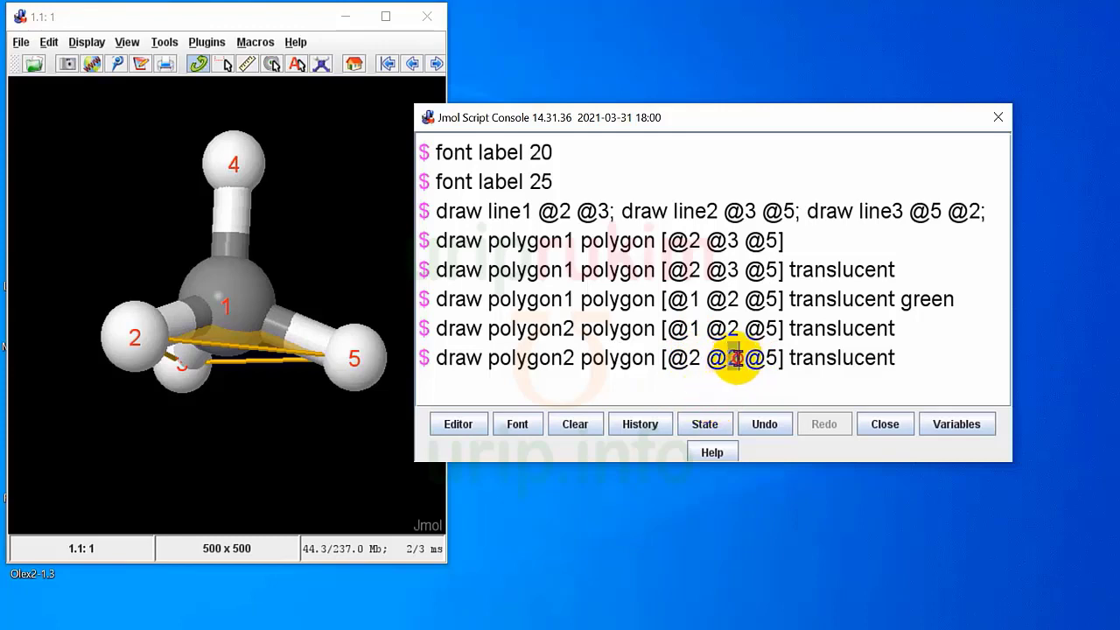
pyautogui.write('3')
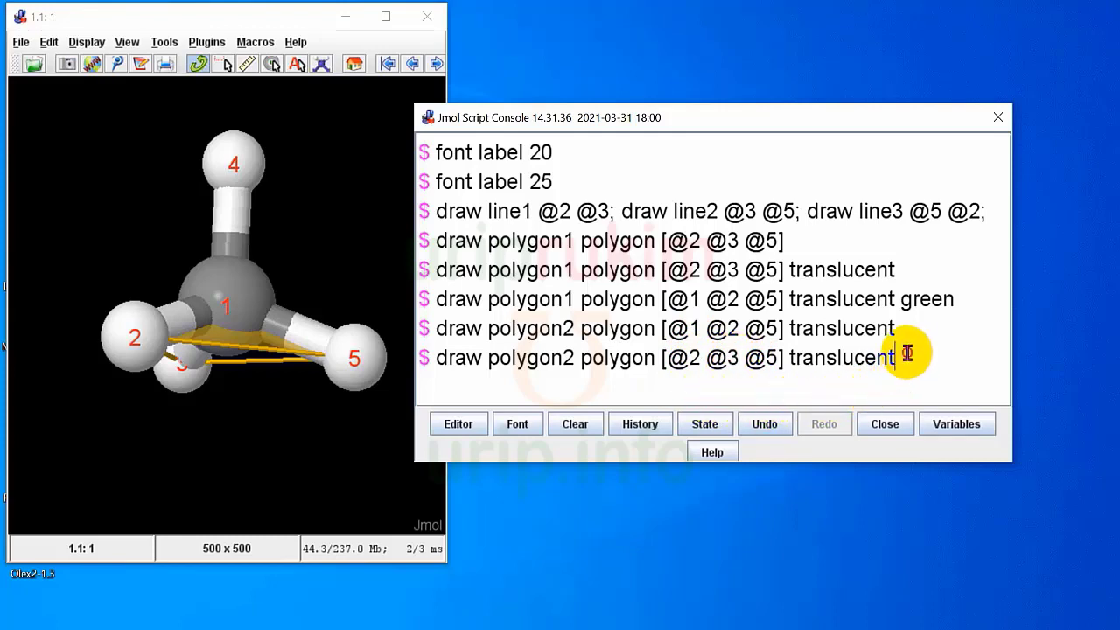
pyautogui.press('Return')
pyautogui.moveTo(290, 376); pyautogui.dragTo(246, 344)
# Recall and rerun the earlier green face command draw polygon1 polygon [@1 @2 @5] translucent green
pyautogui.click(650, 375)
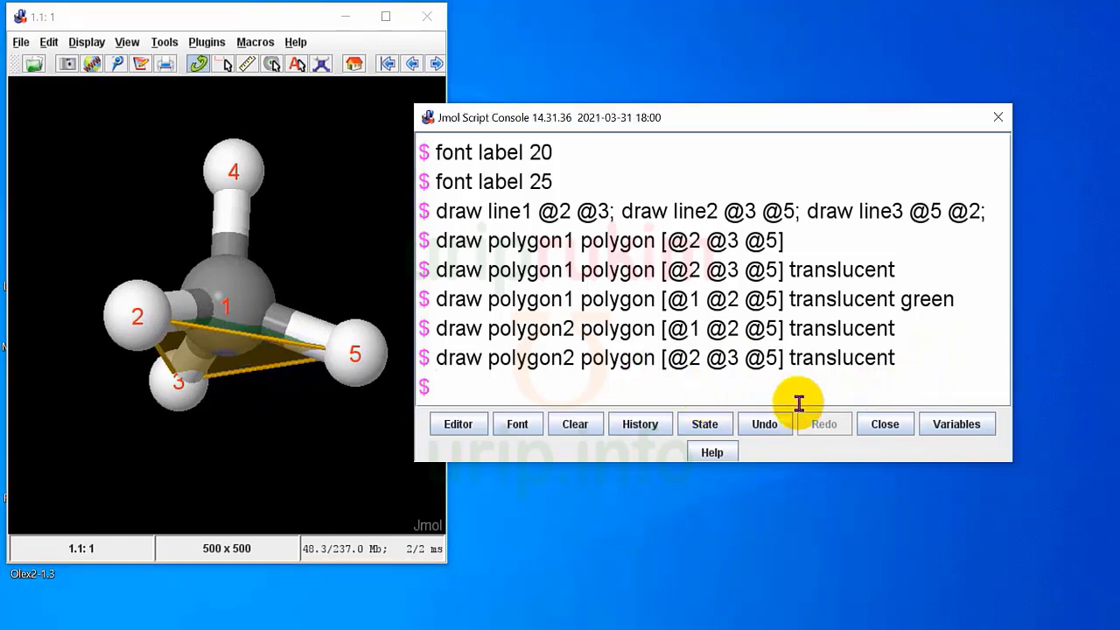
pyautogui.press('Up')
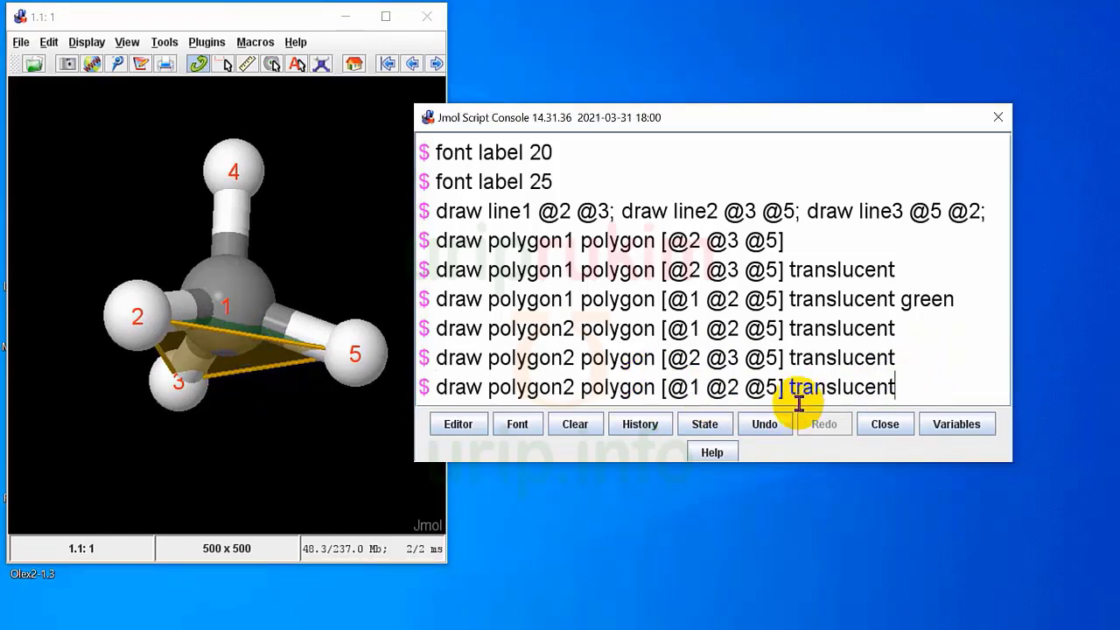
pyautogui.press('Return')
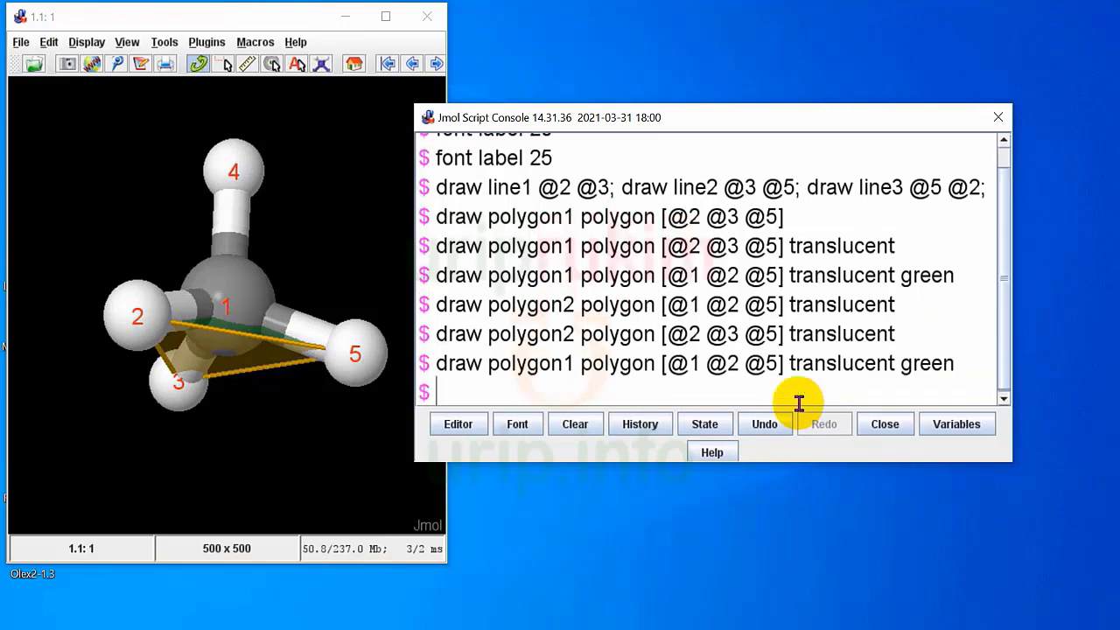
pyautogui.moveTo(338, 370); pyautogui.dragTo(361, 413)
# Draw a red see-through face between atoms 3, 1 and 5 with the command draw polygon3 polygon [@3 @1 @5] translucent red
pyautogui.click(487, 388)
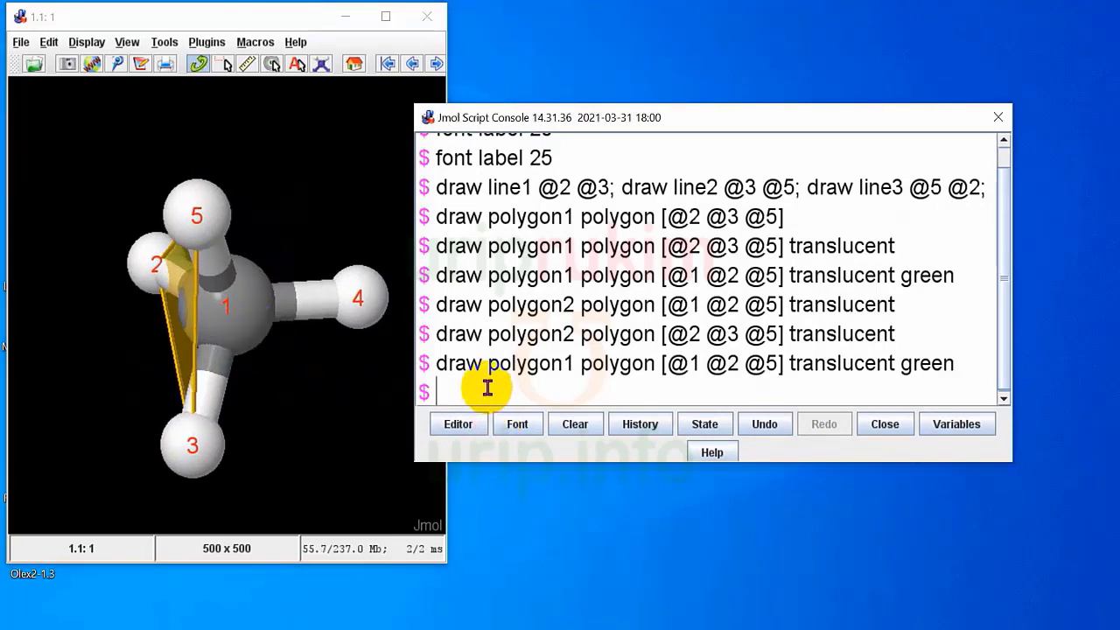
pyautogui.press('Up')
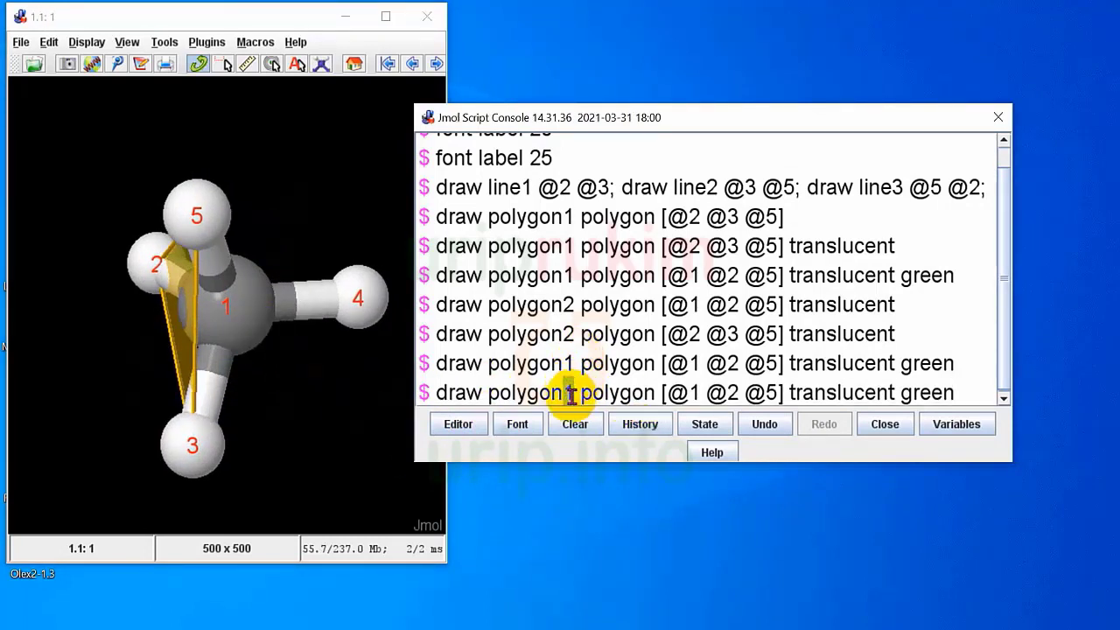
pyautogui.moveTo(295, 260); pyautogui.dragTo(170, 225)
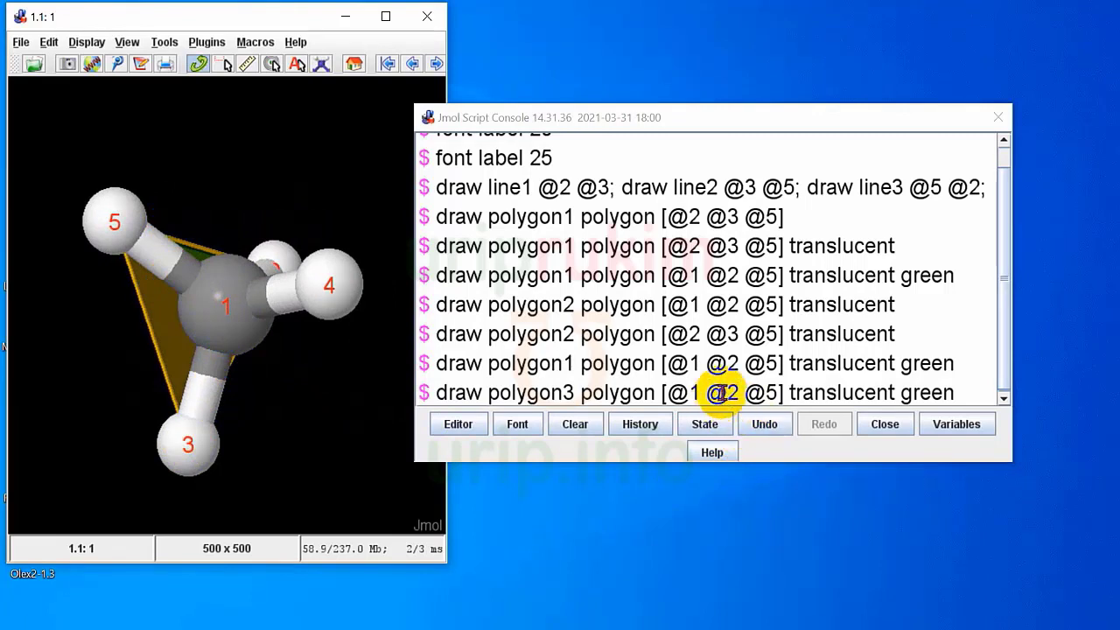
pyautogui.moveTo(727, 393); pyautogui.dragTo(739, 393)
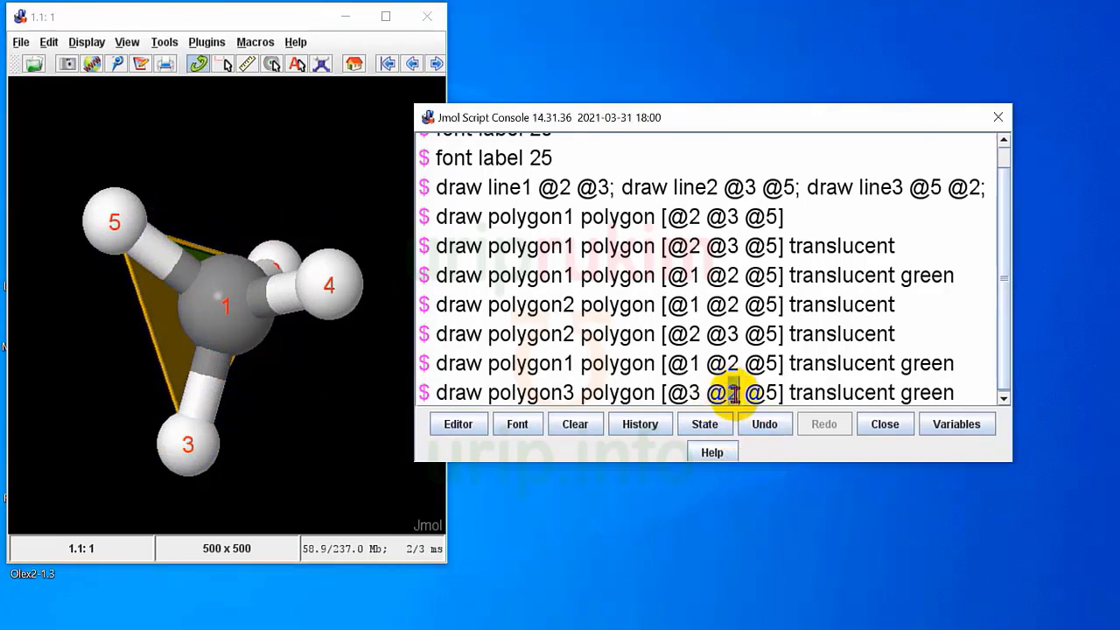
pyautogui.write('1')
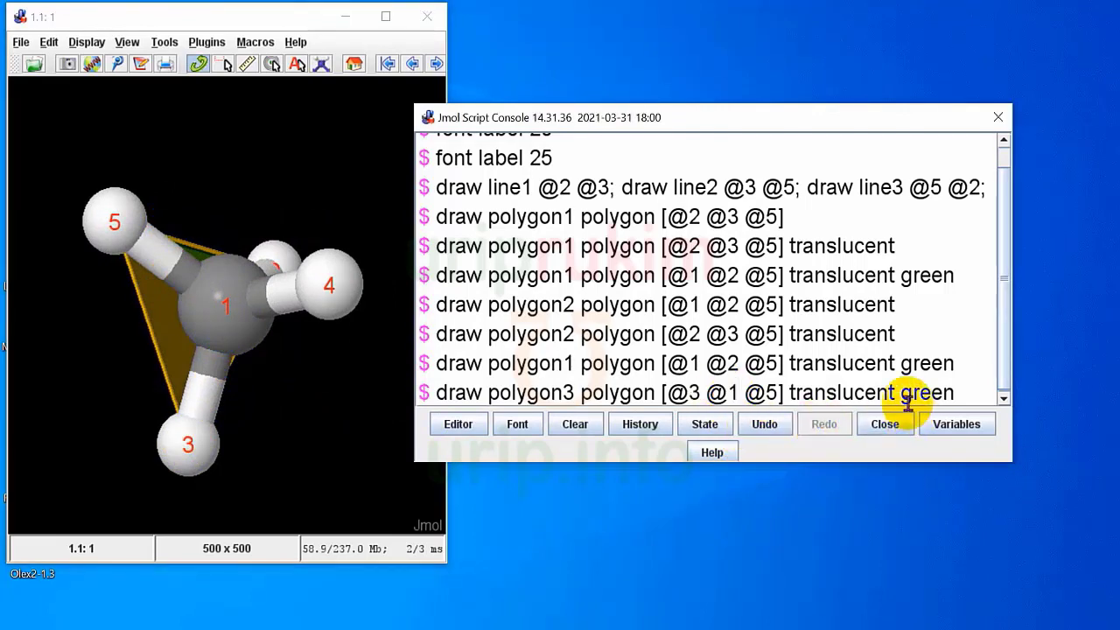
pyautogui.moveTo(904, 393); pyautogui.dragTo(947, 393)
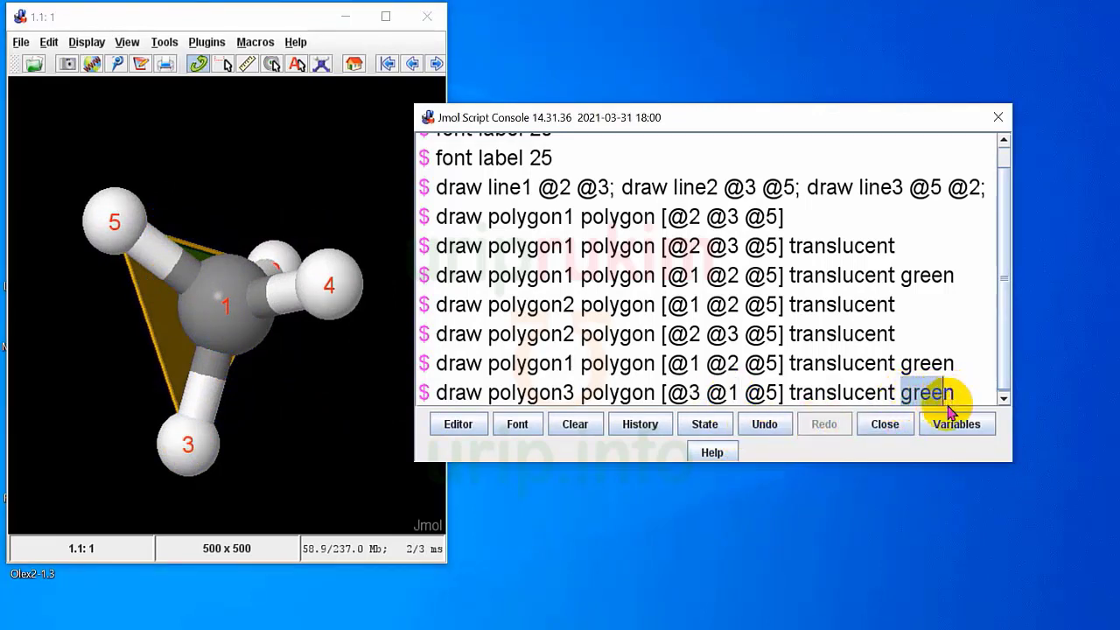
pyautogui.press('BackSpace')
pyautogui.press('Delete')
pyautogui.write('re')
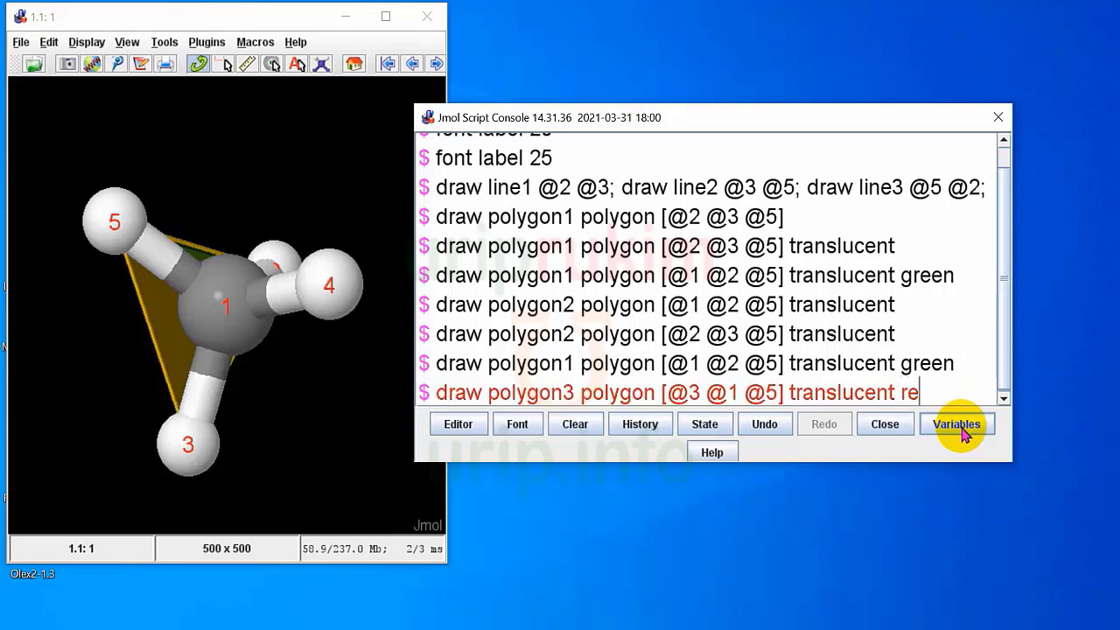
pyautogui.write('d')
pyautogui.press('Return')
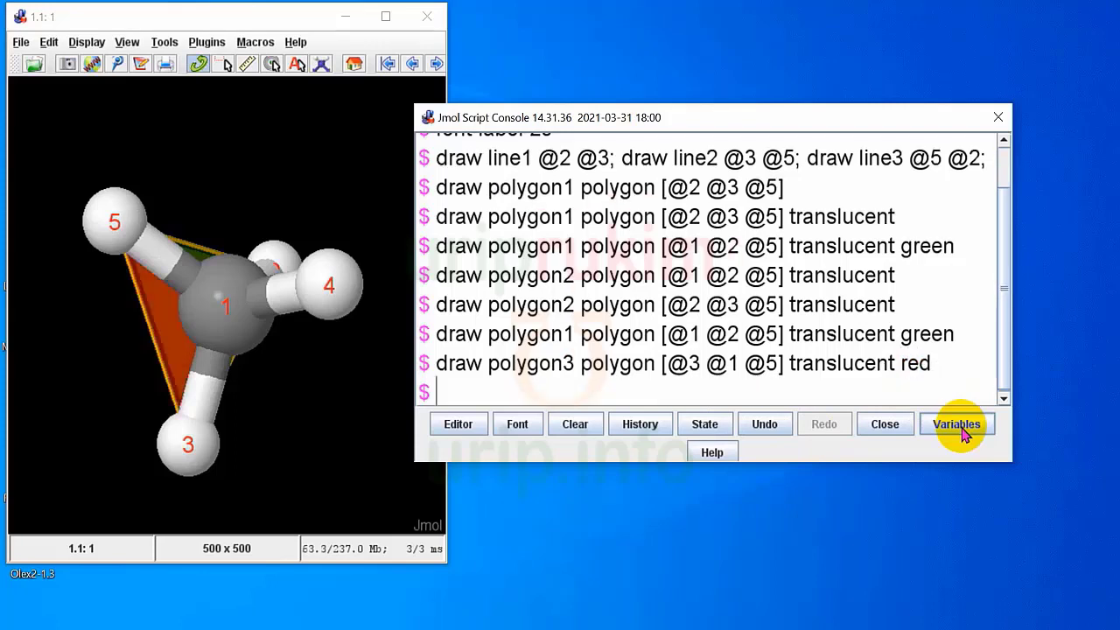
pyautogui.moveTo(281, 412); pyautogui.dragTo(203, 361)
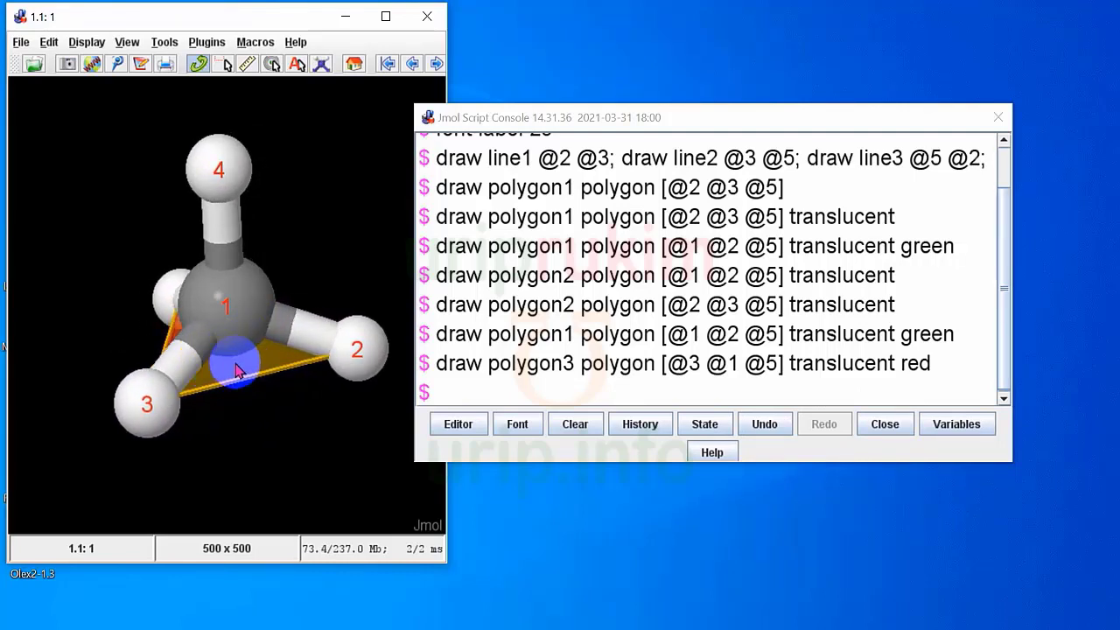
# Draw a blue see-through face between atoms 1, 2 and 3 with the command draw polygon4 polygon [@1 @2 @3] translucent blue
pyautogui.click(437, 385)
pyautogui.press('Up')
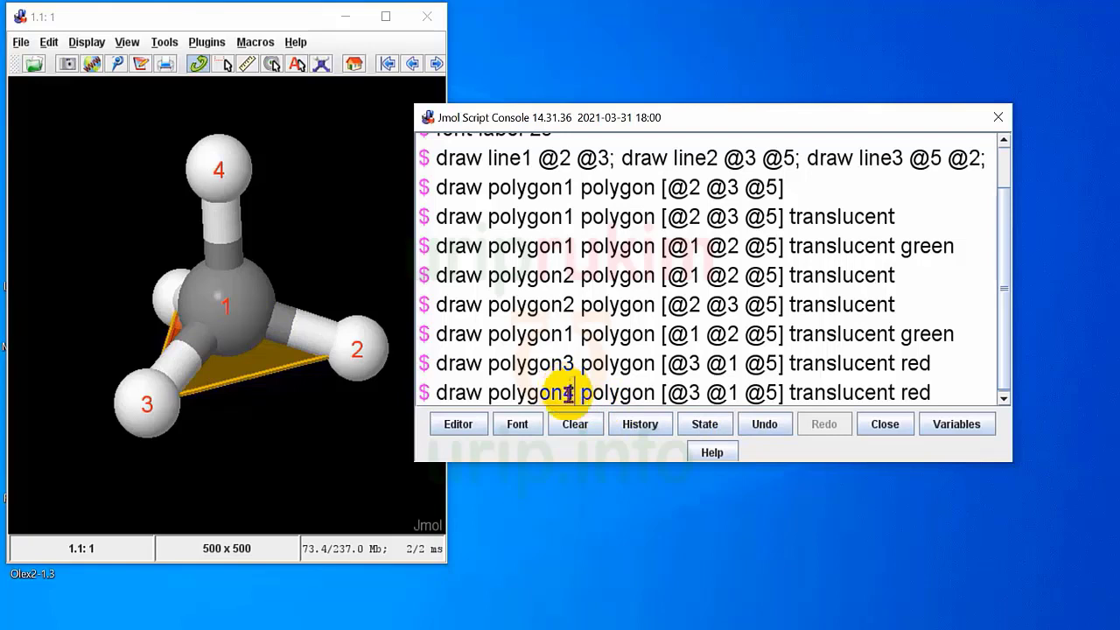
pyautogui.press('BackSpace')
pyautogui.write('4')
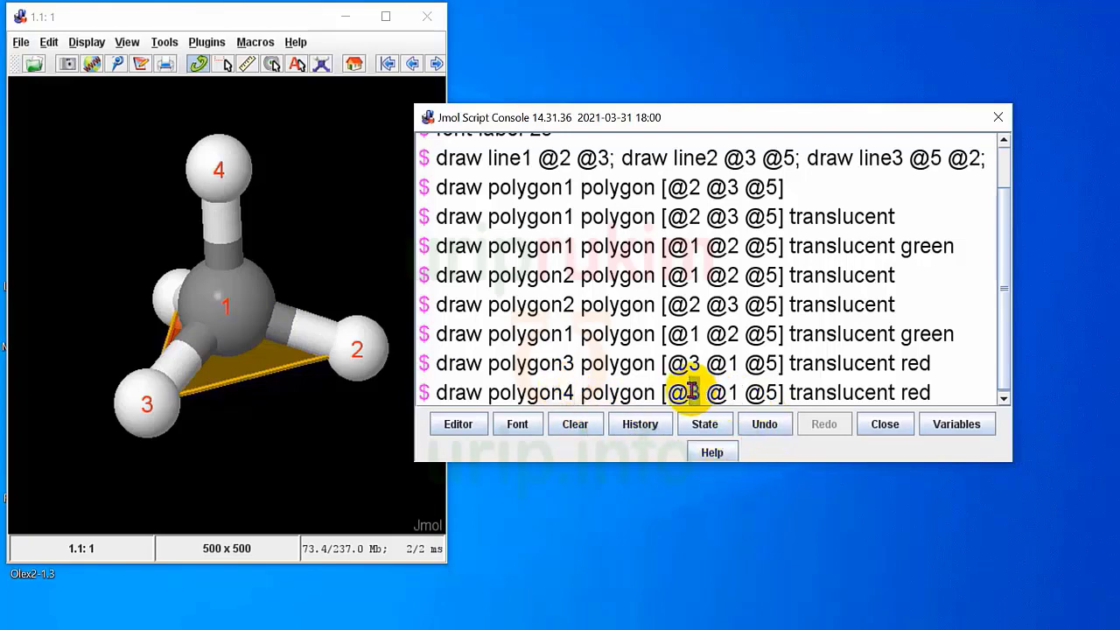
pyautogui.write('@1')
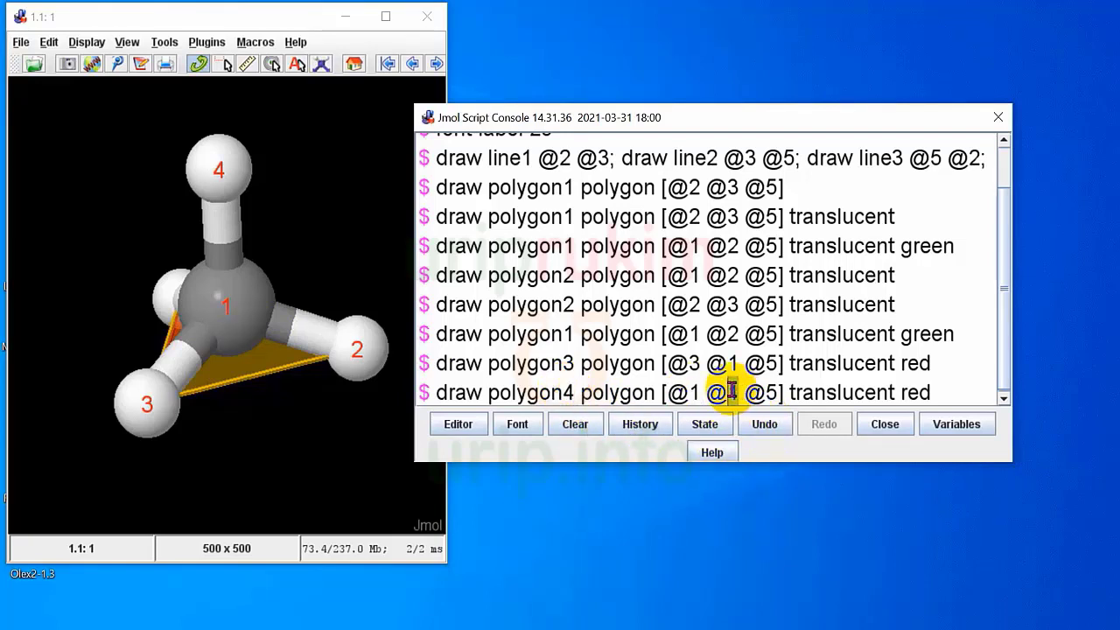
pyautogui.write('@2')
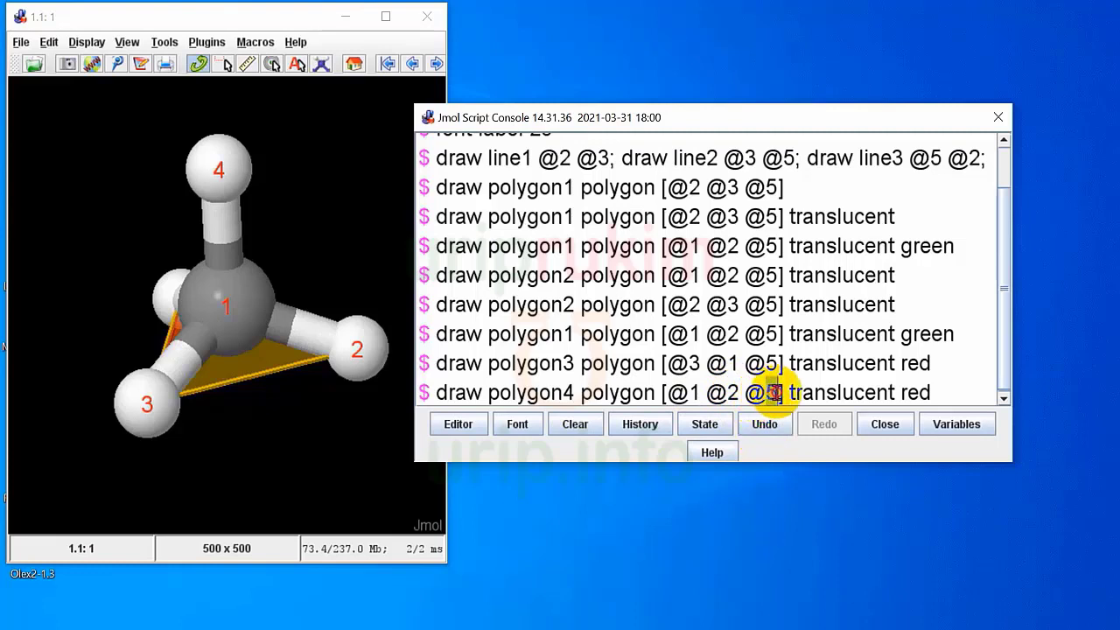
pyautogui.write('3')
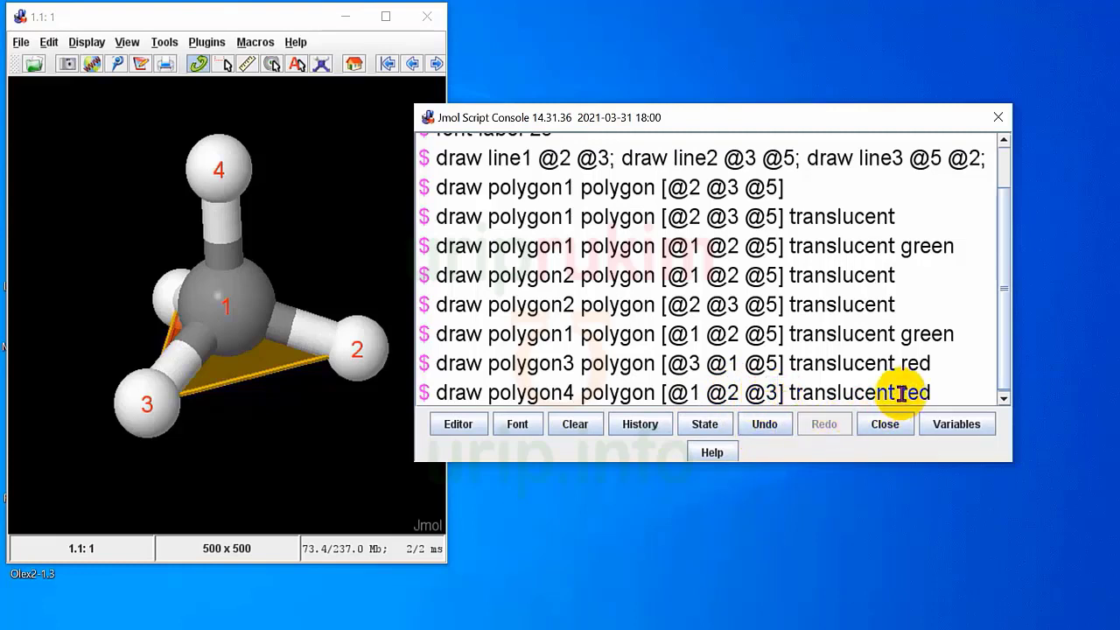
pyautogui.moveTo(902, 393); pyautogui.dragTo(945, 390)
pyautogui.write('bl')
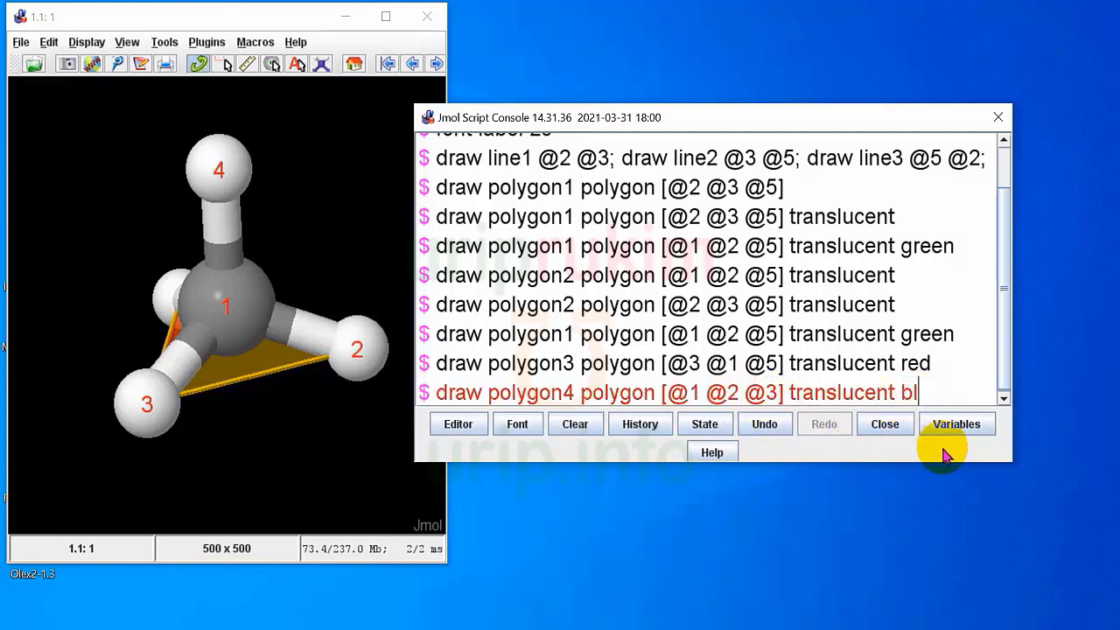
pyautogui.write('ue')
pyautogui.press('Return')
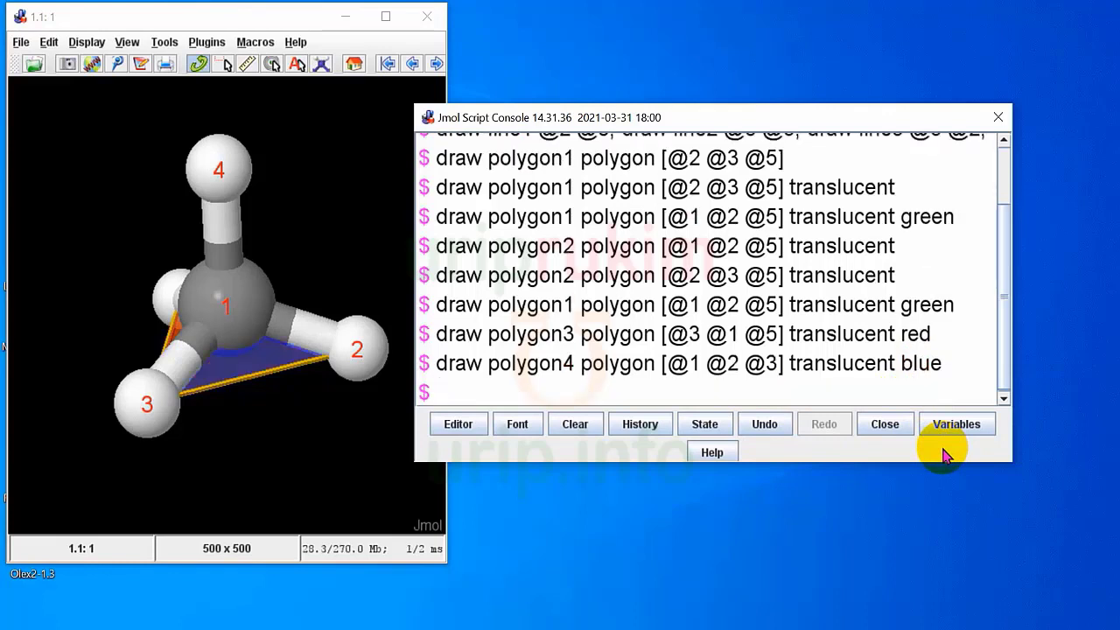
# Examine the coloured faces of the methane model from several angles and distances, closing the script console along the way
pyautogui.moveTo(283, 275); pyautogui.dragTo(300, 418)
pyautogui.scroll(-5, 260, 283)
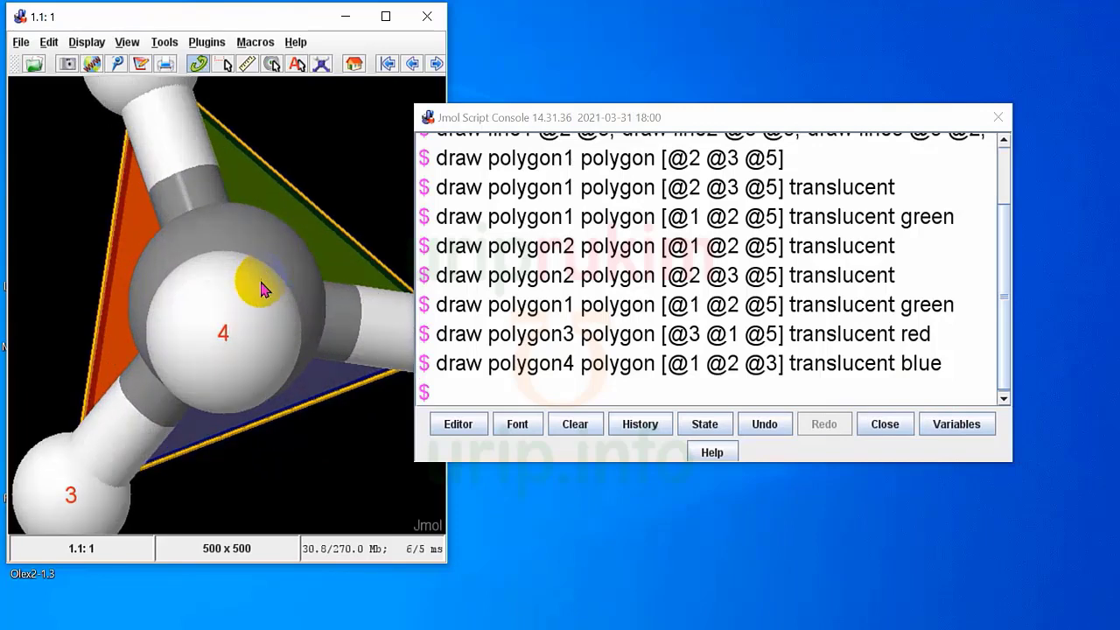
pyautogui.scroll(5, 260, 284)
pyautogui.moveTo(350, 187); pyautogui.dragTo(244, 229)
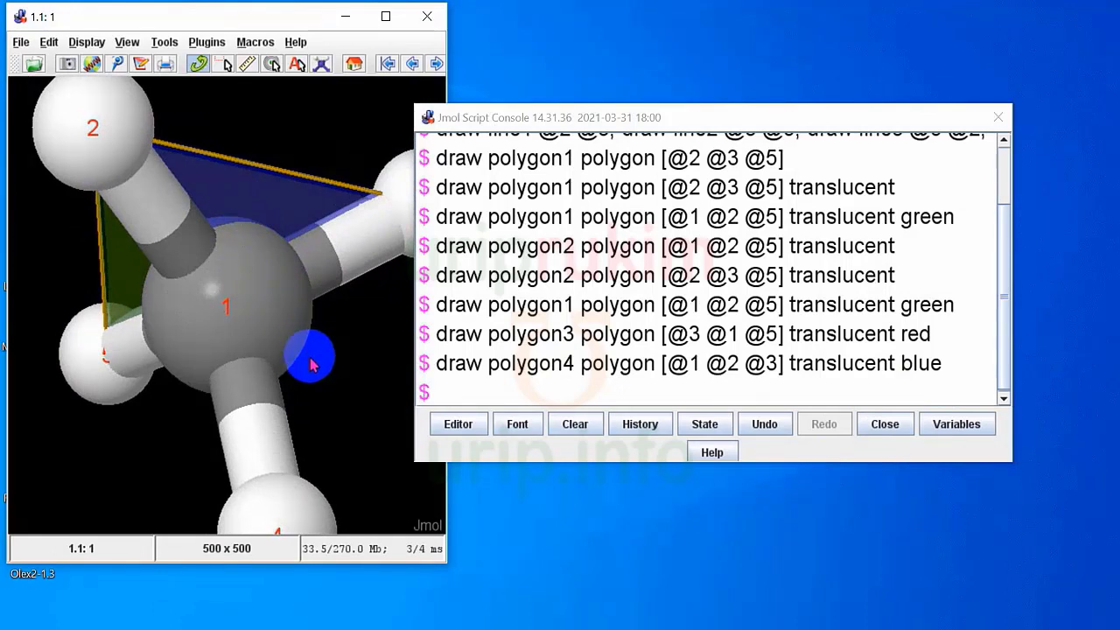
pyautogui.moveTo(313, 360); pyautogui.dragTo(282, 248)
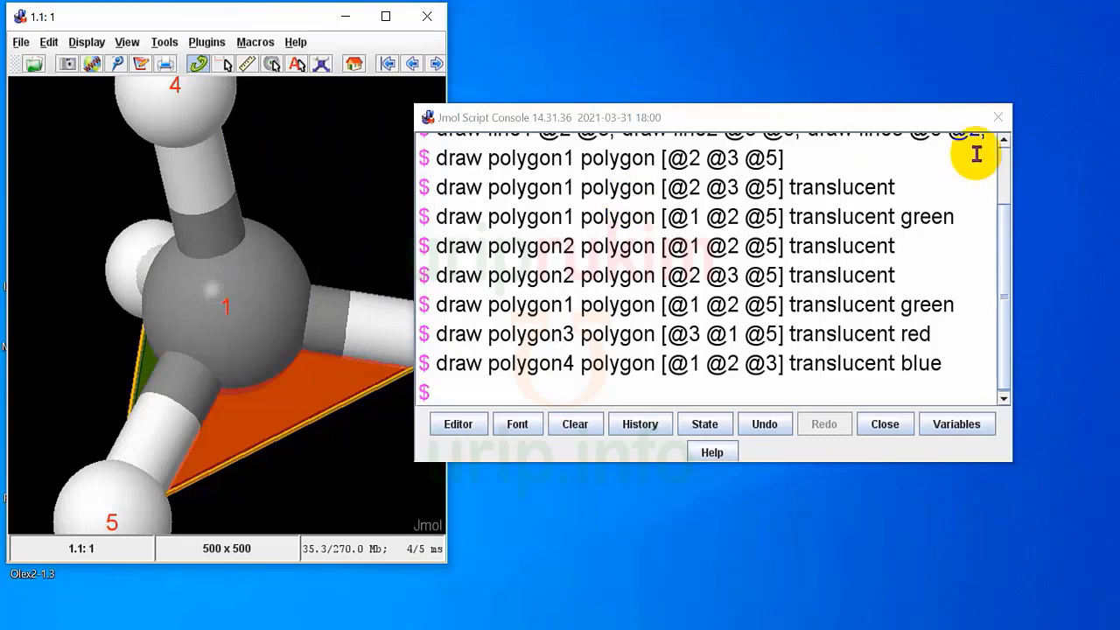
pyautogui.click(1003, 119)
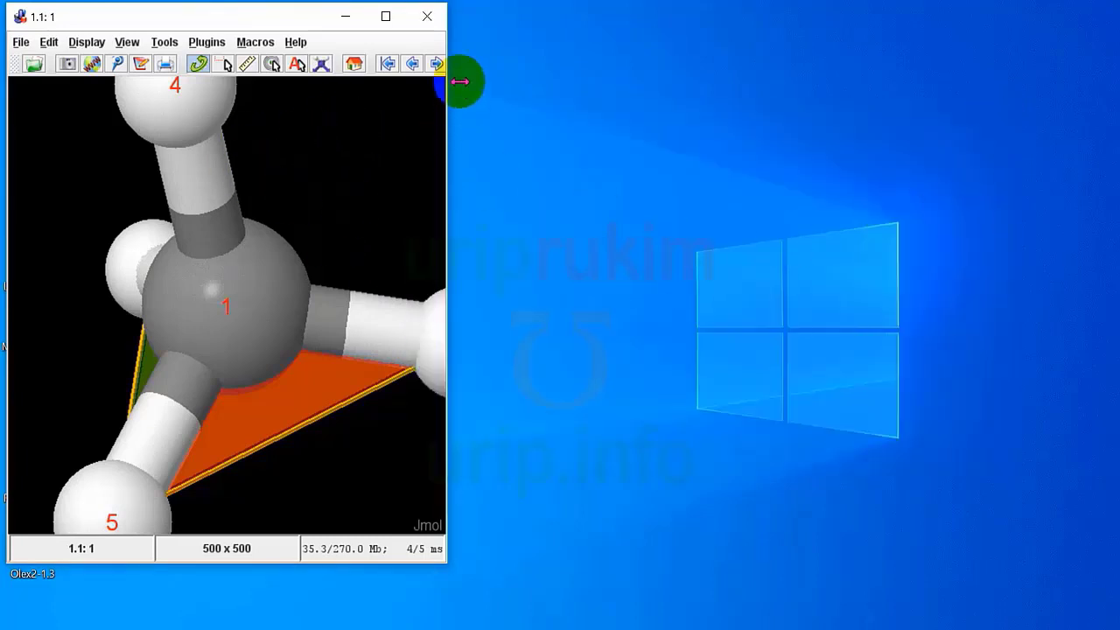
pyautogui.scroll(-4, 298, 218)
pyautogui.scroll(11, 298, 217)
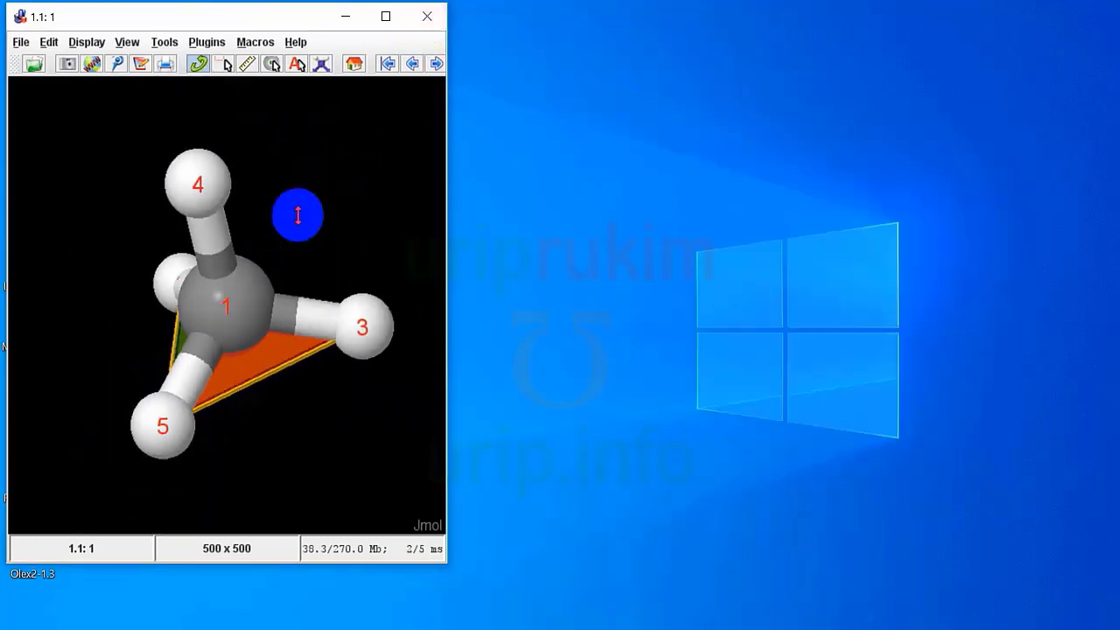
pyautogui.moveTo(317, 241); pyautogui.dragTo(187, 280)
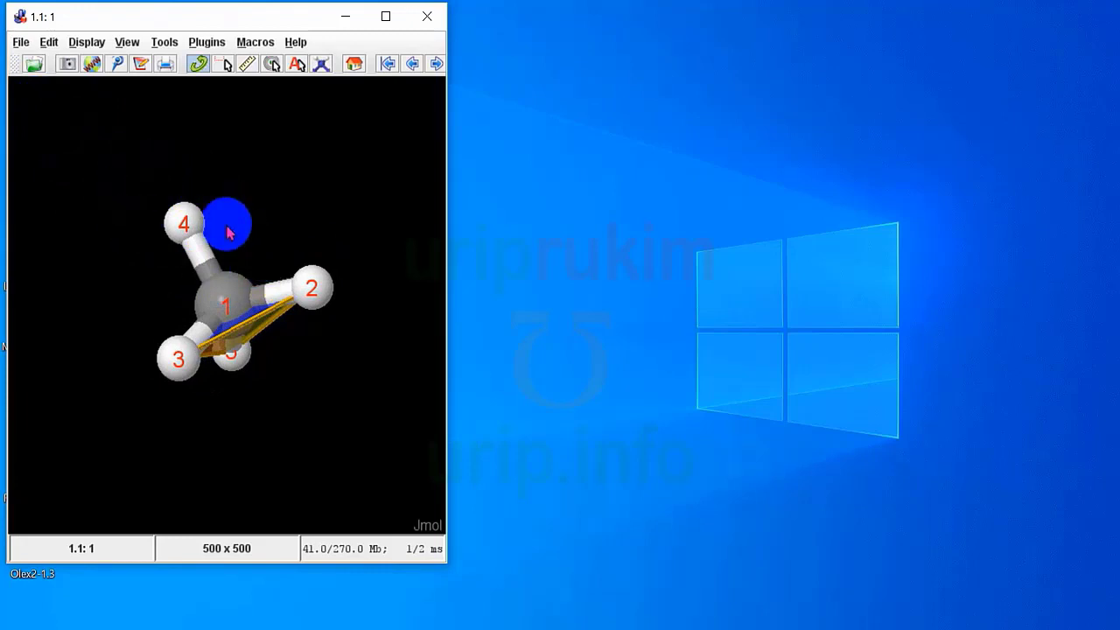
# Write the model's state to the Desktop as metana warna.spt and exit Jmol
pyautogui.click(23, 44)
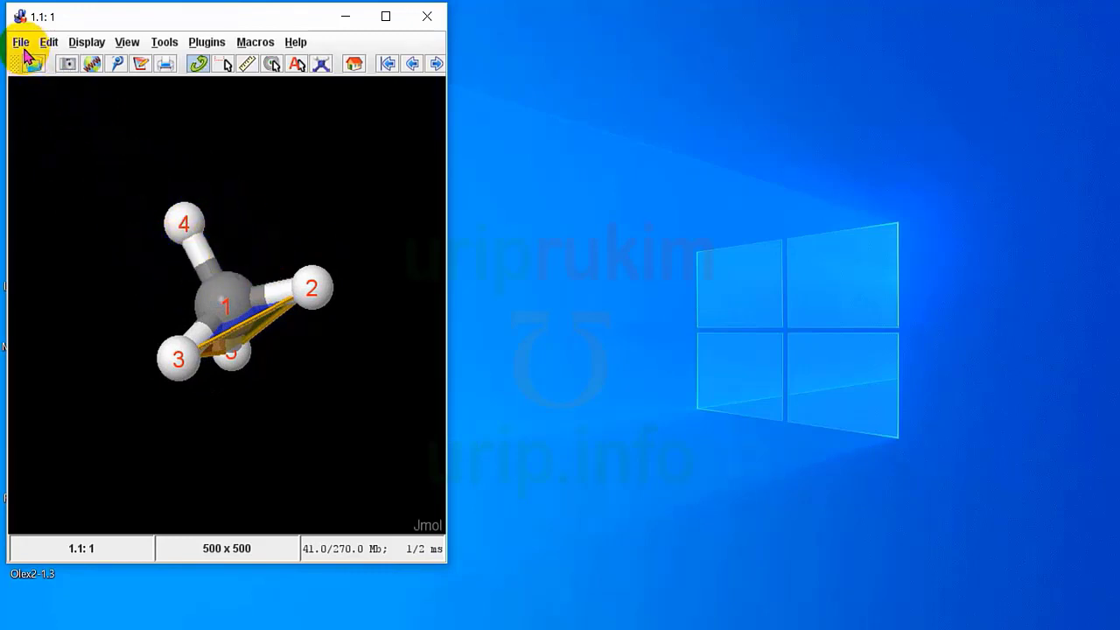
pyautogui.moveTo(59, 226)
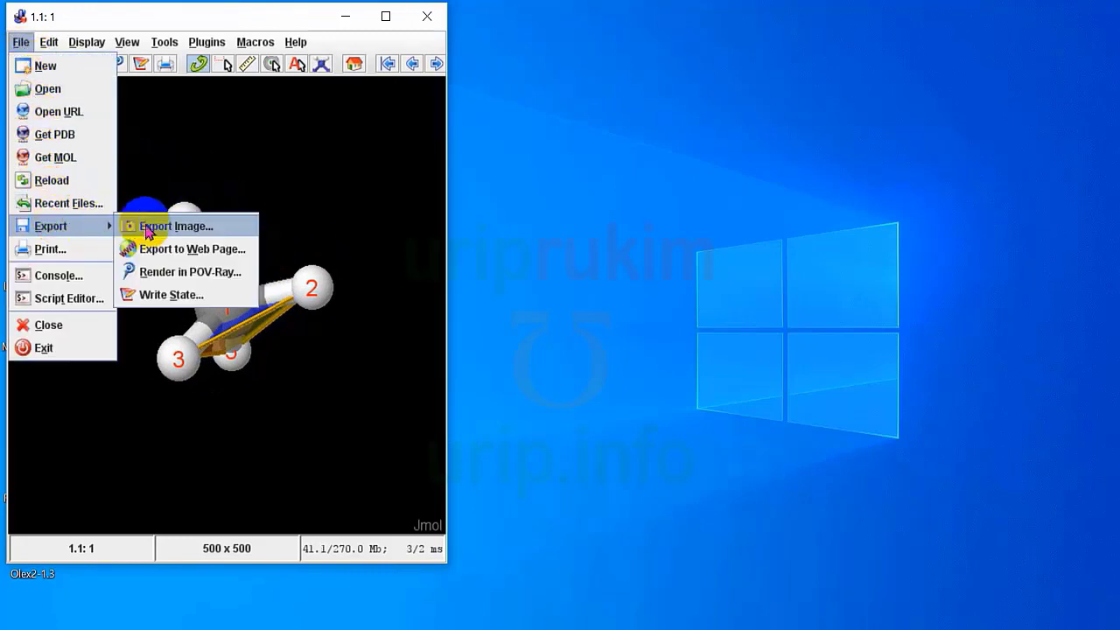
pyautogui.click(161, 298)
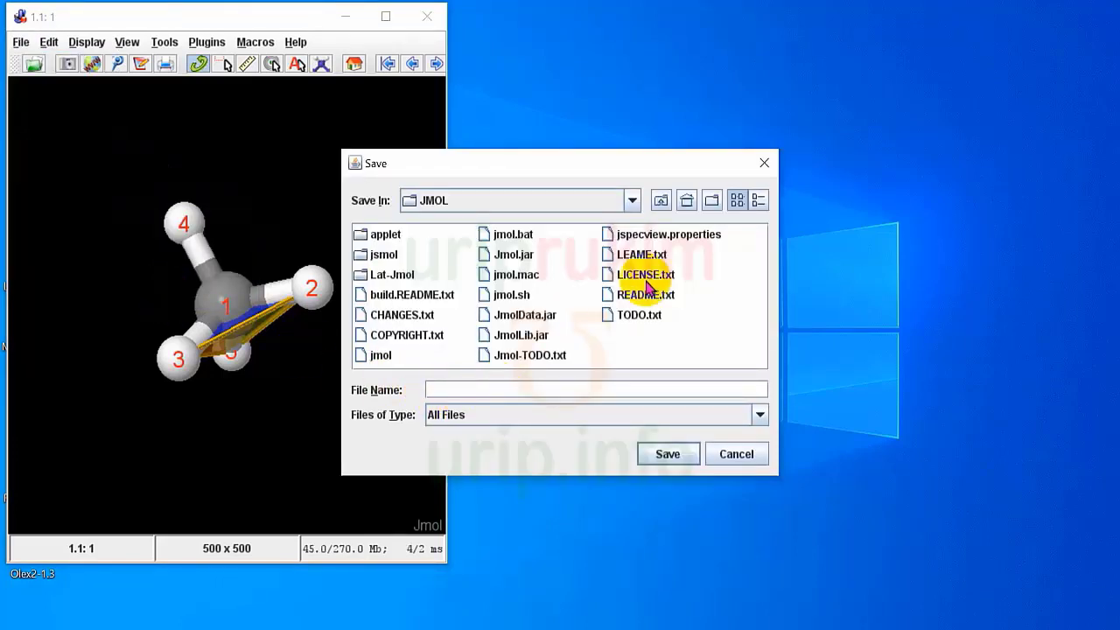
pyautogui.click(632, 200)
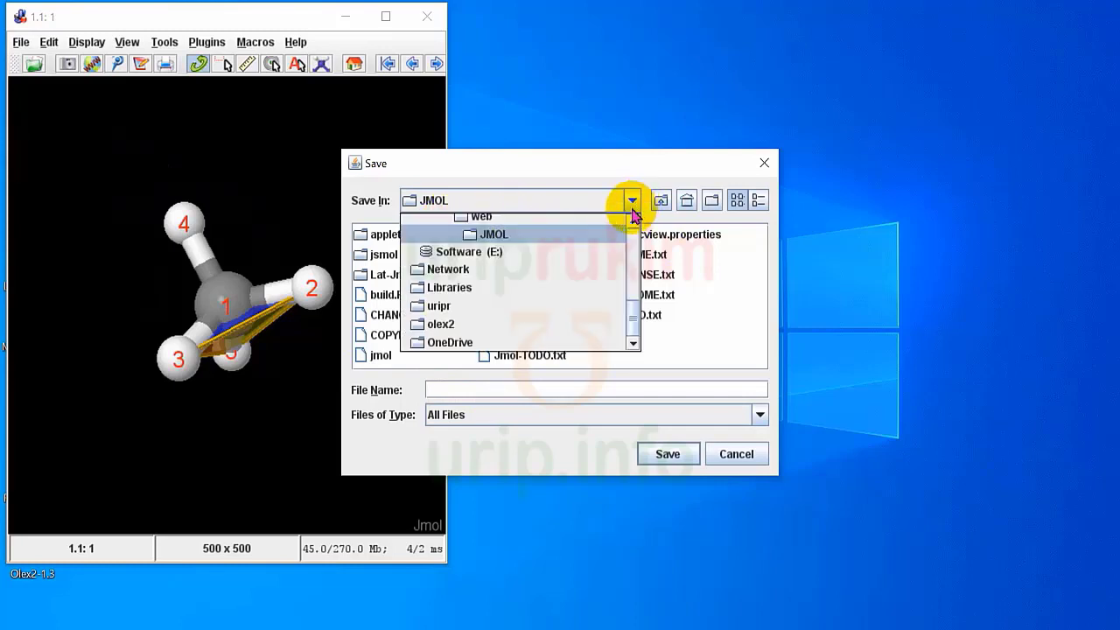
pyautogui.scroll(3, 535, 294)
pyautogui.click(472, 242)
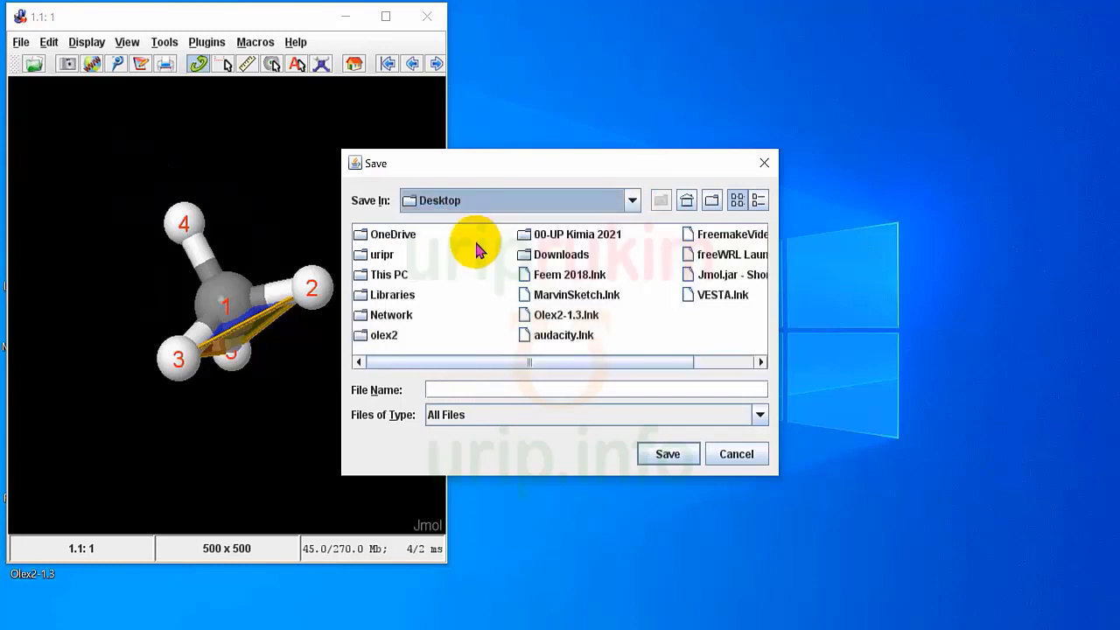
pyautogui.click(444, 394)
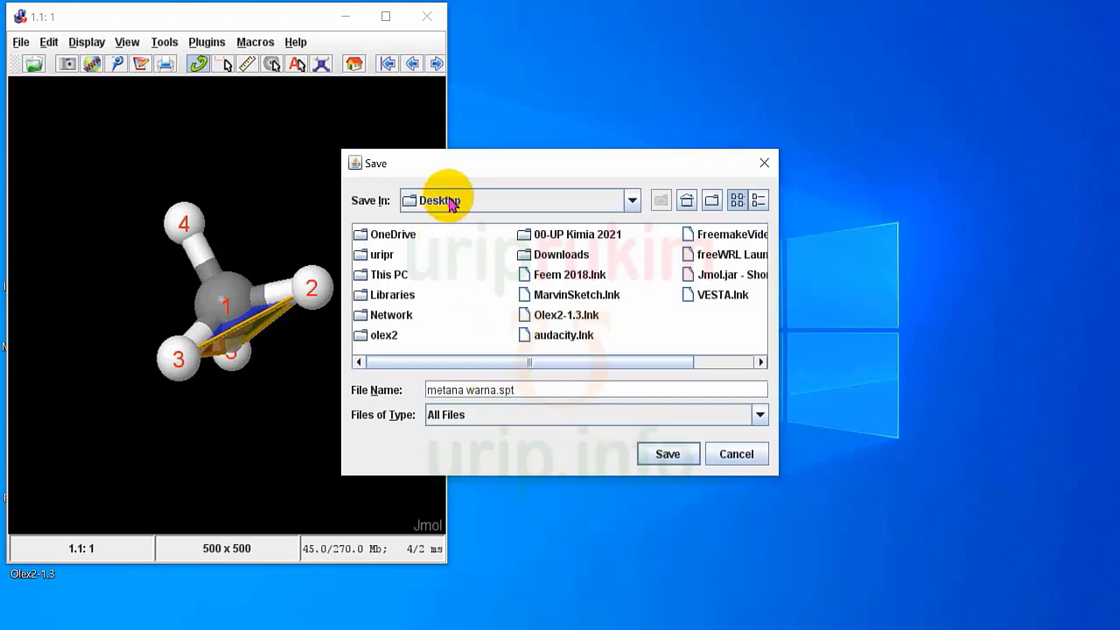
pyautogui.click(664, 456)
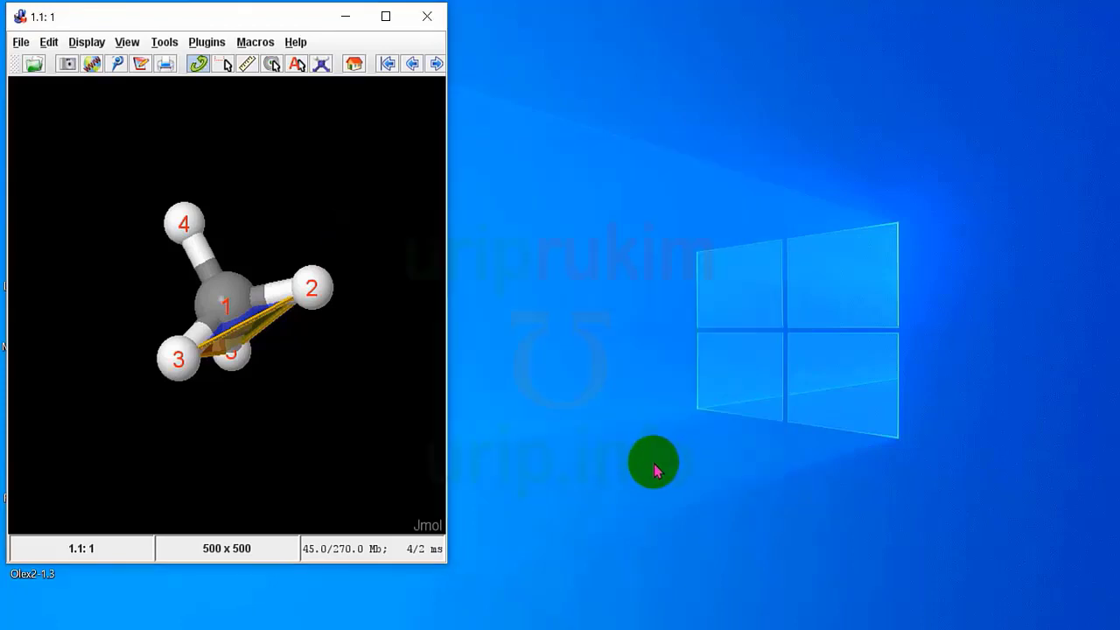
pyautogui.click(432, 16)
pyautogui.click(208, 317)
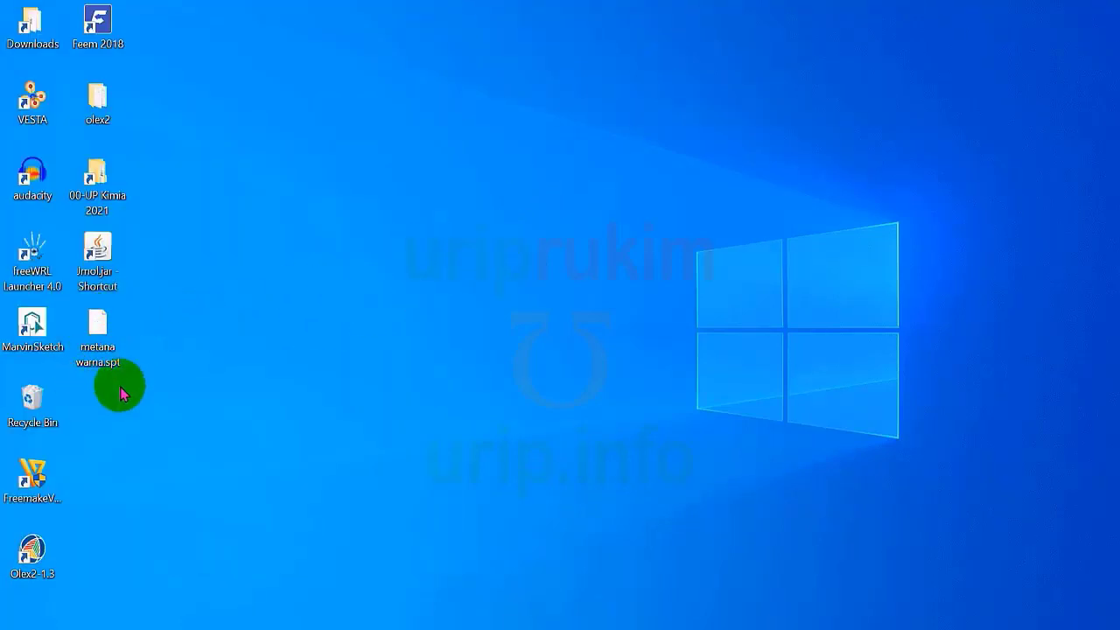
# Open metana warna.spt from the desktop in Notepad++, look through its script lines and close the editor
pyautogui.rightClick(98, 346)
pyautogui.moveTo(103, 347)
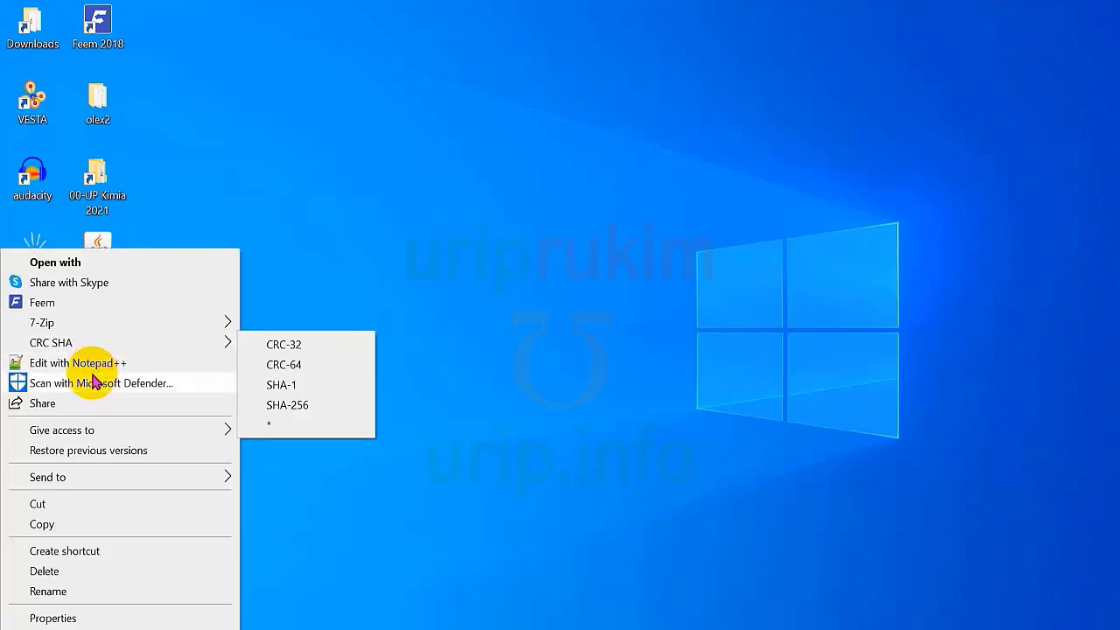
pyautogui.click(94, 369)
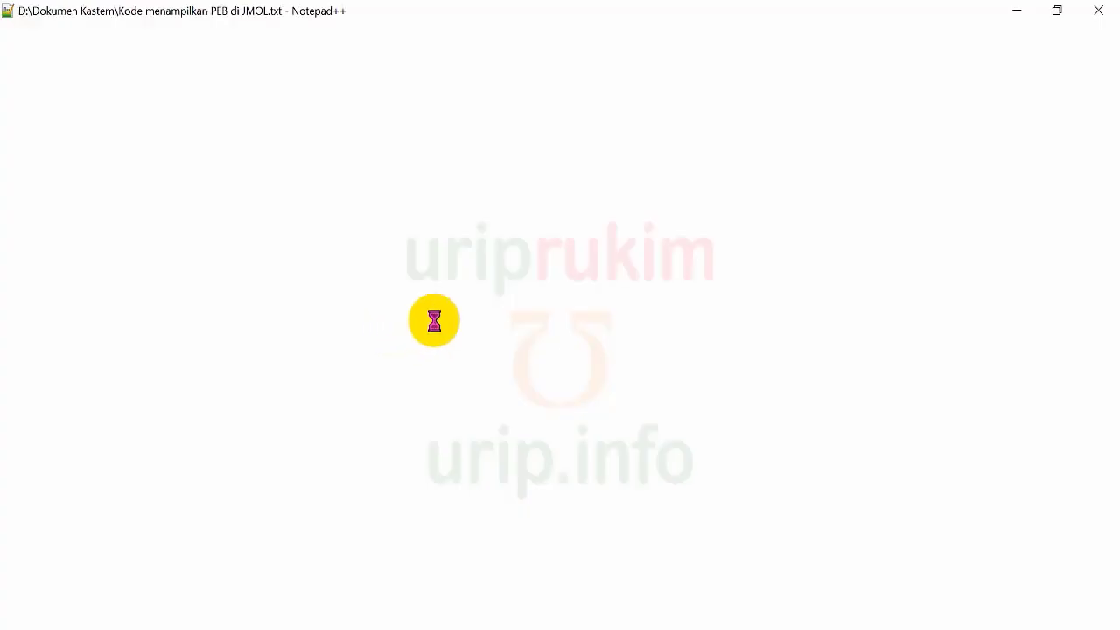
pyautogui.scroll(-20, 467, 272)
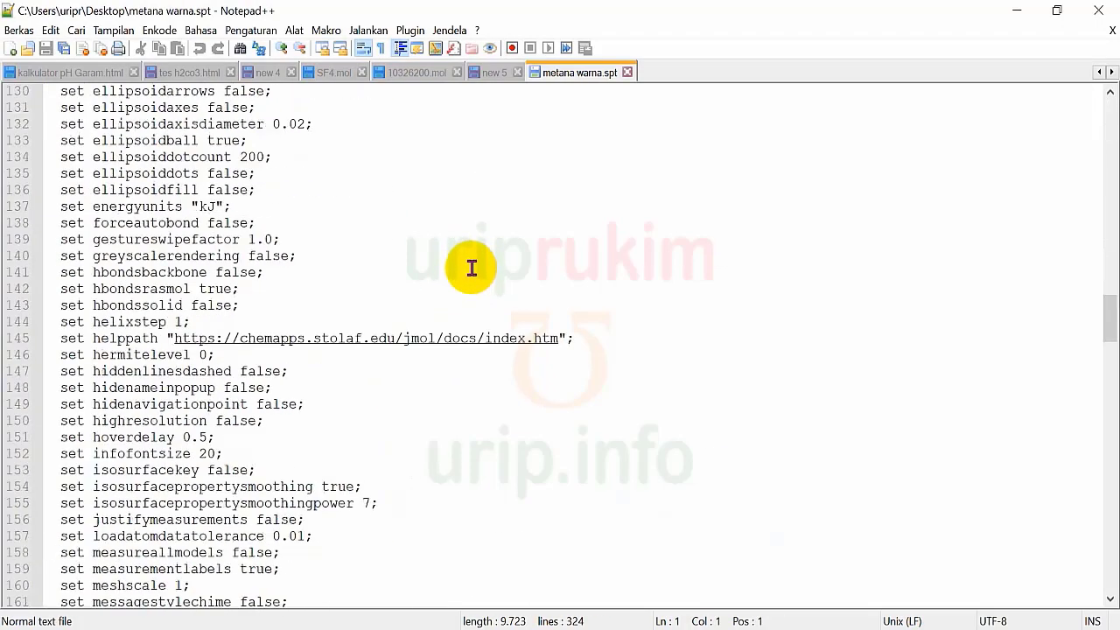
pyautogui.scroll(20, 472, 277)
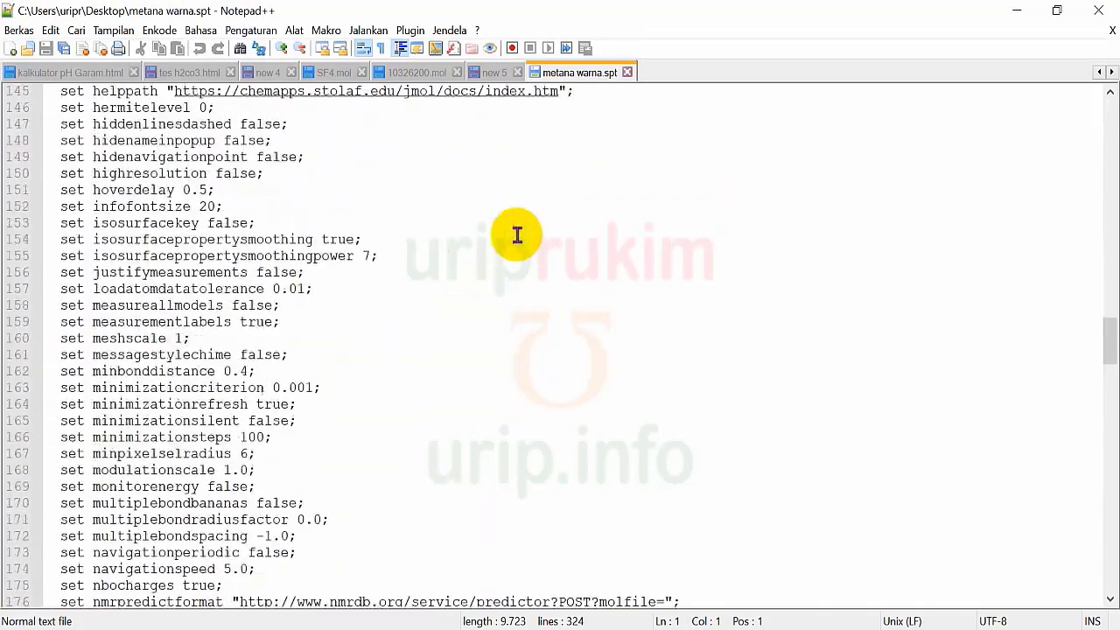
pyautogui.click(1110, 12)
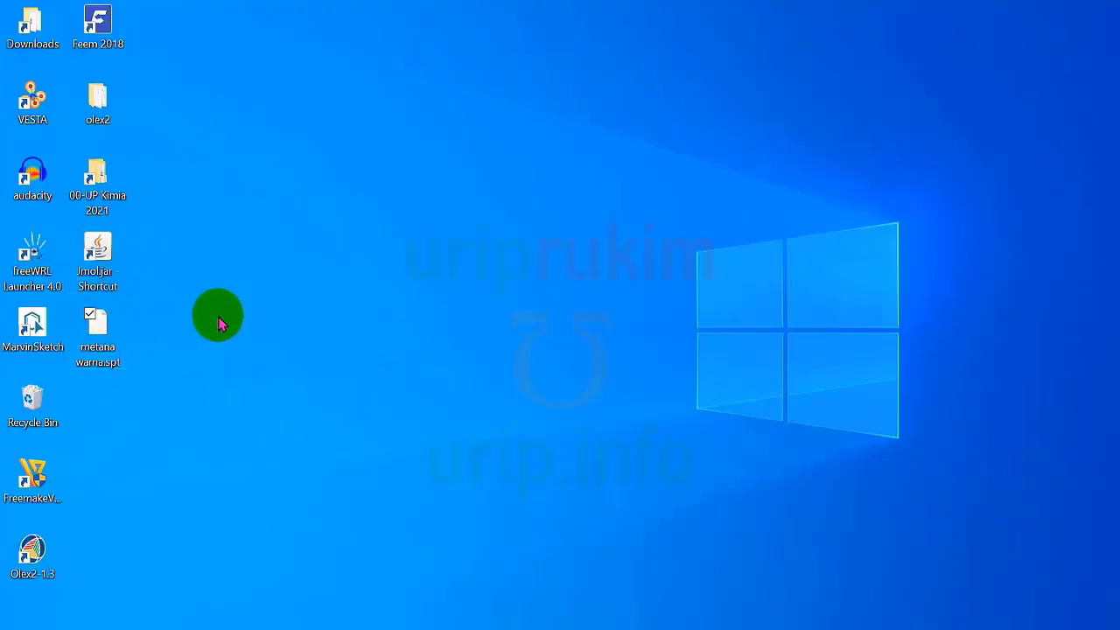
# Relaunch Jmol from its desktop shortcut and place its unmaximised window clear of the desktop icons
pyautogui.doubleClick(102, 258)
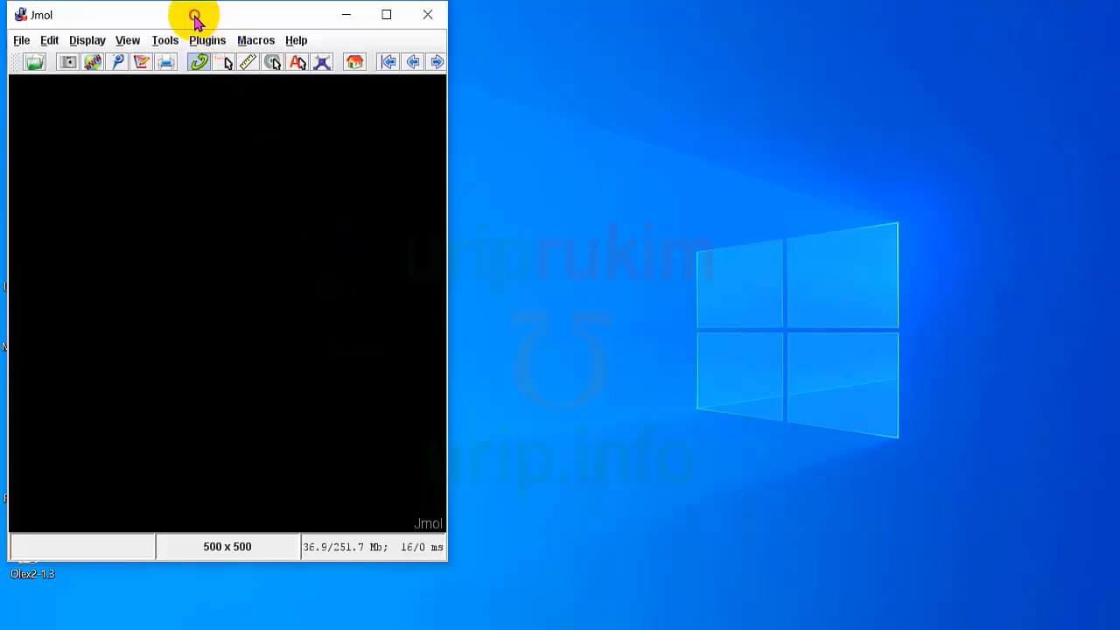
pyautogui.moveTo(192, 13); pyautogui.dragTo(591, 1)
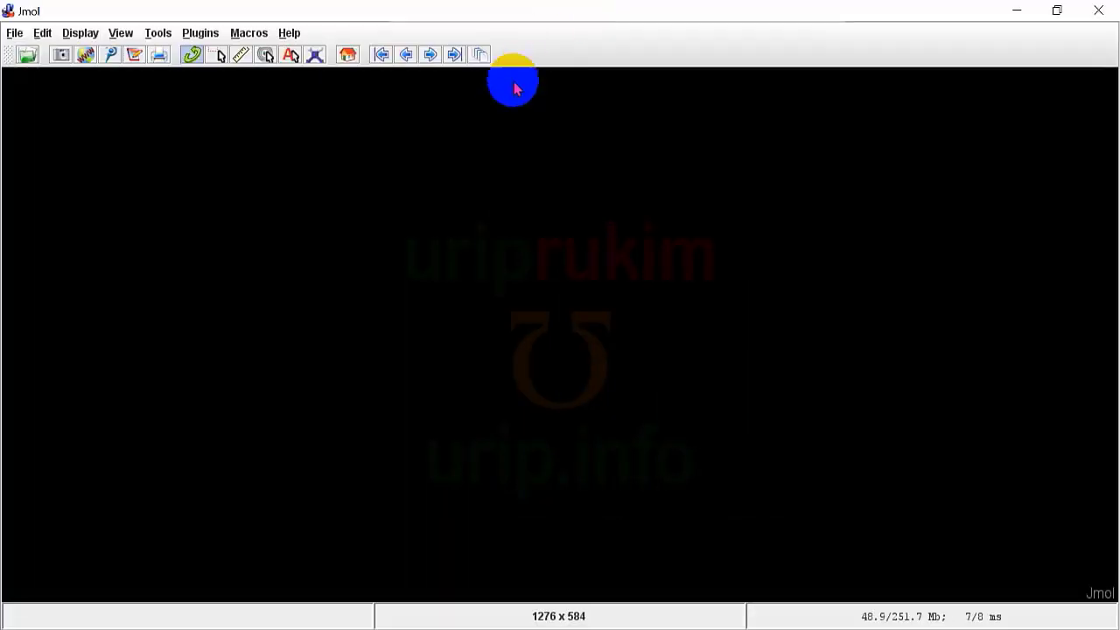
pyautogui.click(1056, 13)
pyautogui.moveTo(123, 15); pyautogui.dragTo(476, 4)
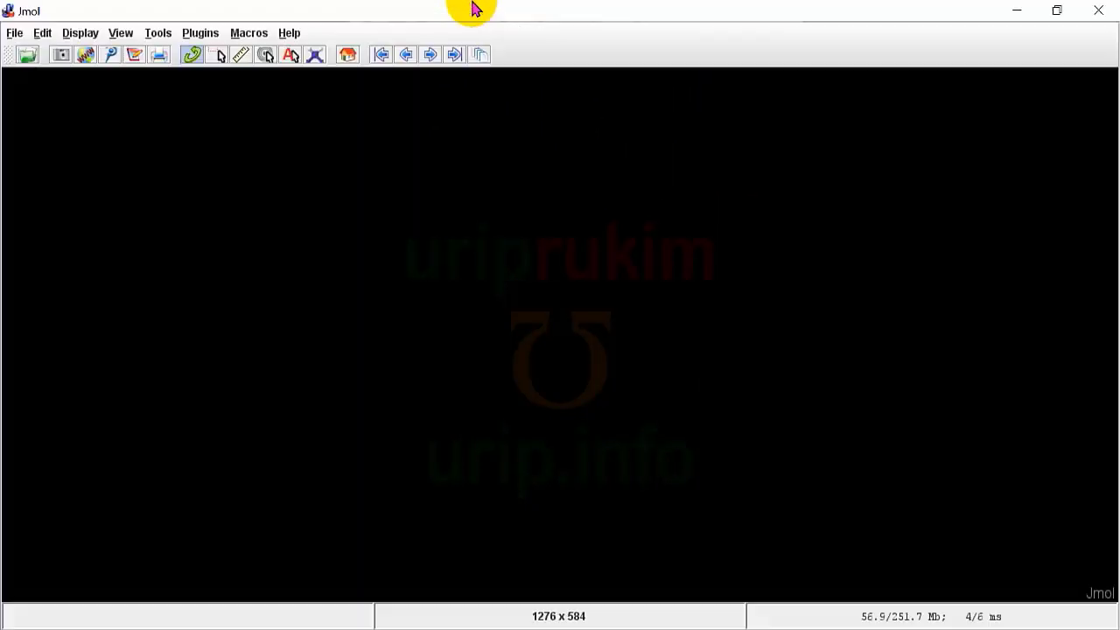
pyautogui.click(1057, 10)
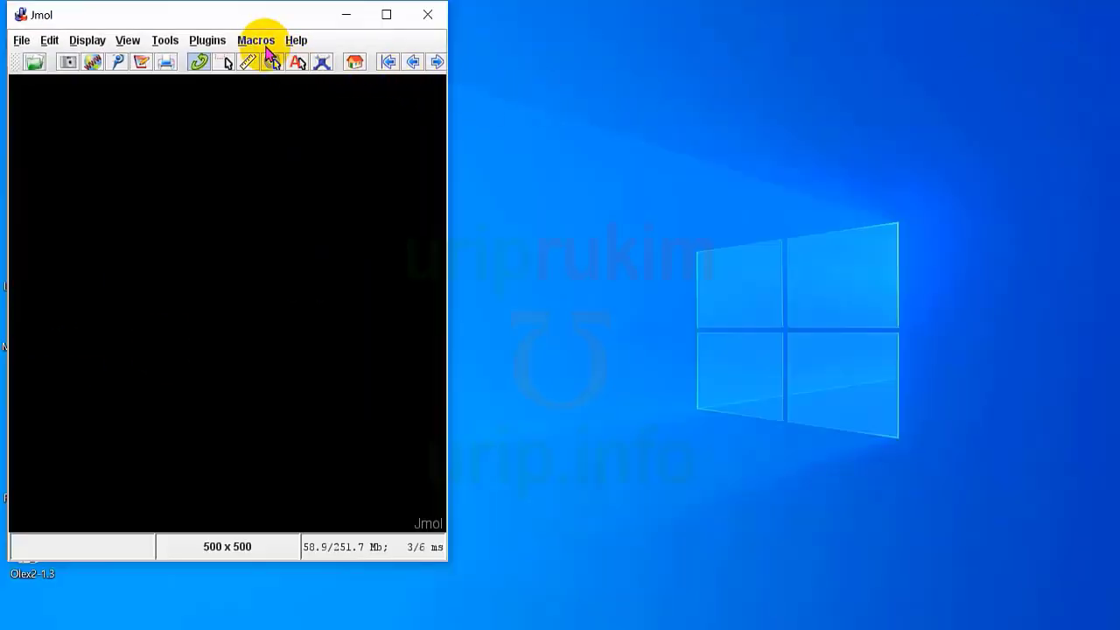
pyautogui.moveTo(249, 19); pyautogui.dragTo(569, 44)
# Load metana warna.spt from the desktop into the empty Jmol window and examine the model from other angles
pyautogui.moveTo(98, 341); pyautogui.dragTo(552, 315)
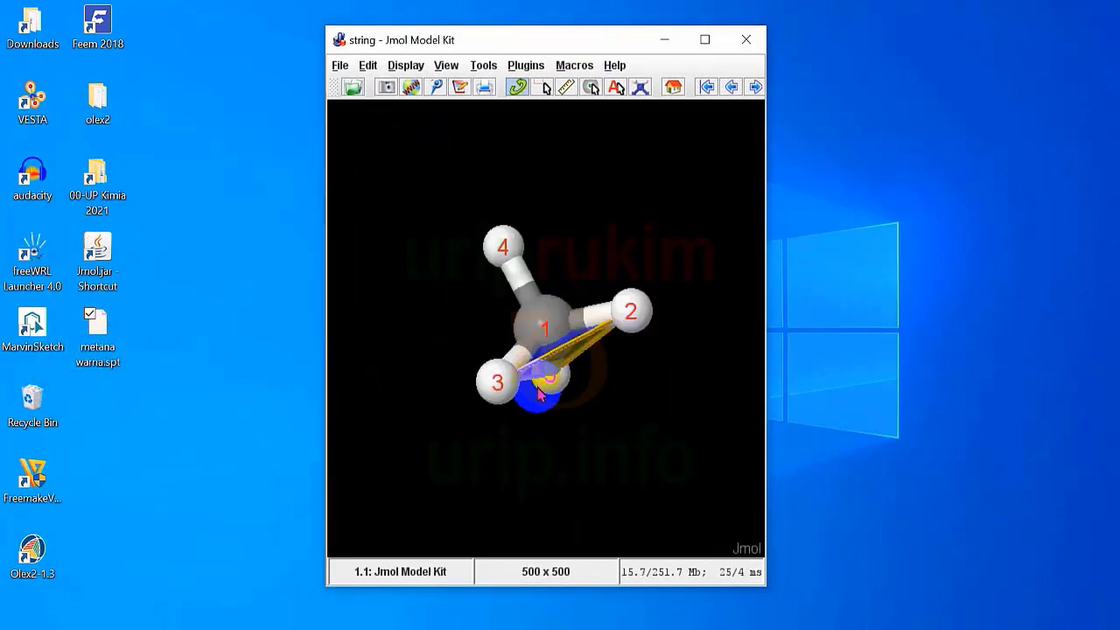
pyautogui.moveTo(627, 235); pyautogui.dragTo(536, 402)
pyautogui.scroll(5, 519, 318)
pyautogui.scroll(-3, 519, 317)
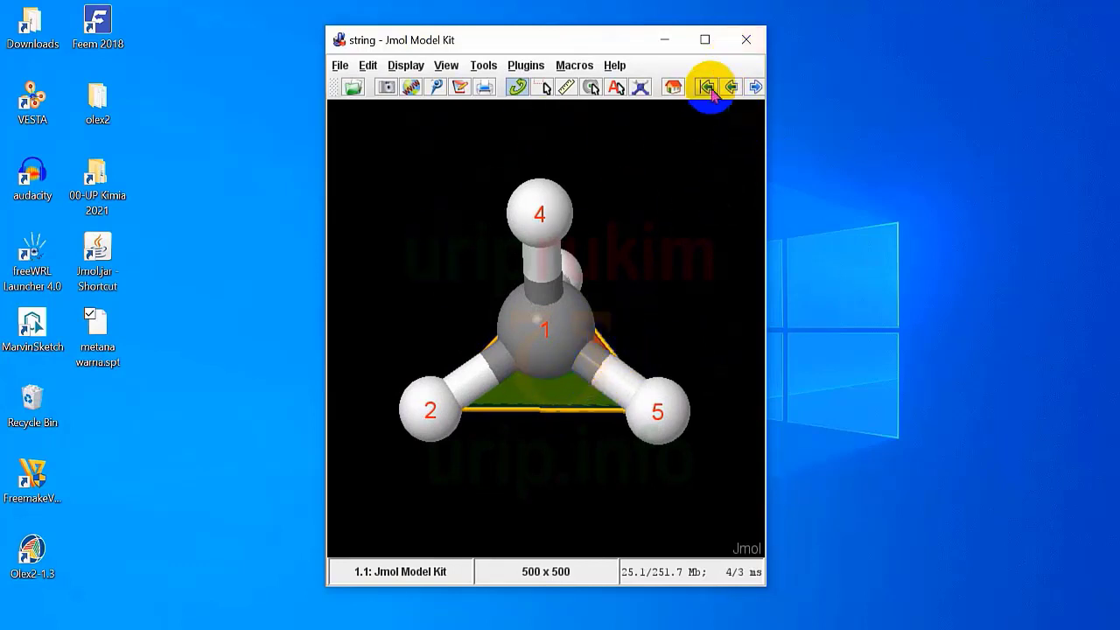
# Exit Jmol and go to BAGIAN IV on running the Geomol web application offline, page 35 of the PDF guide
pyautogui.click(747, 39)
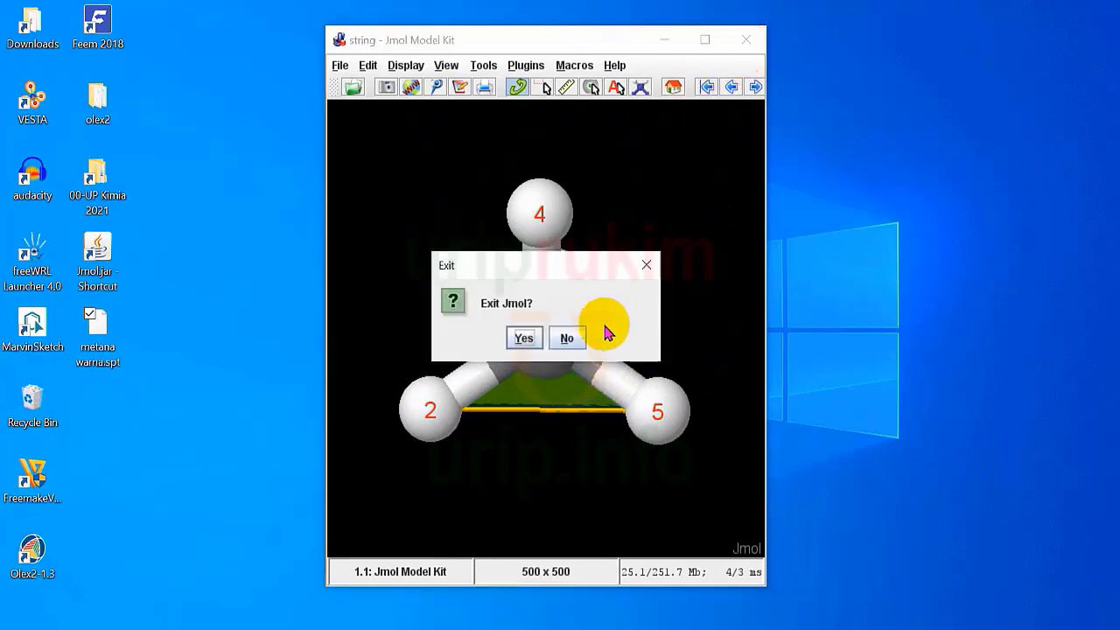
pyautogui.click(536, 339)
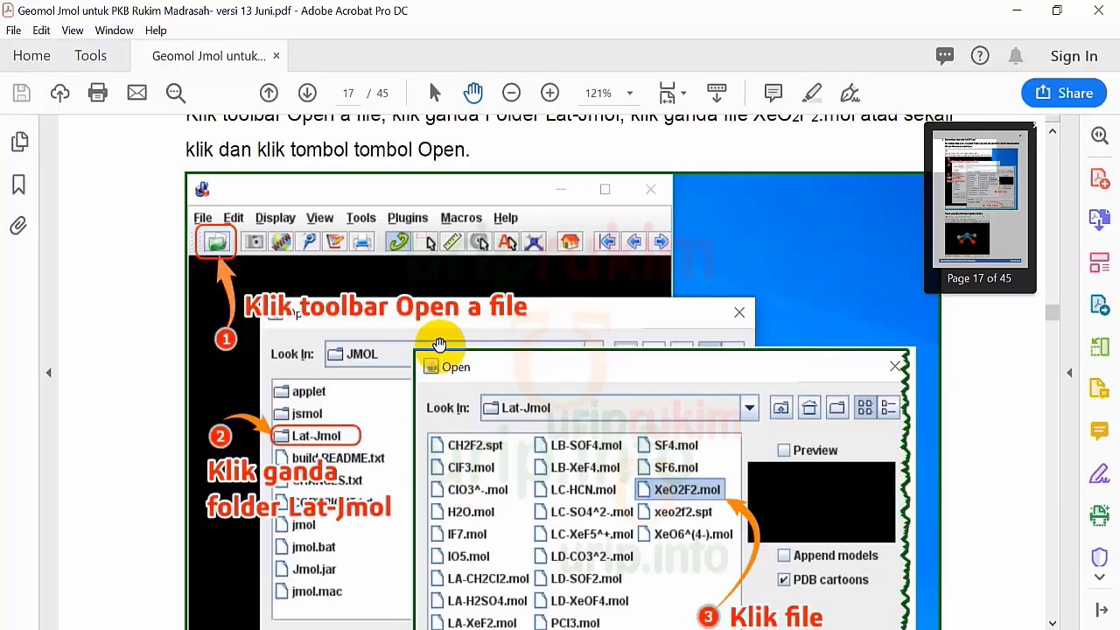
pyautogui.scroll(-20, 440, 344)
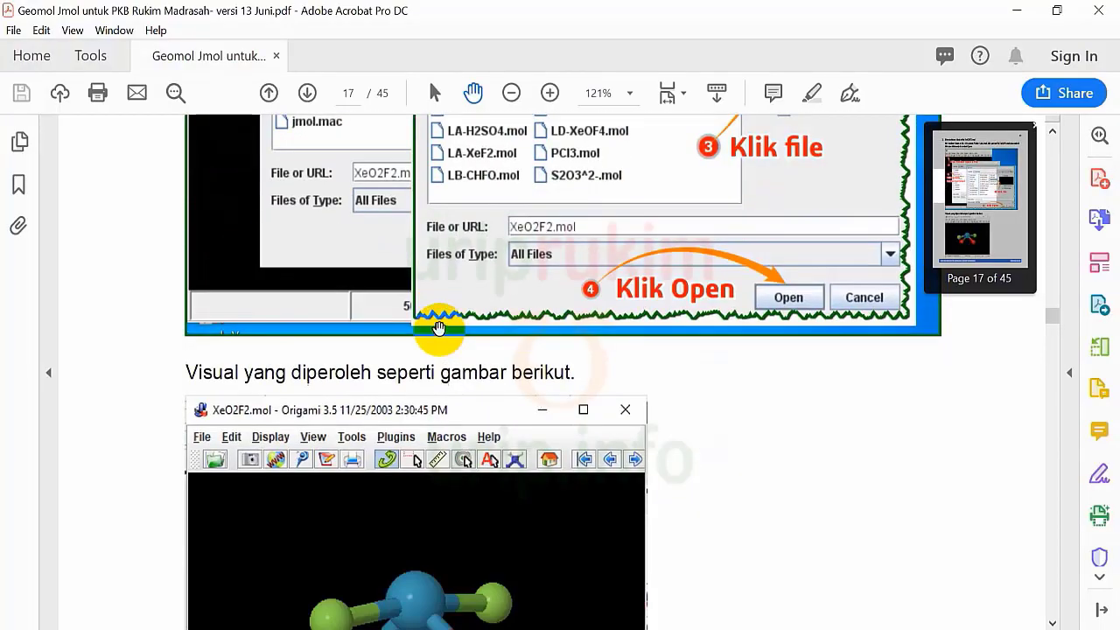
pyautogui.scroll(-15, 437, 385)
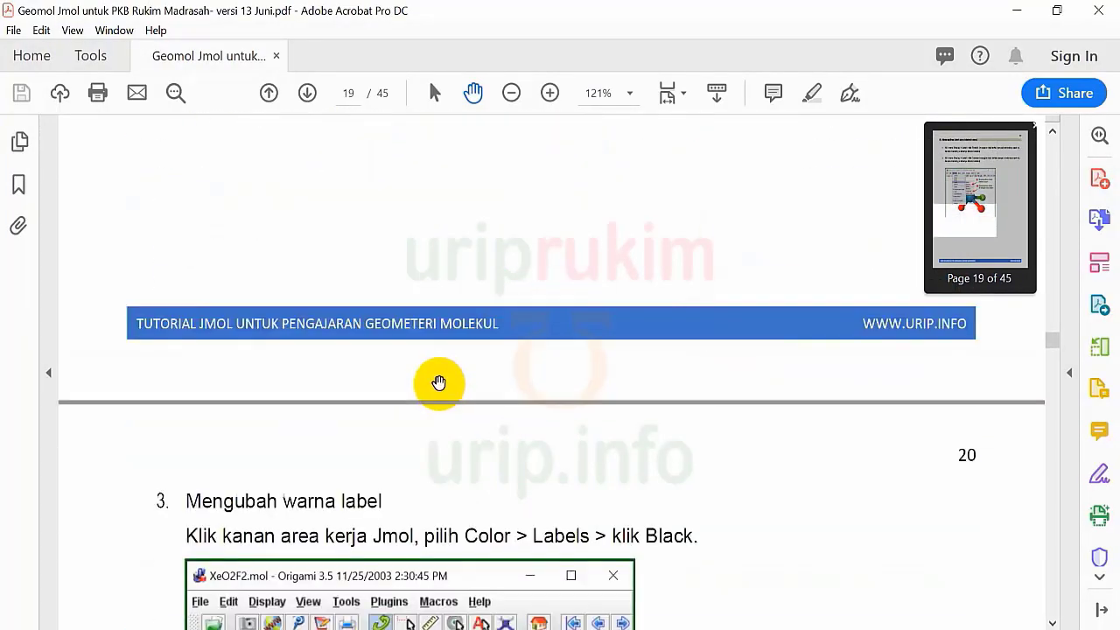
pyautogui.moveTo(1053, 347); pyautogui.dragTo(1061, 502)
pyautogui.scroll(-1, 855, 500)
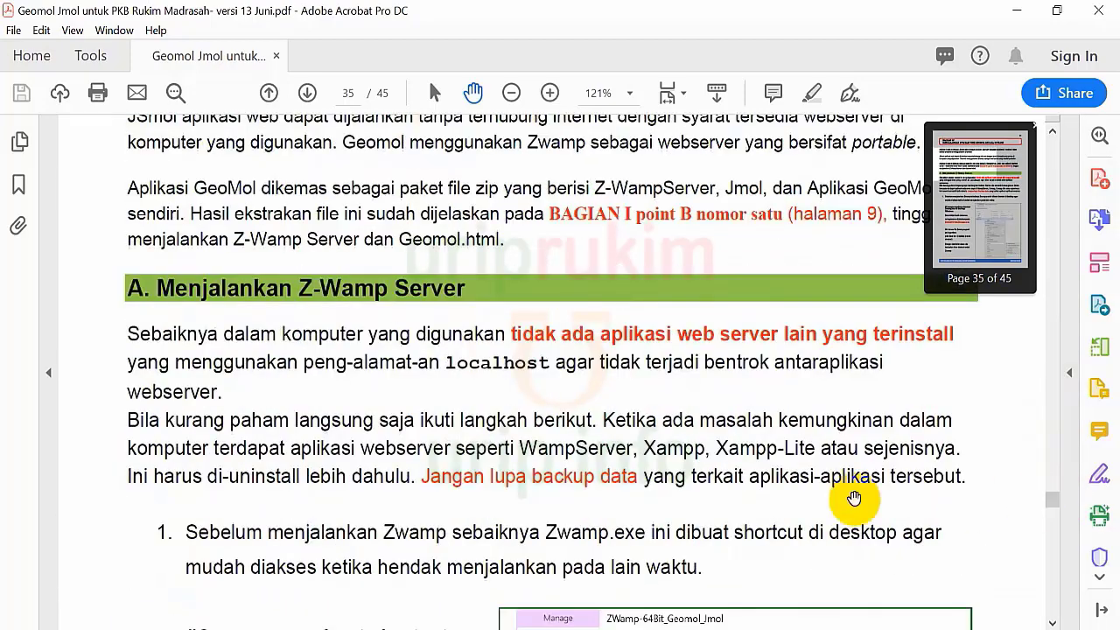
pyautogui.scroll(3, 625, 501)
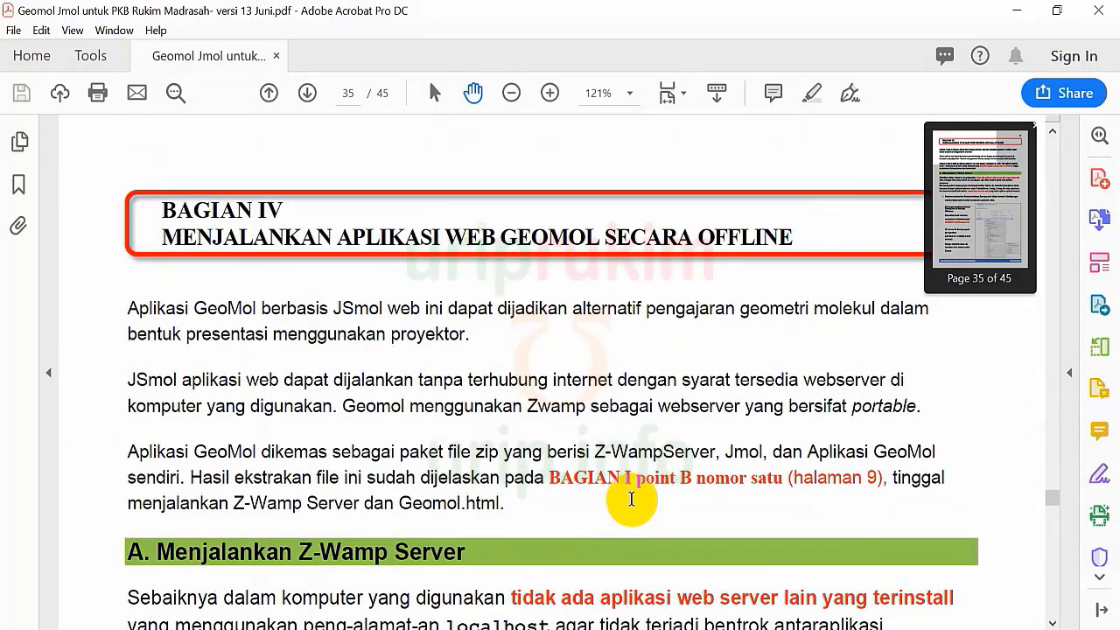
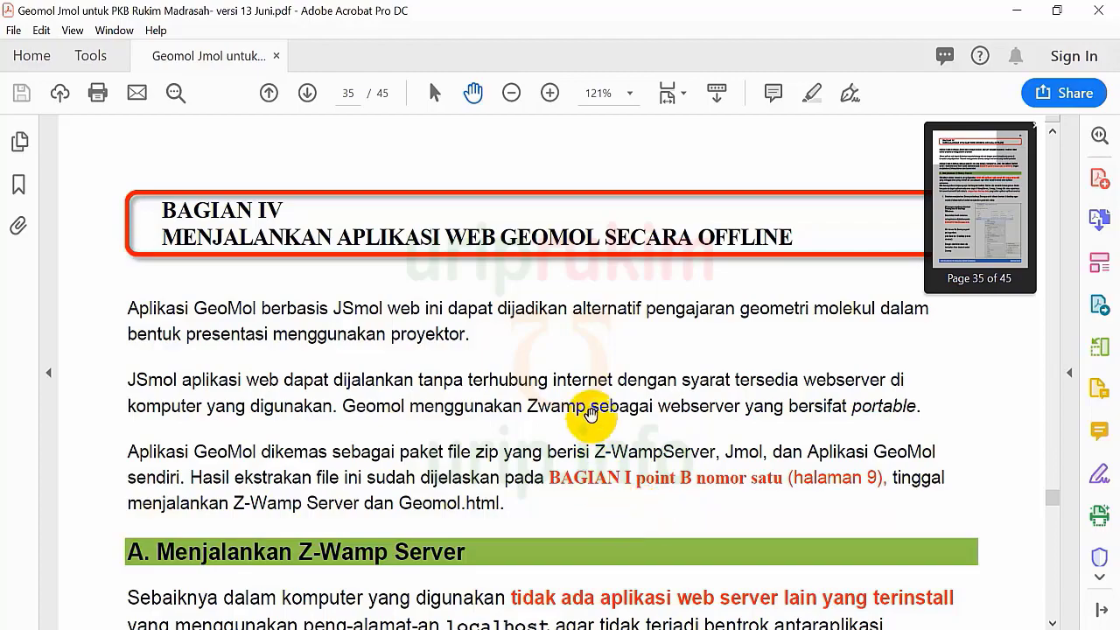
# Read the guide's instructions for creating a Zwamp.exe desktop shortcut, continuing to the illustration on page 36
pyautogui.scroll(-6, 582, 408)
pyautogui.scroll(-1, 496, 416)
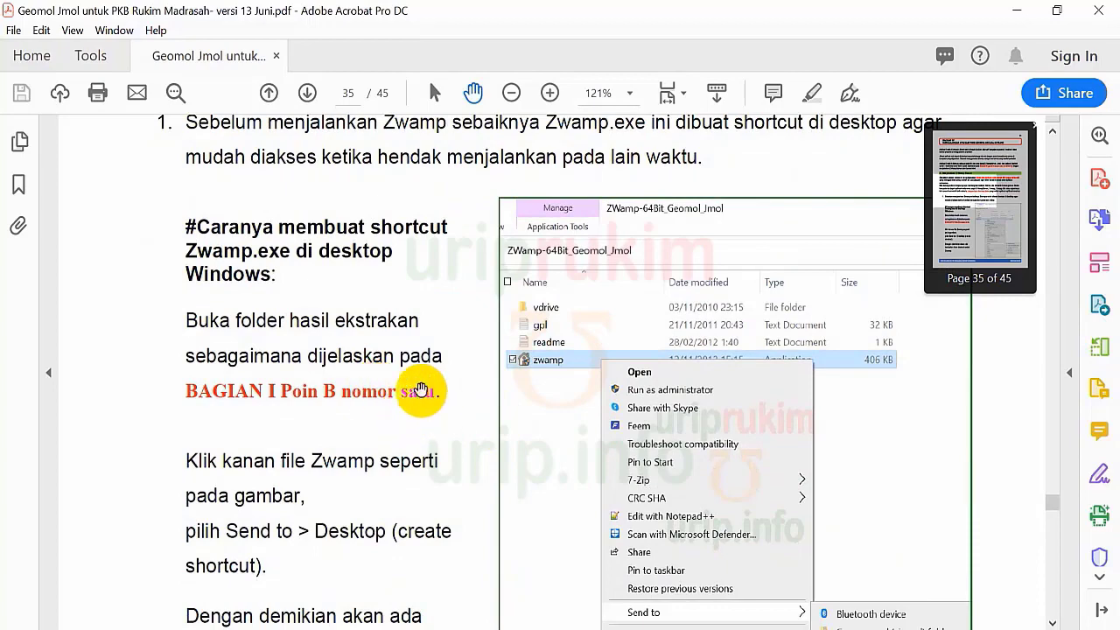
pyautogui.scroll(1, 413, 333)
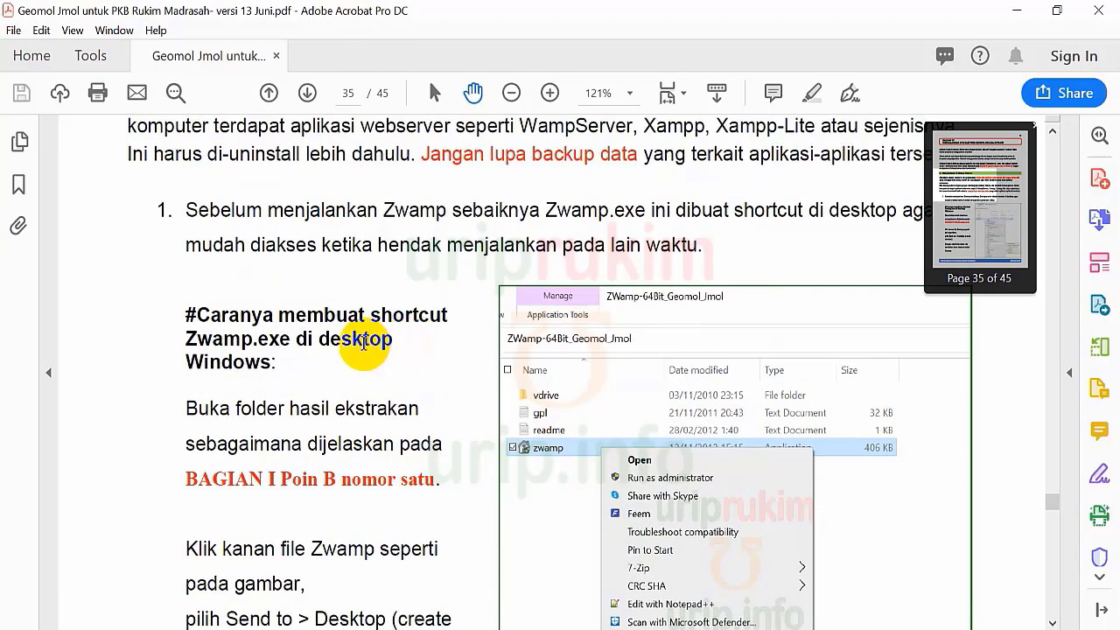
pyautogui.scroll(-2, 364, 344)
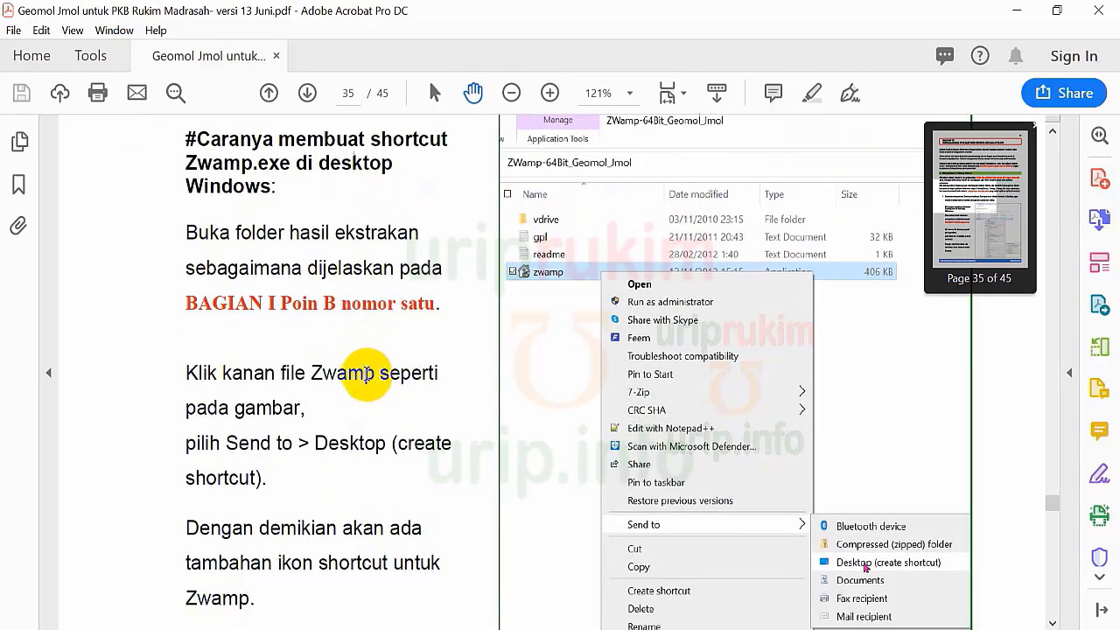
pyautogui.scroll(-6, 365, 363)
pyautogui.scroll(-2, 366, 374)
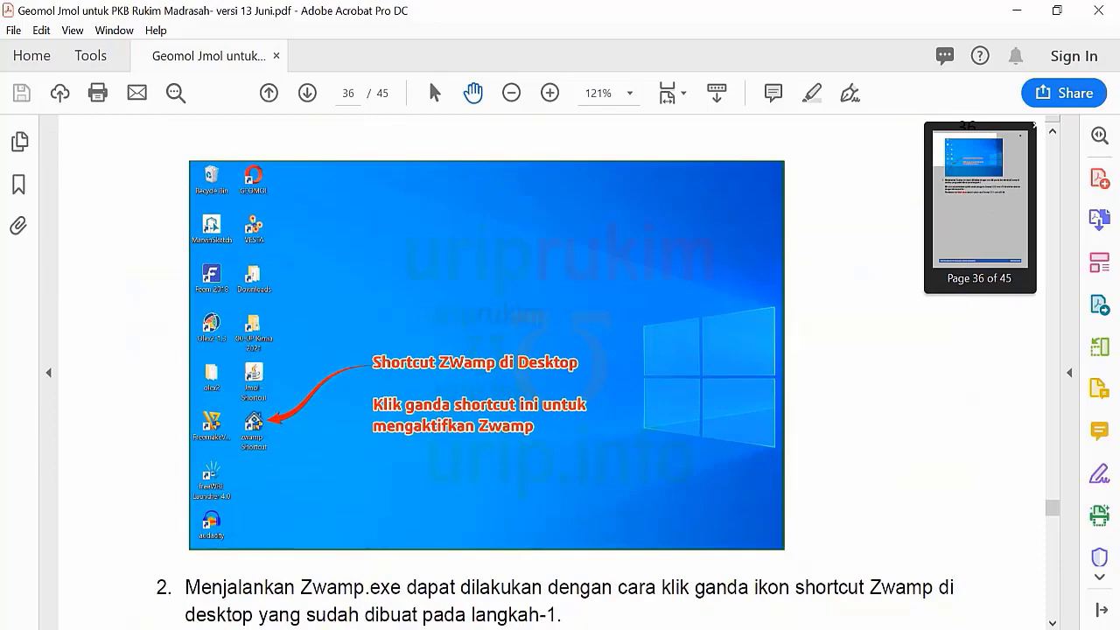
# Create a desktop shortcut to zwamp.exe from the ZWamp-64Bit_Geomol_Jmol folder in Downloads, and minimise the open windows to show the desktop
pyautogui.press('super+e')
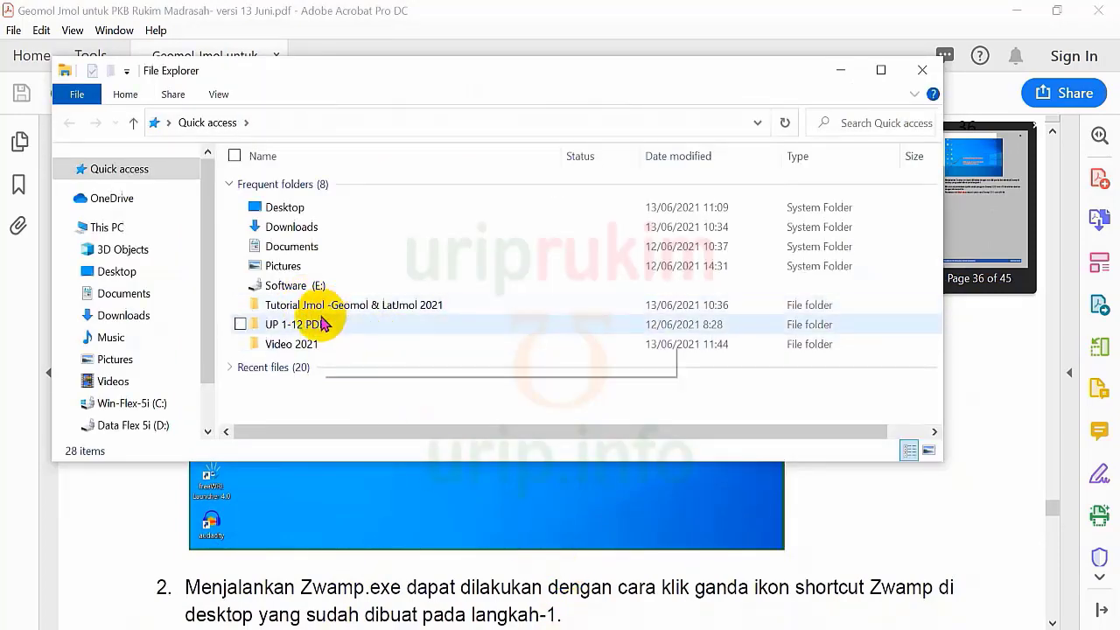
pyautogui.click(122, 317)
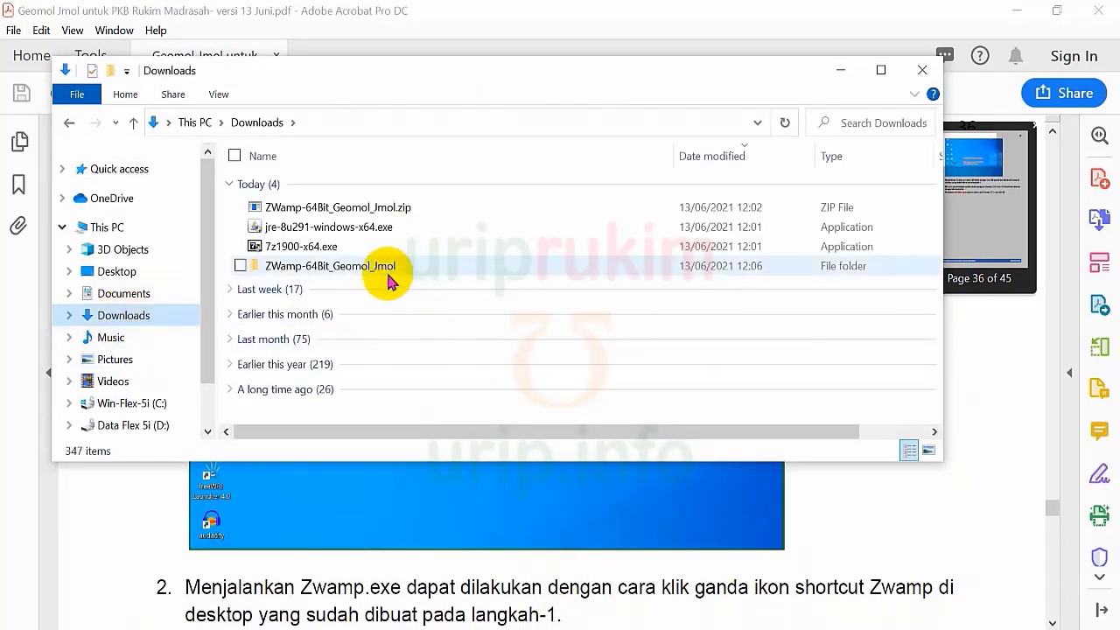
pyautogui.doubleClick(326, 266)
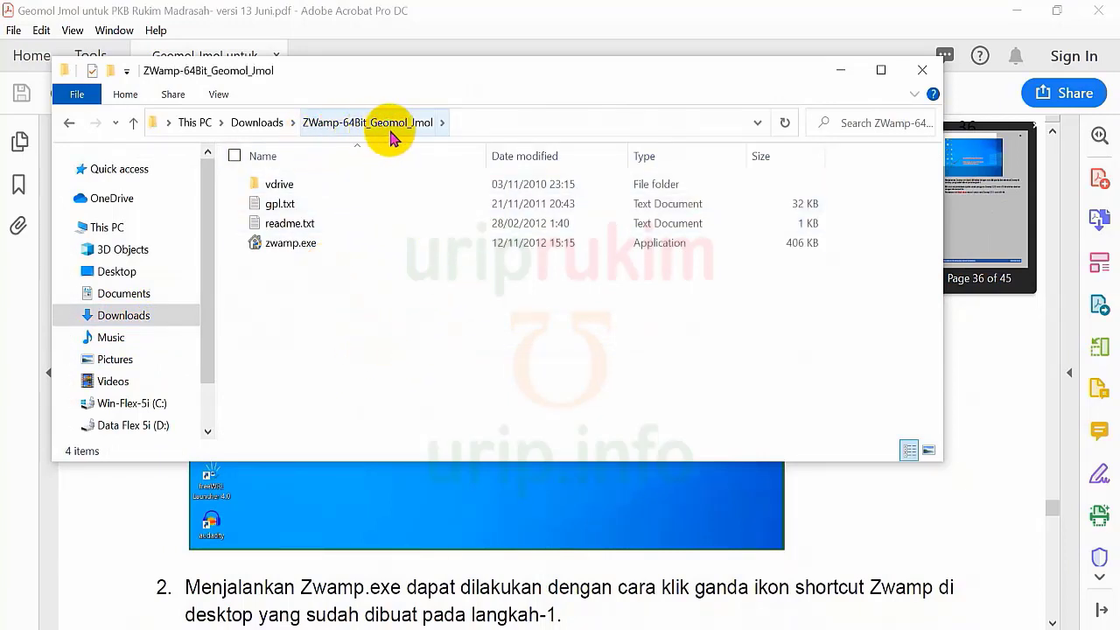
pyautogui.rightClick(308, 250)
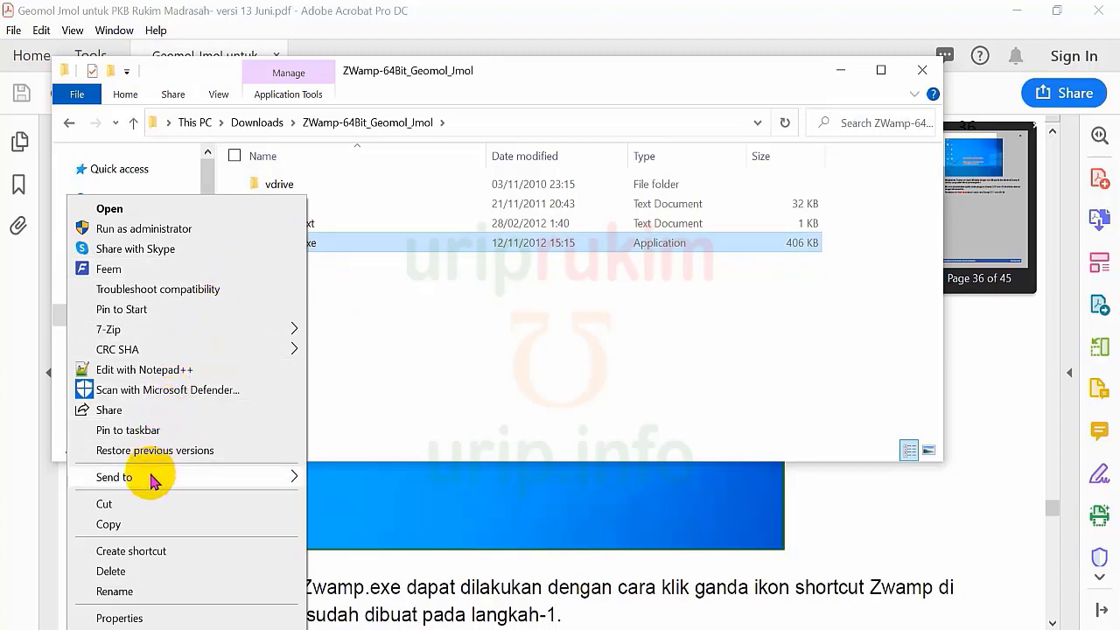
pyautogui.moveTo(155, 482)
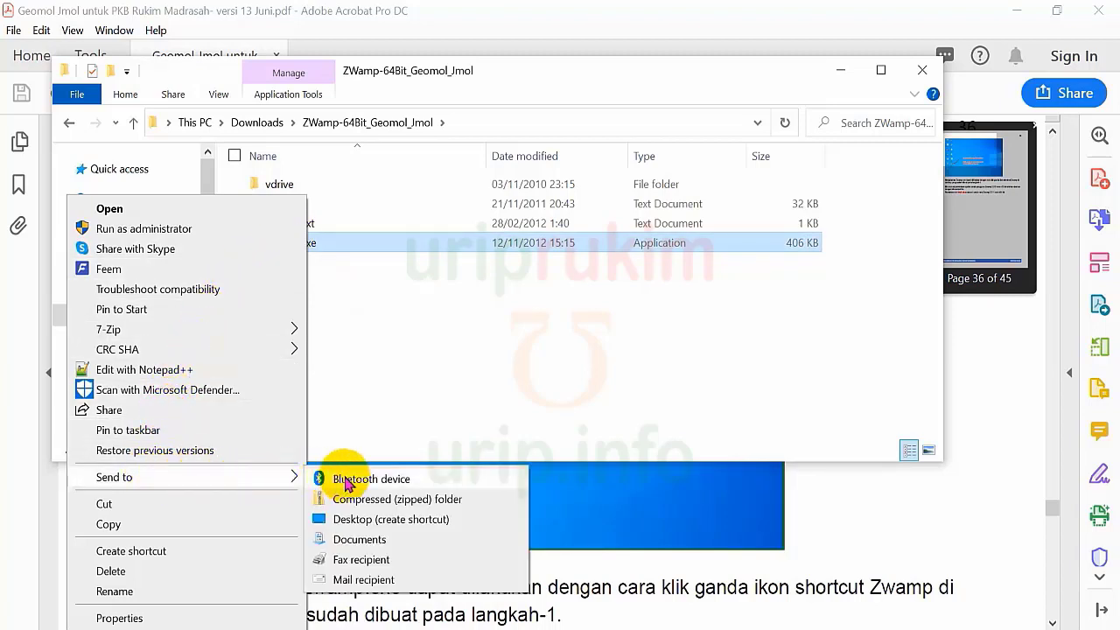
pyautogui.click(359, 519)
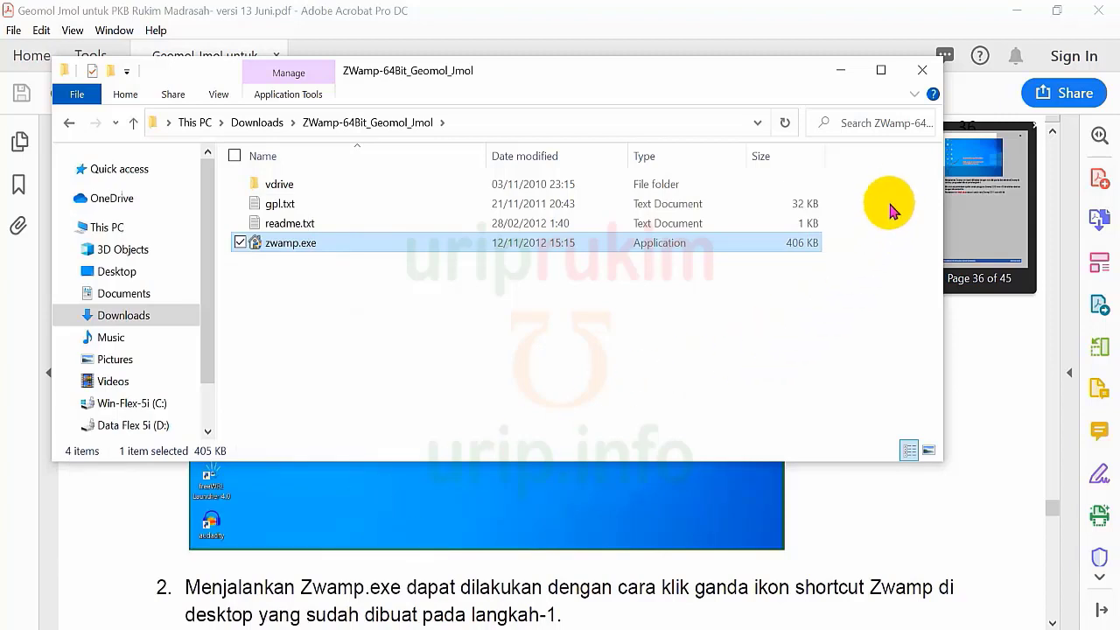
pyautogui.click(841, 70)
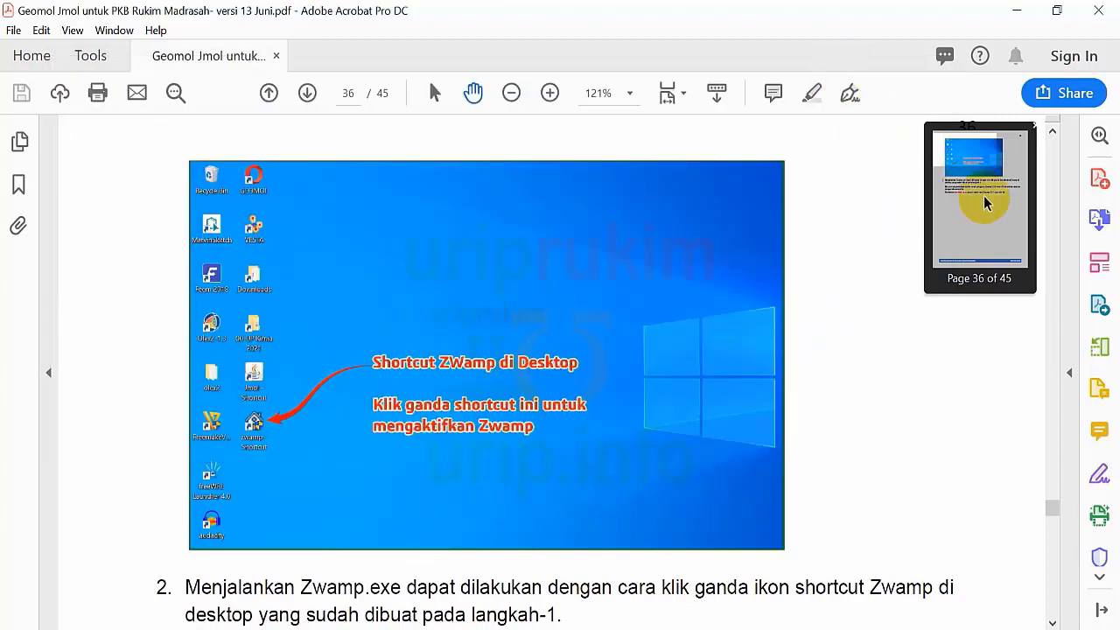
pyautogui.click(1017, 10)
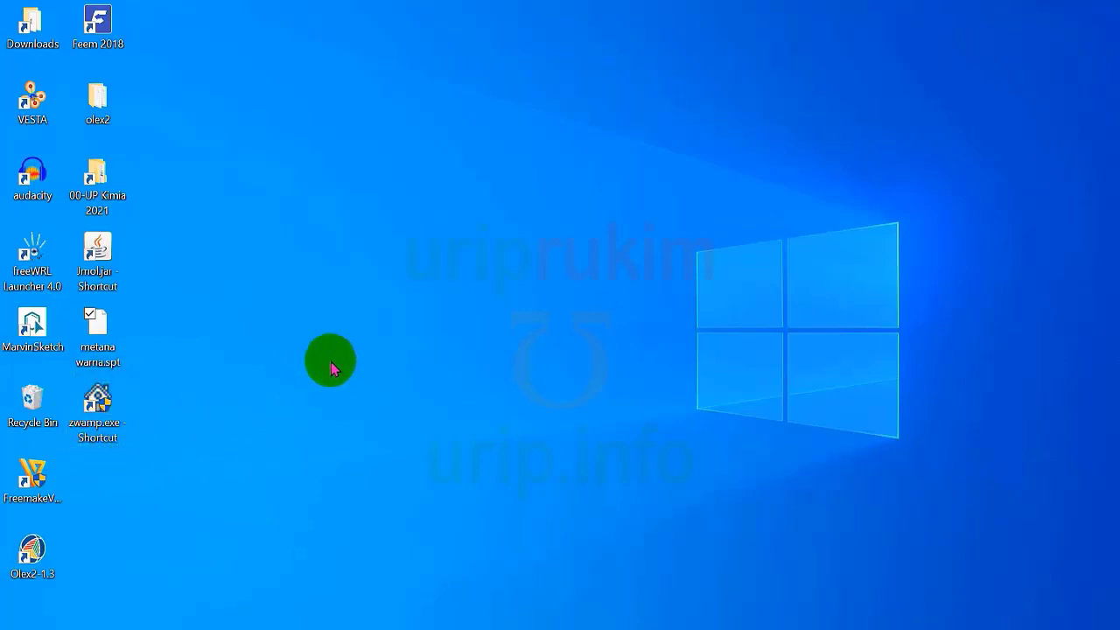
# Launch Zwamp from its desktop shortcut and allow mysqld.exe, Apache HTTP Server and mongod.exe through the firewall on public networks
pyautogui.click(107, 435)
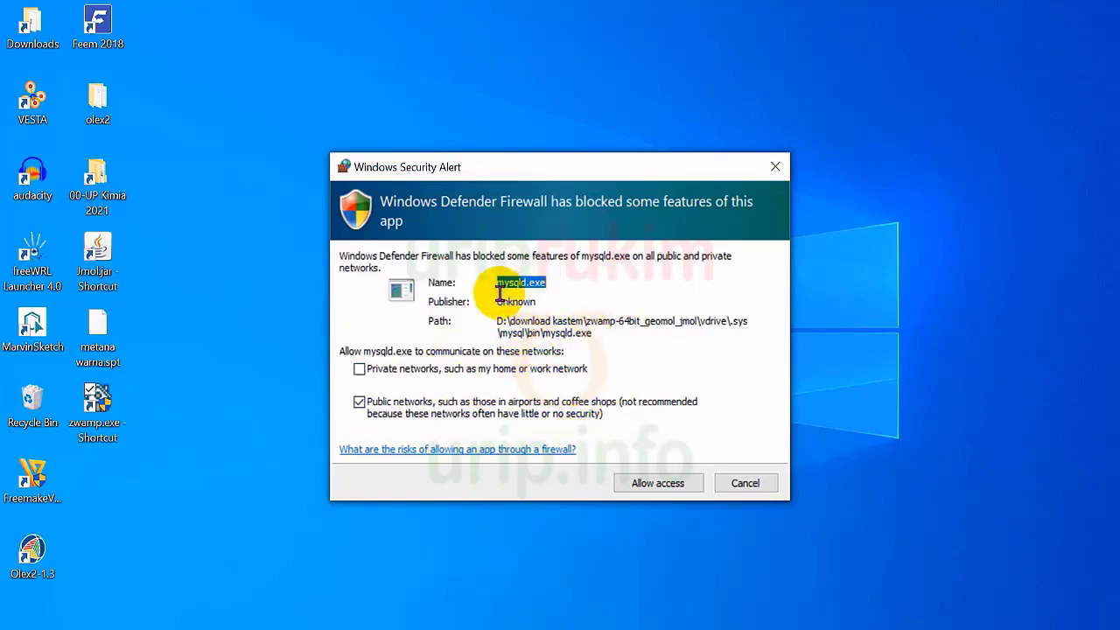
pyautogui.click(657, 490)
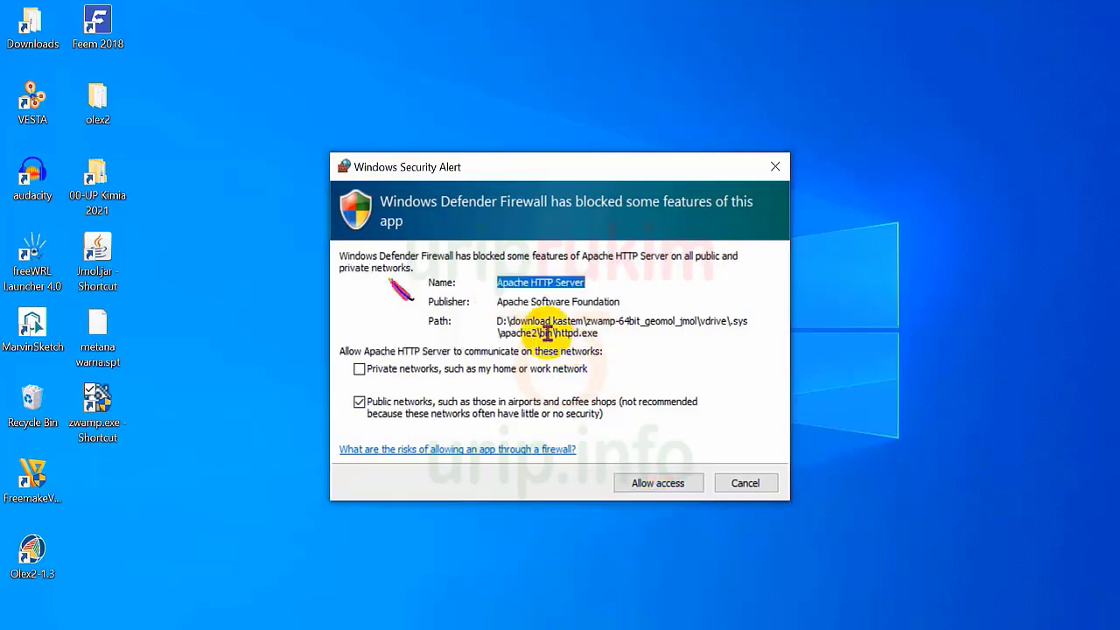
pyautogui.click(655, 488)
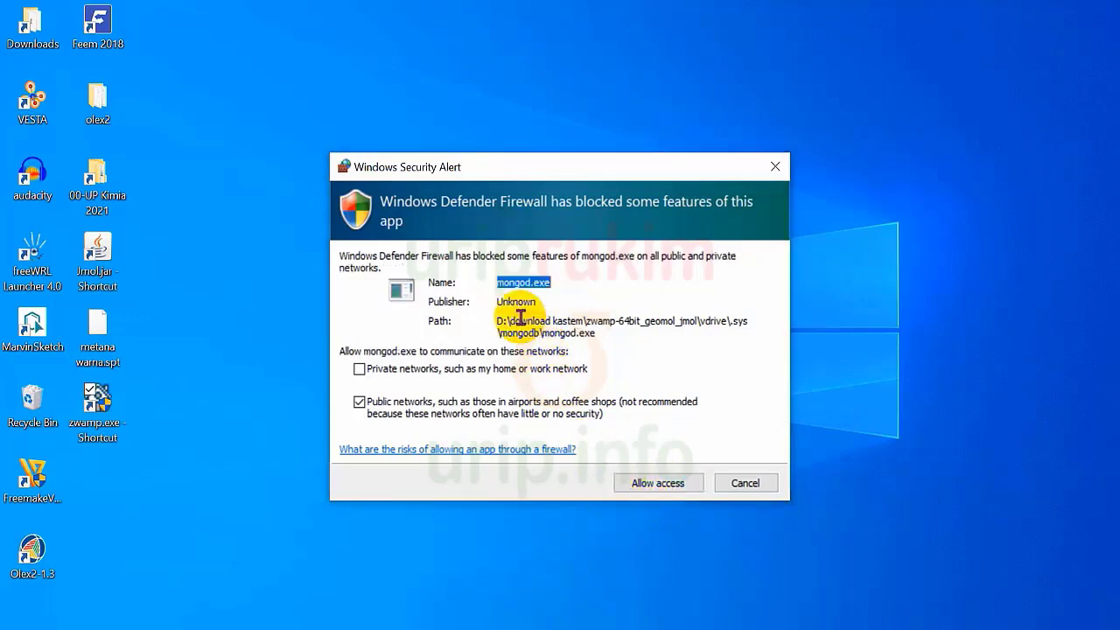
pyautogui.click(658, 493)
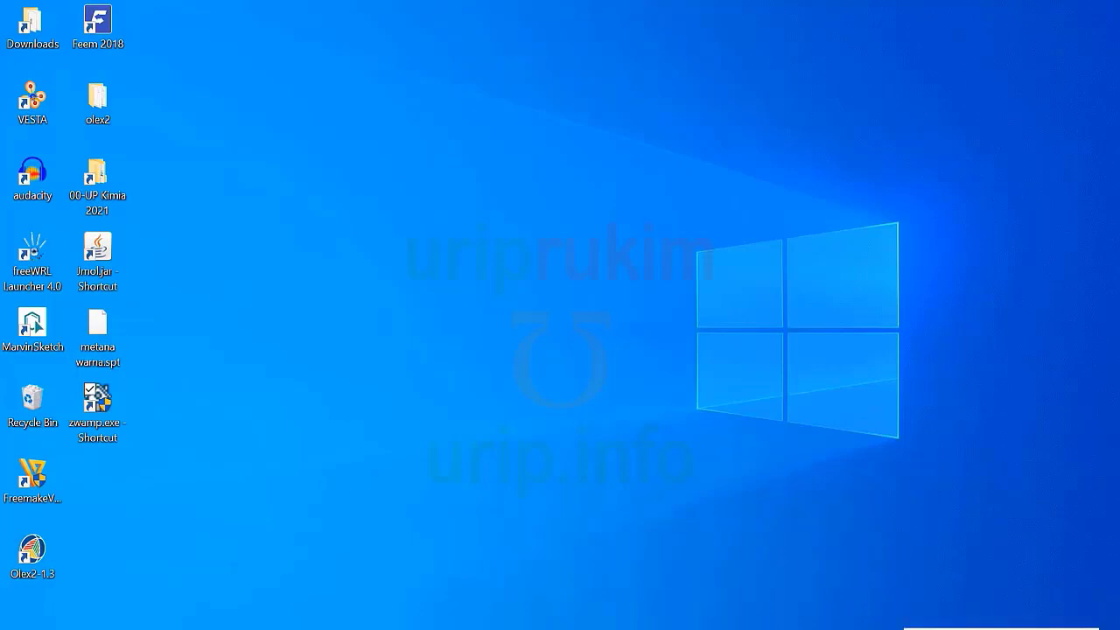
# Check which services are enabled in the running Z-WAMP server
pyautogui.rightClick(907, 629)
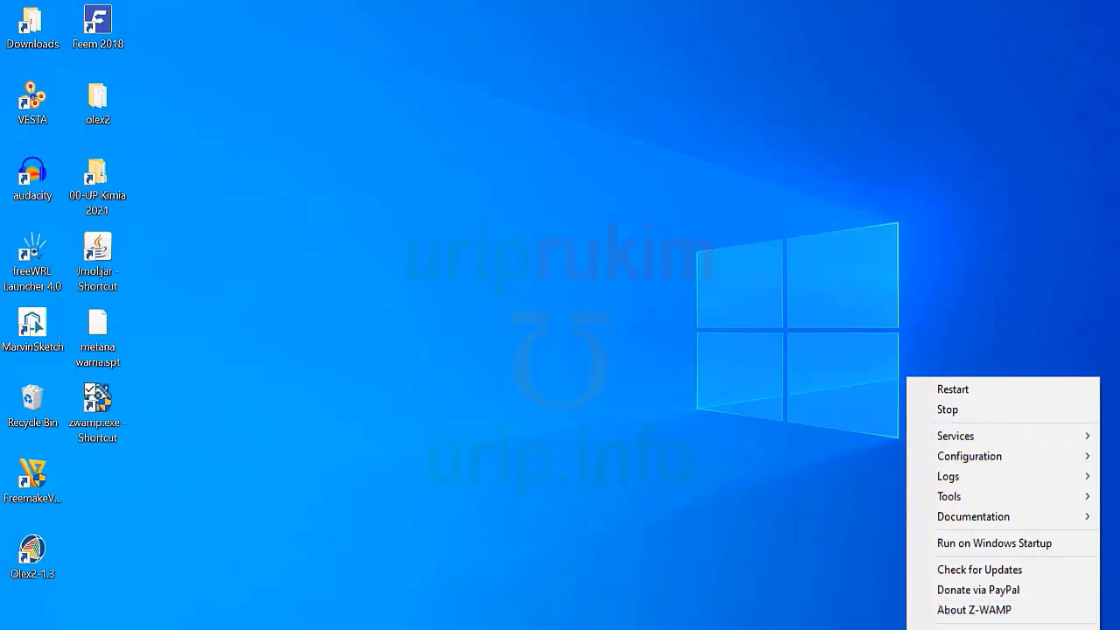
pyautogui.moveTo(982, 440)
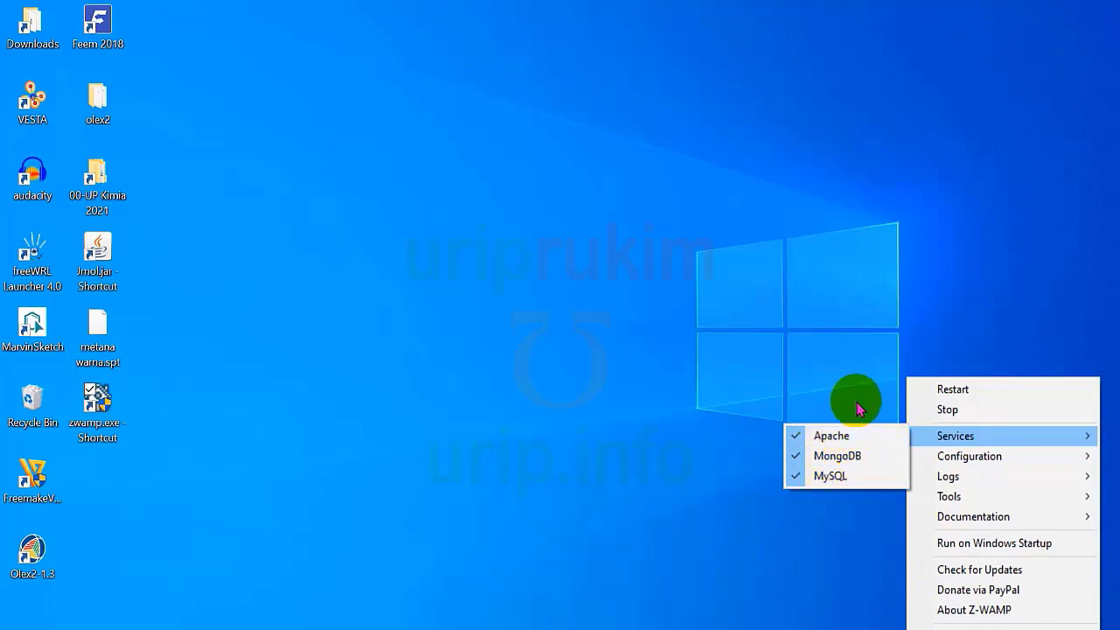
pyautogui.click(777, 329)
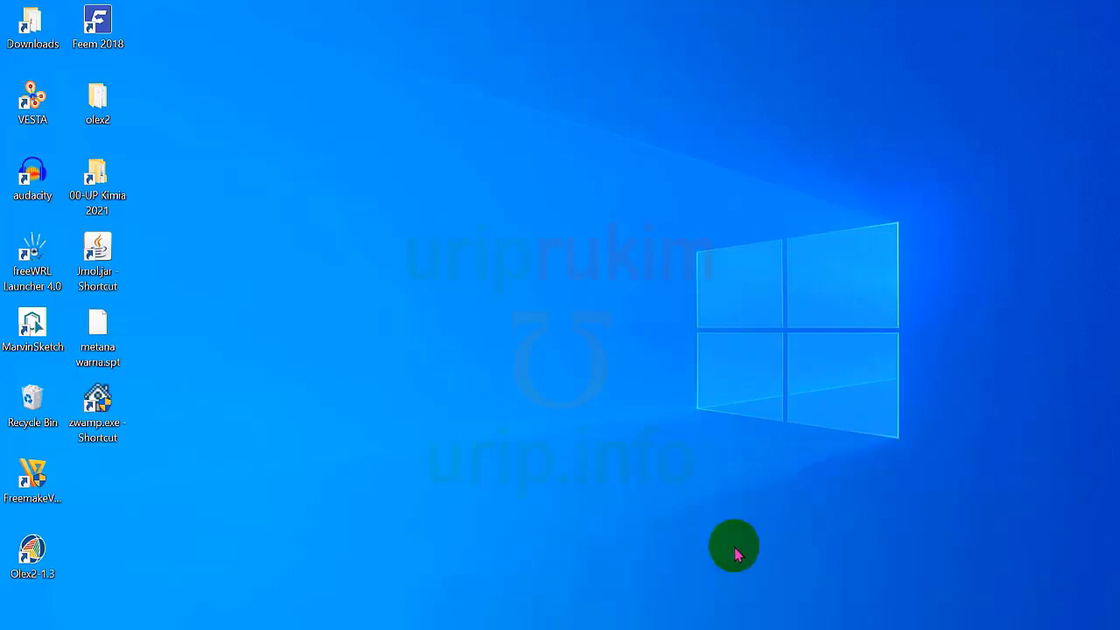
# Open the vdrive > web folder inside ZWamp-64Bit_Geomol_Jmol, locate GEOMOL.html and place the folder window clear of the desktop icons
pyautogui.click(592, 629)
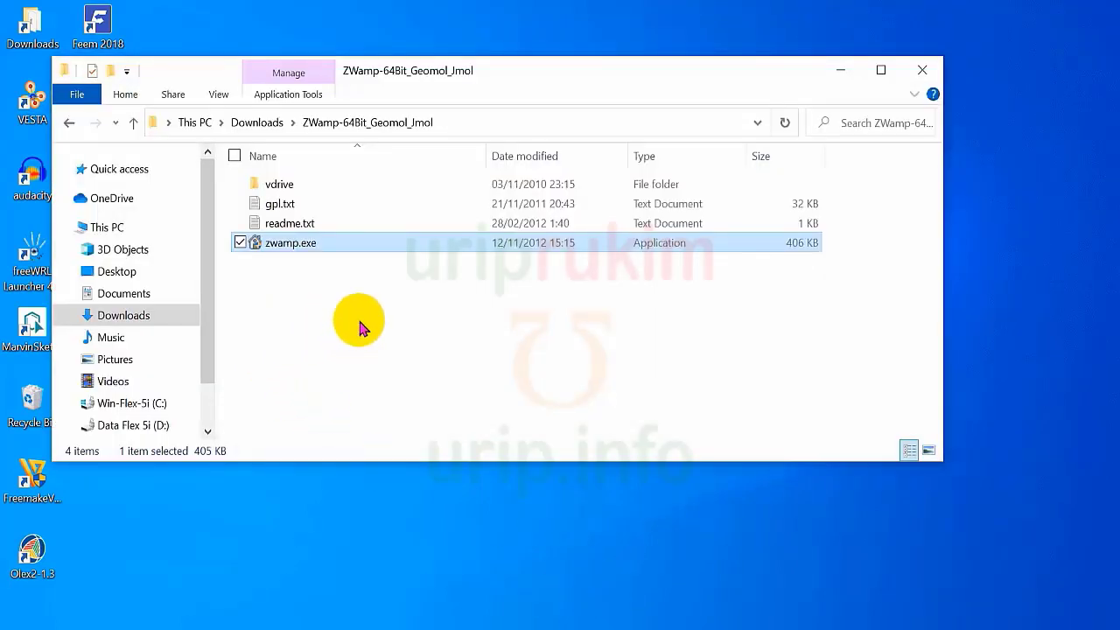
pyautogui.moveTo(511, 77); pyautogui.dragTo(659, 70)
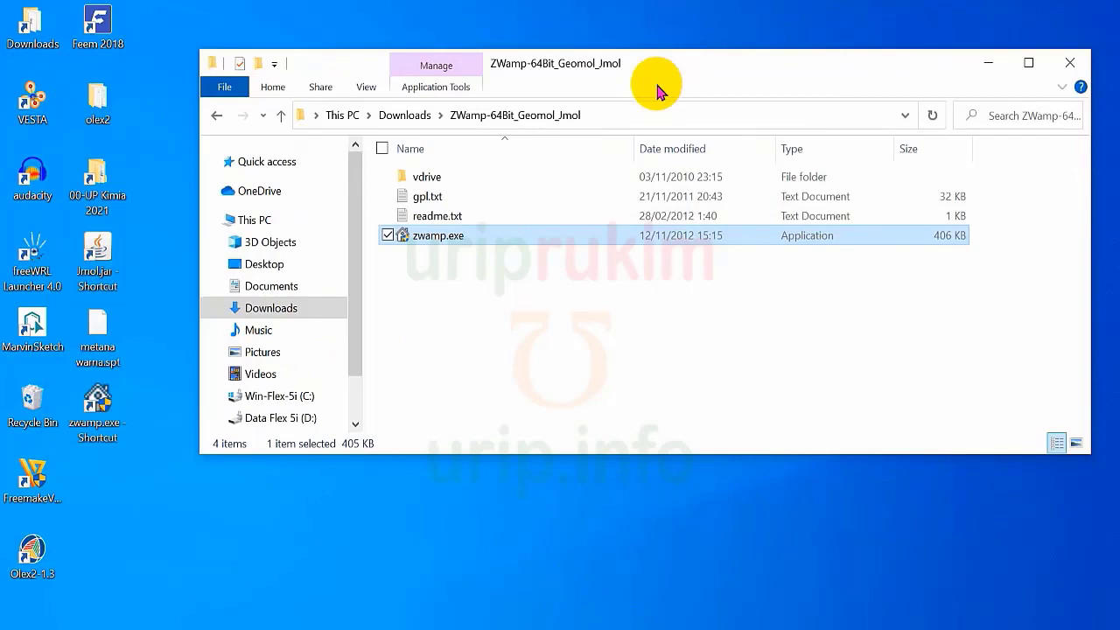
pyautogui.doubleClick(429, 179)
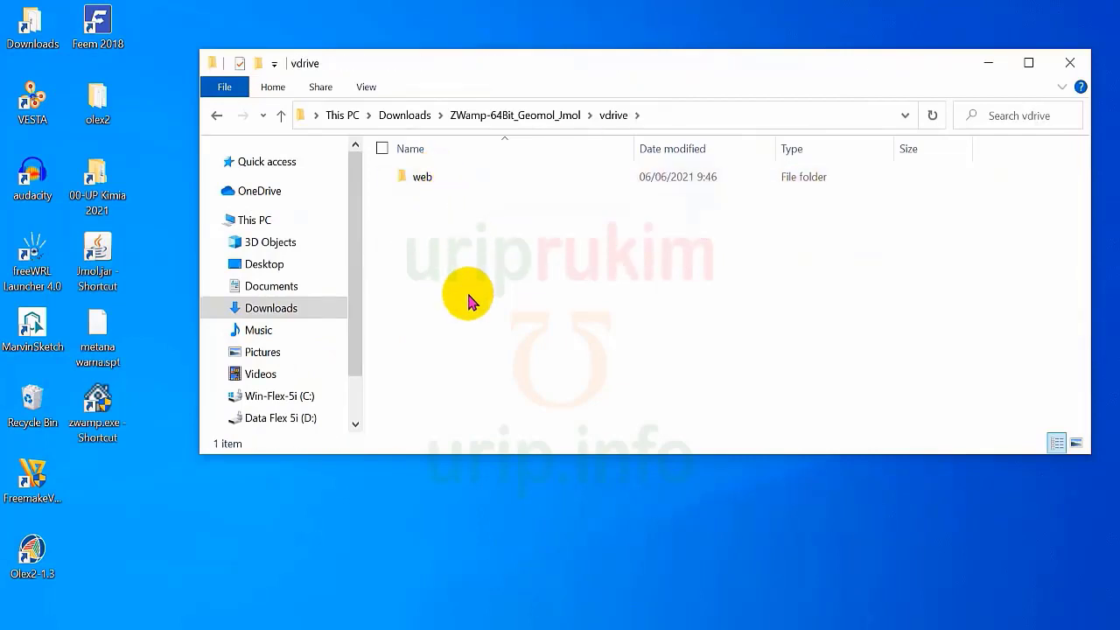
pyautogui.doubleClick(424, 180)
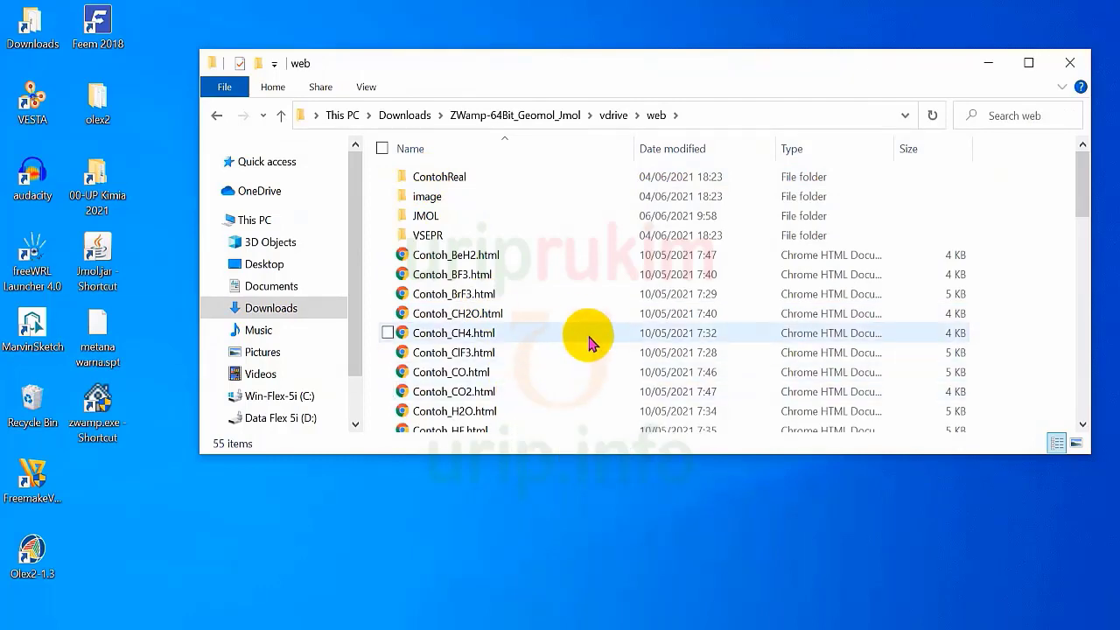
pyautogui.scroll(-10, 507, 289)
pyautogui.scroll(-3, 508, 296)
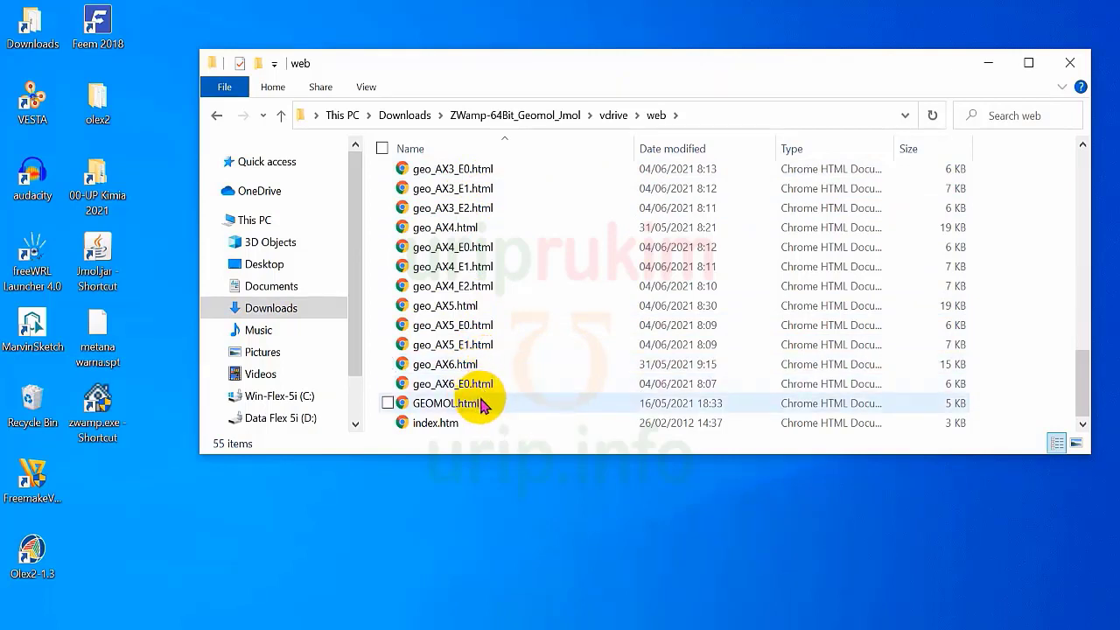
pyautogui.moveTo(486, 63); pyautogui.dragTo(510, 105)
pyautogui.moveTo(483, 106); pyautogui.dragTo(520, 166)
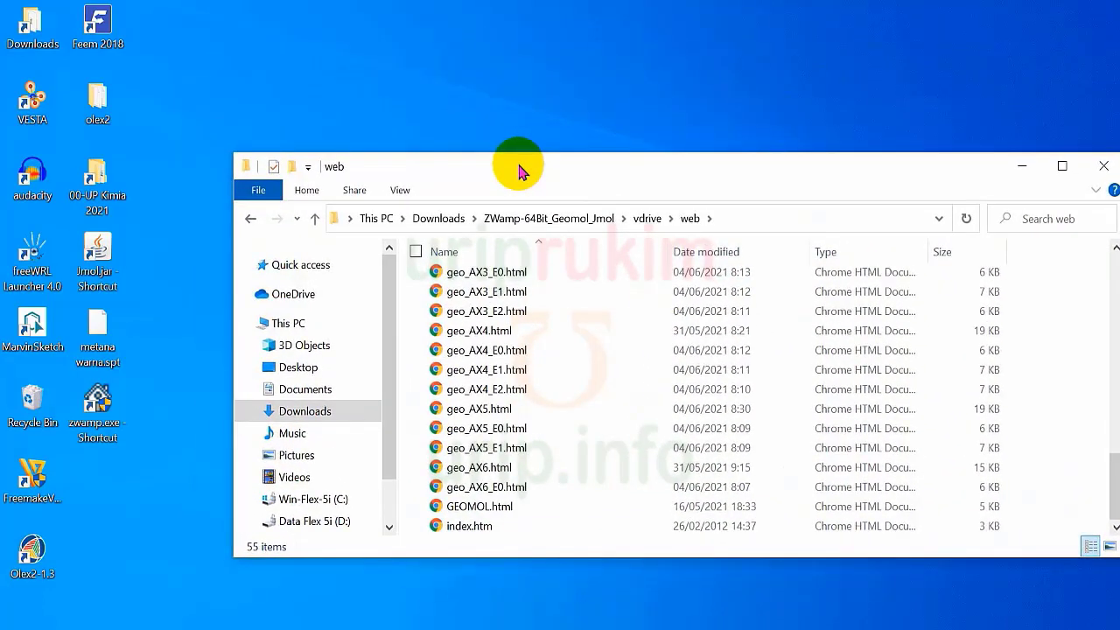
# Open GEOMOL.html directly from the web folder in the browser, check its local file path and open the octahedral geometry page
pyautogui.doubleClick(504, 511)
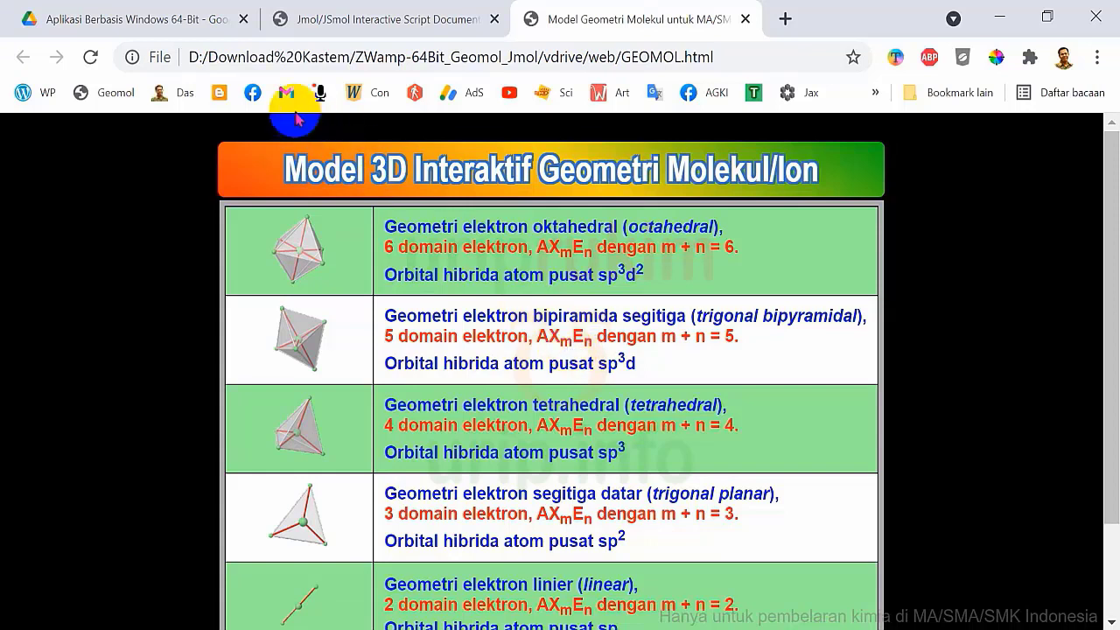
pyautogui.moveTo(193, 58); pyautogui.dragTo(618, 58)
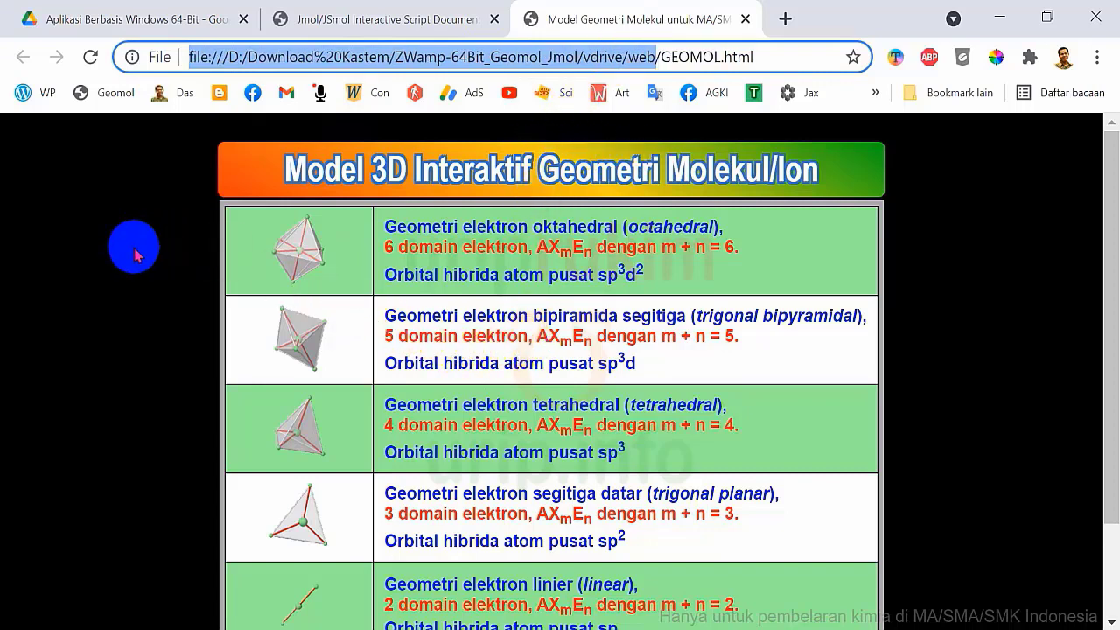
pyautogui.click(523, 242)
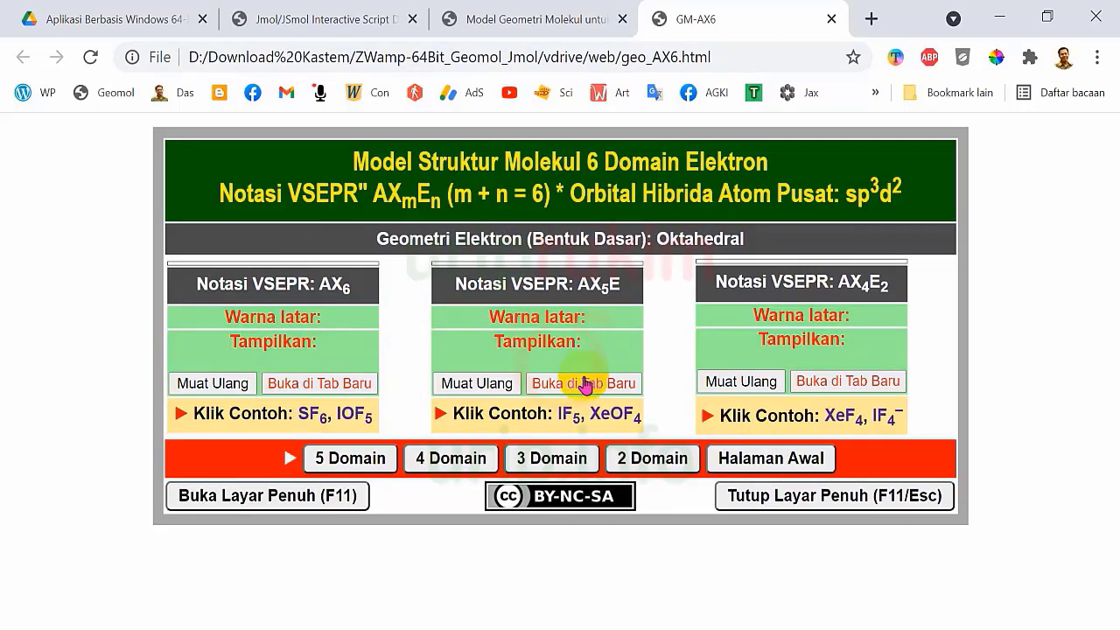
# Close the locally opened octahedral and GEOMOL pages, and minimise the browser and the web folder window to clear the desktop
pyautogui.click(831, 20)
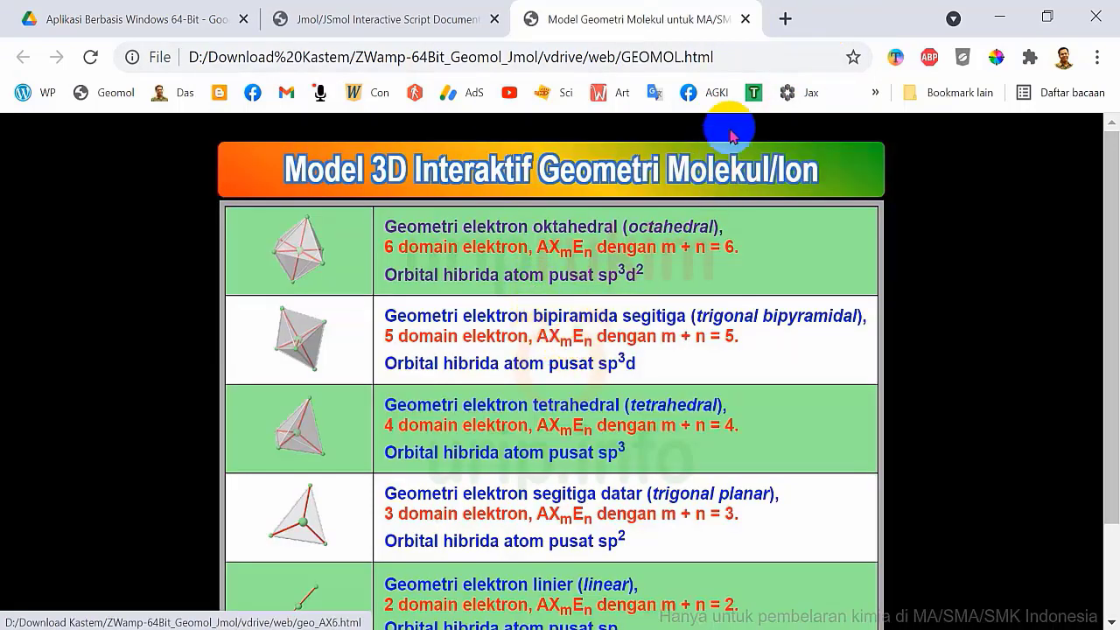
pyautogui.click(745, 18)
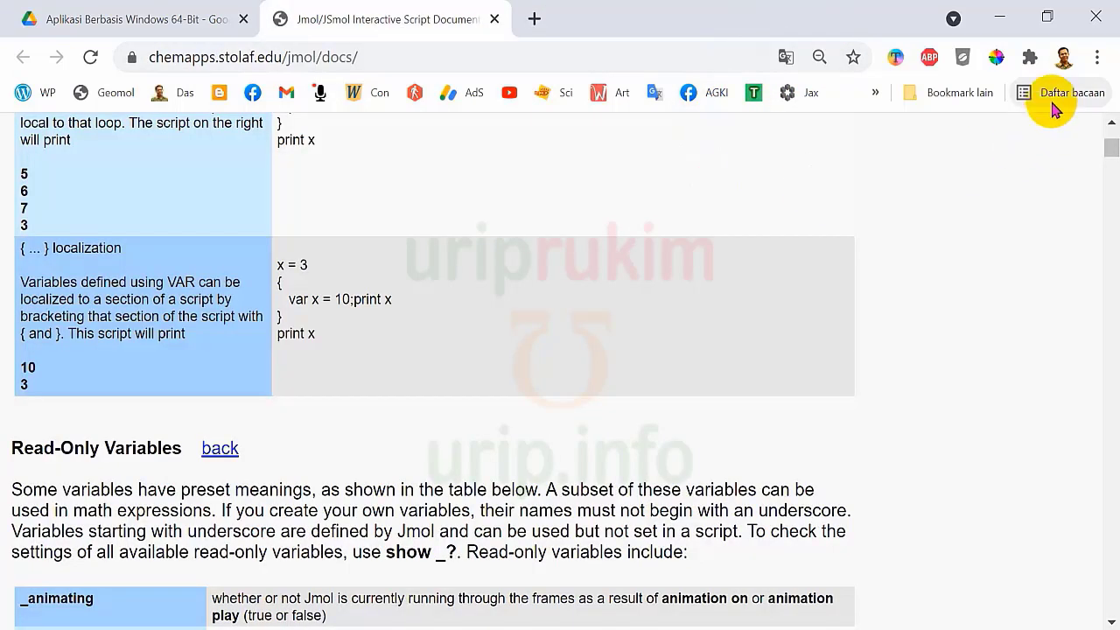
pyautogui.click(1002, 18)
pyautogui.moveTo(896, 169); pyautogui.dragTo(832, 275)
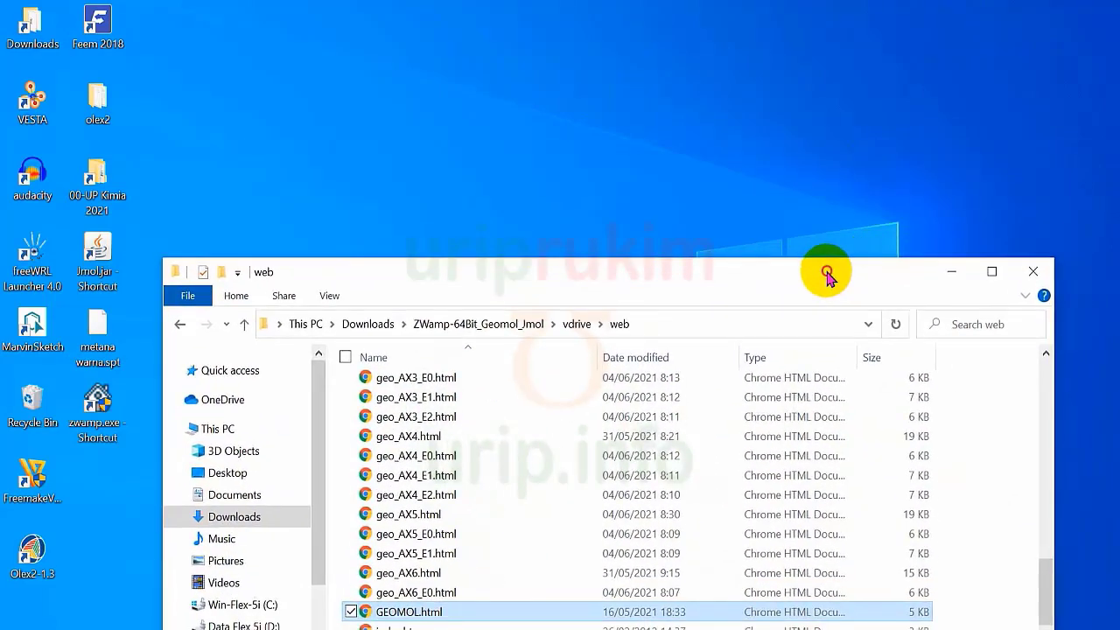
pyautogui.click(954, 279)
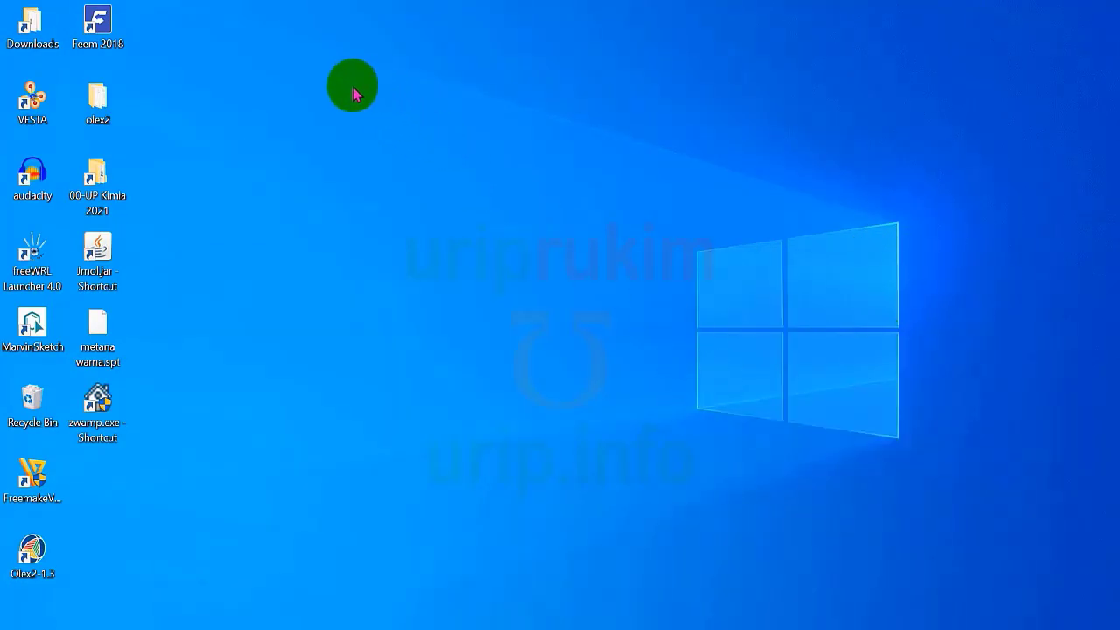
pyautogui.rightClick(355, 81)
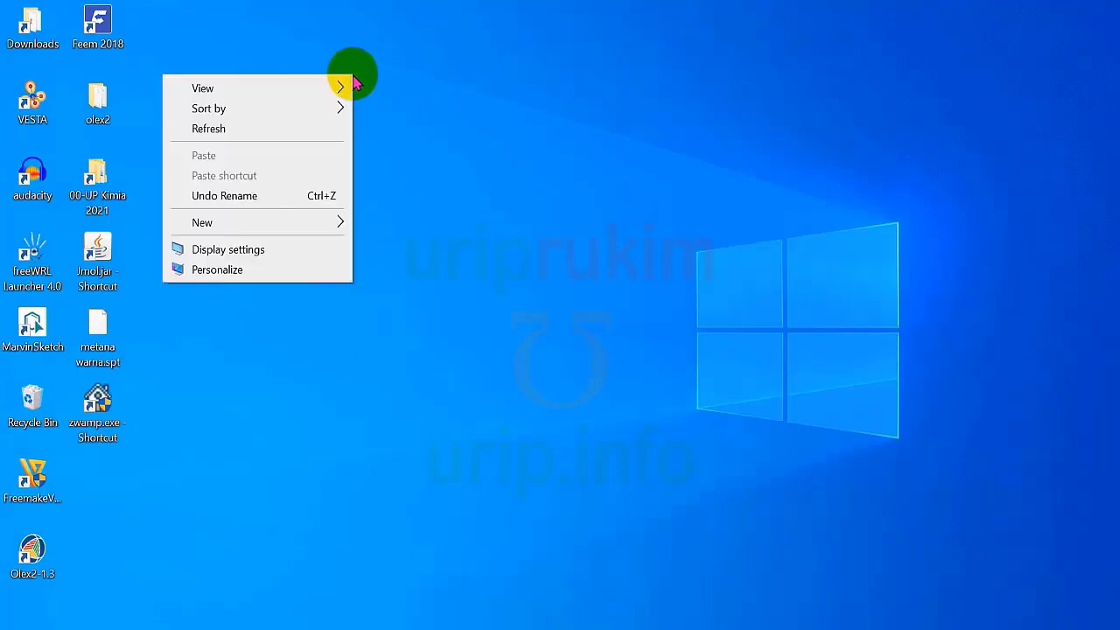
pyautogui.moveTo(299, 224)
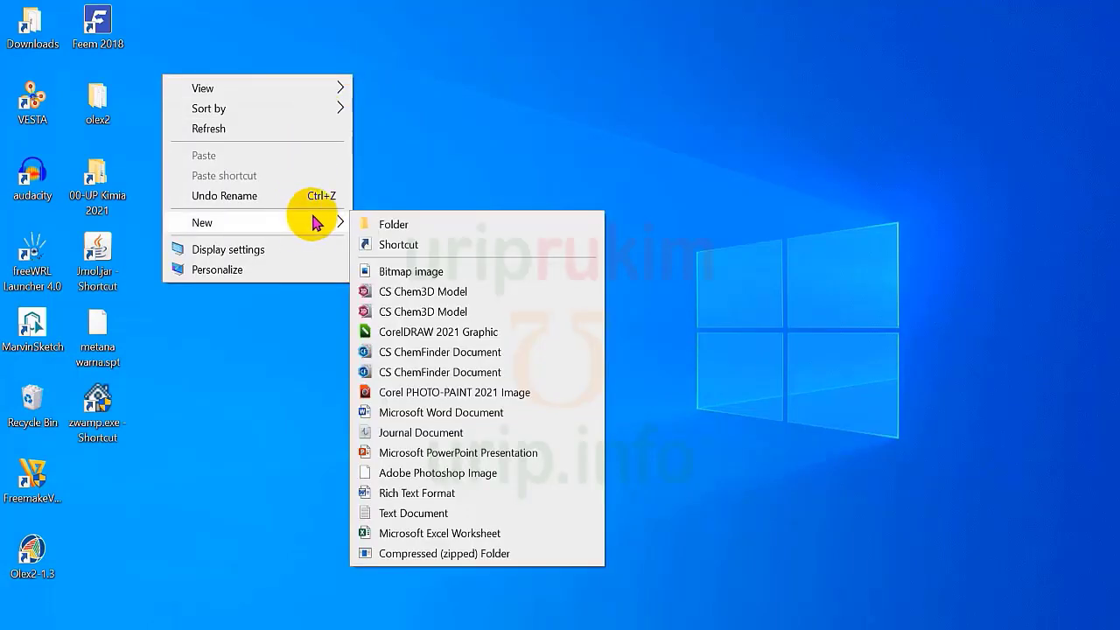
pyautogui.click(399, 247)
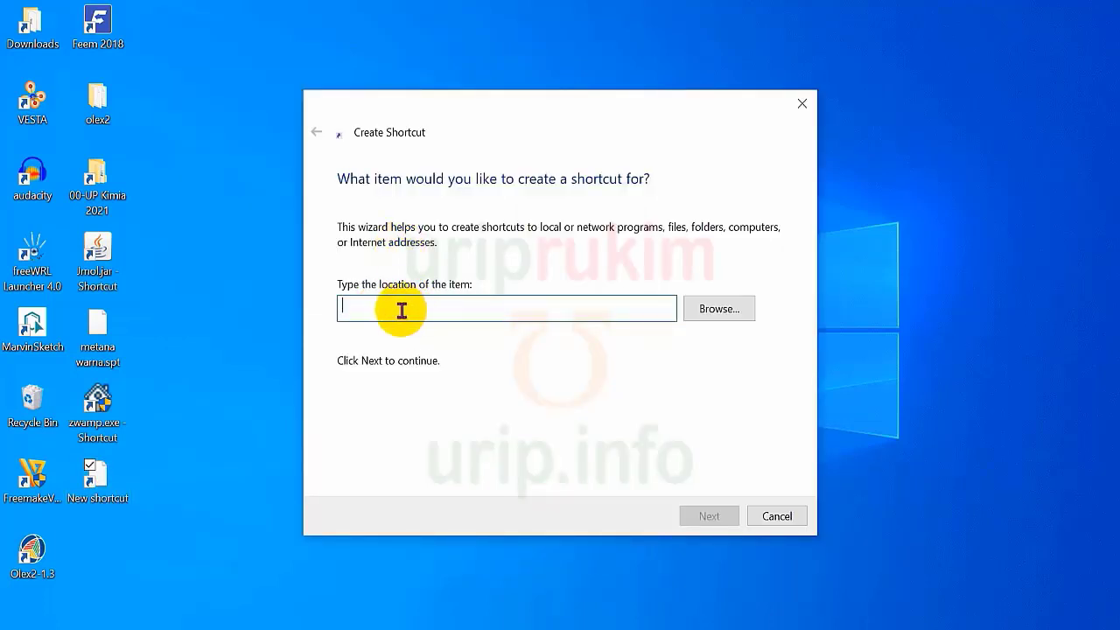
pyautogui.write('http://localhost/')
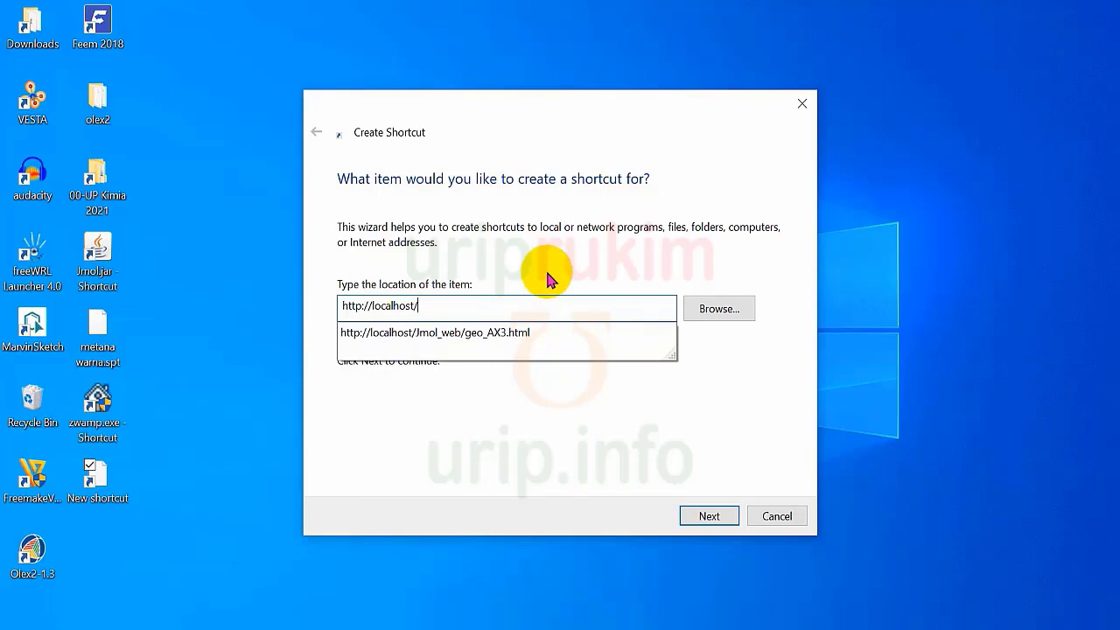
pyautogui.write('GEOMOL.html')
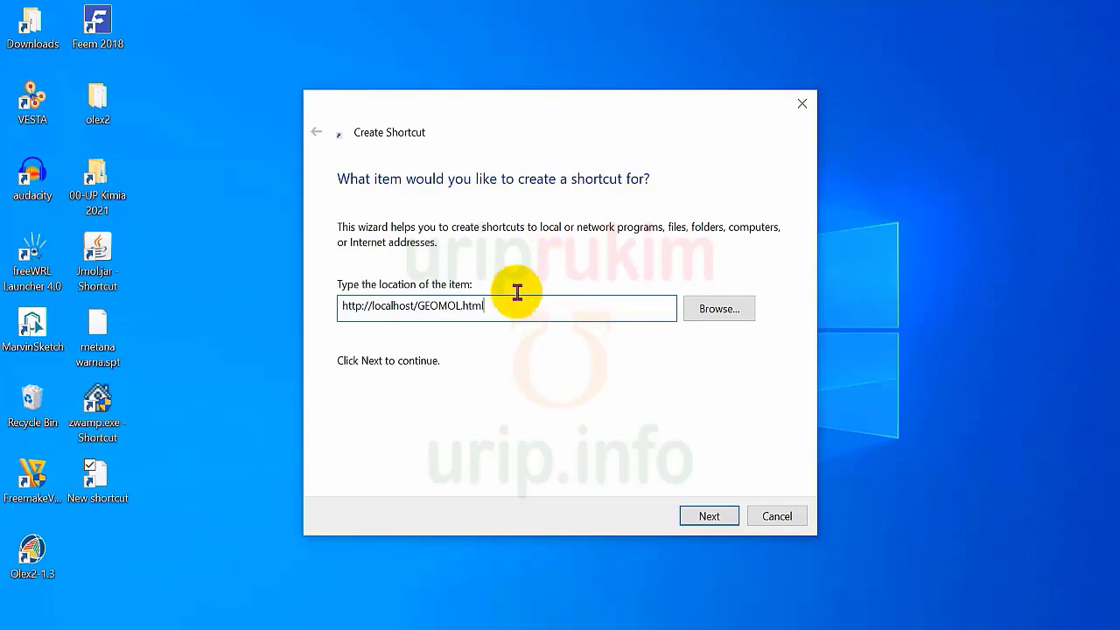
pyautogui.click(496, 611)
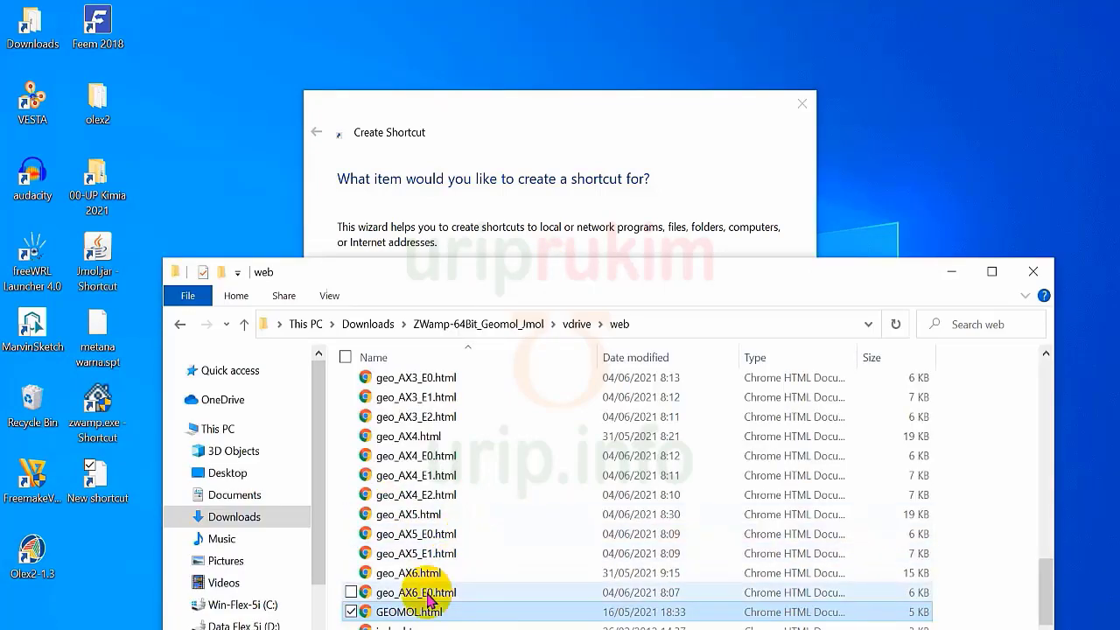
pyautogui.click(950, 273)
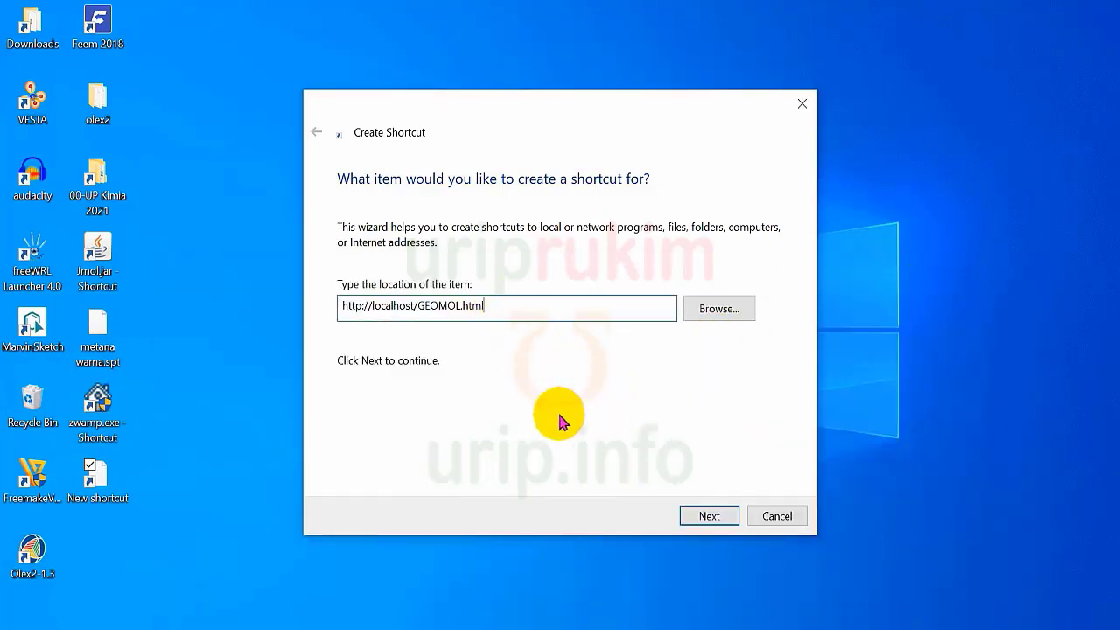
pyautogui.click(709, 516)
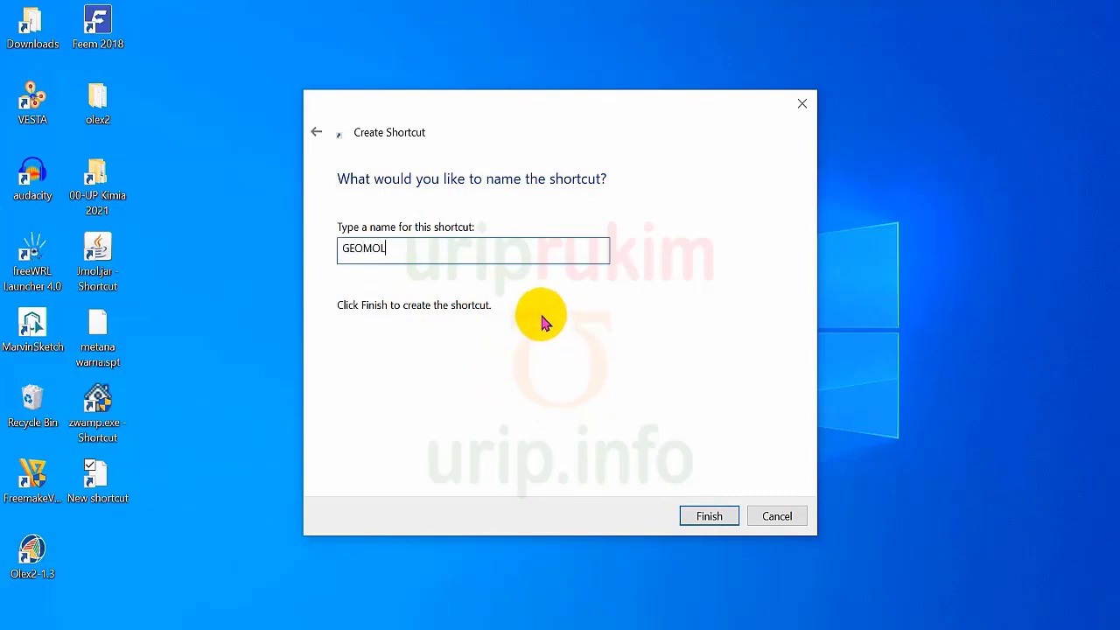
pyautogui.click(707, 517)
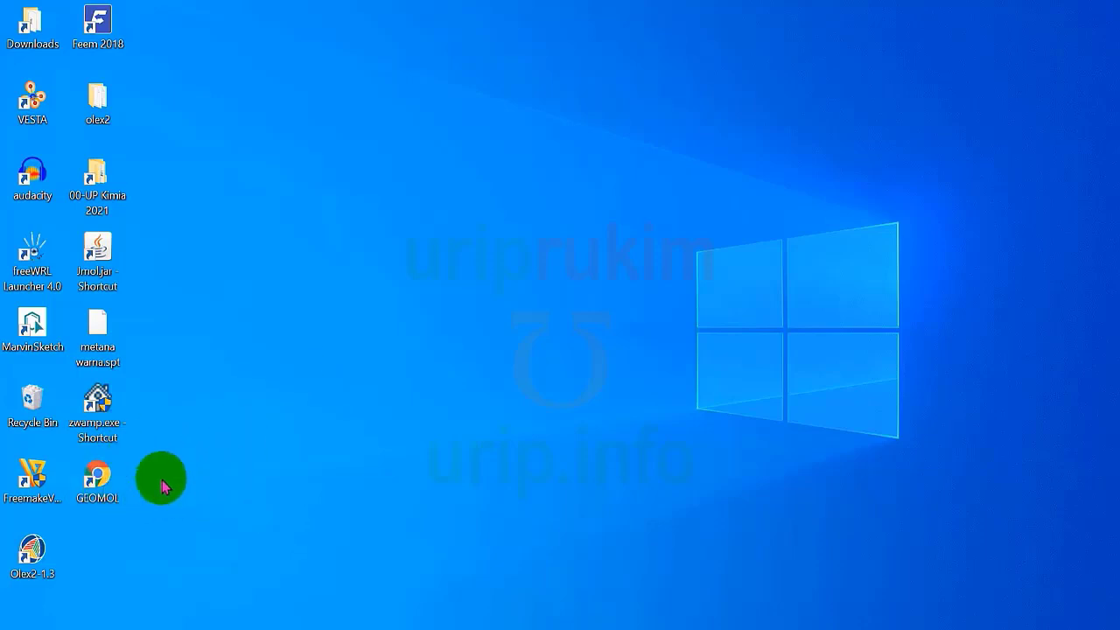
# Launch Geomol from the GEOMOL desktop shortcut, enlarge its page and open the octahedral geometry with 6 electron domains
pyautogui.doubleClick(106, 491)
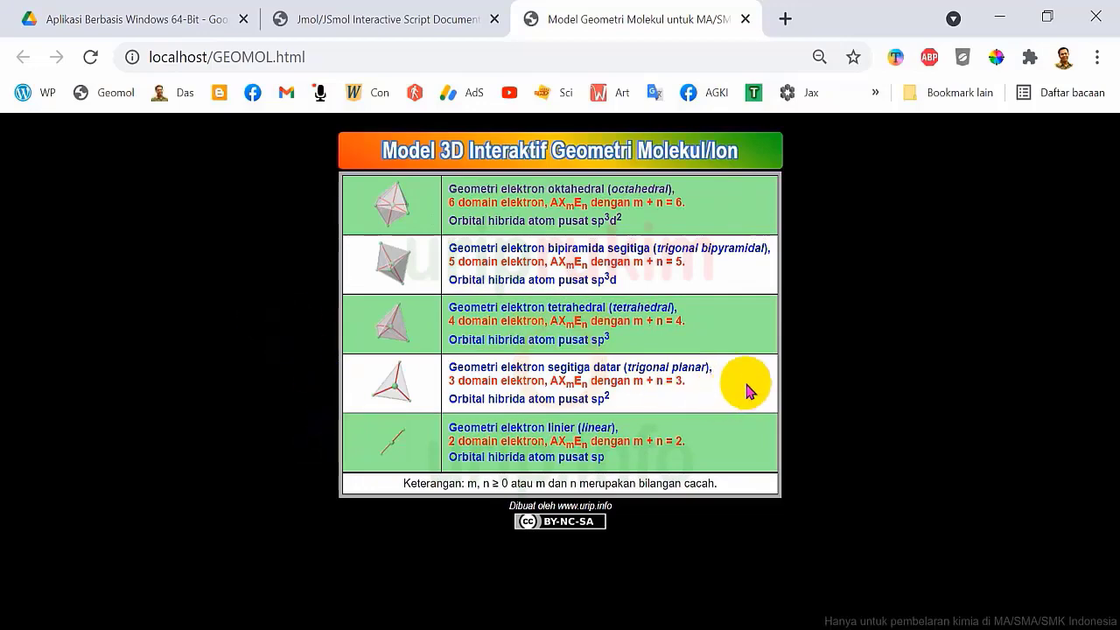
pyautogui.keyDown('ctrl'); pyautogui.scroll(1, 835, 363); pyautogui.keyUp('ctrl')
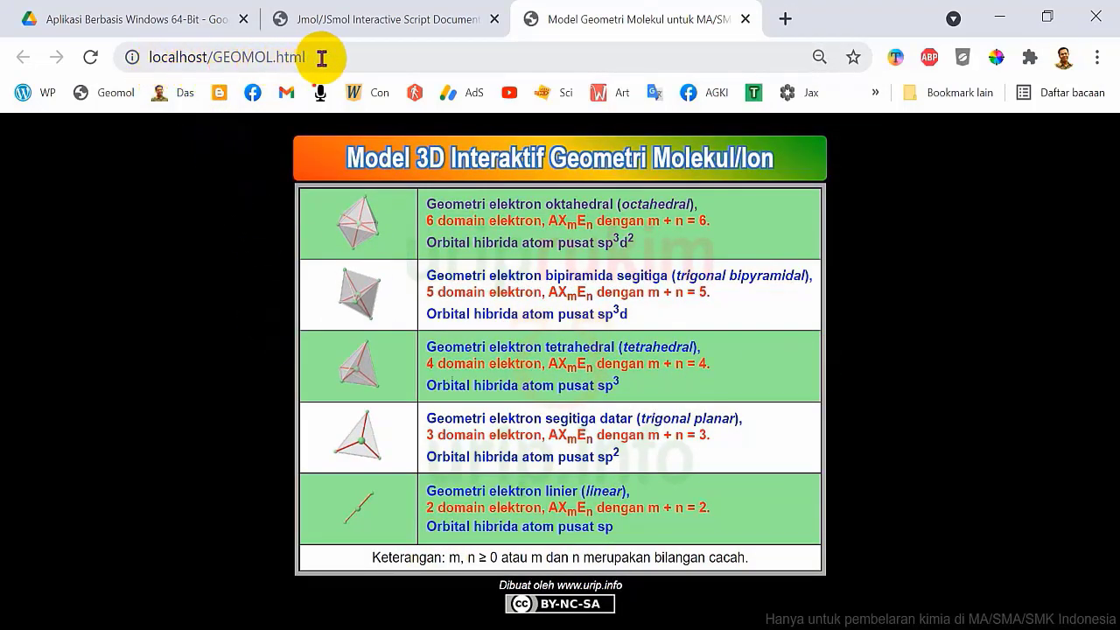
pyautogui.click(496, 219)
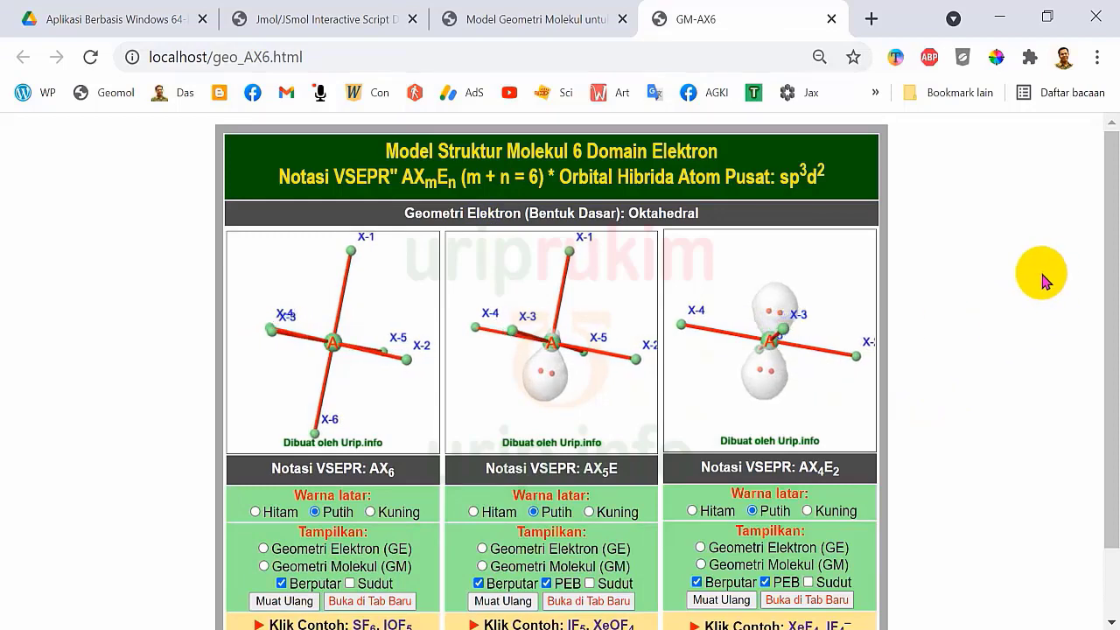
# Stop the automatic rotation of the AX5E model, set its background to Kuning and turn the model by hand
pyautogui.scroll(-1, 1036, 271)
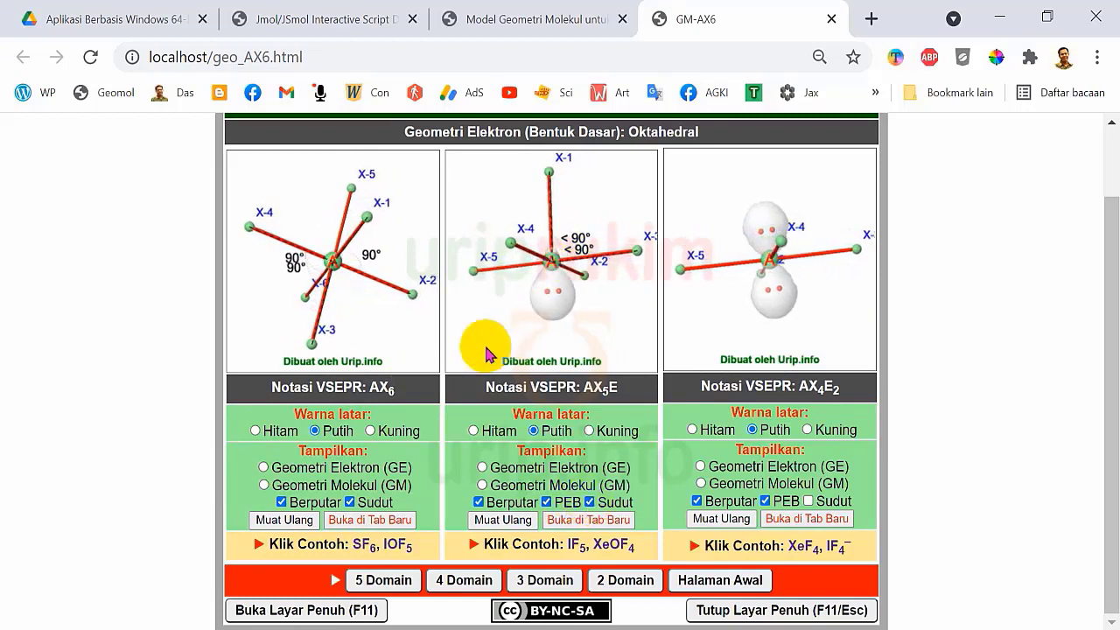
pyautogui.click(478, 503)
pyautogui.click(589, 431)
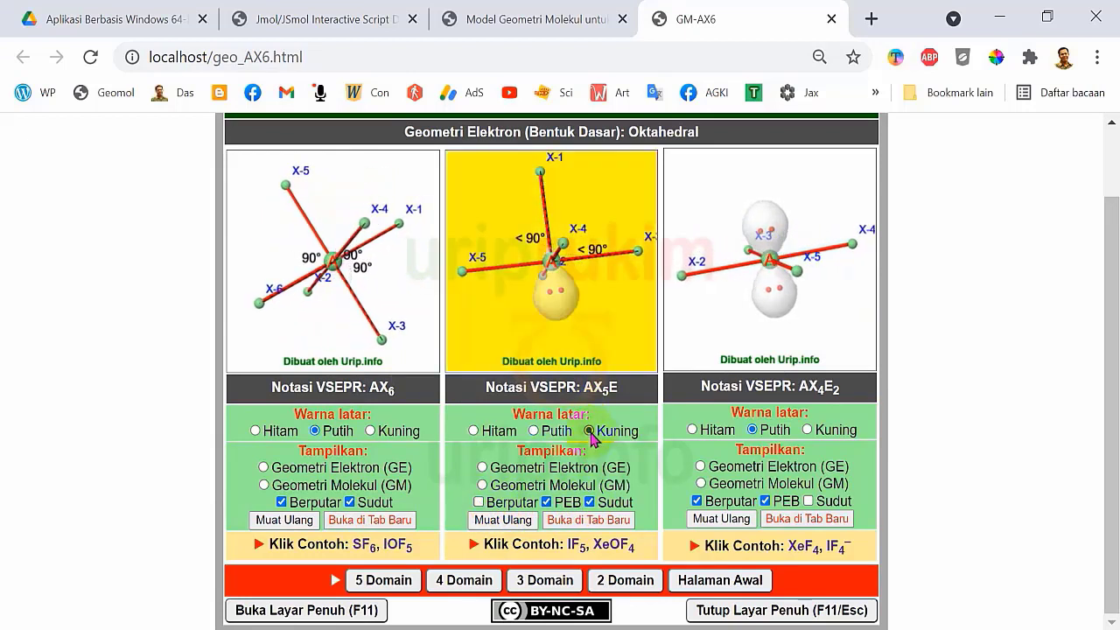
pyautogui.moveTo(545, 321); pyautogui.dragTo(563, 313)
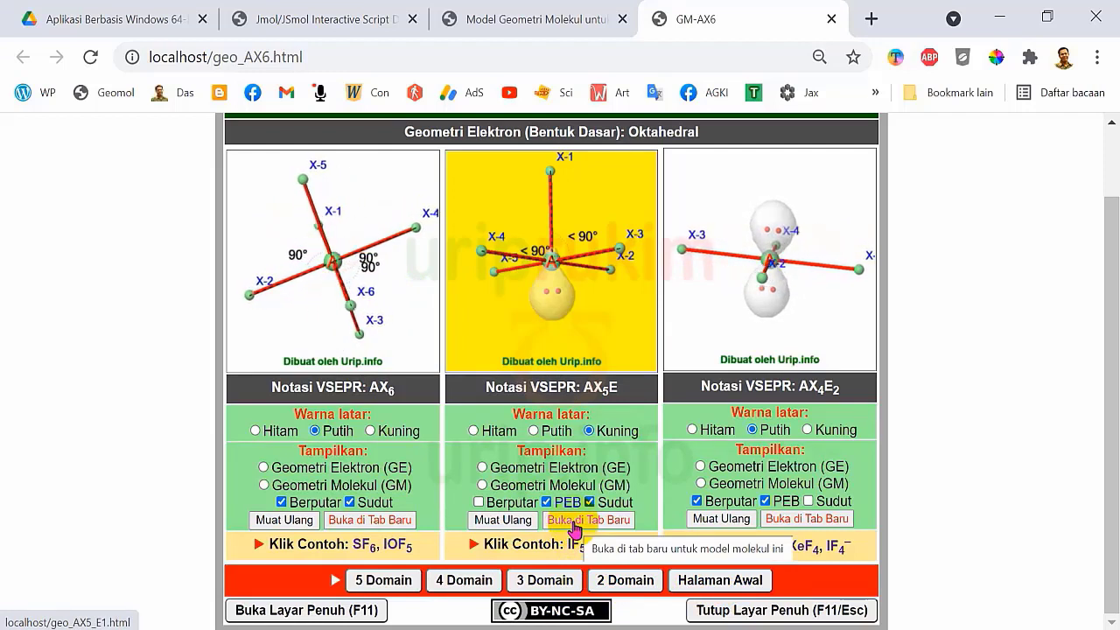
# Open the AX5E model in its own tab, dismiss the translation offer and show the enlarged page in full screen
pyautogui.click(326, 613)
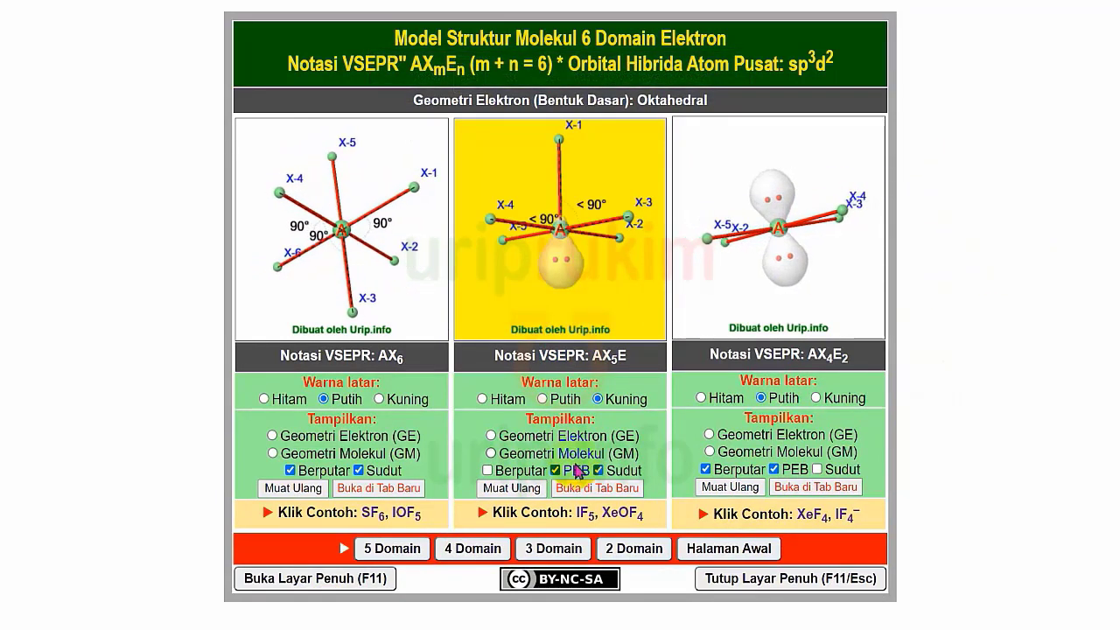
pyautogui.click(618, 490)
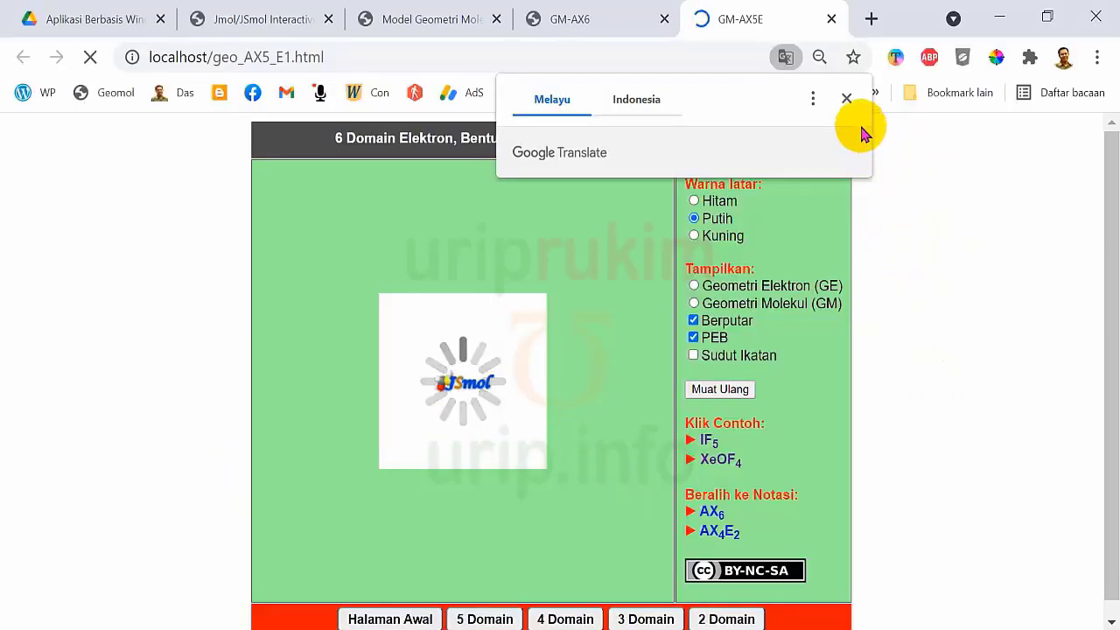
pyautogui.click(847, 99)
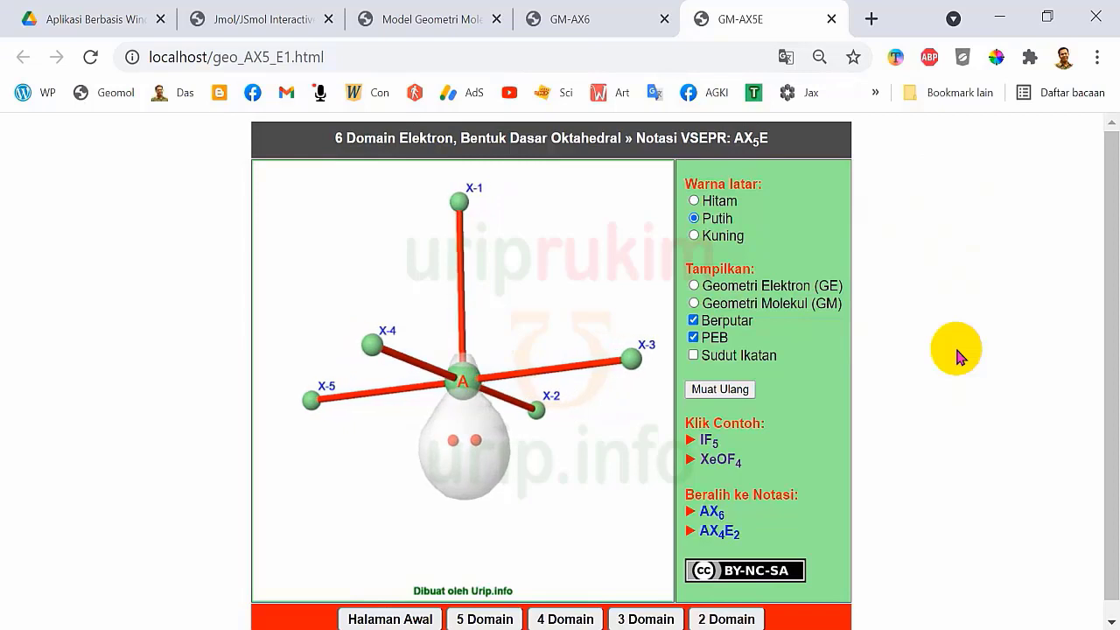
pyautogui.press('F11')
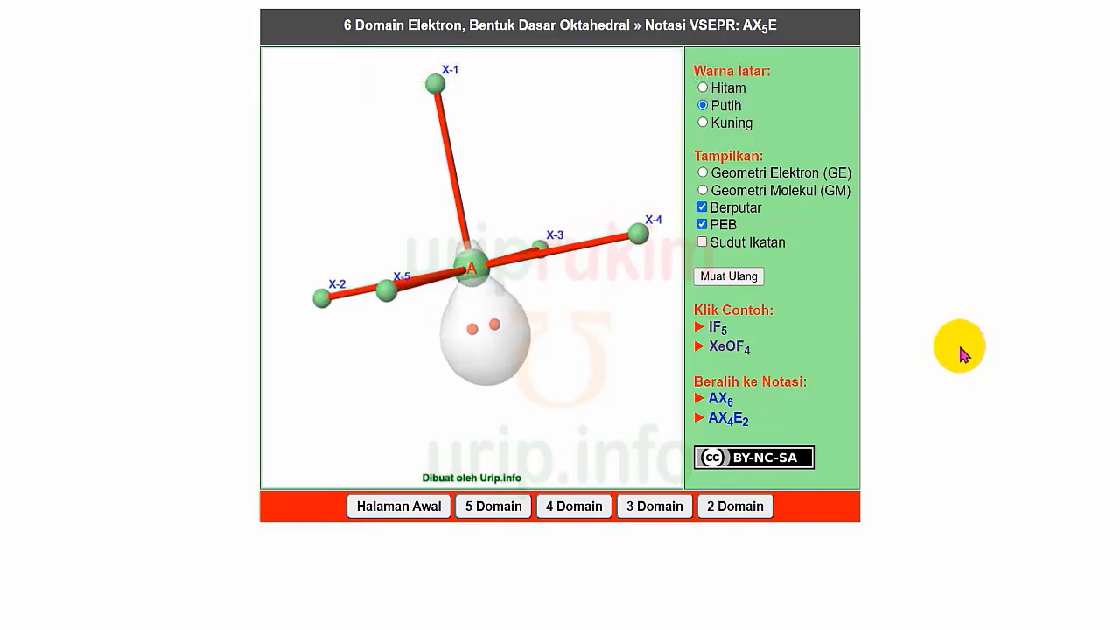
pyautogui.hotkey('ctrl', '+')
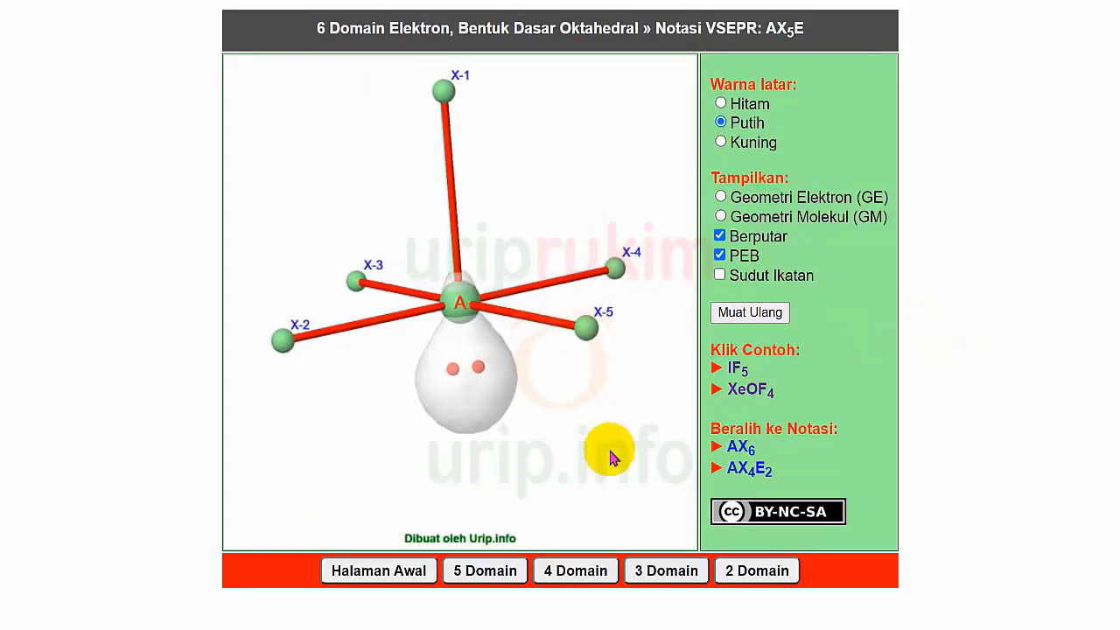
# Stop the AX5E model's rotation, hide PEB and show Sudut Ikatan, turning the model to view it from several angles
pyautogui.moveTo(513, 312); pyautogui.dragTo(487, 331)
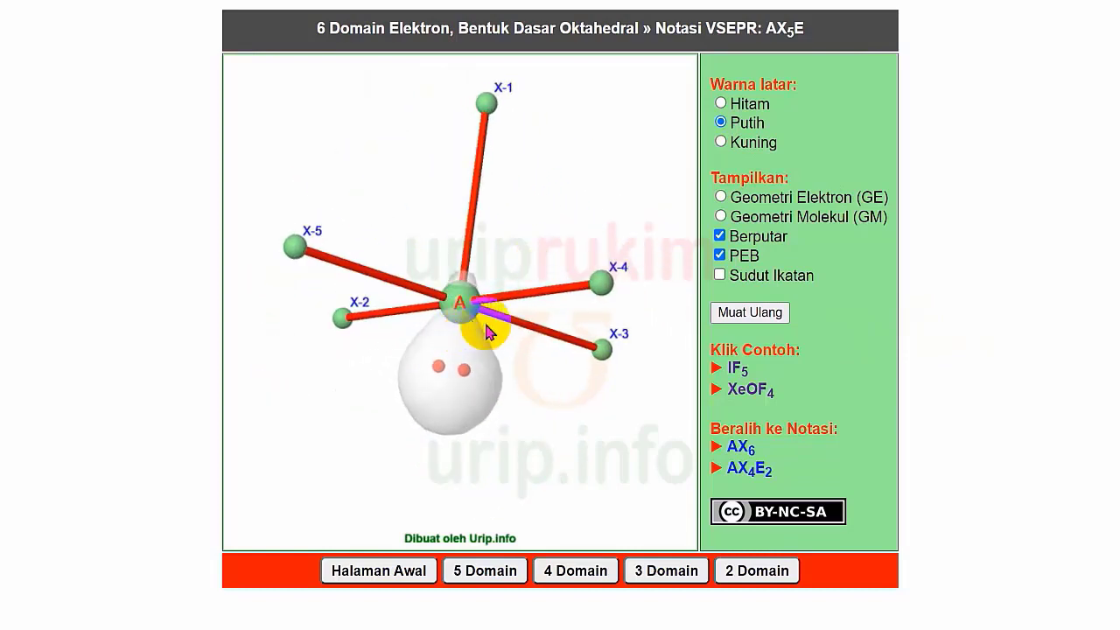
pyautogui.moveTo(590, 348); pyautogui.dragTo(439, 447)
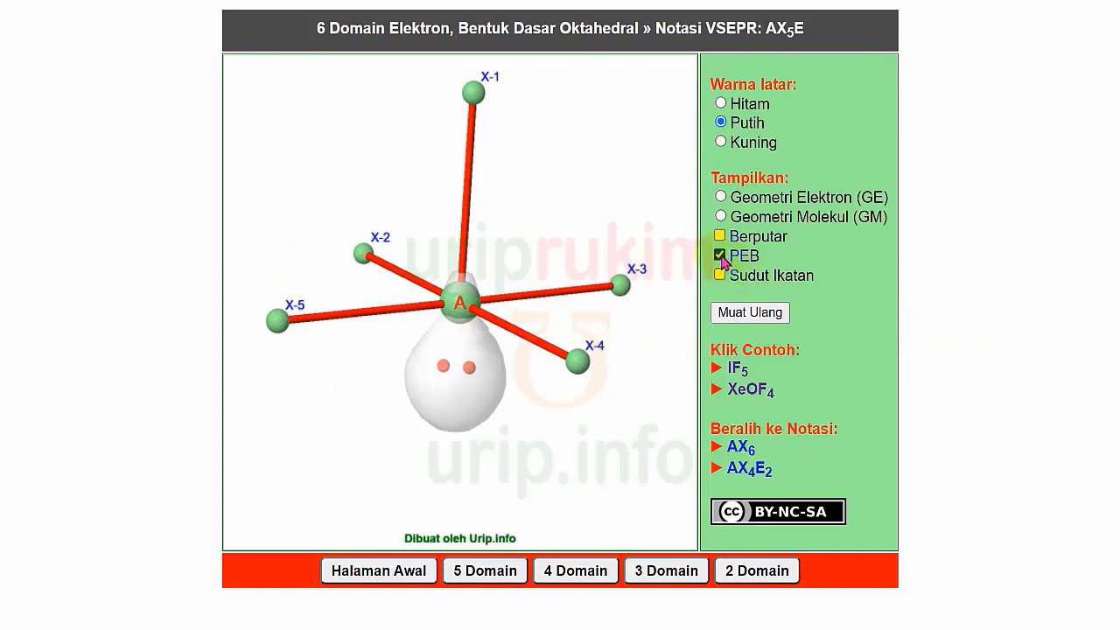
pyautogui.click(720, 255)
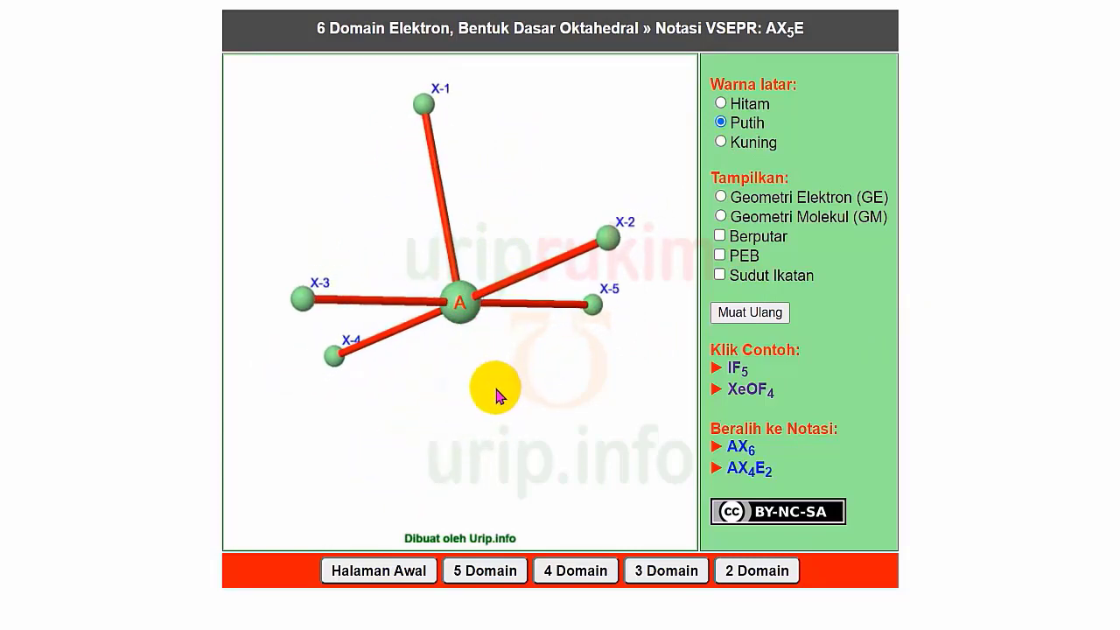
pyautogui.click(719, 274)
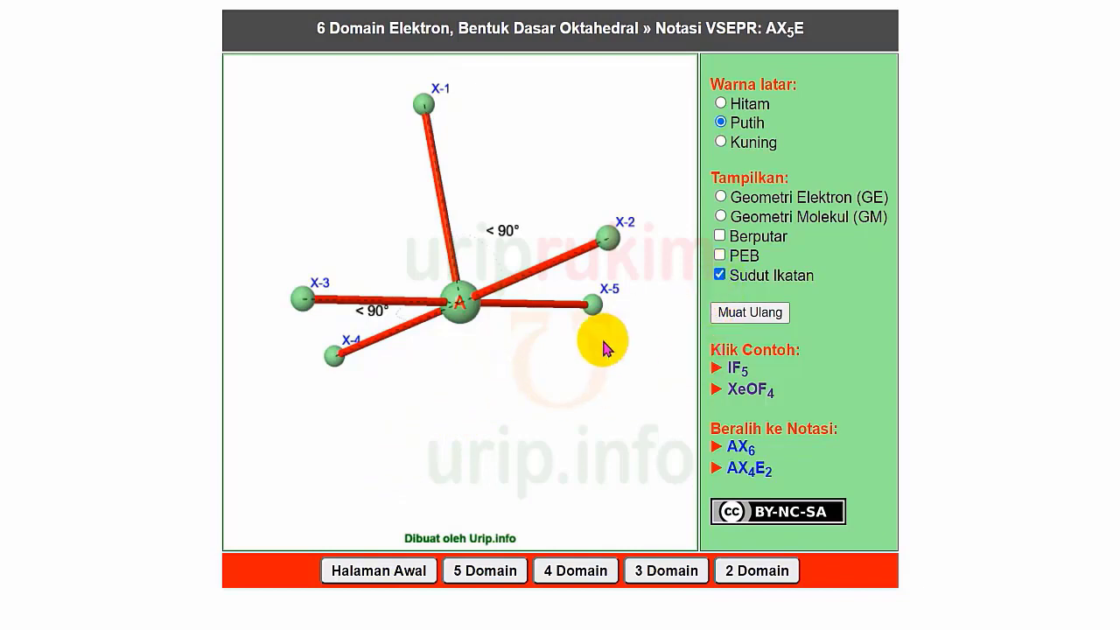
pyautogui.moveTo(534, 183); pyautogui.dragTo(522, 226)
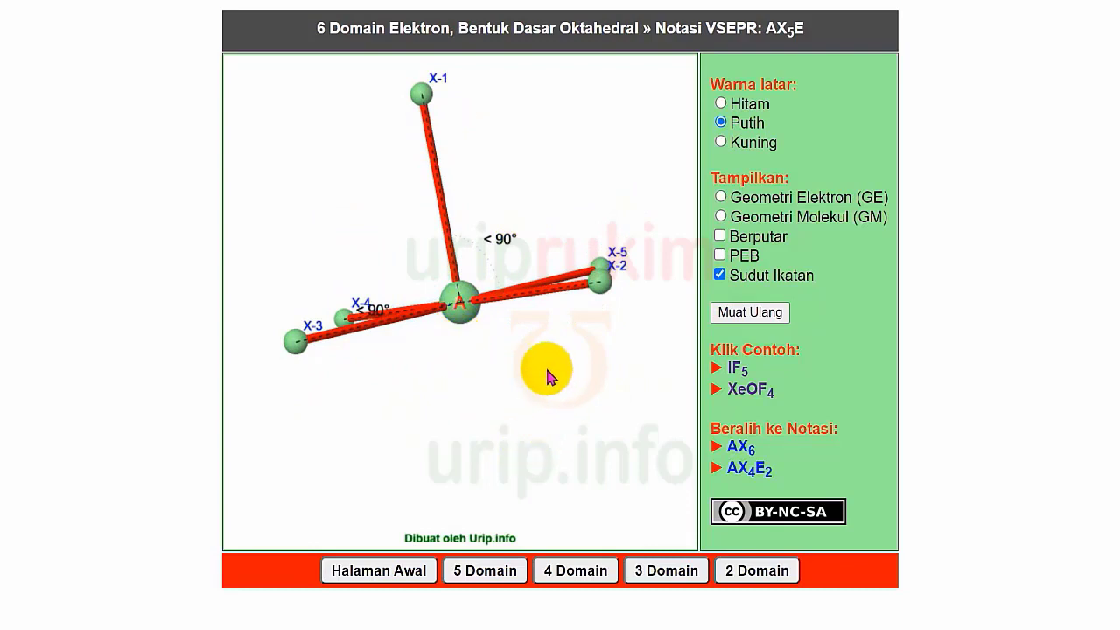
pyautogui.moveTo(551, 190); pyautogui.dragTo(537, 229)
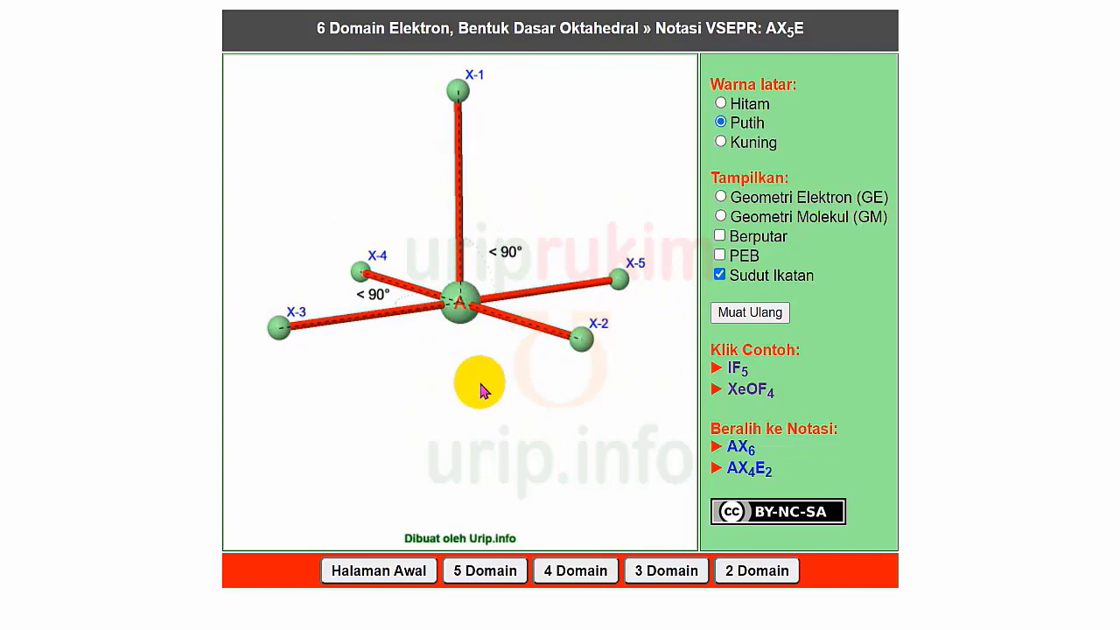
# Open the IF5 example molecule for AX5E and turn its ball-and-stick model to view it from different sides
pyautogui.click(736, 369)
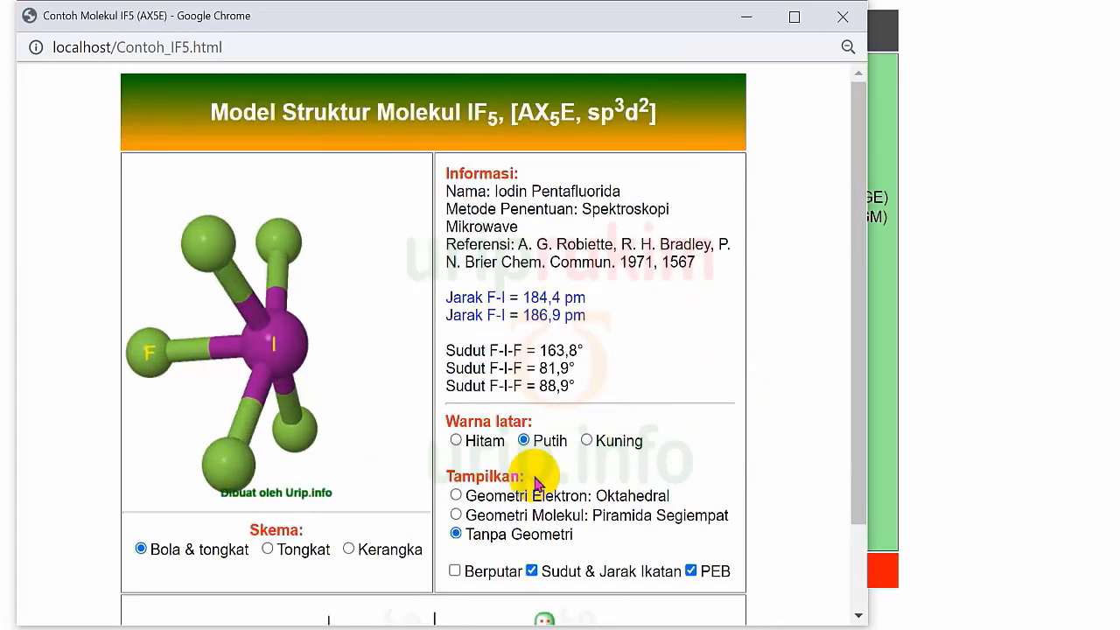
pyautogui.moveTo(321, 263); pyautogui.dragTo(202, 343)
pyautogui.moveTo(376, 325); pyautogui.dragTo(294, 413)
pyautogui.moveTo(259, 484); pyautogui.dragTo(296, 438)
# Try the IF5 model in the Tongkat scheme, switch it to Kerangka with a Kuning background and test the Berputar rotation option
pyautogui.click(267, 549)
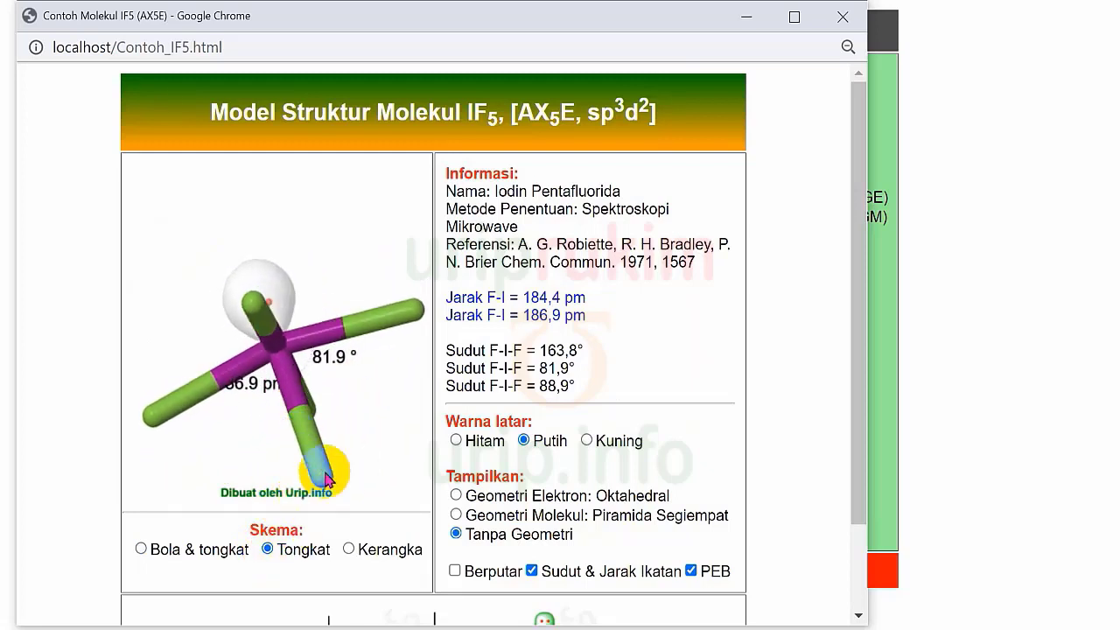
pyautogui.click(359, 552)
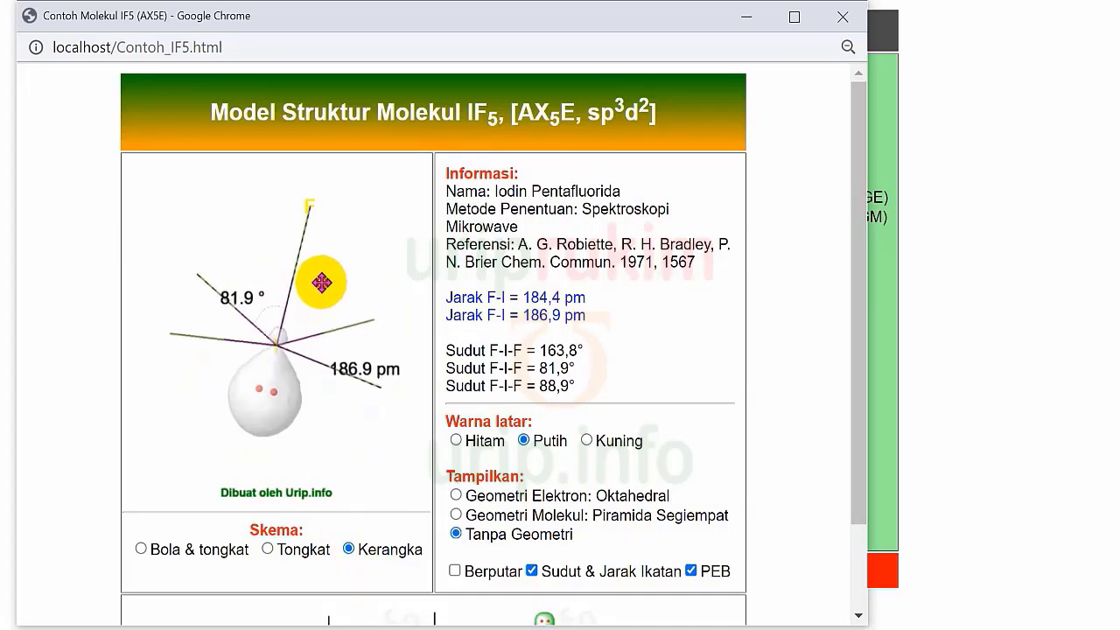
pyautogui.click(586, 440)
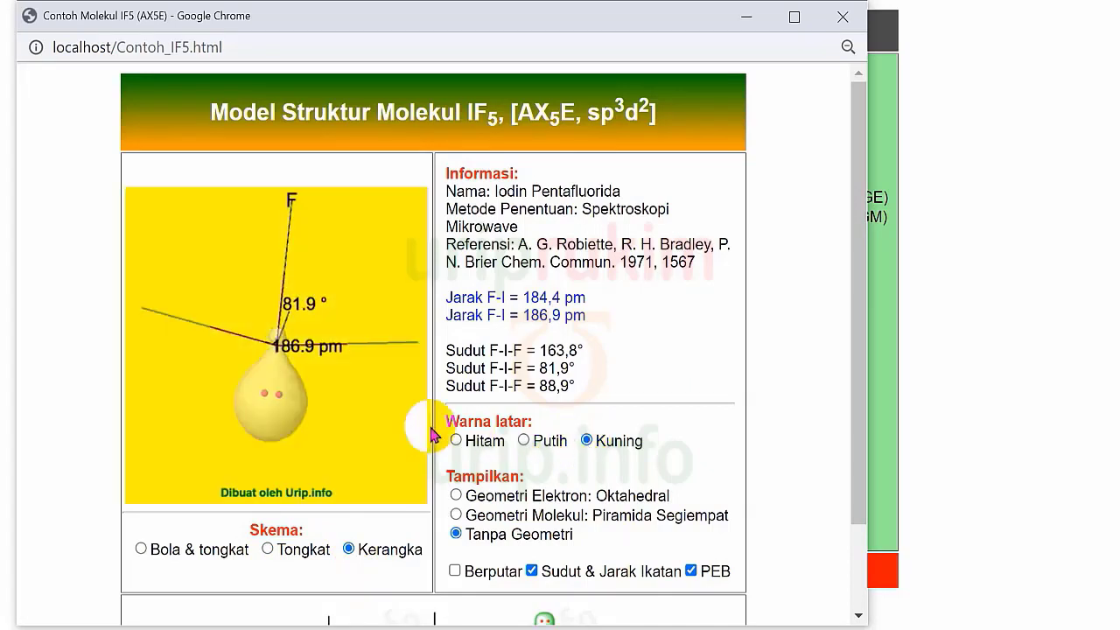
pyautogui.click(457, 573)
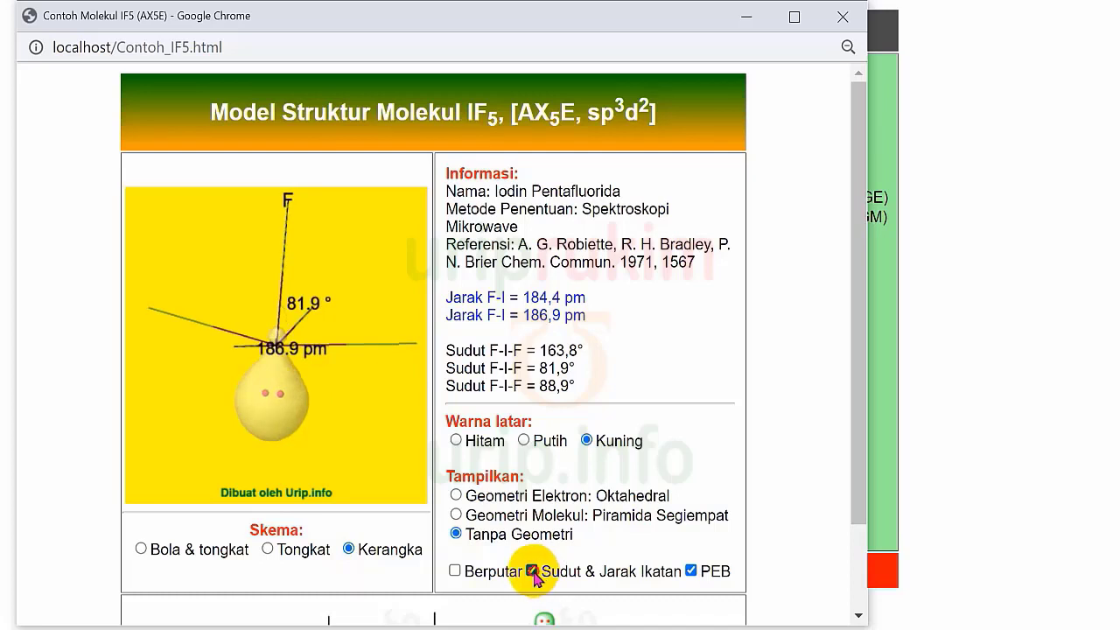
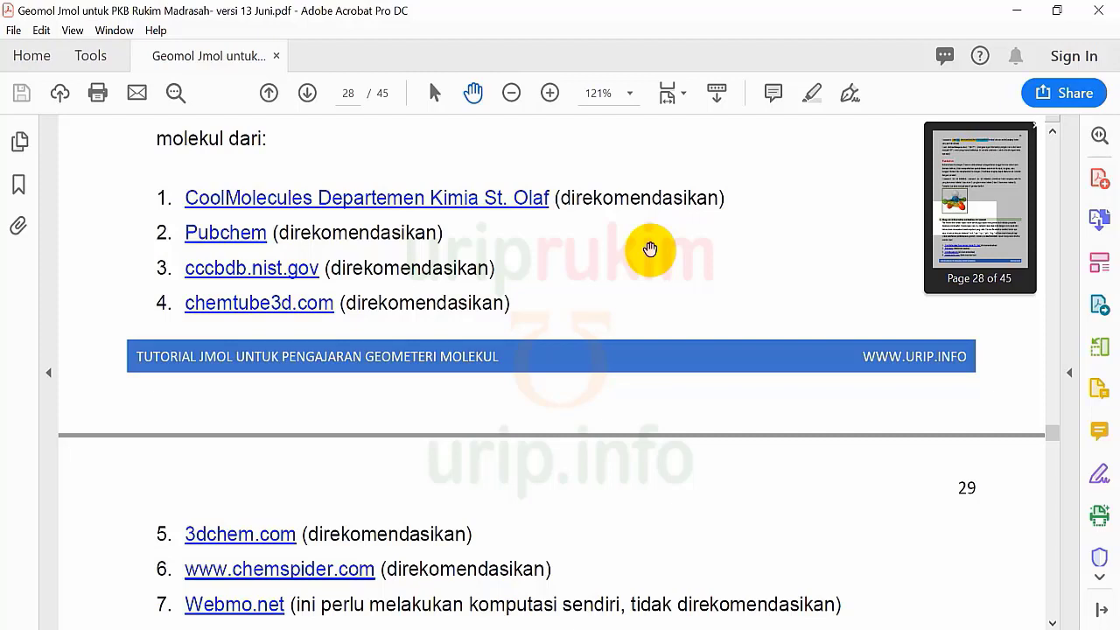
# Read on through the guide's list of structure sources, minimize the guide and the IF5 model window, and take the AX5E page out of full screen
pyautogui.scroll(-5, 570, 324)
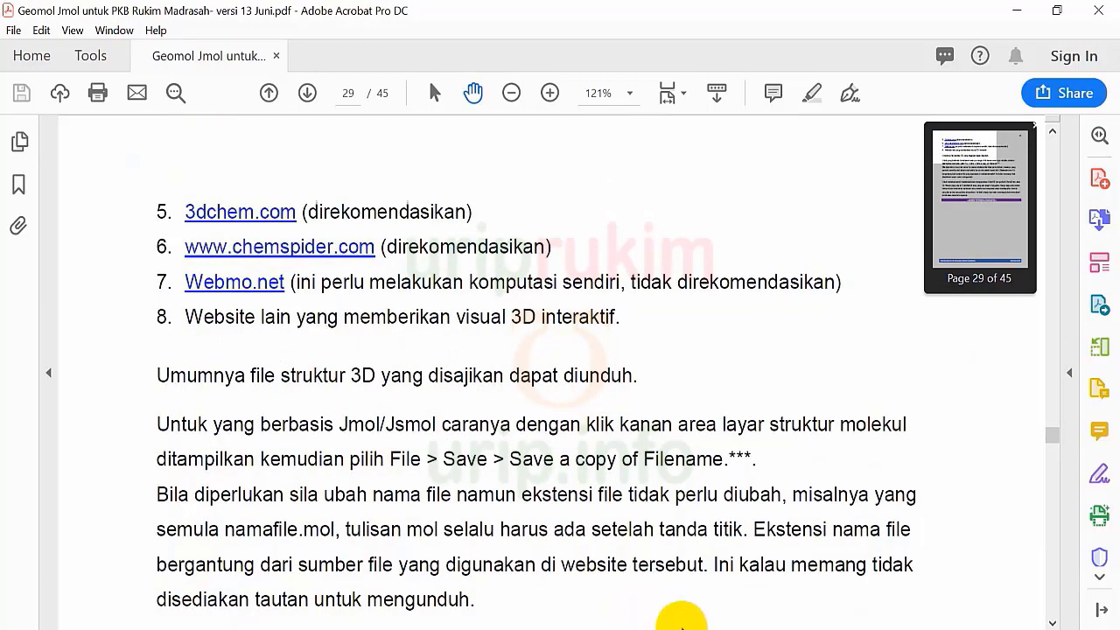
pyautogui.click(1015, 11)
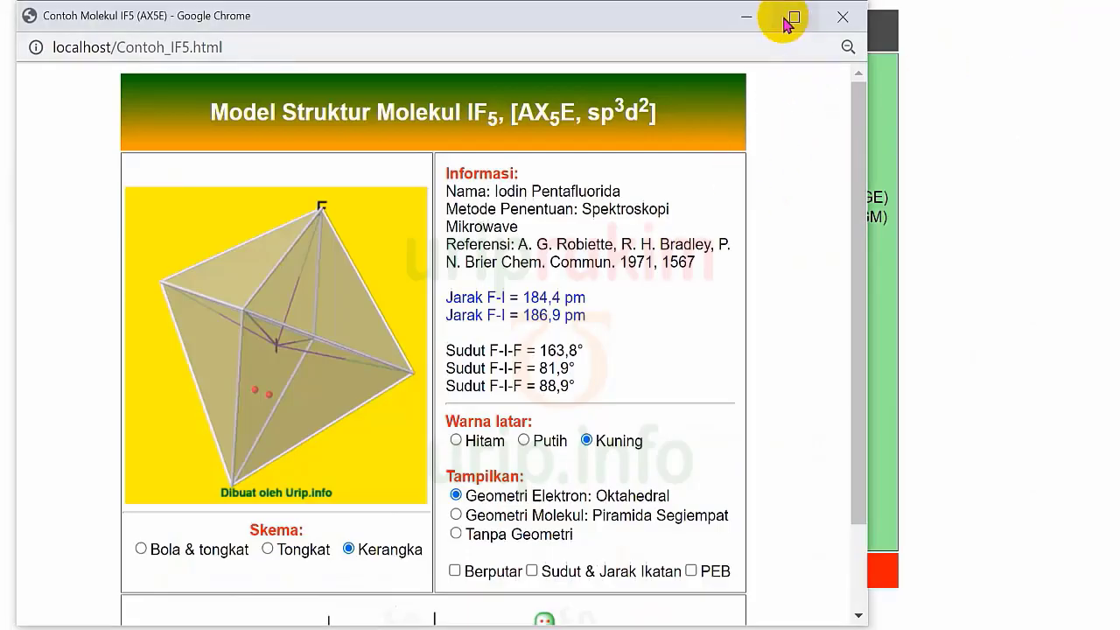
pyautogui.click(746, 19)
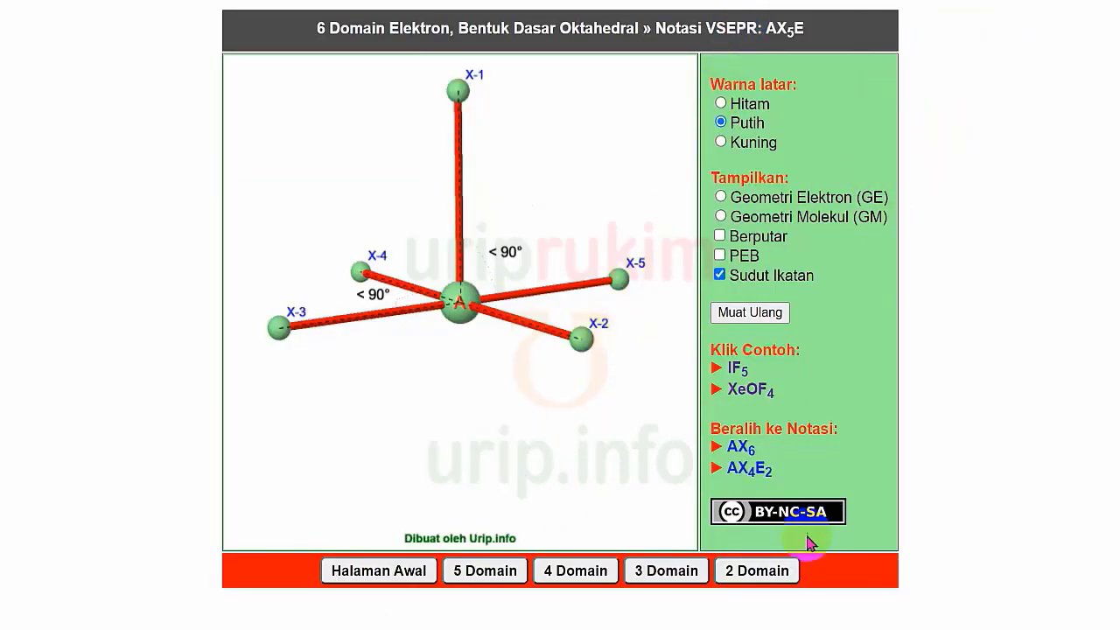
pyautogui.press('F11')
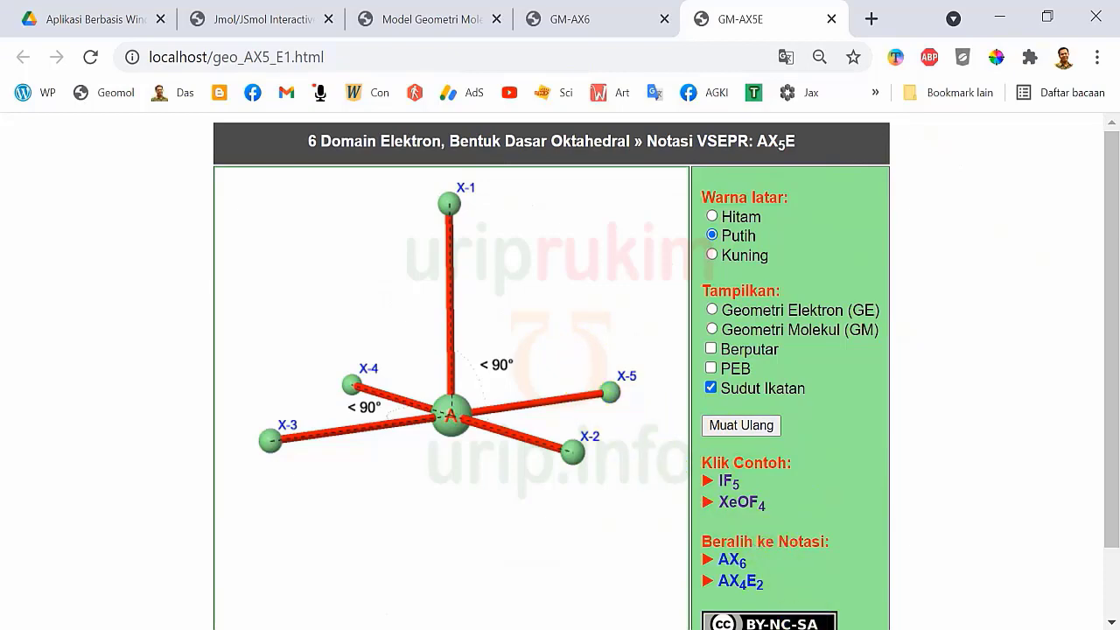
# Return to the PDF guide and open its chemtube3d.com link, allowing the connection to the site
pyautogui.click(803, 629)
pyautogui.scroll(5, 475, 351)
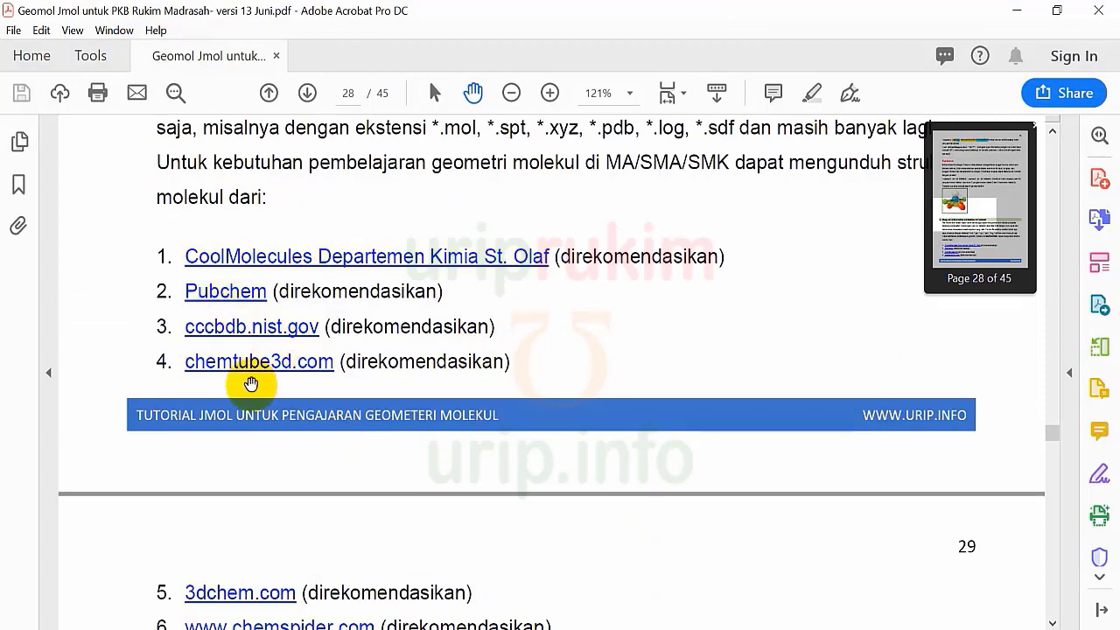
pyautogui.click(254, 366)
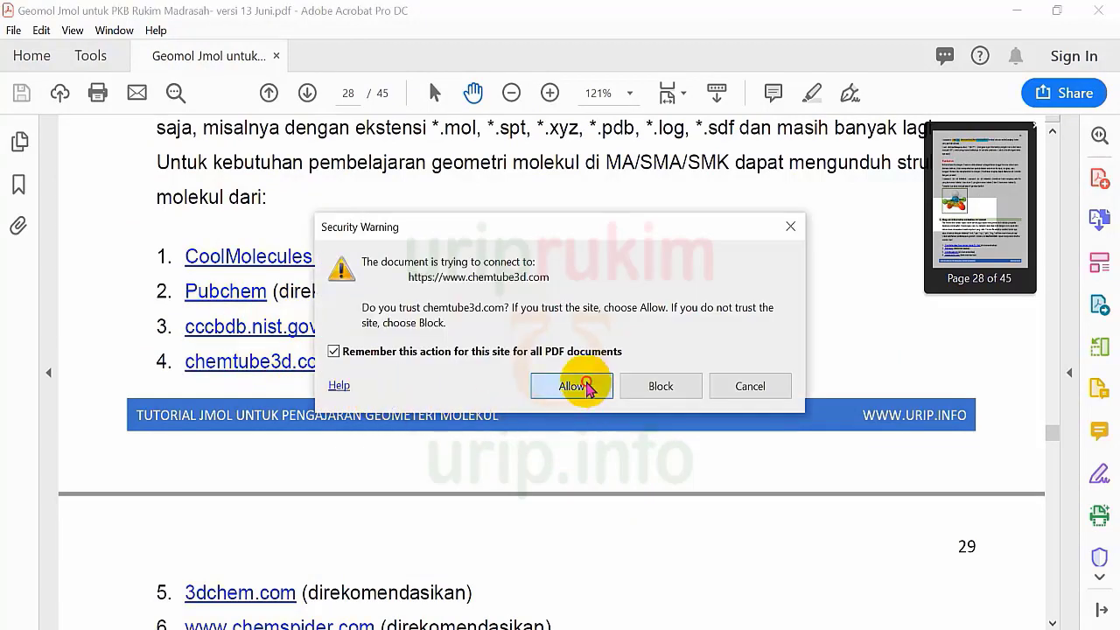
pyautogui.click(576, 390)
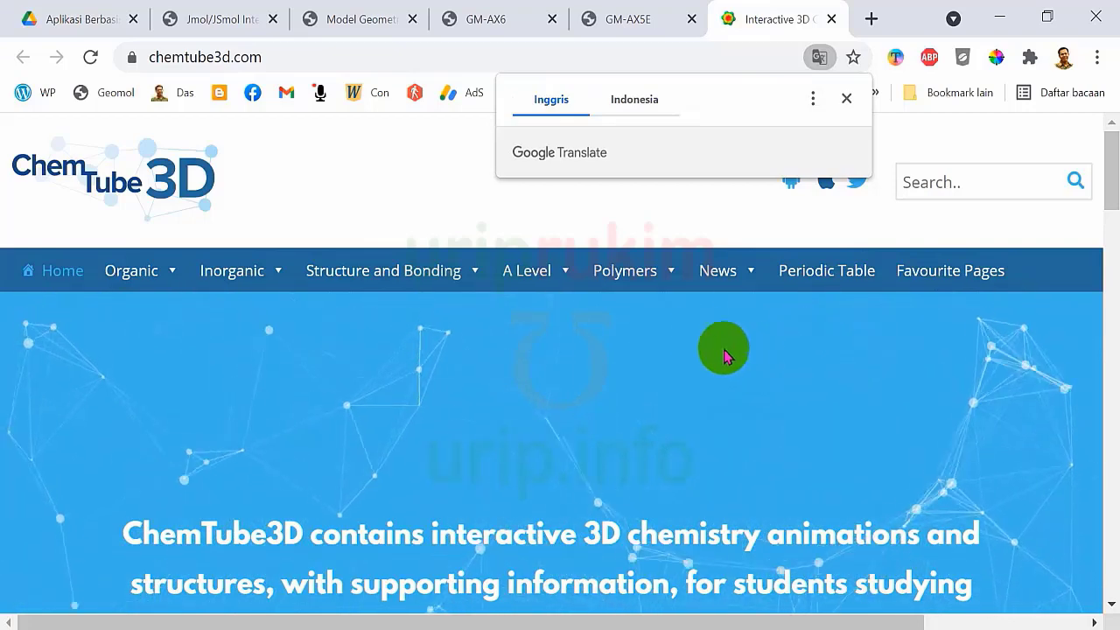
# Open the NH3 Ammonia page from ChemTube3D's Shapes of molecules VSEPR topics under Structure and Bonding
pyautogui.scroll(-2, 687, 341)
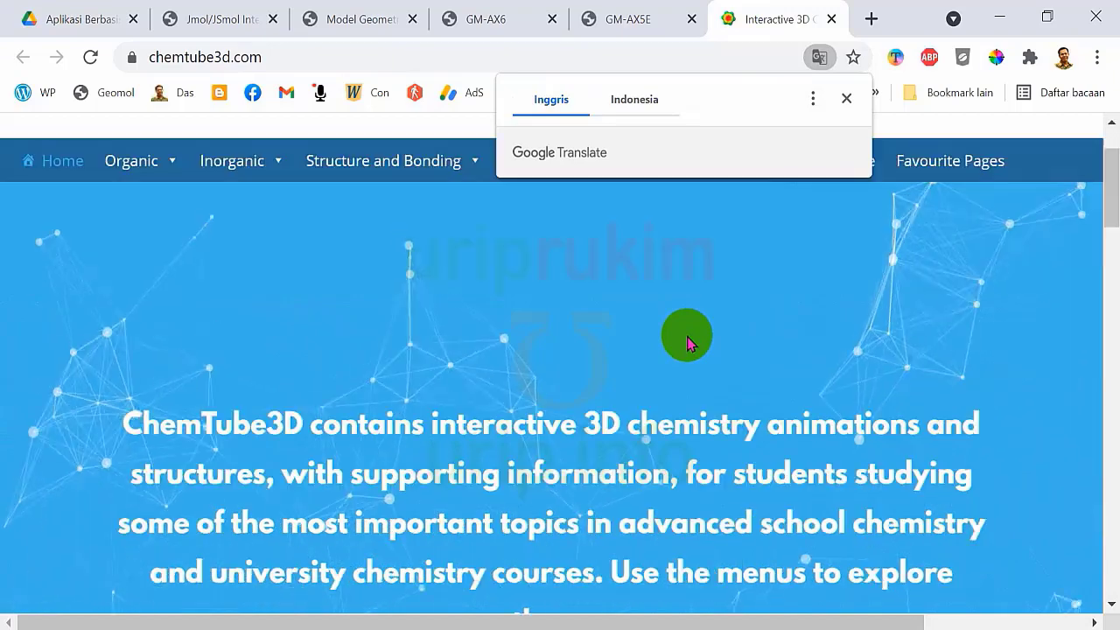
pyautogui.scroll(2, 687, 341)
pyautogui.moveTo(470, 277)
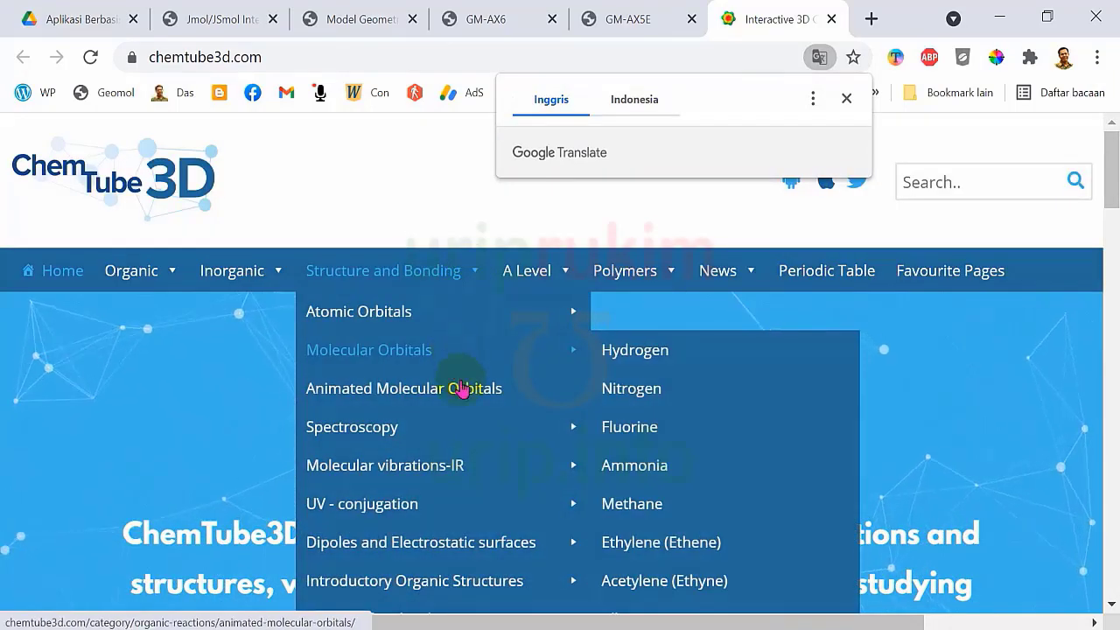
pyautogui.scroll(-4, 466, 468)
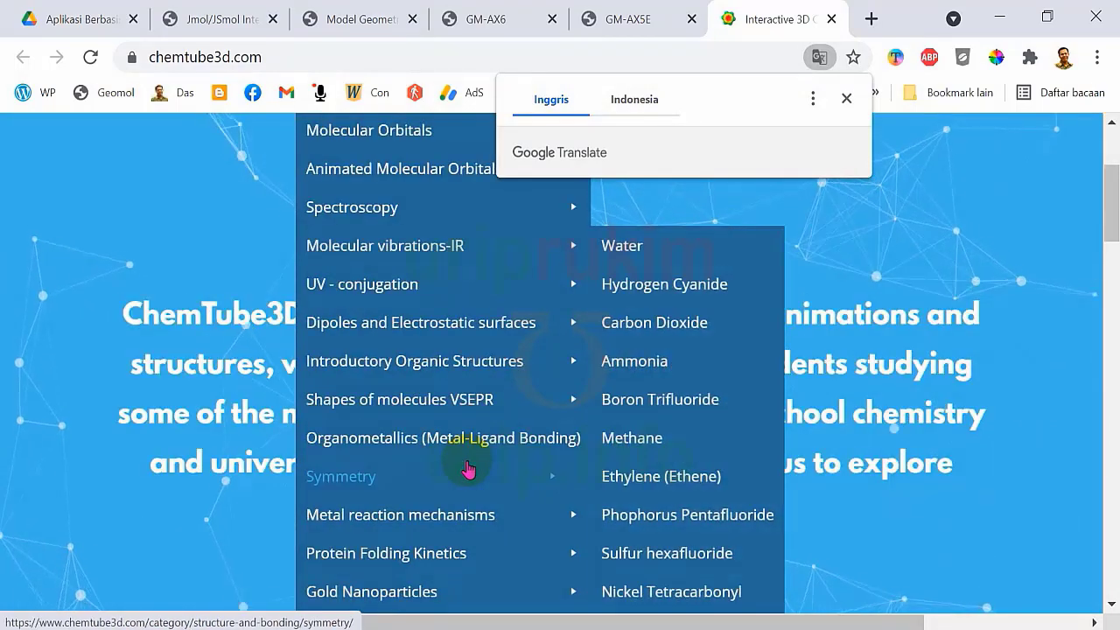
pyautogui.moveTo(482, 400)
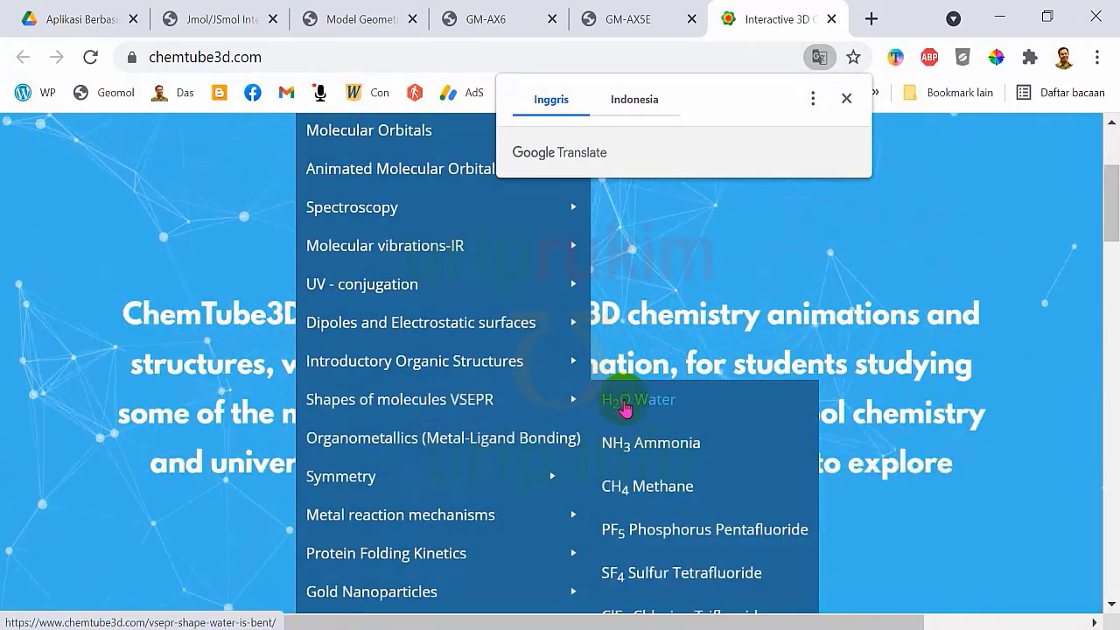
pyautogui.click(652, 443)
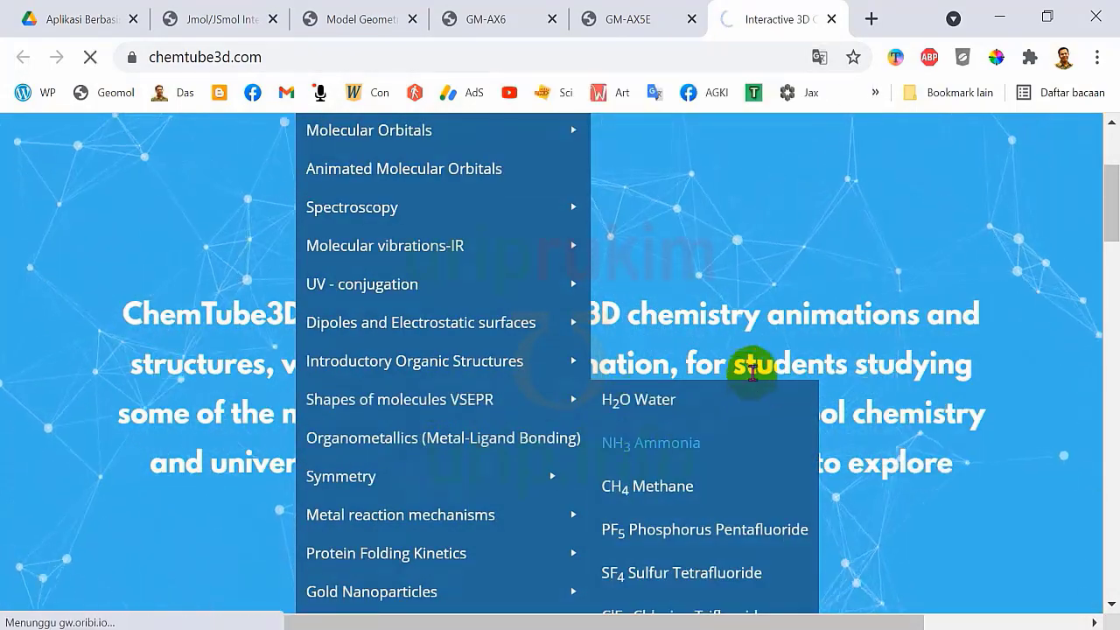
pyautogui.click(648, 448)
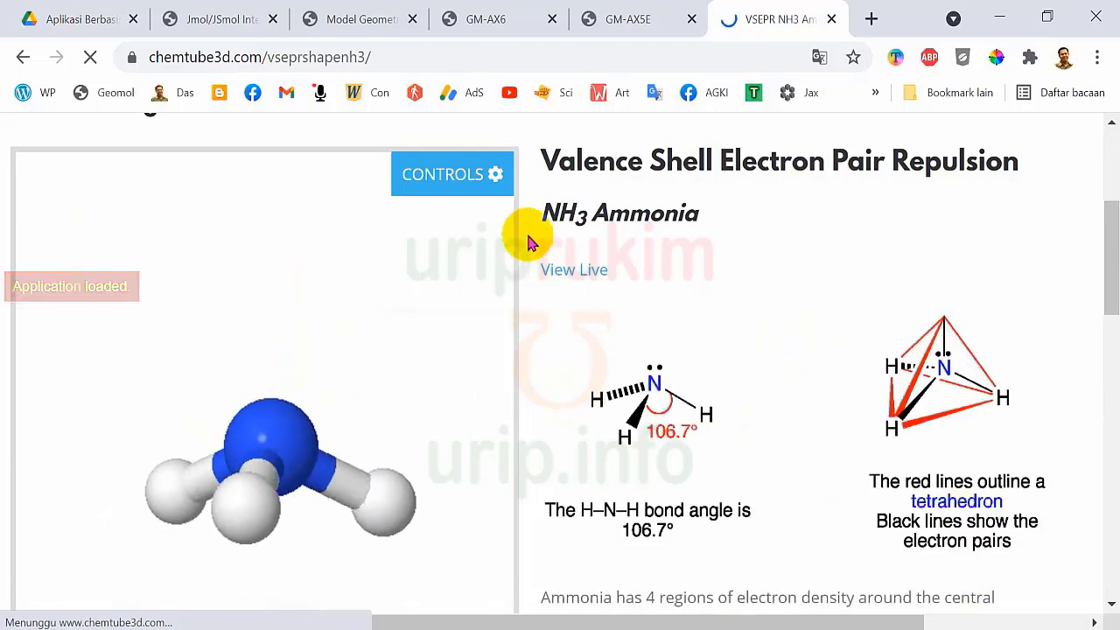
# Try turning the ammonia model with its display controls shown, open its script console beside the model and close the controls
pyautogui.click(490, 175)
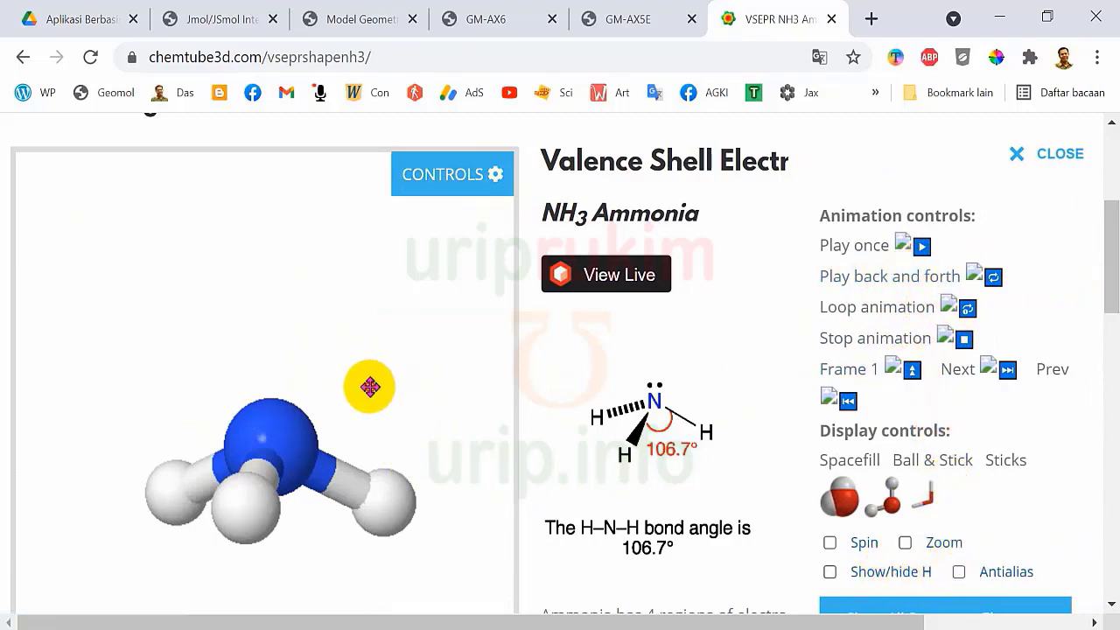
pyautogui.moveTo(370, 387); pyautogui.dragTo(378, 424)
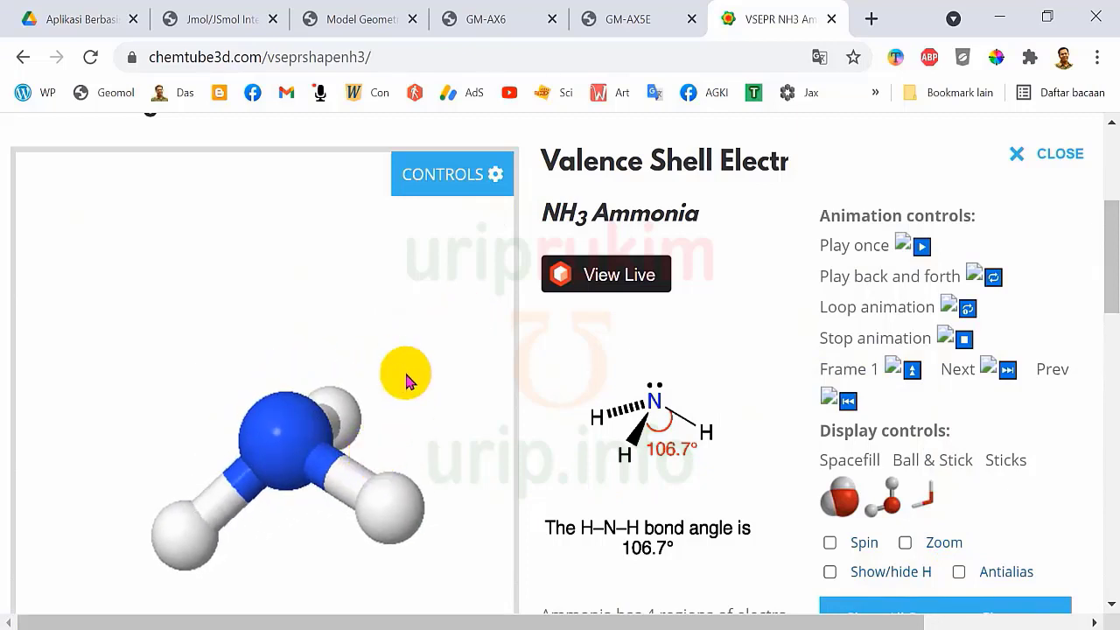
pyautogui.rightClick(315, 191)
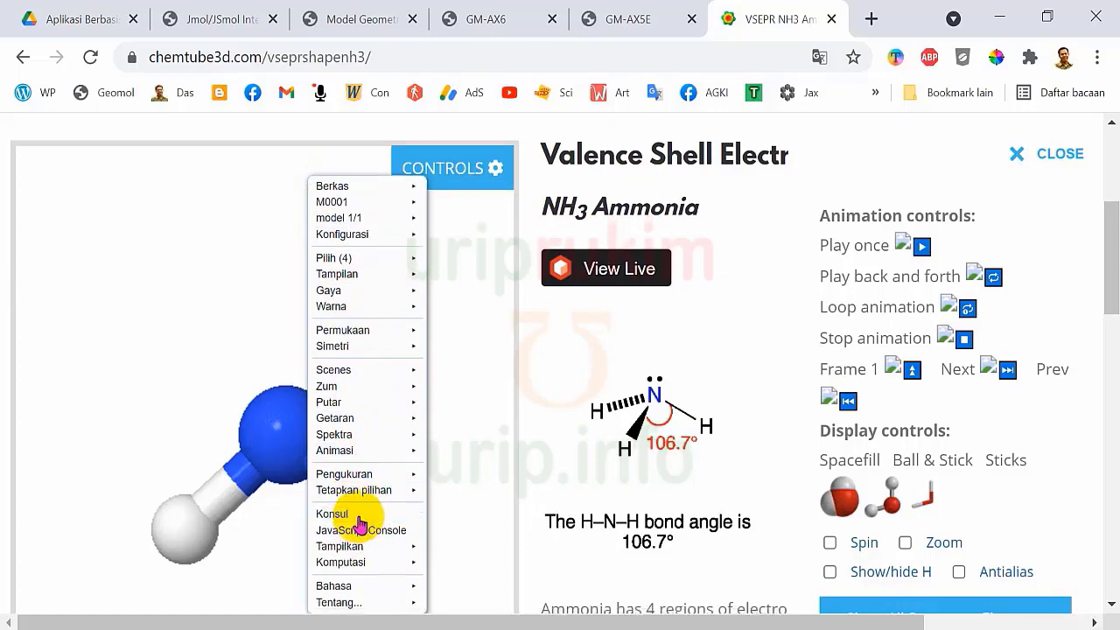
pyautogui.click(333, 515)
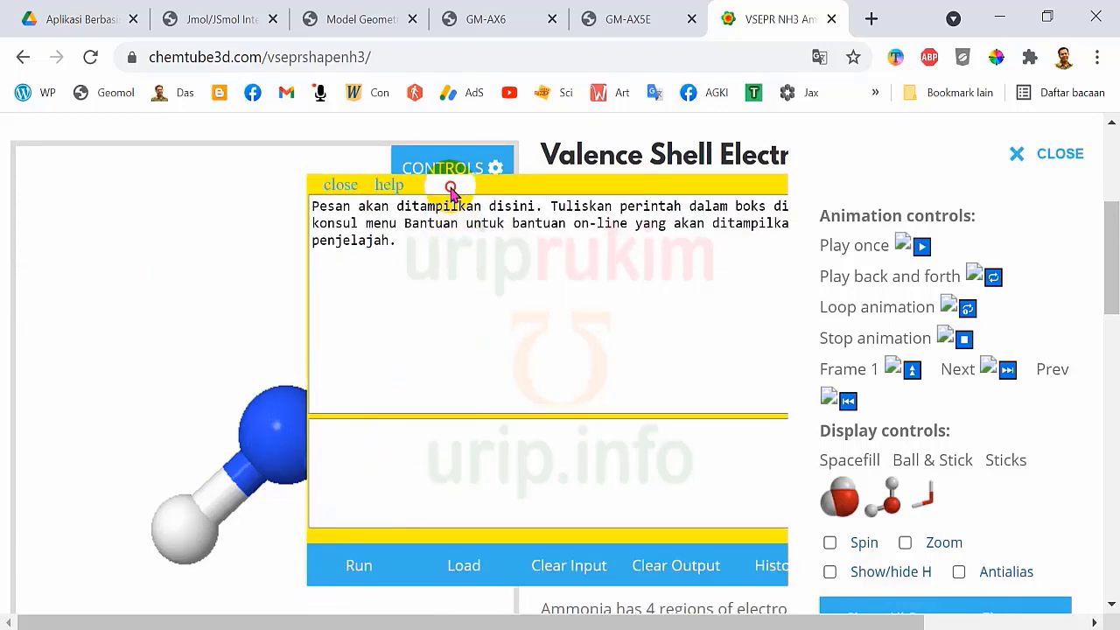
pyautogui.moveTo(451, 189); pyautogui.dragTo(674, 161)
pyautogui.click(1017, 154)
pyautogui.click(586, 425)
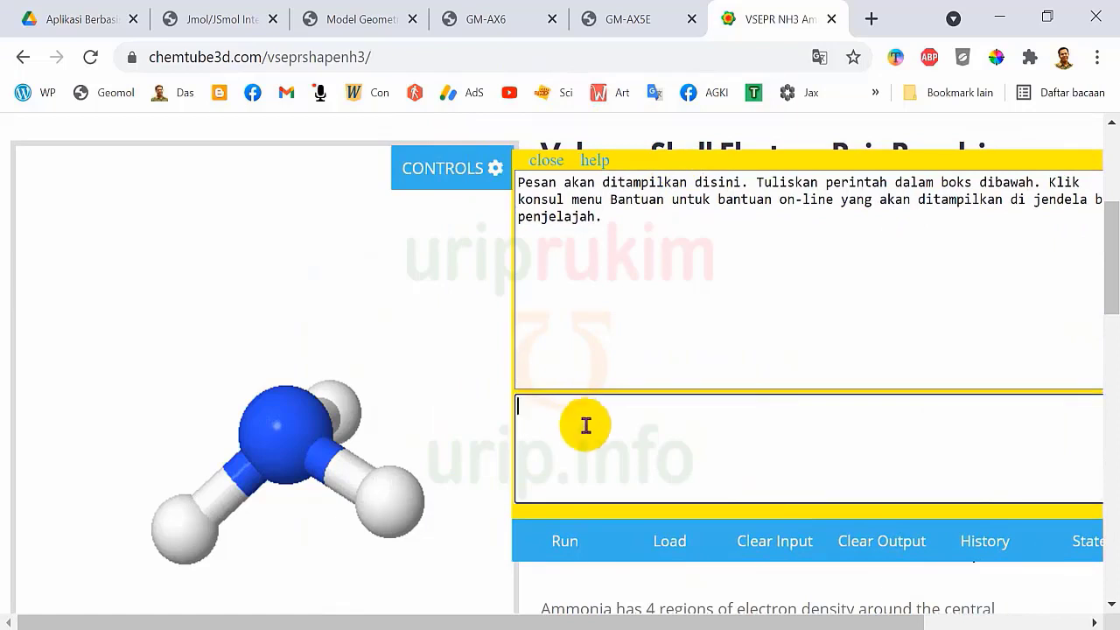
# Give the ammonia model a pink background and turn the molecule to view it from different sides
pyautogui.moveTo(308, 452); pyautogui.dragTo(283, 382)
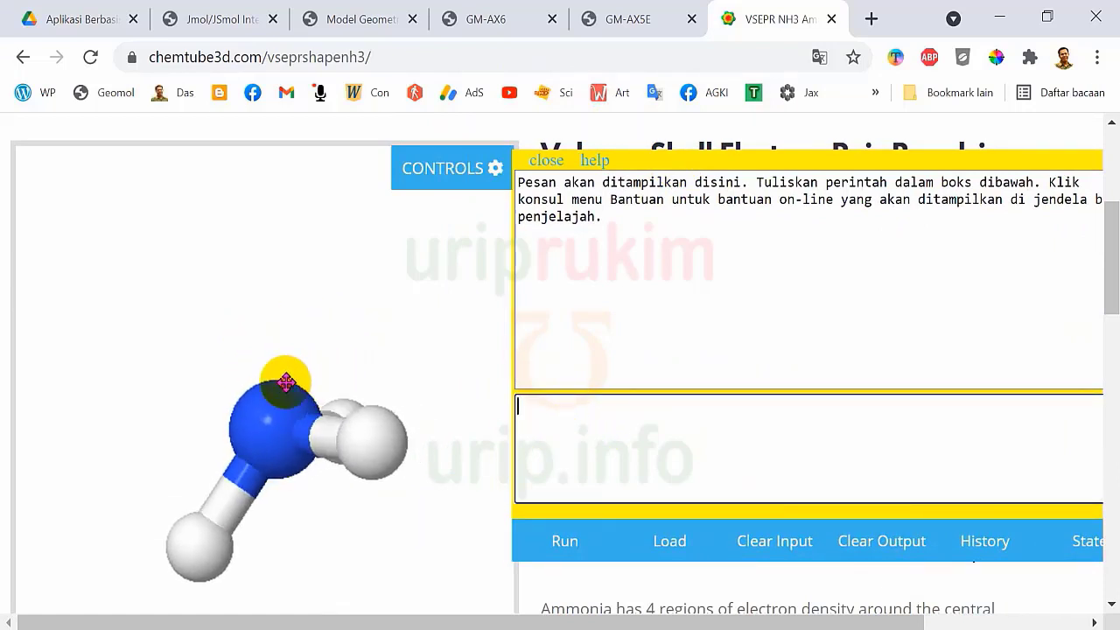
pyautogui.rightClick(74, 191)
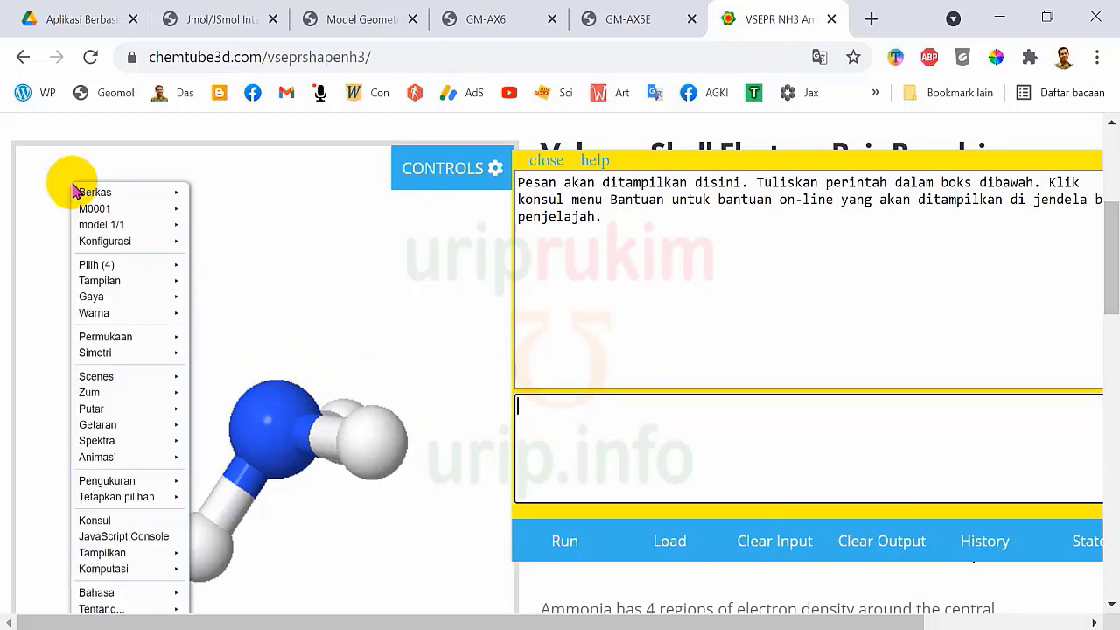
pyautogui.moveTo(115, 317)
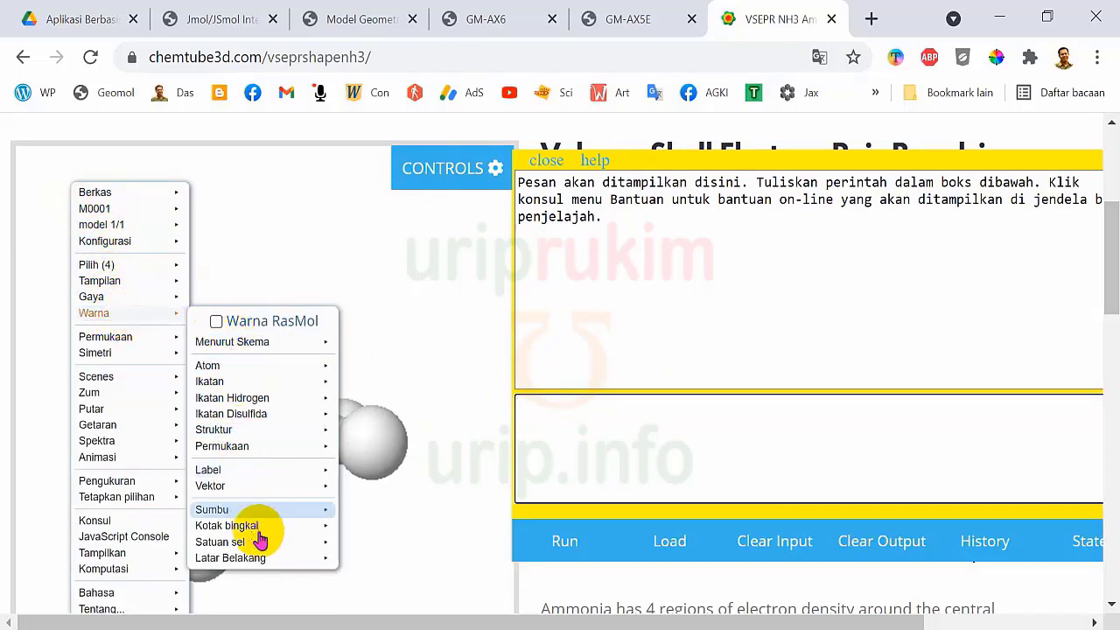
pyautogui.moveTo(280, 561)
pyautogui.click(355, 562)
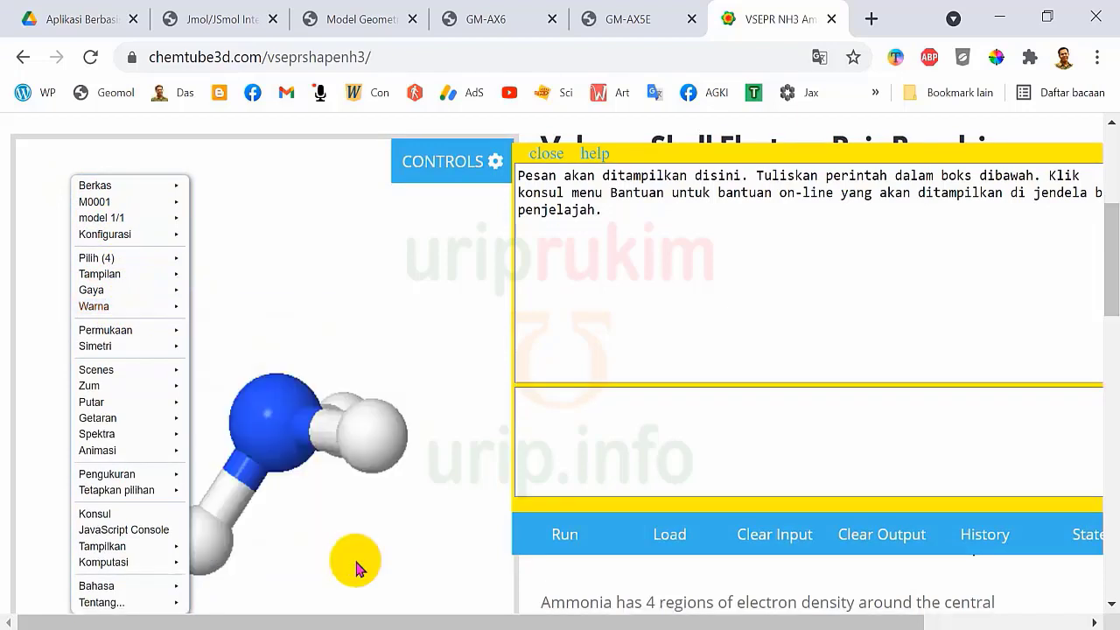
pyautogui.moveTo(362, 320); pyautogui.dragTo(223, 290)
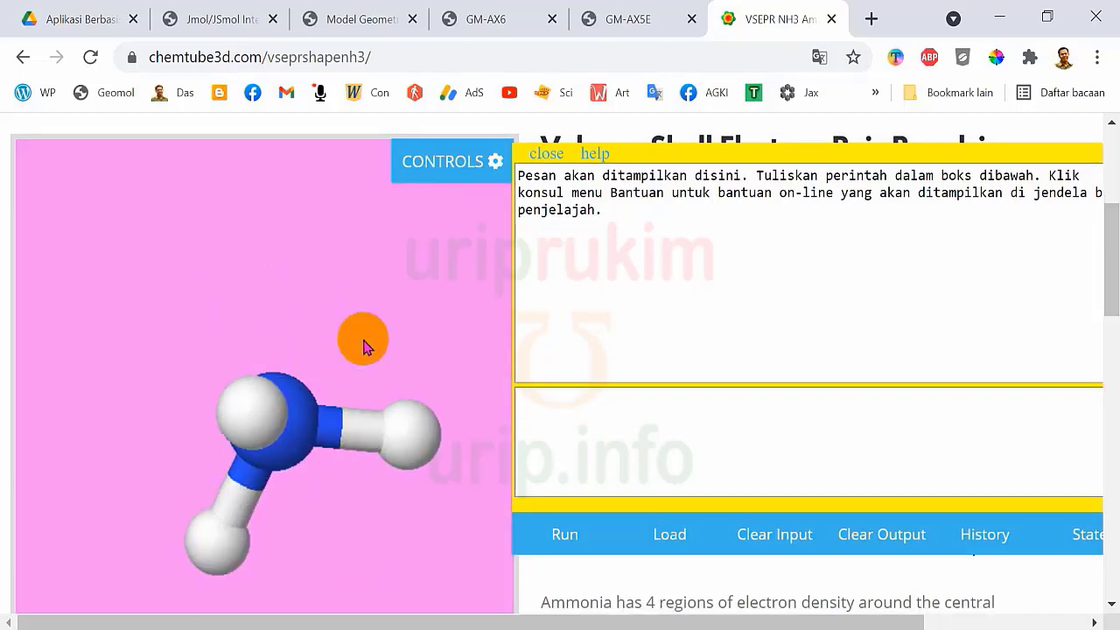
pyautogui.moveTo(364, 347); pyautogui.dragTo(303, 430)
# Run the command "measure allconnected (*)(*)" in the console to label the ammonia model's bond lengths
pyautogui.click(566, 403)
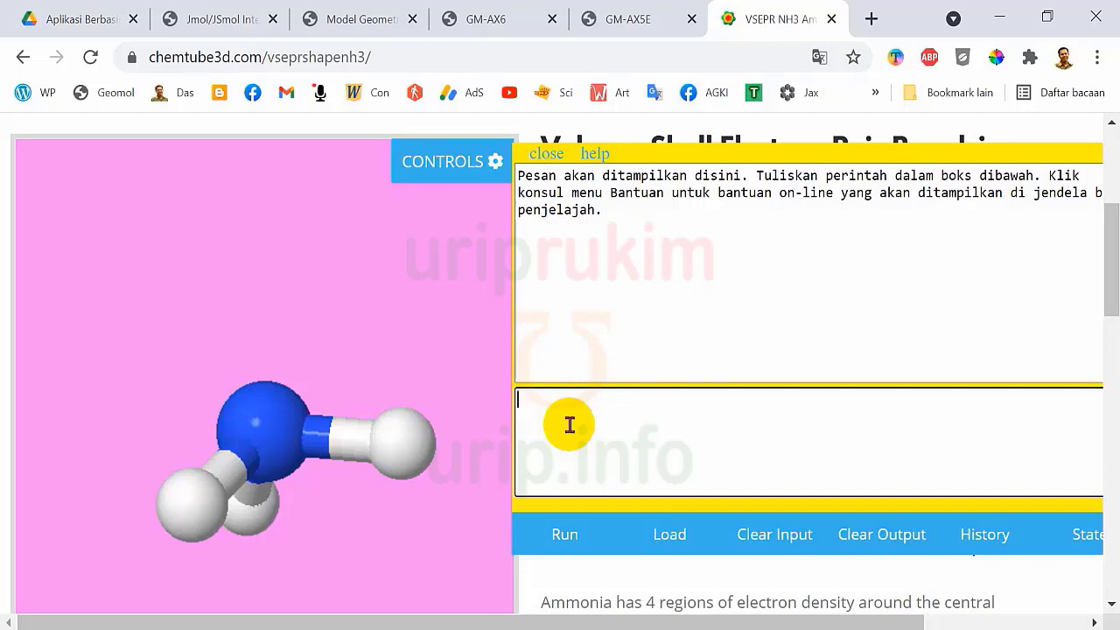
pyautogui.moveTo(358, 277); pyautogui.dragTo(351, 456)
pyautogui.click(652, 534)
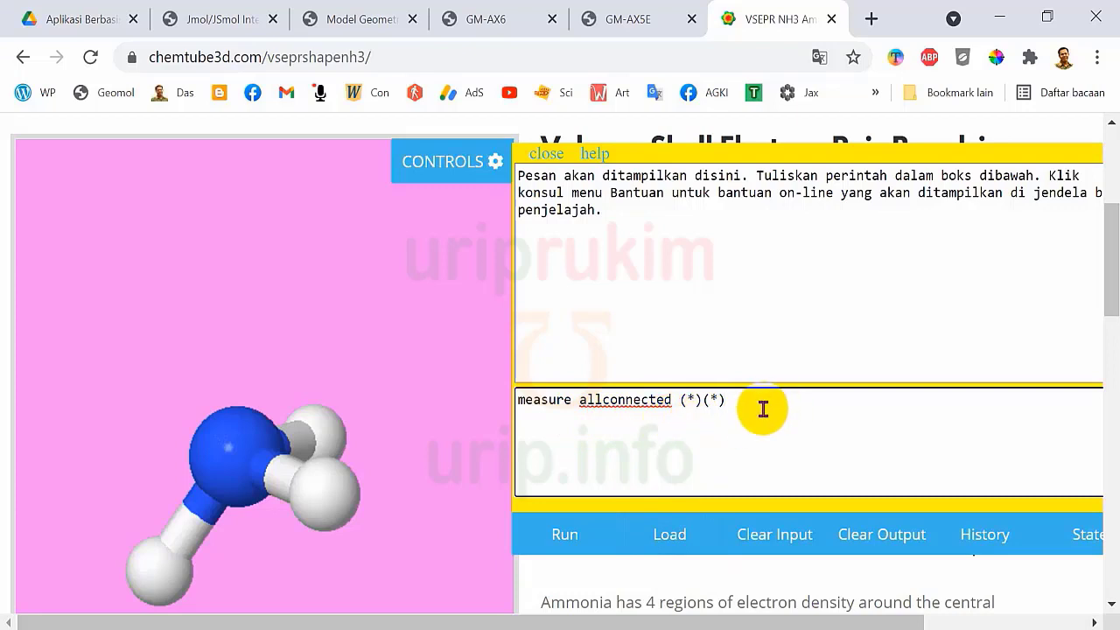
pyautogui.press('Return')
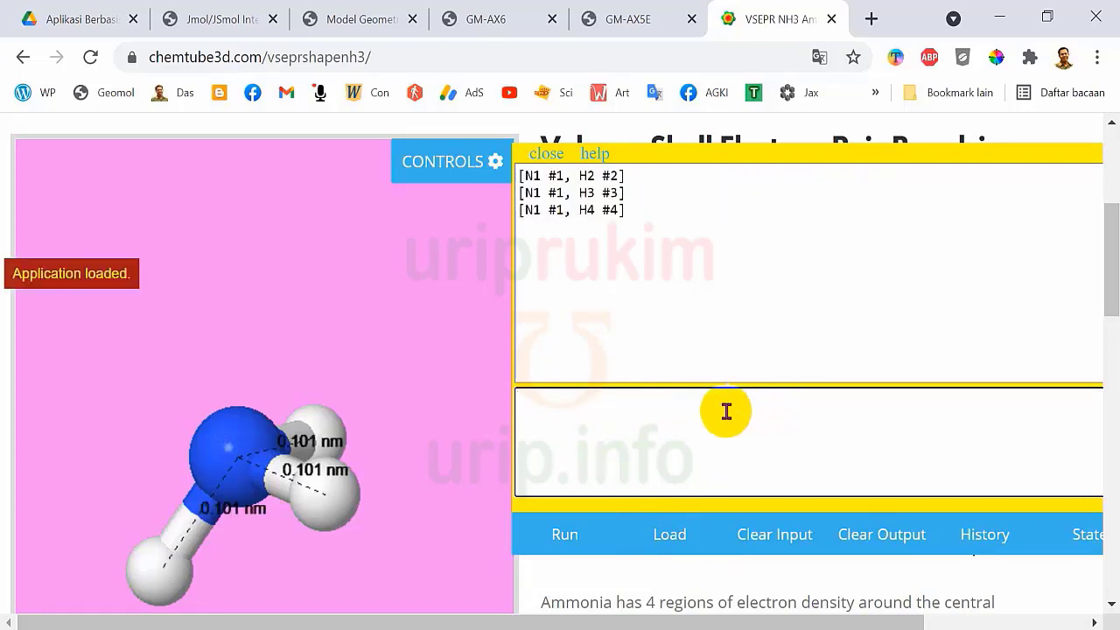
# Run the polyhedra command on the ammonia model, turn it to inspect the shape and close the console
pyautogui.moveTo(477, 462); pyautogui.dragTo(490, 495)
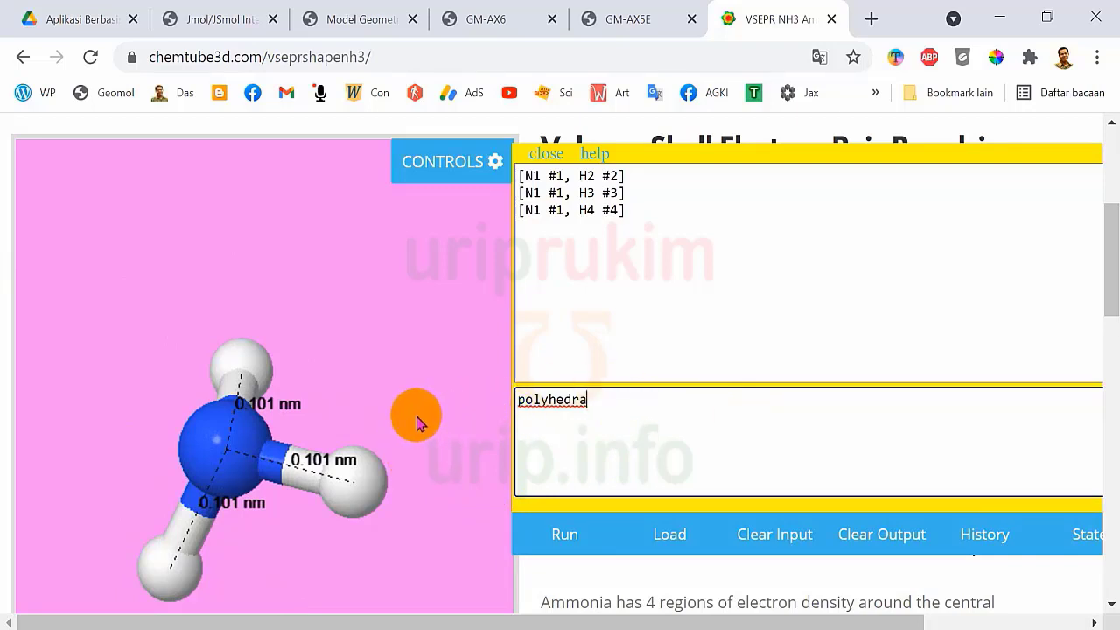
pyautogui.press('Return')
pyautogui.moveTo(418, 420); pyautogui.dragTo(167, 488)
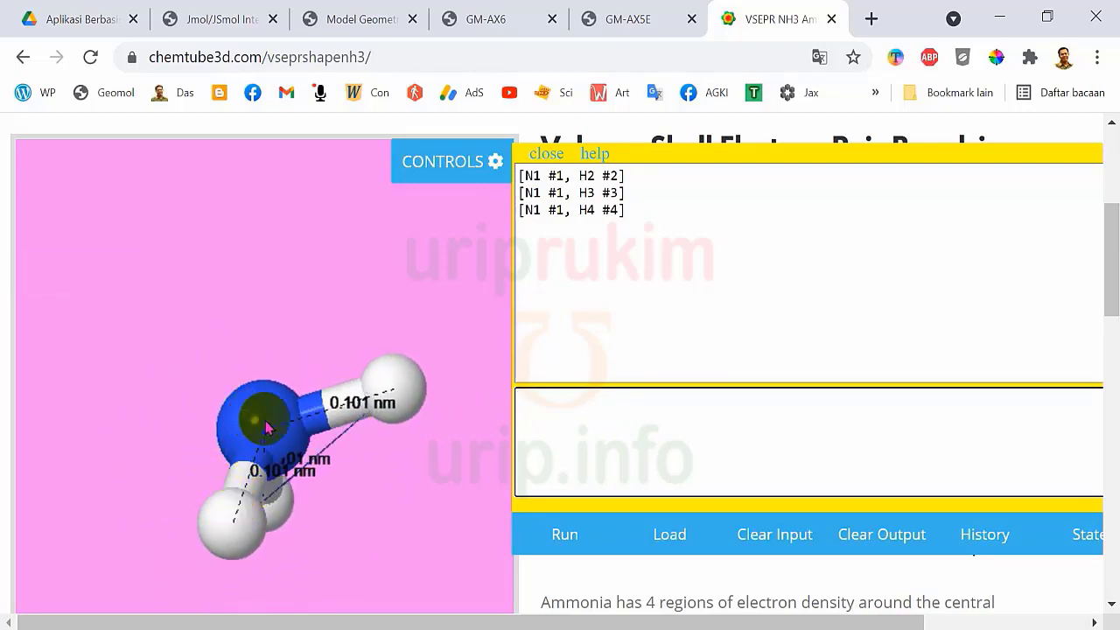
pyautogui.moveTo(348, 396); pyautogui.dragTo(268, 437)
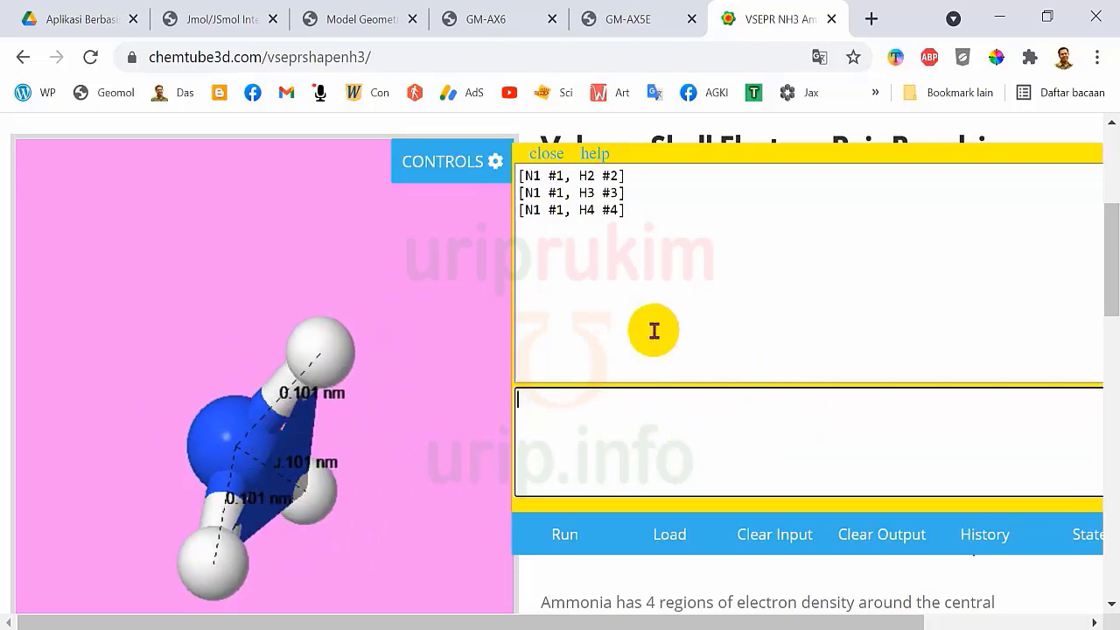
pyautogui.click(545, 154)
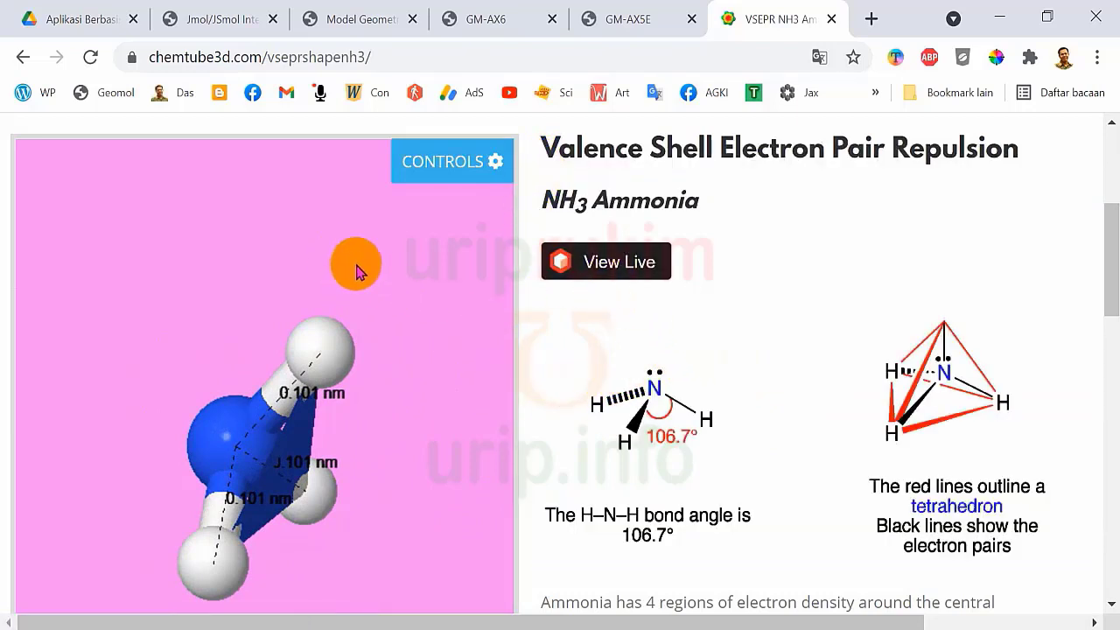
# Open the live Augment view of ammonia, display and dismiss its View in your space code, and start the 3D model
pyautogui.click(607, 265)
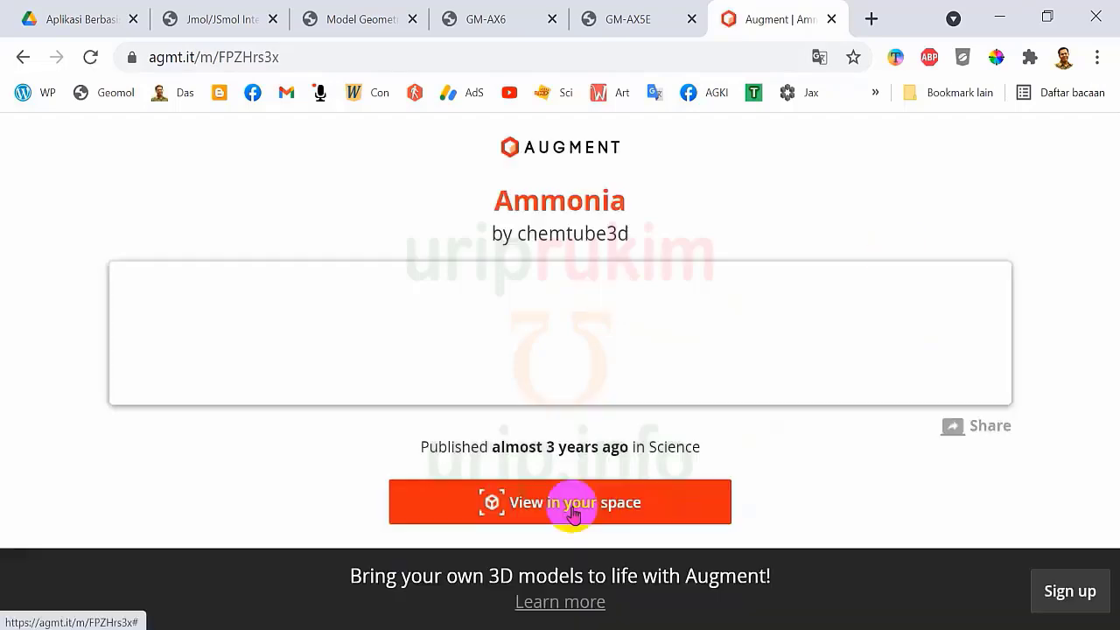
pyautogui.click(508, 512)
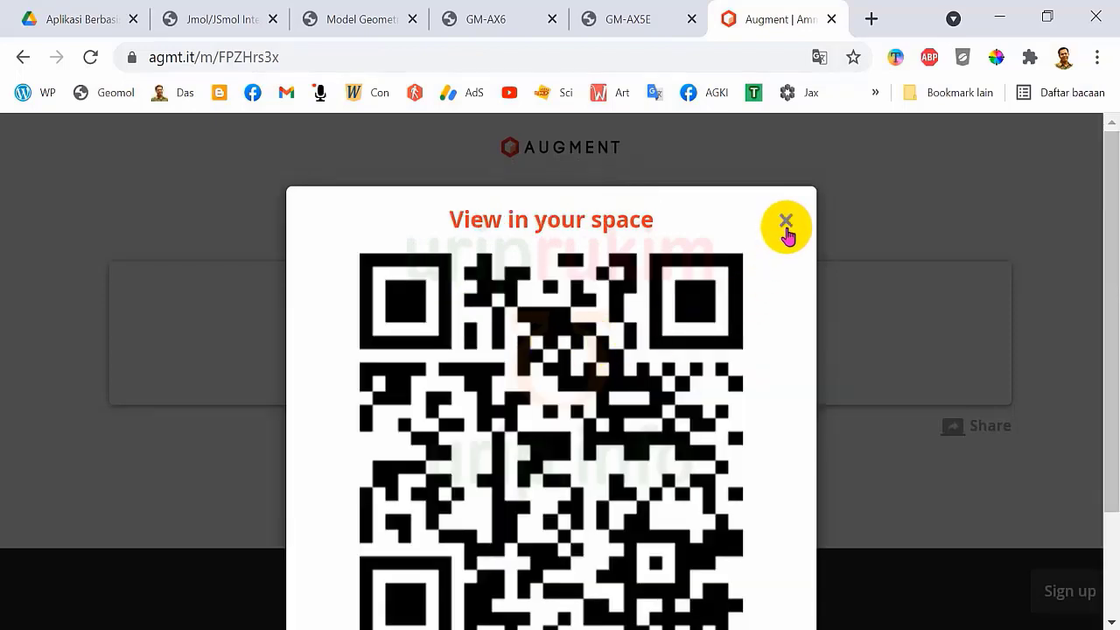
pyautogui.click(786, 229)
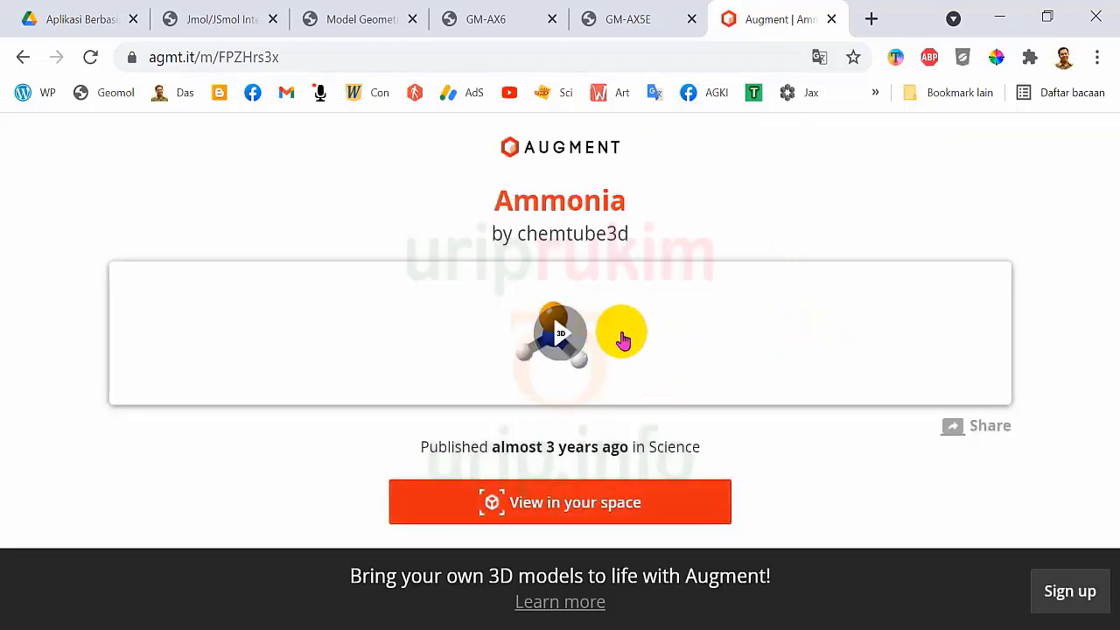
pyautogui.click(561, 337)
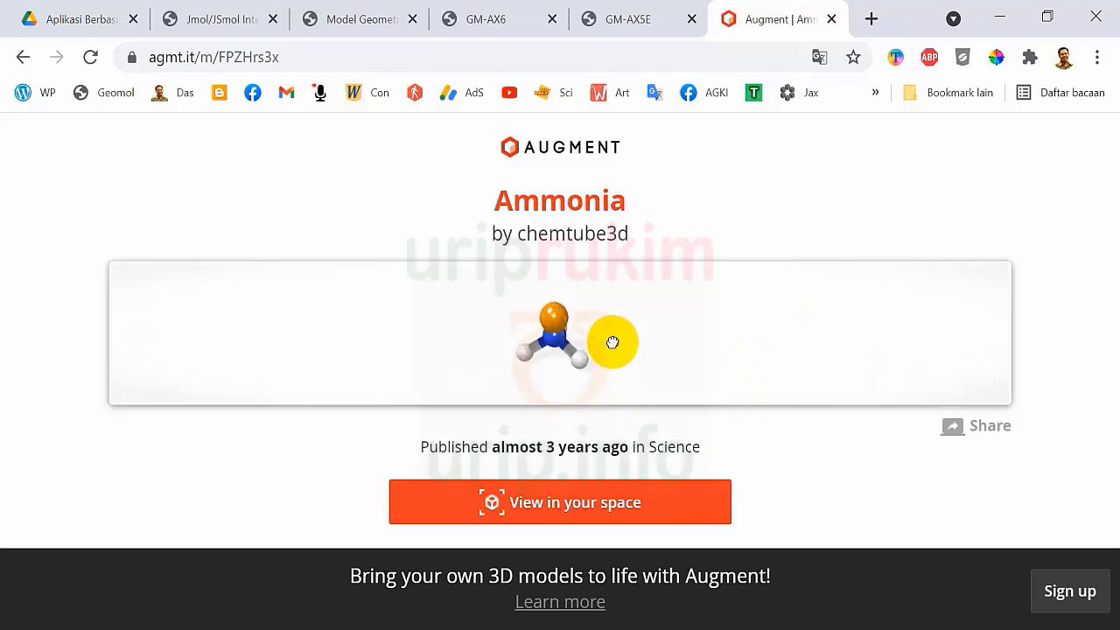
# Turn the ammonia model in the Augment viewer to see it from different sides
pyautogui.moveTo(612, 342); pyautogui.dragTo(520, 137)
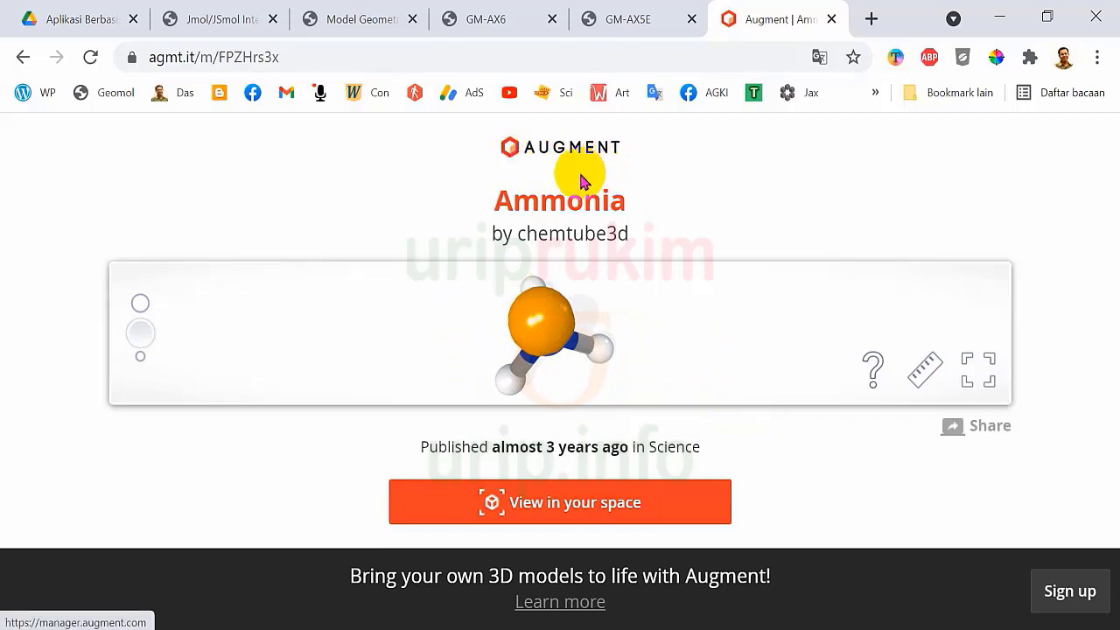
pyautogui.moveTo(635, 328); pyautogui.dragTo(623, 264)
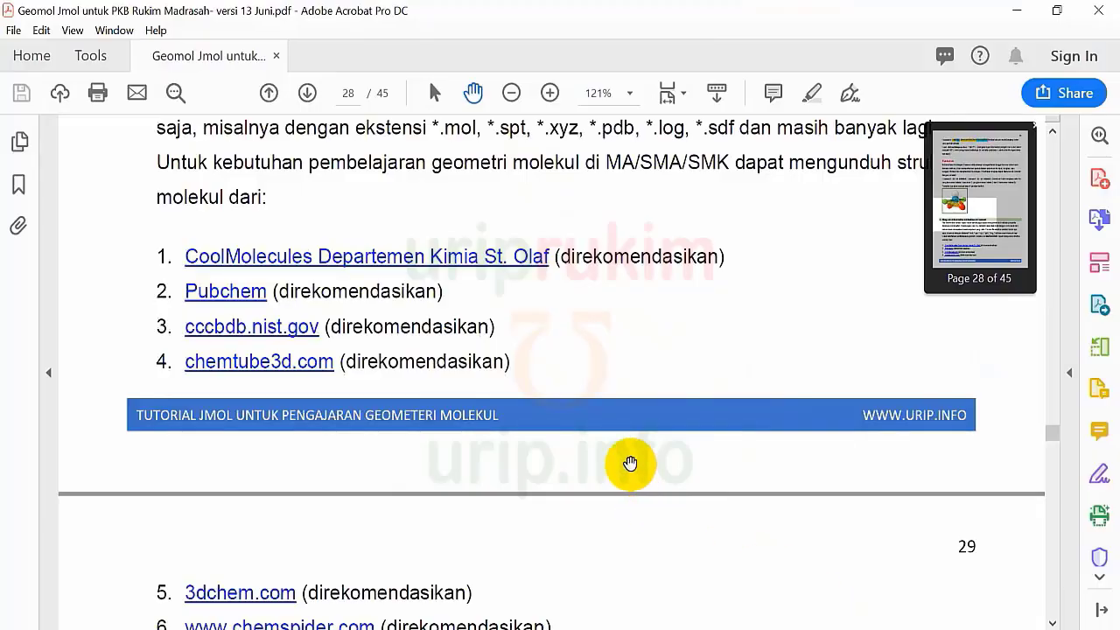
# Go through the PDF guide from the list of recommended structure sources to page 45
pyautogui.scroll(-15, 622, 460)
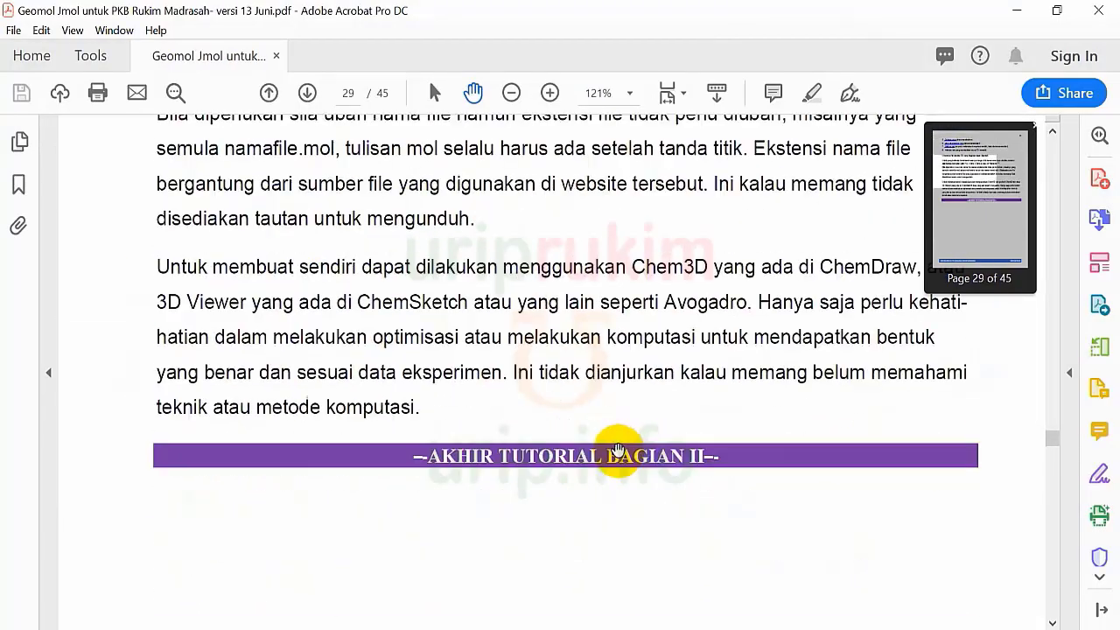
pyautogui.scroll(-10, 618, 451)
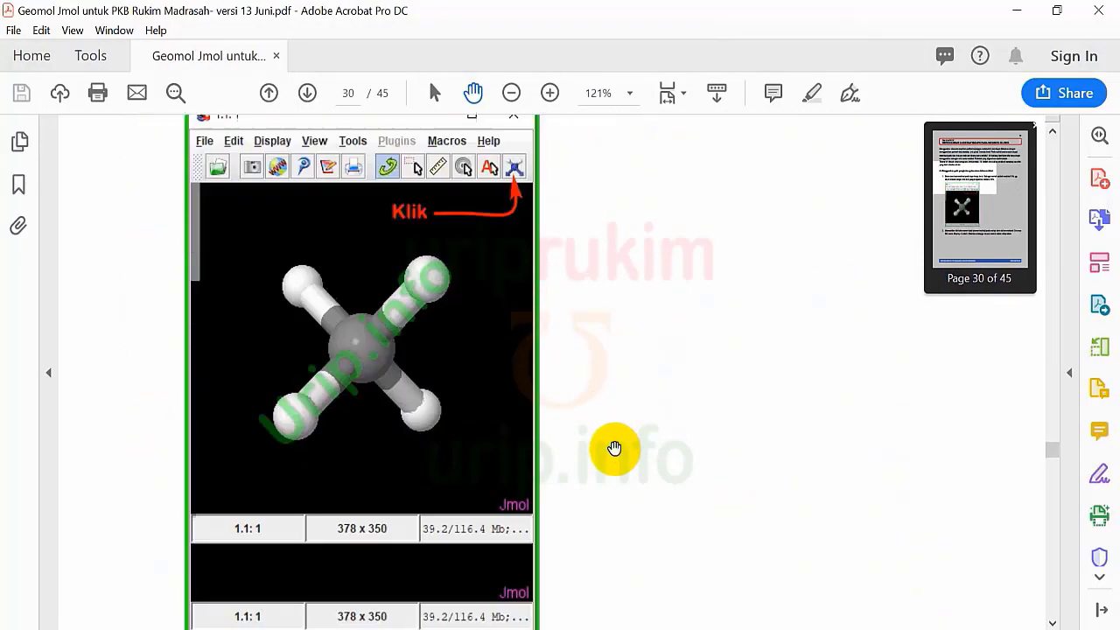
pyautogui.scroll(-10, 614, 448)
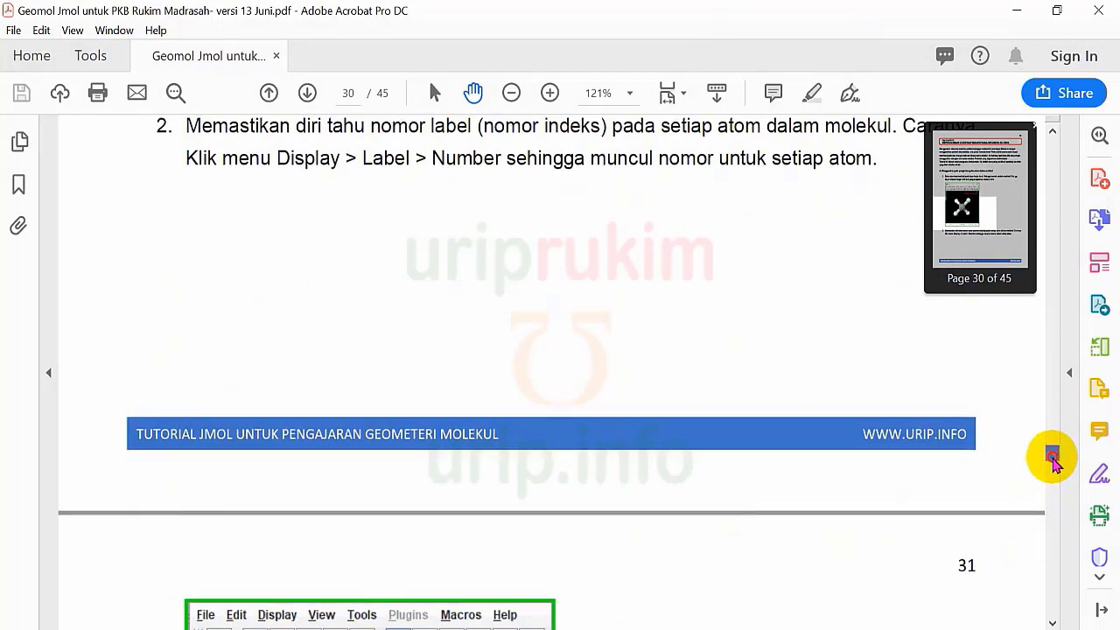
pyautogui.moveTo(1052, 459); pyautogui.dragTo(1031, 610)
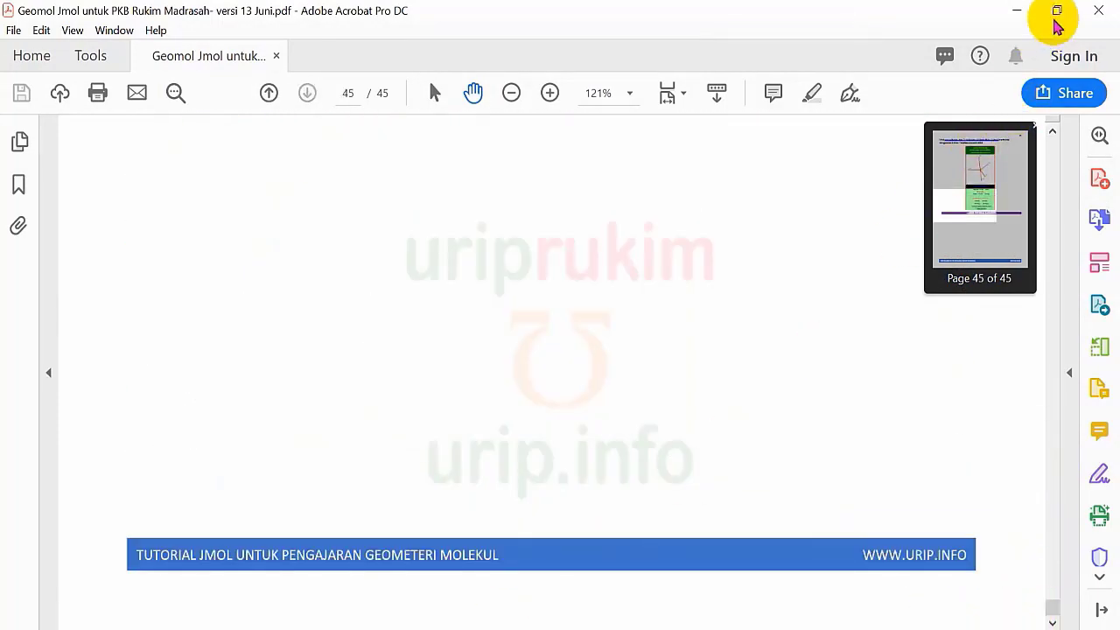
# Leave the PDF guide for the browser and look through the Jmol/JSmol documentation on commands and variable scope
pyautogui.click(1022, 11)
pyautogui.click(206, 18)
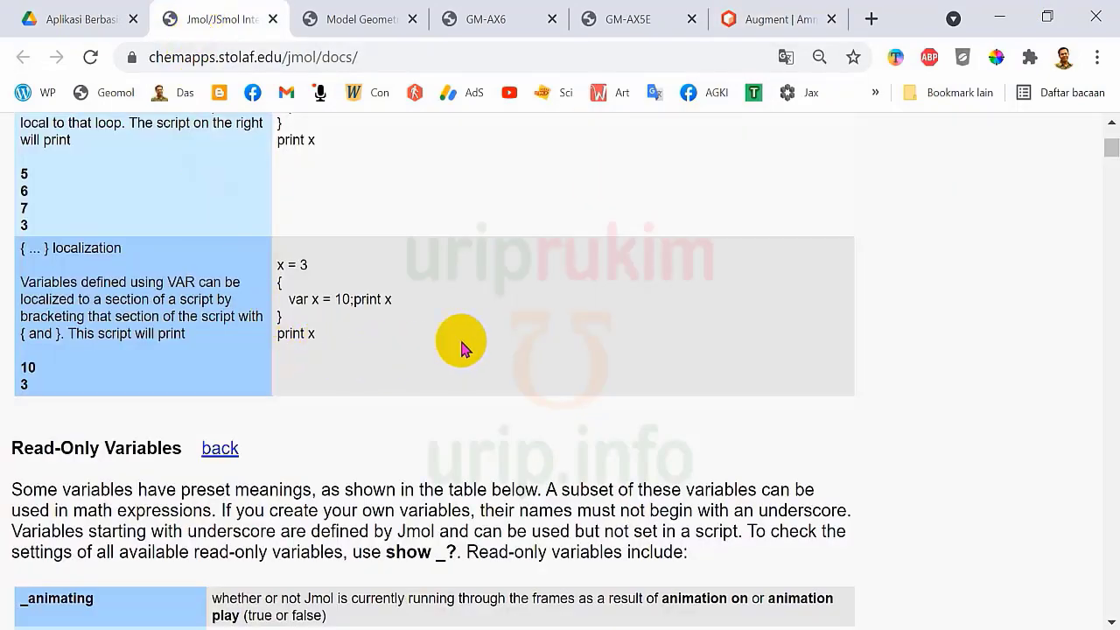
pyautogui.scroll(-10, 437, 324)
pyautogui.scroll(-3, 412, 296)
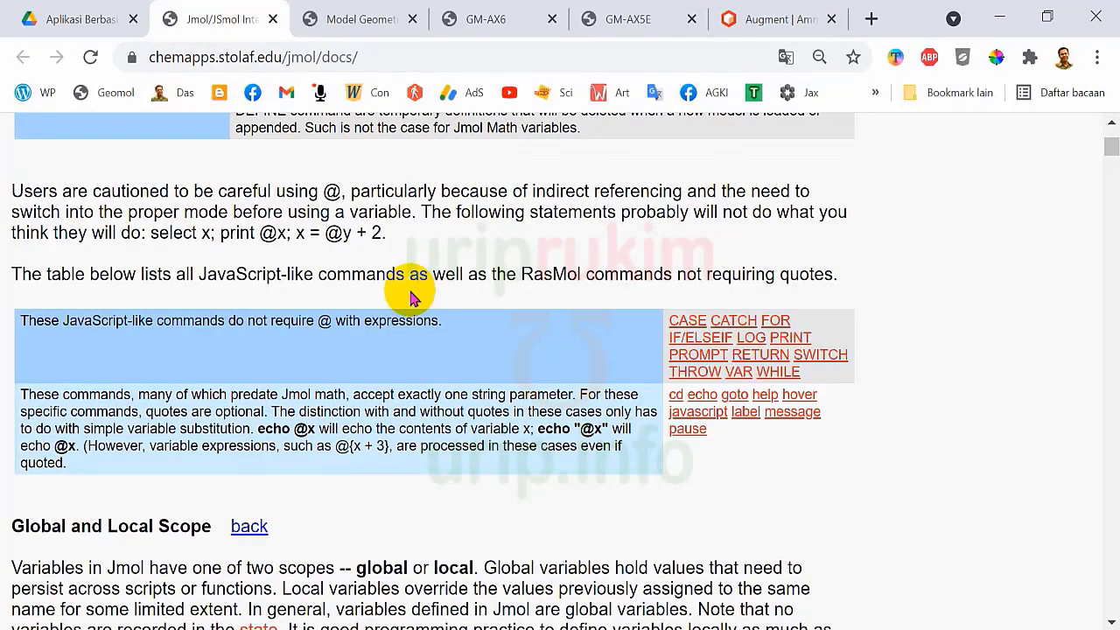
pyautogui.scroll(-1, 420, 295)
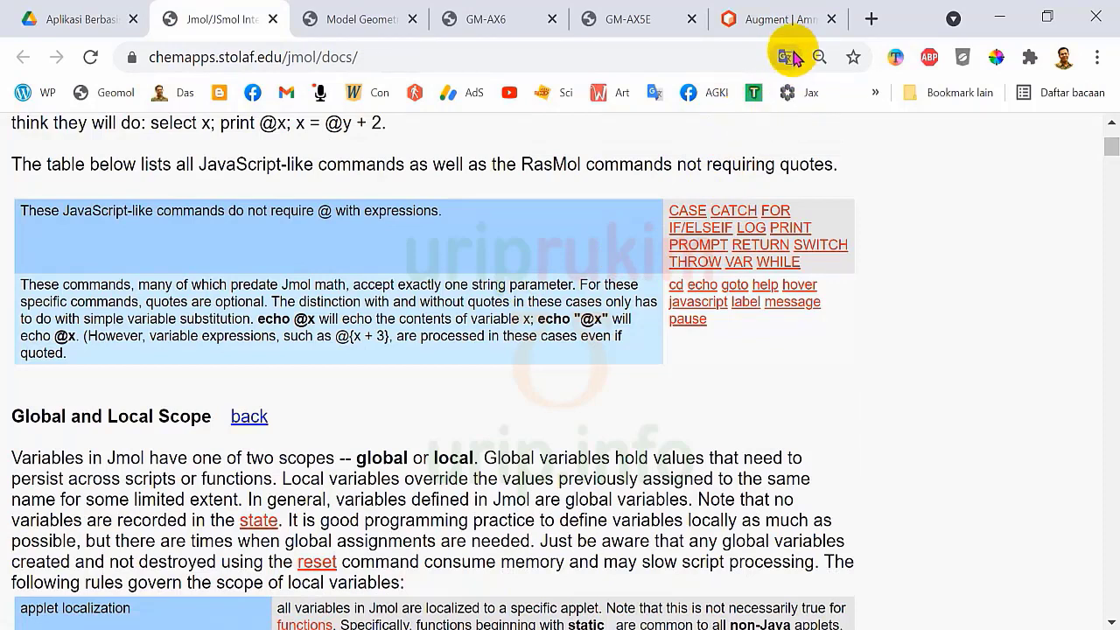
# Search the web for "forum jmol user" in a new tab and open the SourceForge jmol-users archive
pyautogui.click(871, 19)
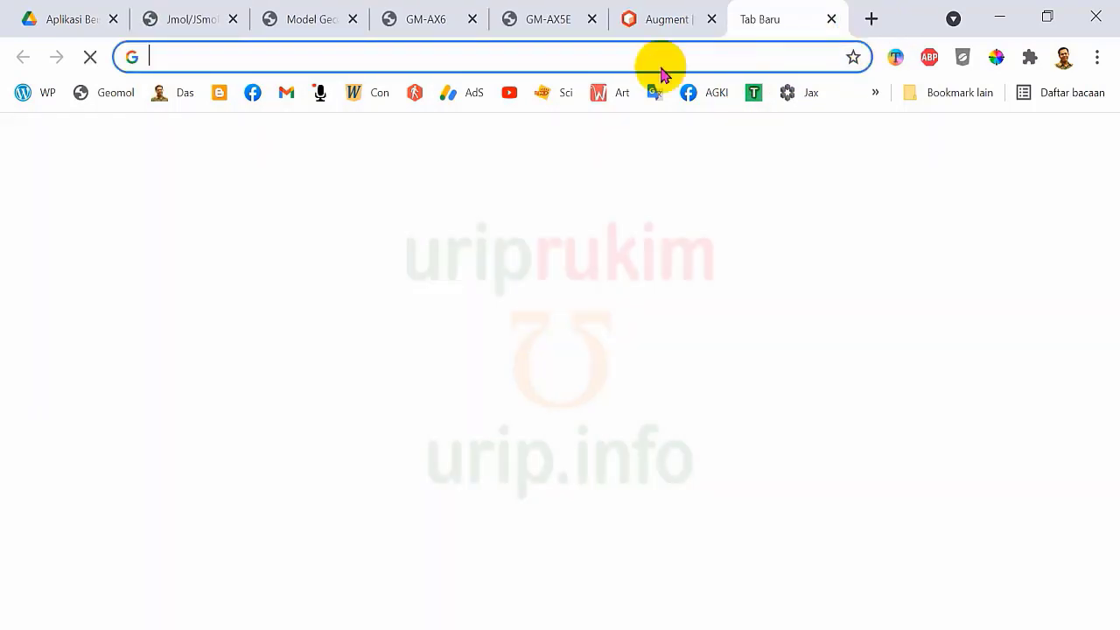
pyautogui.click(478, 57)
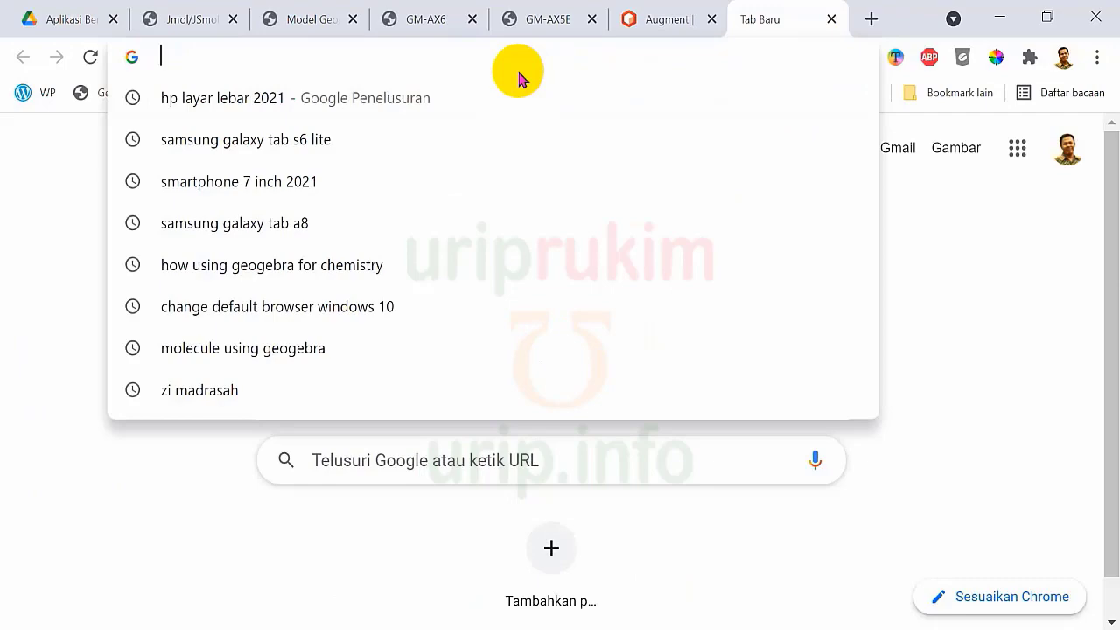
pyautogui.write('forum')
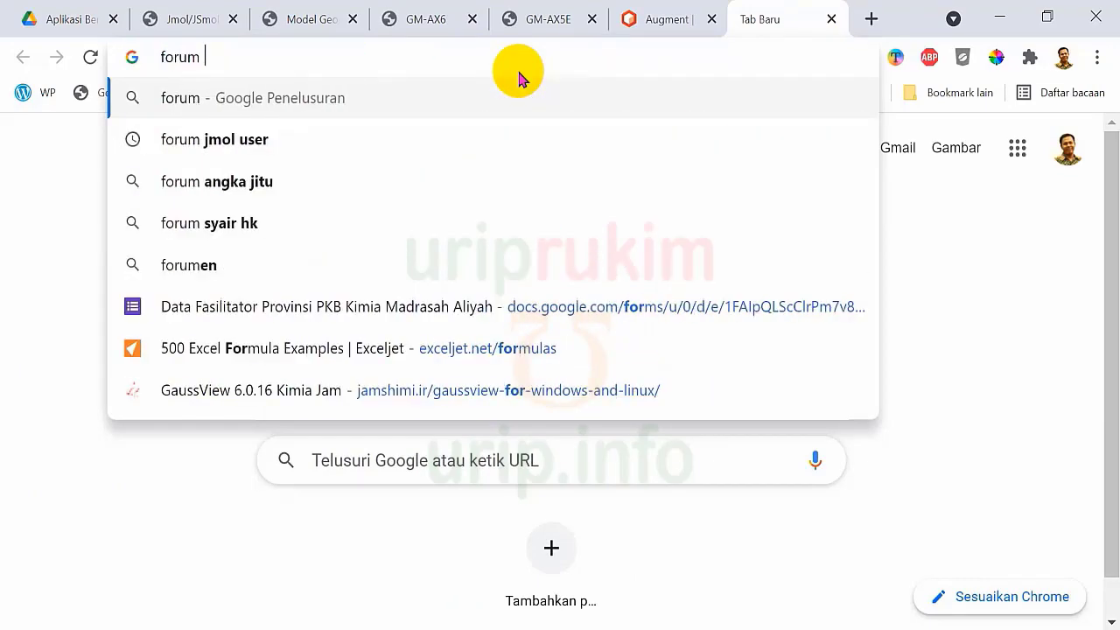
pyautogui.press('Down')
pyautogui.press('Return')
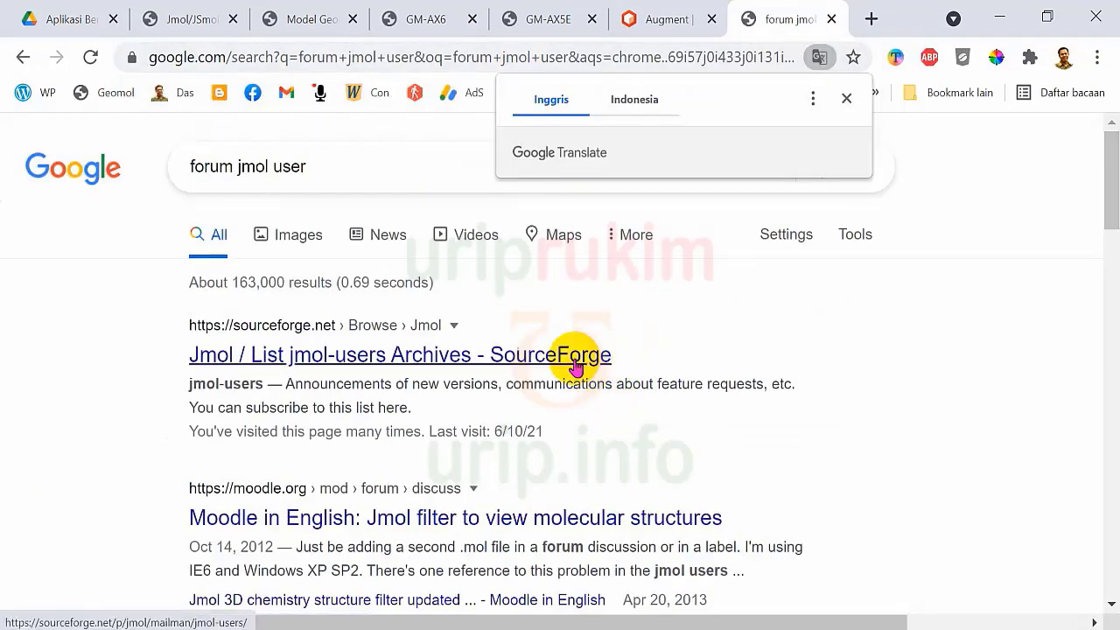
pyautogui.click(575, 366)
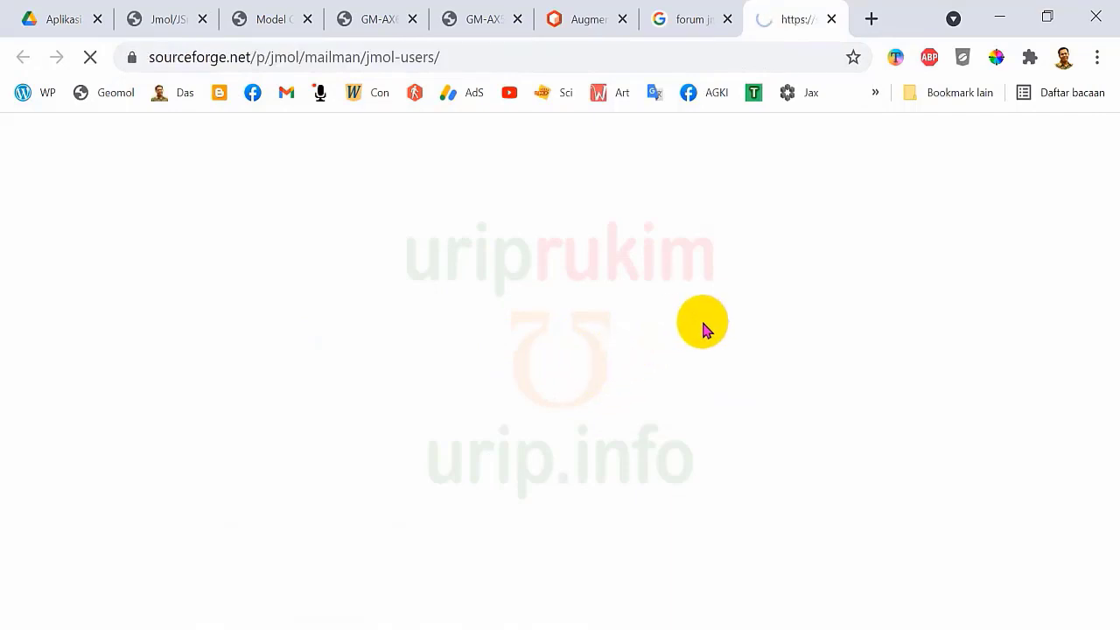
# Dismiss the translation offer on the jmol-users archive and open the messages of May 2021
pyautogui.scroll(-10, 597, 372)
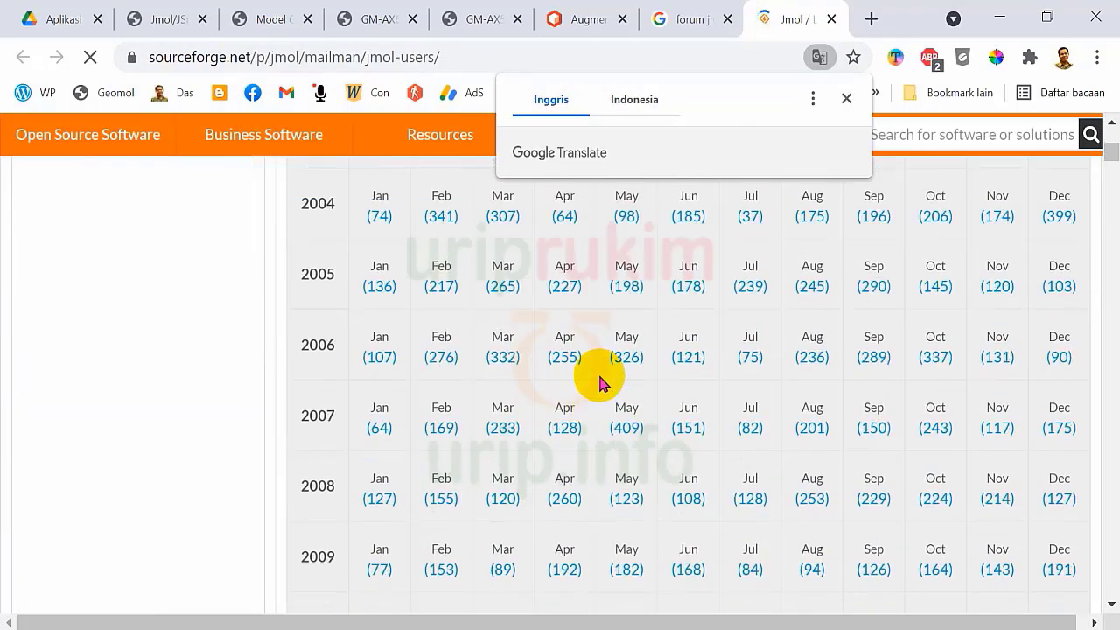
pyautogui.scroll(-12, 748, 293)
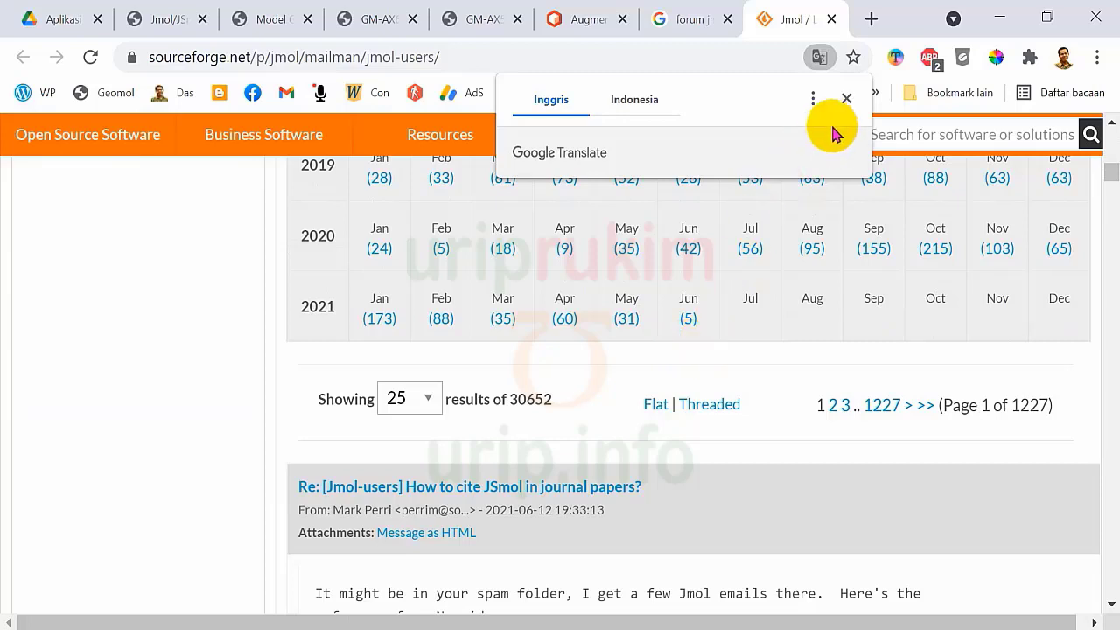
pyautogui.click(846, 99)
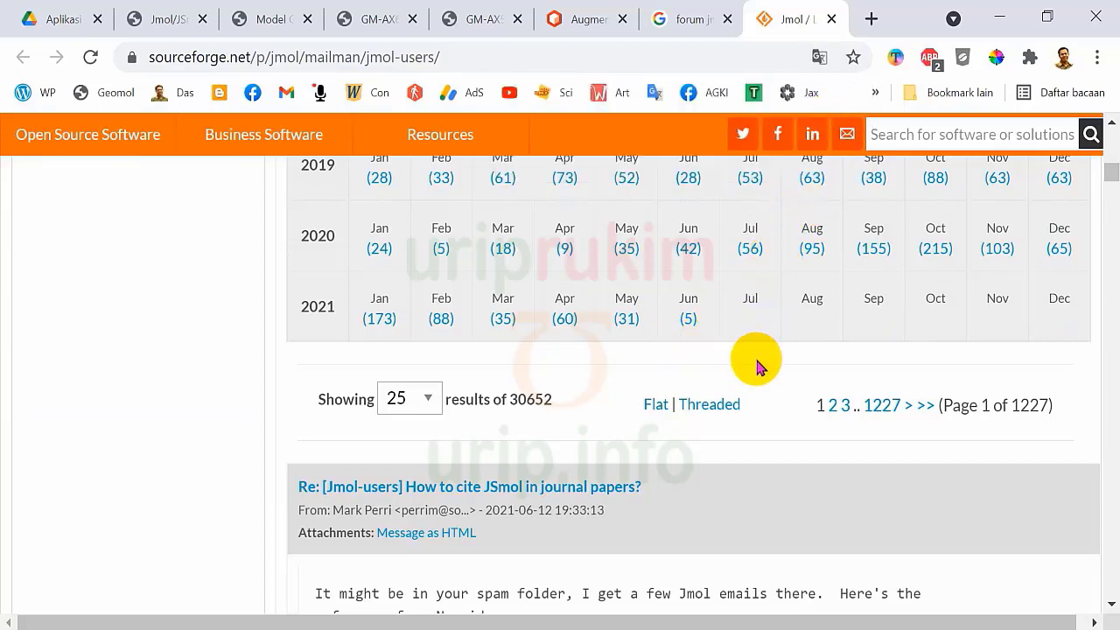
pyautogui.click(627, 318)
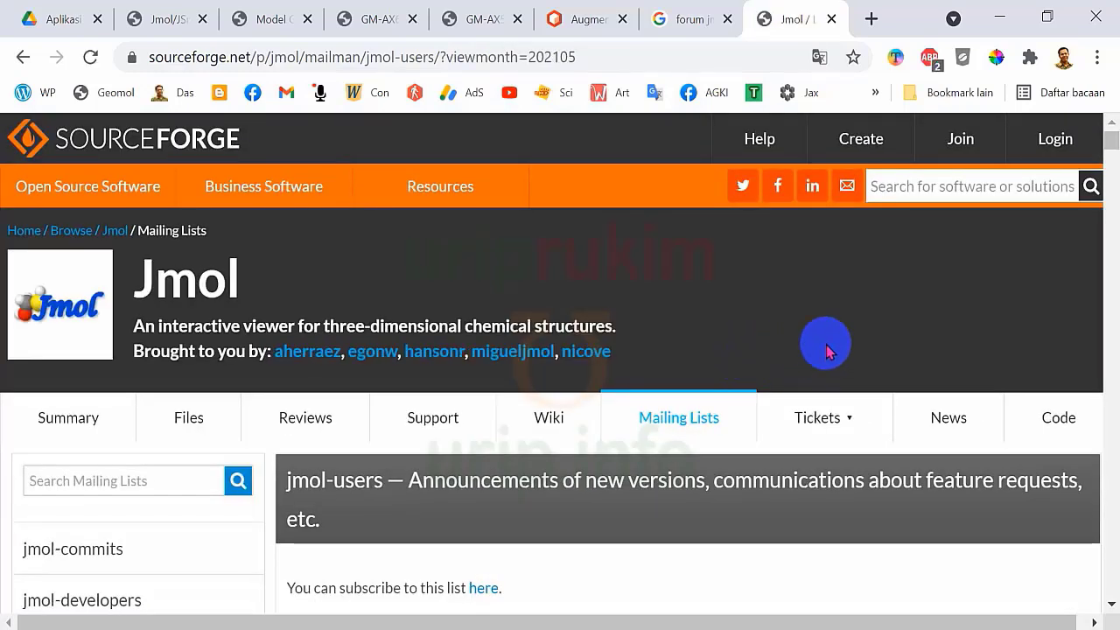
# Read through the May 2021 jmol-users messages and return to the PDF guide in Adobe Acrobat
pyautogui.scroll(-20, 834, 348)
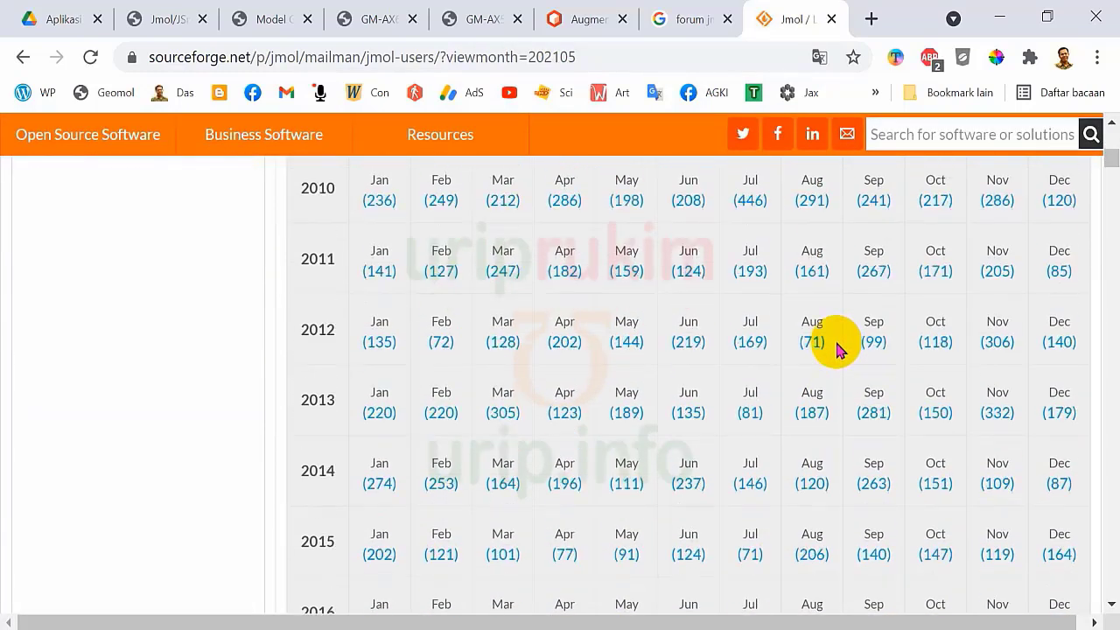
pyautogui.scroll(-5, 836, 350)
pyautogui.scroll(1, 836, 350)
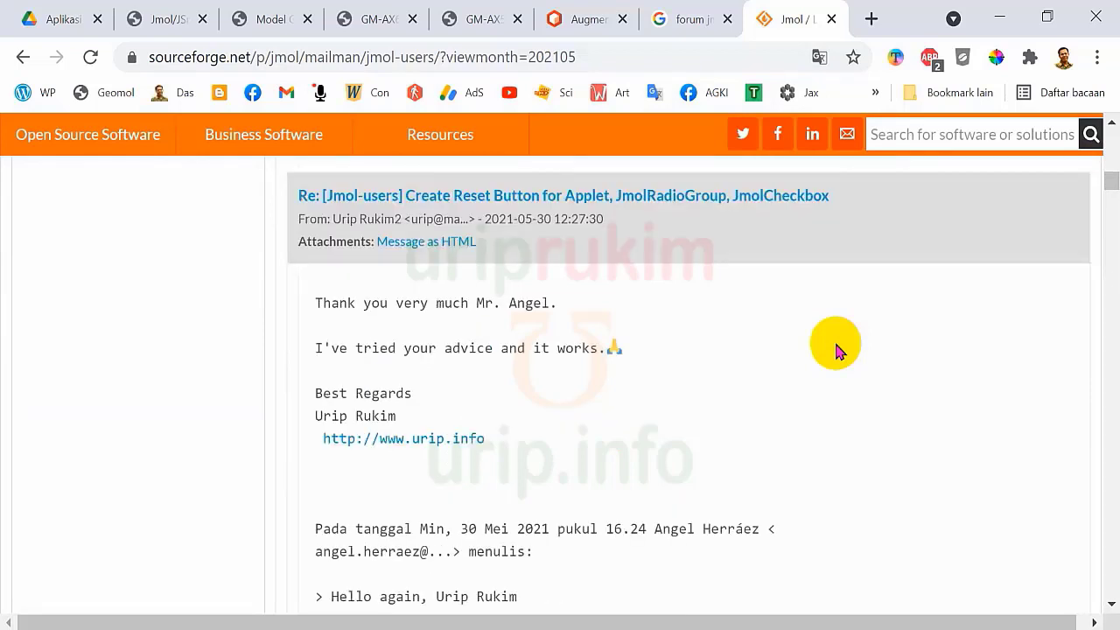
pyautogui.scroll(-10, 788, 359)
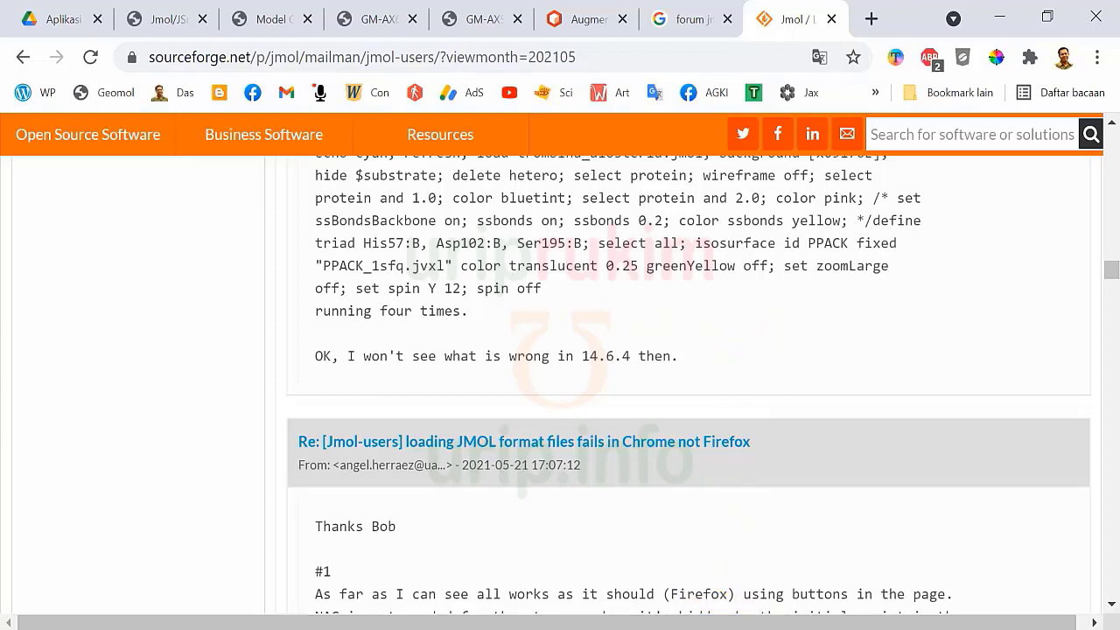
pyautogui.click(744, 629)
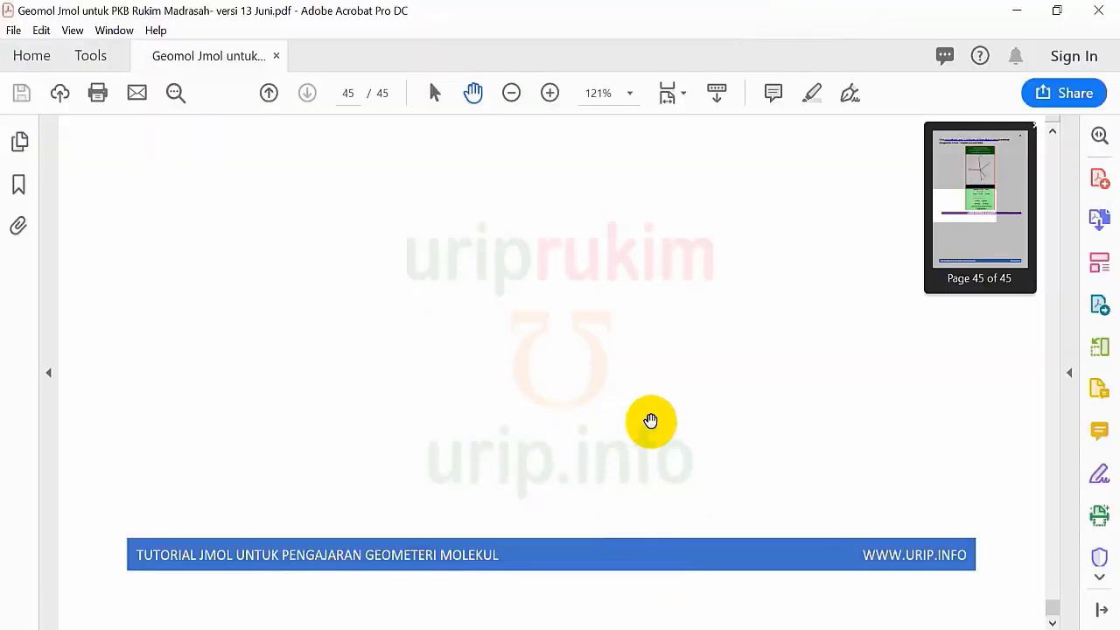